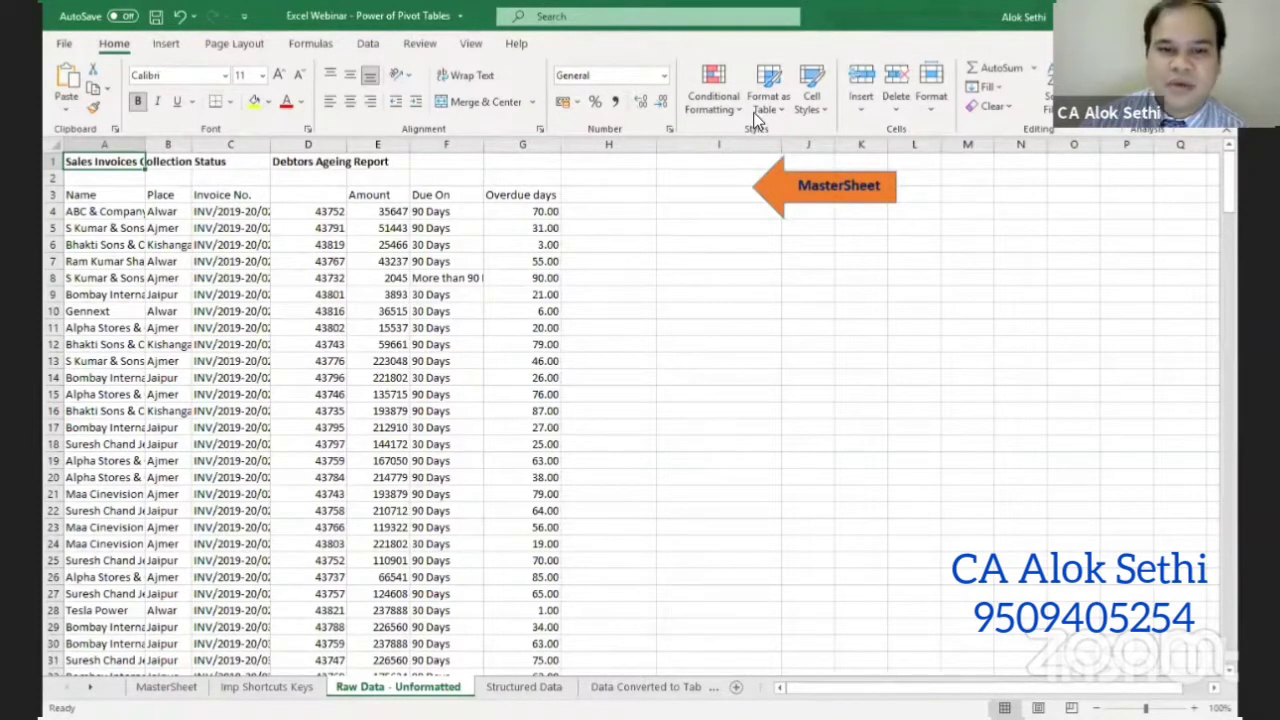
- Examine the entries in the Name column of the raw sales invoice data
{"action": "left_click", "coordinate": [611, 186]}
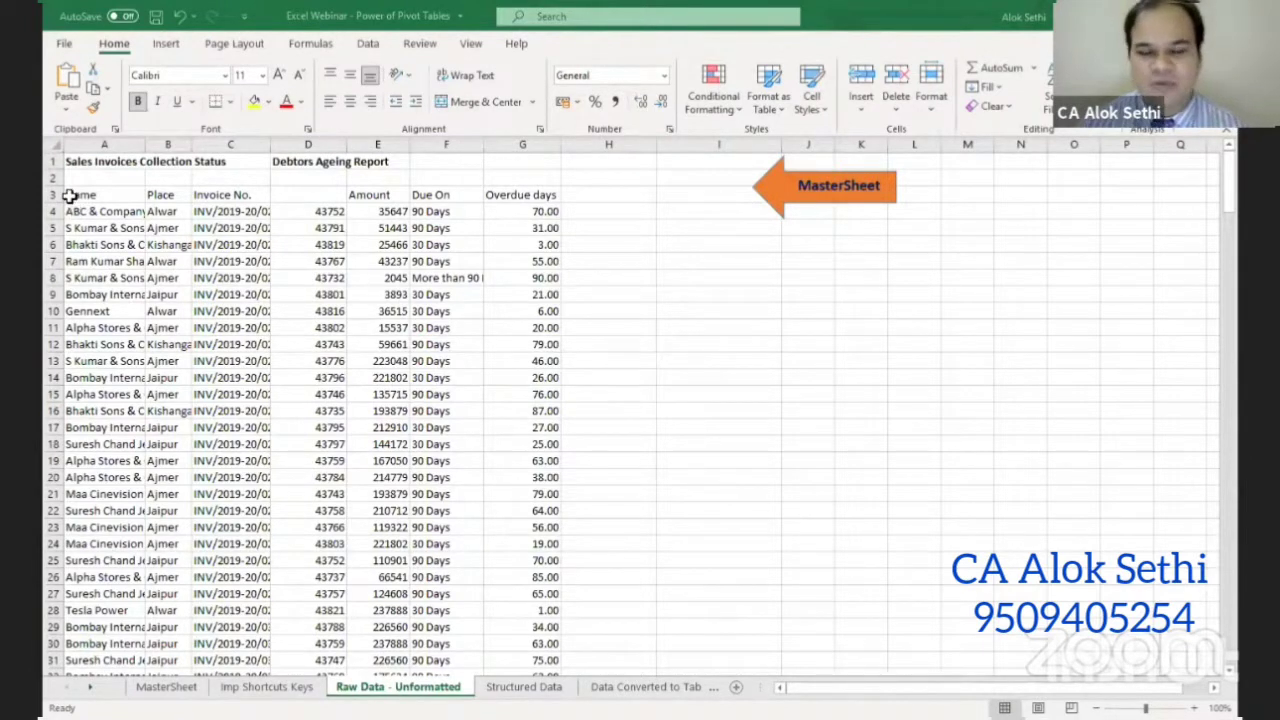
{"action": "key", "text": "ctrl+Home"}
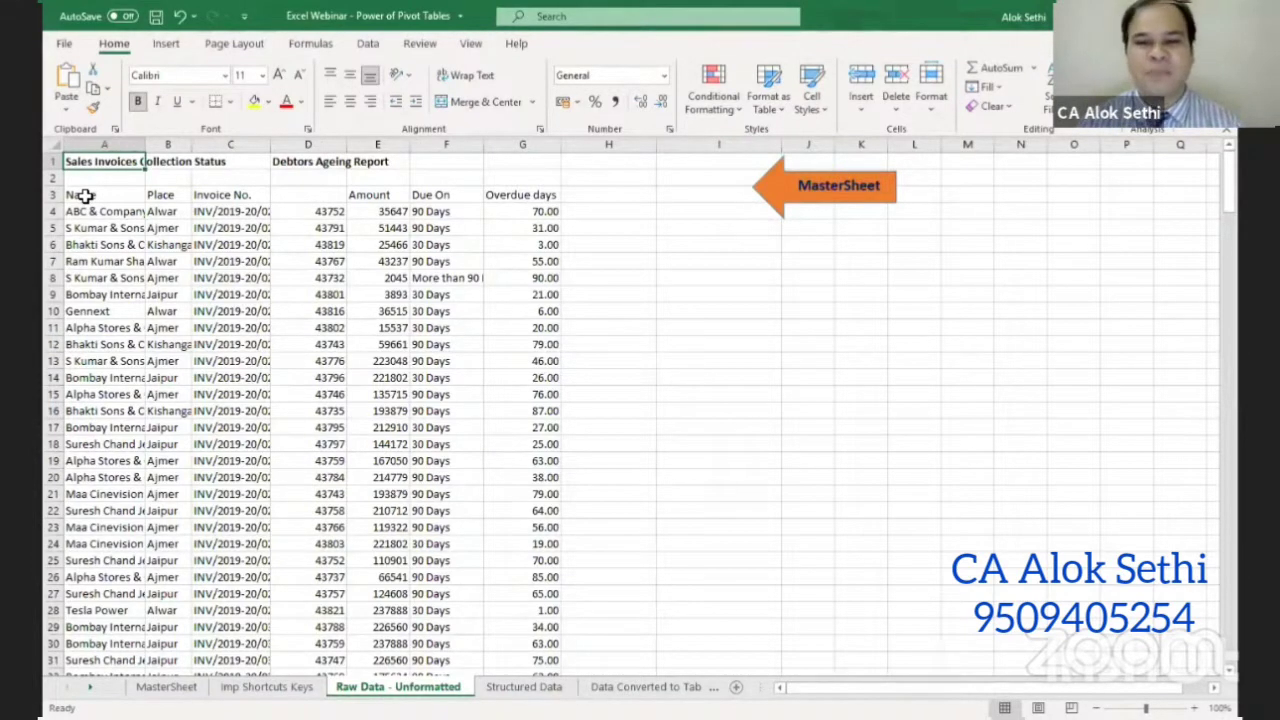
{"action": "key", "text": "Down"}
{"action": "key", "text": "Down"}
{"action": "key", "text": "Down"}
{"action": "key", "text": "Down"}
{"action": "key", "text": "Down"}
{"action": "key", "text": "Down"}
{"action": "key", "text": "Down"}
{"action": "key", "text": "Up"}
{"action": "key", "text": "Up"}
{"action": "key", "text": "Up"}
{"action": "key", "text": "Up"}
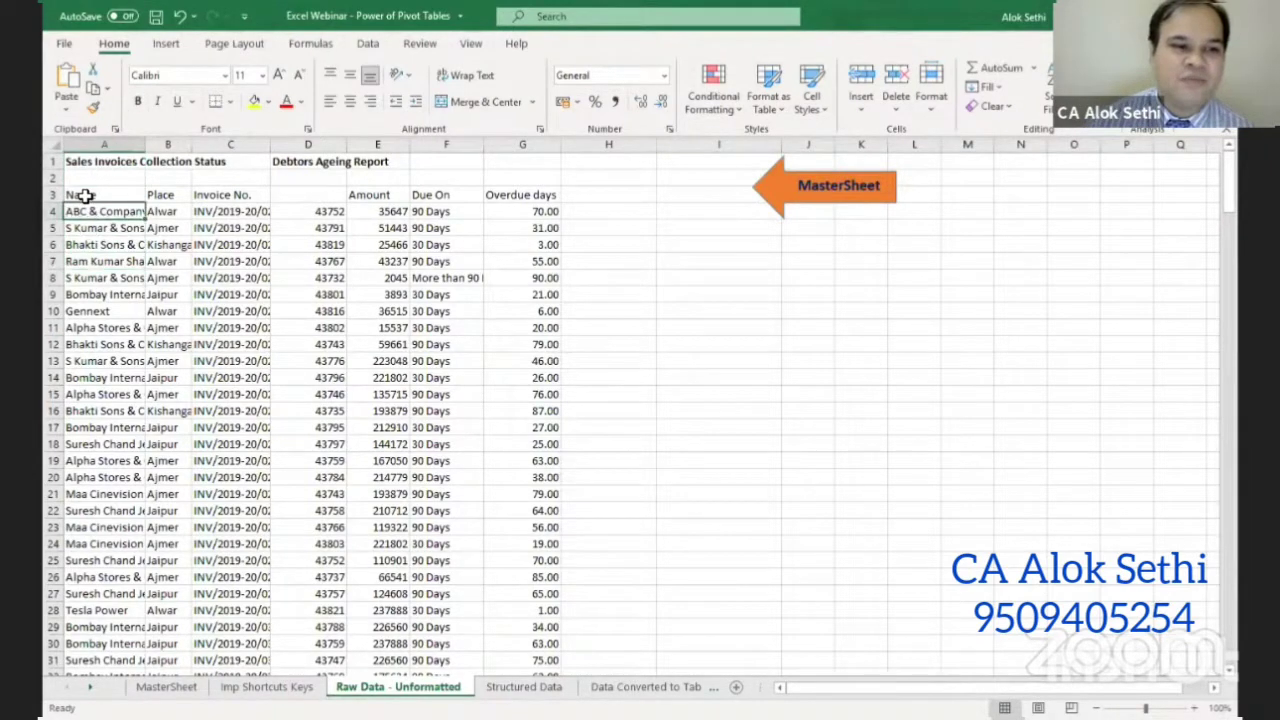
{"action": "key", "text": "Down"}
{"action": "key", "text": "Down"}
{"action": "key", "text": "Down"}
{"action": "key", "text": "Down"}
{"action": "key", "text": "Down"}
{"action": "key", "text": "Down"}
{"action": "key", "text": "Down"}
{"action": "key", "text": "Down"}
{"action": "key", "text": "Down"}
{"action": "key", "text": "Down"}
{"action": "key", "text": "Down"}
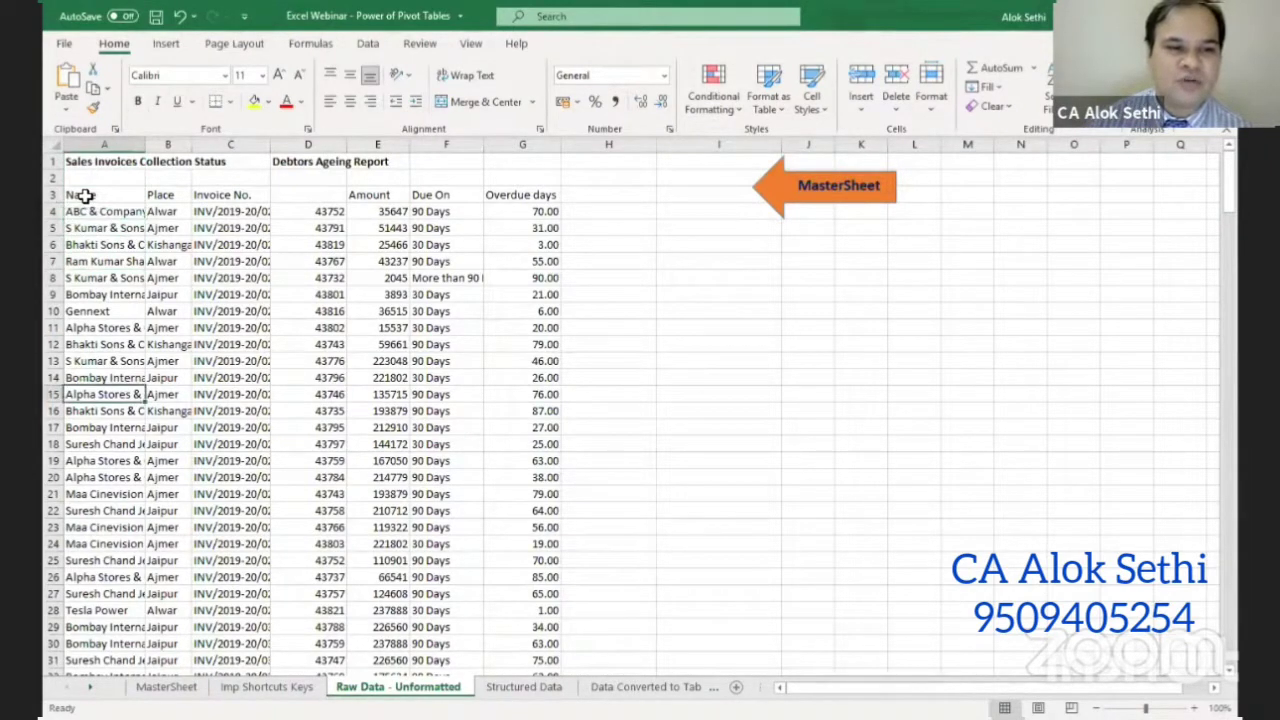
- Look over the Invoice No. column up to the header row, ending on the blank header cell D3
{"action": "key", "text": "Right"}
{"action": "key", "text": "Right"}
{"action": "key", "text": "Up"}
{"action": "key", "text": "Up"}
{"action": "key", "text": "Up"}
{"action": "key", "text": "Up"}
{"action": "key", "text": "Up"}
{"action": "key", "text": "Up"}
{"action": "key", "text": "Up"}
{"action": "key", "text": "Up"}
{"action": "key", "text": "Up"}
{"action": "key", "text": "Up"}
{"action": "key", "text": "Up"}
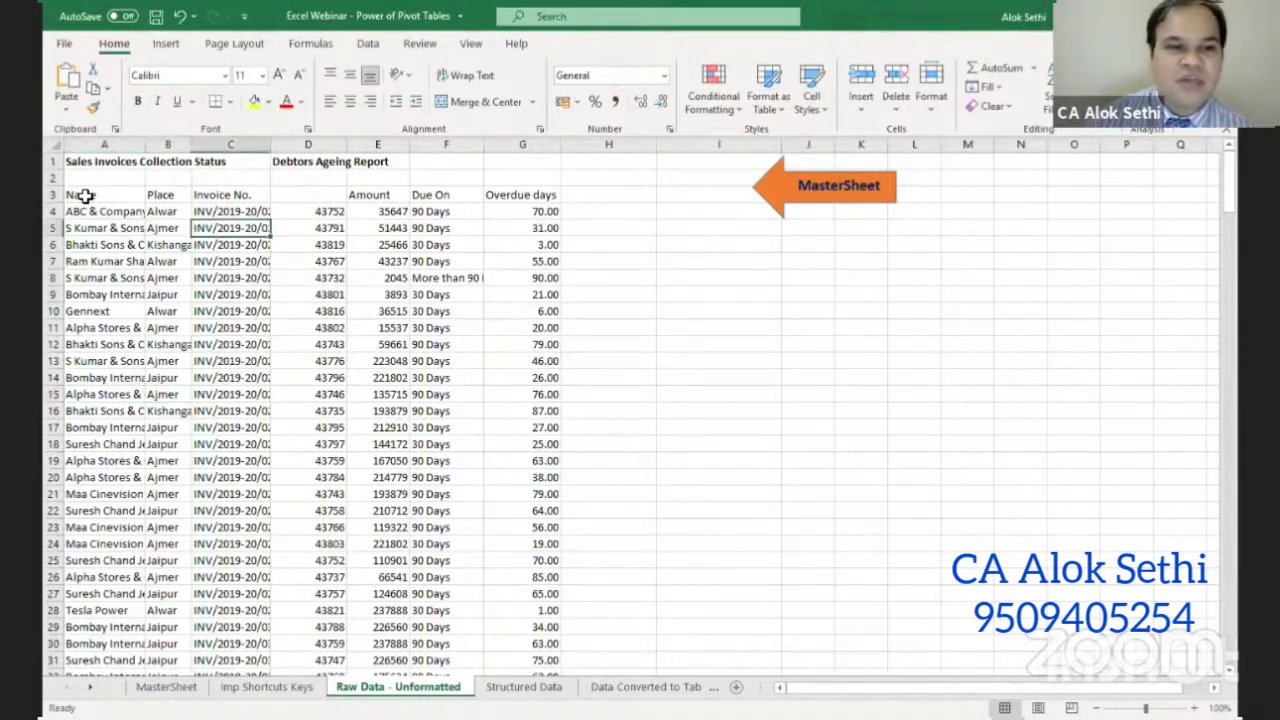
{"action": "key", "text": "Up"}
{"action": "key", "text": "Right"}
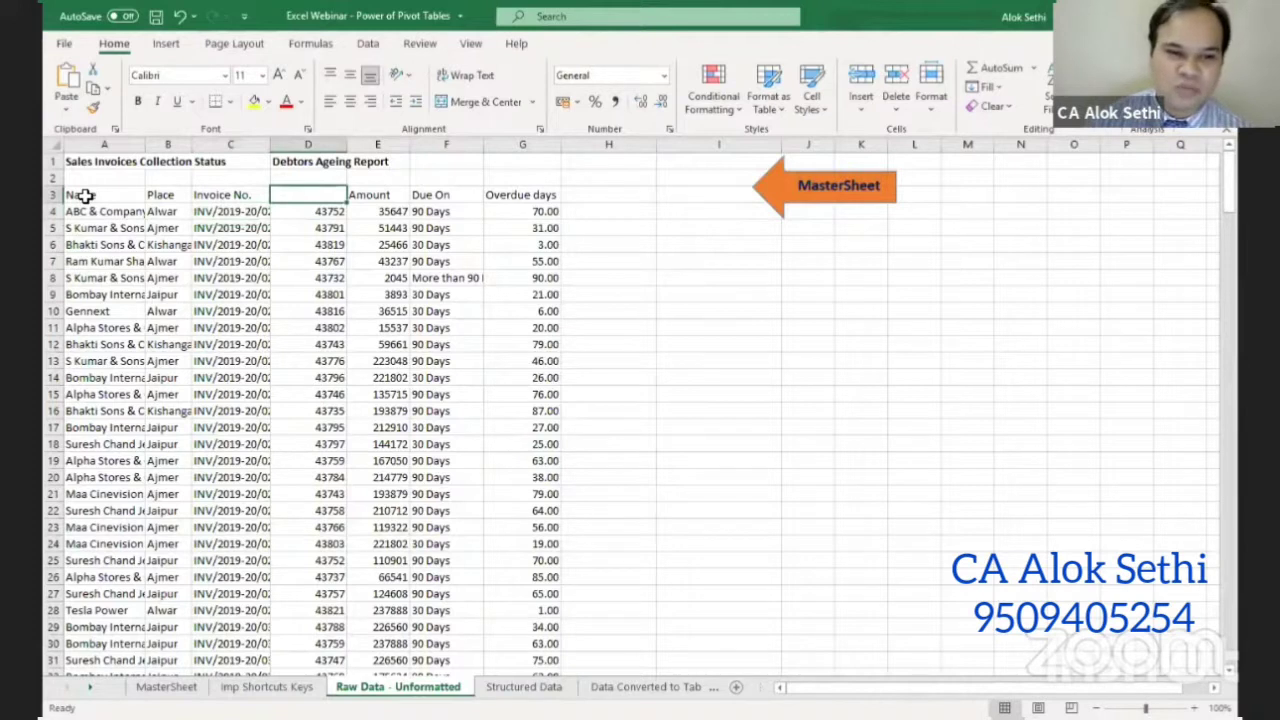
- Examine the values in column D beneath the blank header cell D3
{"action": "key", "text": "Down"}
{"action": "key", "text": "Down"}
{"action": "key", "text": "Down"}
{"action": "key", "text": "Down"}
{"action": "key", "text": "Down"}
{"action": "key", "text": "Down"}
{"action": "key", "text": "Down"}
{"action": "key", "text": "Down"}
{"action": "key", "text": "Down"}
{"action": "key", "text": "Down"}
{"action": "key", "text": "Down"}
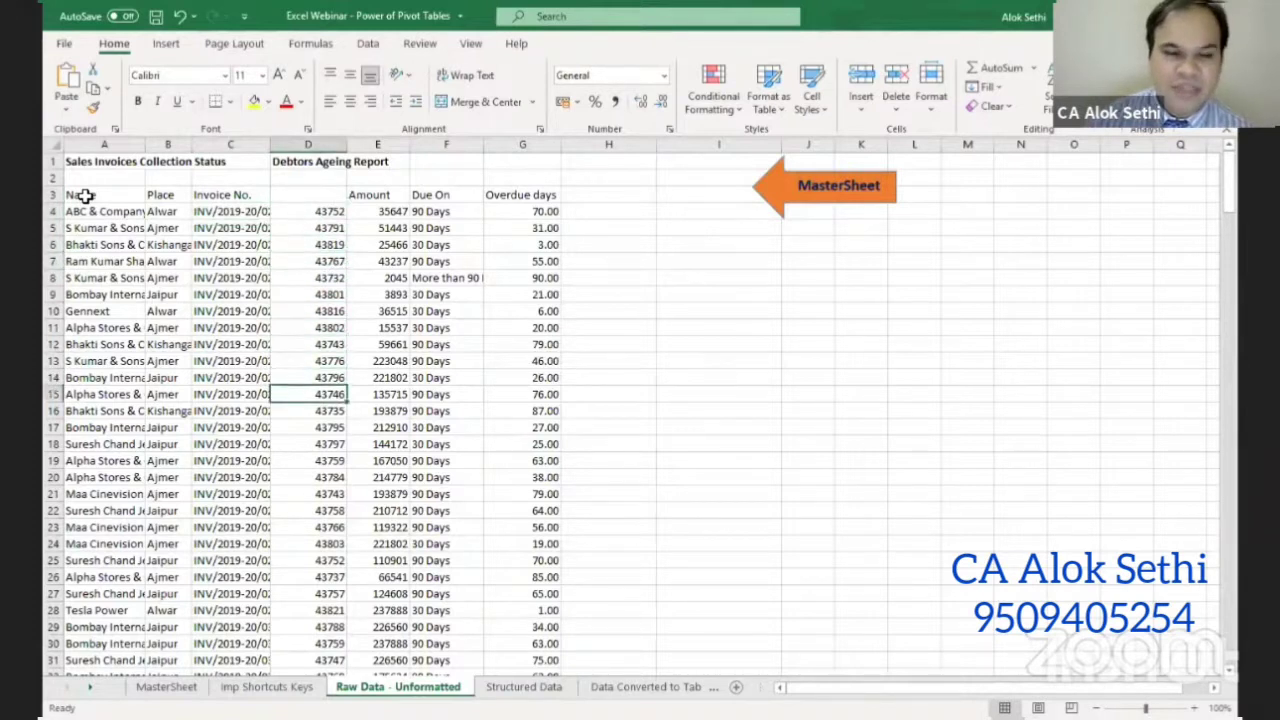
{"action": "key", "text": "Up"}
{"action": "key", "text": "Up"}
{"action": "key", "text": "Up"}
{"action": "key", "text": "Up"}
{"action": "key", "text": "Up"}
{"action": "key", "text": "Up"}
{"action": "key", "text": "Up"}
{"action": "key", "text": "Up"}
{"action": "key", "text": "Up"}
{"action": "key", "text": "Up"}
{"action": "key", "text": "Up"}
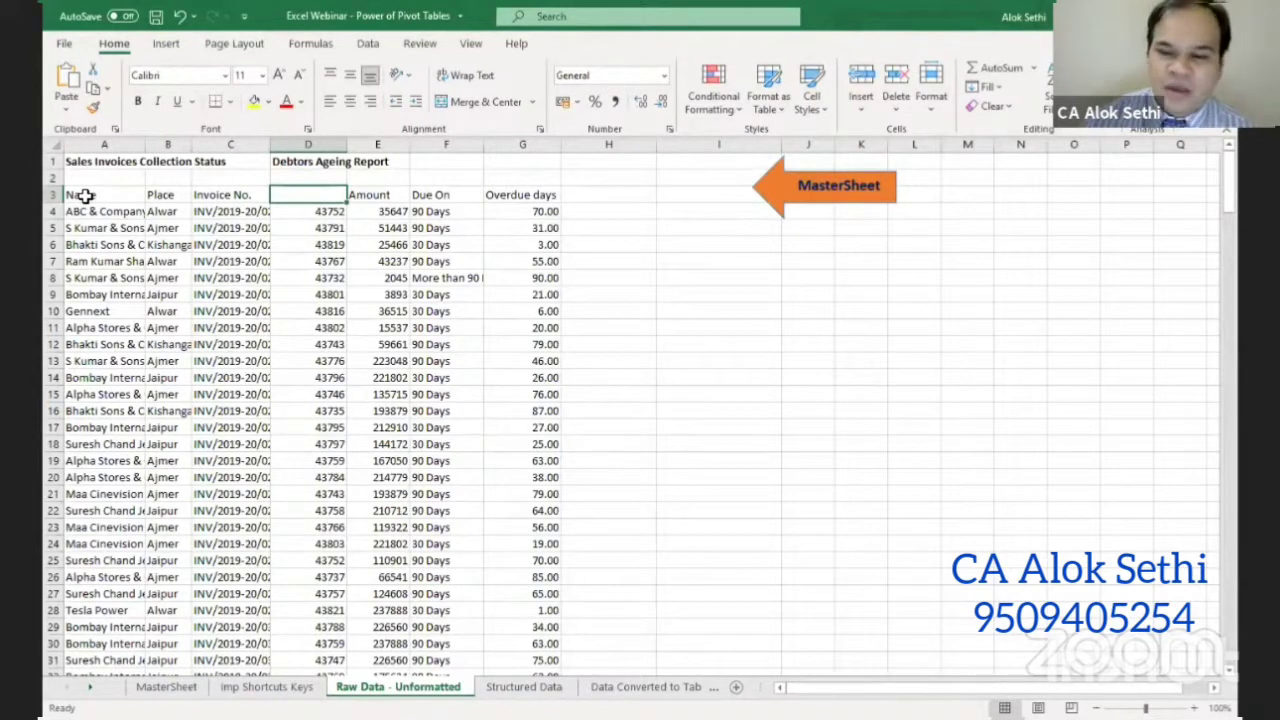
{"action": "key", "text": "Down"}
{"action": "key", "text": "Down"}
{"action": "key", "text": "Down"}
{"action": "key", "text": "Down"}
{"action": "key", "text": "Down"}
{"action": "key", "text": "Down"}
{"action": "key", "text": "Down"}
{"action": "key", "text": "Down"}
{"action": "key", "text": "Down"}
{"action": "key", "text": "Down"}
{"action": "key", "text": "Down"}
{"action": "key", "text": "Down"}
{"action": "key", "text": "Down"}
{"action": "key", "text": "Down"}
{"action": "key", "text": "Down"}
{"action": "key", "text": "Down"}
{"action": "key", "text": "Down"}
{"action": "key", "text": "Down"}
{"action": "key", "text": "Up"}
{"action": "key", "text": "Up"}
{"action": "key", "text": "Up"}
{"action": "key", "text": "Up"}
{"action": "key", "text": "Up"}
{"action": "key", "text": "Up"}
{"action": "key", "text": "Up"}
{"action": "key", "text": "Up"}
{"action": "key", "text": "Up"}
{"action": "key", "text": "Up"}
{"action": "key", "text": "Up"}
{"action": "key", "text": "Up"}
{"action": "key", "text": "Up"}
{"action": "key", "text": "Up"}
{"action": "key", "text": "Up"}
{"action": "key", "text": "Up"}
{"action": "key", "text": "Up"}
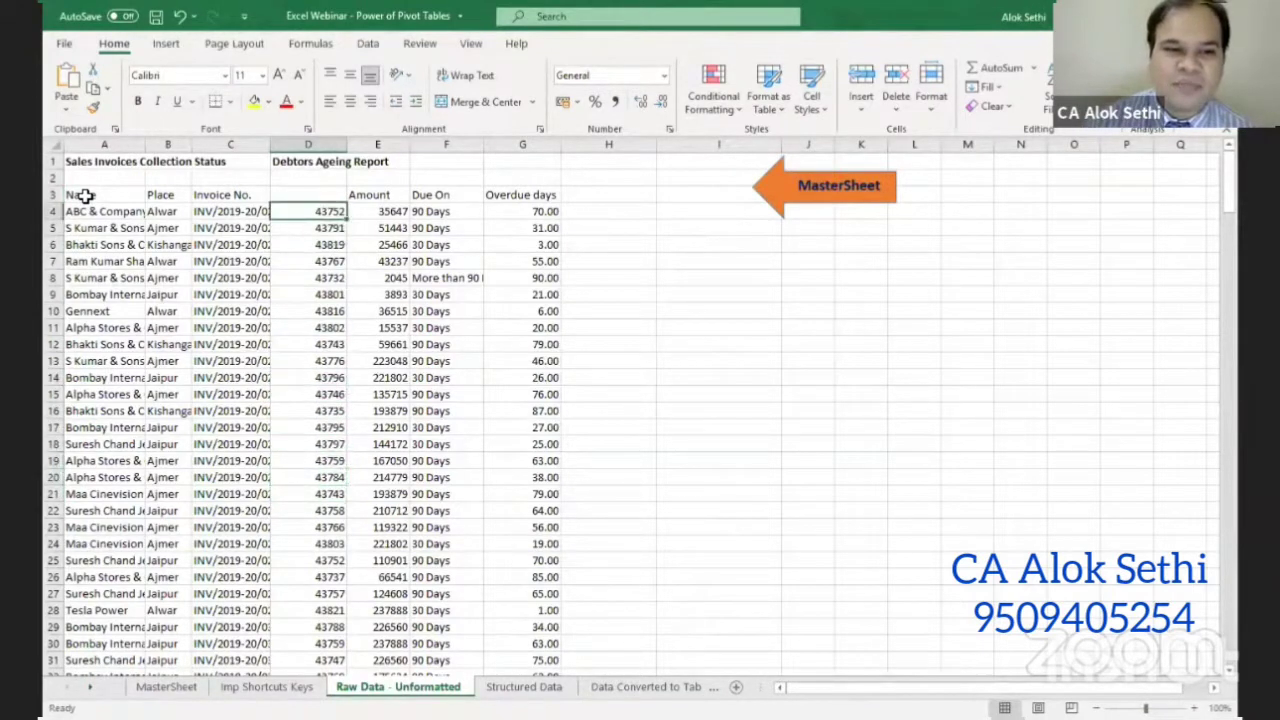
- Select the entire invoice data range and auto-fit its column widths to the contents
{"action": "key", "text": "Right"}
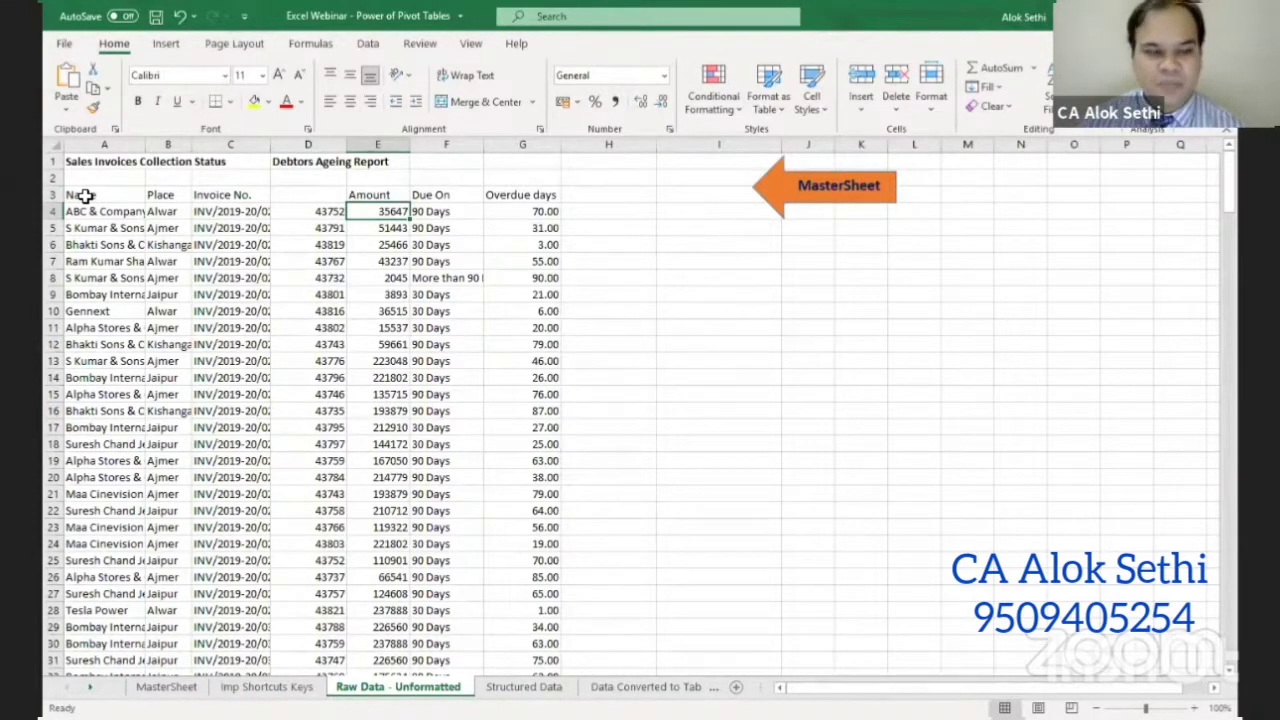
{"action": "key", "text": "ctrl+a"}
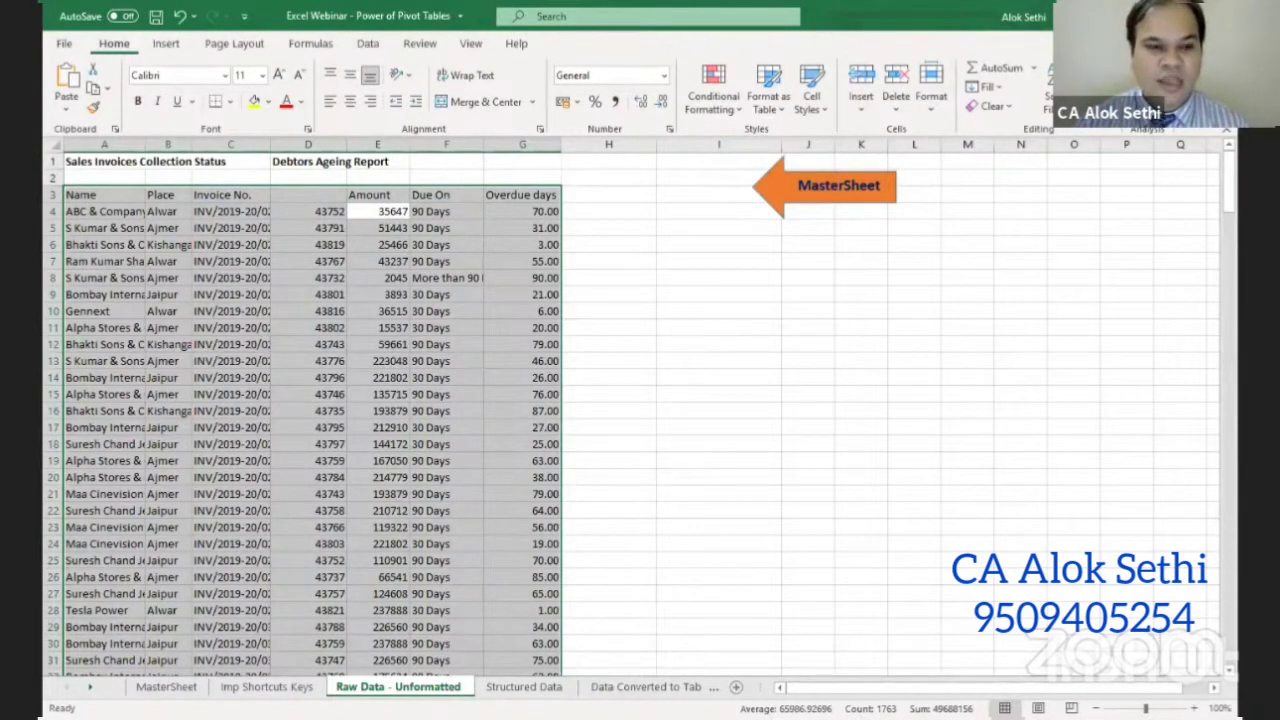
{"action": "key", "text": "alt+h"}
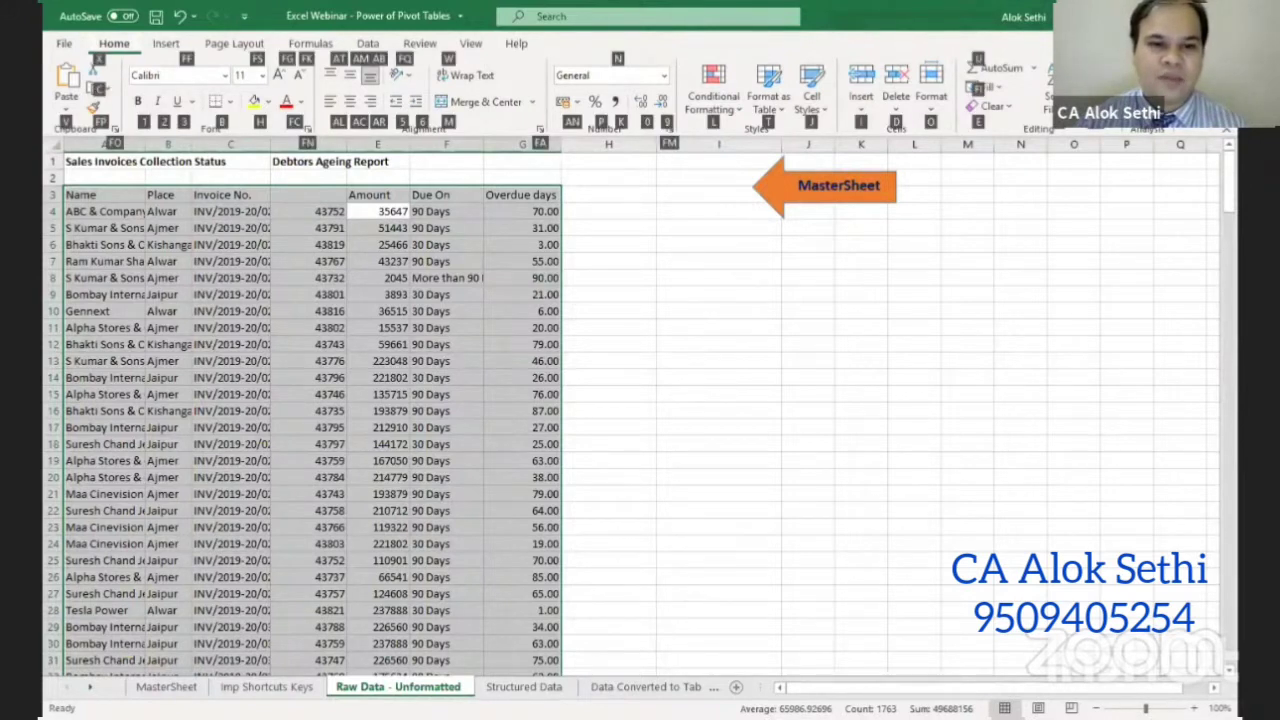
{"action": "key", "text": "o"}
{"action": "key", "text": "i"}
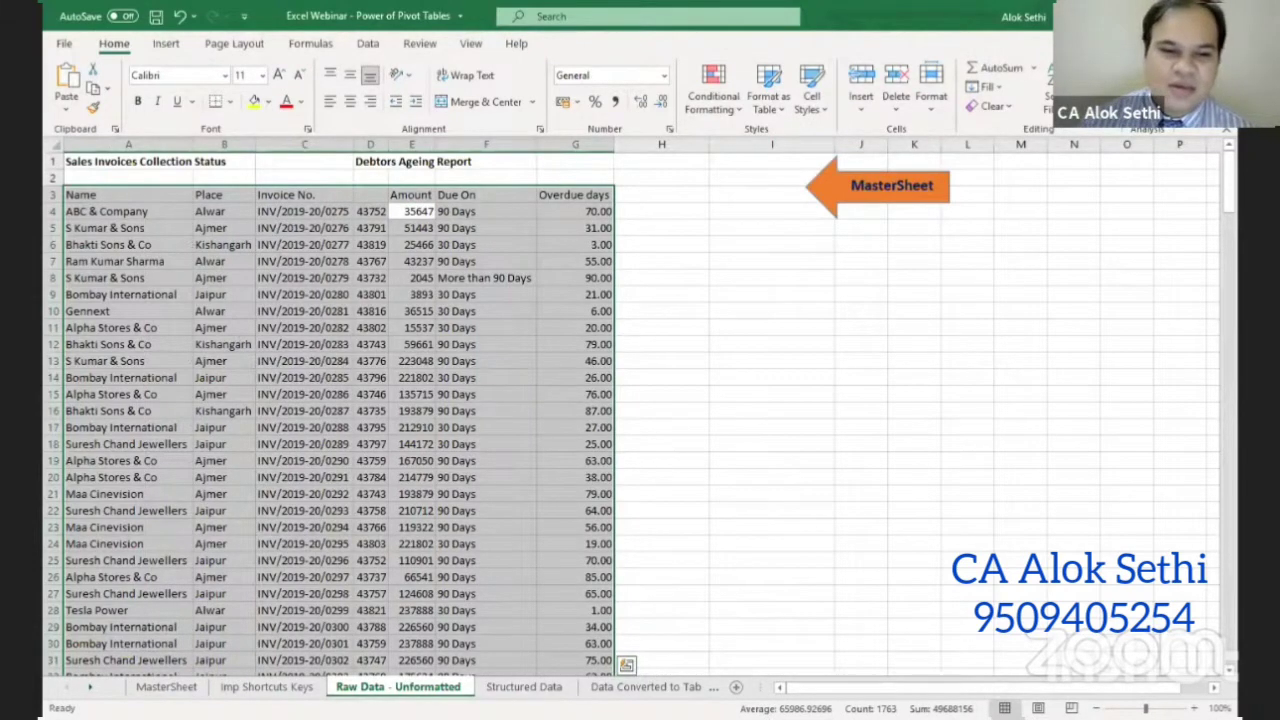
- View the Structured Data sheet and review the formatting steps listed beside its table
{"action": "key", "text": "ctrl+t"}
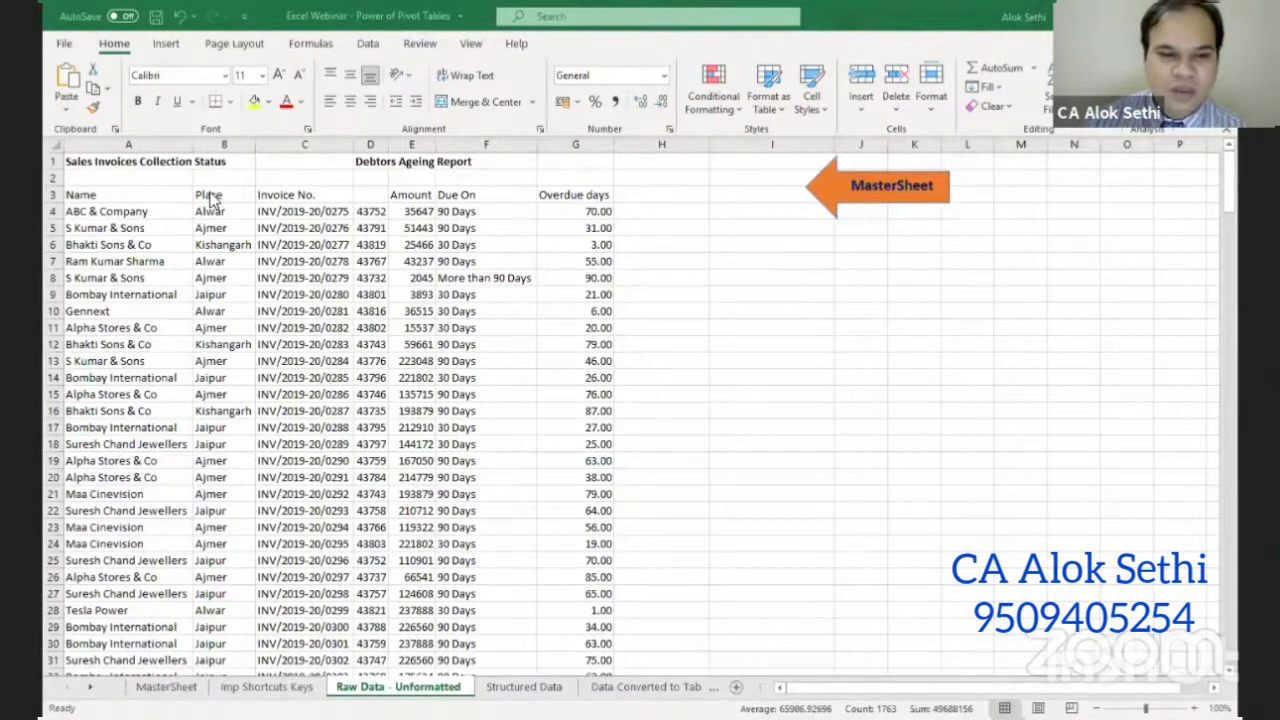
{"action": "left_click", "coordinate": [528, 693]}
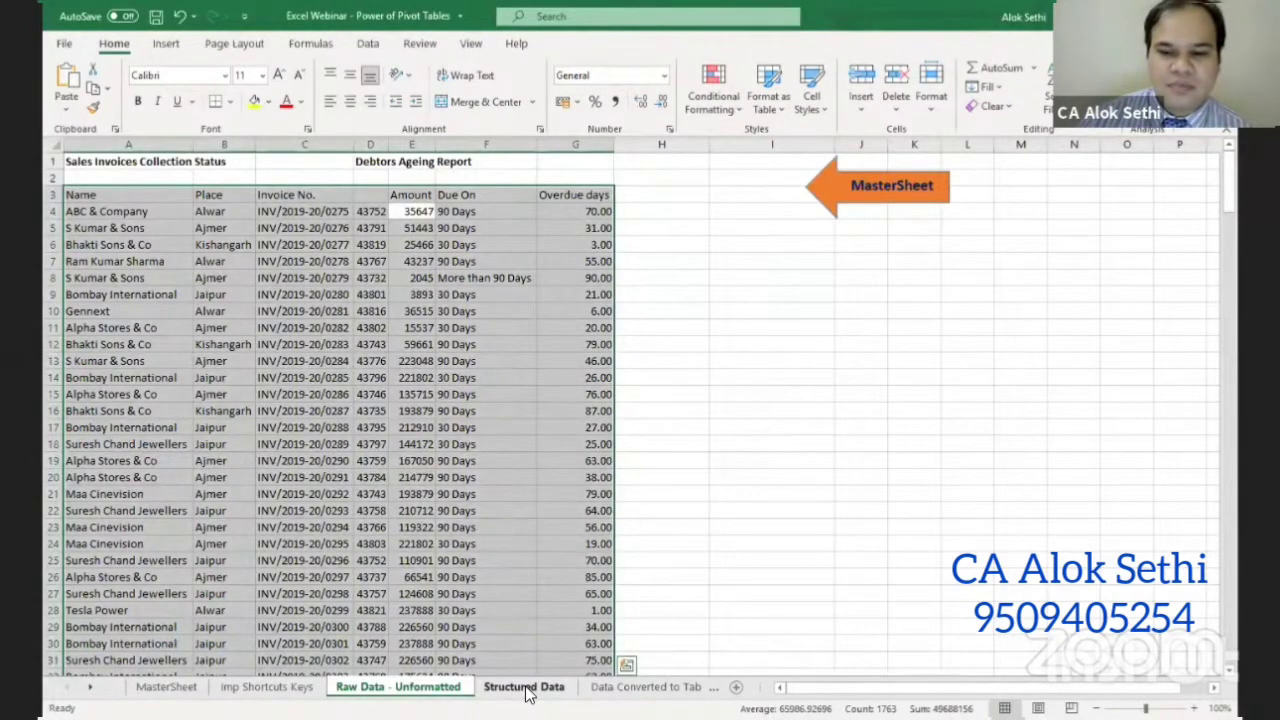
{"action": "left_click", "coordinate": [527, 692]}
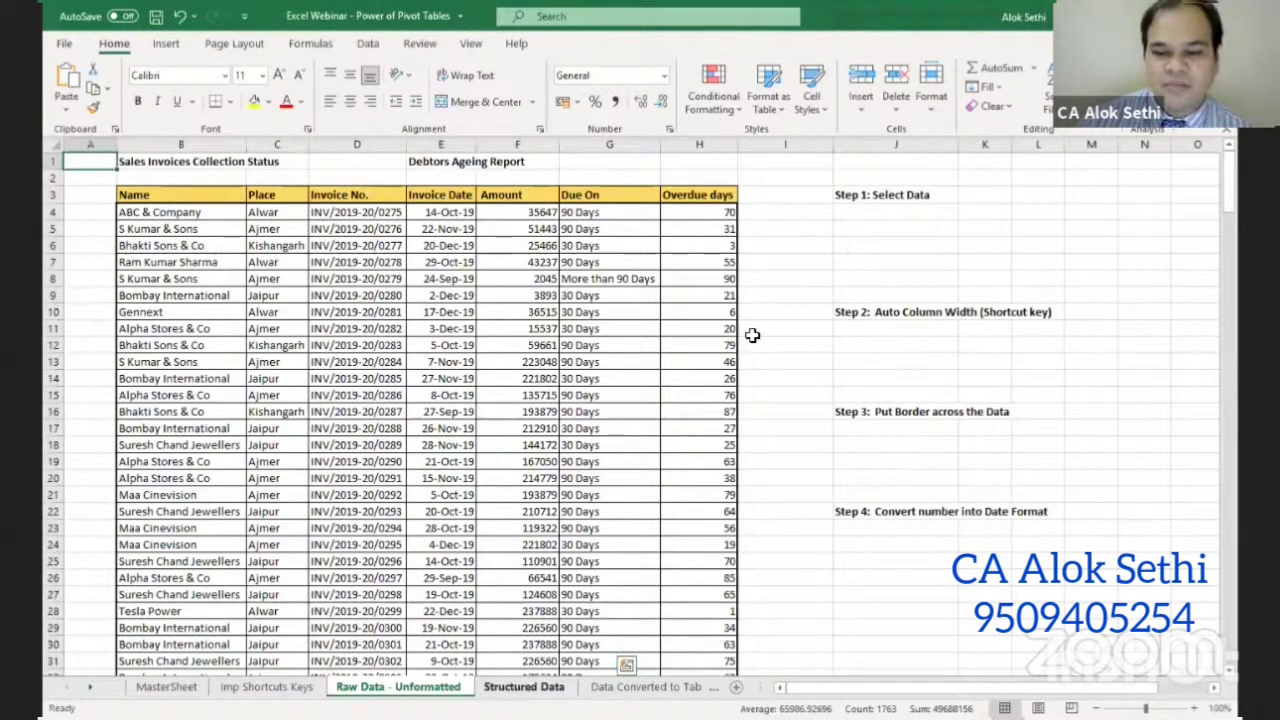
{"action": "key", "text": "ctrl+Page_Down"}
{"action": "left_click_drag", "start_coordinate": [840, 690], "coordinate": [842, 690]}
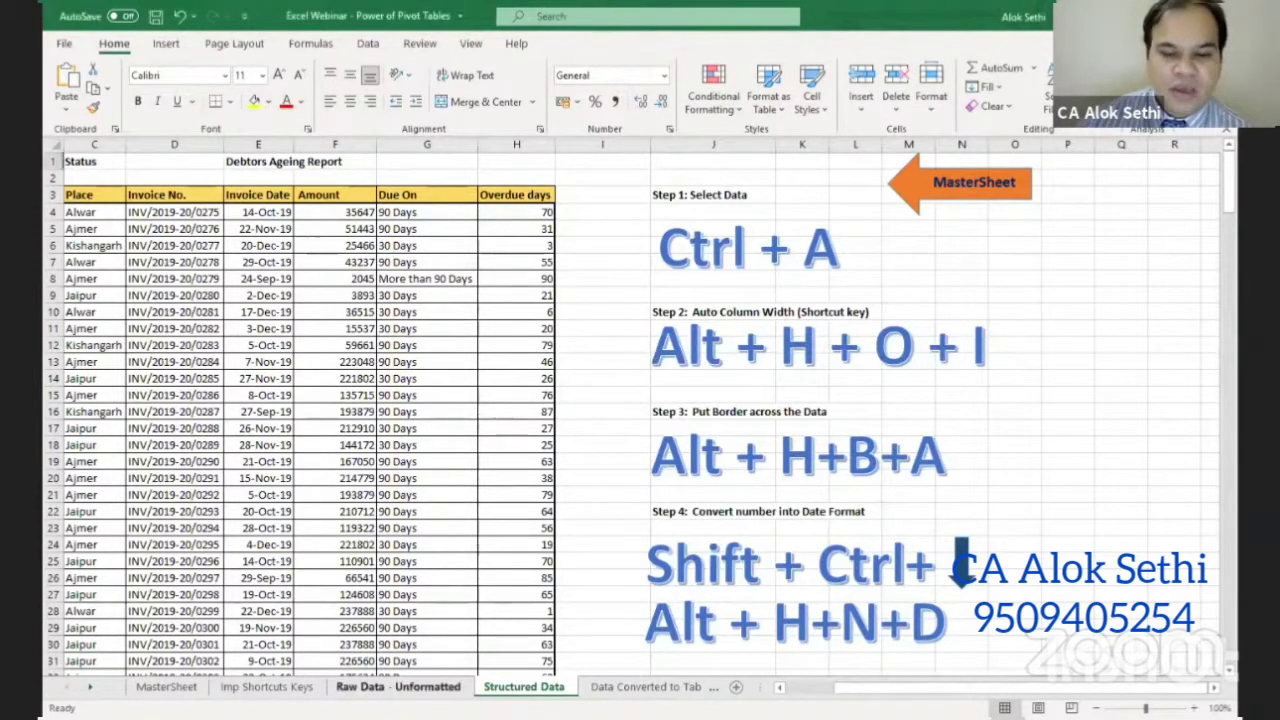
- Enter the header Date in cell D3 of the Raw Data - Unformatted sheet
{"action": "left_click", "coordinate": [398, 687]}
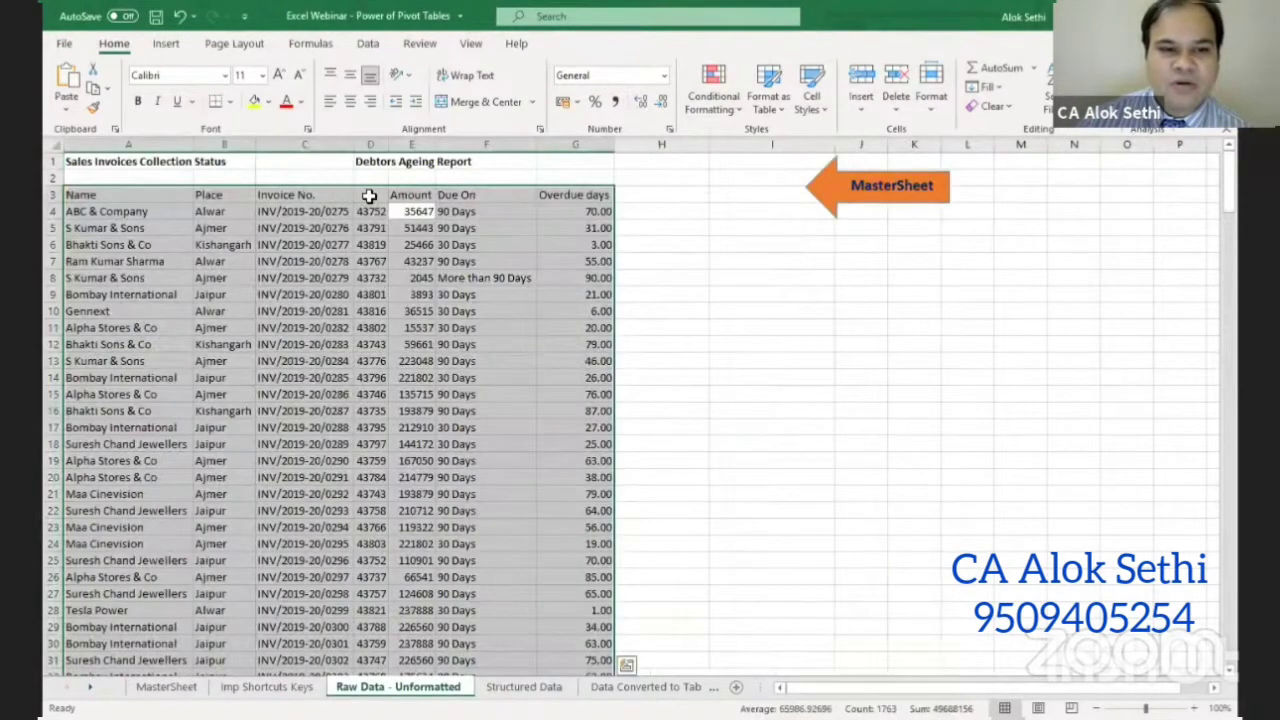
{"action": "left_click", "coordinate": [369, 195]}
{"action": "type", "text": "Date"}
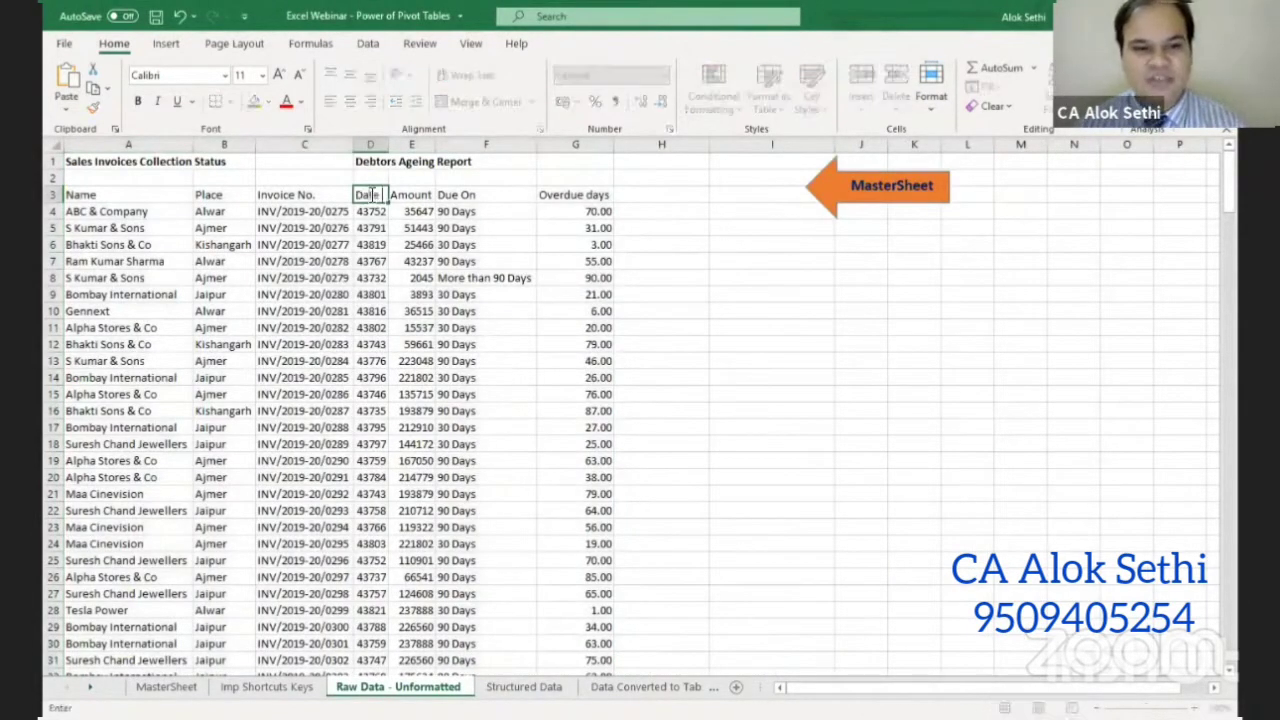
{"action": "key", "text": "Return"}
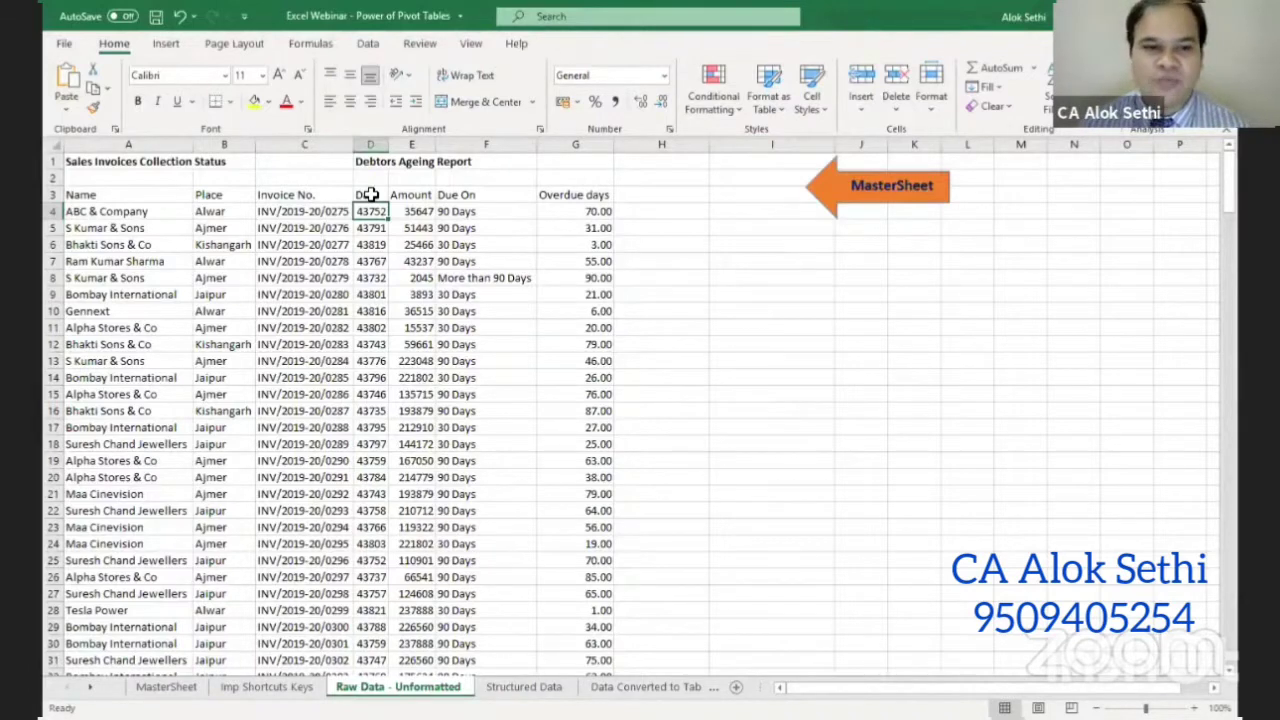
- Extend the selection down the Date column and check how far it reaches past the data
{"action": "key", "text": "ctrl+shift+Down"}
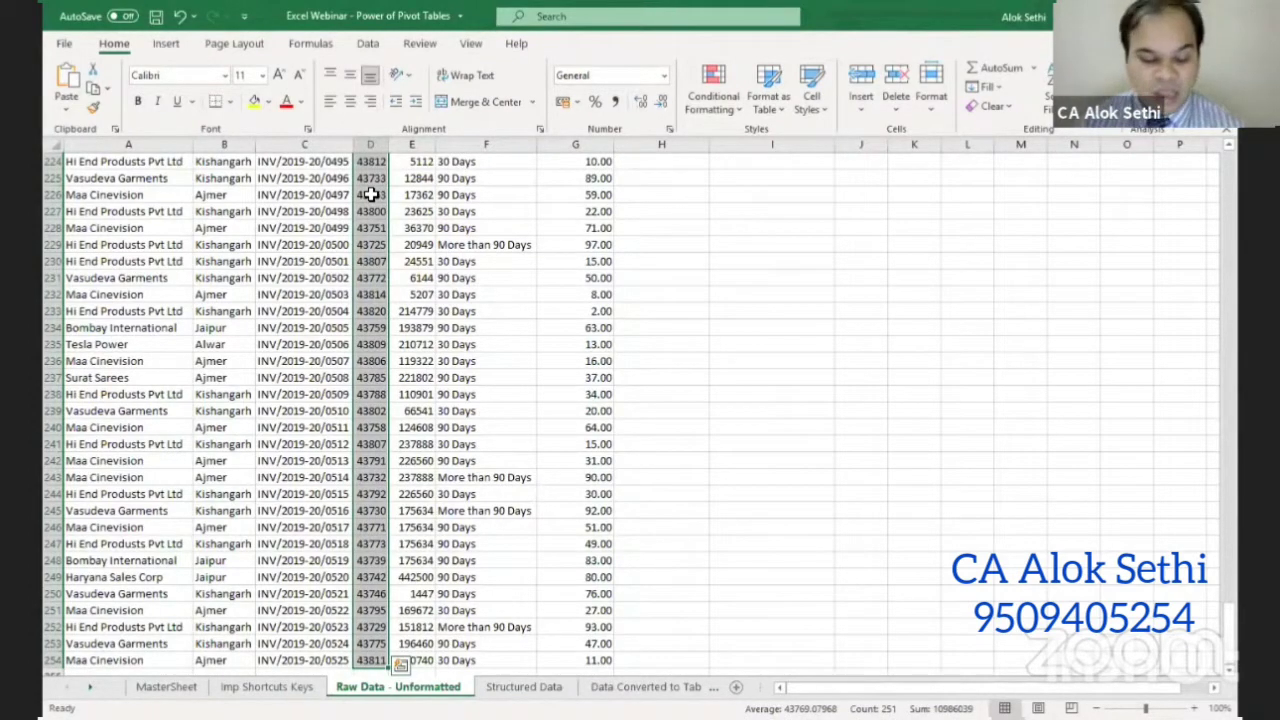
{"action": "key", "text": "ctrl+Up"}
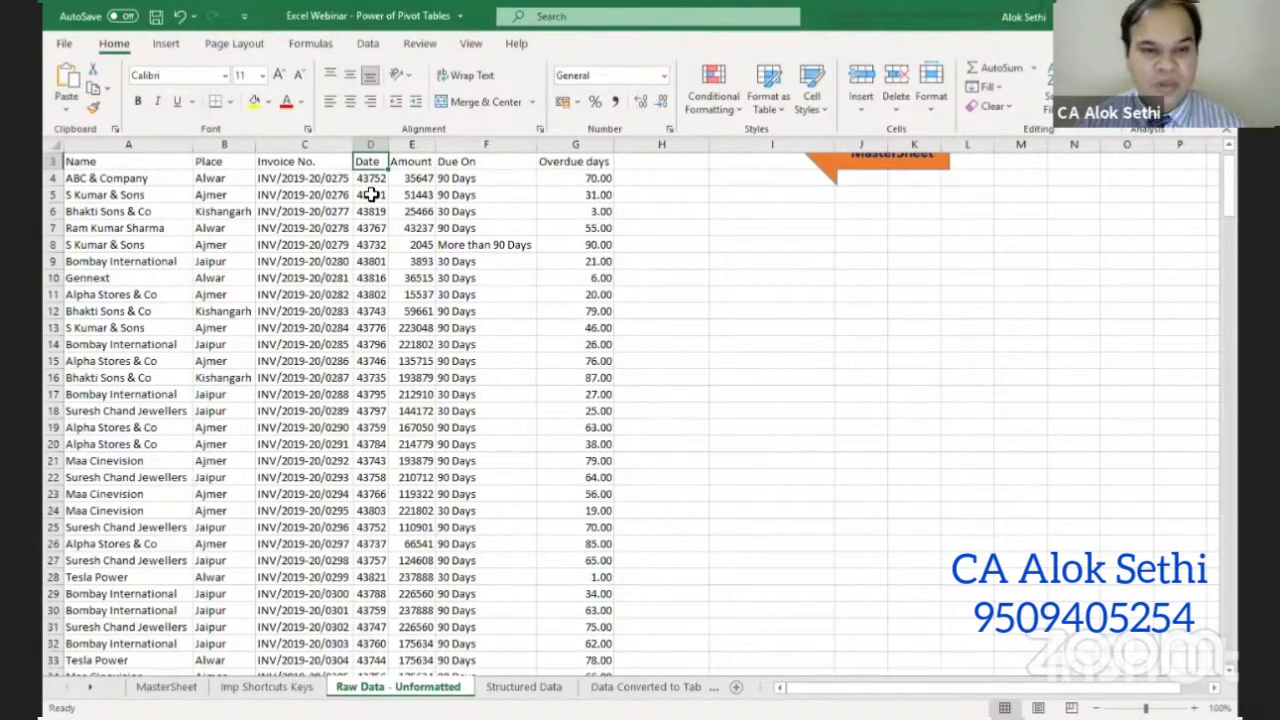
{"action": "key", "text": "ctrl+shift+Down"}
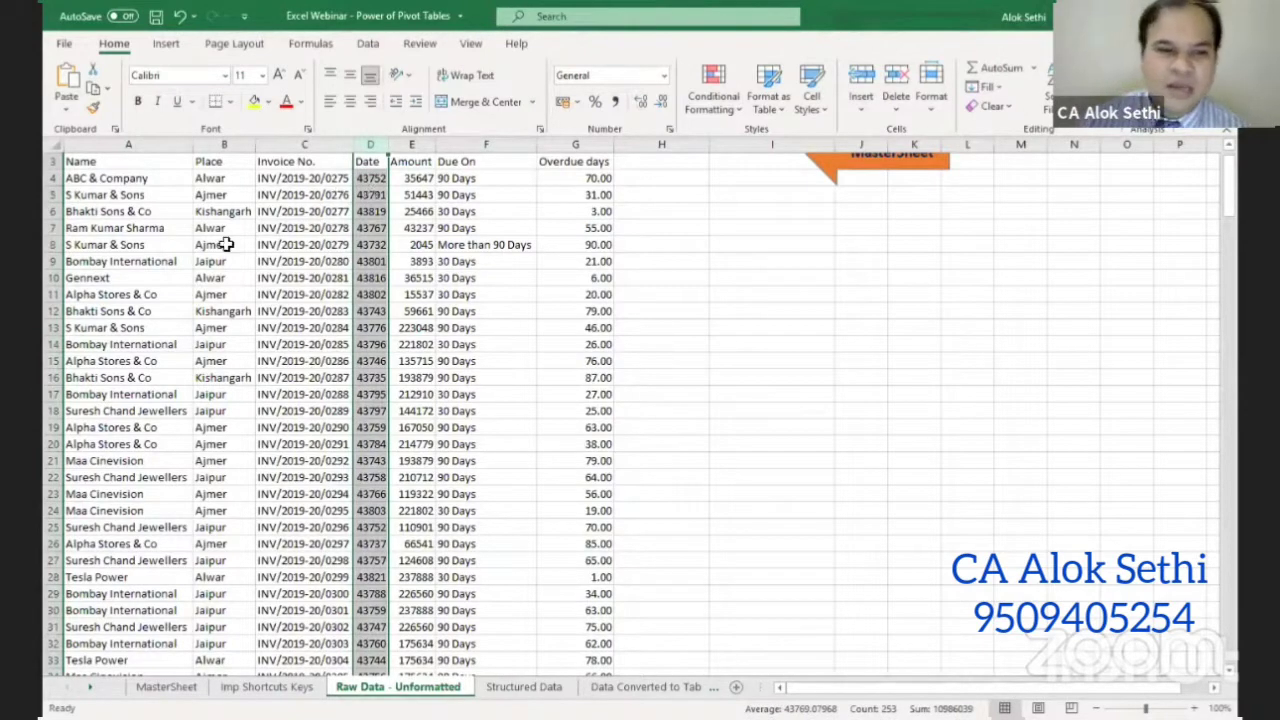
{"action": "scroll", "coordinate": [488, 470], "scroll_direction": "down", "scroll_amount": 14}
{"action": "scroll", "coordinate": [488, 470], "scroll_direction": "down", "scroll_amount": 20}
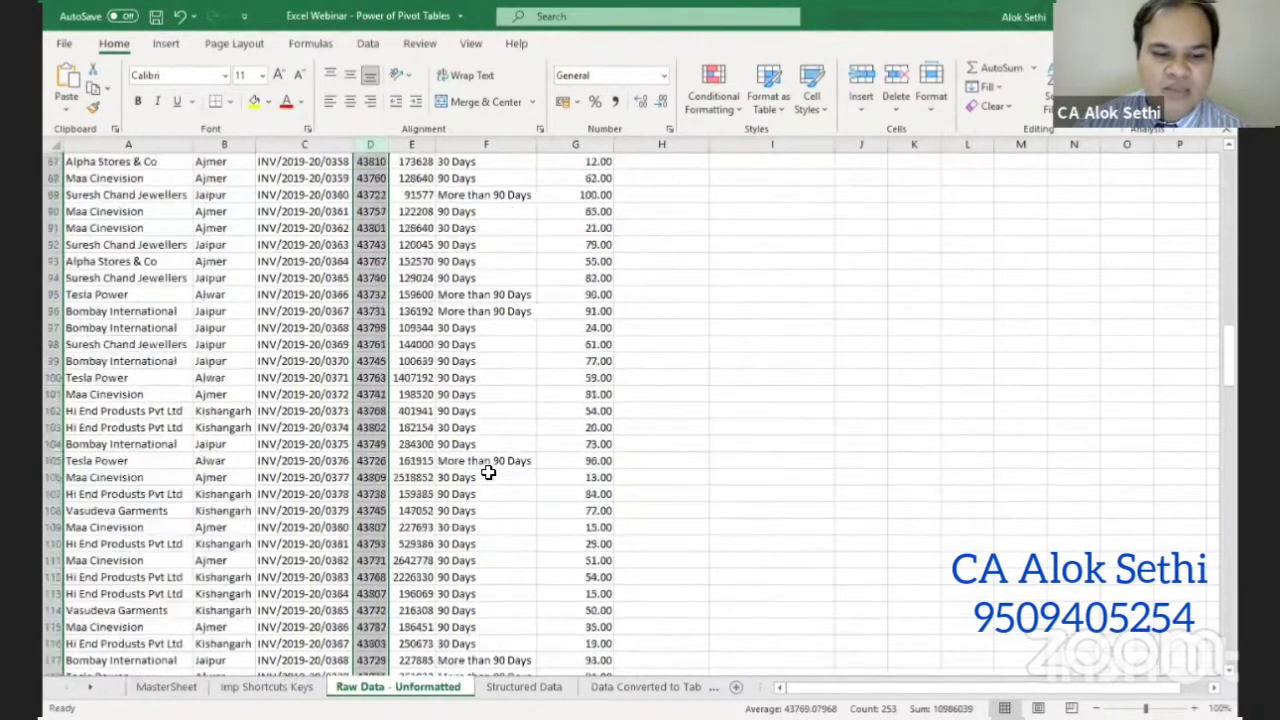
{"action": "scroll", "coordinate": [488, 470], "scroll_direction": "down", "scroll_amount": 20}
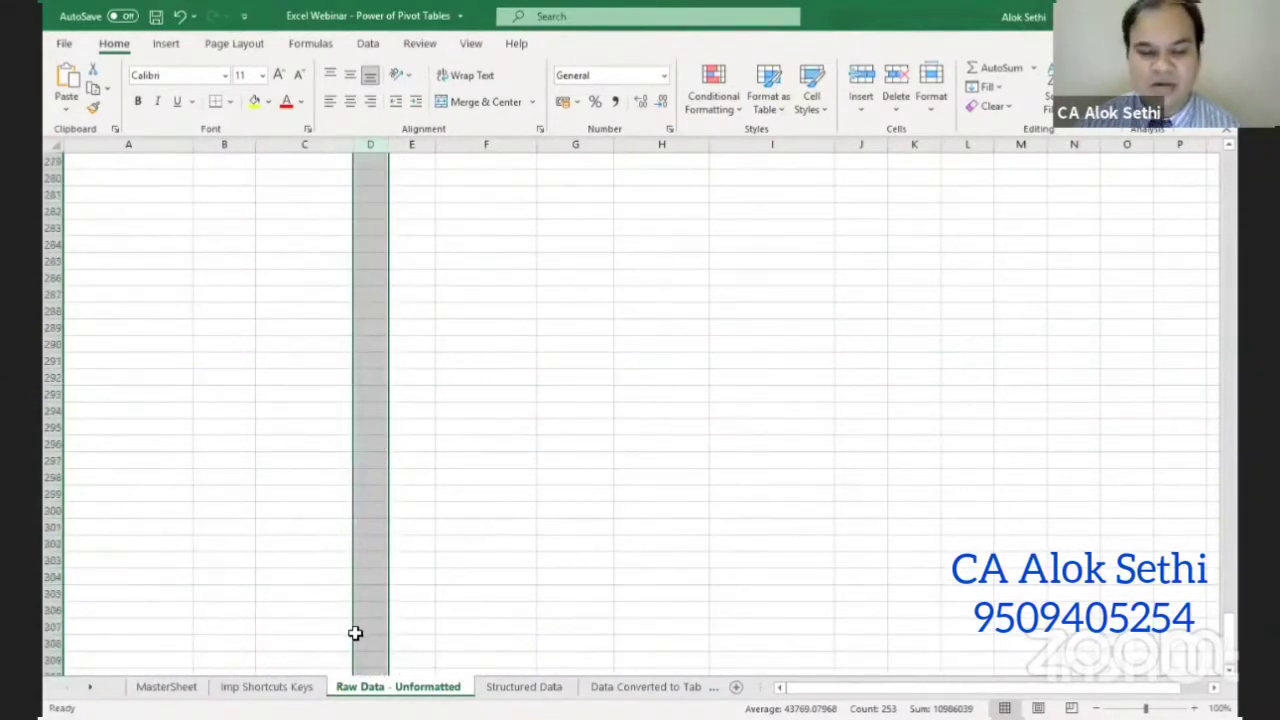
{"action": "scroll", "coordinate": [355, 625], "scroll_direction": "up", "scroll_amount": 20}
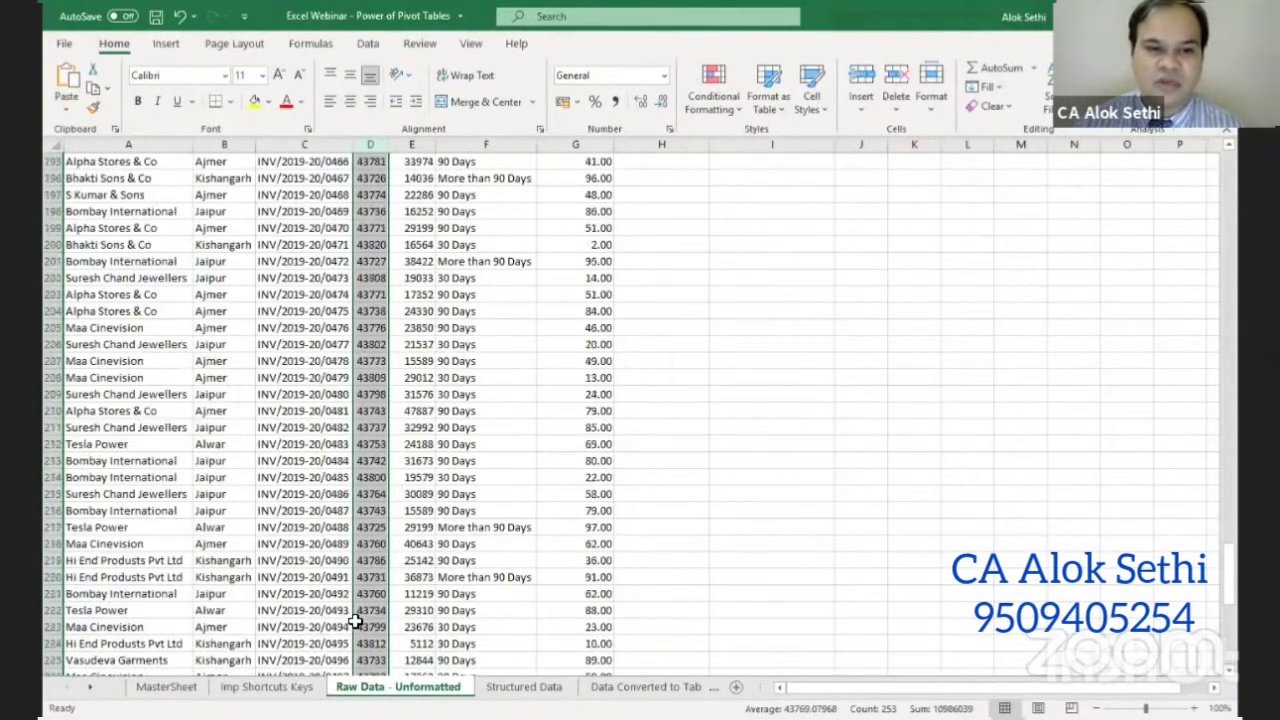
{"action": "scroll", "coordinate": [355, 622], "scroll_direction": "up", "scroll_amount": 20}
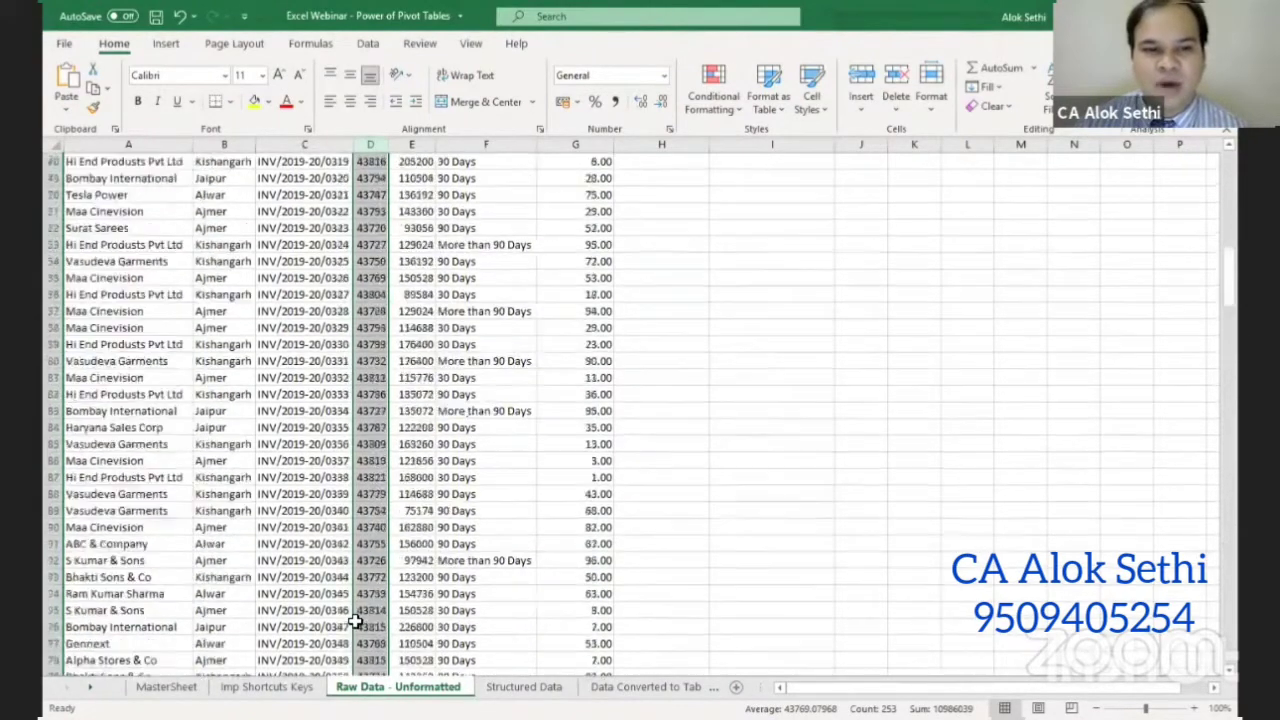
- Select the Date column from header cell D3 down to its last entry in D254
{"action": "left_click", "coordinate": [372, 194]}
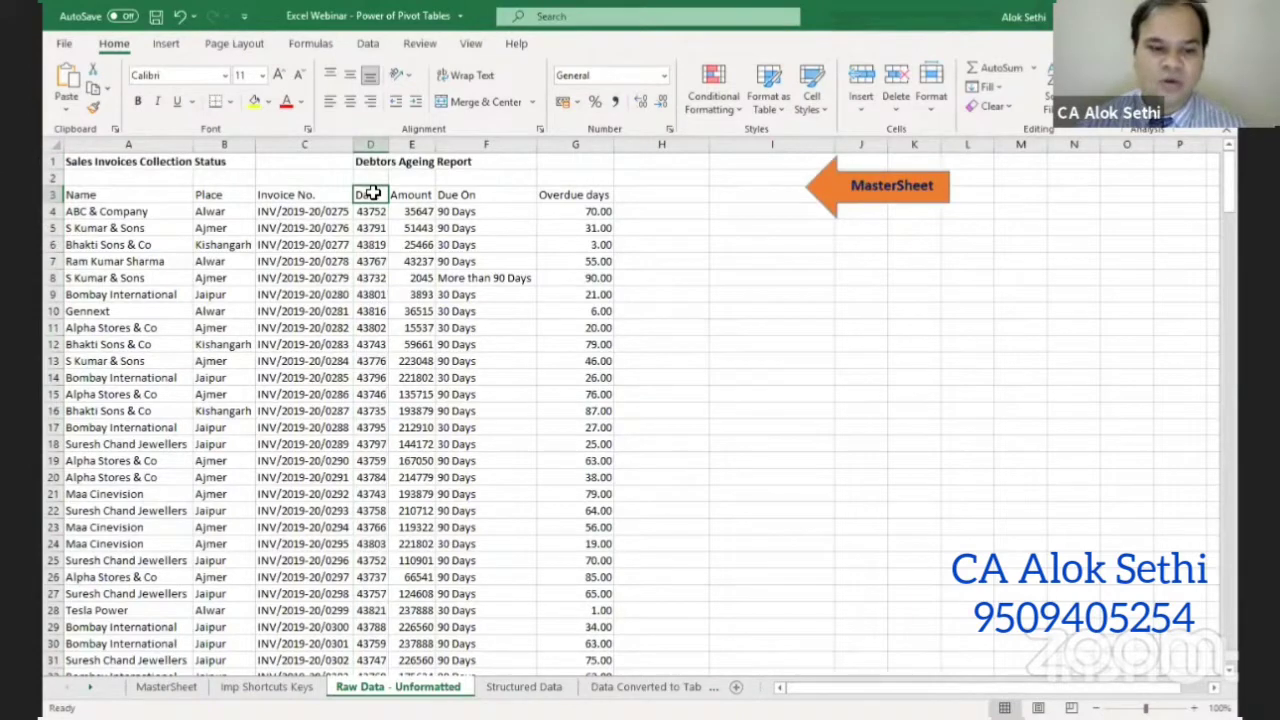
{"action": "key", "text": "ctrl+shift+Down"}
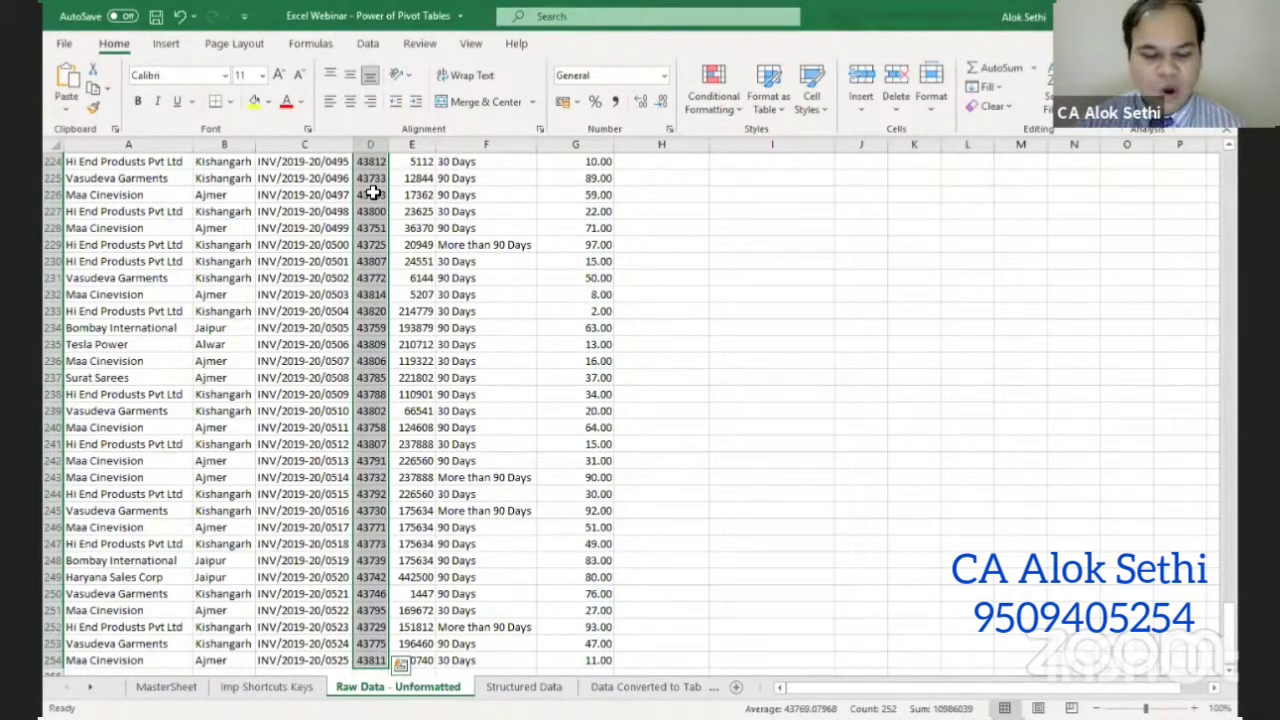
{"action": "key", "text": "alt+h"}
{"action": "key", "text": "n"}
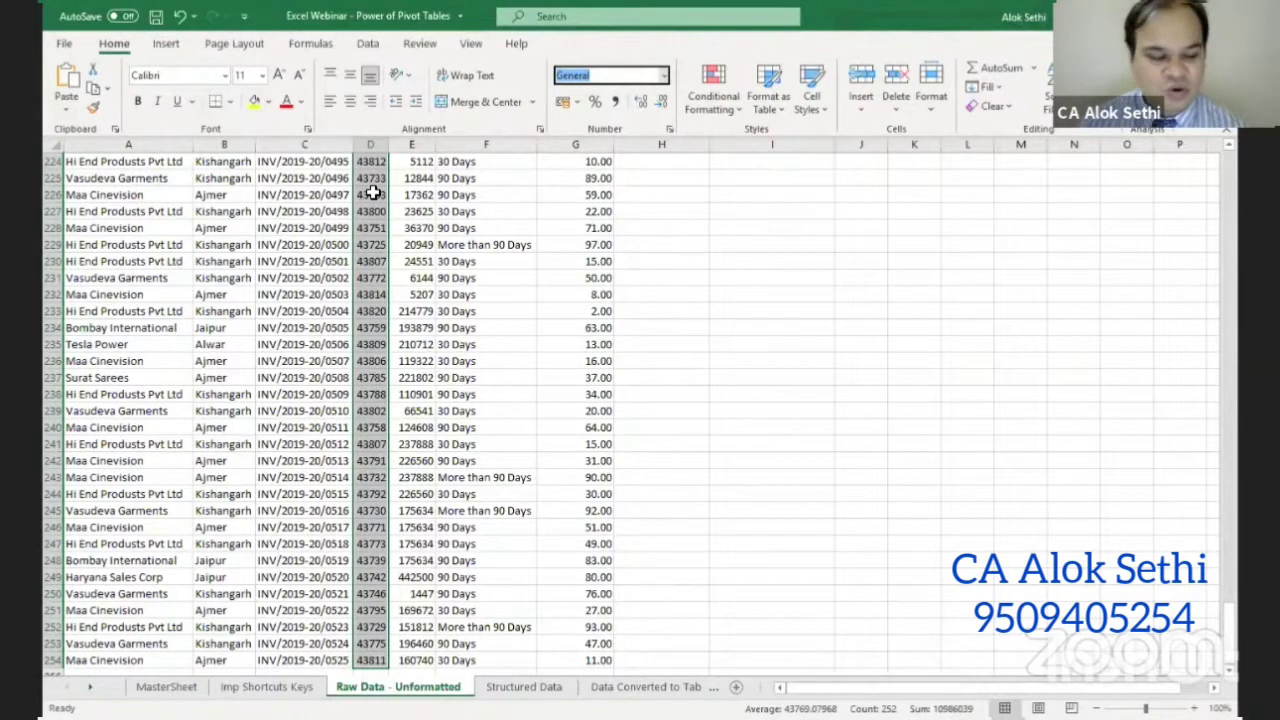
{"action": "key", "text": "Escape"}
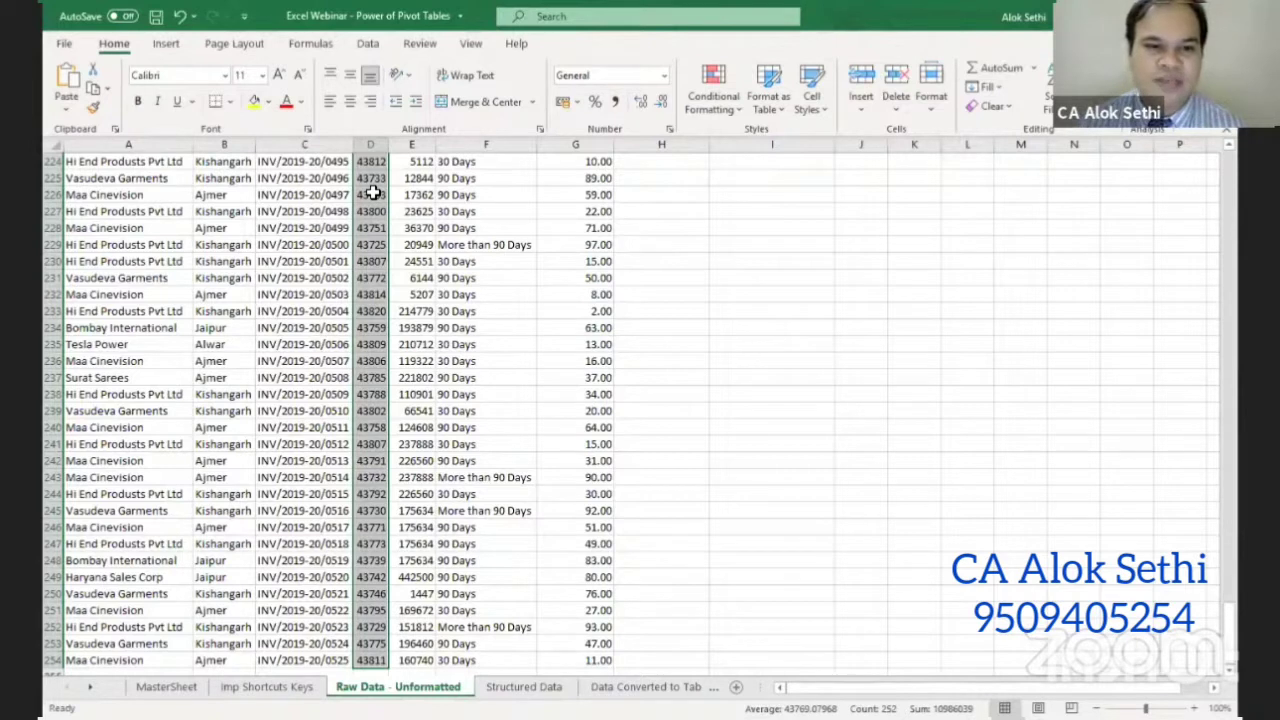
- Display the ribbon's key tips and circle the row of tab names in red
{"action": "key", "text": "alt"}
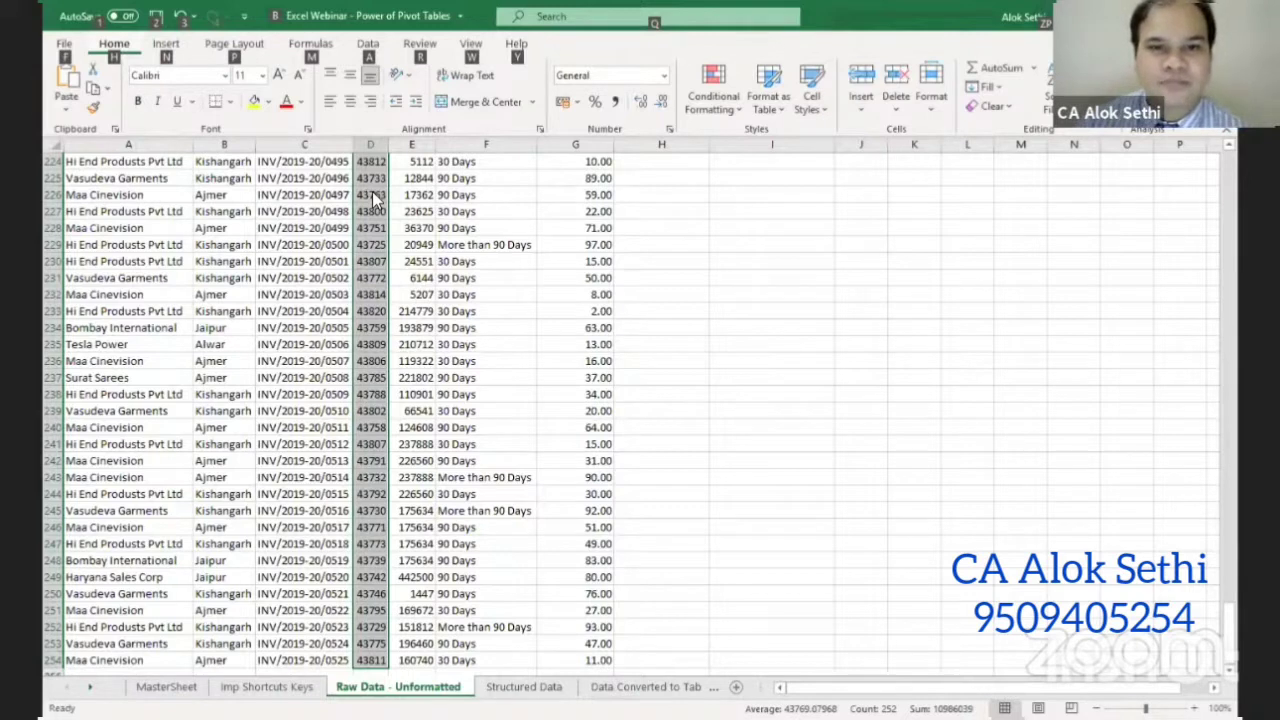
{"action": "left_click", "coordinate": [430, 33]}
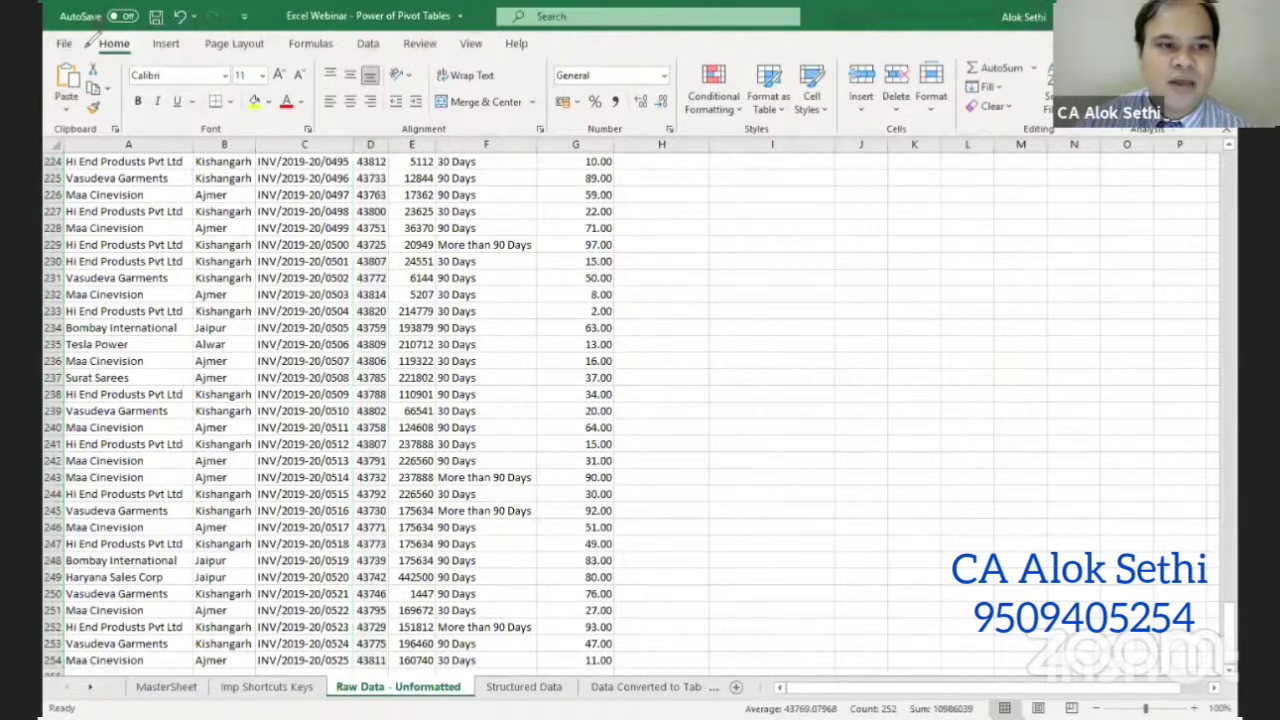
{"action": "mouse_move", "coordinate": [475, 60]}
{"action": "left_mouse_down"}
{"action": "mouse_move", "coordinate": [545, 32]}
{"action": "mouse_move", "coordinate": [95, 28]}
{"action": "mouse_move", "coordinate": [165, 38]}
{"action": "left_mouse_up"}
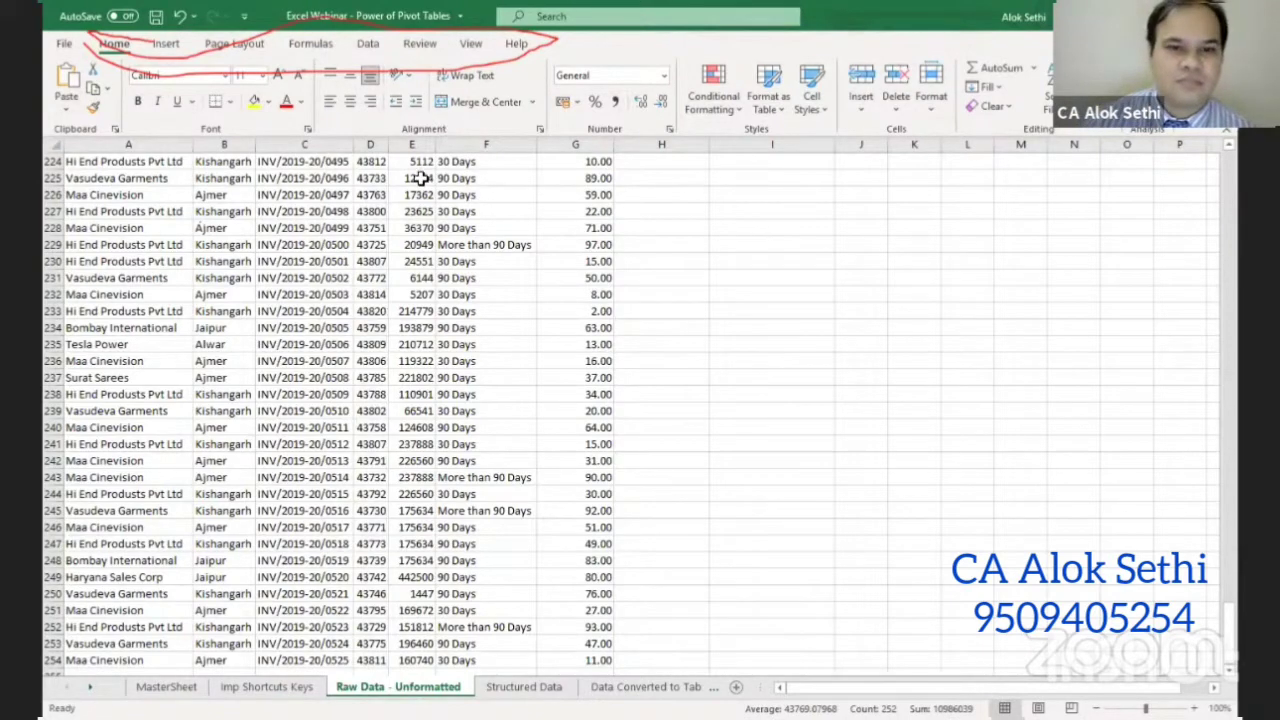
{"action": "key", "text": "alt"}
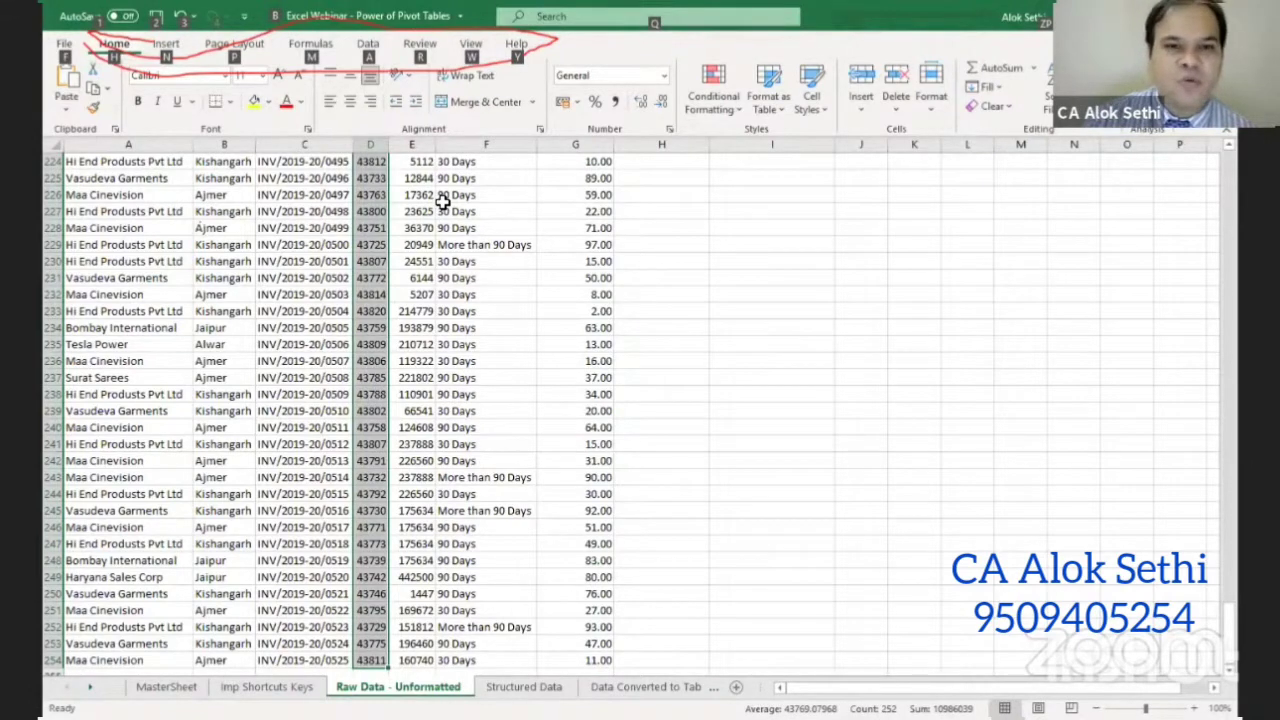
- Format the selected Date column of the raw data as Short Date
{"action": "key", "text": "h"}
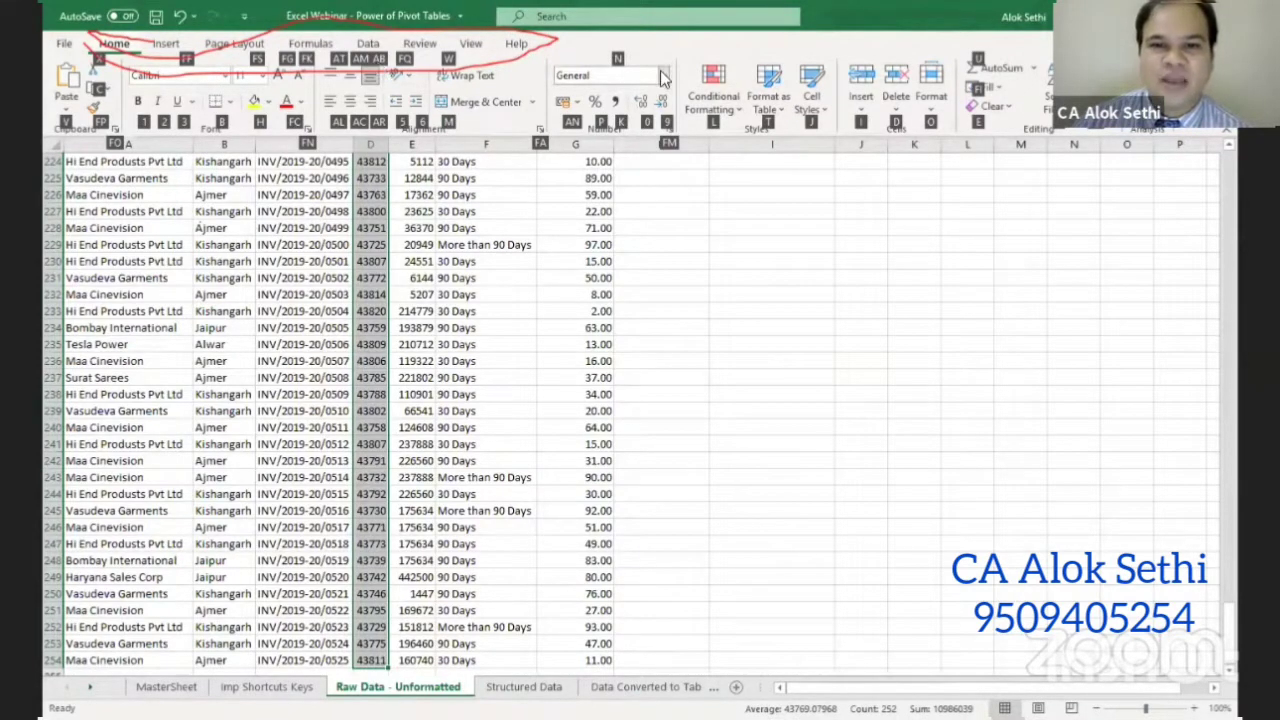
{"action": "key", "text": "n"}
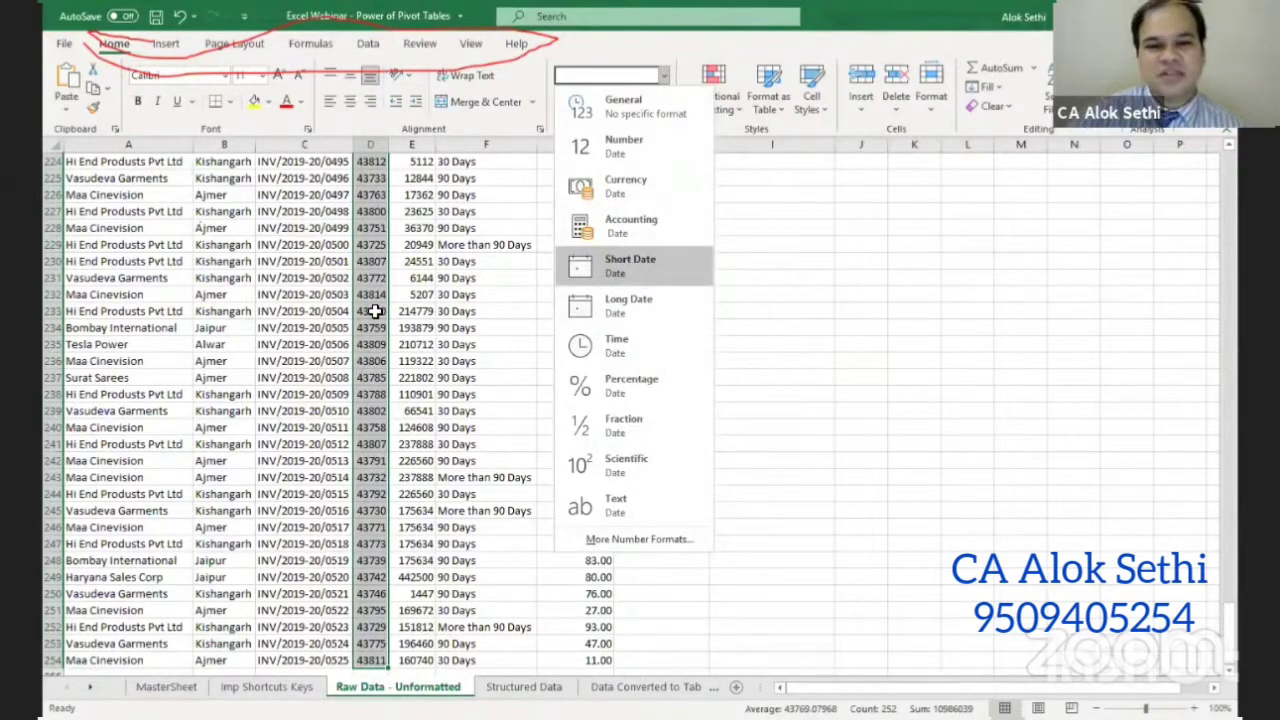
{"action": "key", "text": "Return"}
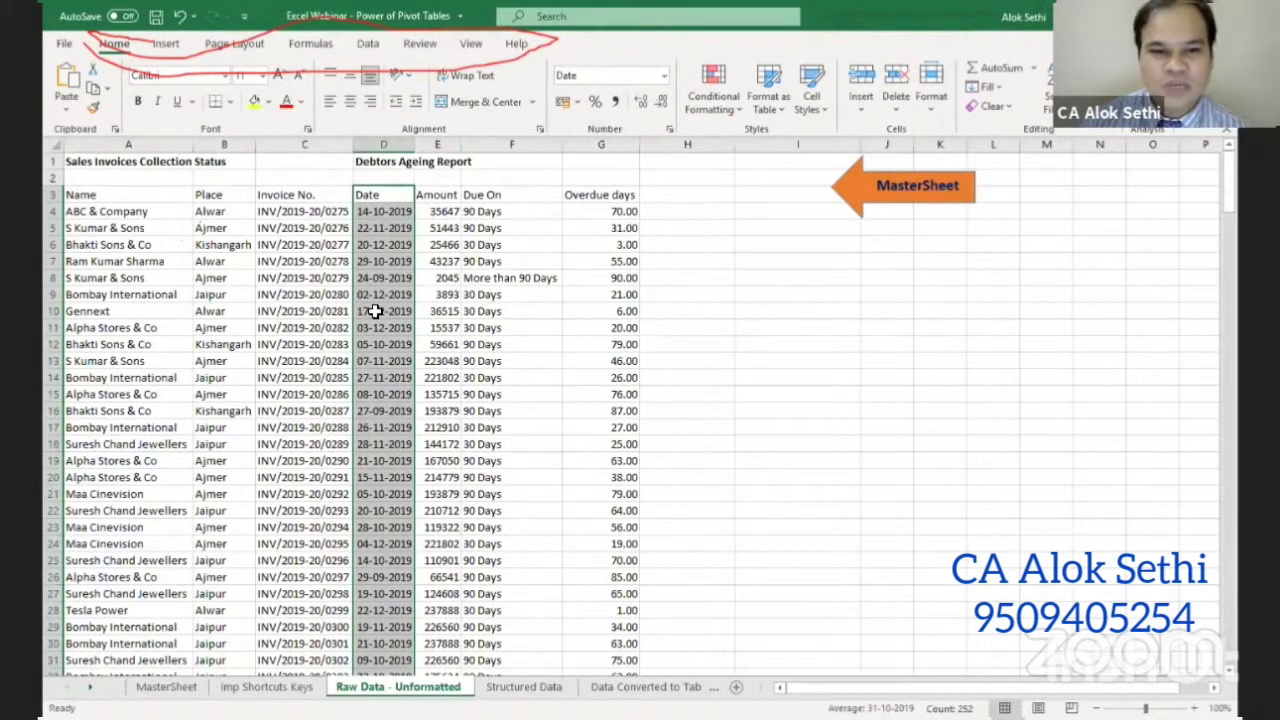
- Apply the comma number style to the whole Amount column, from header cell E3 down to E254
{"action": "key", "text": "Right"}
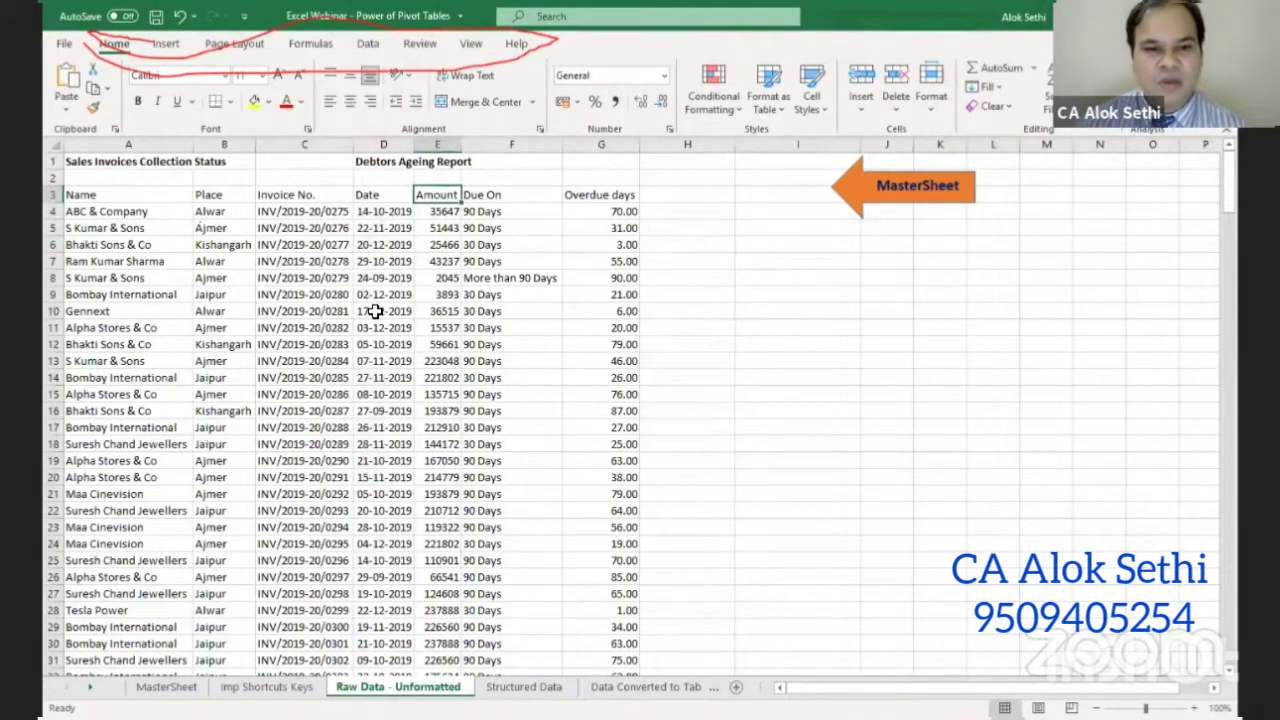
{"action": "key", "text": "ctrl+shift+Down"}
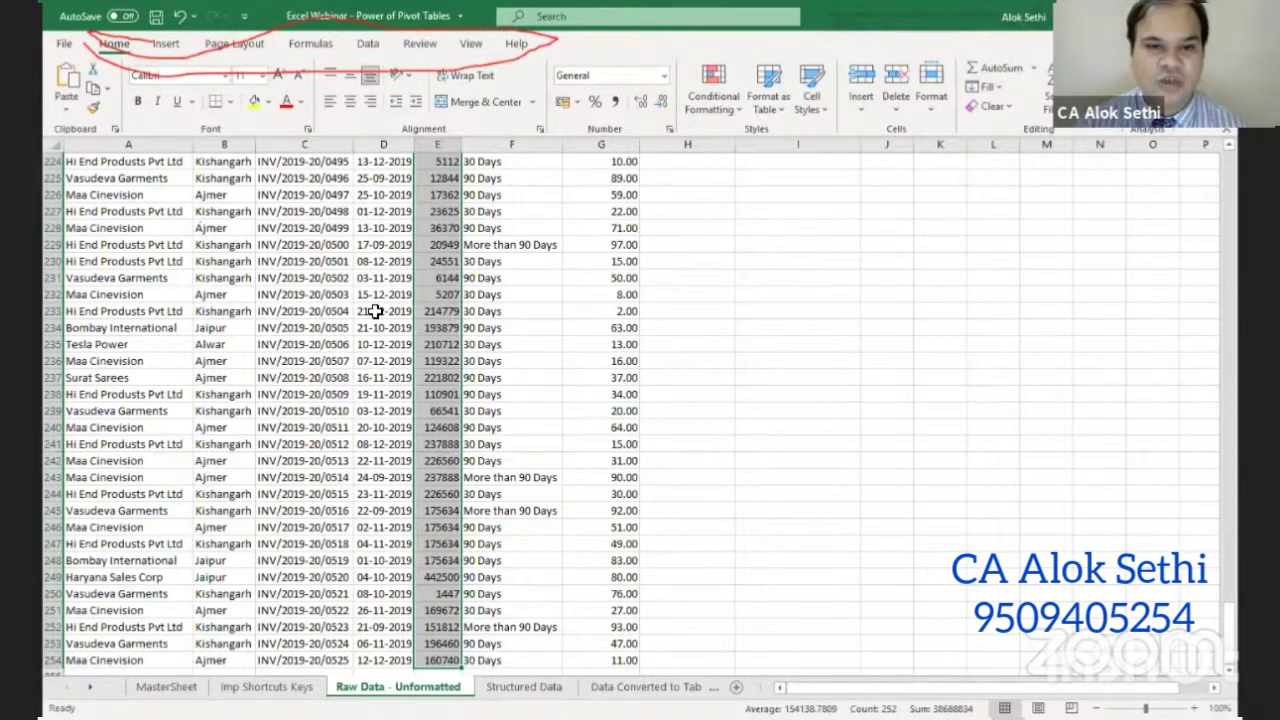
{"action": "key", "text": "alt+h"}
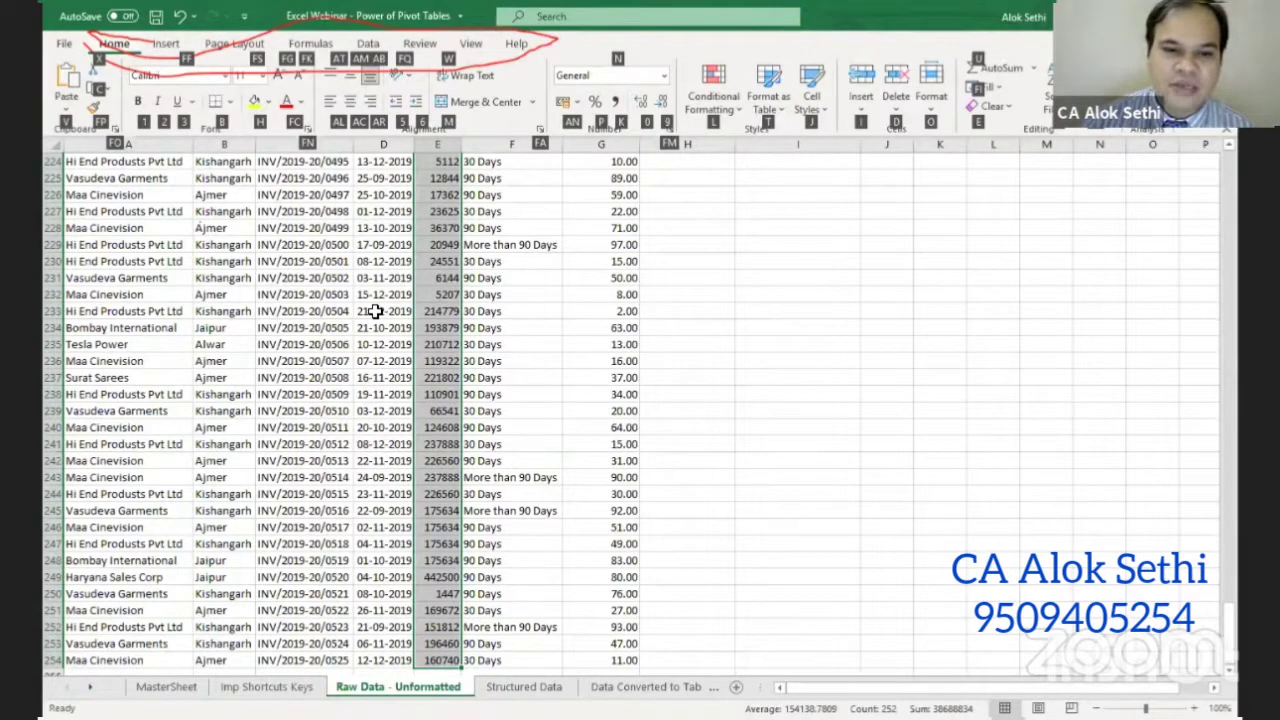
{"action": "key", "text": "k"}
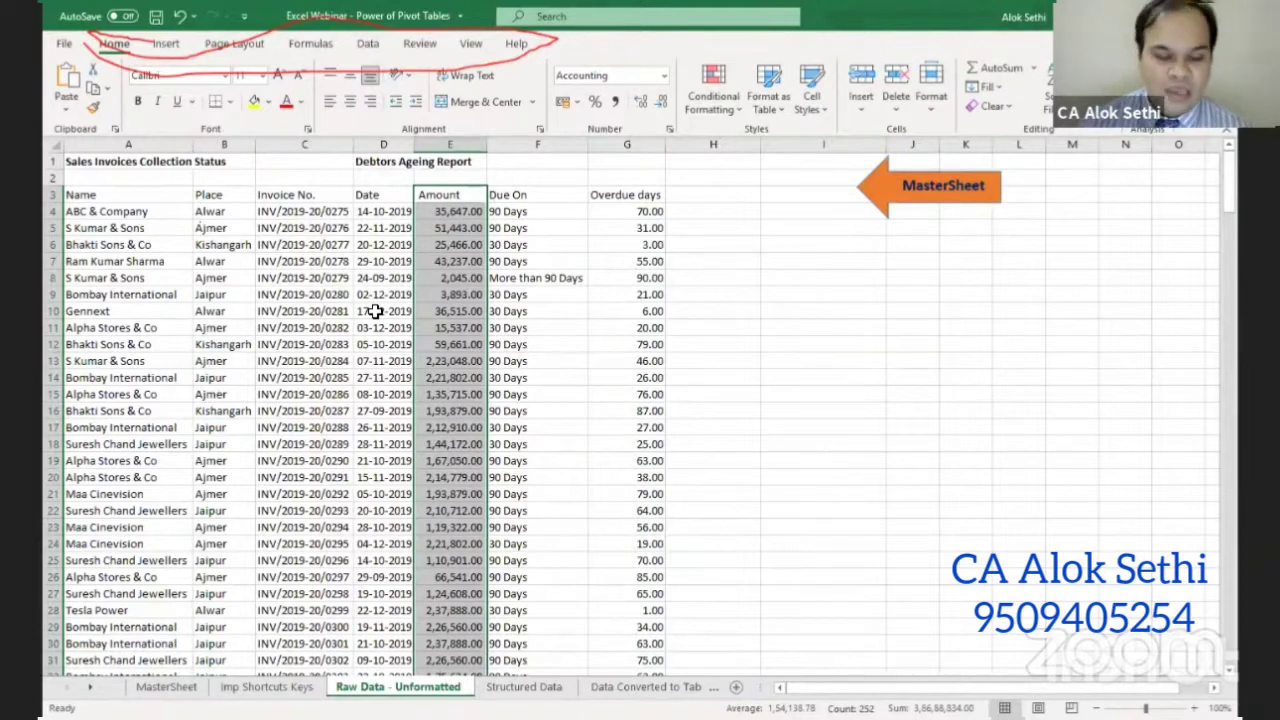
- Apply the ₹ English (India) accounting format to the selected Amount column
{"action": "key", "text": "alt+h"}
{"action": "key", "text": "a"}
{"action": "key", "text": "n"}
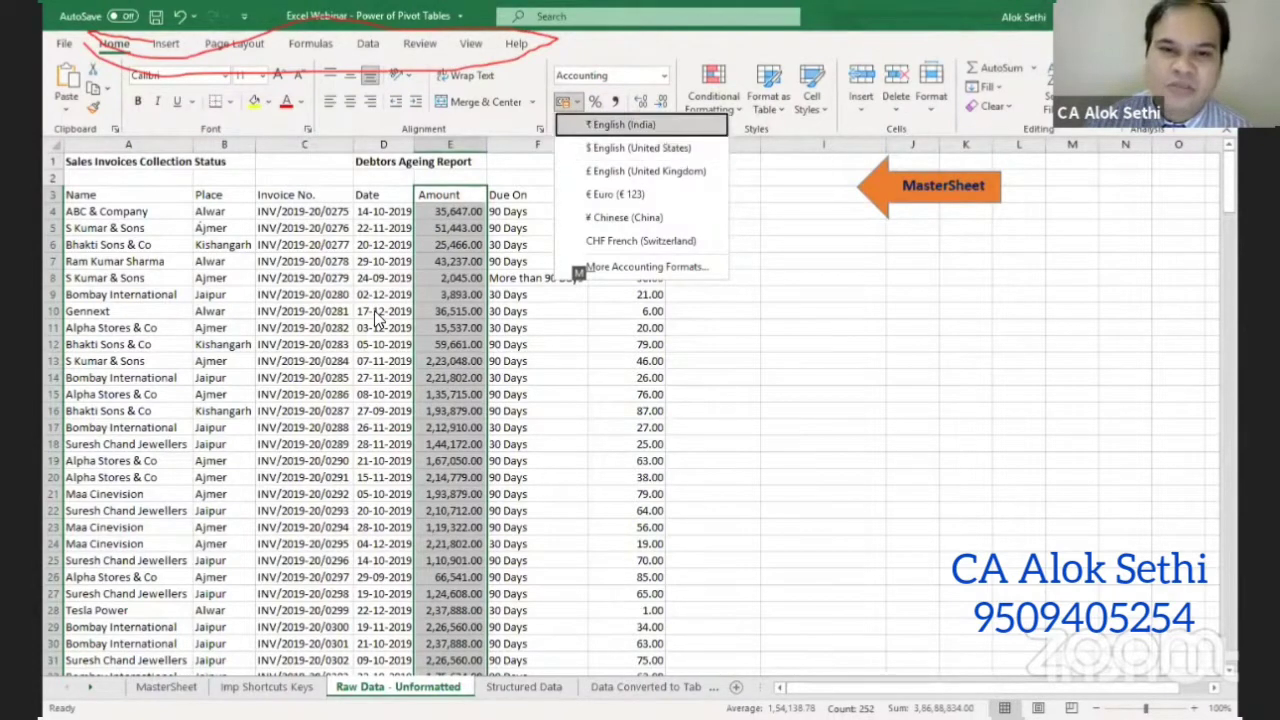
{"action": "key", "text": "Down"}
{"action": "key", "text": "Down"}
{"action": "key", "text": "Down"}
{"action": "key", "text": "Down"}
{"action": "key", "text": "Down"}
{"action": "key", "text": "Up"}
{"action": "key", "text": "Up"}
{"action": "key", "text": "Up"}
{"action": "key", "text": "Up"}
{"action": "key", "text": "Up"}
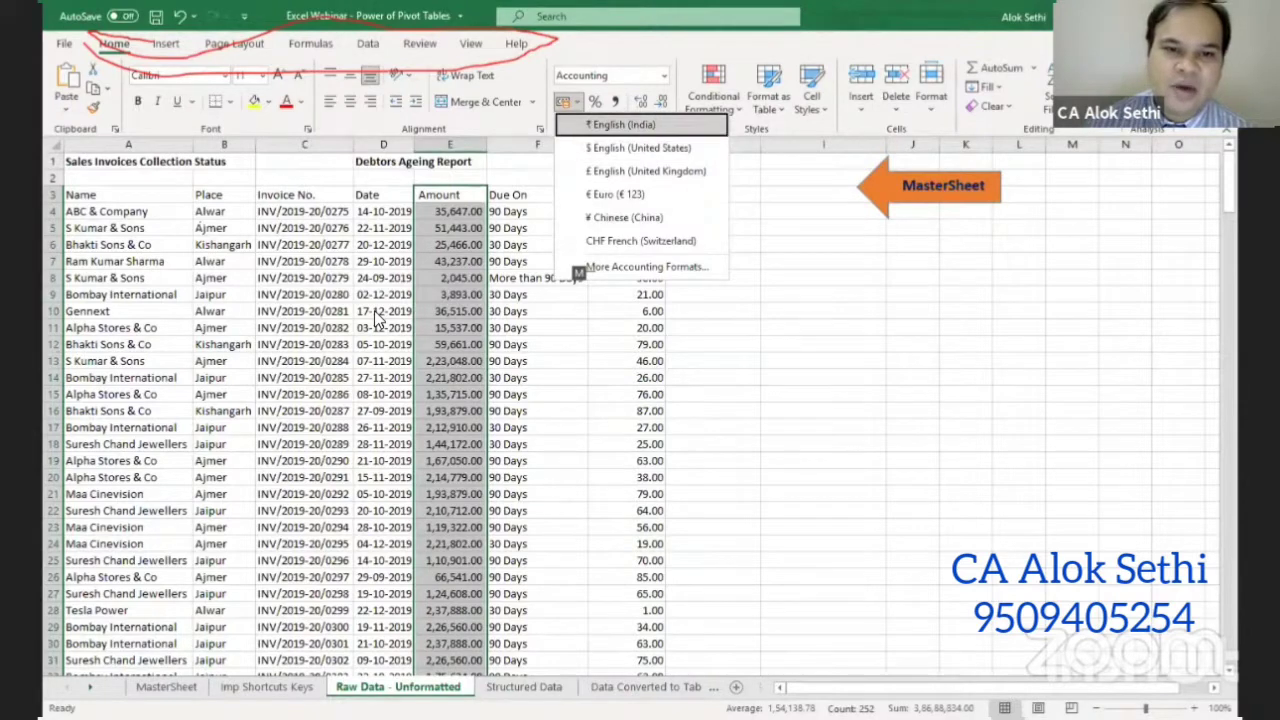
{"action": "key", "text": "Return"}
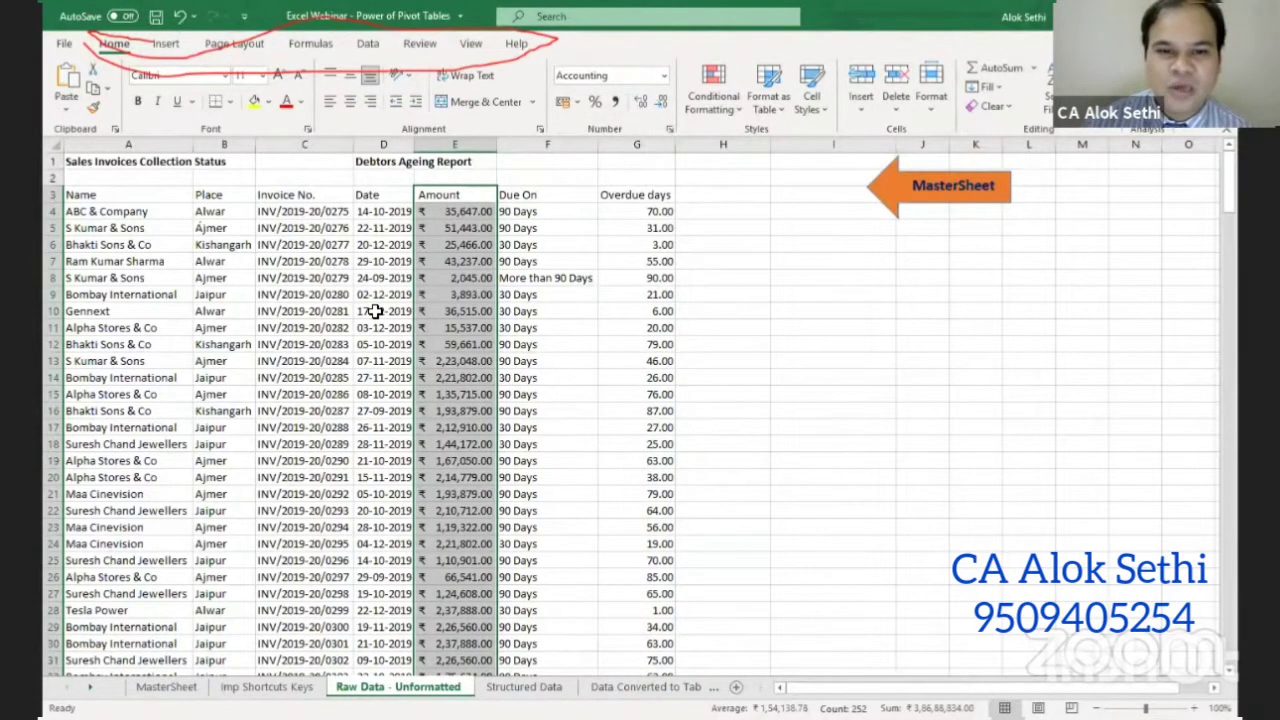
{"action": "key", "text": "Right"}
{"action": "key", "text": "Right"}
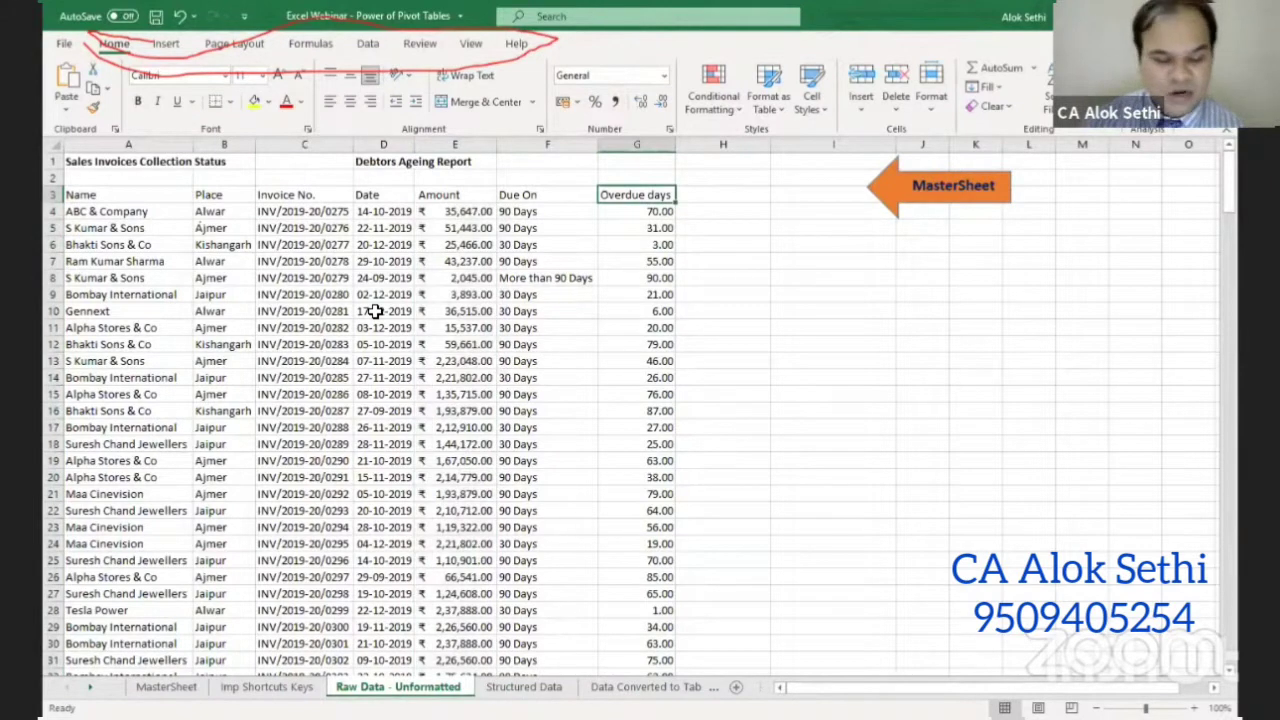
{"action": "key", "text": "ctrl+shift+Down"}
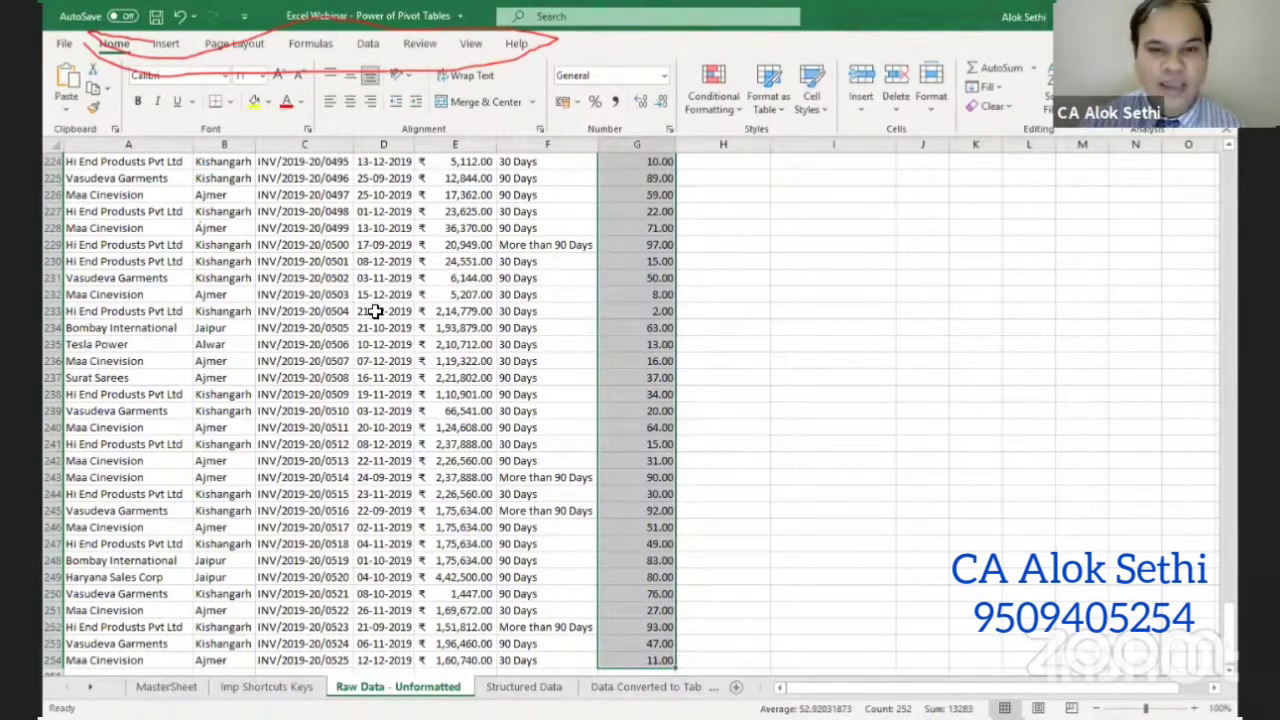
{"action": "key", "text": "alt+h"}
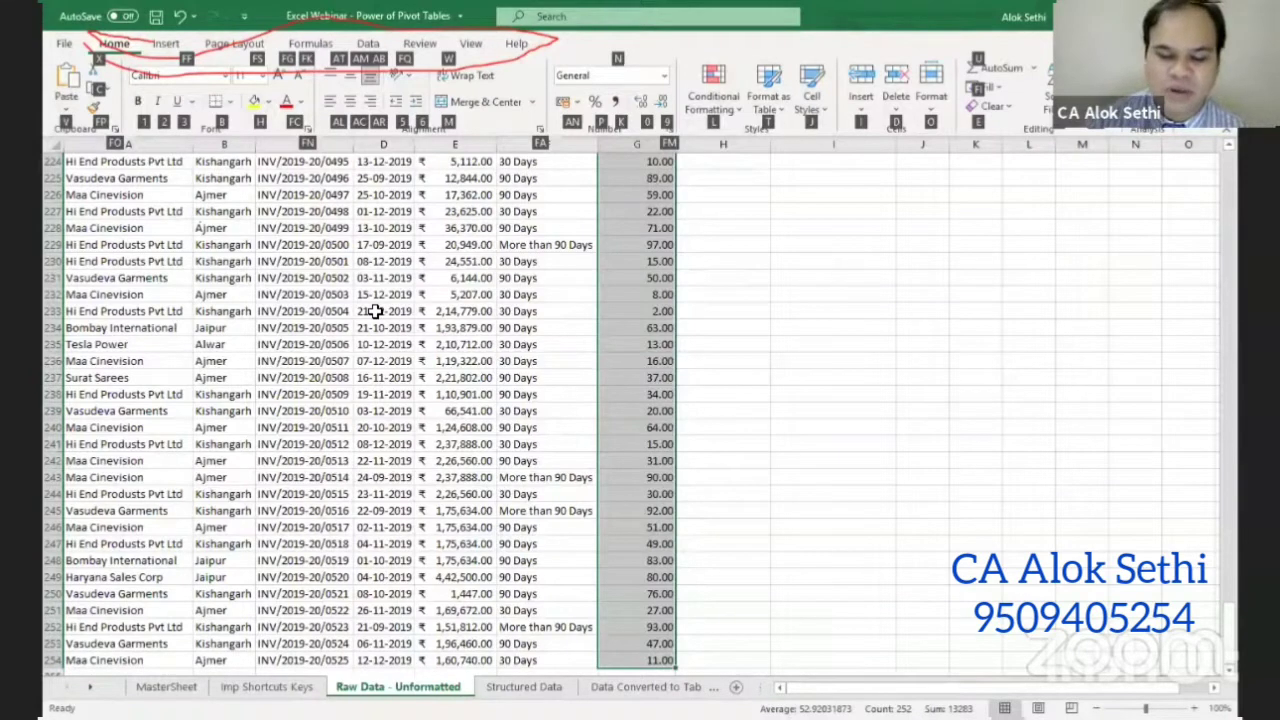
{"action": "key", "text": "Escape"}
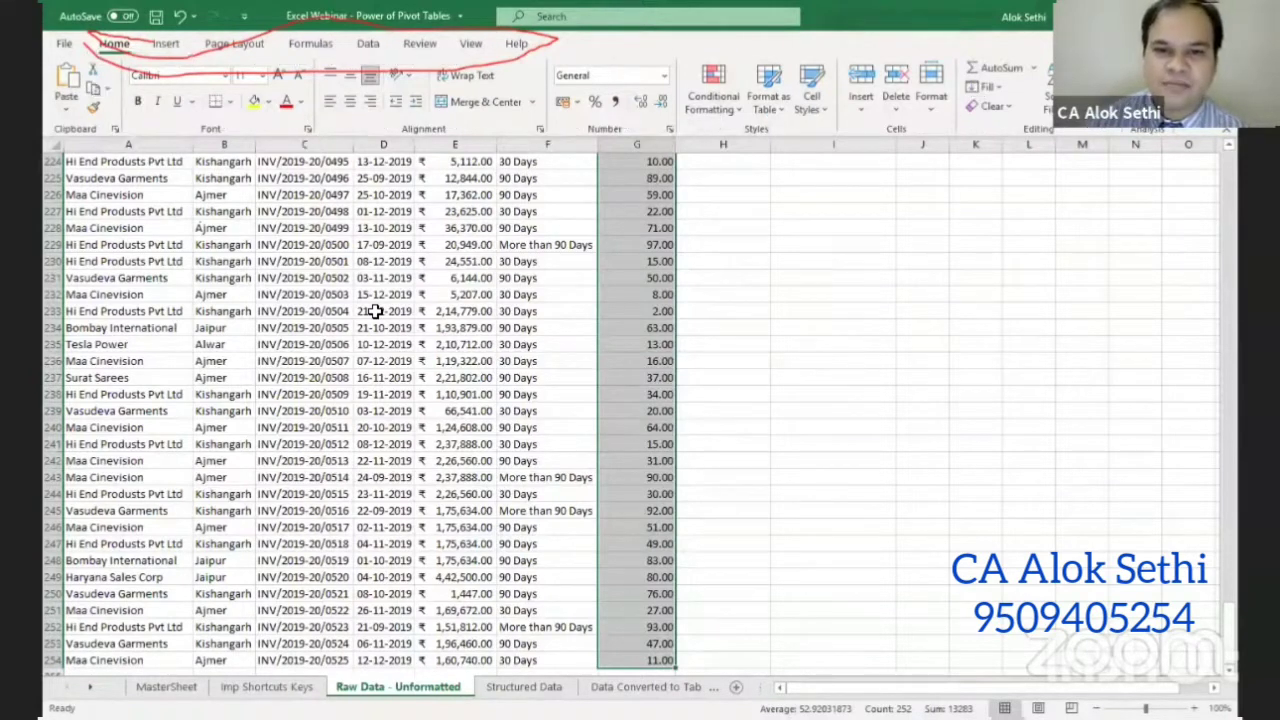
- Remove both decimal places from the Overdue days values in cells G224 to G254
{"action": "left_click", "coordinate": [646, 162]}
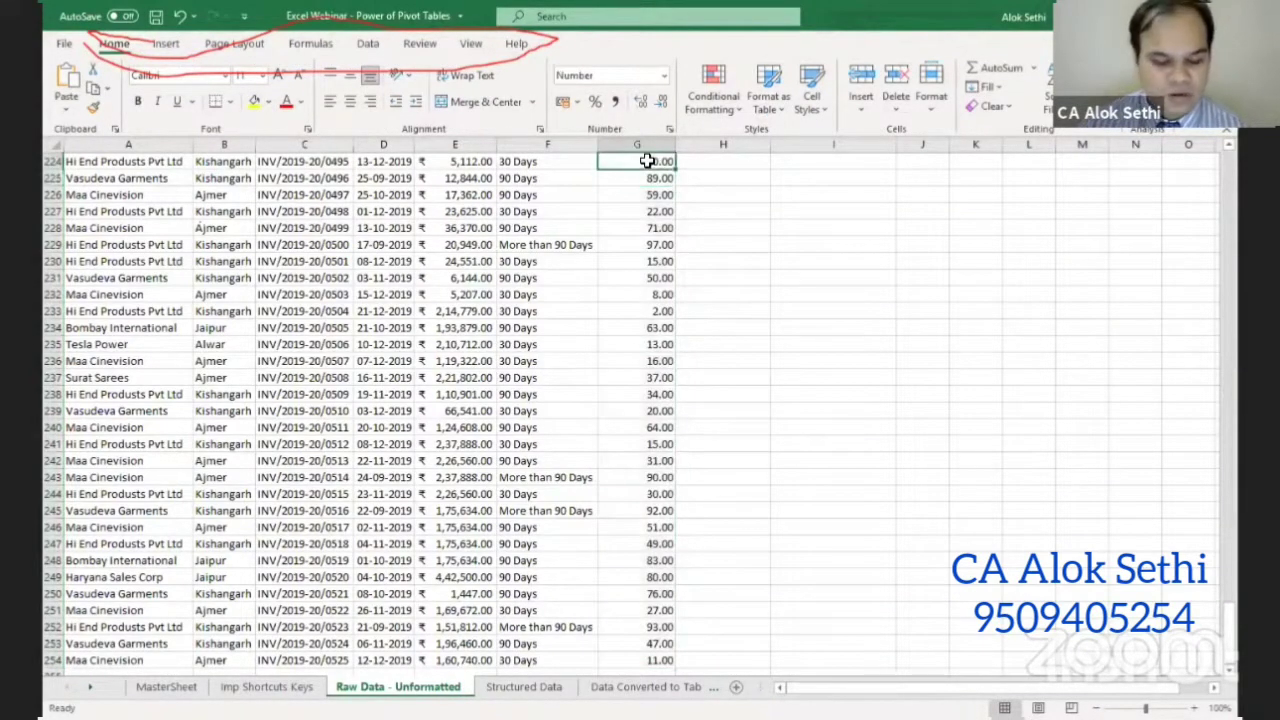
{"action": "key", "text": "ctrl+shift+Down"}
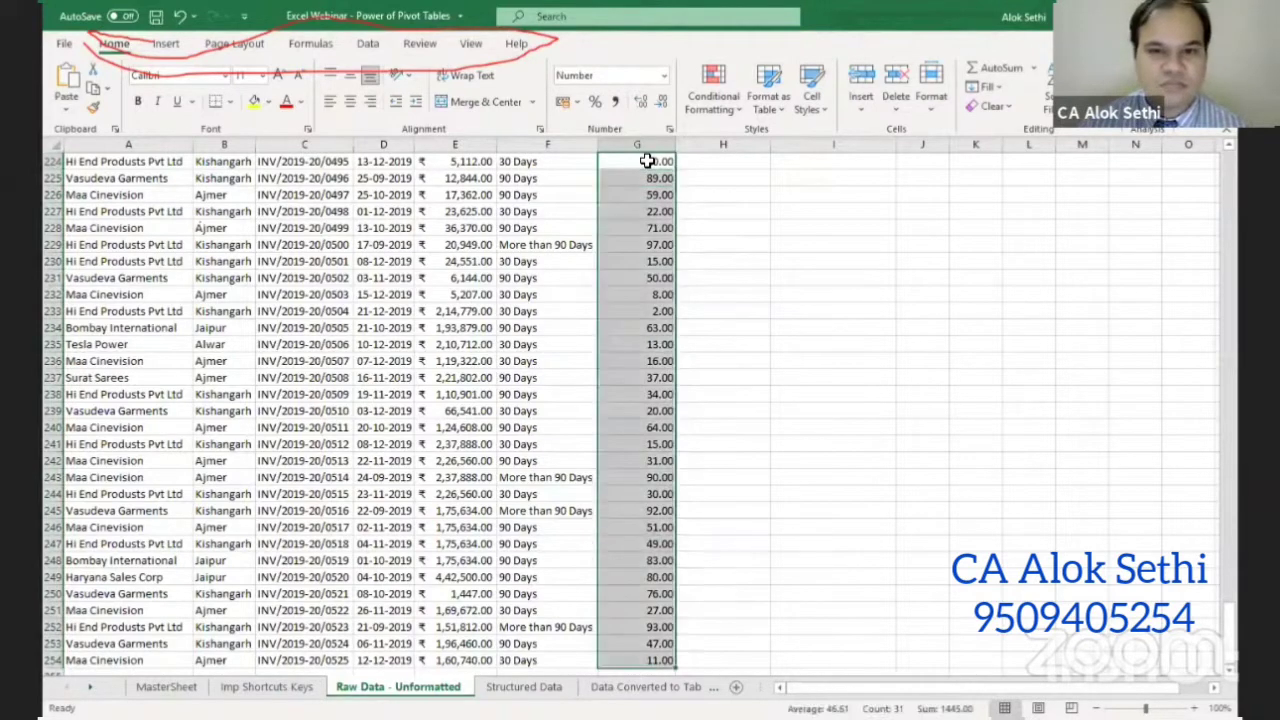
{"action": "key", "text": "alt+h"}
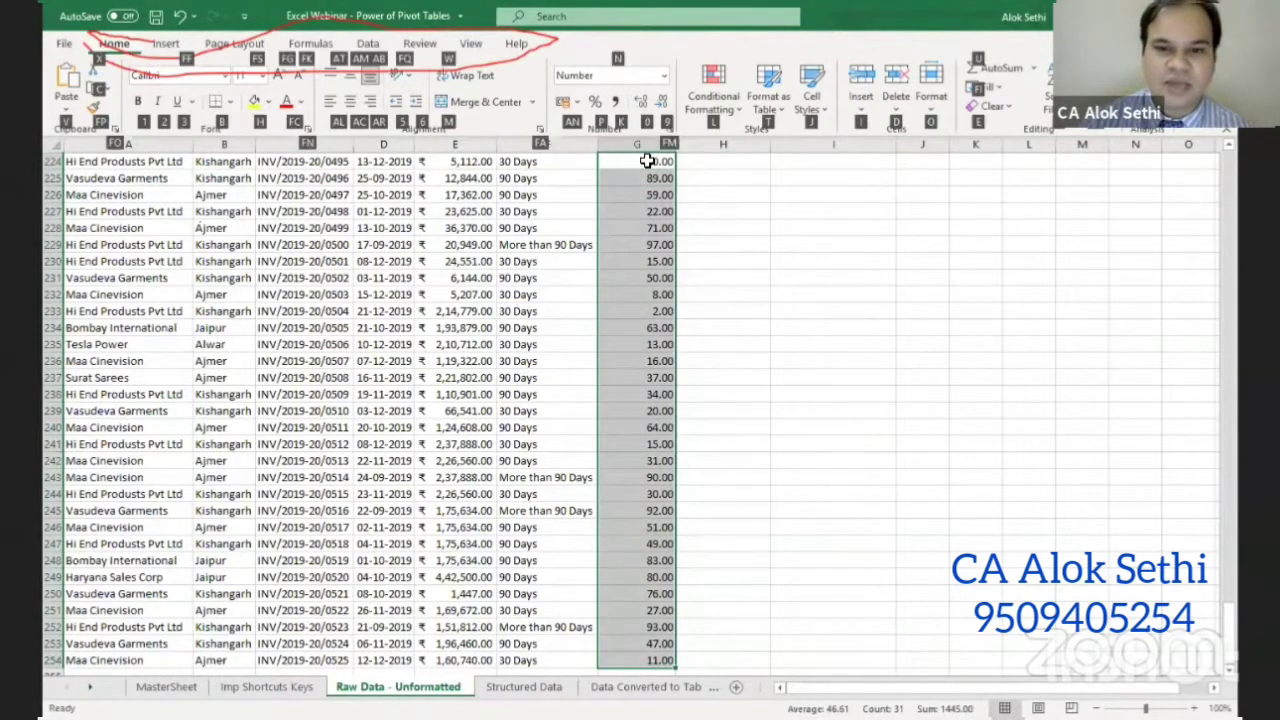
{"action": "key", "text": "9"}
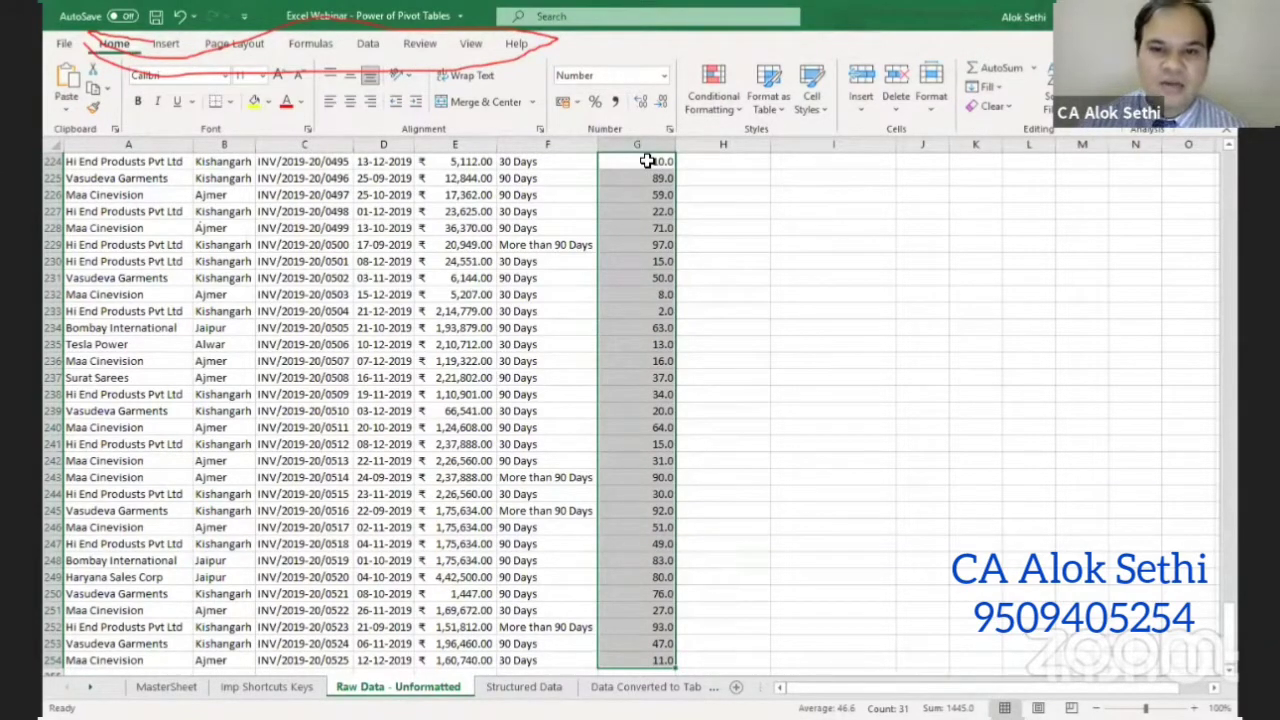
{"action": "key", "text": "alt+h"}
{"action": "key", "text": "9"}
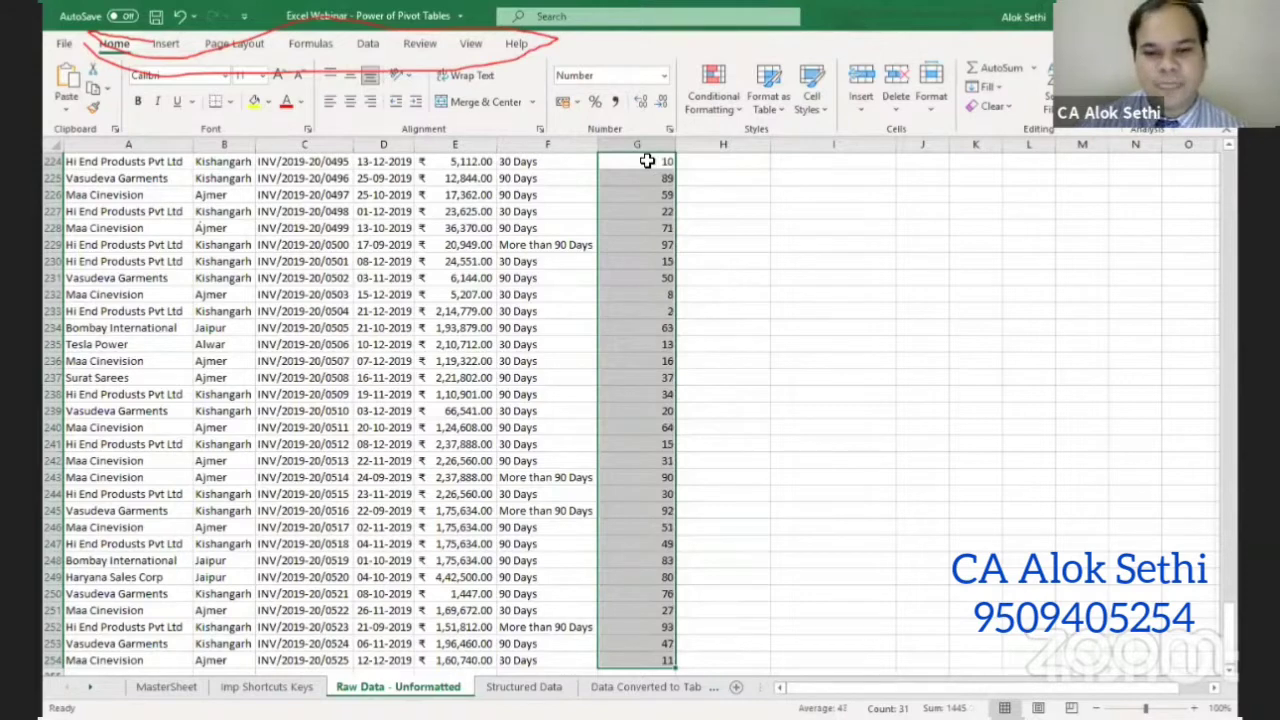
- Review the formatted invoice rows from the end of the data back up to the header row
{"action": "left_click", "coordinate": [548, 344]}
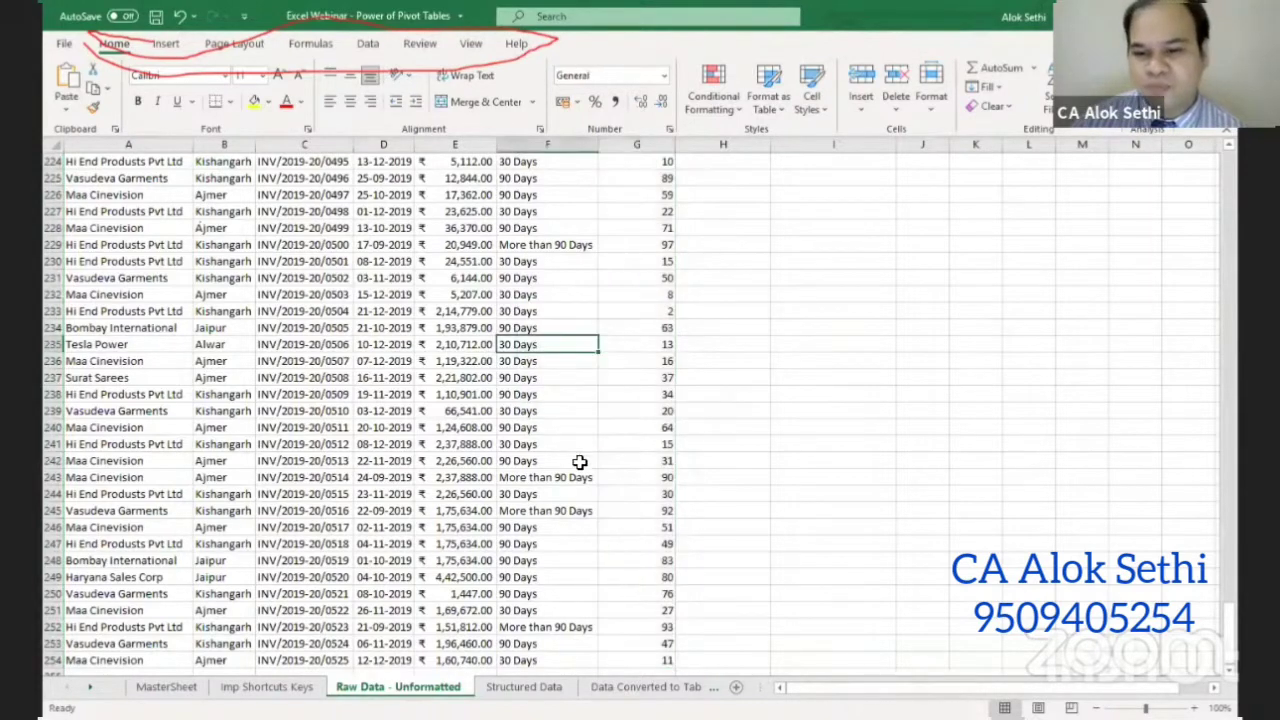
{"action": "scroll", "coordinate": [593, 504], "scroll_direction": "up", "scroll_amount": 11}
{"action": "scroll", "coordinate": [593, 504], "scroll_direction": "up", "scroll_amount": 18}
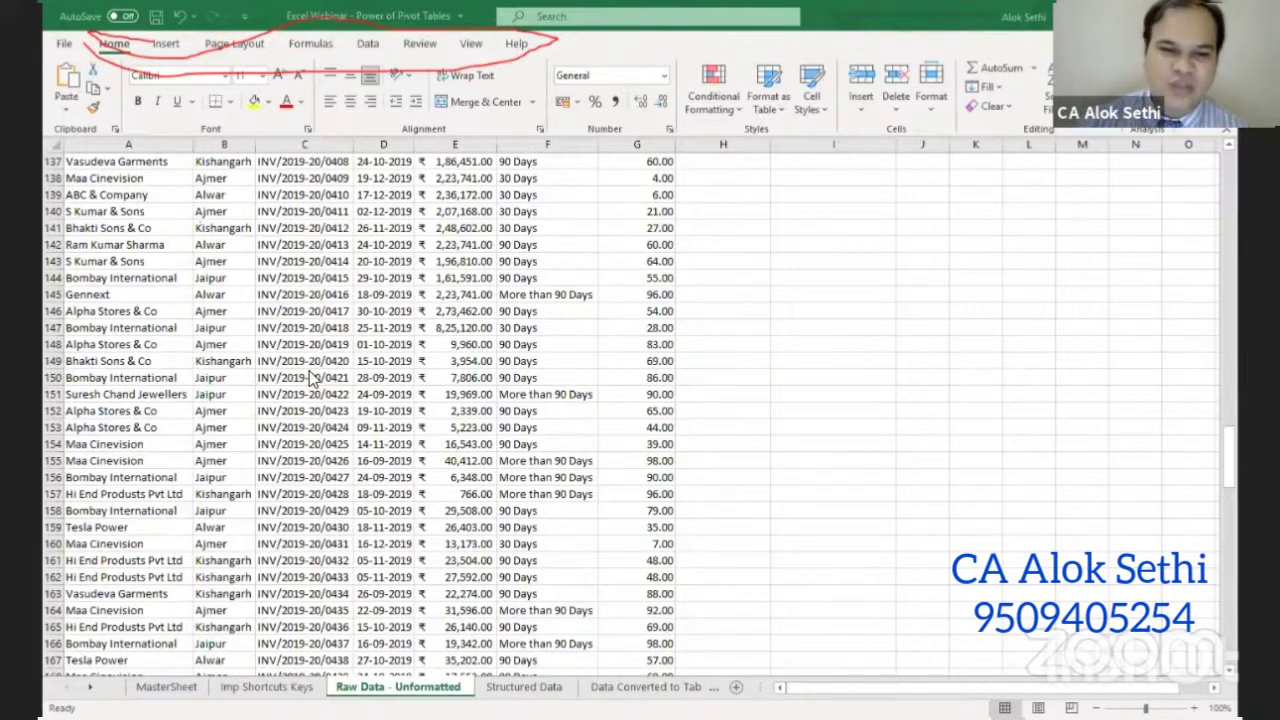
{"action": "scroll", "coordinate": [311, 378], "scroll_direction": "up", "scroll_amount": 4}
{"action": "scroll", "coordinate": [284, 525], "scroll_direction": "up", "scroll_amount": 1}
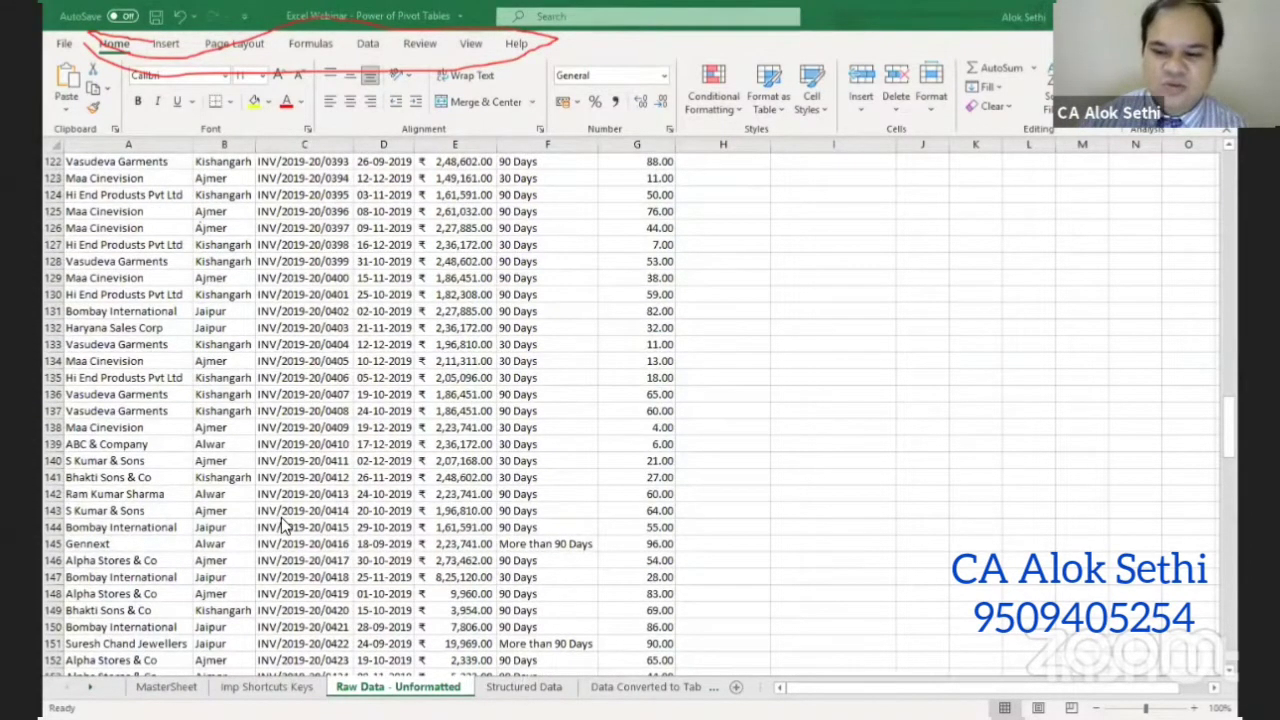
{"action": "scroll", "coordinate": [345, 495], "scroll_direction": "up", "scroll_amount": 14}
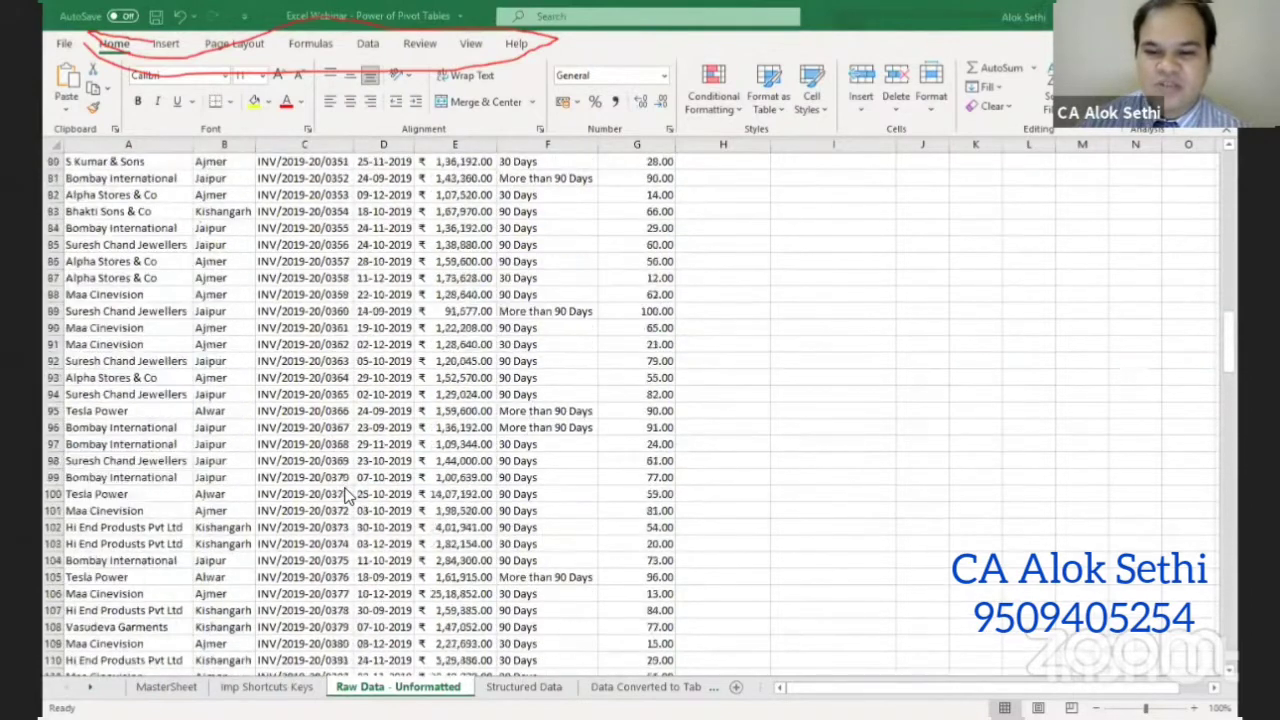
{"action": "scroll", "coordinate": [345, 495], "scroll_direction": "up", "scroll_amount": 16}
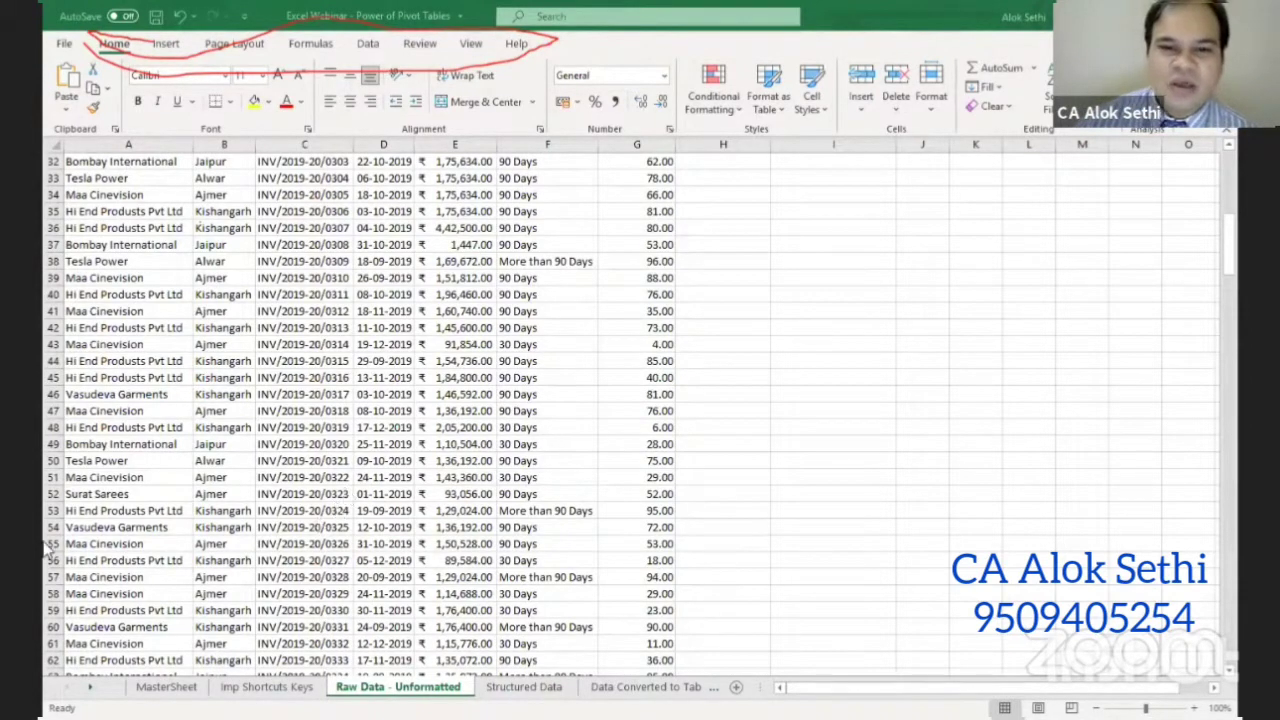
{"action": "scroll", "coordinate": [345, 495], "scroll_direction": "up", "scroll_amount": 10}
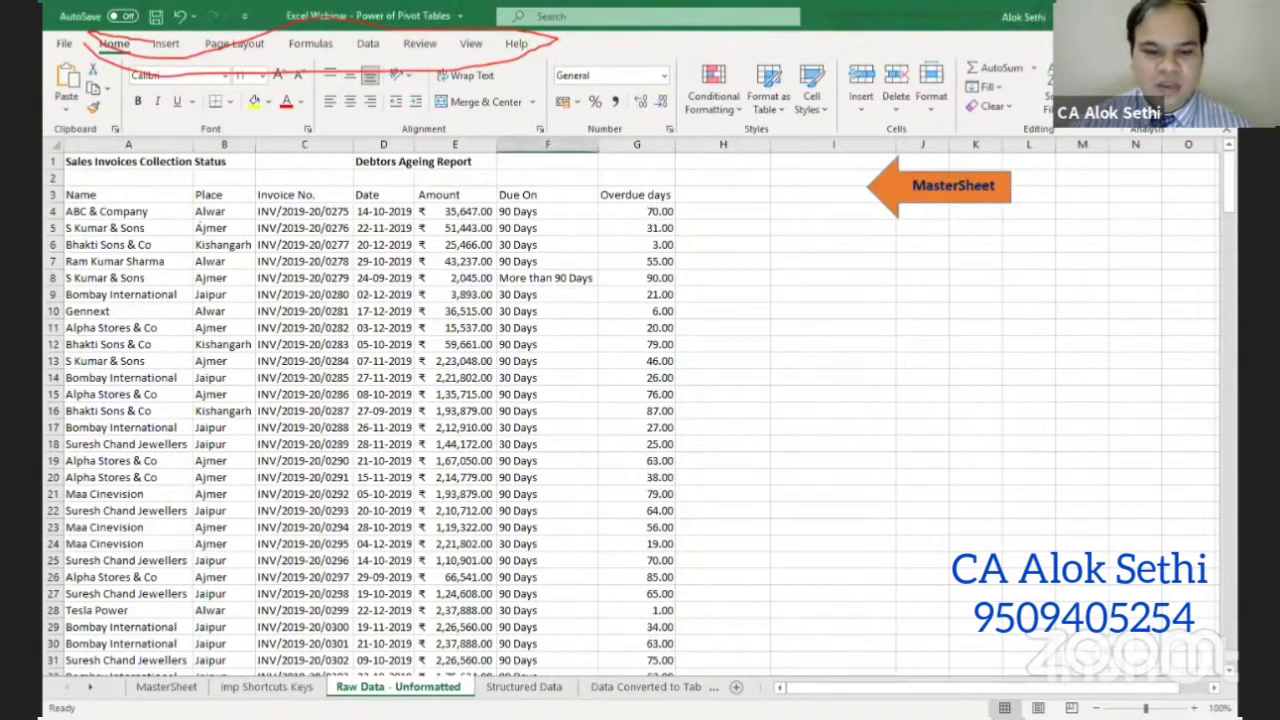
- On the Structured Data sheet, select the whole debtors table and auto-fit its column widths
{"action": "left_click", "coordinate": [516, 687]}
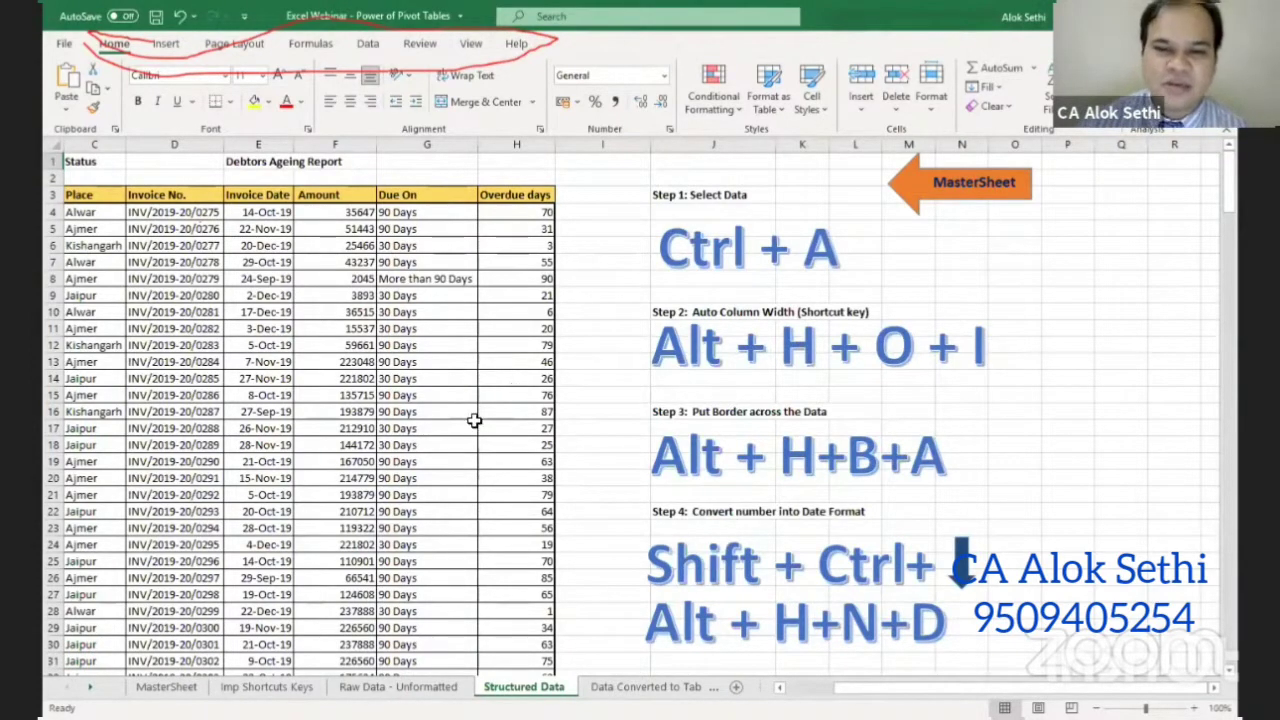
{"action": "left_click", "coordinate": [387, 294]}
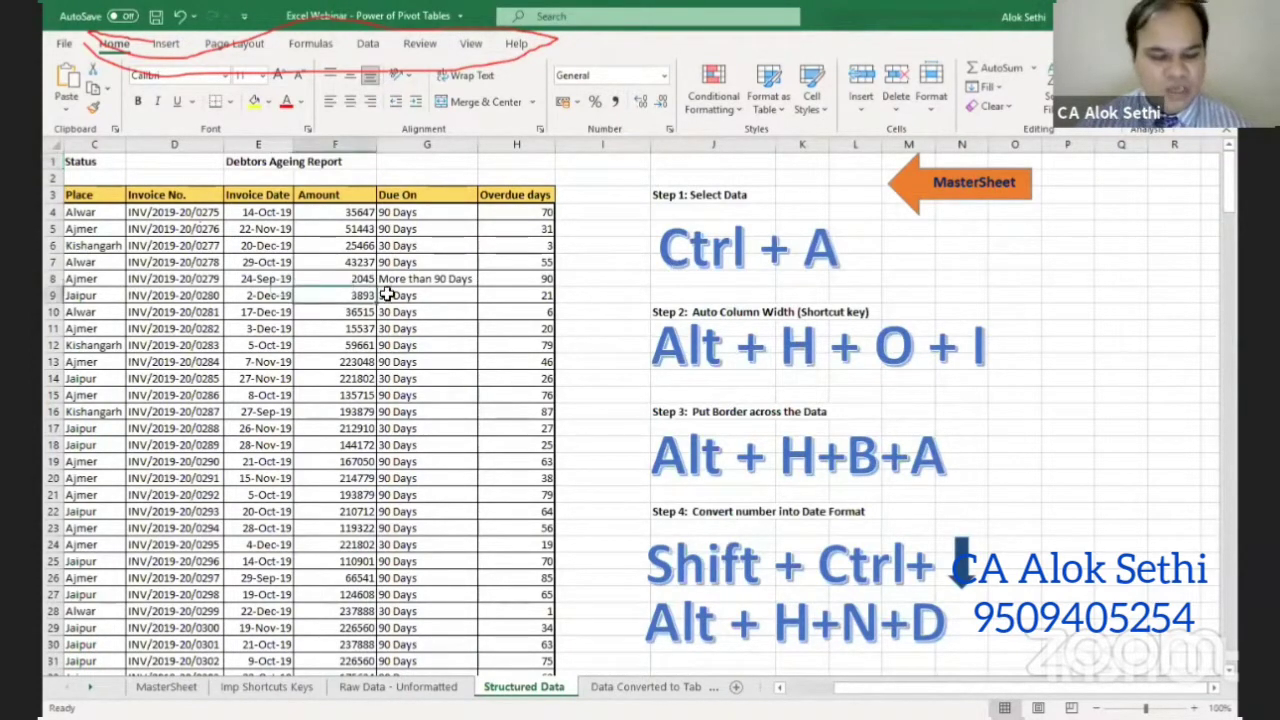
{"action": "key", "text": "ctrl+a"}
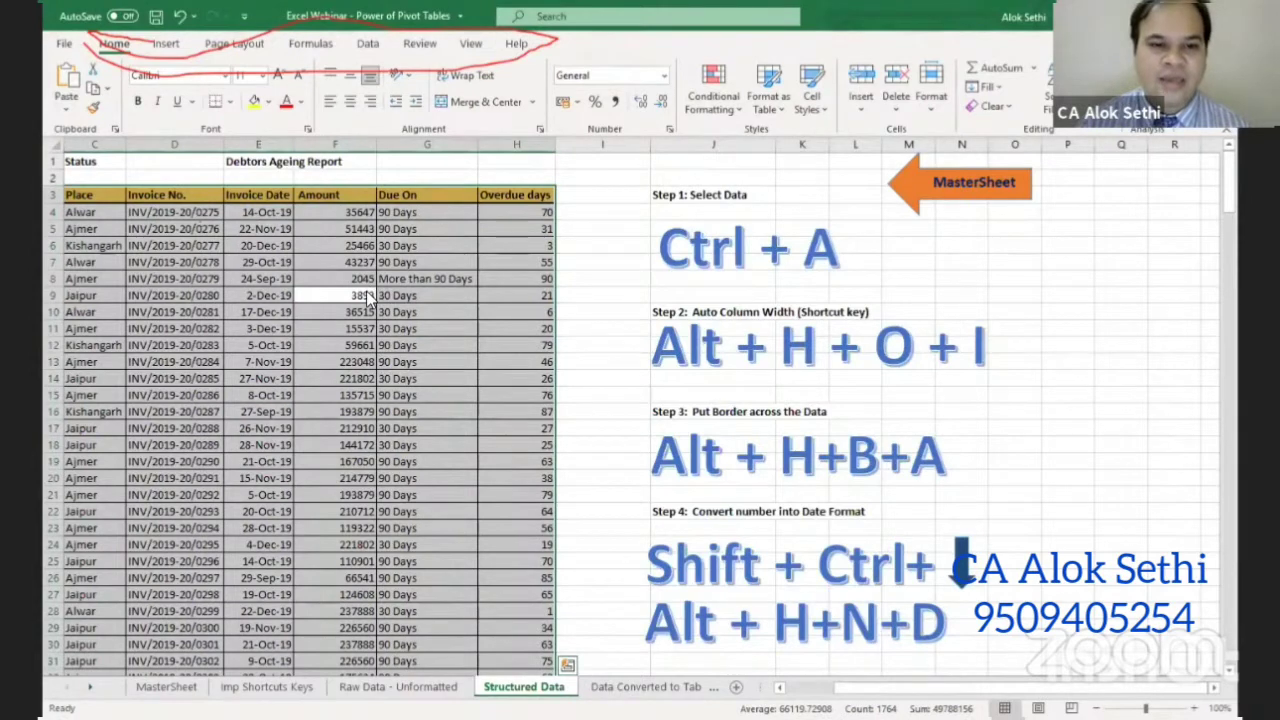
{"action": "key", "text": "alt+h"}
{"action": "key", "text": "o"}
{"action": "key", "text": "i"}
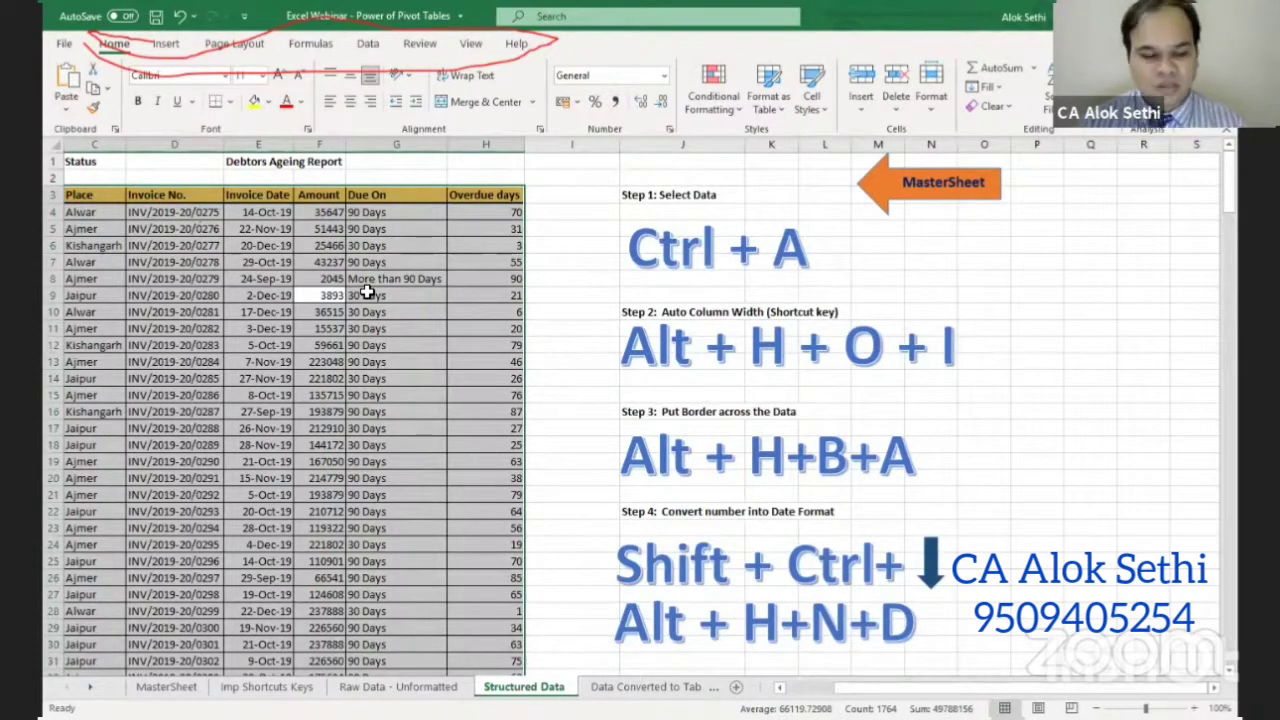
{"action": "key", "text": "alt+h"}
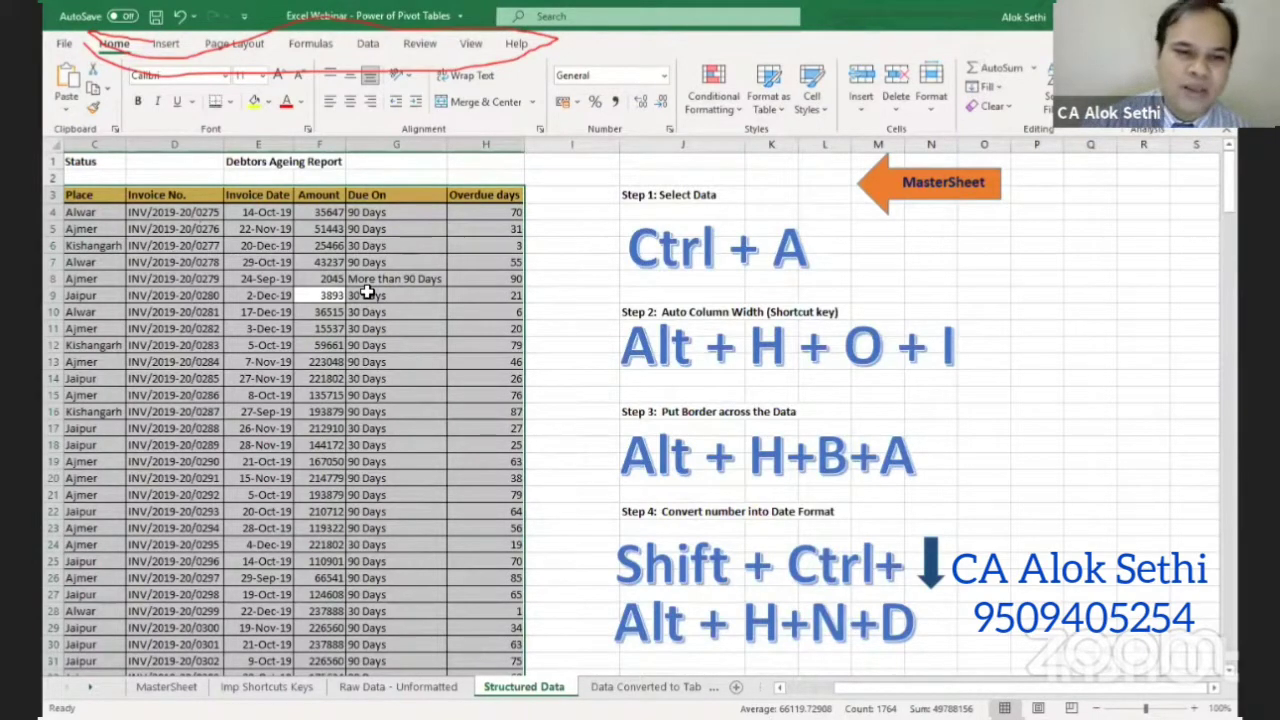
{"action": "key", "text": "Down"}
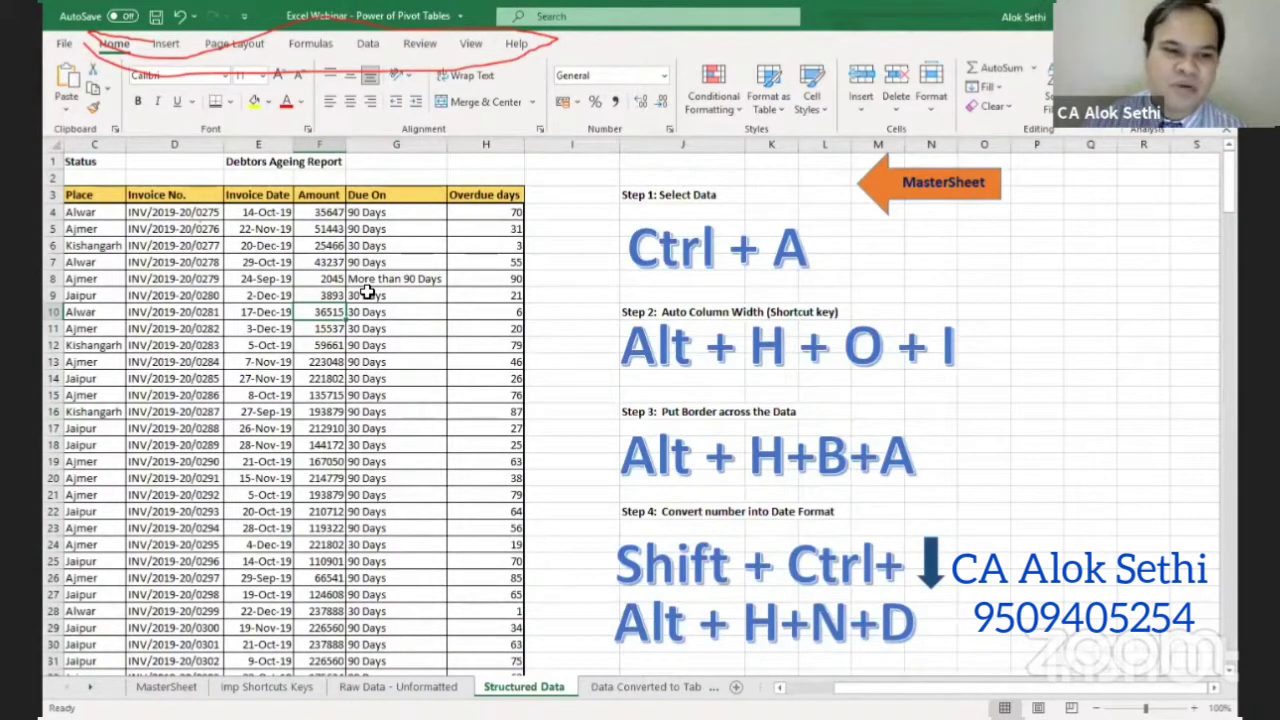
- Change the Invoice Date values from E4 down to E254 to the Number format
{"action": "left_click", "coordinate": [263, 211]}
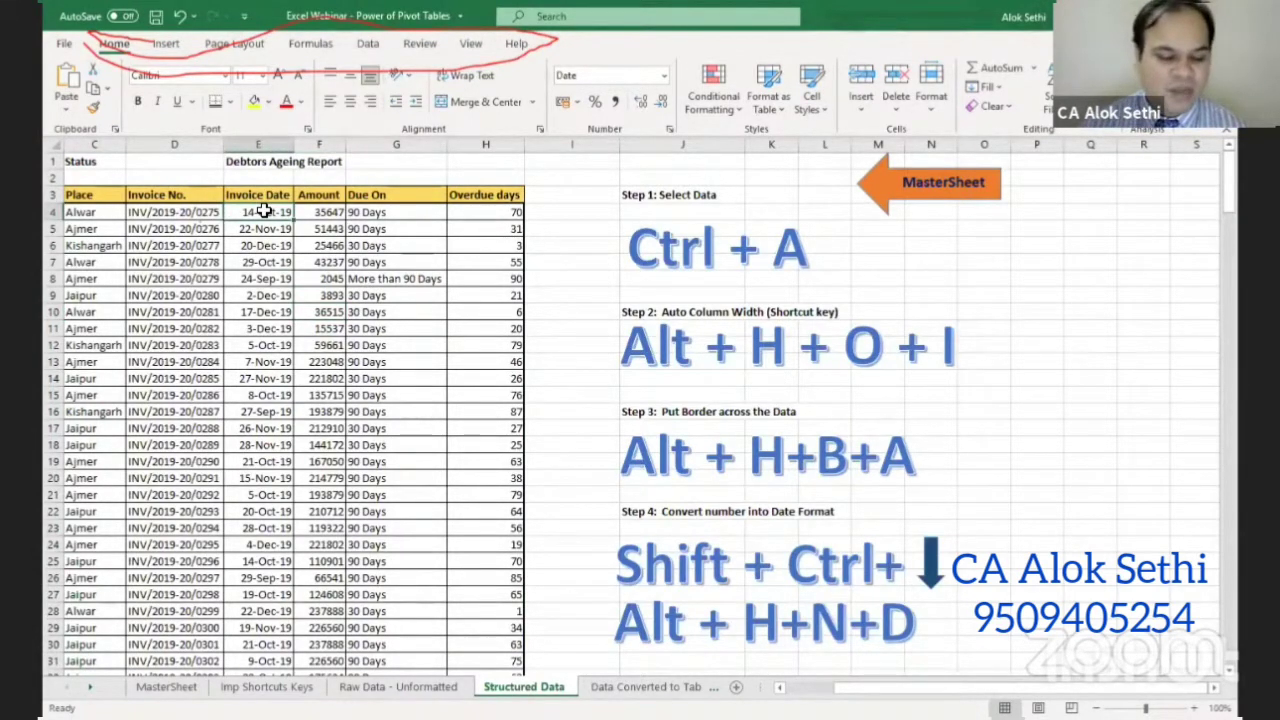
{"action": "key", "text": "ctrl+shift+Down"}
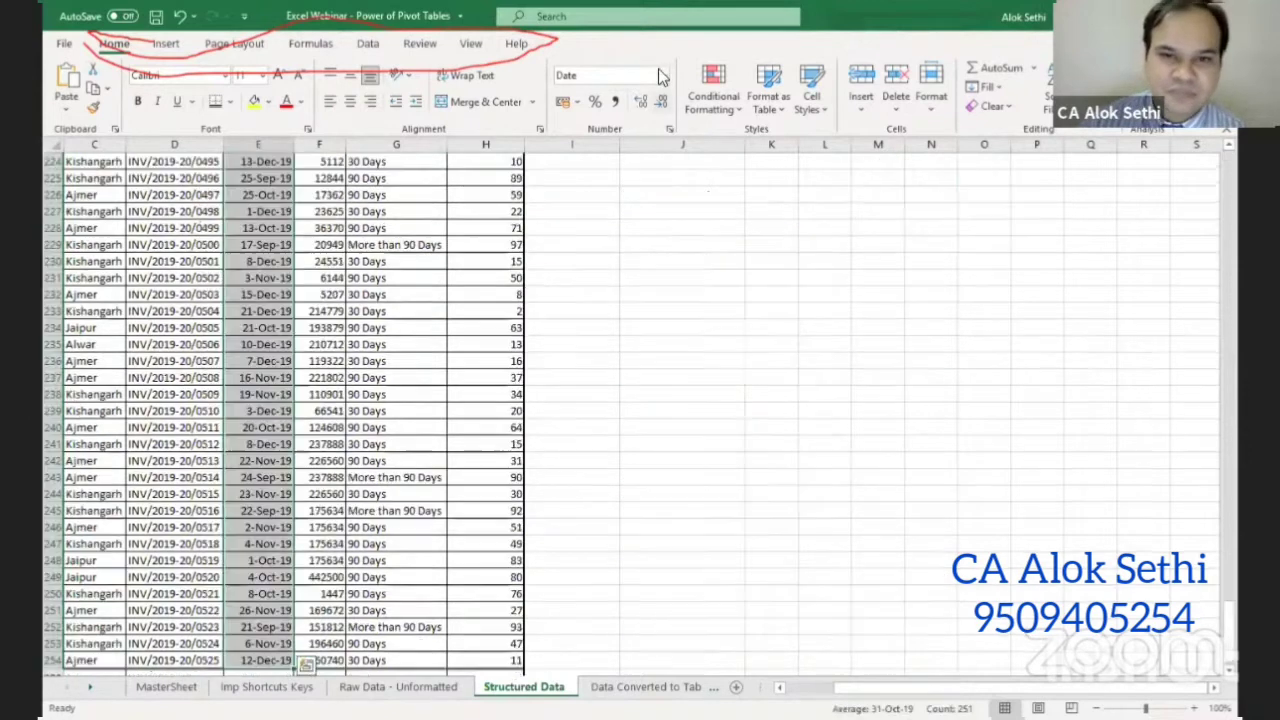
{"action": "key", "text": "alt+h"}
{"action": "key", "text": "n"}
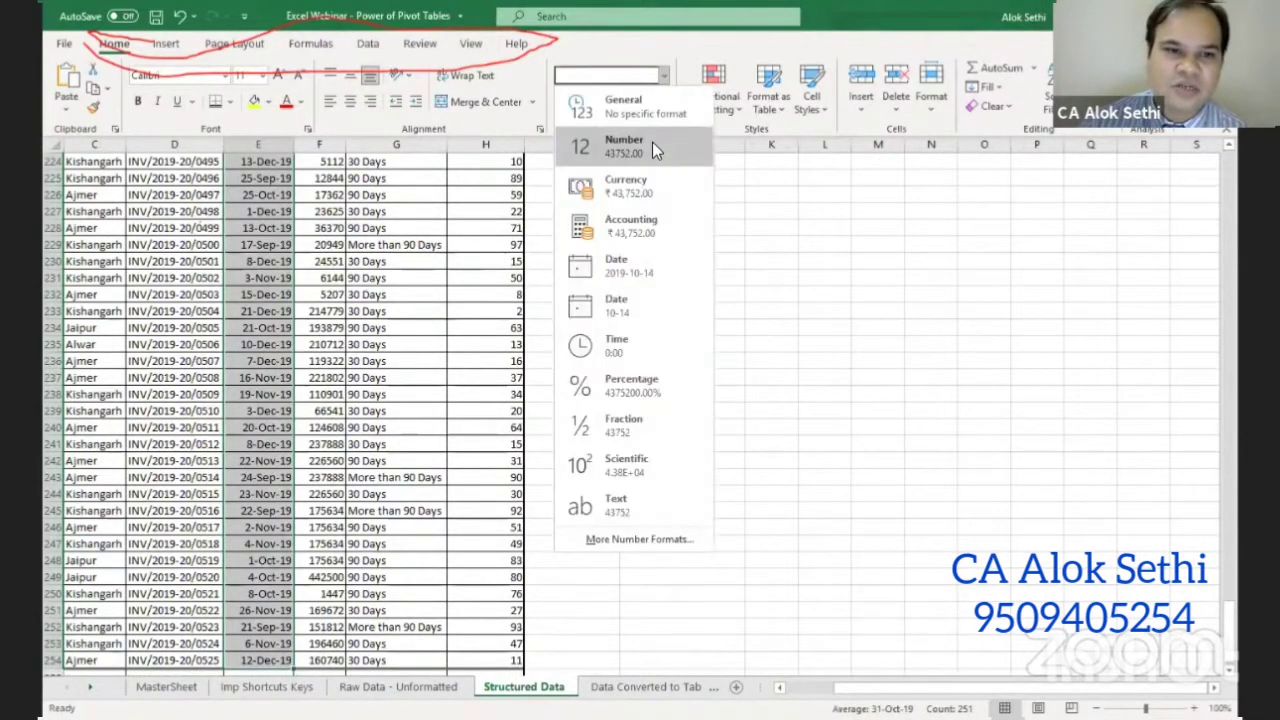
{"action": "left_click", "coordinate": [652, 142]}
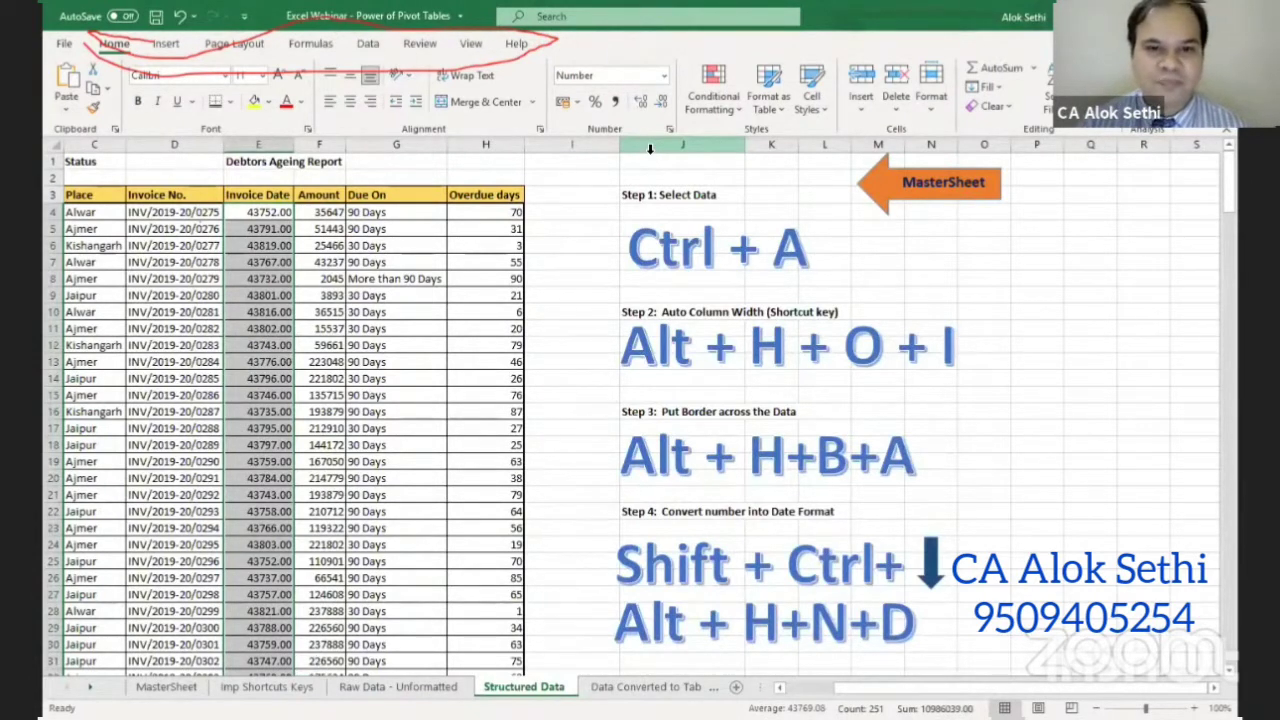
- Apply the Date format to the selected Invoice Date values in E4 to E254
{"action": "key", "text": "alt+h"}
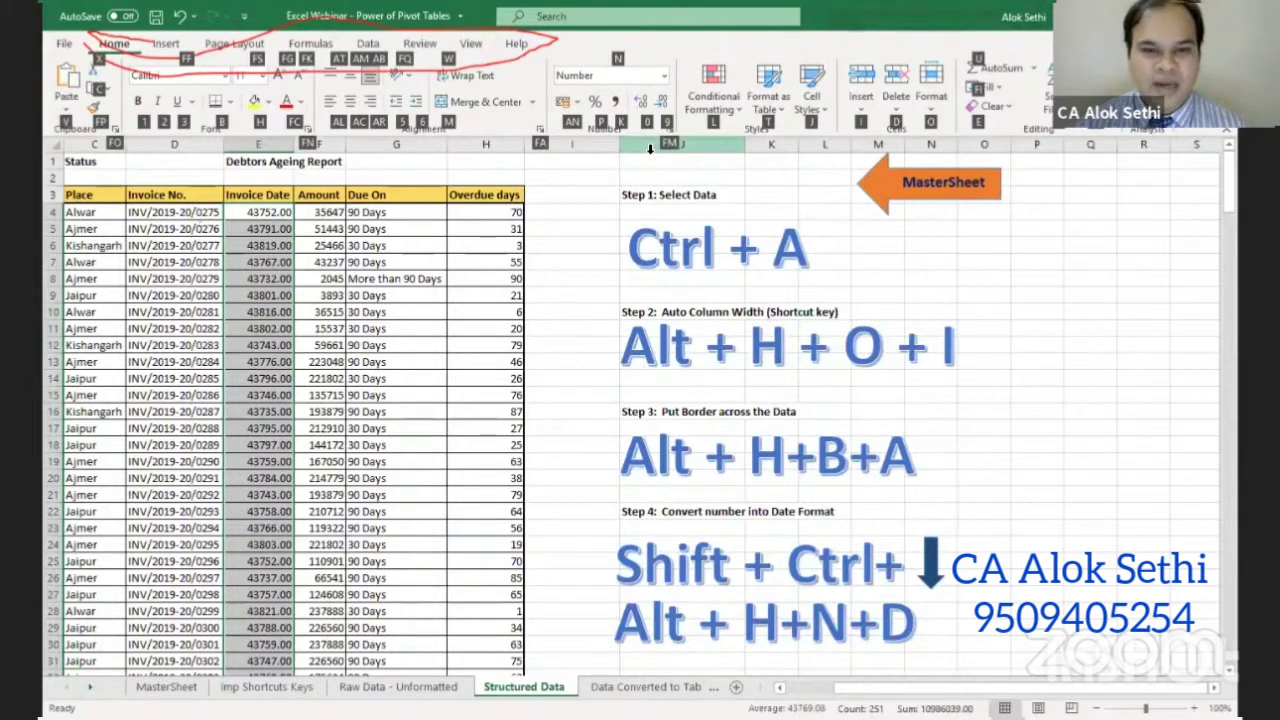
{"action": "key", "text": "n"}
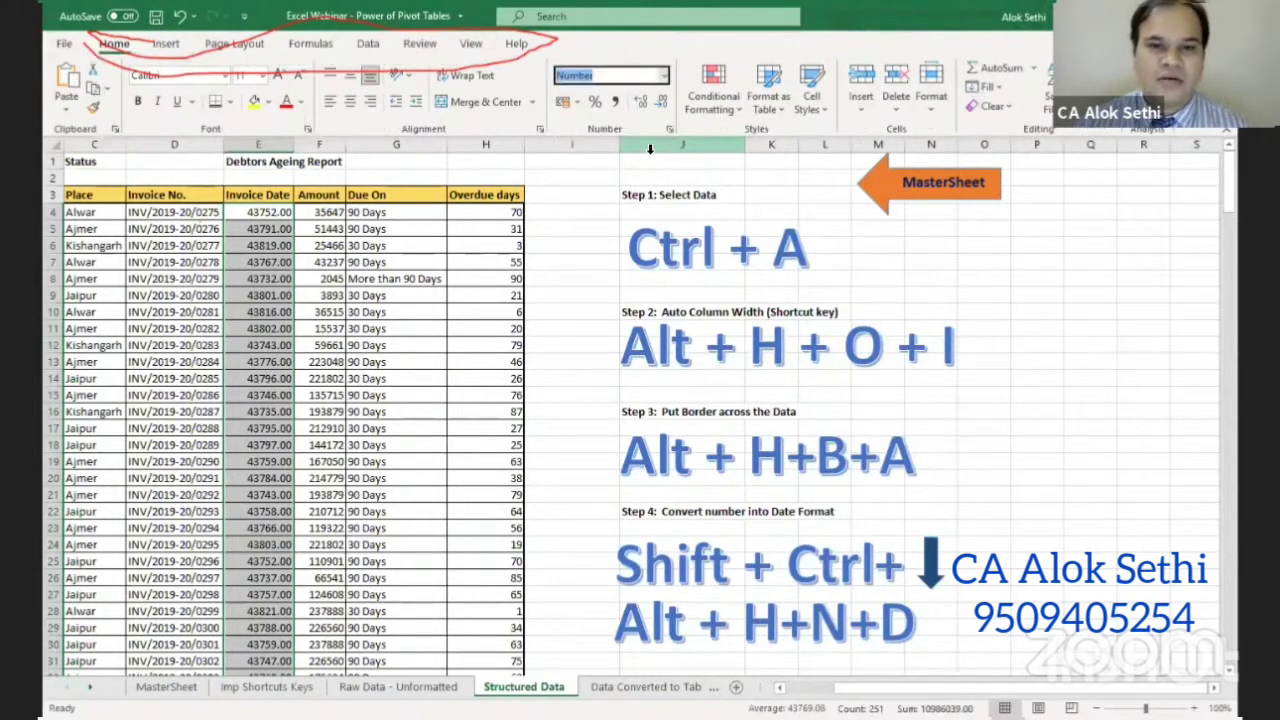
{"action": "key", "text": "d"}
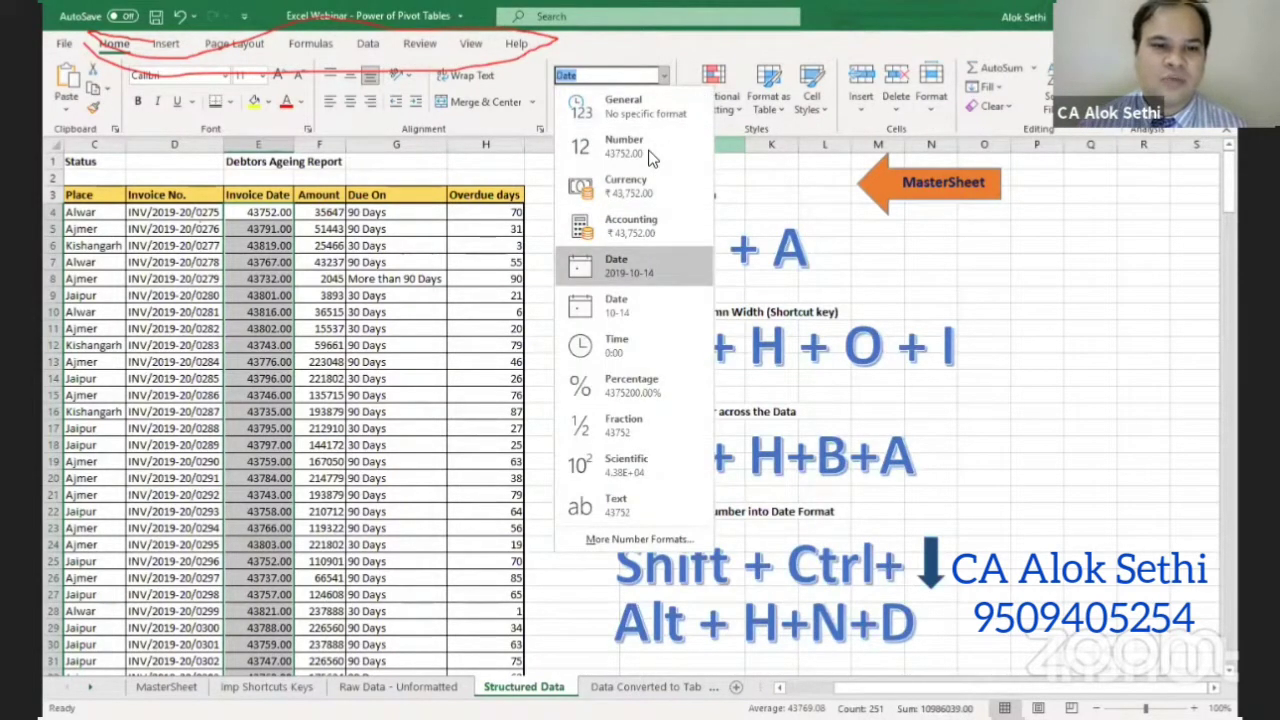
{"action": "key", "text": "Return"}
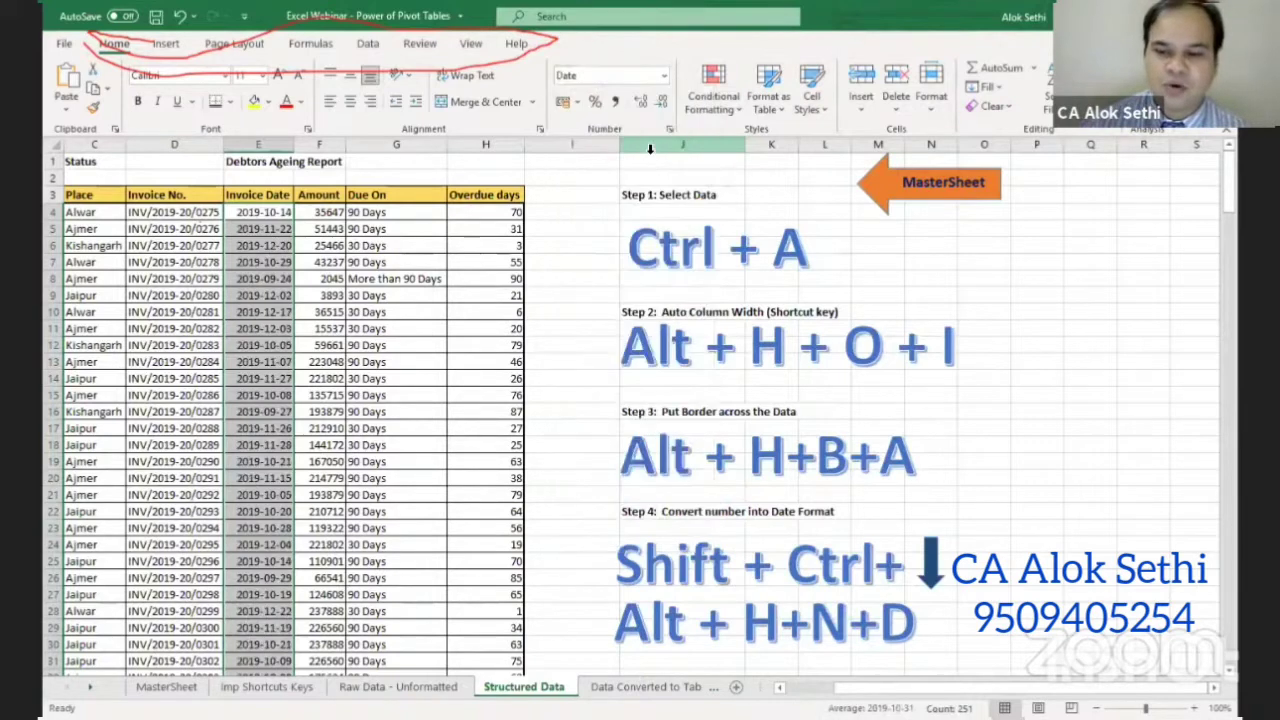
- Review the formatted debtors data from the Name column across, through the lower rows and back up to the header row
{"action": "left_click", "coordinate": [310, 400]}
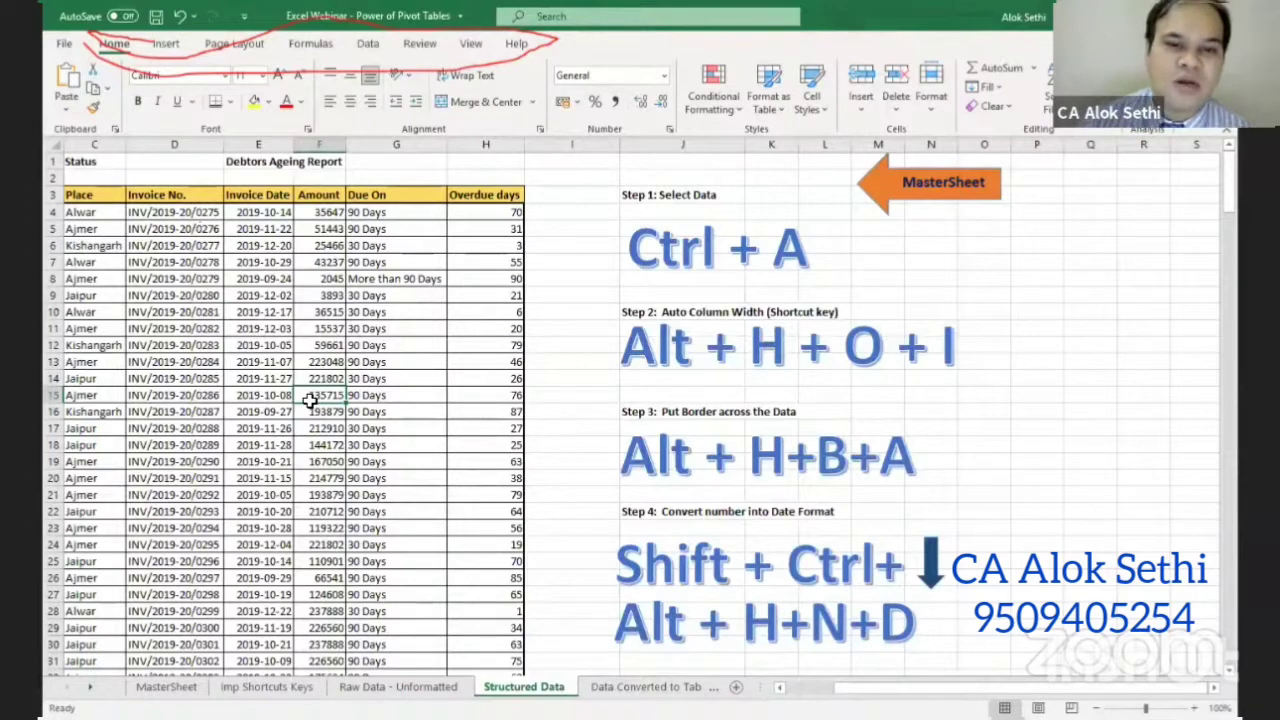
{"action": "key", "text": "Left"}
{"action": "key", "text": "Left"}
{"action": "key", "text": "Left"}
{"action": "key", "text": "Left"}
{"action": "key", "text": "Left"}
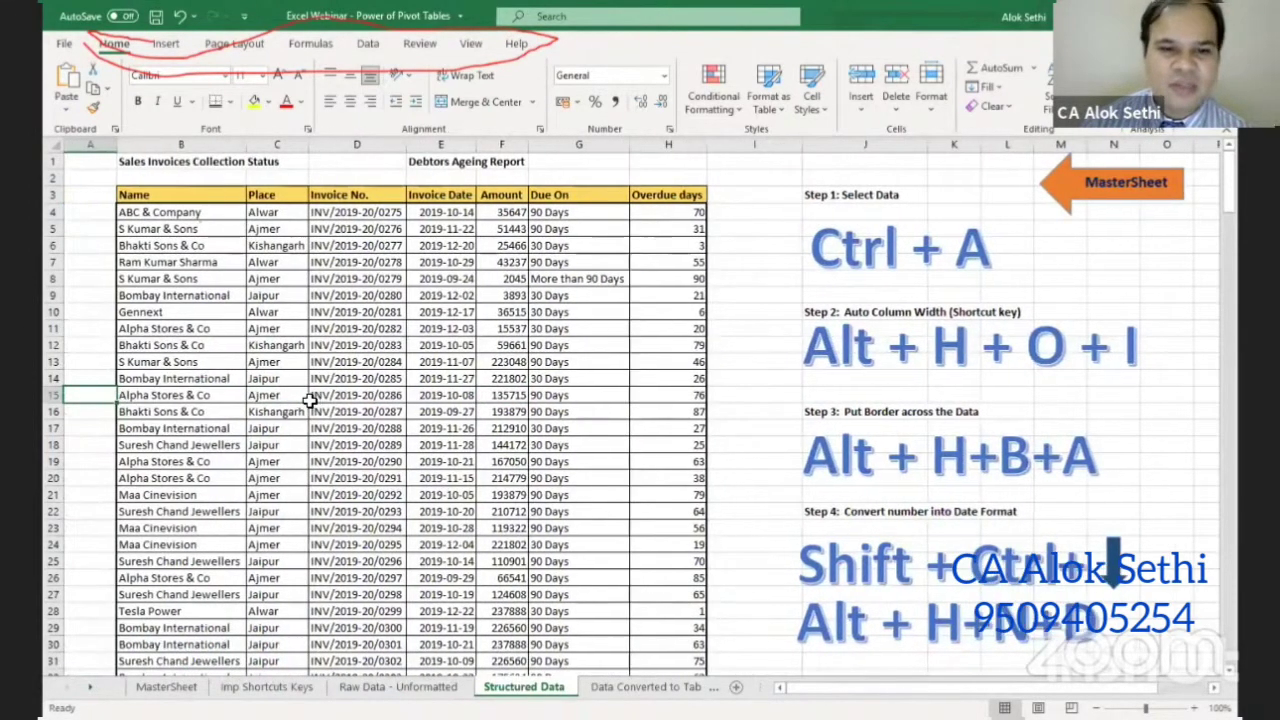
{"action": "left_click", "coordinate": [570, 377]}
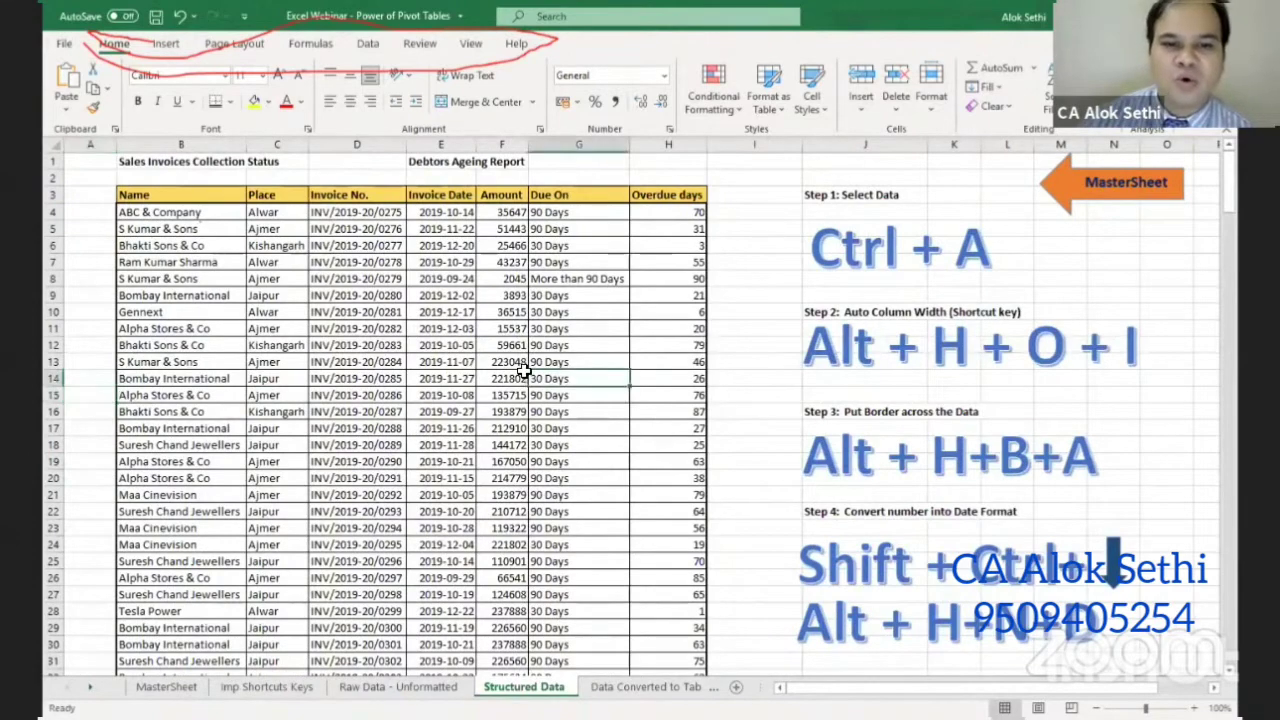
{"action": "scroll", "coordinate": [523, 370], "scroll_direction": "down", "scroll_amount": 20}
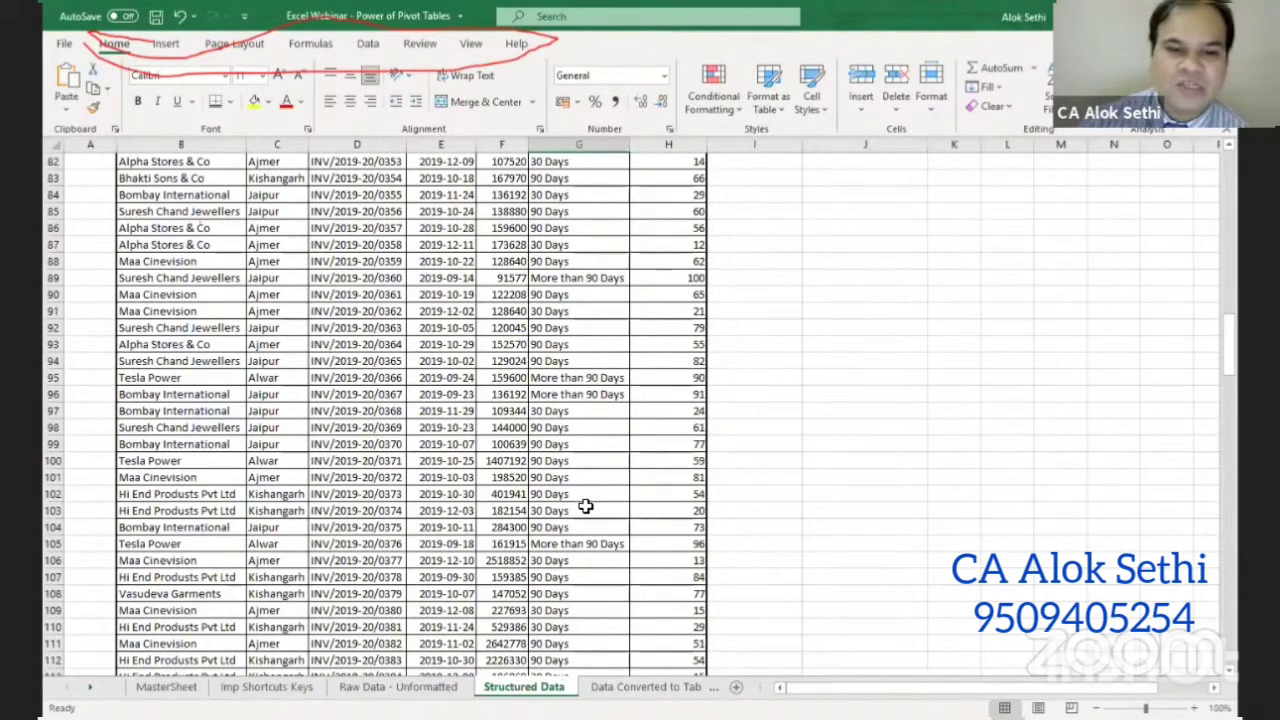
{"action": "scroll", "coordinate": [585, 507], "scroll_direction": "up", "scroll_amount": 15}
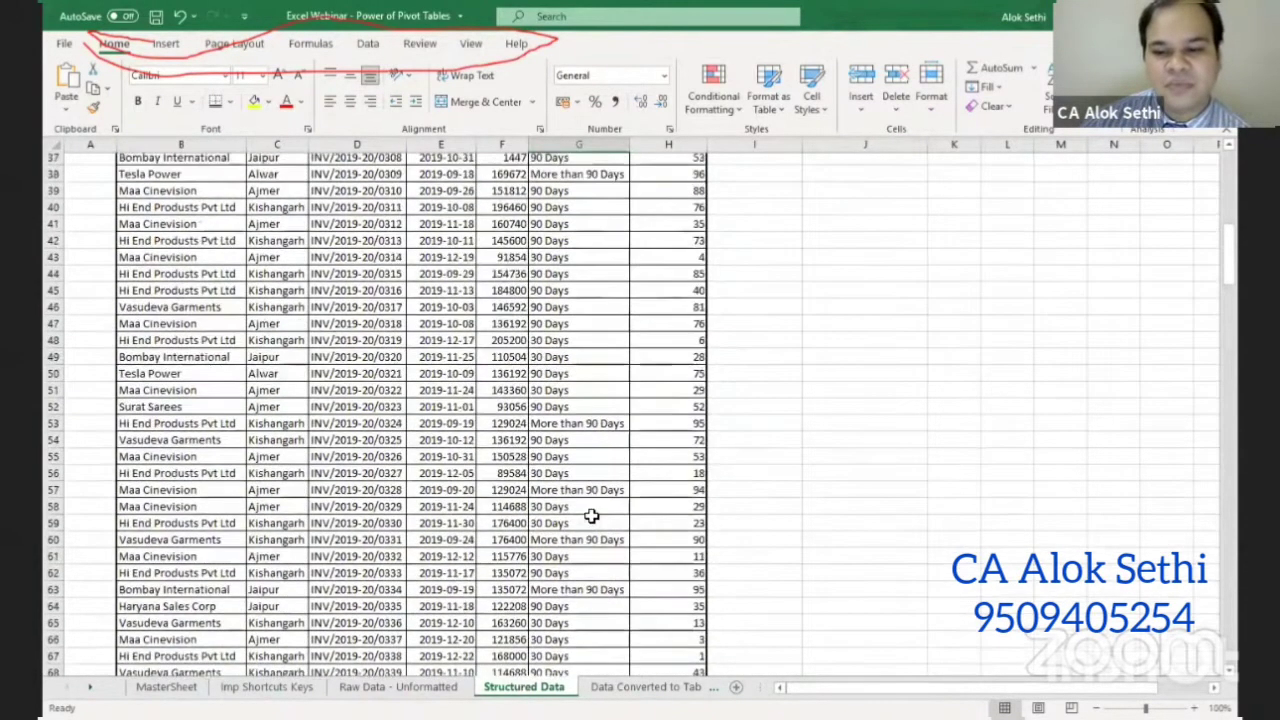
{"action": "scroll", "coordinate": [591, 515], "scroll_direction": "up", "scroll_amount": 5}
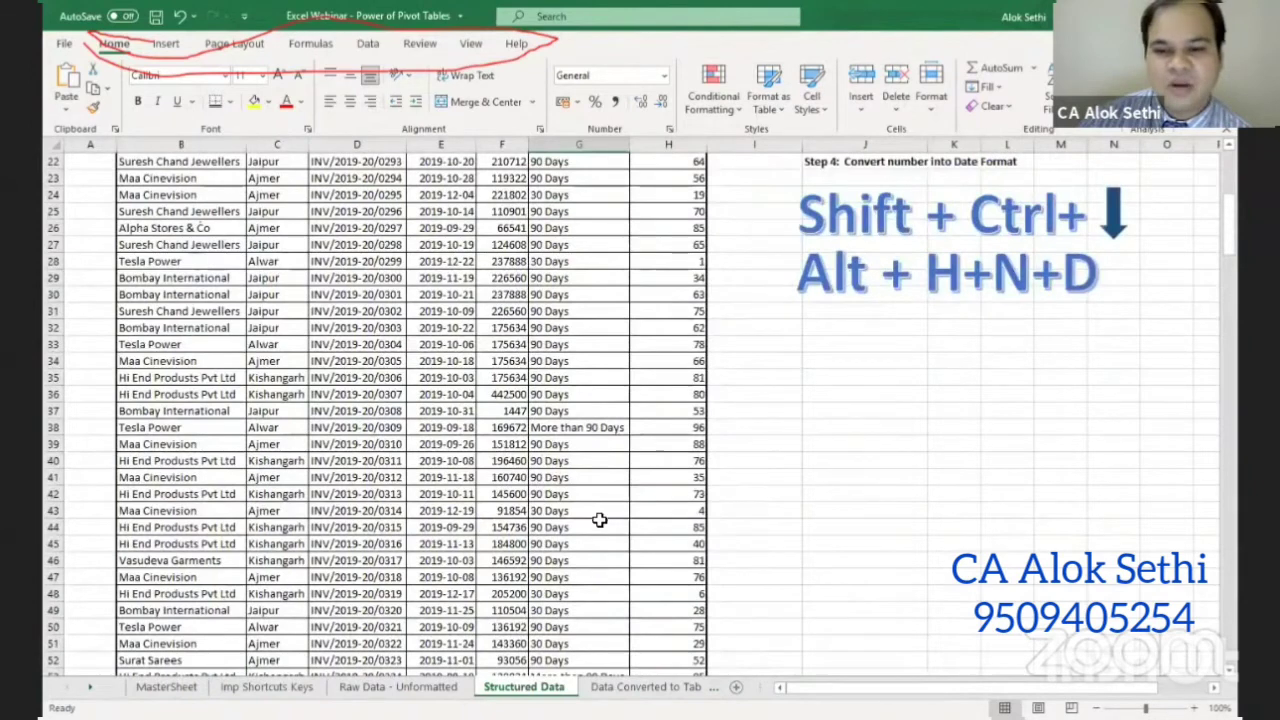
{"action": "scroll", "coordinate": [455, 428], "scroll_direction": "up", "scroll_amount": 5}
{"action": "scroll", "coordinate": [455, 428], "scroll_direction": "up", "scroll_amount": 2}
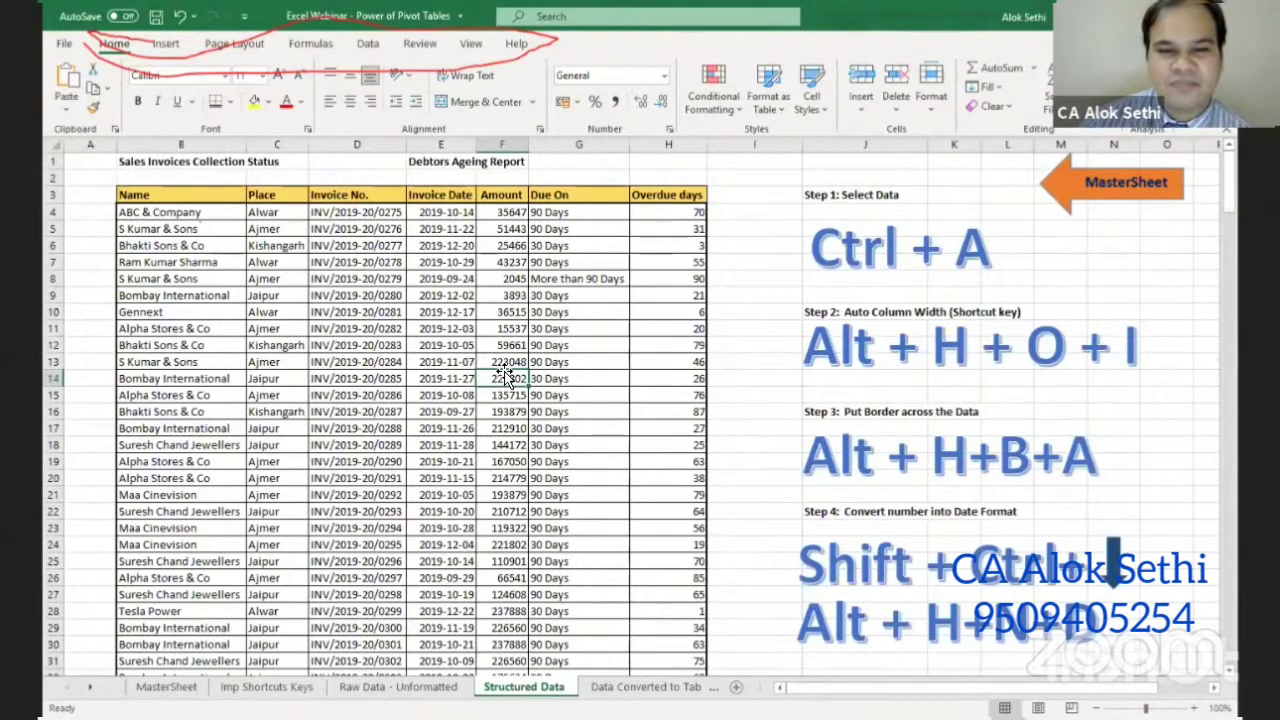
{"action": "left_click", "coordinate": [732, 487]}
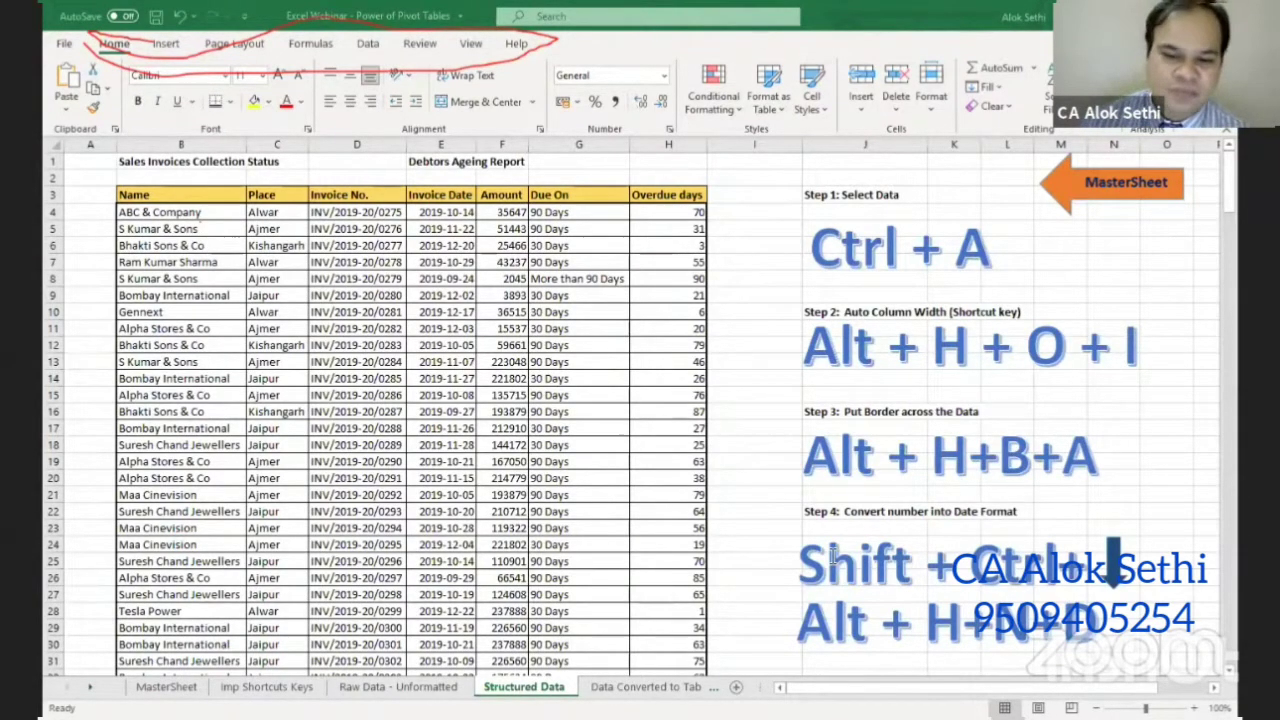
- Look at the finished example on the Data Converted to Table sheet, then go back to the Structured Data sheet
{"action": "left_click", "coordinate": [646, 687]}
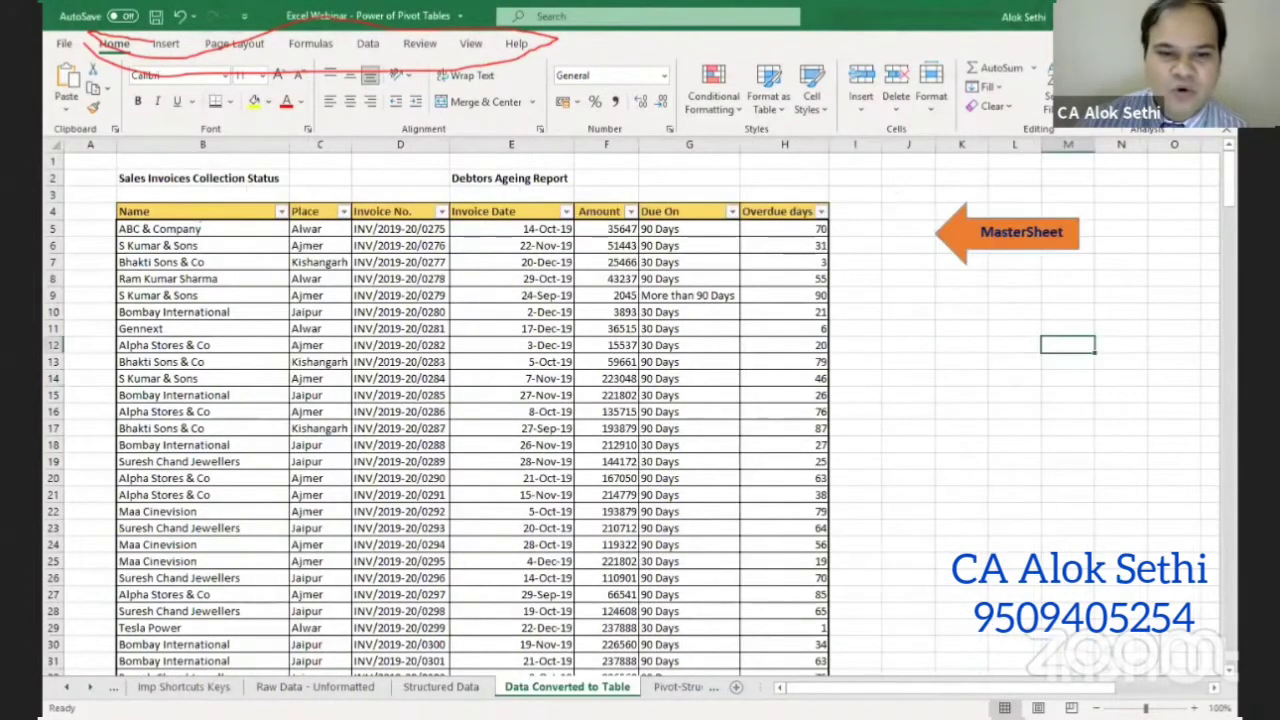
{"action": "left_click", "coordinate": [534, 511]}
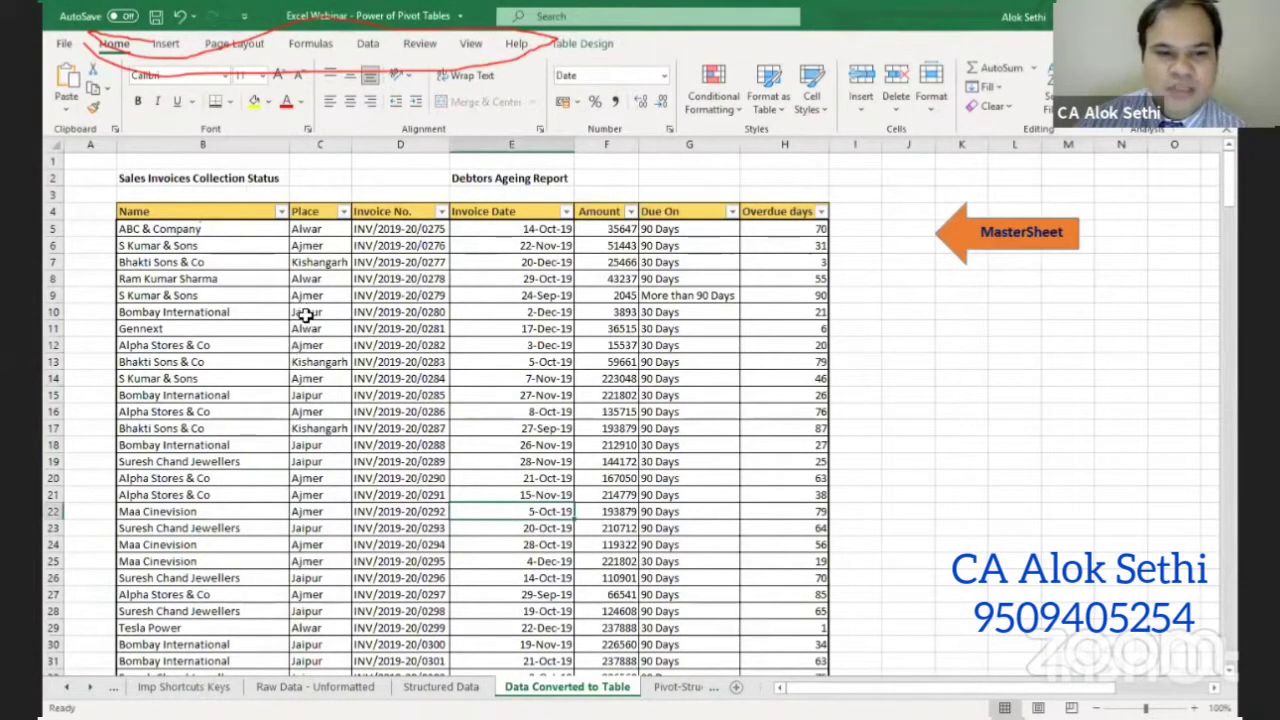
{"action": "left_click", "coordinate": [440, 687]}
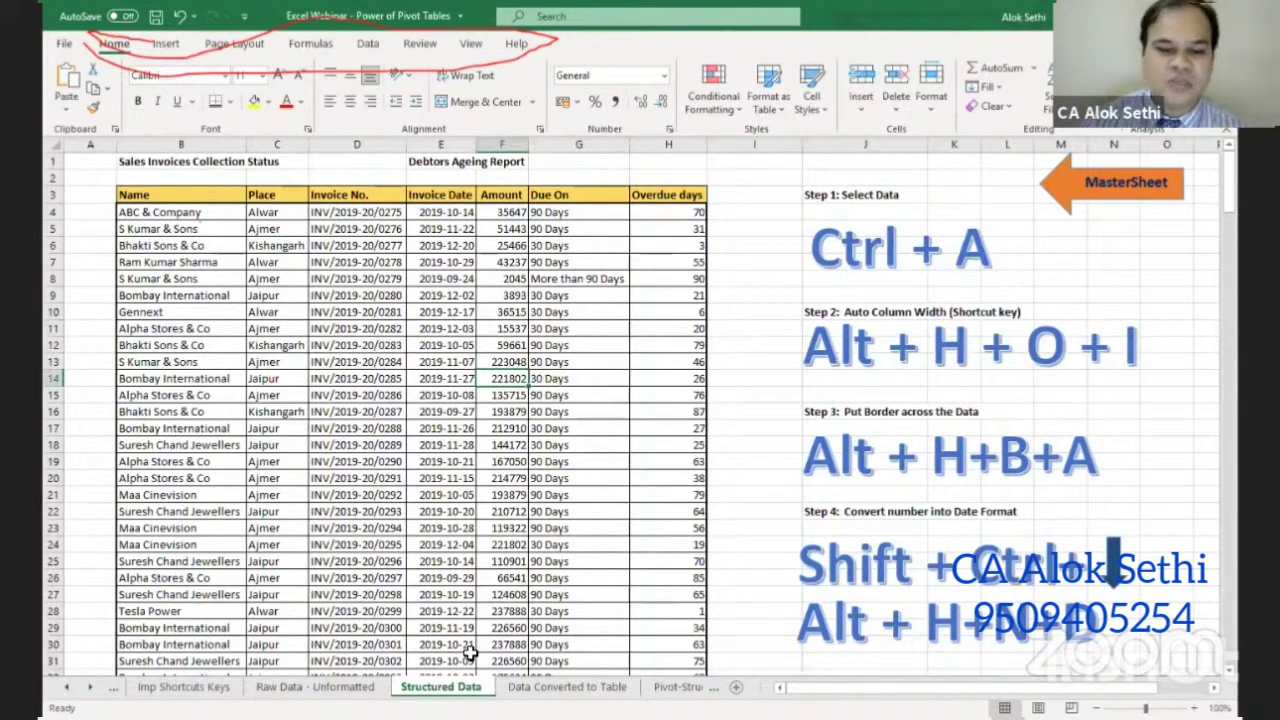
- Convert the debtors range $B$3:$H$254 into a table with headers and auto-fit its column widths
{"action": "left_click", "coordinate": [168, 46]}
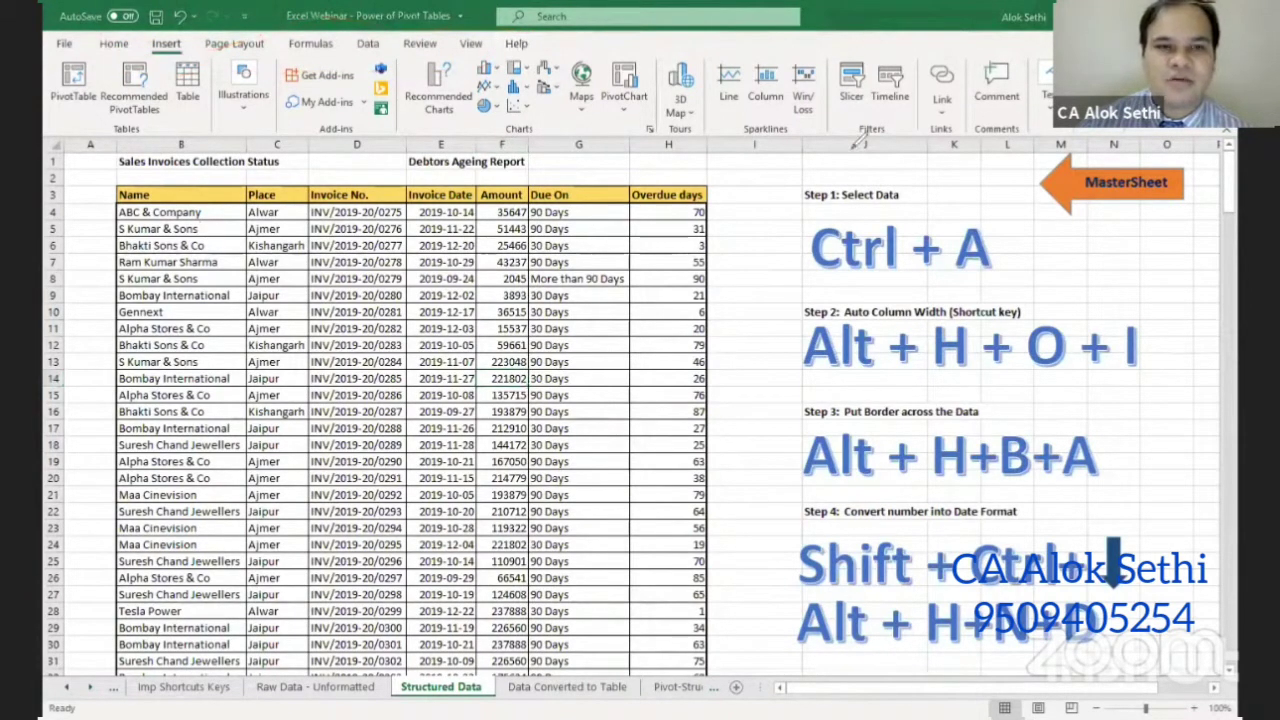
{"action": "left_click", "coordinate": [186, 88]}
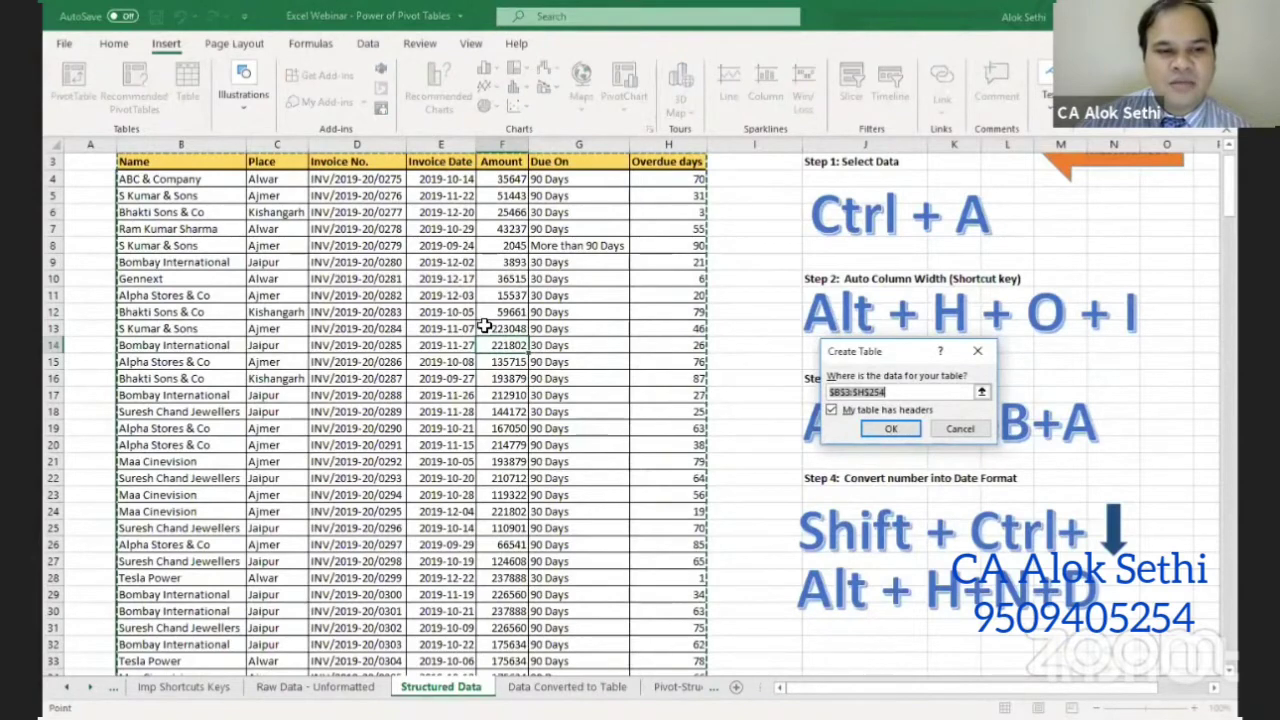
{"action": "scroll", "coordinate": [575, 236], "scroll_direction": "up", "scroll_amount": 1}
{"action": "scroll", "coordinate": [575, 236], "scroll_direction": "up", "scroll_amount": 1}
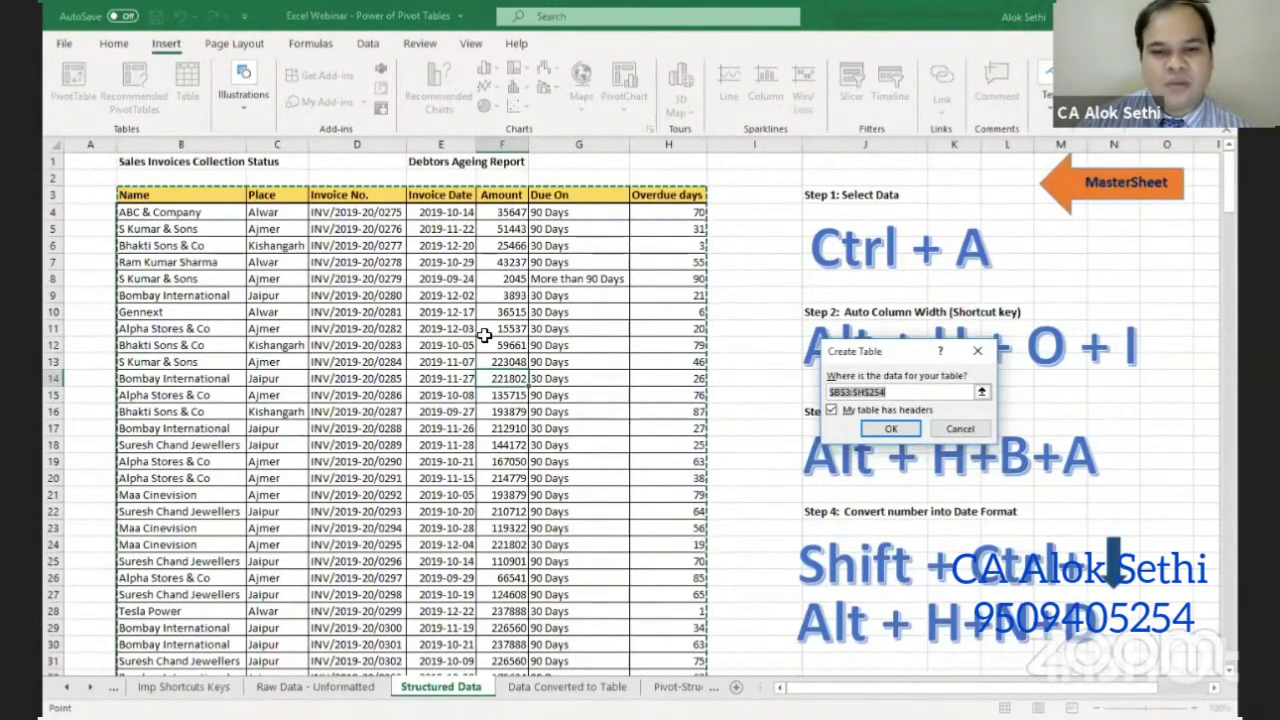
{"action": "key", "text": "Return"}
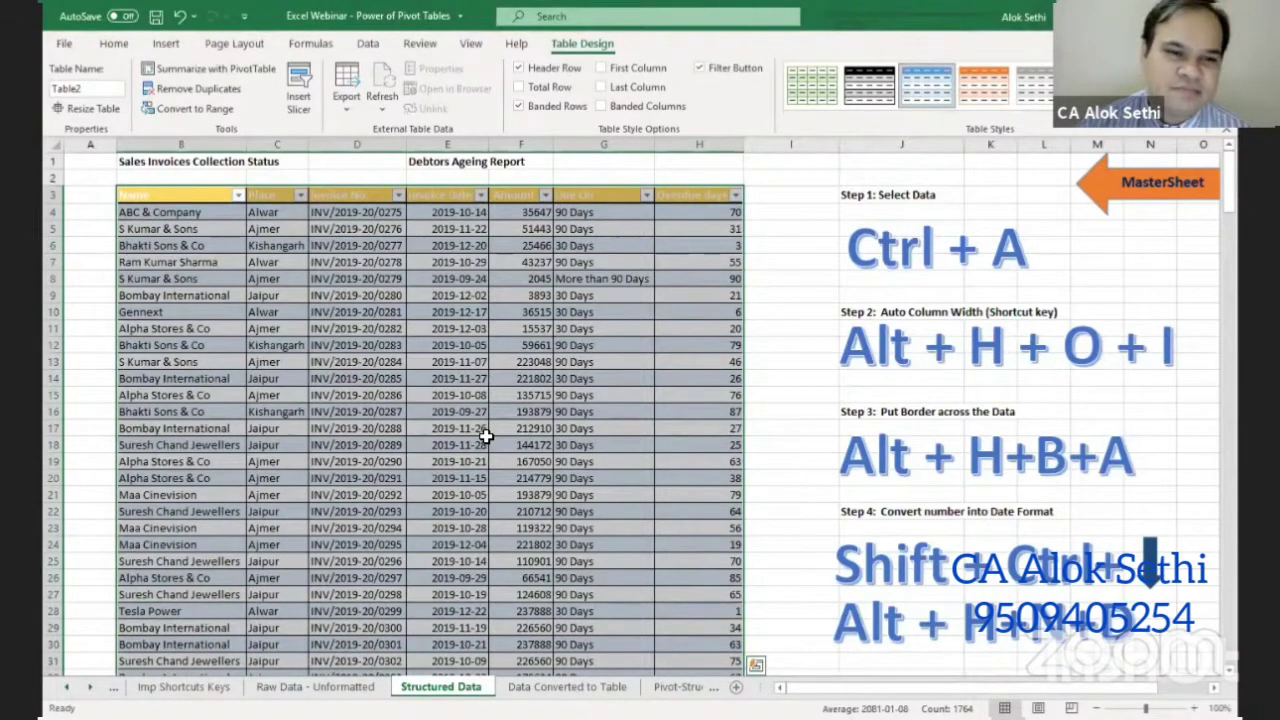
{"action": "key", "text": "alt+h"}
{"action": "key", "text": "o"}
{"action": "key", "text": "i"}
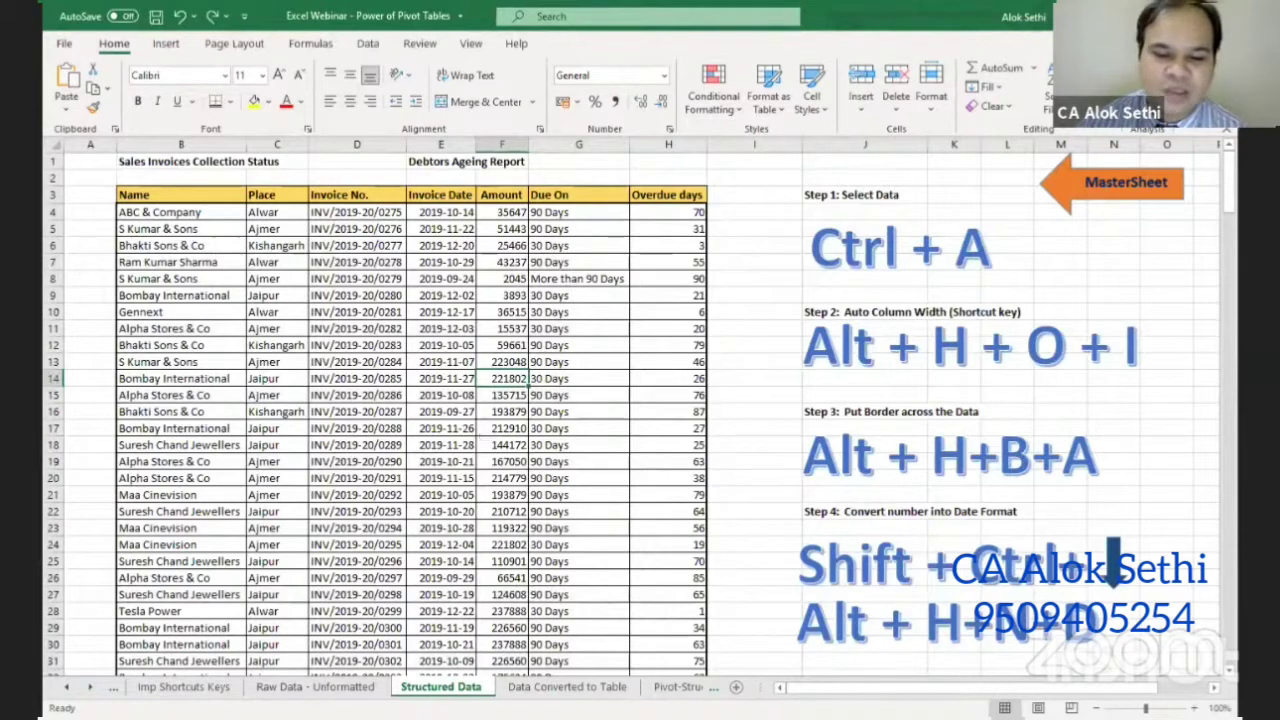
- Check the Data Converted to Table sheet again and return to the Structured Data sheet
{"action": "left_click", "coordinate": [540, 690]}
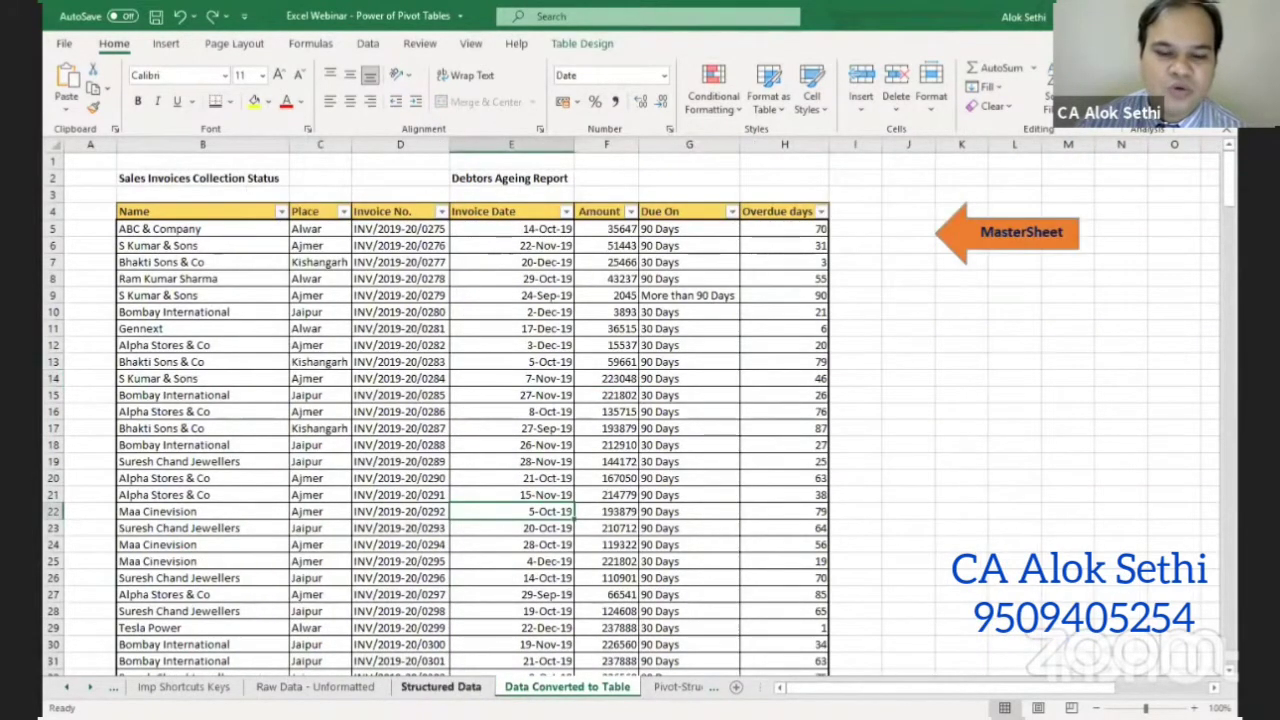
{"action": "left_click", "coordinate": [441, 688]}
- From a cell inside the debtors data, create a table with headers over $B$3:$H$254 and check its banded rows
{"action": "left_click", "coordinate": [430, 526]}
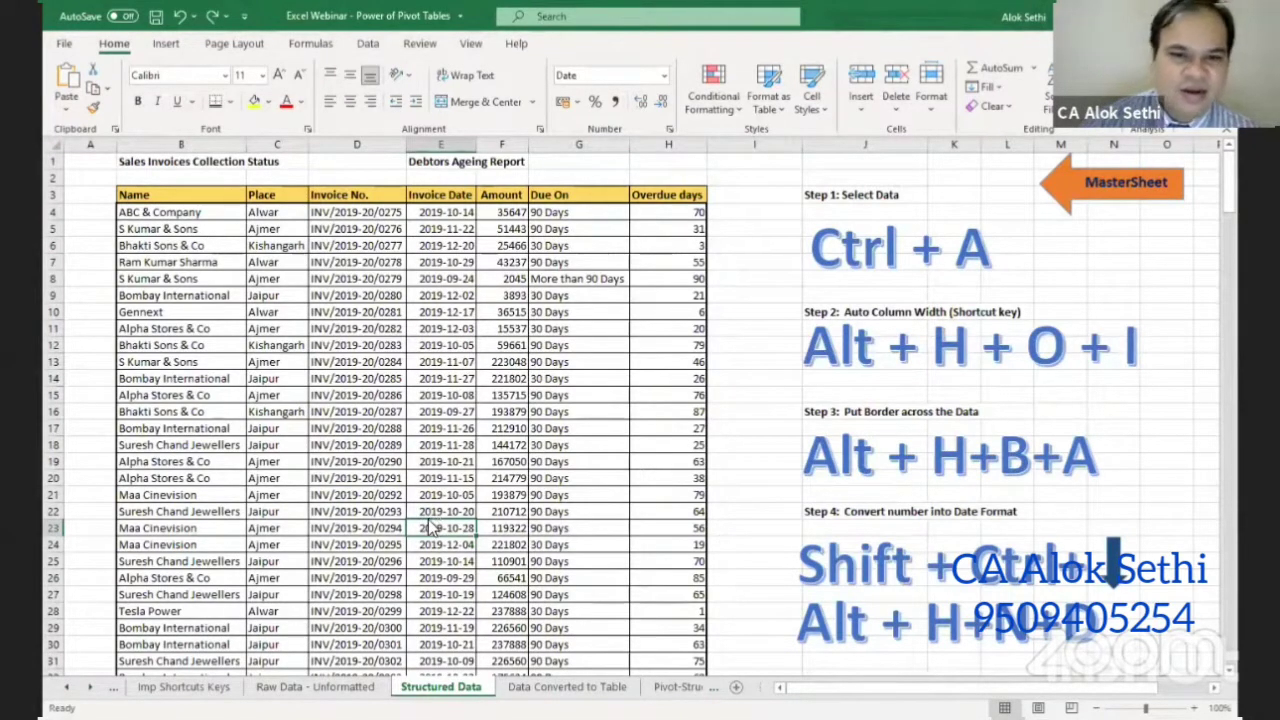
{"action": "key", "text": "ctrl+t"}
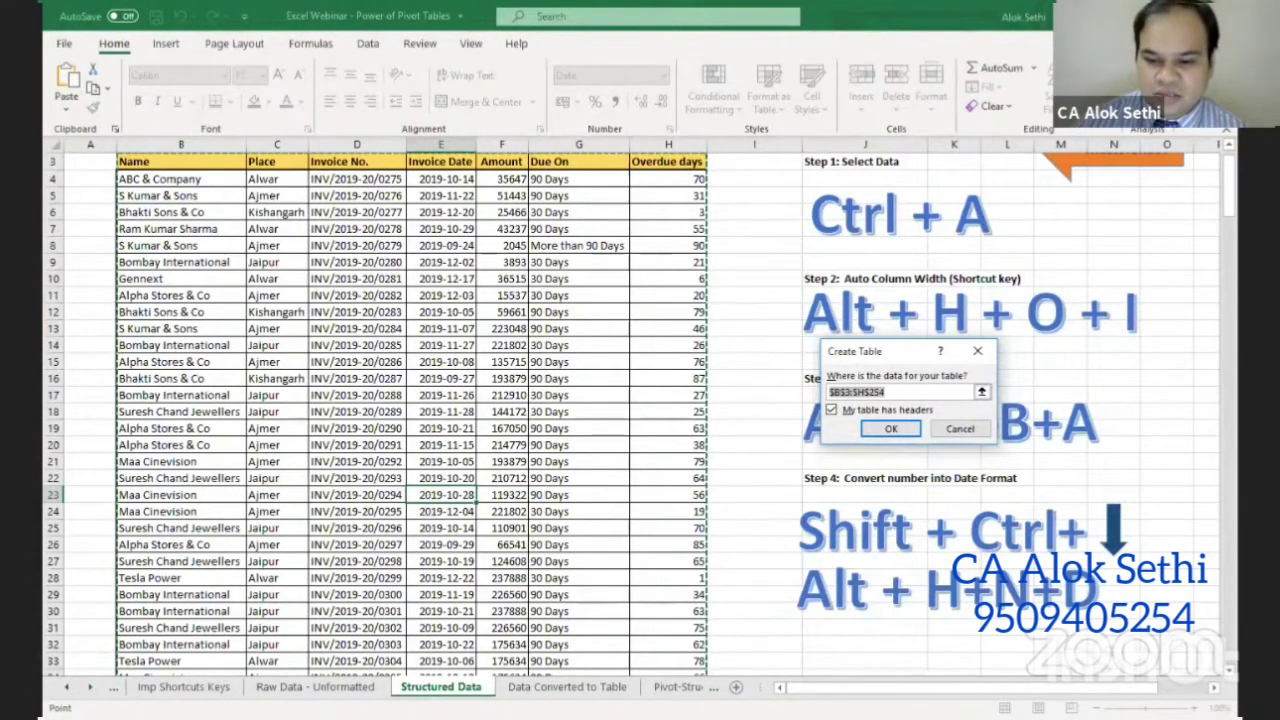
{"action": "key", "text": "Return"}
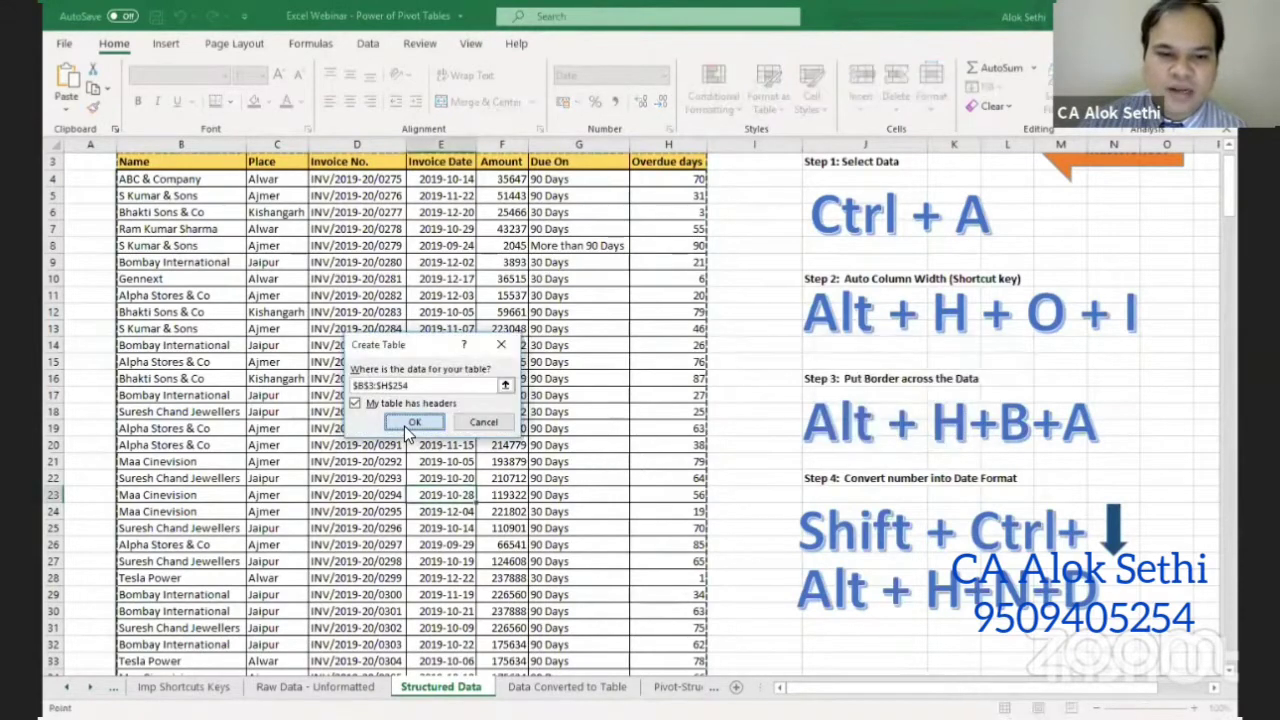
{"action": "key", "text": "Return"}
{"action": "scroll", "coordinate": [406, 428], "scroll_direction": "up", "scroll_amount": 1}
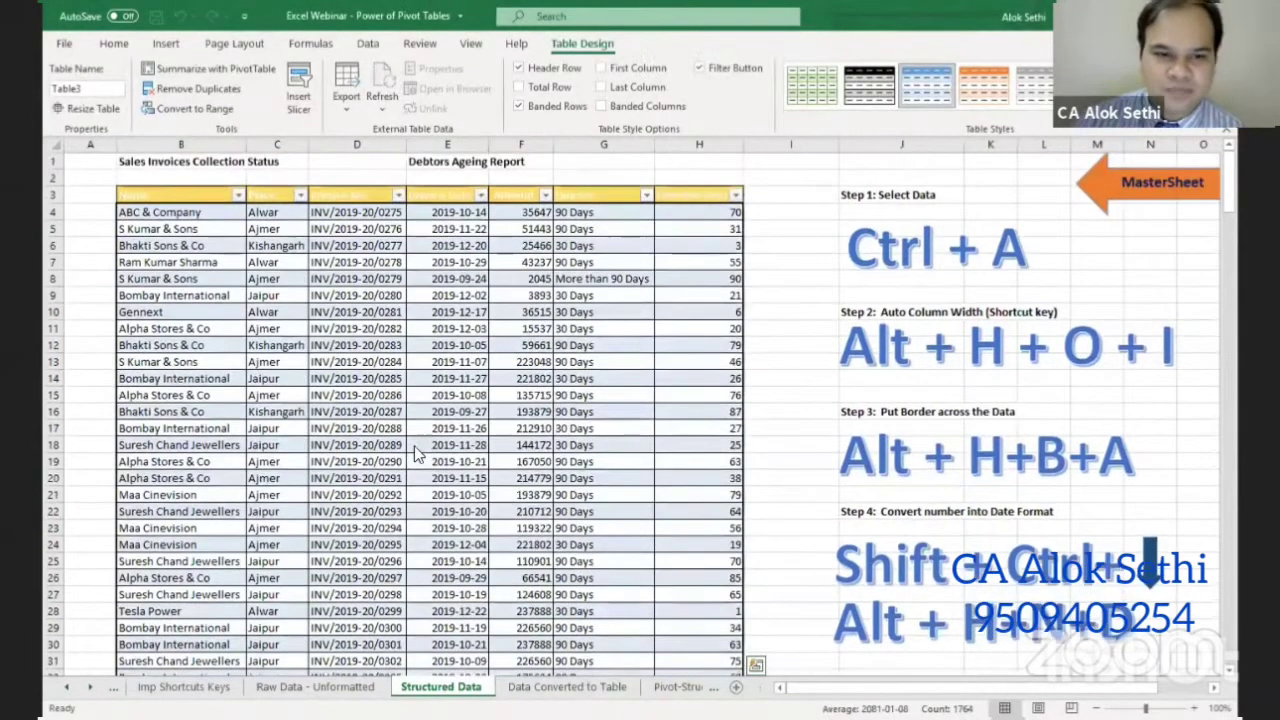
{"action": "scroll", "coordinate": [428, 459], "scroll_direction": "down", "scroll_amount": 6}
{"action": "scroll", "coordinate": [428, 459], "scroll_direction": "up", "scroll_amount": 6}
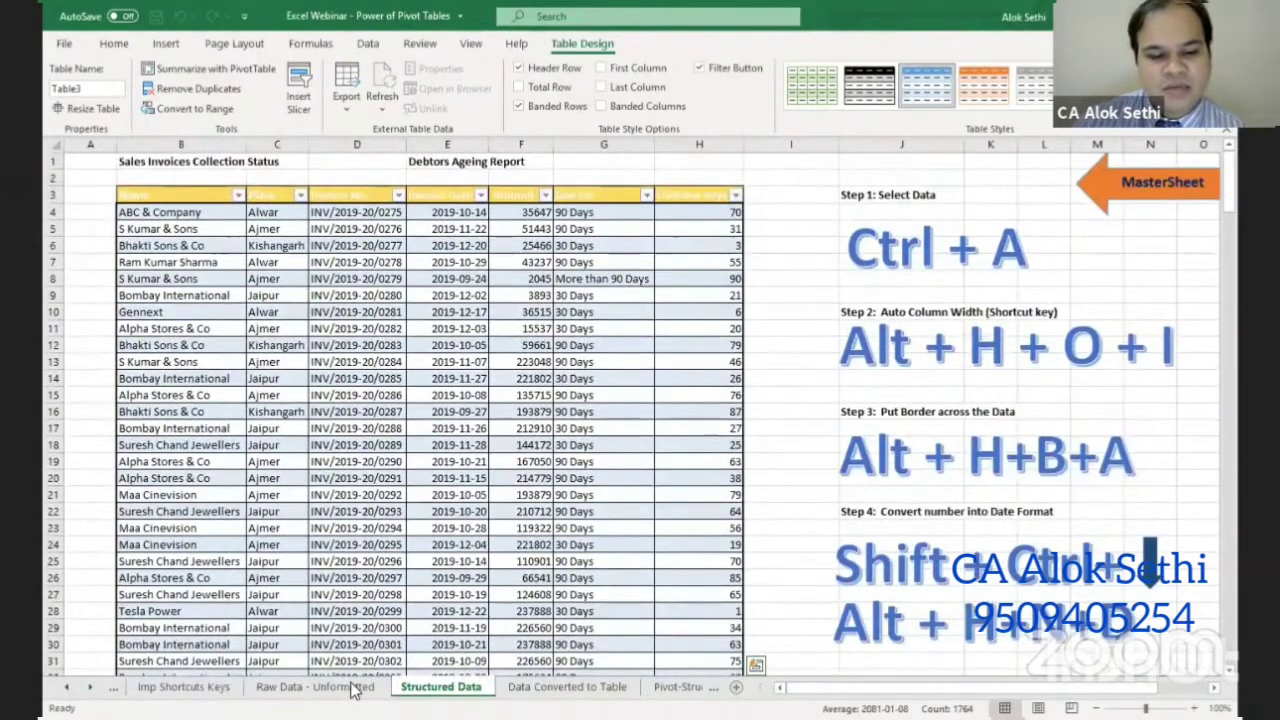
- Compare the Raw Data - Unformatted sheet with the Structured Data sheet and look through the structured invoice rows
{"action": "left_click", "coordinate": [432, 457]}
{"action": "left_click", "coordinate": [366, 690]}
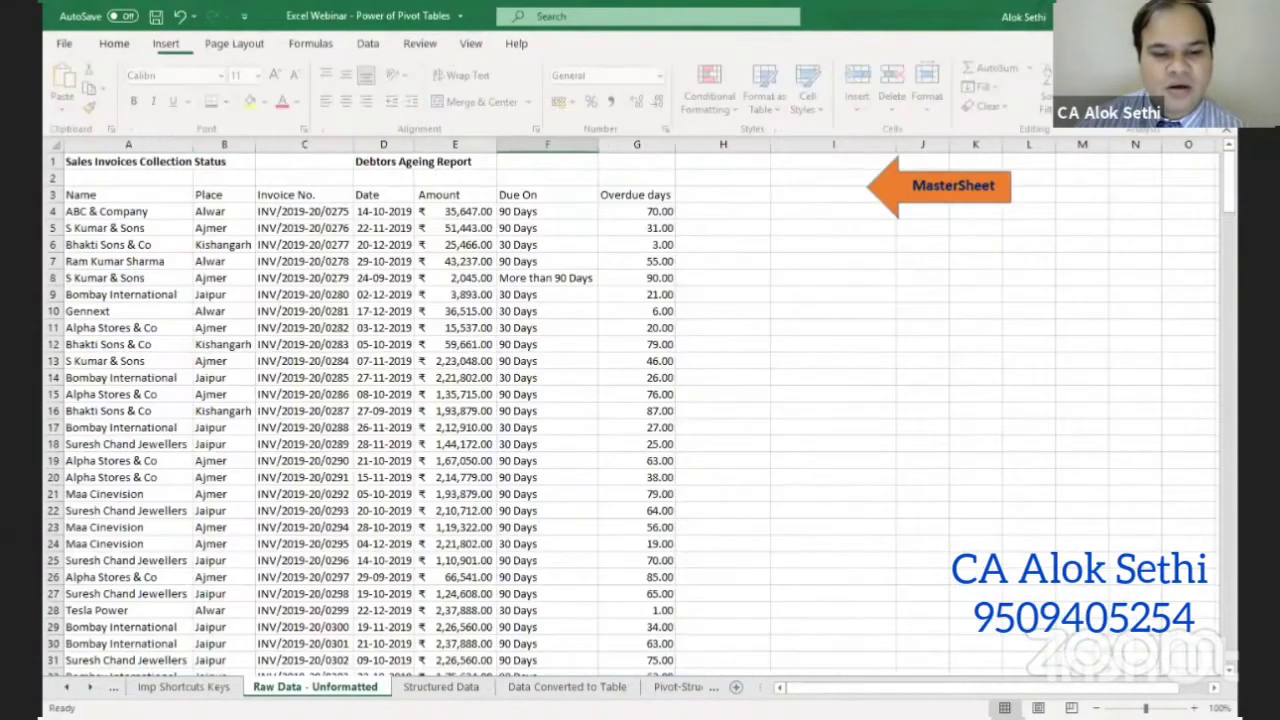
{"action": "left_click", "coordinate": [434, 688]}
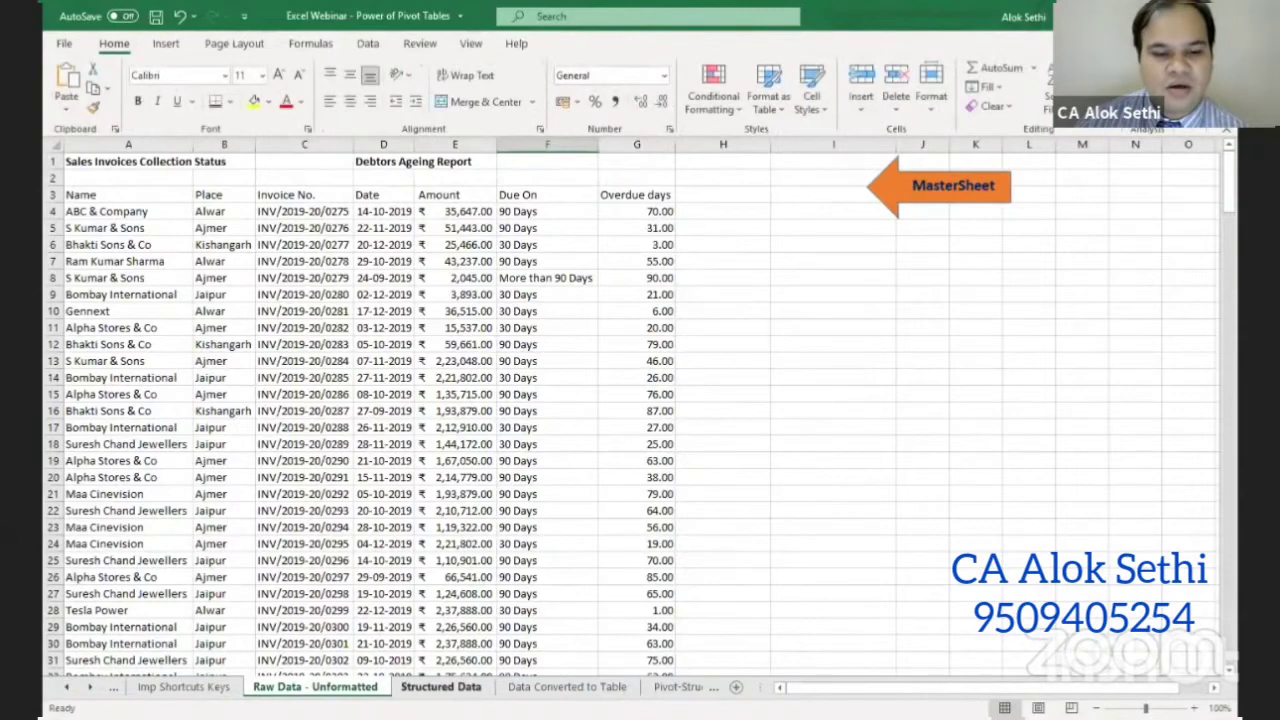
{"action": "left_click", "coordinate": [366, 690]}
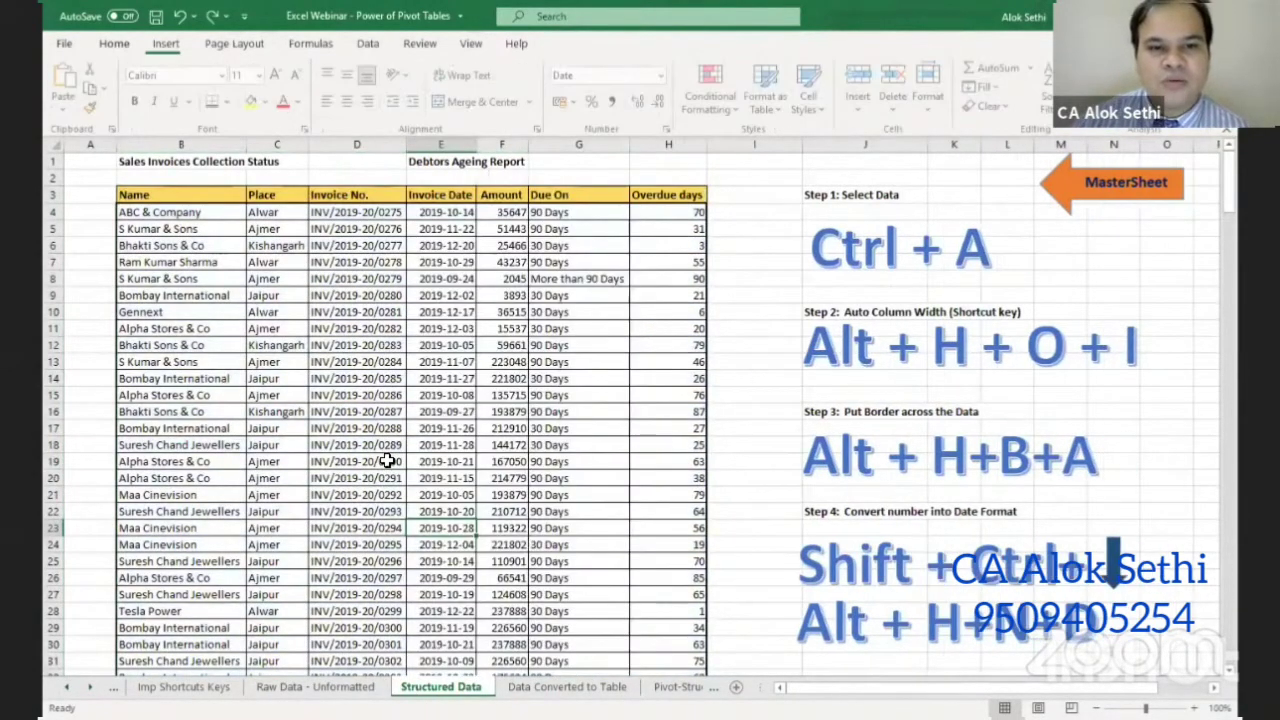
{"action": "scroll", "coordinate": [387, 455], "scroll_direction": "down", "scroll_amount": 20}
{"action": "scroll", "coordinate": [200, 178], "scroll_direction": "down", "scroll_amount": 7}
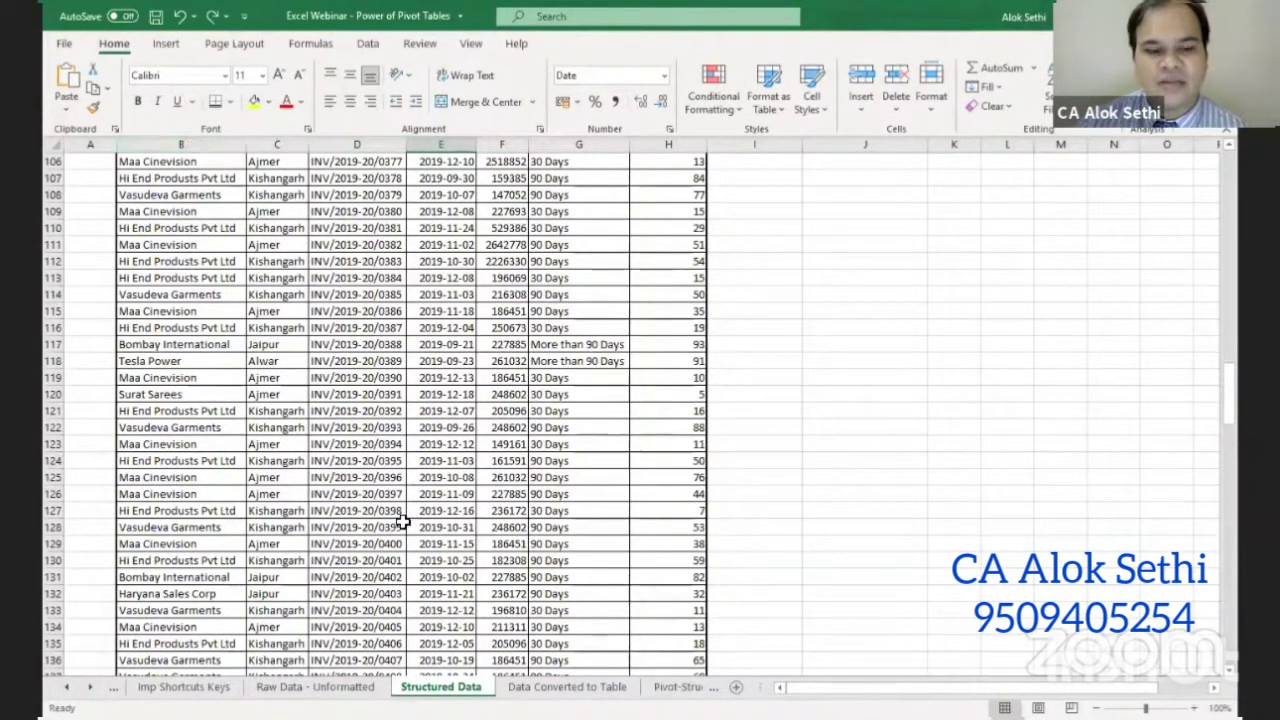
{"action": "scroll", "coordinate": [429, 665], "scroll_direction": "up", "scroll_amount": 20}
{"action": "scroll", "coordinate": [485, 426], "scroll_direction": "up", "scroll_amount": 5}
- Convert the whole debtors data range on the Structured Data sheet into a table with headers
{"action": "left_click", "coordinate": [490, 426]}
{"action": "scroll", "coordinate": [480, 430], "scroll_direction": "up", "scroll_amount": 9}
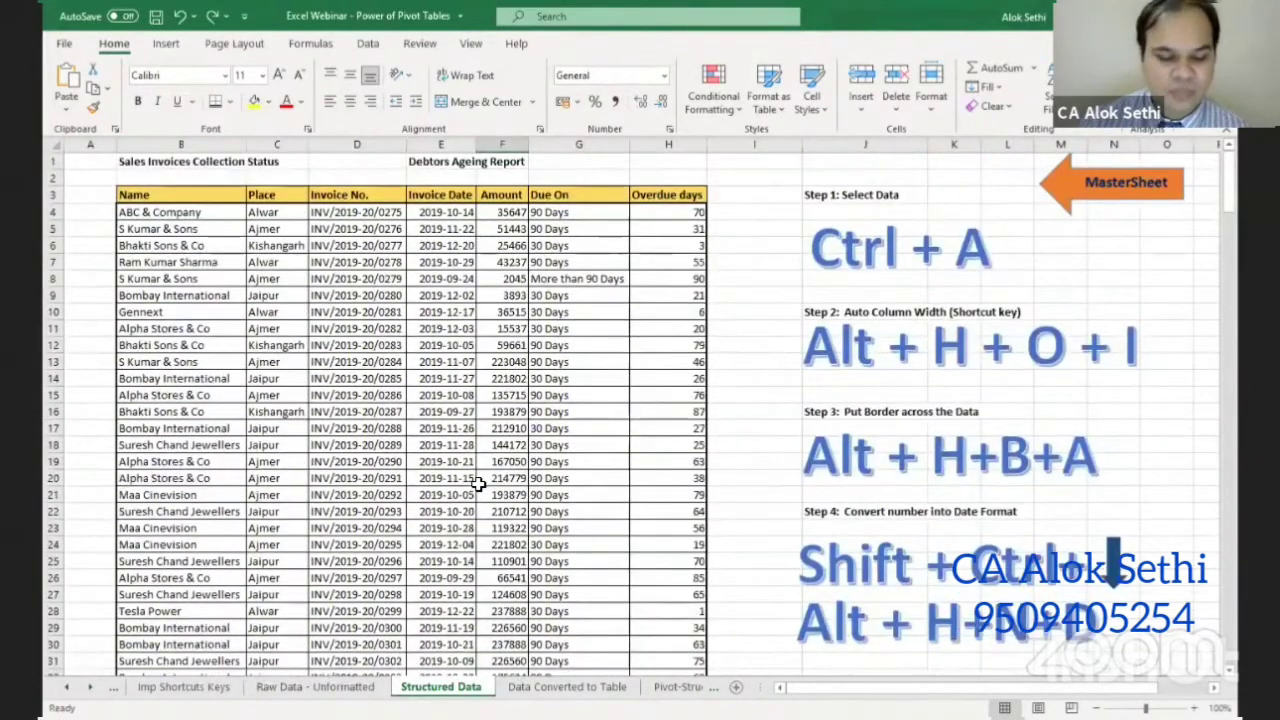
{"action": "scroll", "coordinate": [479, 484], "scroll_direction": "down", "scroll_amount": 1}
{"action": "key", "text": "ctrl+a"}
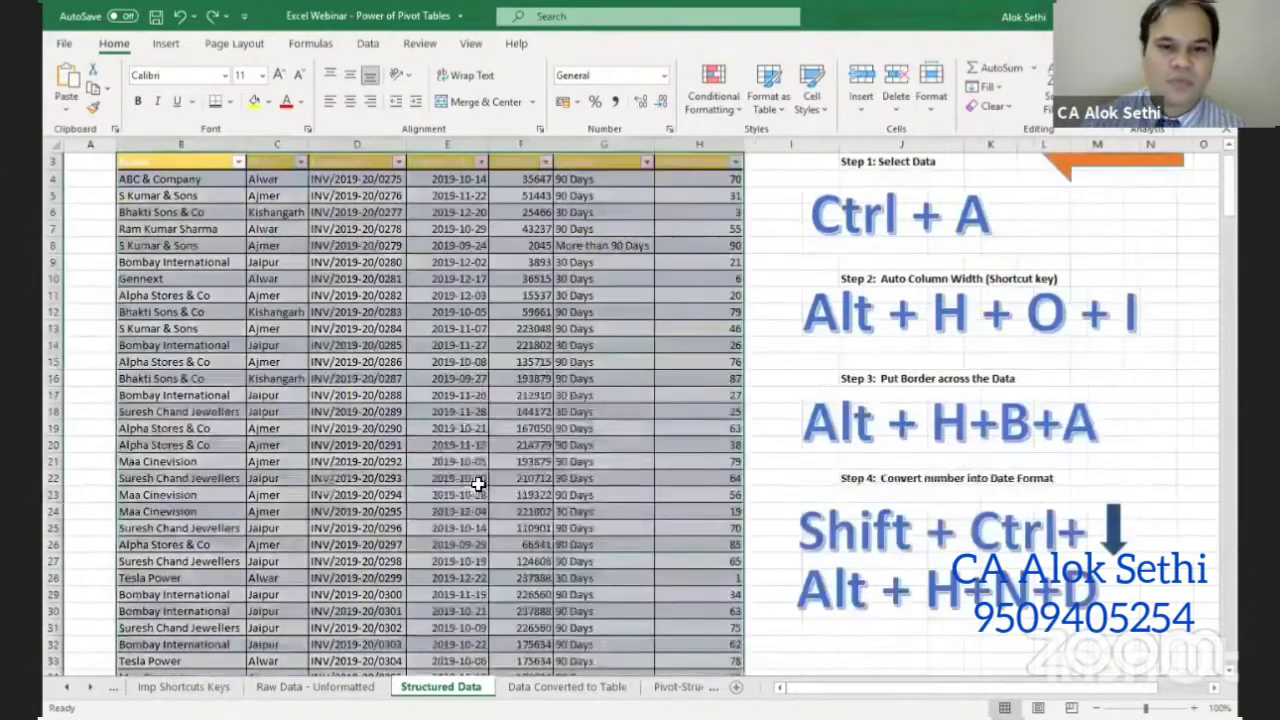
- Examine the column headings and filter controls while moving down through the new table's rows
{"action": "scroll", "coordinate": [479, 484], "scroll_direction": "down", "scroll_amount": 17}
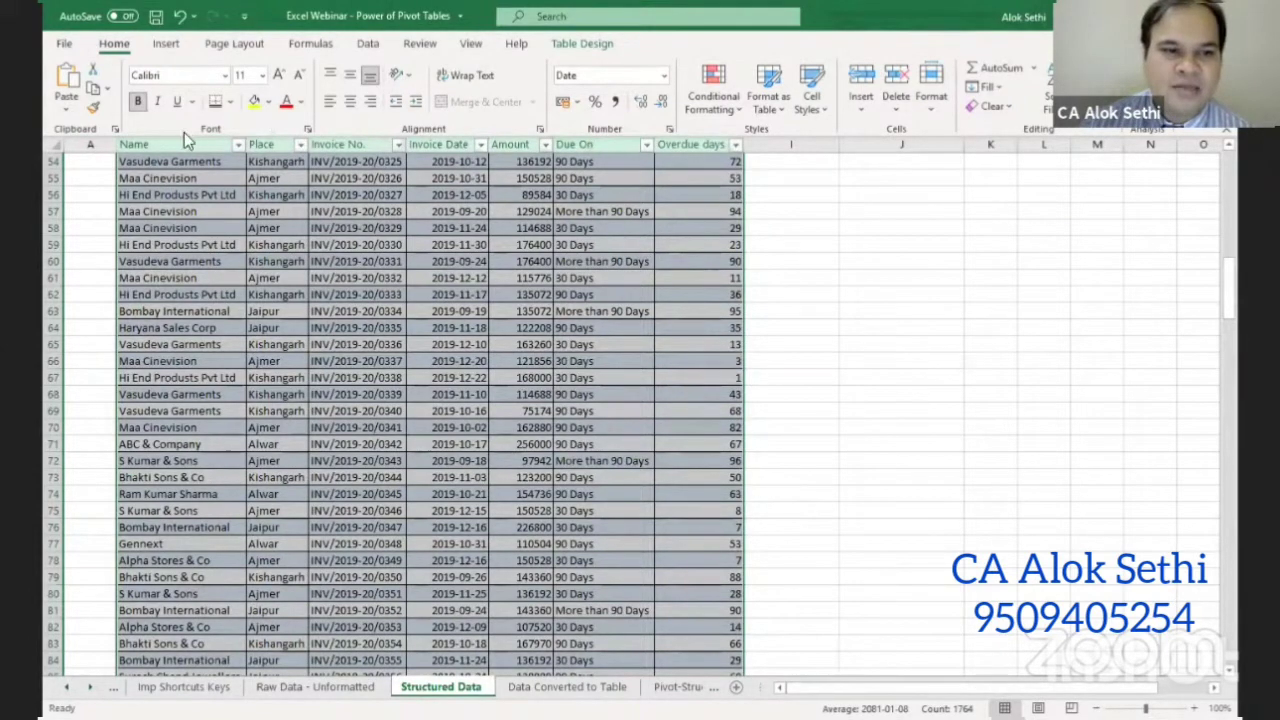
{"action": "scroll", "coordinate": [205, 277], "scroll_direction": "down", "scroll_amount": 10}
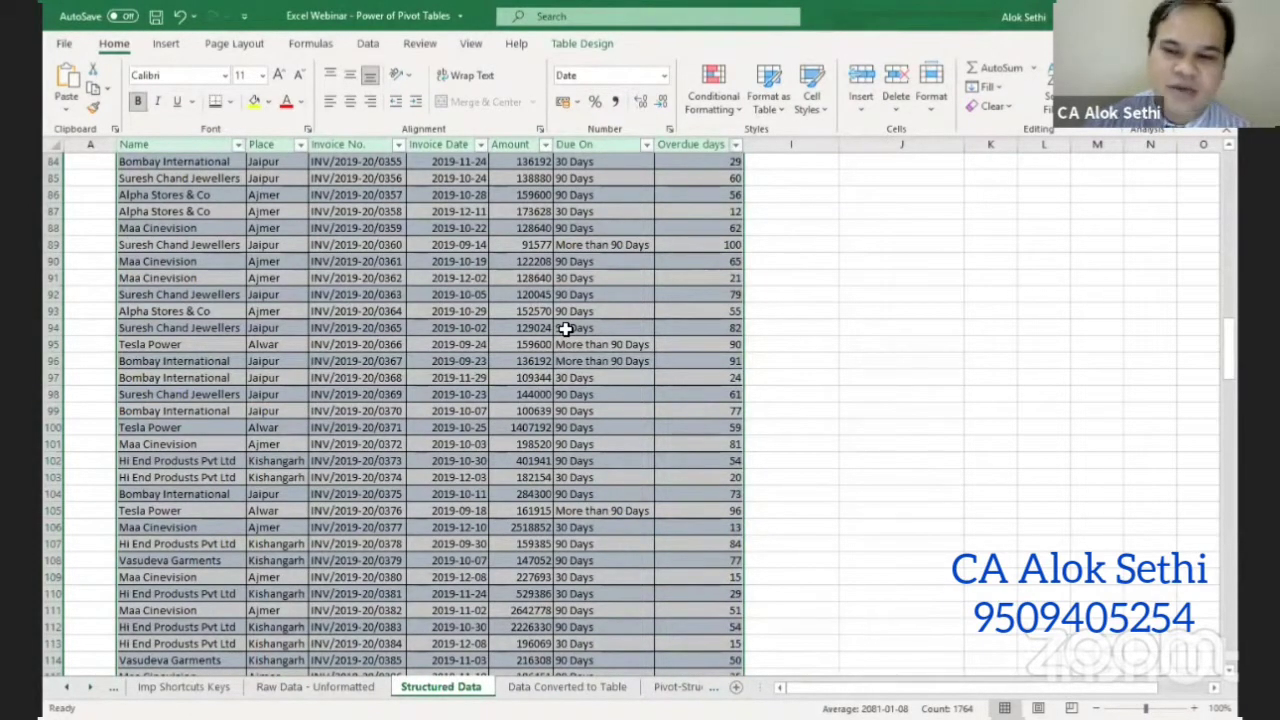
{"action": "scroll", "coordinate": [417, 320], "scroll_direction": "down", "scroll_amount": 10}
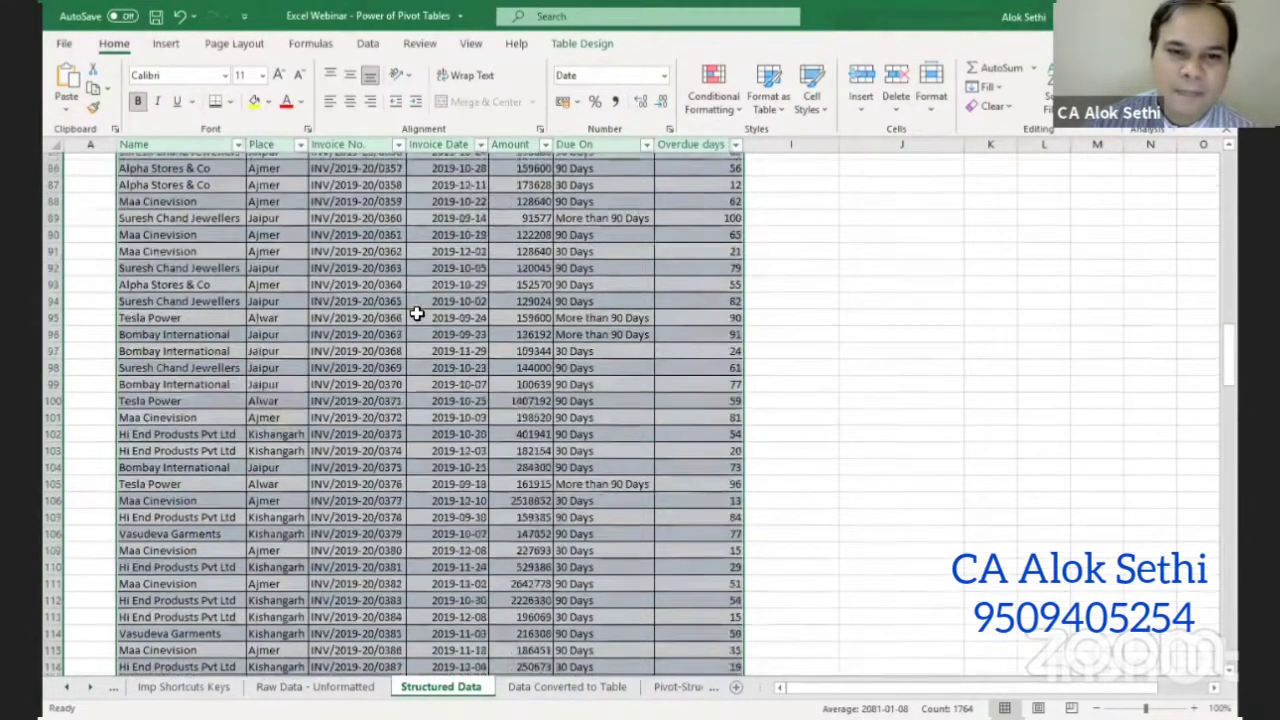
- Freeze the panes above row 4 so the titles and column headings stay fixed, and check them against the lower rows
{"action": "scroll", "coordinate": [420, 350], "scroll_direction": "up", "scroll_amount": 20}
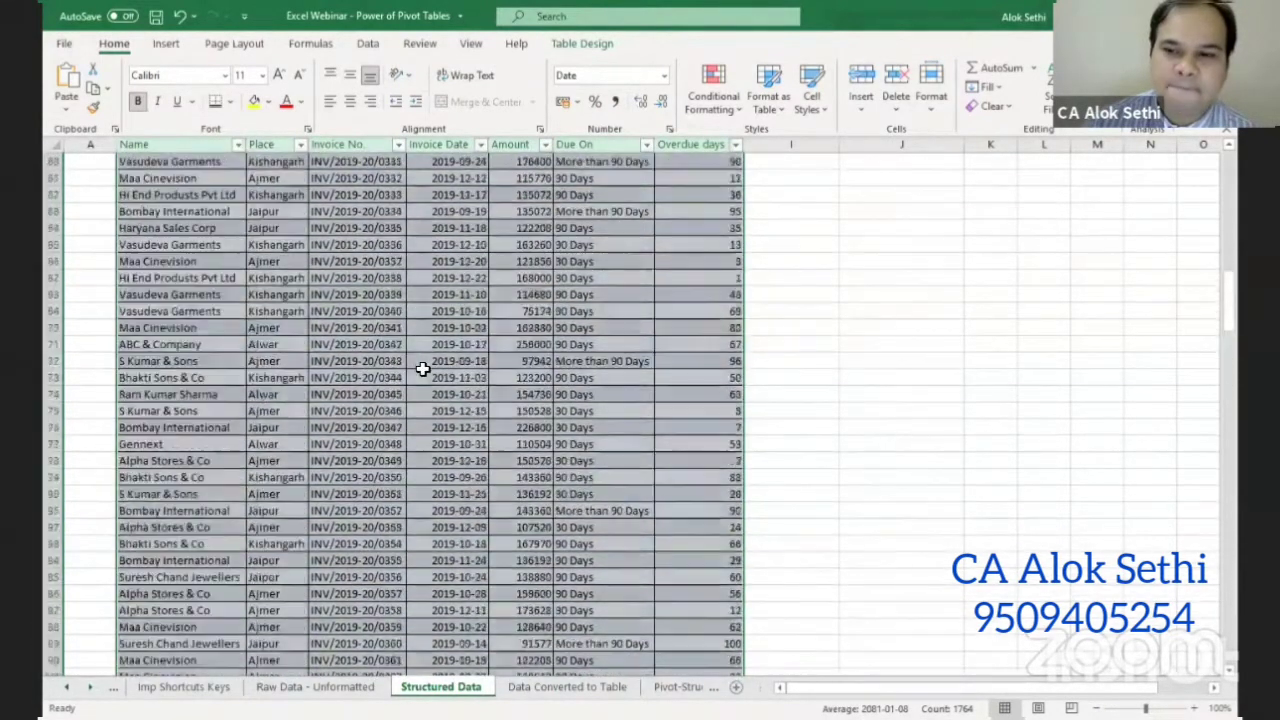
{"action": "scroll", "coordinate": [423, 370], "scroll_direction": "up", "scroll_amount": 7}
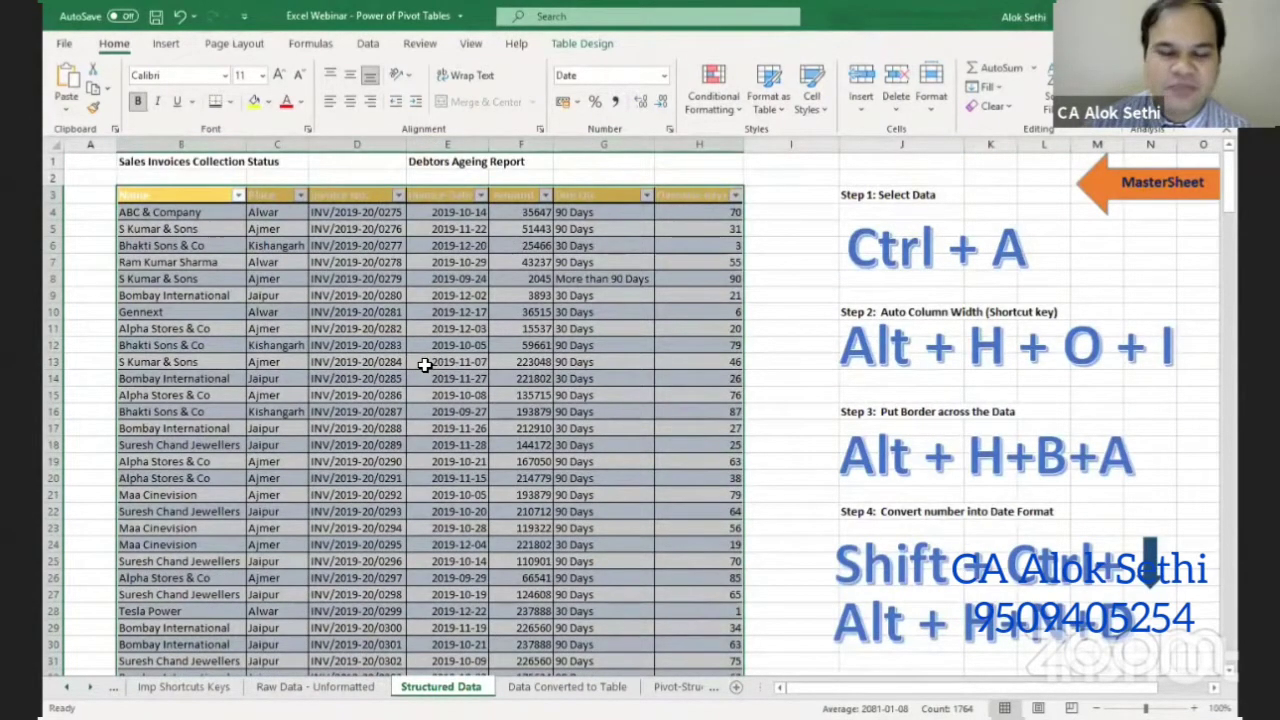
{"action": "left_click", "coordinate": [369, 44]}
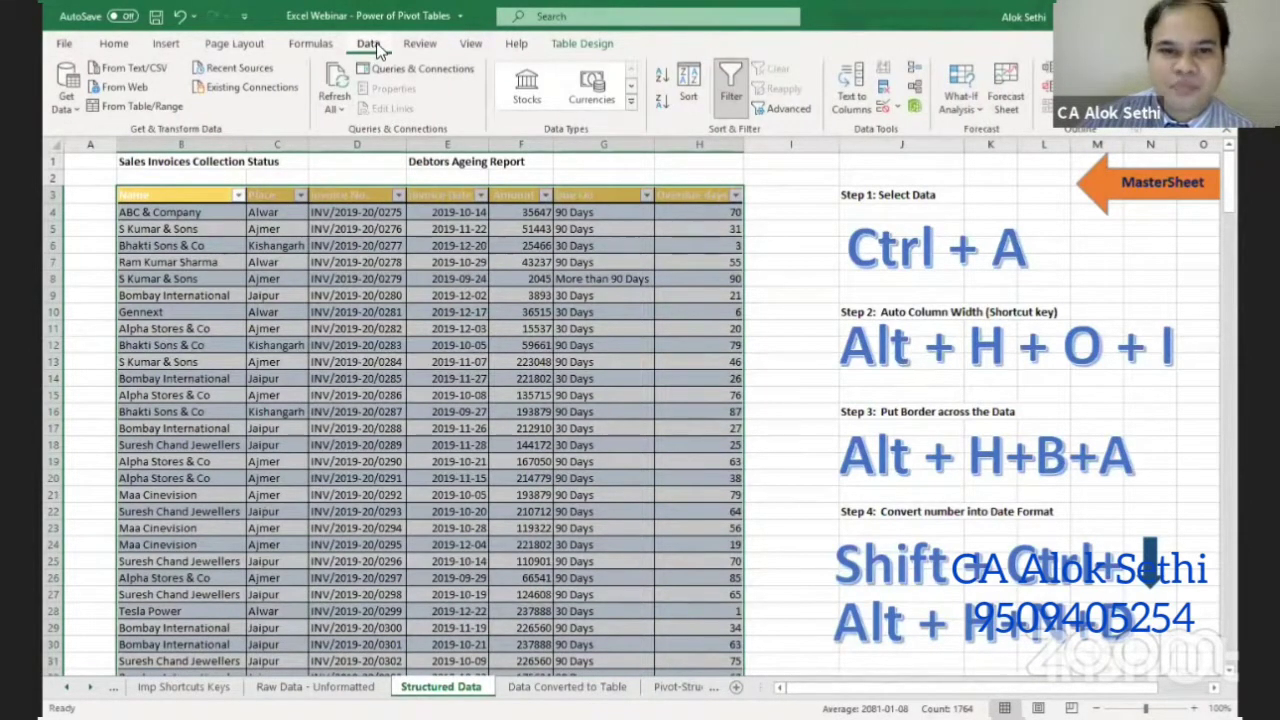
{"action": "left_click", "coordinate": [474, 45]}
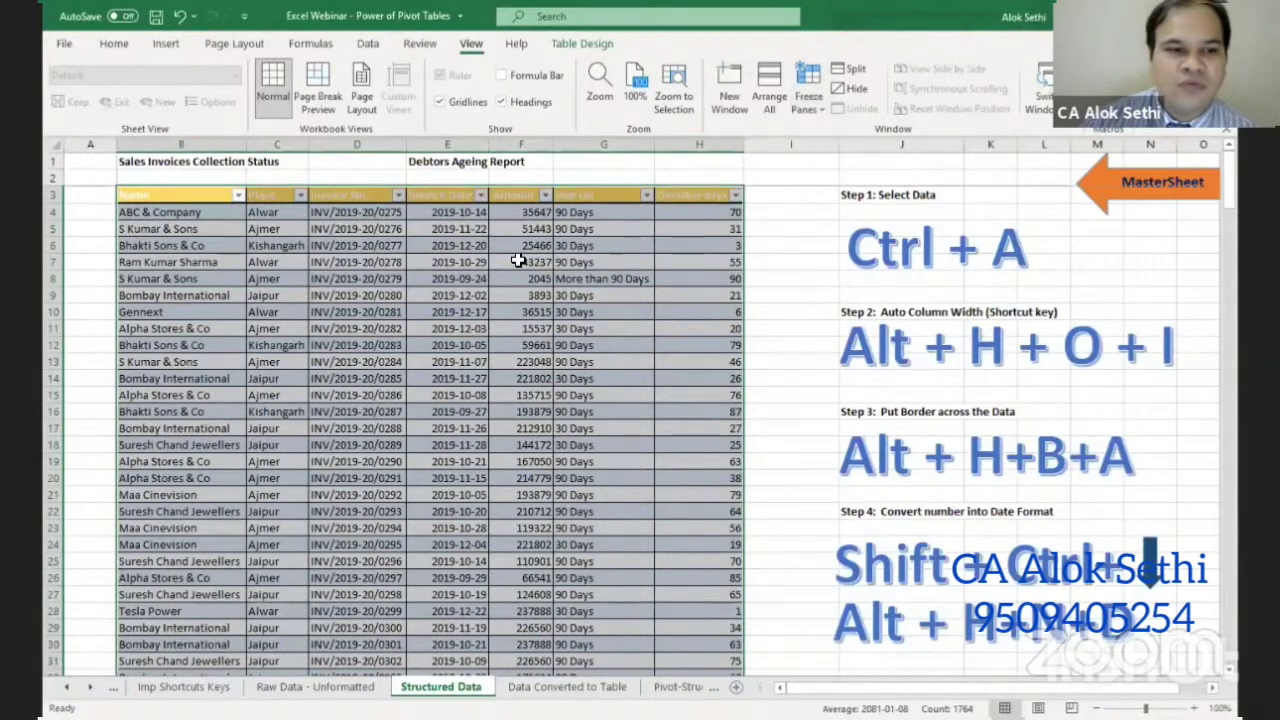
{"action": "scroll", "coordinate": [517, 257], "scroll_direction": "down", "scroll_amount": 16}
{"action": "scroll", "coordinate": [520, 317], "scroll_direction": "up", "scroll_amount": 16}
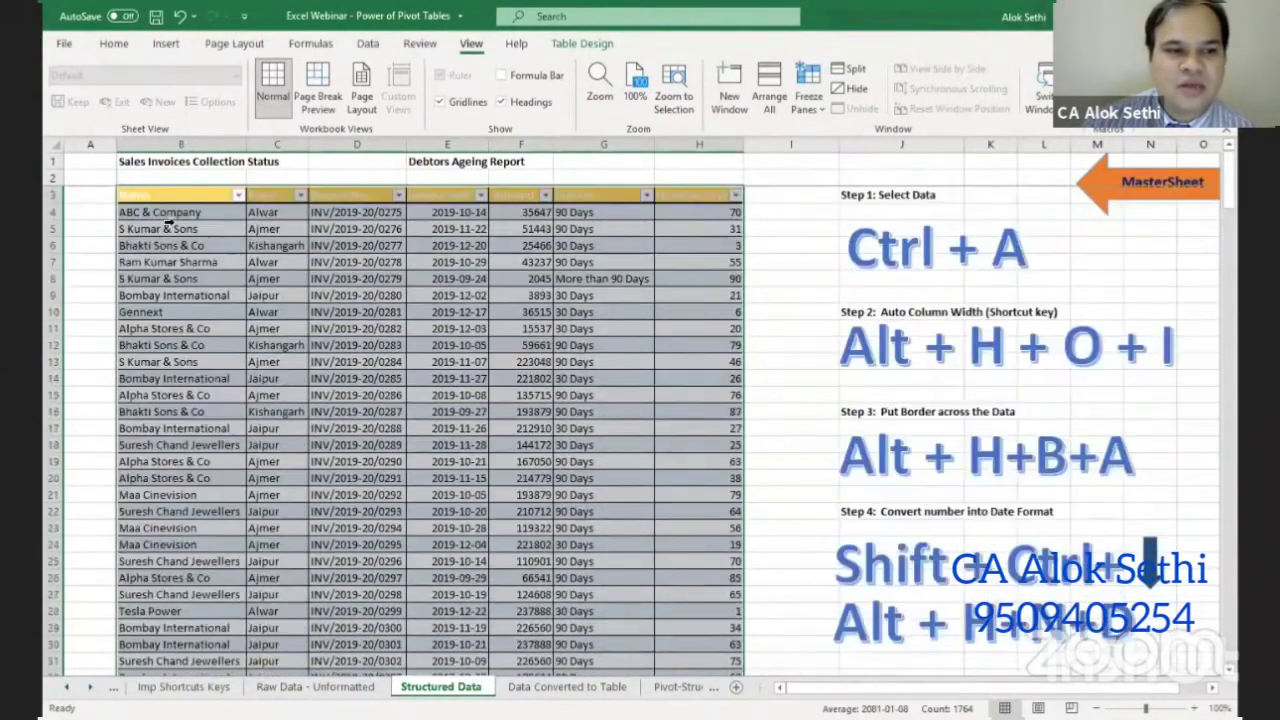
{"action": "left_click", "coordinate": [72, 212]}
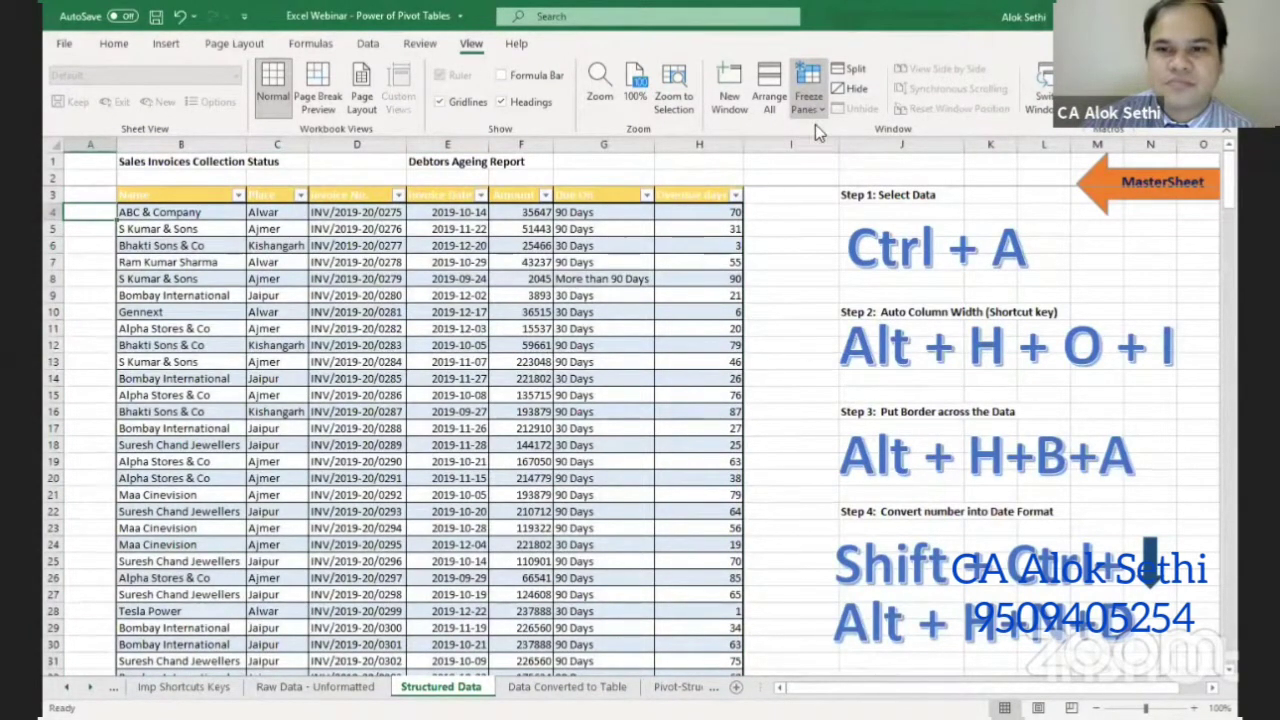
{"action": "scroll", "coordinate": [432, 450], "scroll_direction": "down", "scroll_amount": 14}
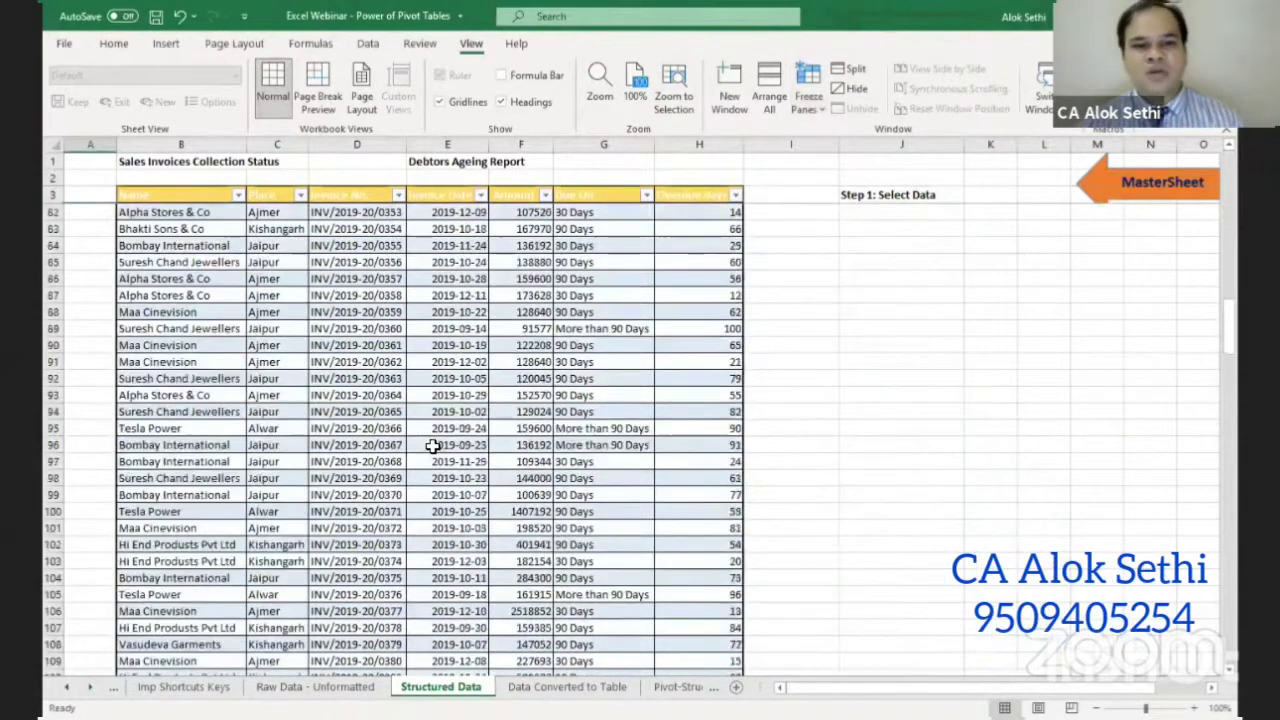
{"action": "scroll", "coordinate": [432, 450], "scroll_direction": "up", "scroll_amount": 6}
{"action": "scroll", "coordinate": [432, 447], "scroll_direction": "up", "scroll_amount": 7}
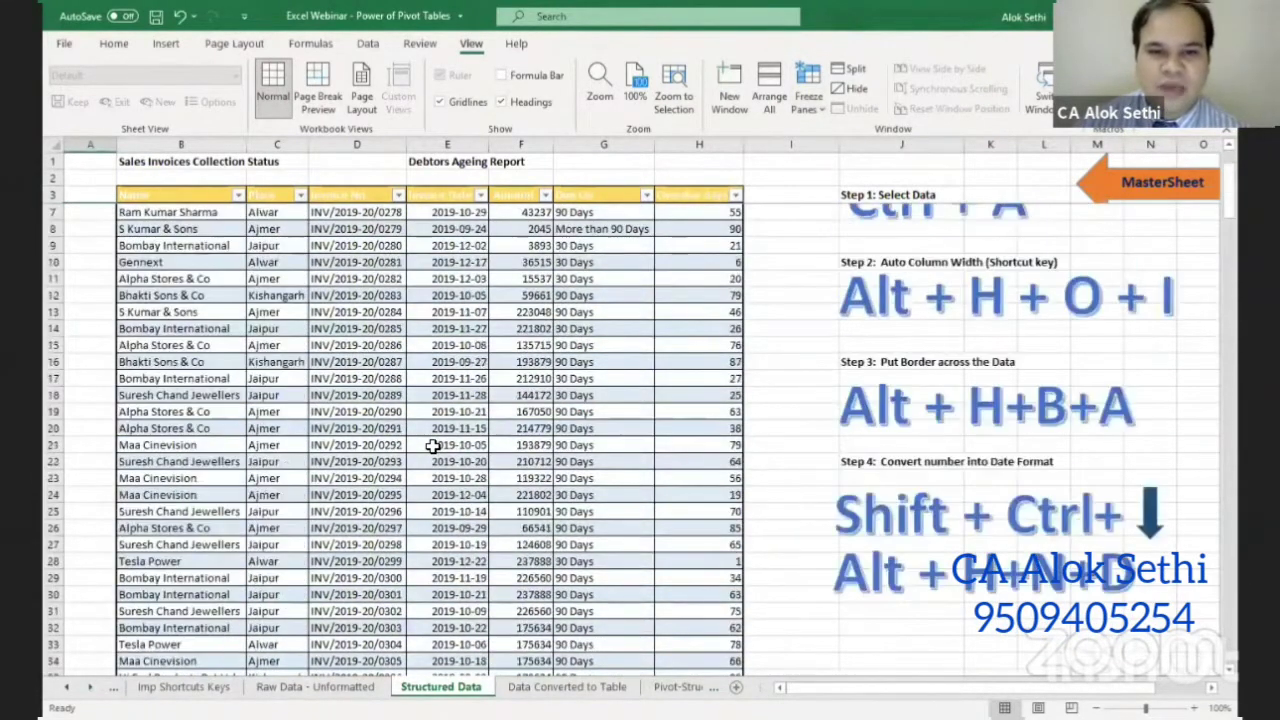
- Add an AutoSum total of the Amount column in cell F255, directly beneath the last table row
{"action": "left_click", "coordinate": [465, 380]}
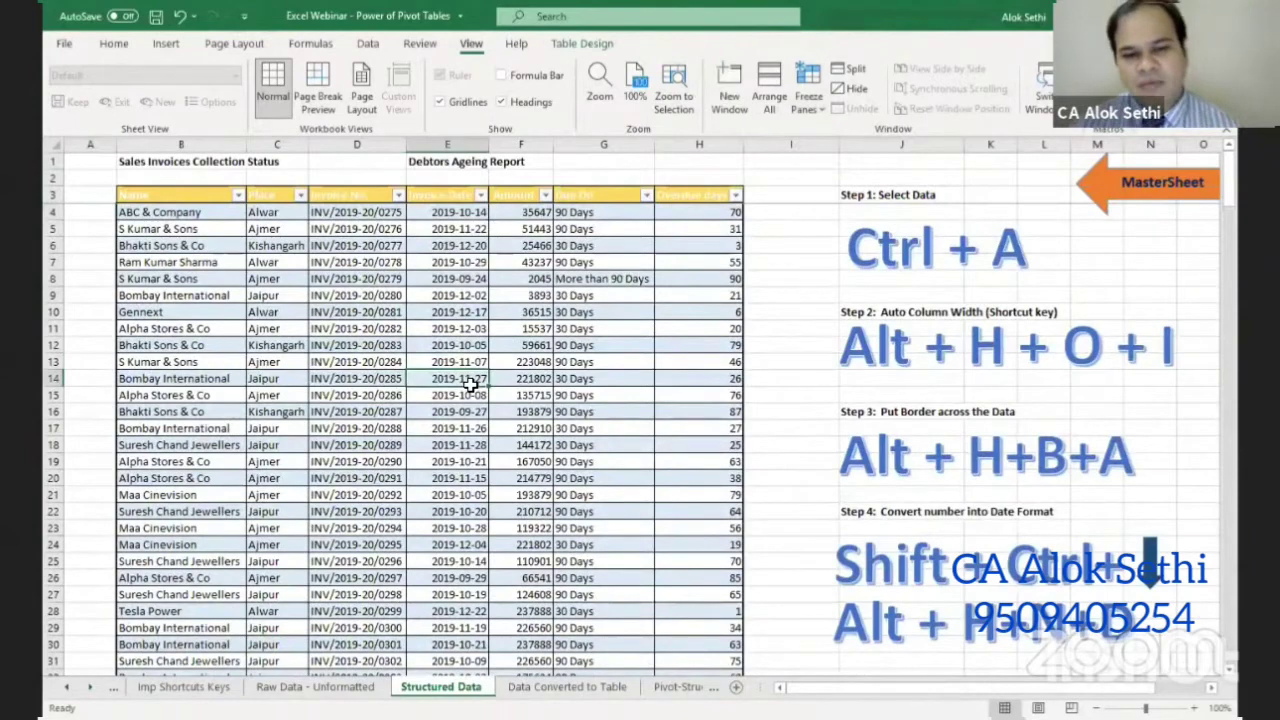
{"action": "scroll", "coordinate": [439, 520], "scroll_direction": "down", "scroll_amount": 1}
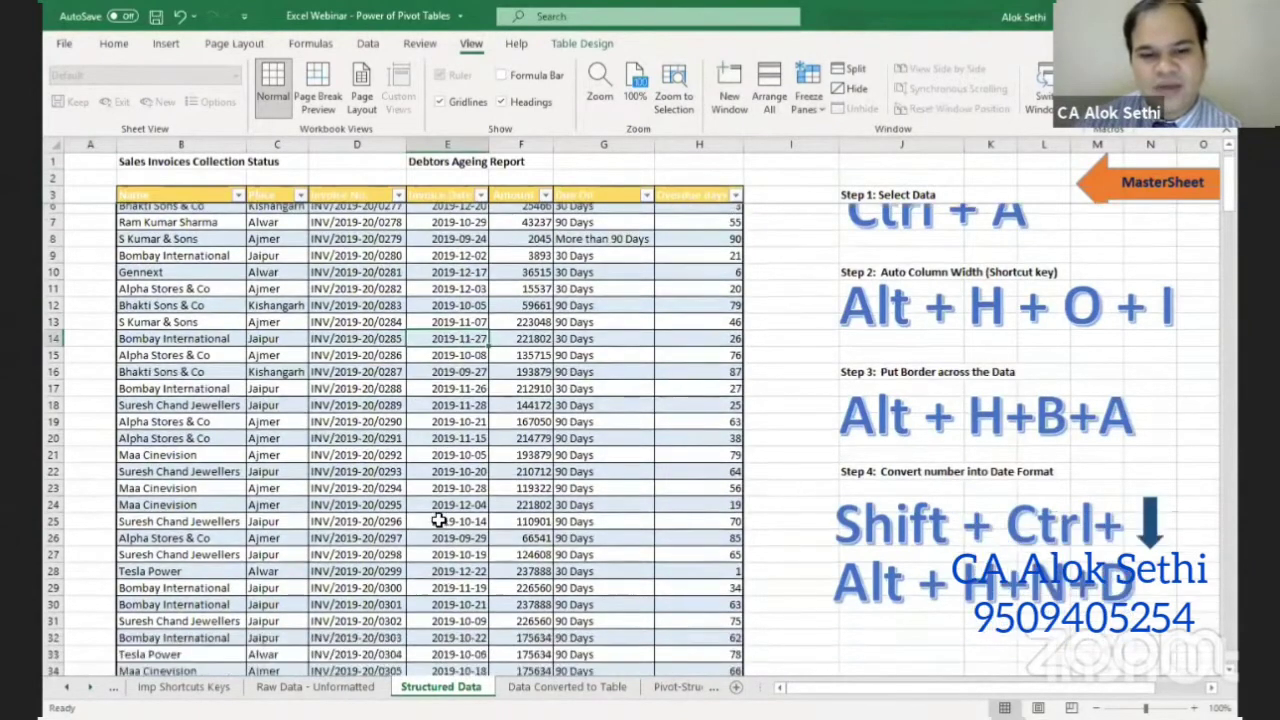
{"action": "scroll", "coordinate": [439, 520], "scroll_direction": "down", "scroll_amount": 20}
{"action": "scroll", "coordinate": [440, 538], "scroll_direction": "down", "scroll_amount": 14}
{"action": "scroll", "coordinate": [439, 535], "scroll_direction": "down", "scroll_amount": 17}
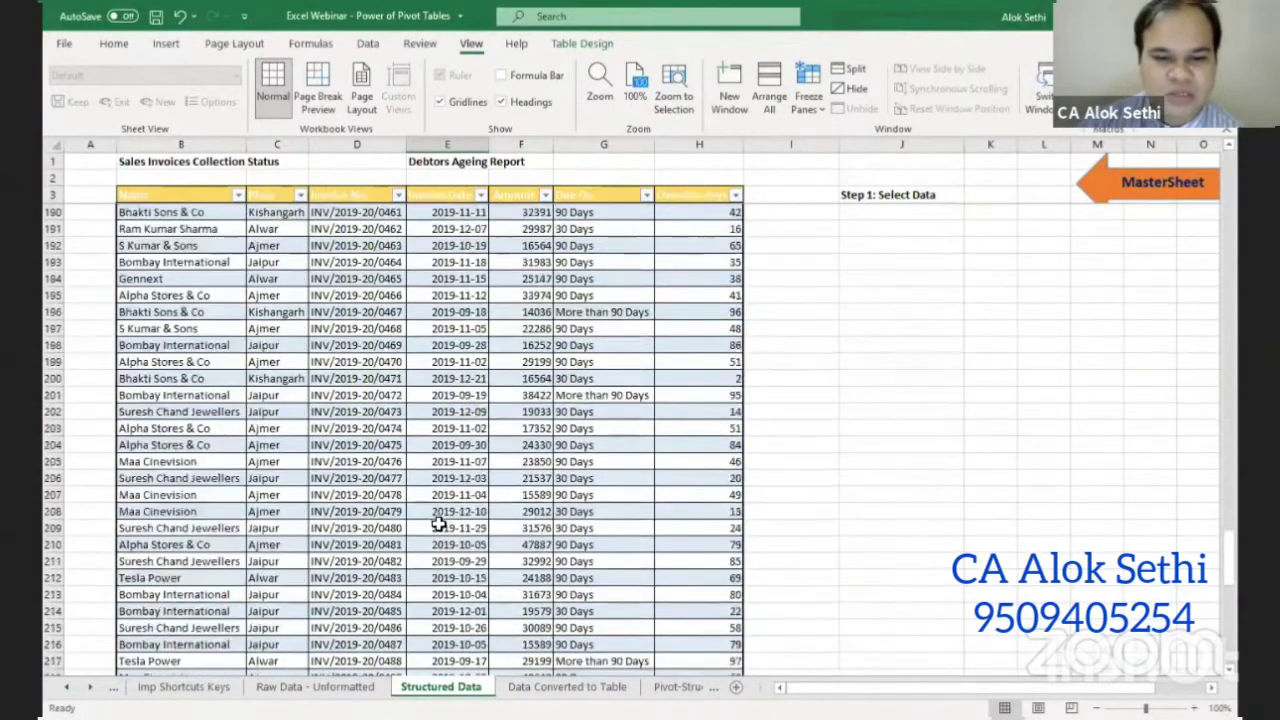
{"action": "scroll", "coordinate": [439, 523], "scroll_direction": "down", "scroll_amount": 10}
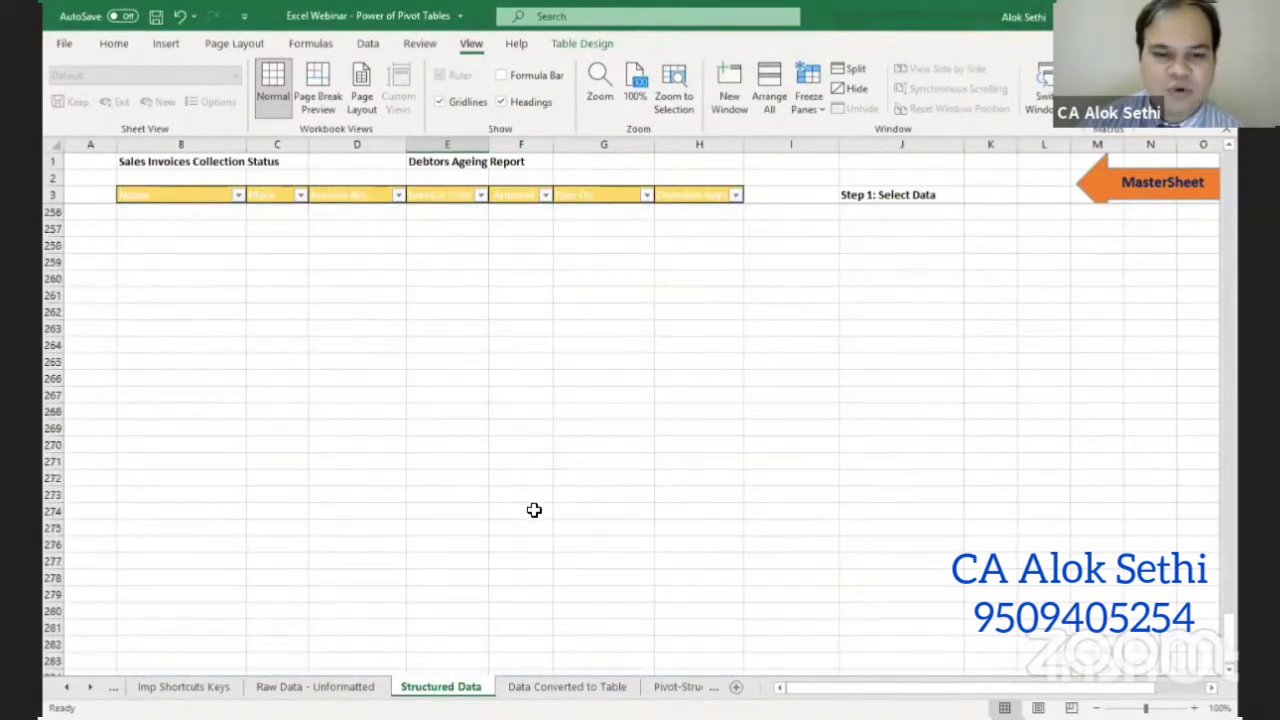
{"action": "scroll", "coordinate": [534, 509], "scroll_direction": "up", "scroll_amount": 8}
{"action": "left_click", "coordinate": [534, 595]}
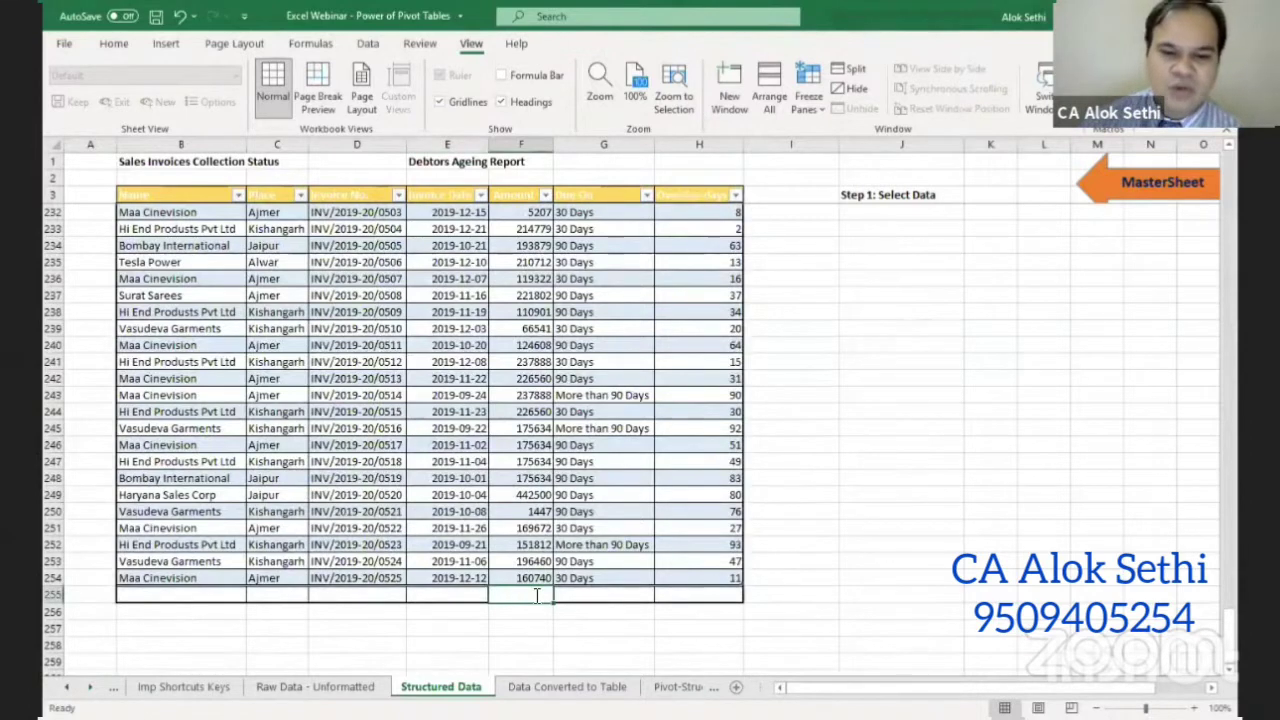
{"action": "key", "text": "alt+equal"}
{"action": "key", "text": "Return"}
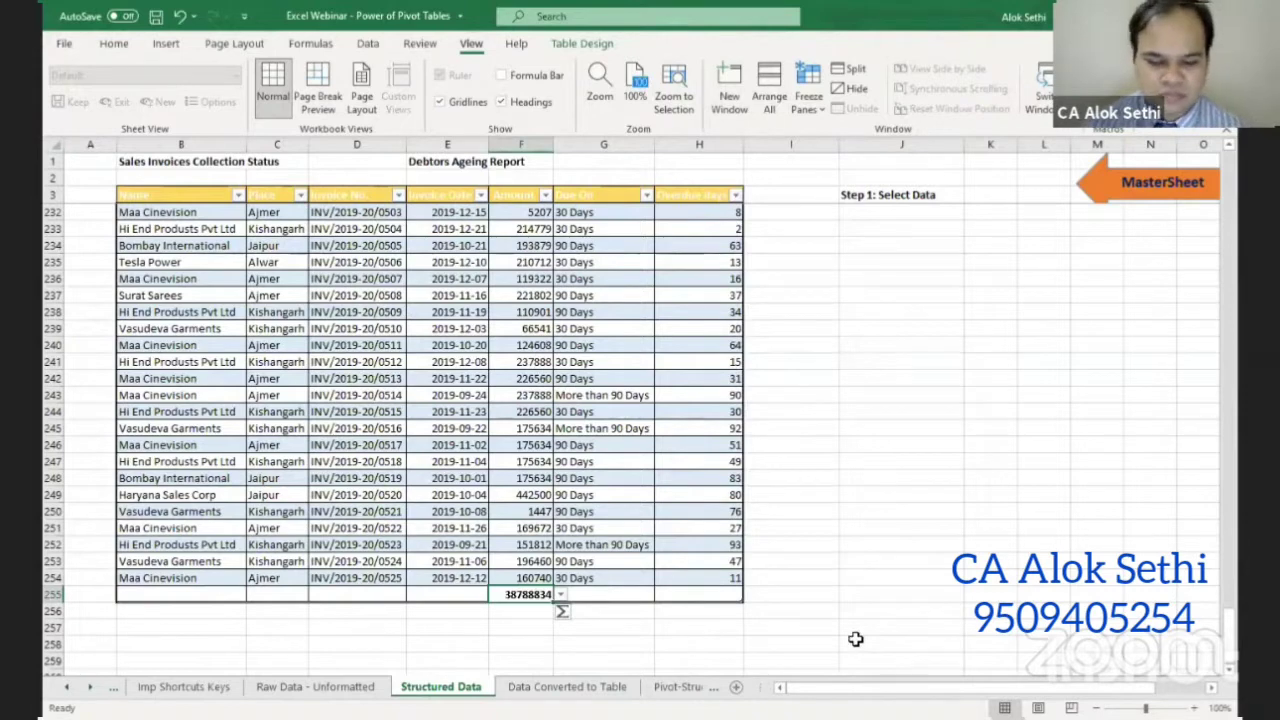
{"action": "key", "text": "alt+Tab"}
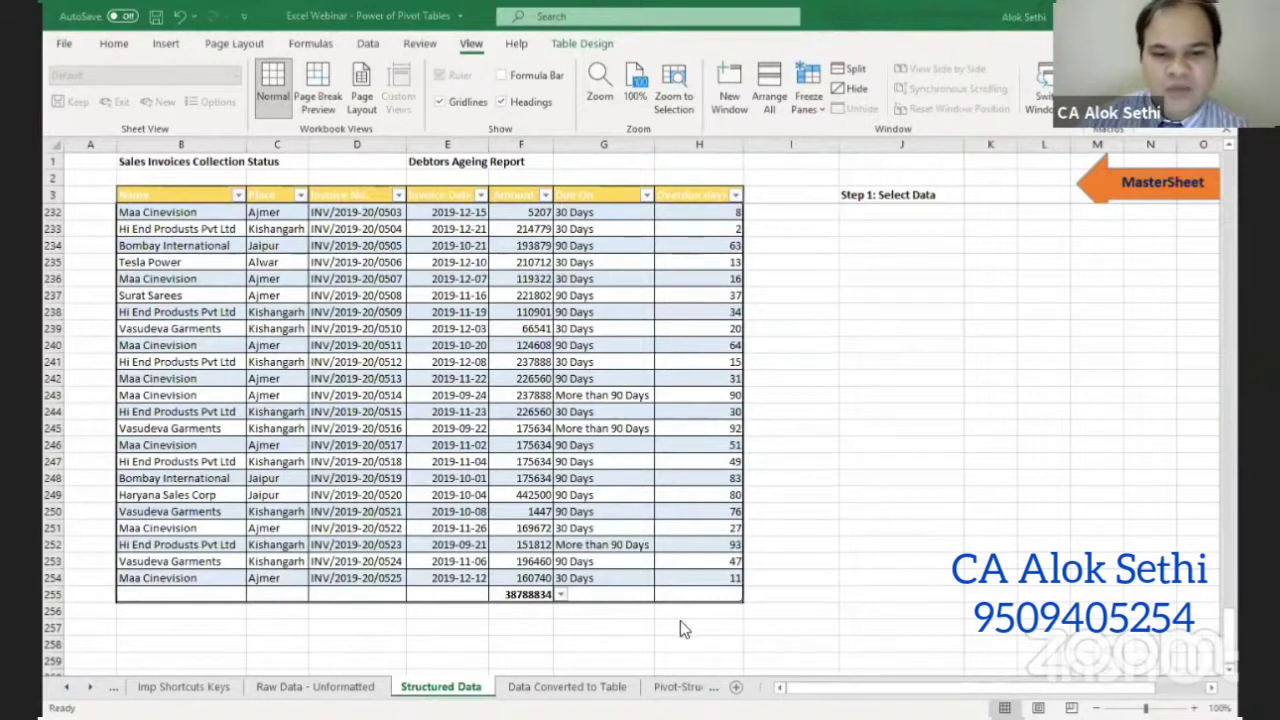
{"action": "scroll", "coordinate": [640, 520], "scroll_direction": "up", "scroll_amount": 3}
{"action": "scroll", "coordinate": [620, 500], "scroll_direction": "down", "scroll_amount": 2}
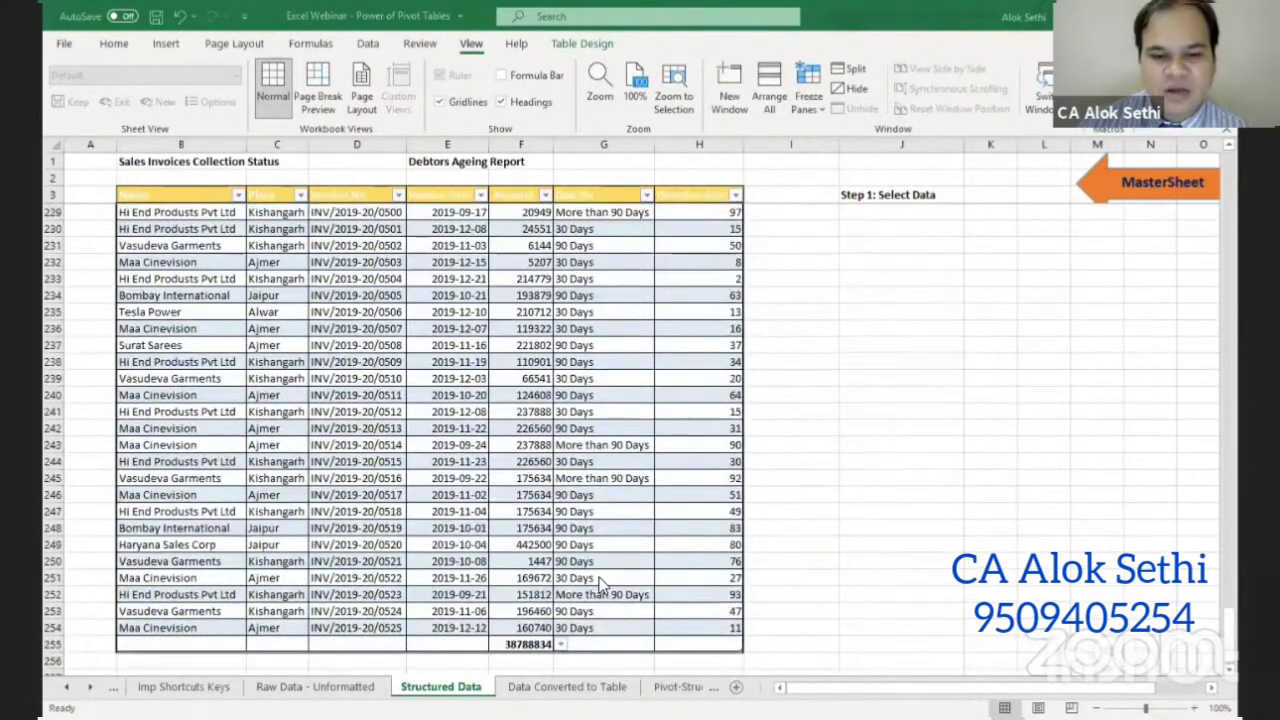
{"action": "key", "text": "alt+Tab"}
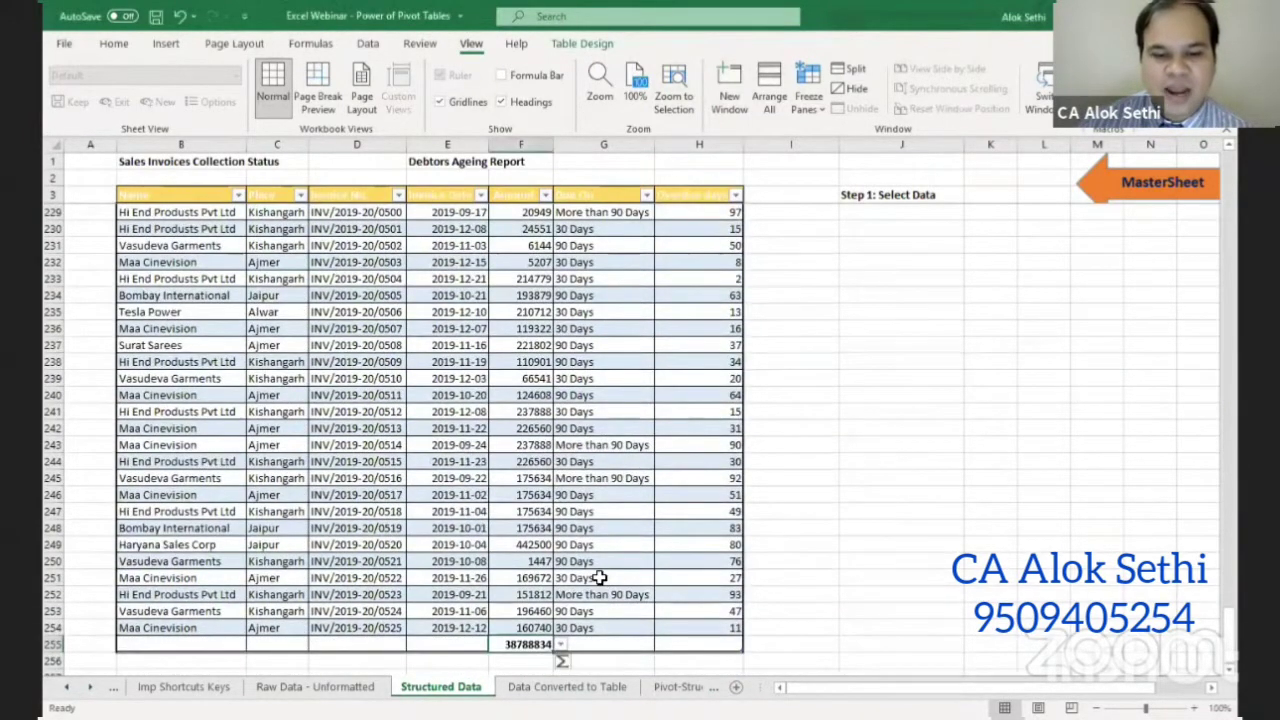
- Switch to the Raw Data - Unformatted sheet and go to the end of its invoice rows
{"action": "left_click", "coordinate": [325, 690]}
{"action": "scroll", "coordinate": [430, 597], "scroll_direction": "down", "scroll_amount": 11}
{"action": "scroll", "coordinate": [430, 597], "scroll_direction": "down", "scroll_amount": 20}
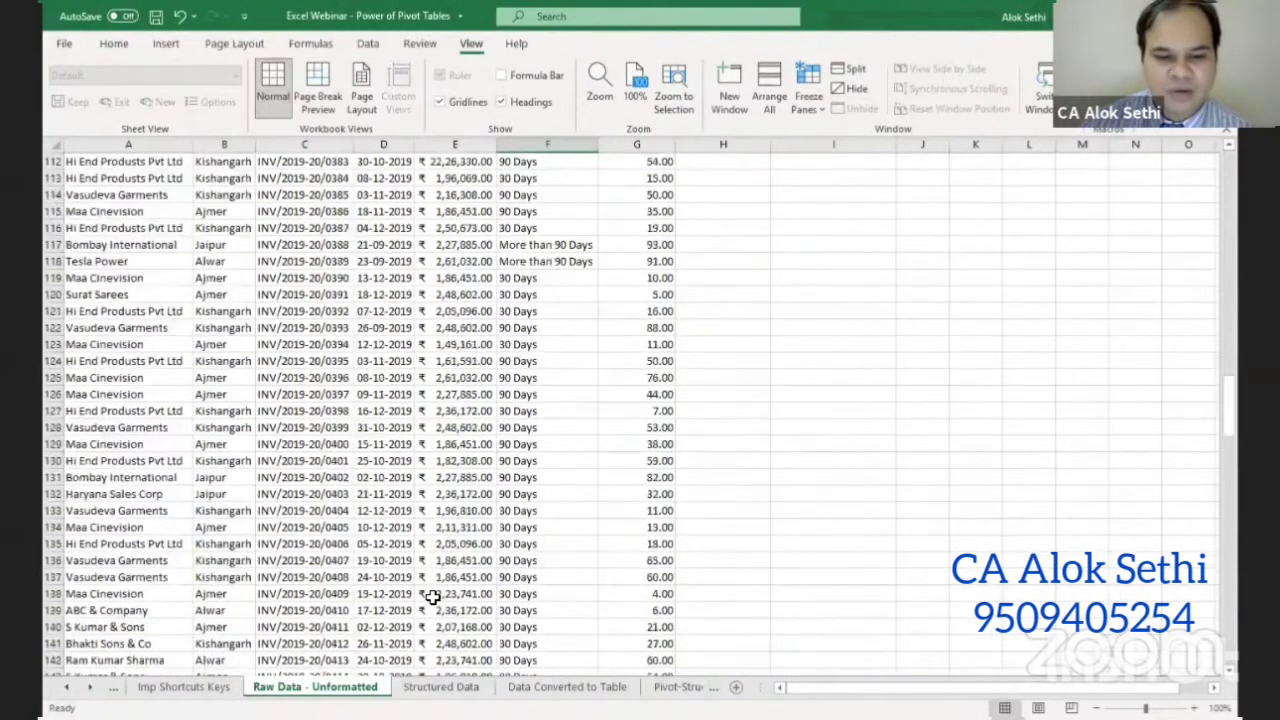
{"action": "scroll", "coordinate": [432, 597], "scroll_direction": "down", "scroll_amount": 20}
{"action": "scroll", "coordinate": [430, 592], "scroll_direction": "down", "scroll_amount": 6}
{"action": "scroll", "coordinate": [429, 589], "scroll_direction": "up", "scroll_amount": 4}
{"action": "left_click", "coordinate": [110, 380]}
{"action": "left_click_drag", "start_coordinate": [343, 385], "coordinate": [683, 385]}
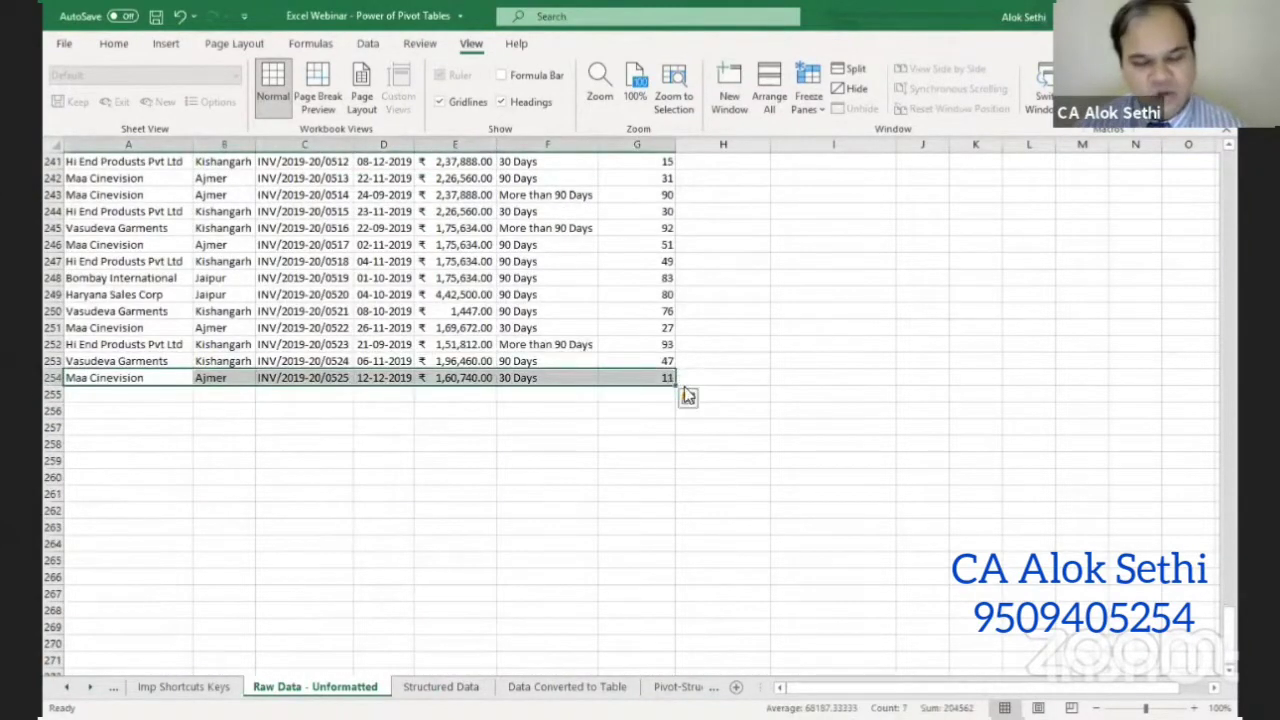
{"action": "left_click_drag", "start_coordinate": [676, 386], "coordinate": [673, 402]}
{"action": "left_click", "coordinate": [547, 494]}
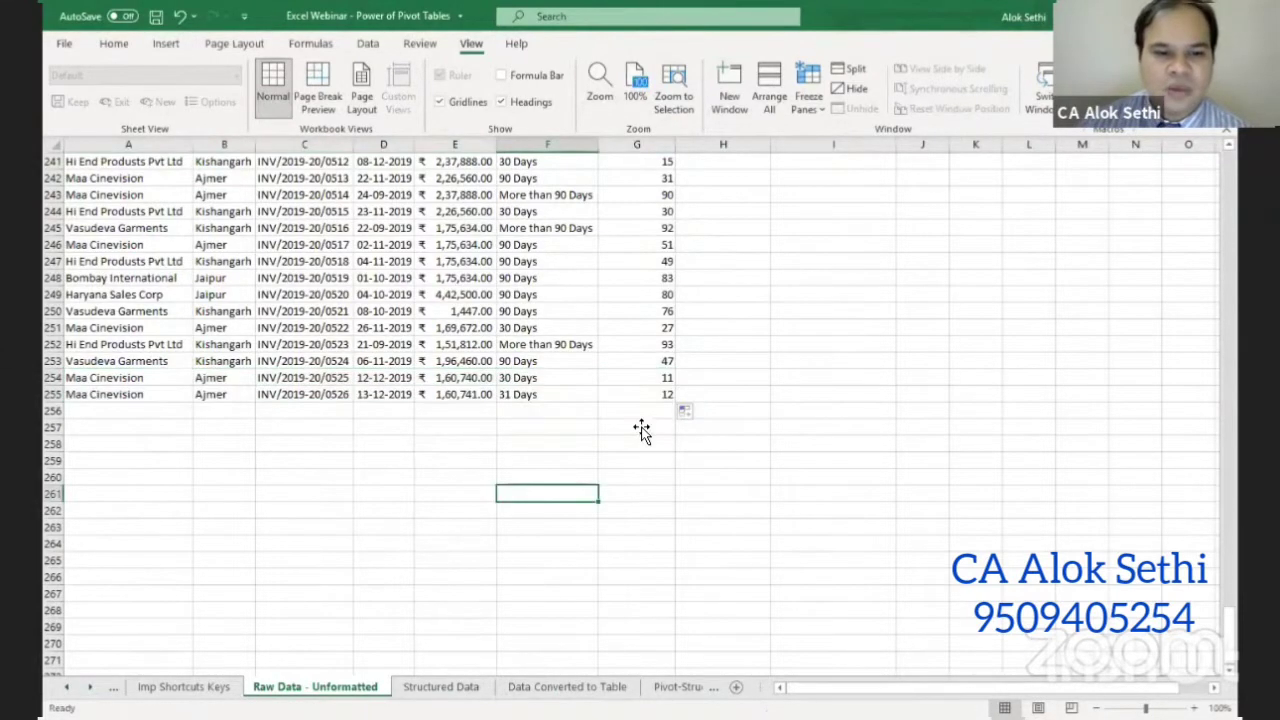
{"action": "left_click", "coordinate": [456, 413]}
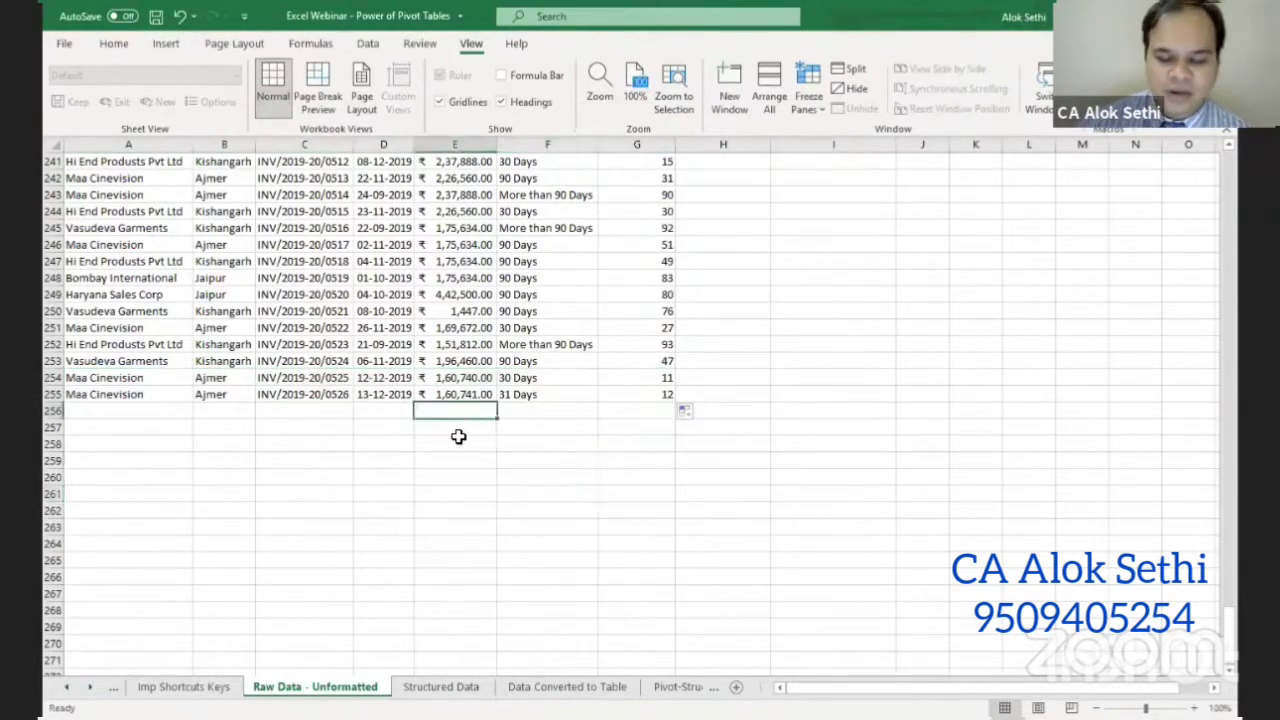
{"action": "key", "text": "Up"}
{"action": "key", "text": "ctrl+z"}
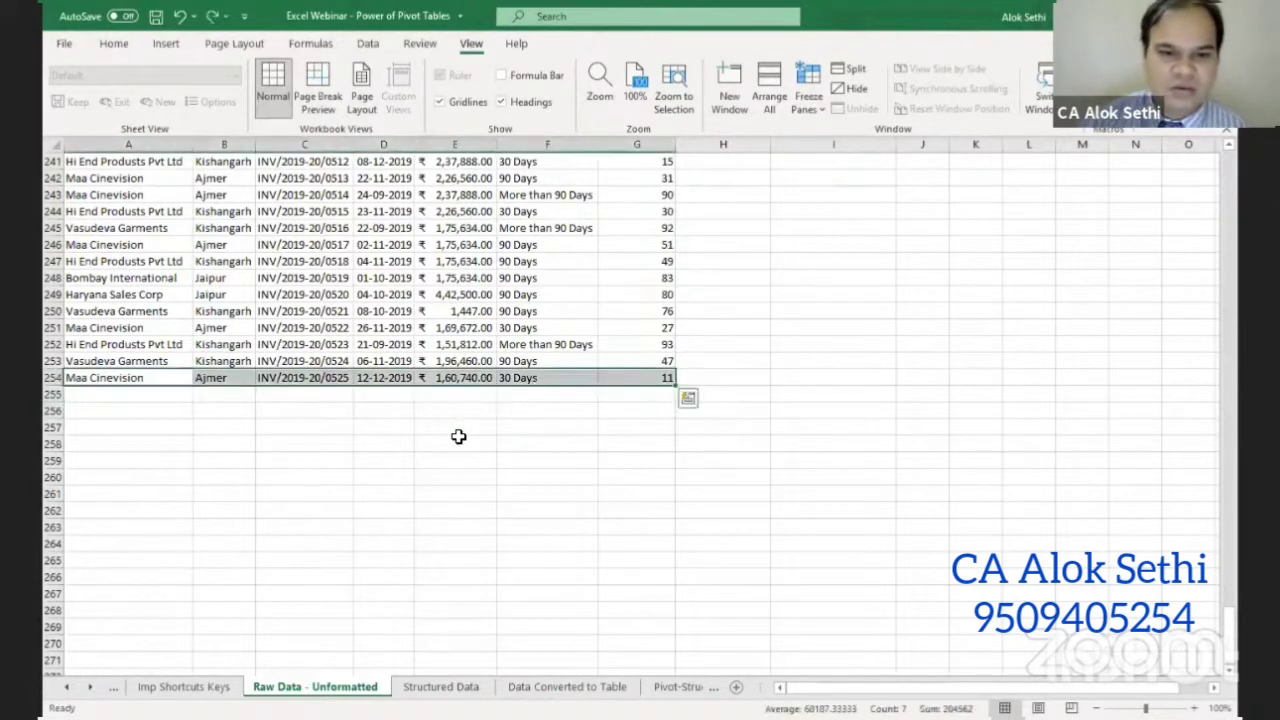
- Total the amounts in cell E256 with =SUM(E4:E255), leaving row 255 blank, and check the formula's range
{"action": "left_click", "coordinate": [470, 412]}
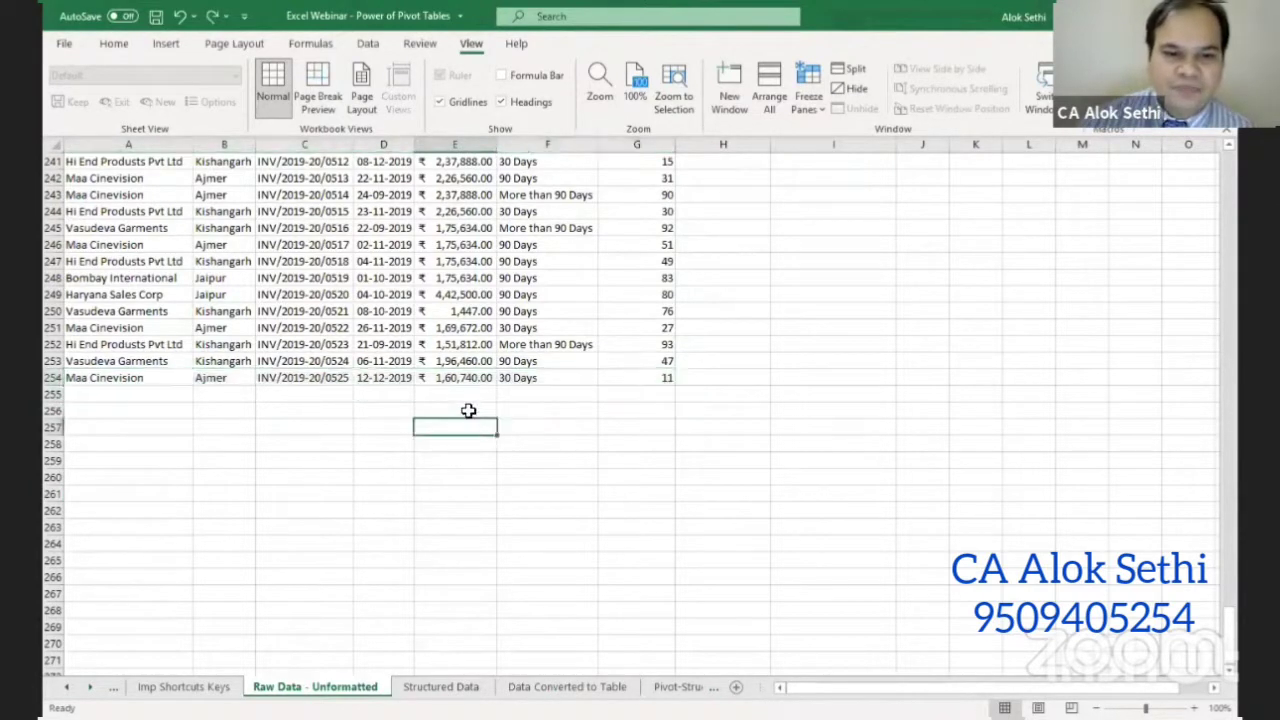
{"action": "type", "text": "="}
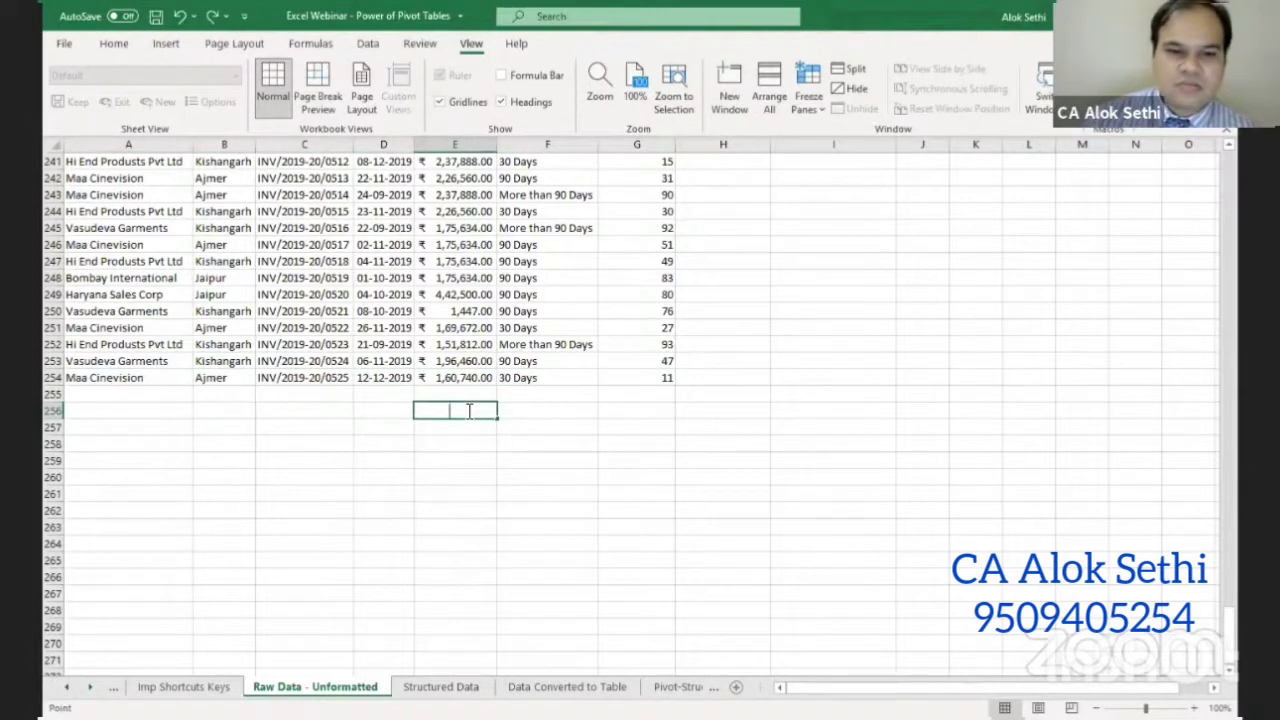
{"action": "key", "text": "Return"}
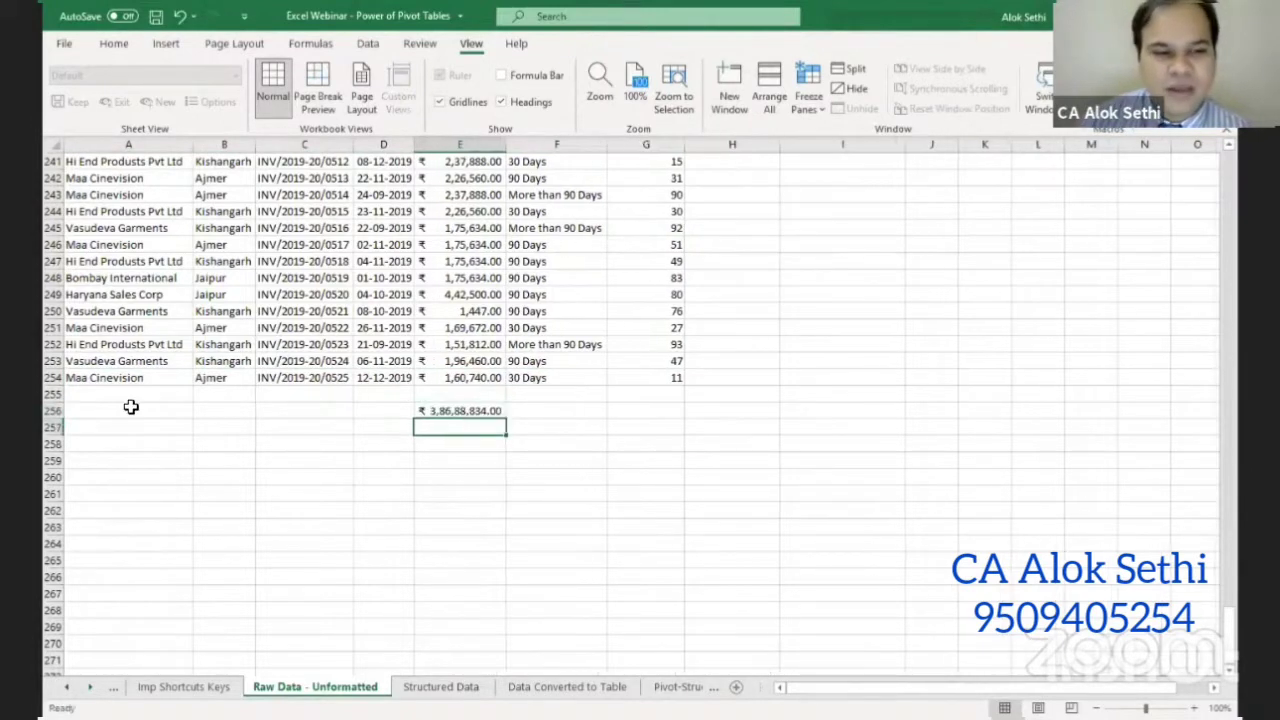
{"action": "left_click_drag", "start_coordinate": [86, 378], "coordinate": [674, 392]}
{"action": "left_click_drag", "start_coordinate": [88, 378], "coordinate": [665, 373]}
{"action": "left_click", "coordinate": [490, 410]}
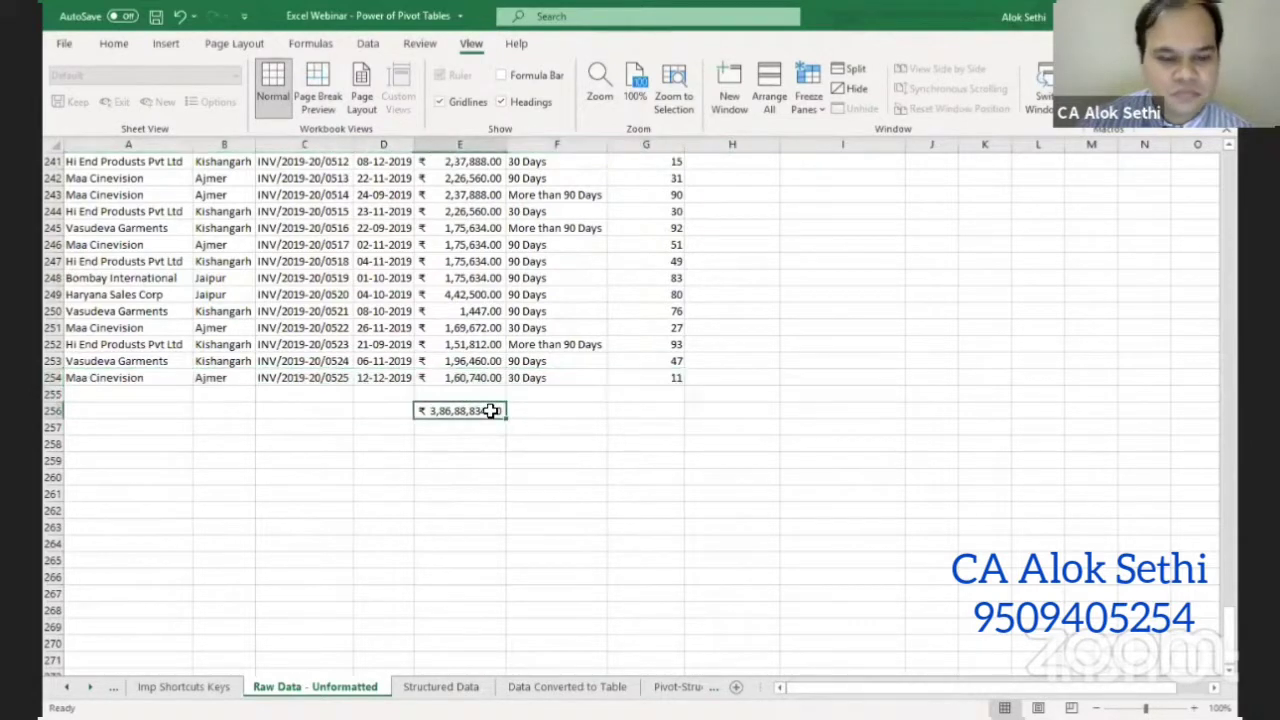
{"action": "double_click", "coordinate": [490, 410]}
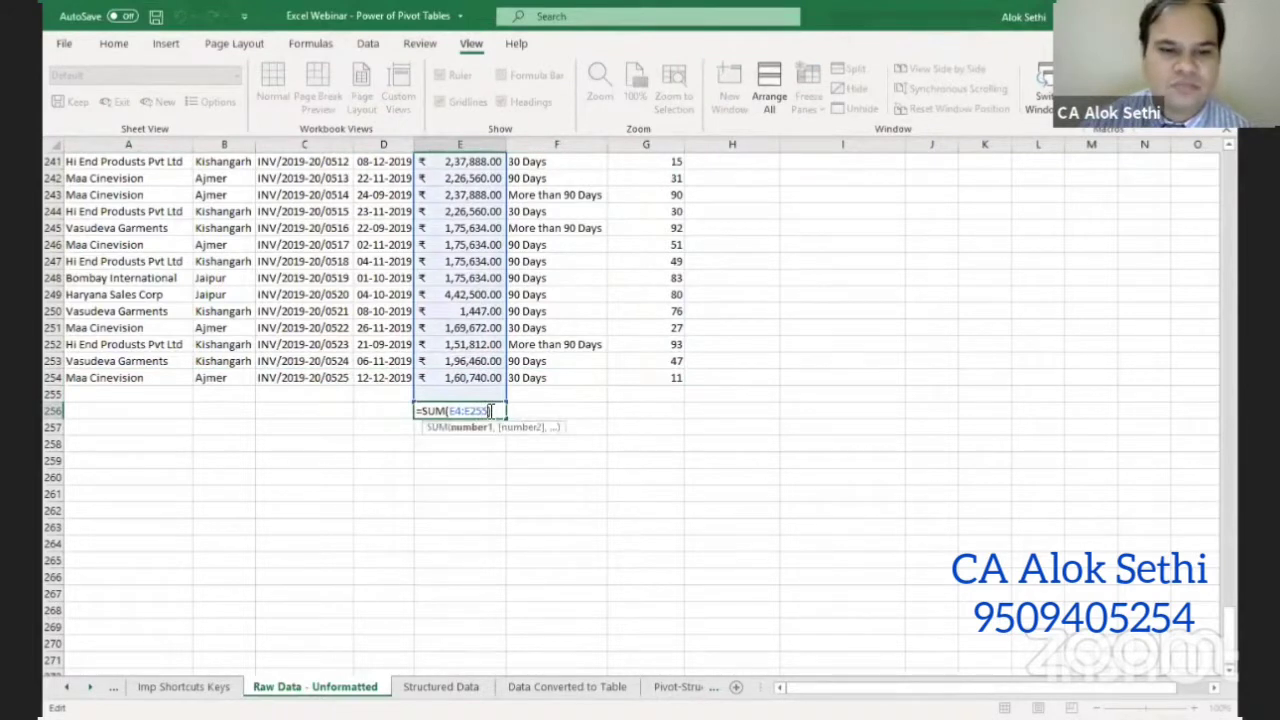
{"action": "key", "text": "Escape"}
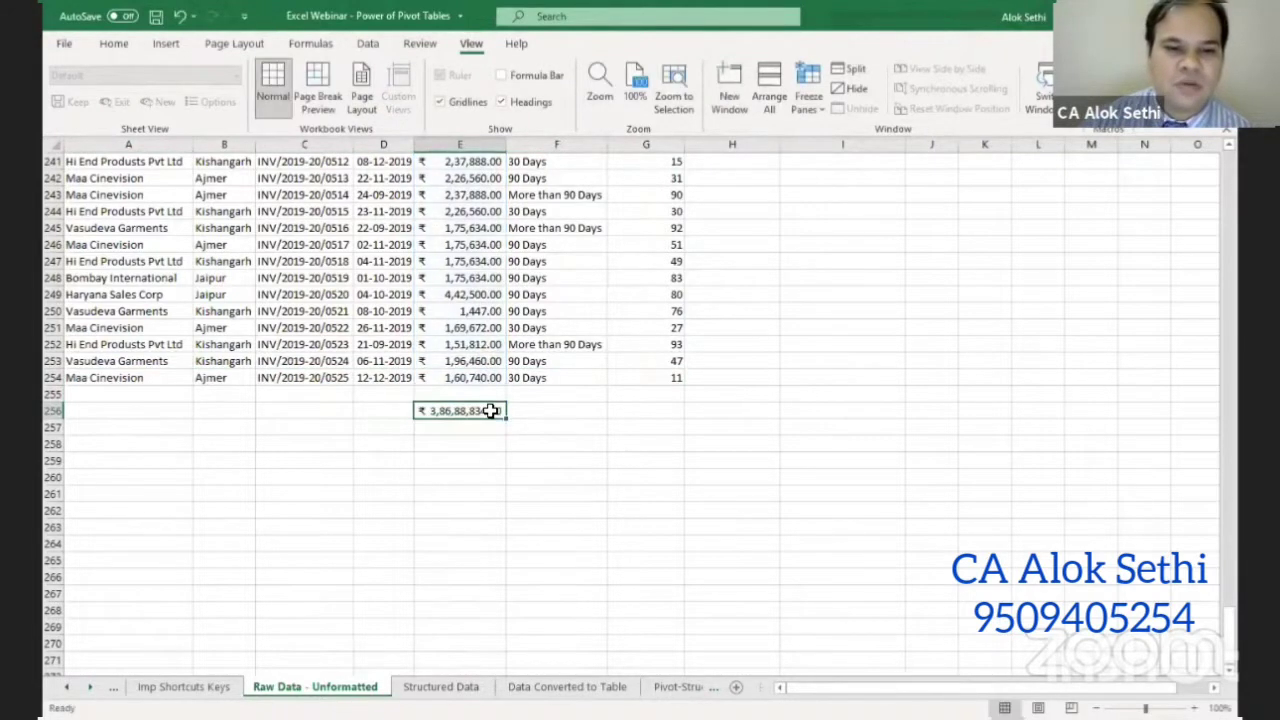
- Fill the last invoice row, A254:G254, down into row 255 to add one more invoice above the total
{"action": "left_click_drag", "start_coordinate": [151, 390], "coordinate": [685, 370]}
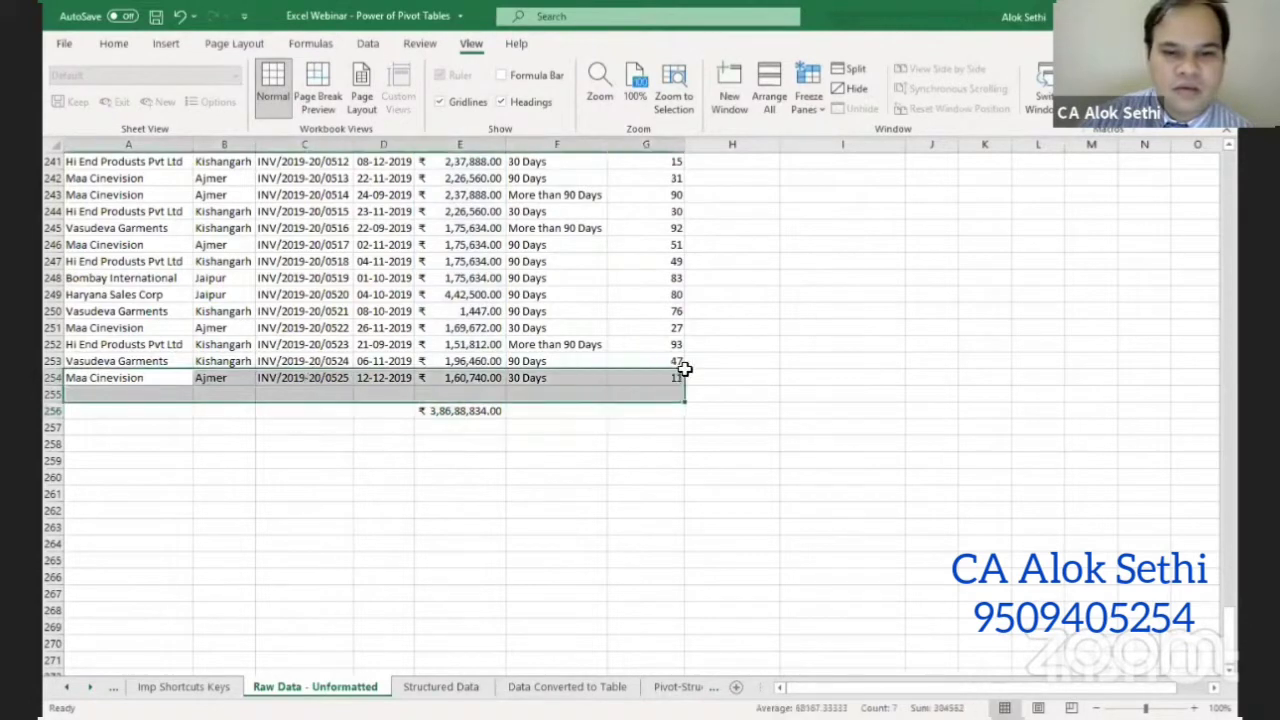
{"action": "left_click", "coordinate": [674, 377]}
{"action": "left_click", "coordinate": [146, 377]}
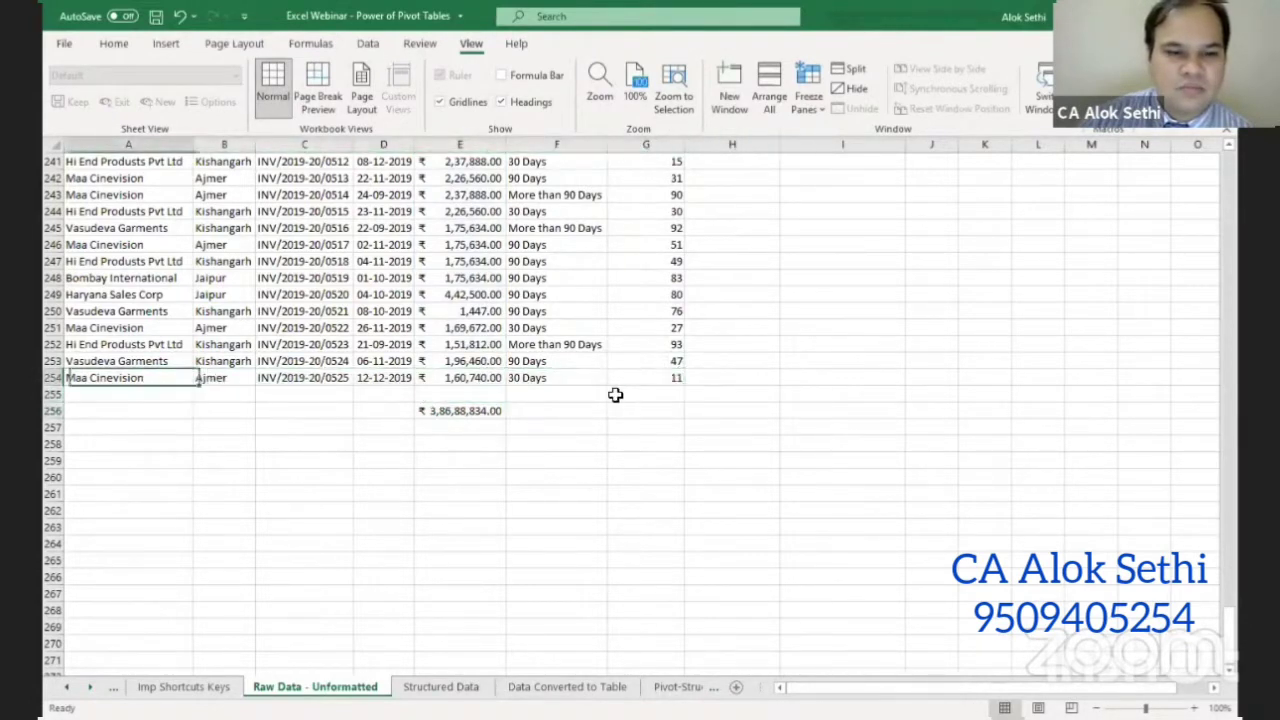
{"action": "left_click", "coordinate": [668, 377], "text": "shift"}
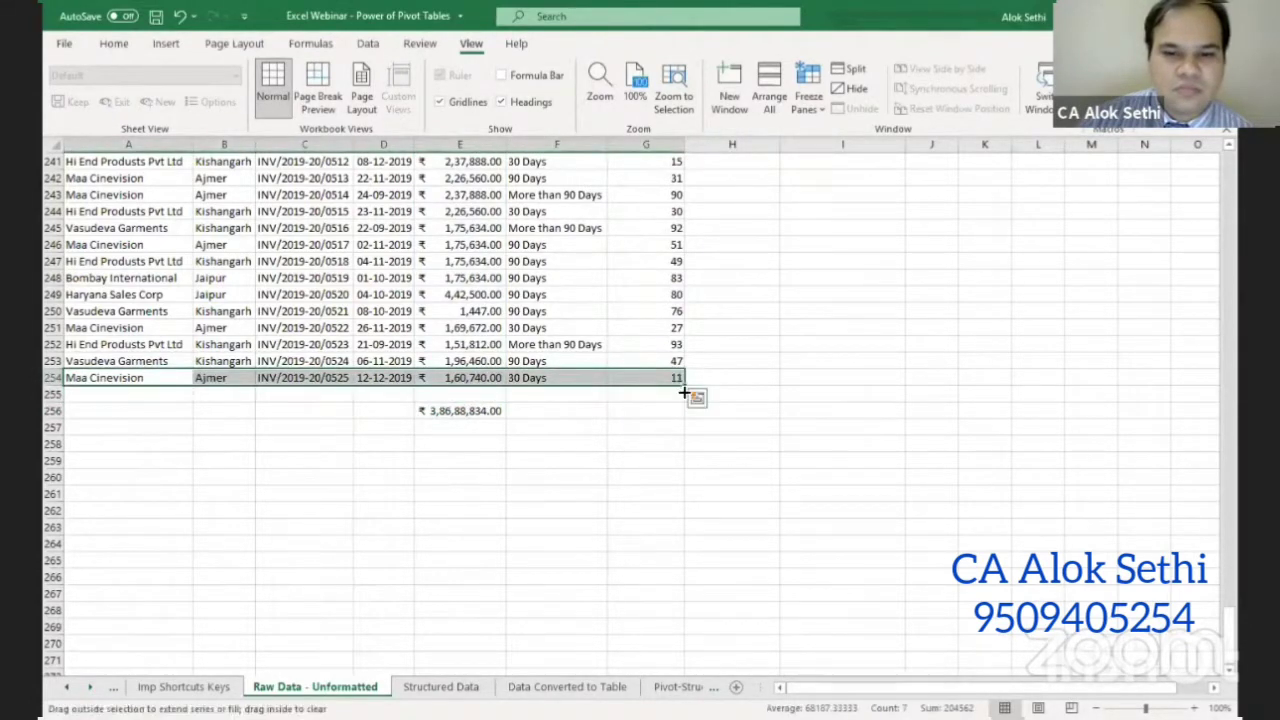
{"action": "left_click_drag", "start_coordinate": [684, 392], "coordinate": [684, 400]}
{"action": "left_click", "coordinate": [585, 461]}
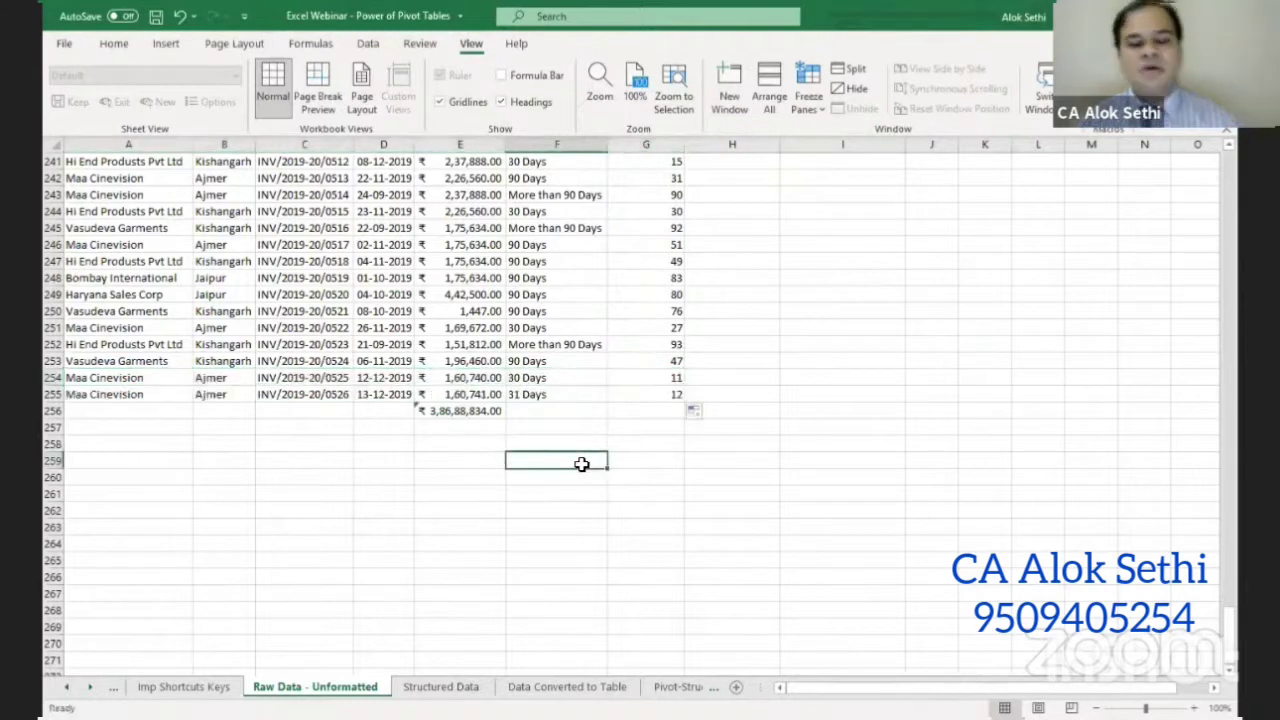
- Inspect the cell range used by the SUM formula in E256
{"action": "left_click", "coordinate": [460, 411]}
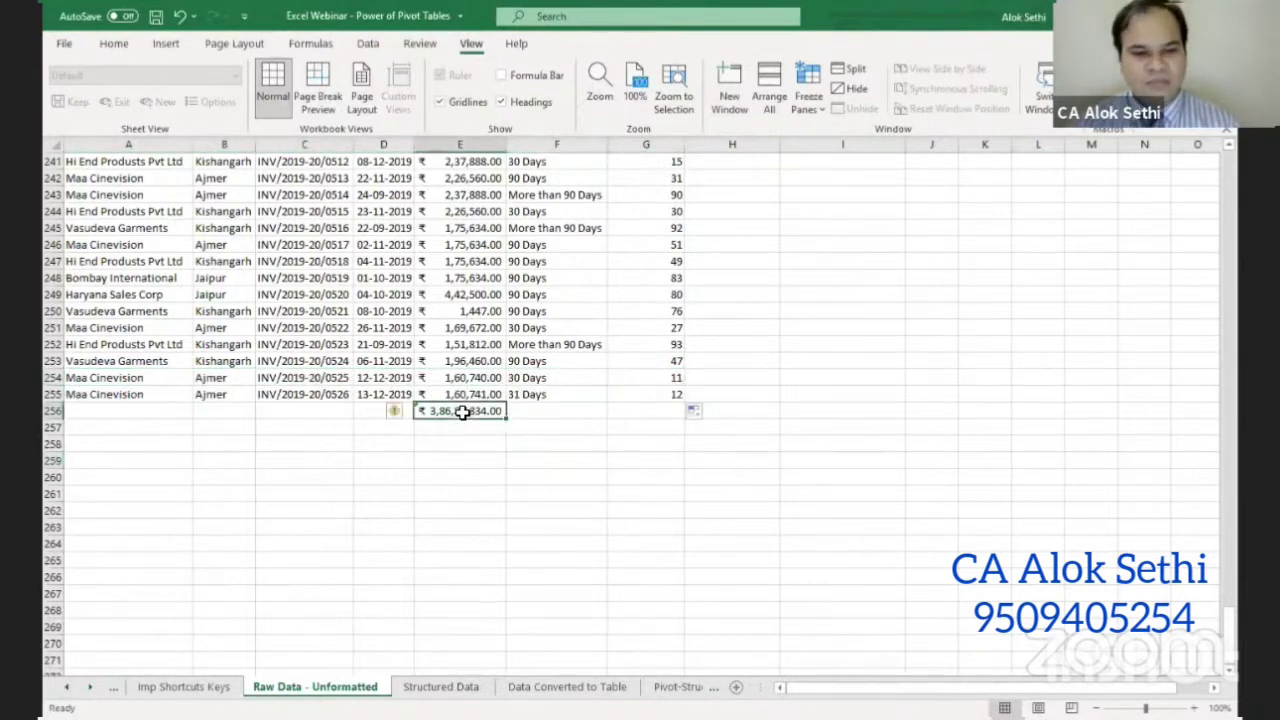
{"action": "double_click", "coordinate": [465, 411]}
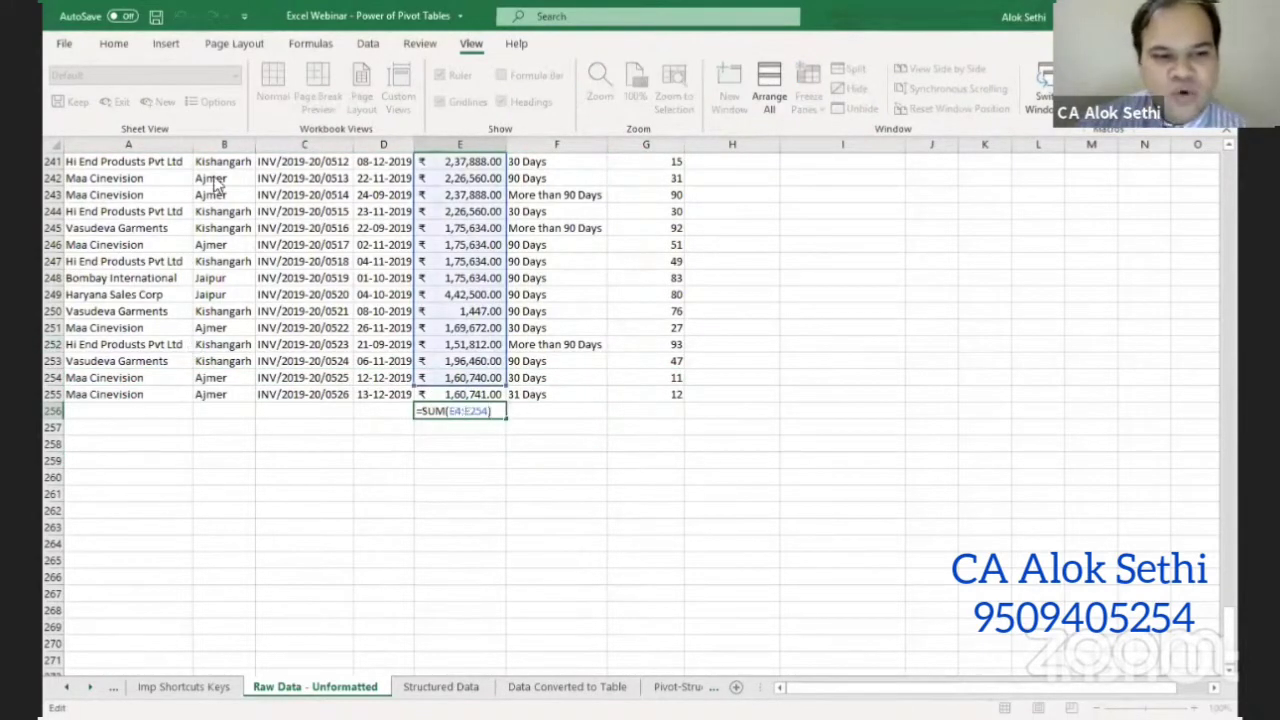
{"action": "left_click", "coordinate": [337, 394]}
- Insert four blank rows above the total row 256
{"action": "left_click", "coordinate": [52, 411]}
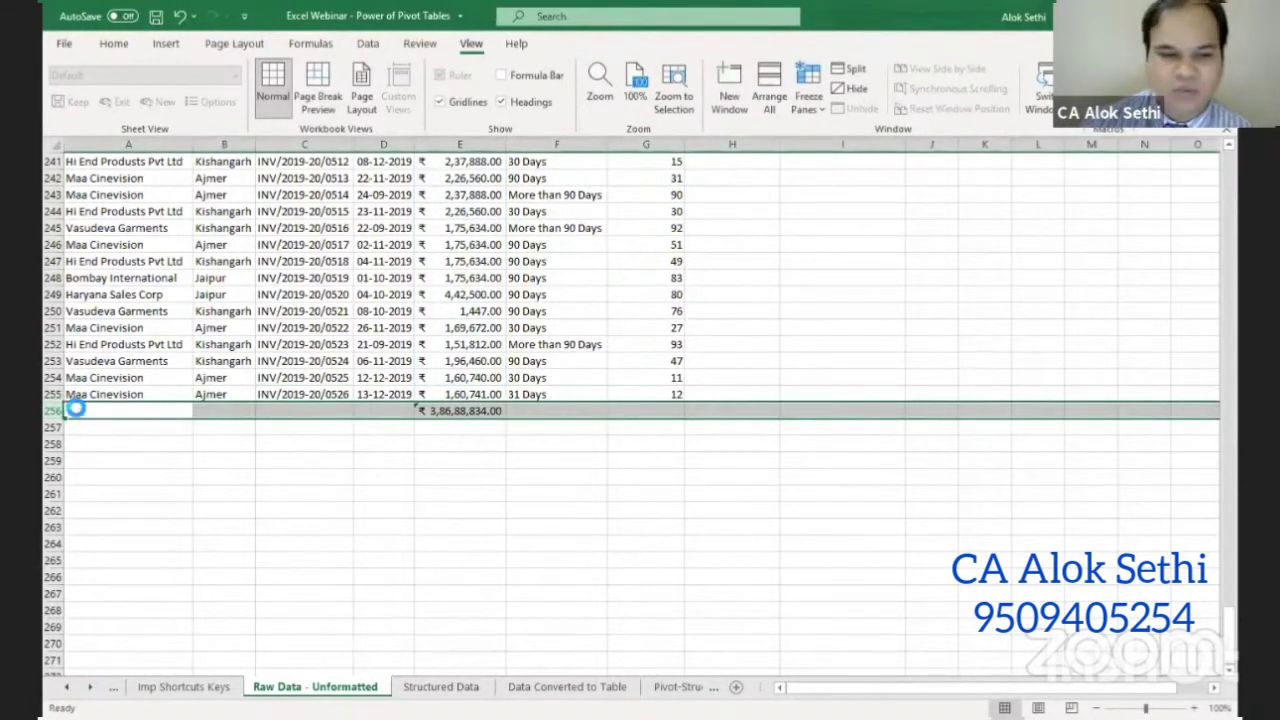
{"action": "key", "text": "ctrl+shift+plus"}
{"action": "key", "text": "ctrl+shift+plus"}
{"action": "key", "text": "ctrl+shift+plus"}
{"action": "key", "text": "ctrl+shift+plus"}
- Fill the last invoice row, A255:G255, down to row 258 to add three more invoices
{"action": "left_click", "coordinate": [74, 408]}
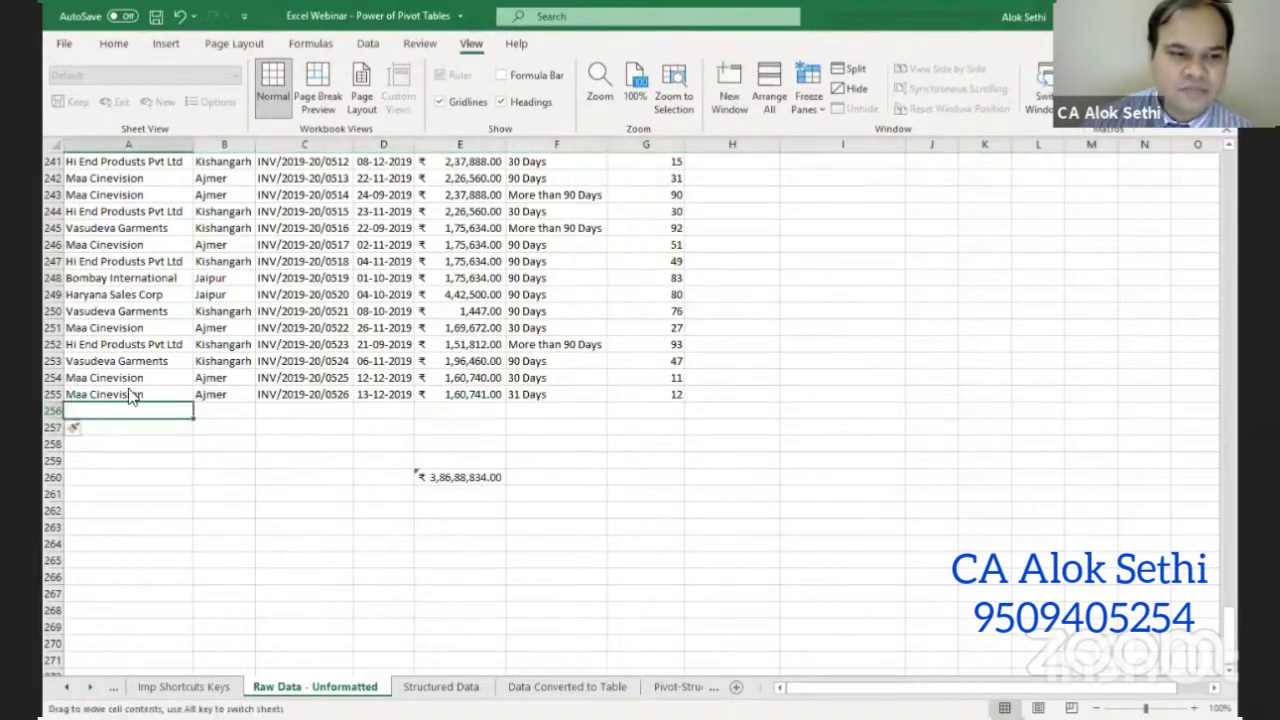
{"action": "left_click", "coordinate": [572, 396], "text": "shift"}
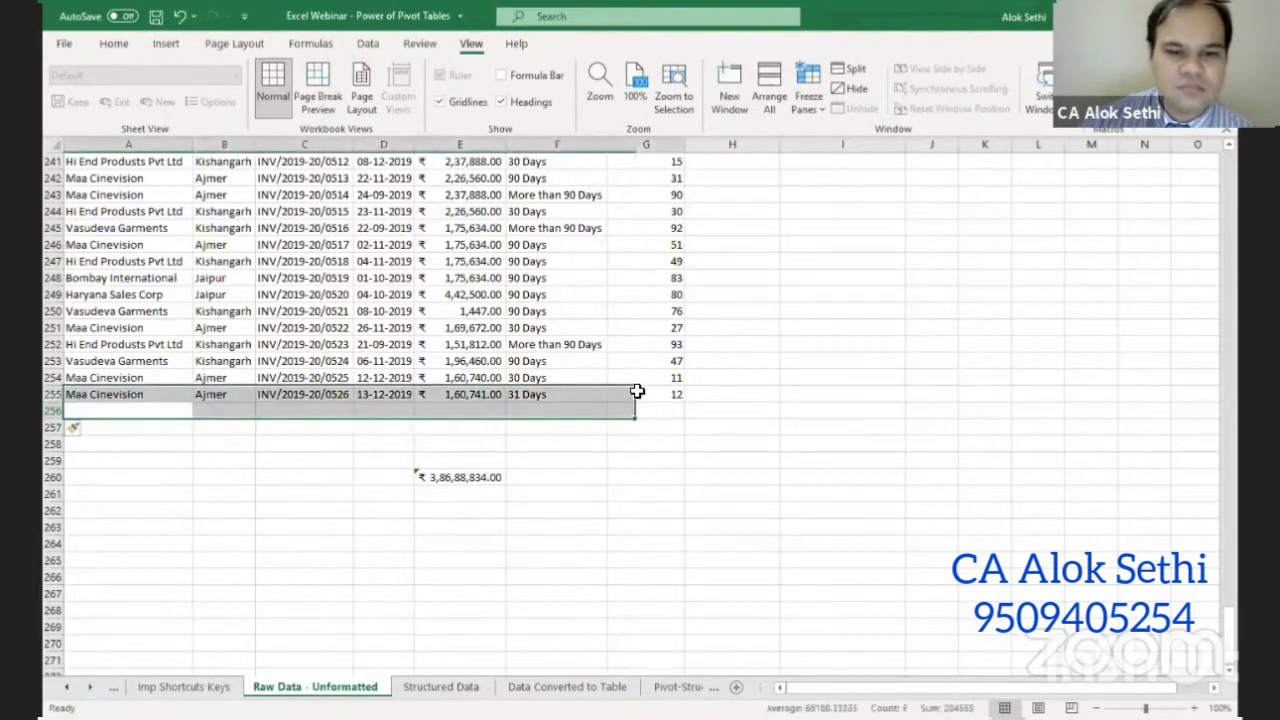
{"action": "left_click", "coordinate": [594, 437]}
{"action": "left_click_drag", "start_coordinate": [189, 394], "coordinate": [674, 397]}
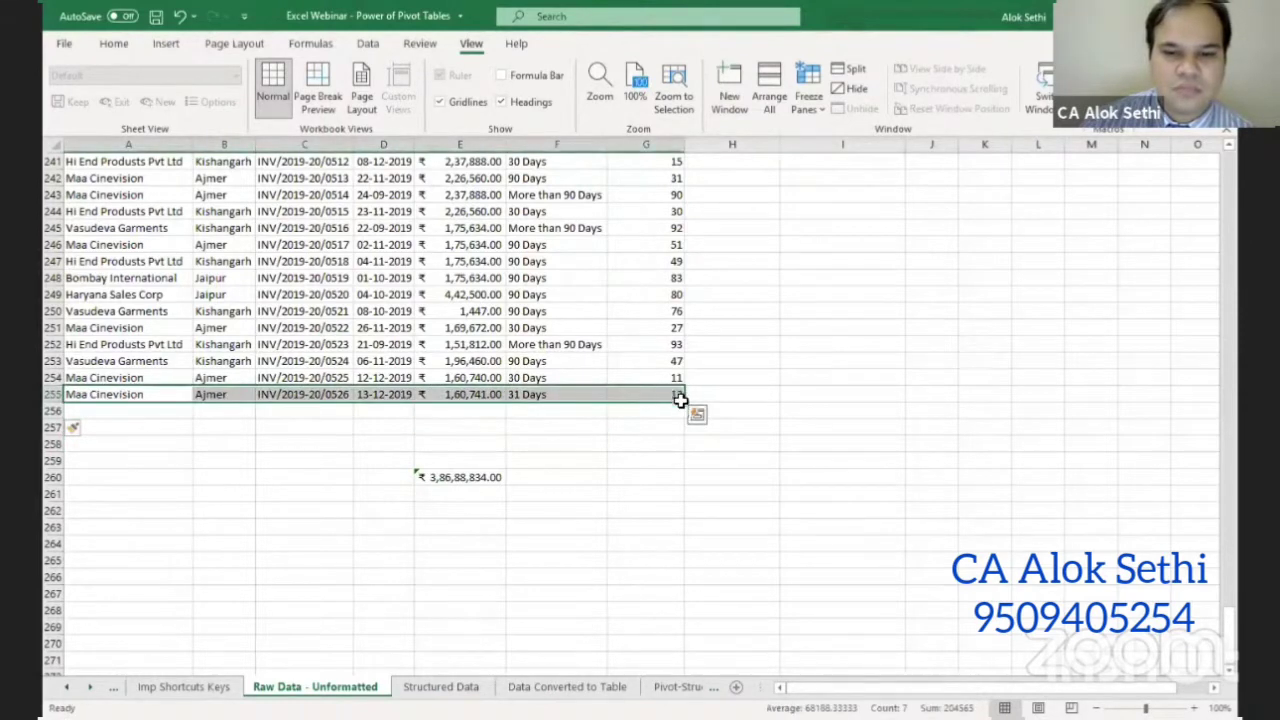
{"action": "left_click_drag", "start_coordinate": [684, 440], "coordinate": [684, 444]}
- Inspect which rows the SUM formula in E260 covers
{"action": "left_click", "coordinate": [451, 491]}
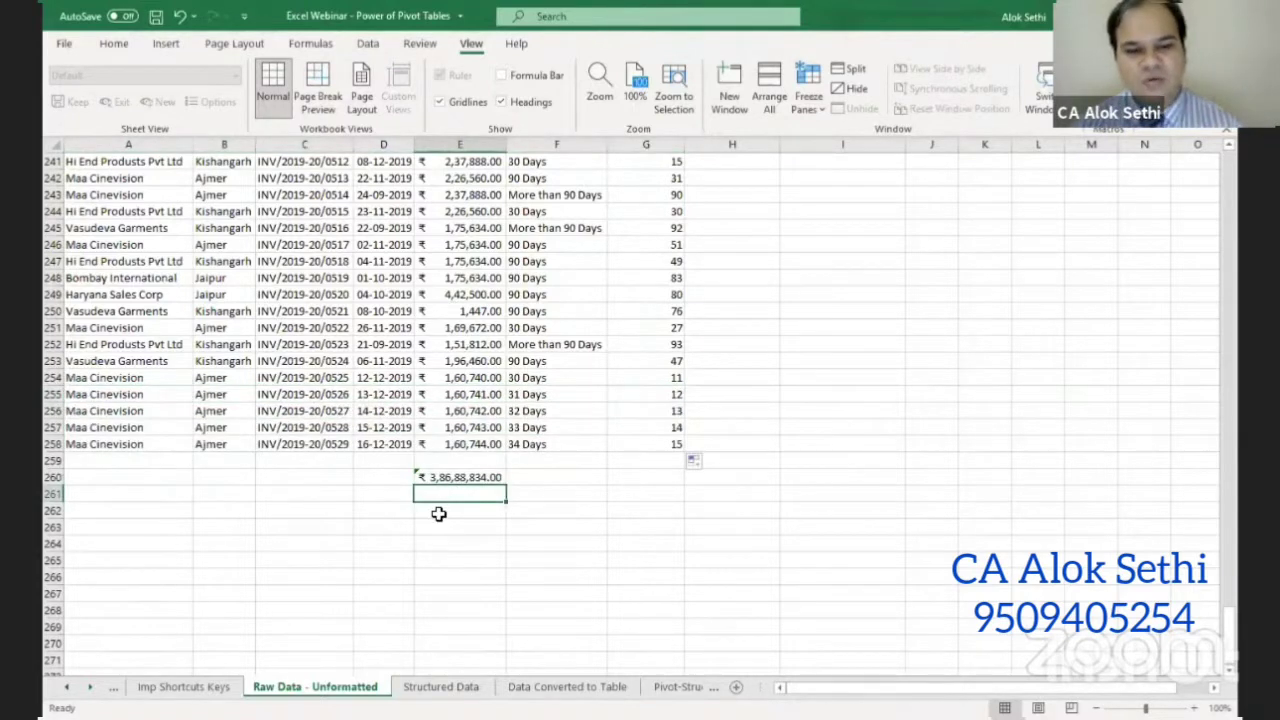
{"action": "key", "text": "Up"}
{"action": "key", "text": "F2"}
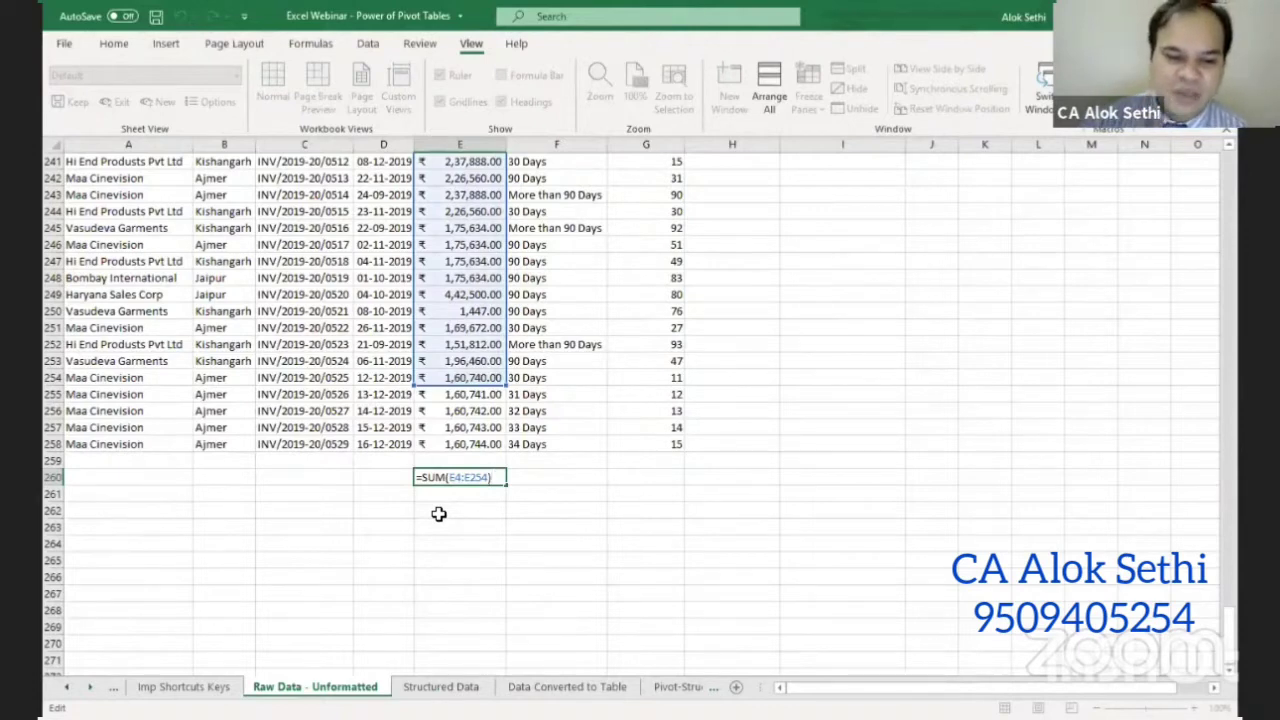
- On the Structured Data sheet, insert five blank rows above the table's total in row 255
{"action": "left_click", "coordinate": [430, 686]}
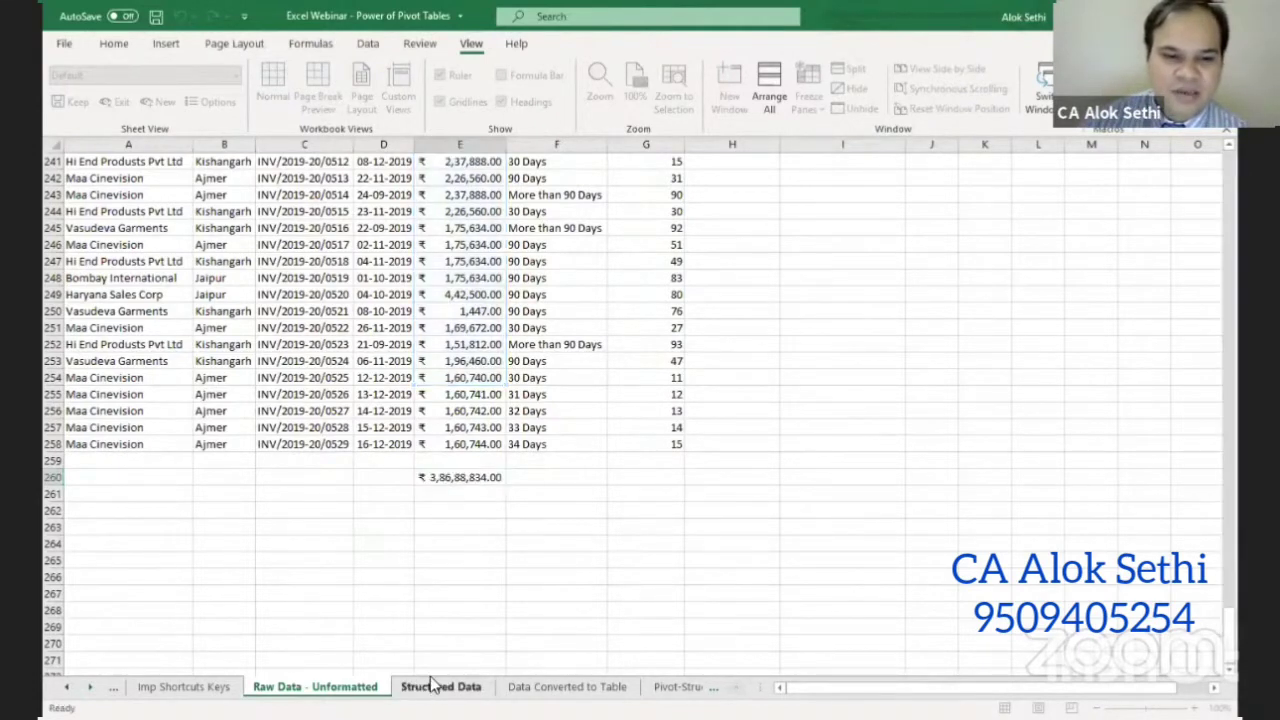
{"action": "left_click", "coordinate": [50, 644]}
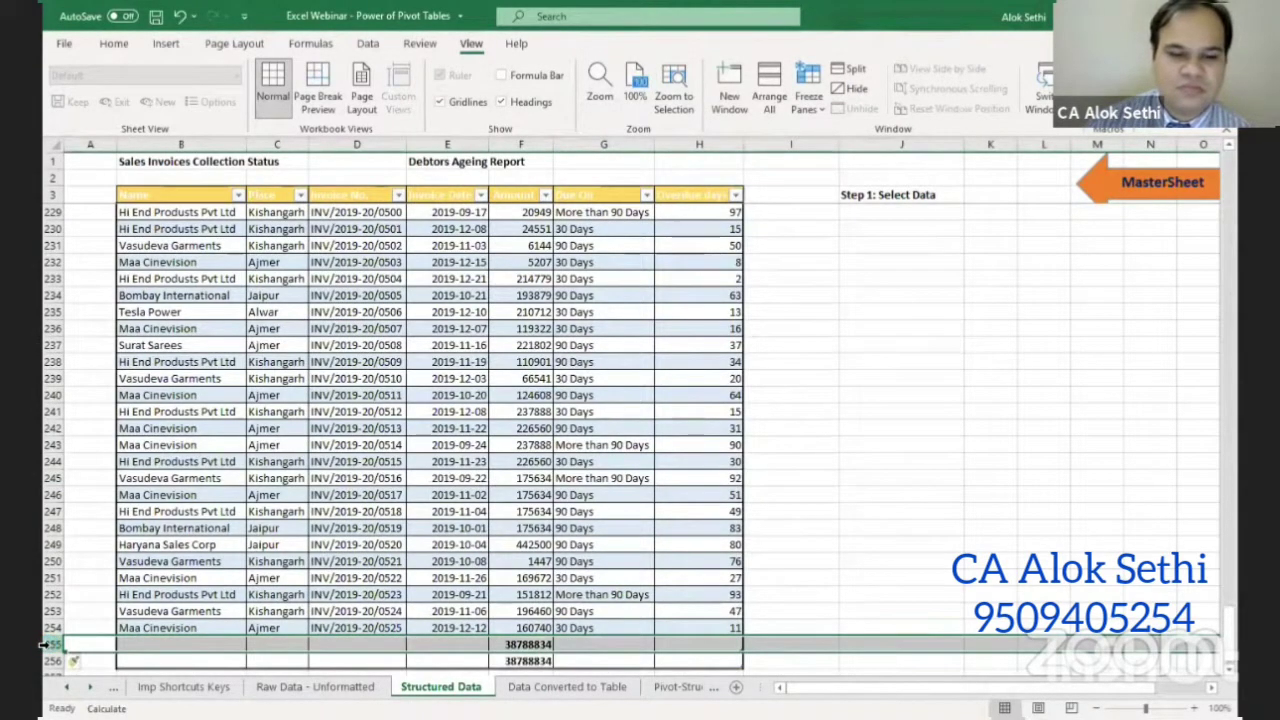
{"action": "key", "text": "ctrl+shift+plus"}
{"action": "scroll", "coordinate": [72, 512], "scroll_direction": "down", "scroll_amount": 3}
{"action": "left_click", "coordinate": [80, 598]}
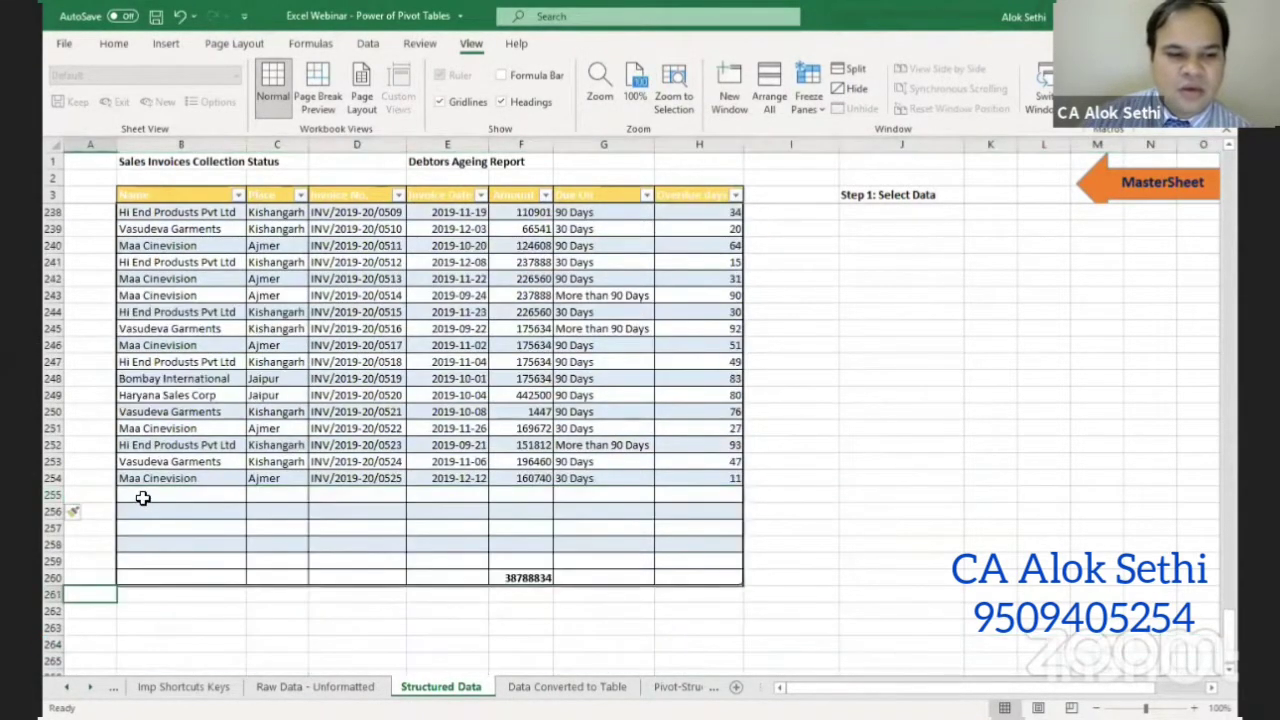
- Fill the last invoice row, B254:H254, down to row 258 and compare the table's total with the one on Raw Data - Unformatted
{"action": "left_click_drag", "start_coordinate": [152, 480], "coordinate": [741, 550]}
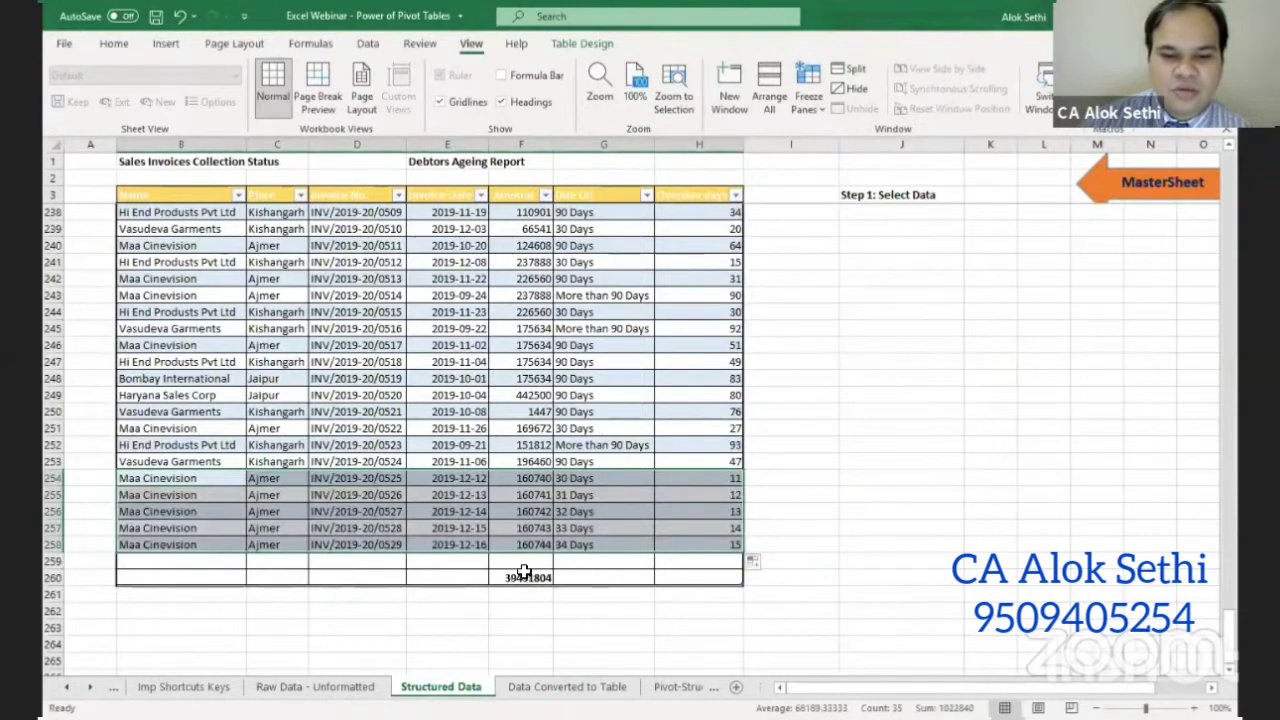
{"action": "left_click", "coordinate": [524, 574]}
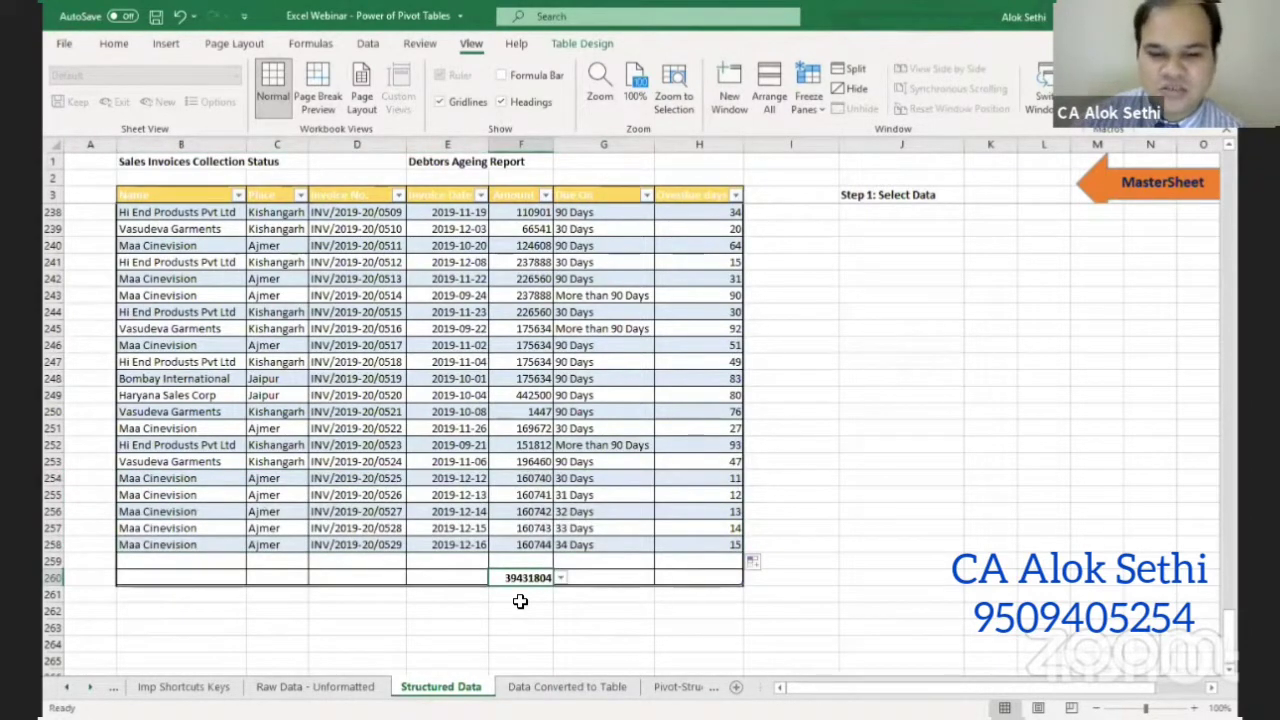
{"action": "left_click", "coordinate": [315, 687]}
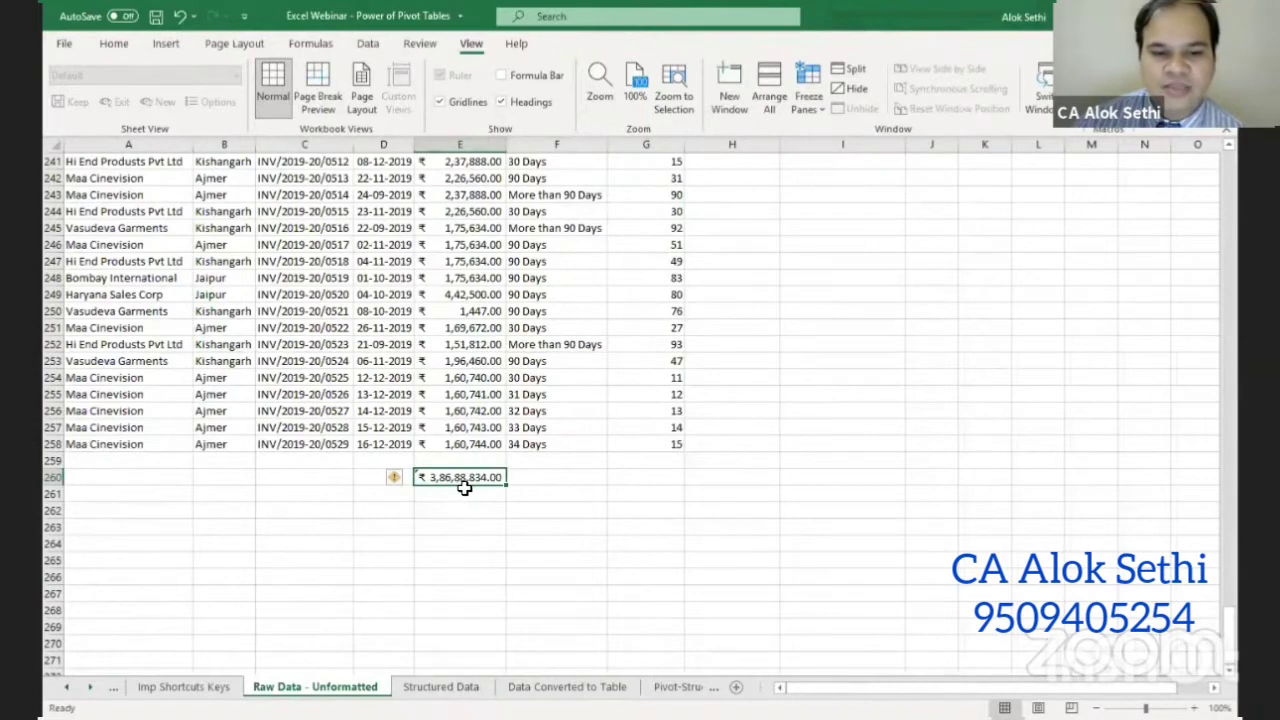
{"action": "left_click", "coordinate": [458, 686]}
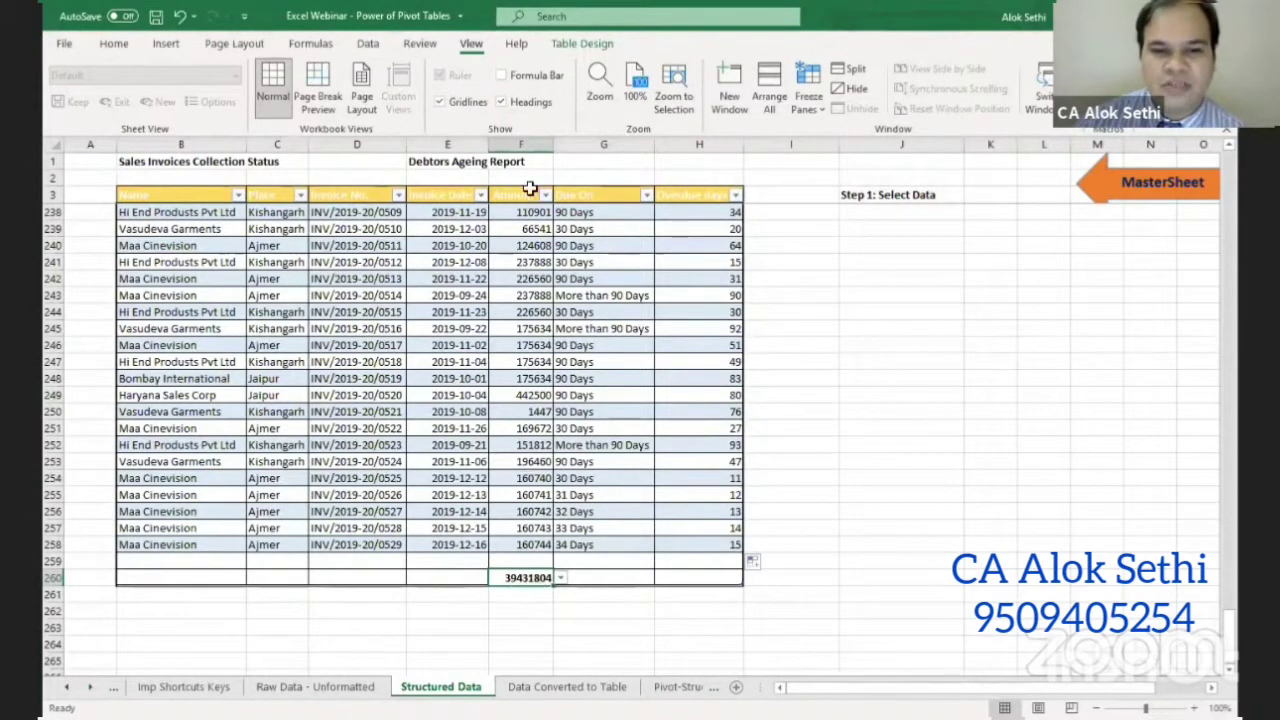
- Select the Amount column from its total in F260 up to the header
{"action": "key", "text": "shift+Up"}
{"action": "key", "text": "shift+Up"}
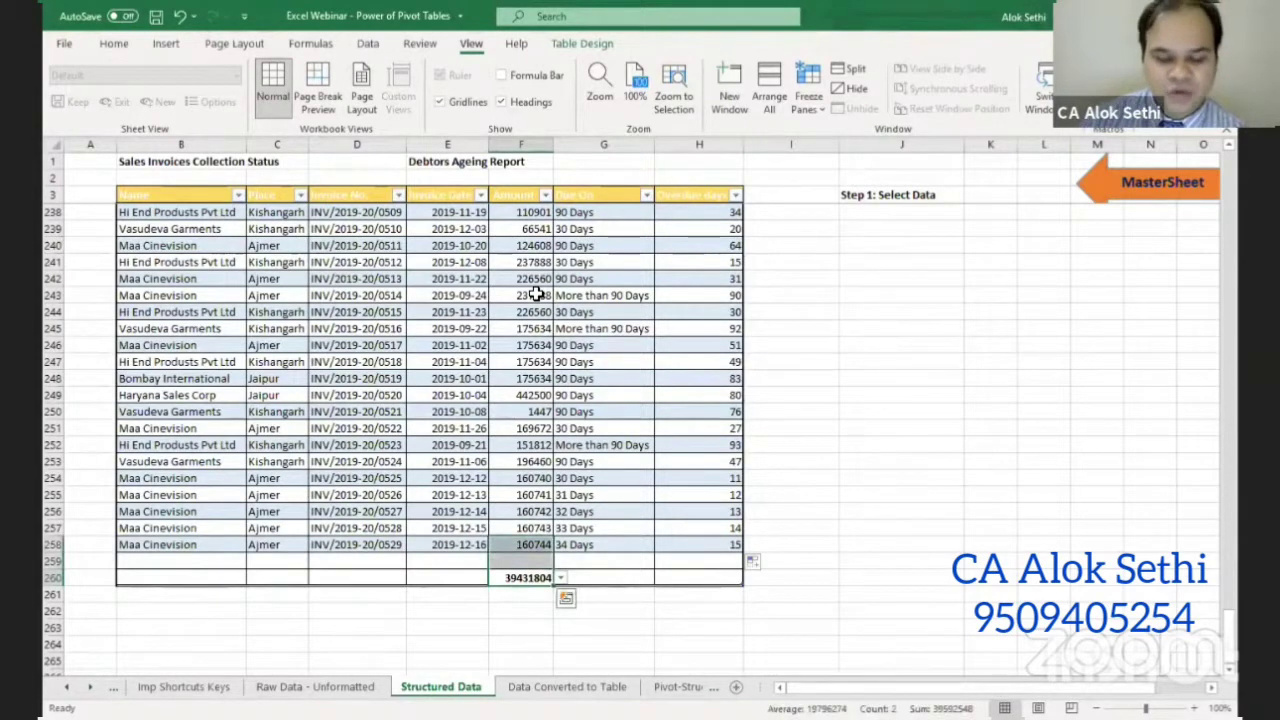
{"action": "key", "text": "ctrl+shift+Up"}
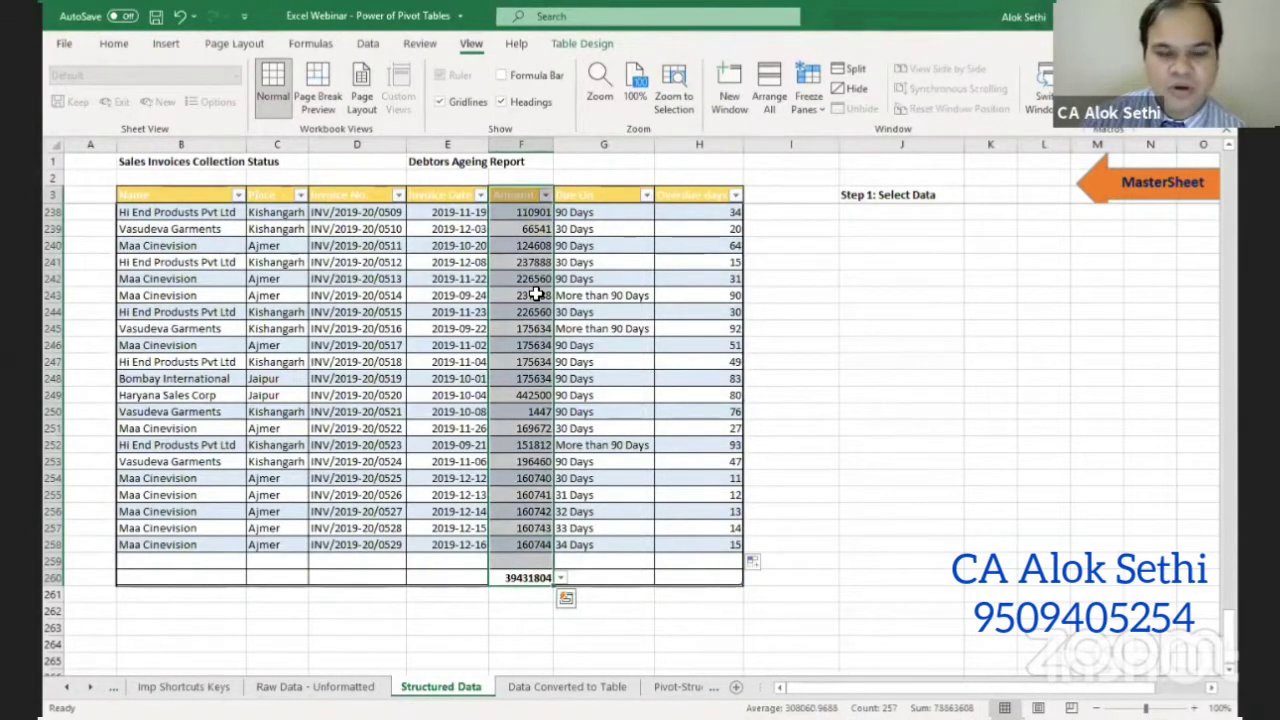
{"action": "key", "text": "Escape"}
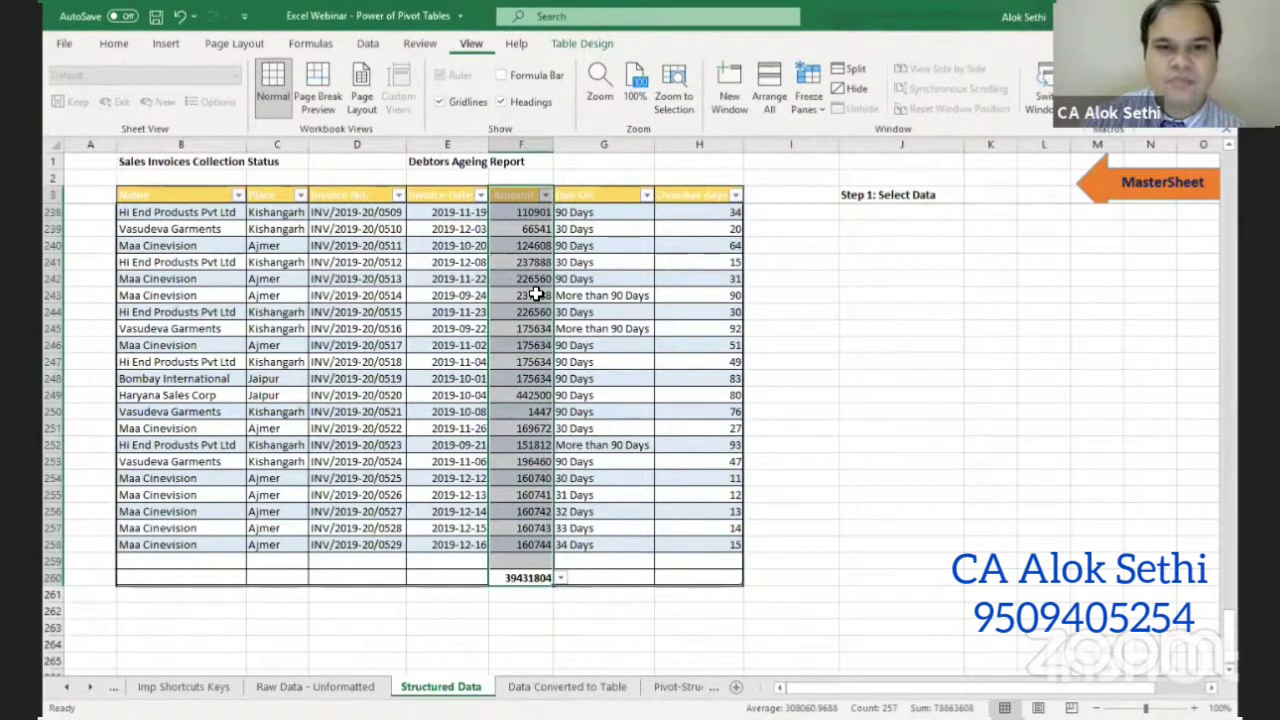
{"action": "key", "text": "alt+h"}
{"action": "key", "text": "n"}
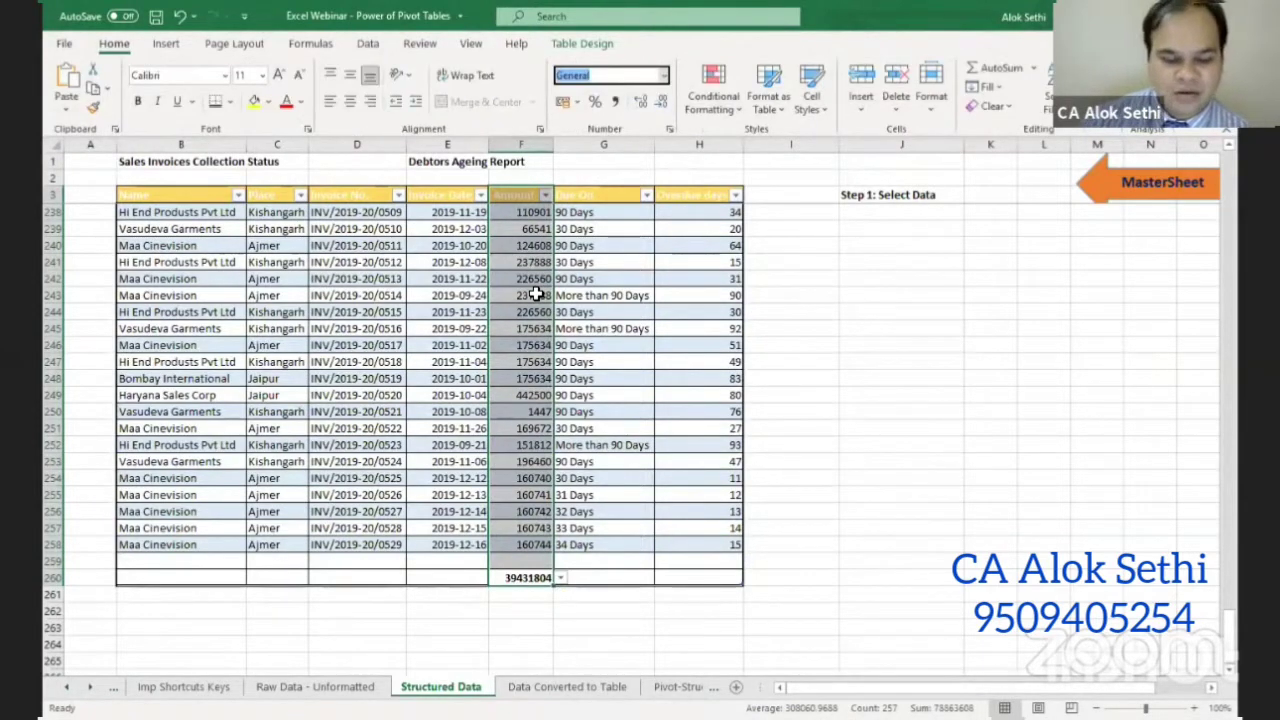
{"action": "type", "text": "N"}
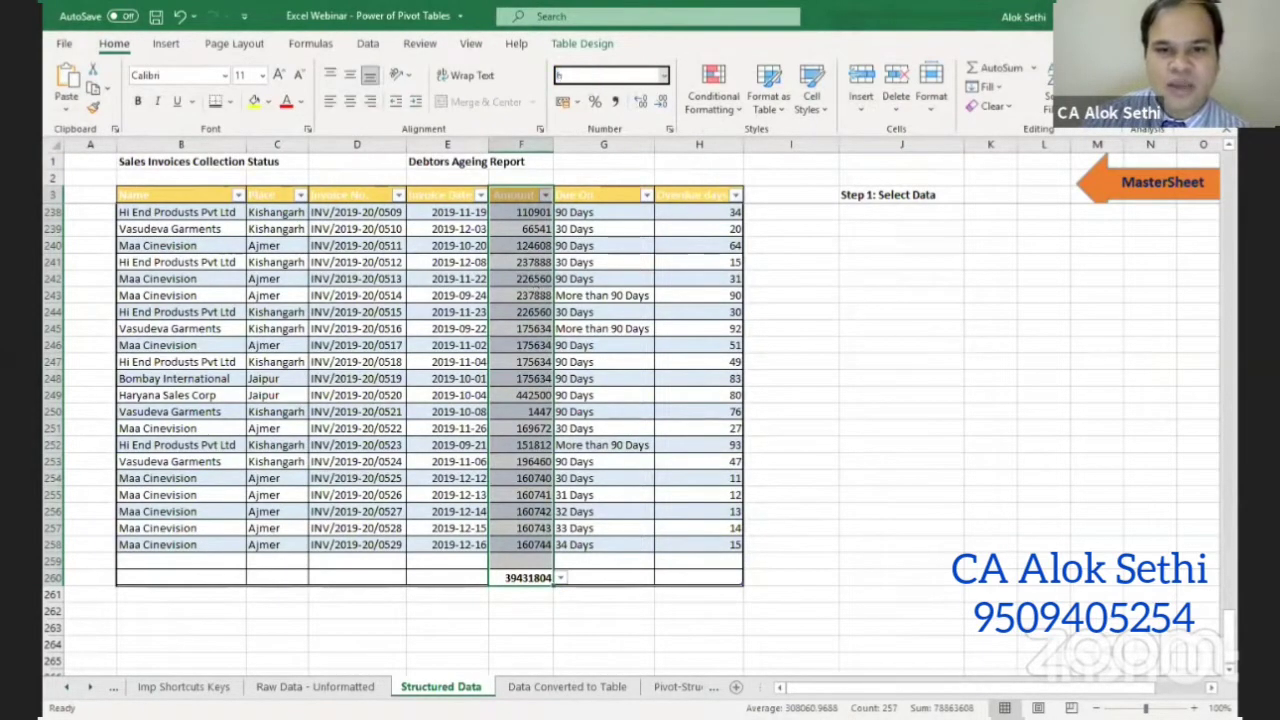
{"action": "key", "text": "Escape"}
- Apply comma style to the selected amounts and widen column F to fit its values
{"action": "key", "text": "alt+h"}
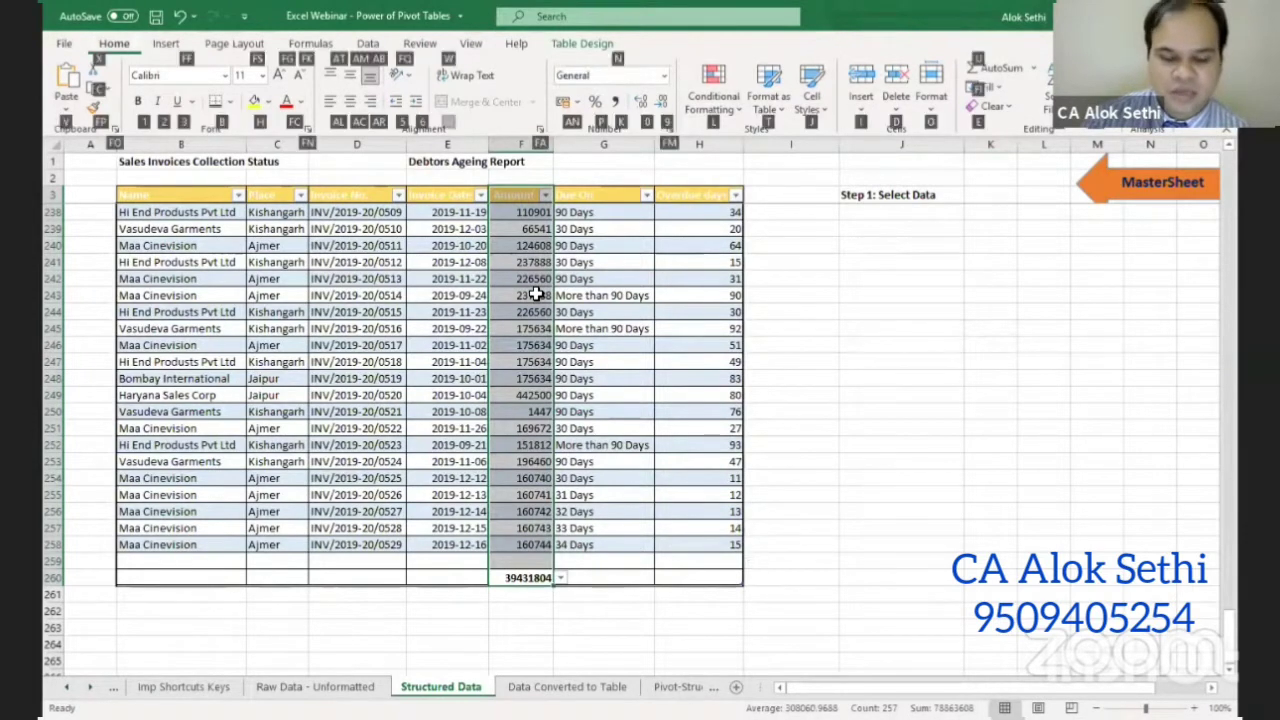
{"action": "key", "text": "k"}
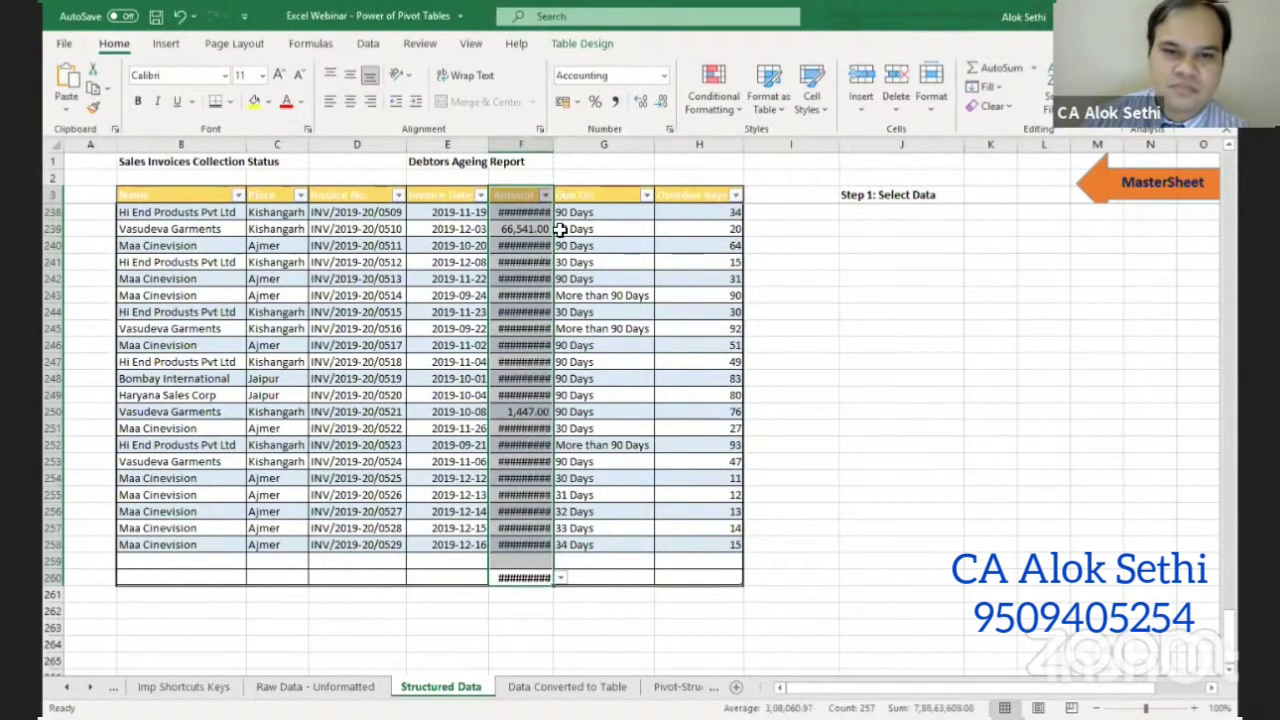
{"action": "double_click", "coordinate": [561, 143]}
{"action": "left_click", "coordinate": [595, 327]}
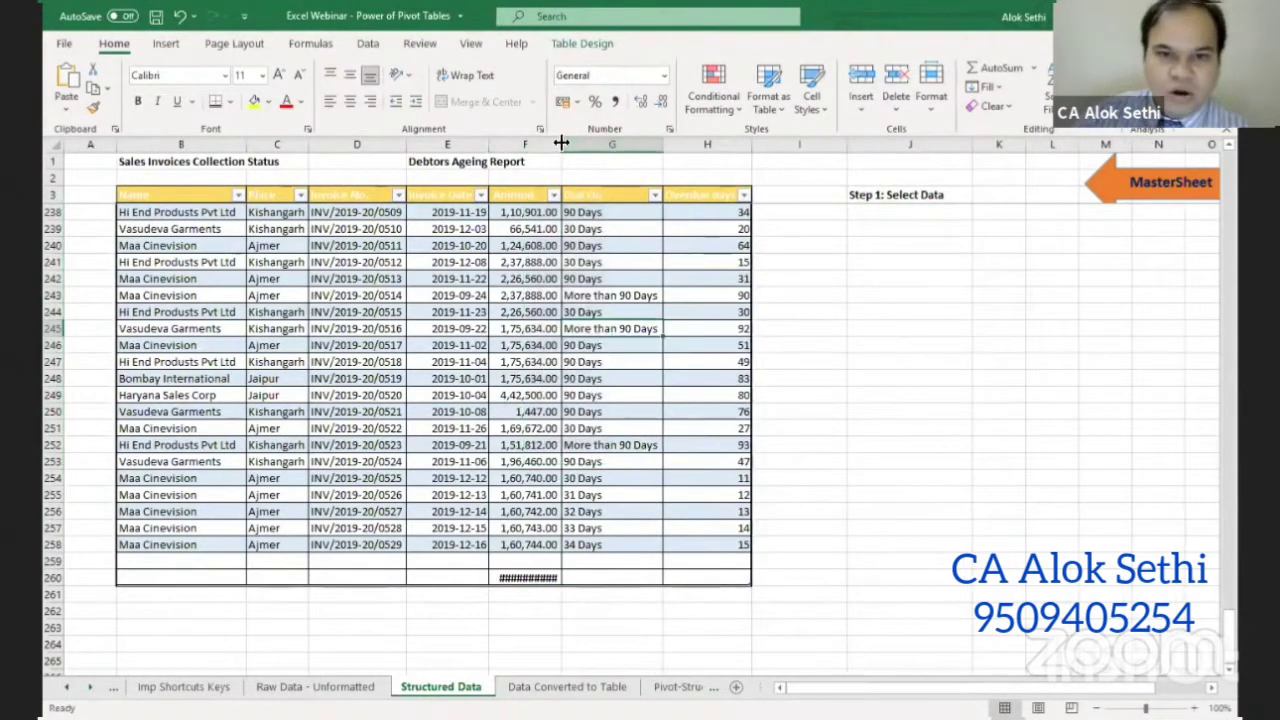
{"action": "double_click", "coordinate": [561, 143]}
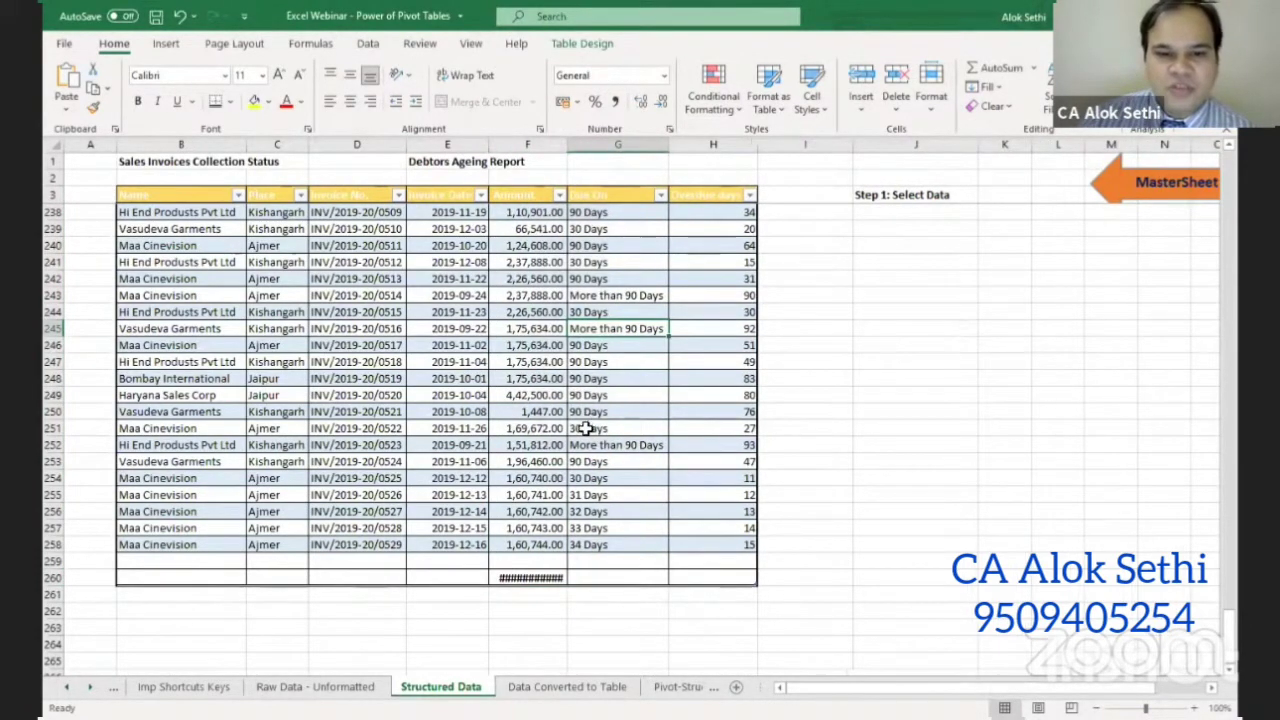
- Look over the Data Converted to Table and Pivot-Structured Data sheets, ending on Data Converted to Table
{"action": "scroll", "coordinate": [586, 427], "scroll_direction": "up", "scroll_amount": 18}
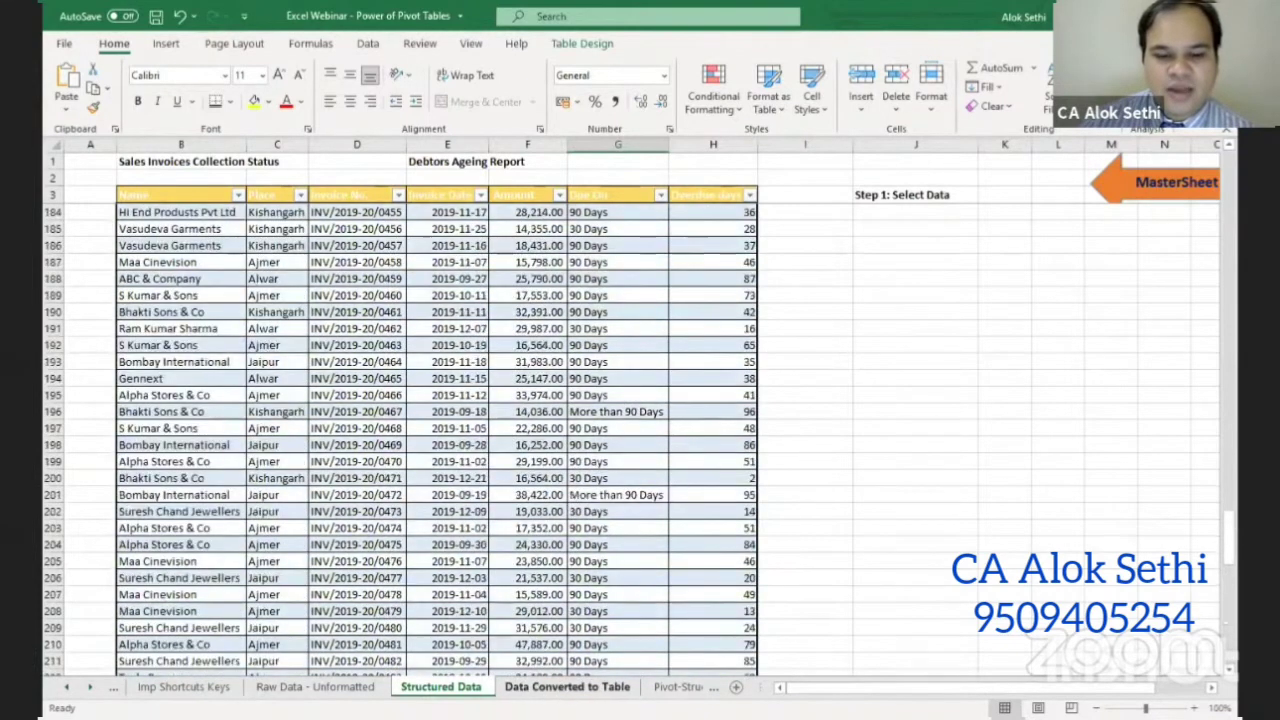
{"action": "key", "text": "ctrl+Page_Down"}
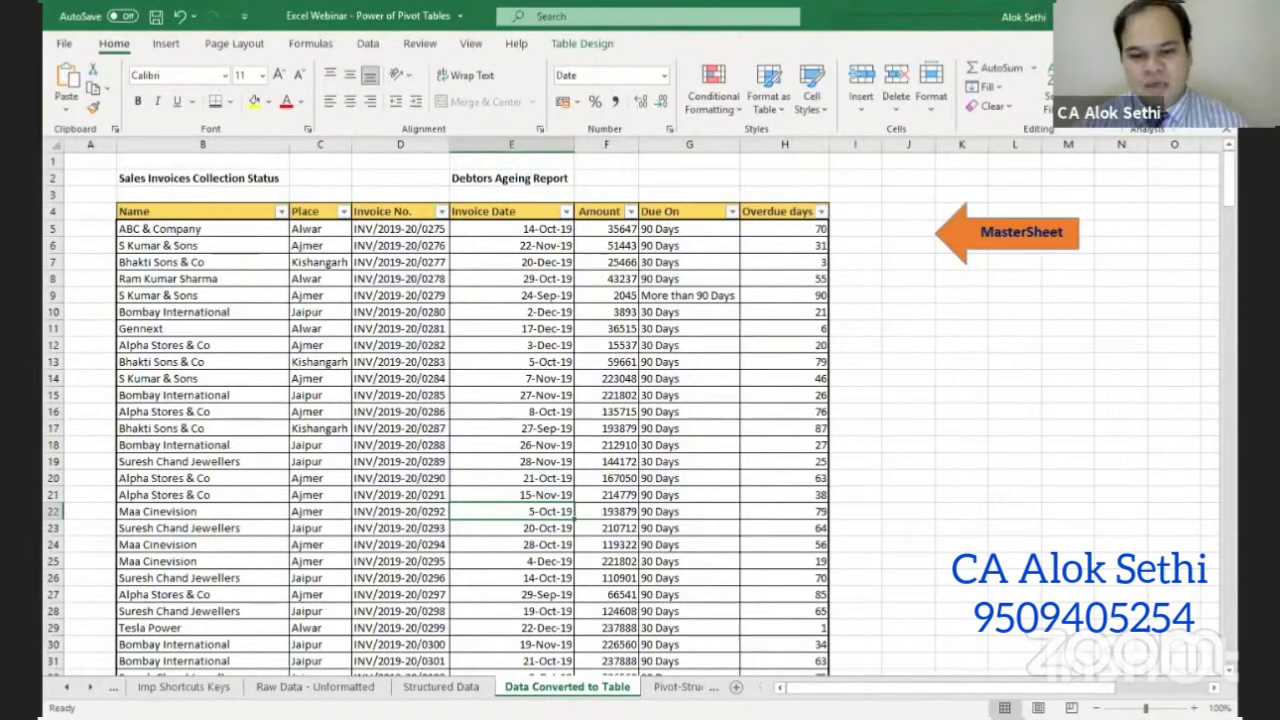
{"action": "key", "text": "ctrl+Page_Down"}
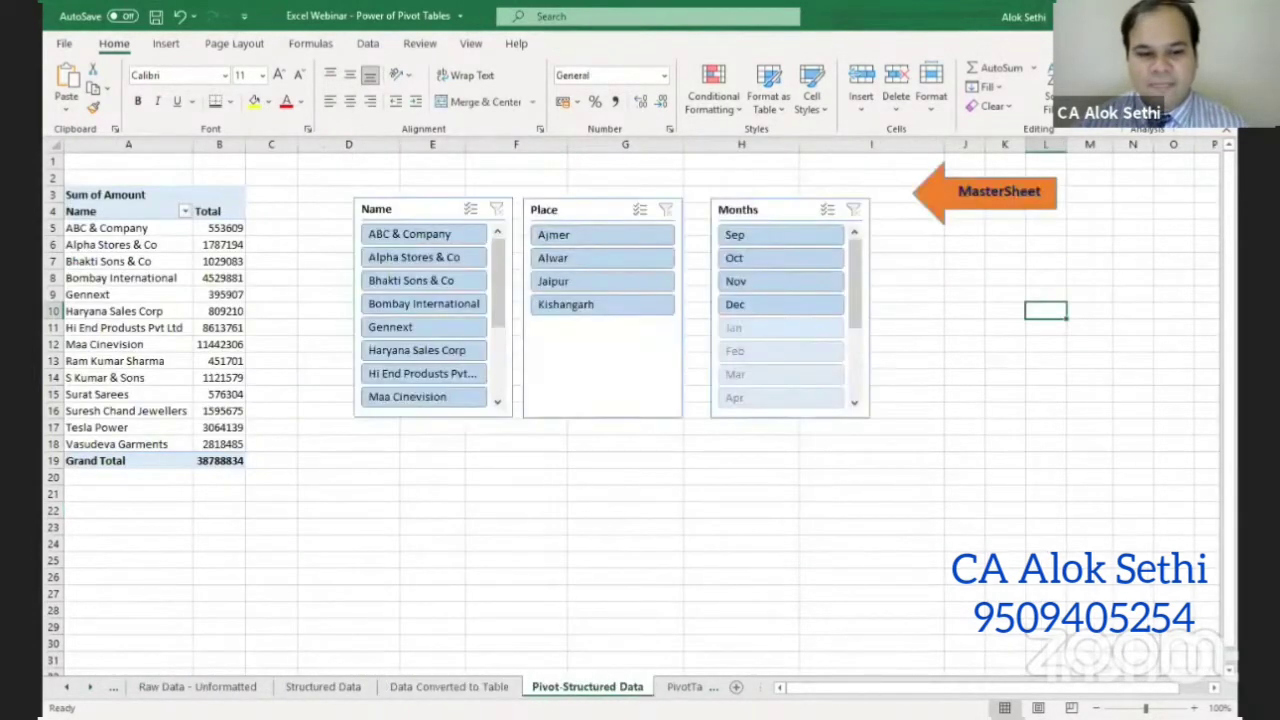
{"action": "key", "text": "ctrl+Page_Up"}
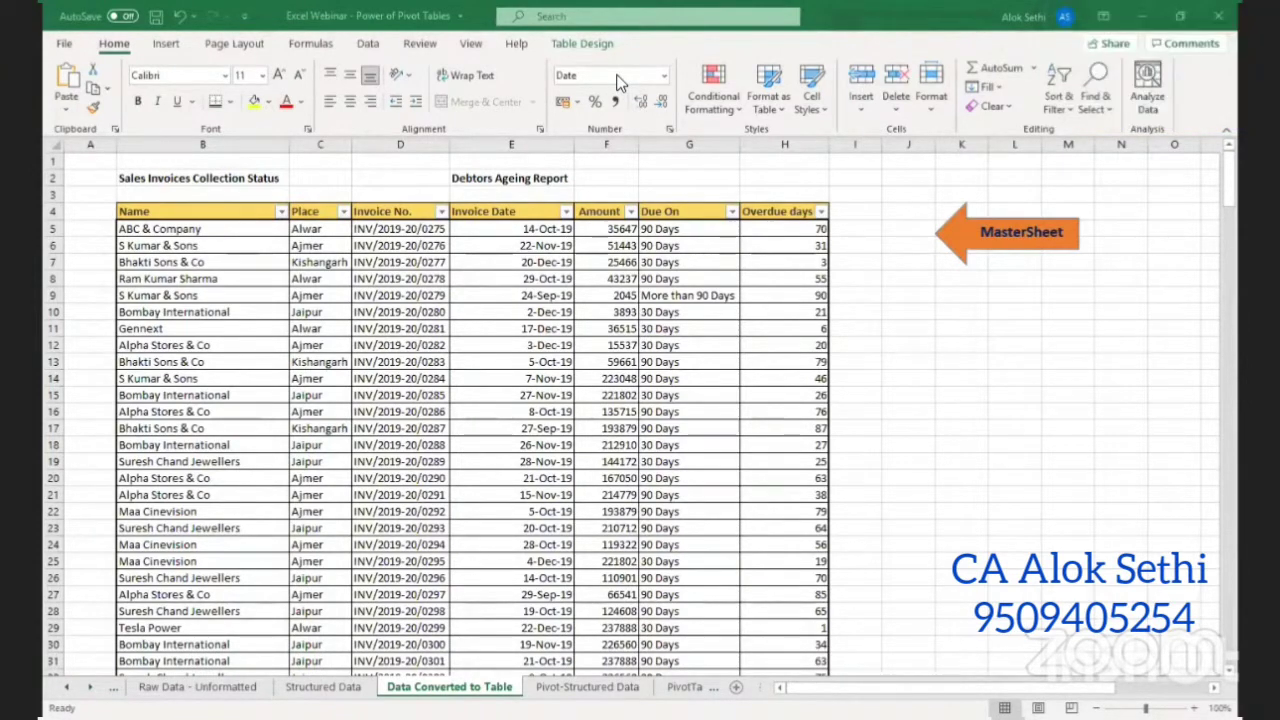
{"action": "left_click", "coordinate": [508, 283]}
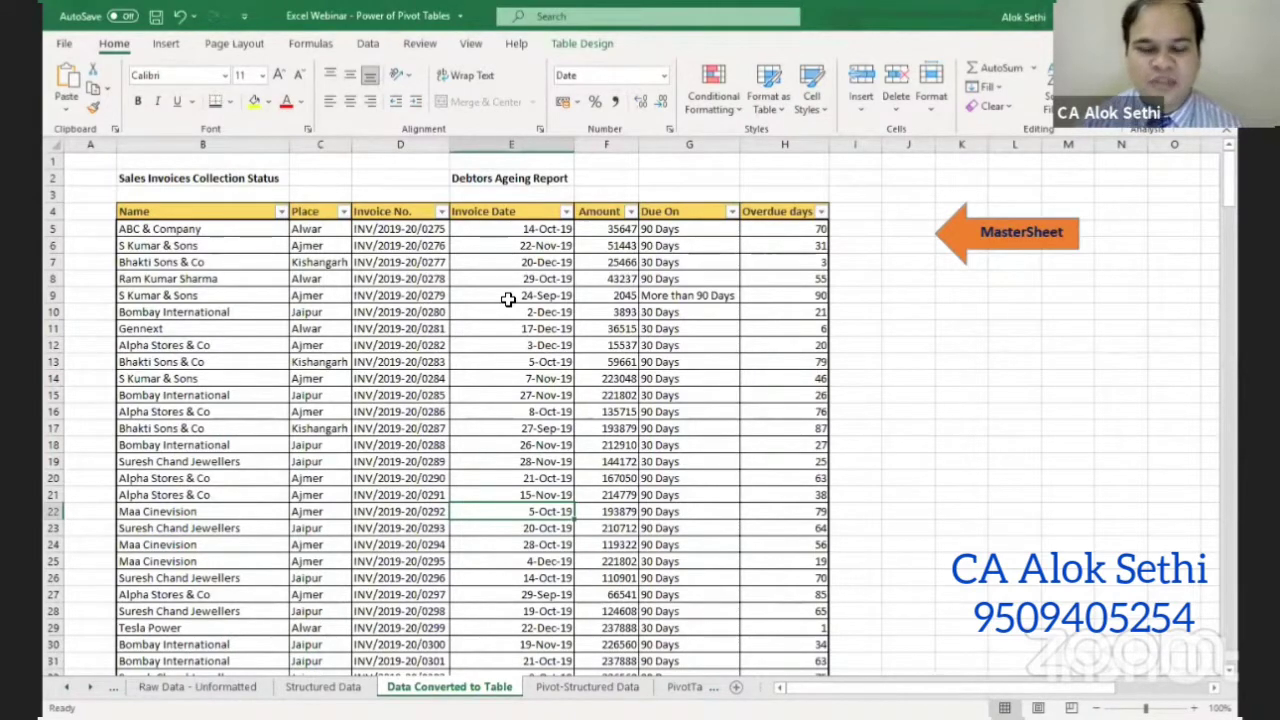
{"action": "left_click", "coordinate": [432, 263]}
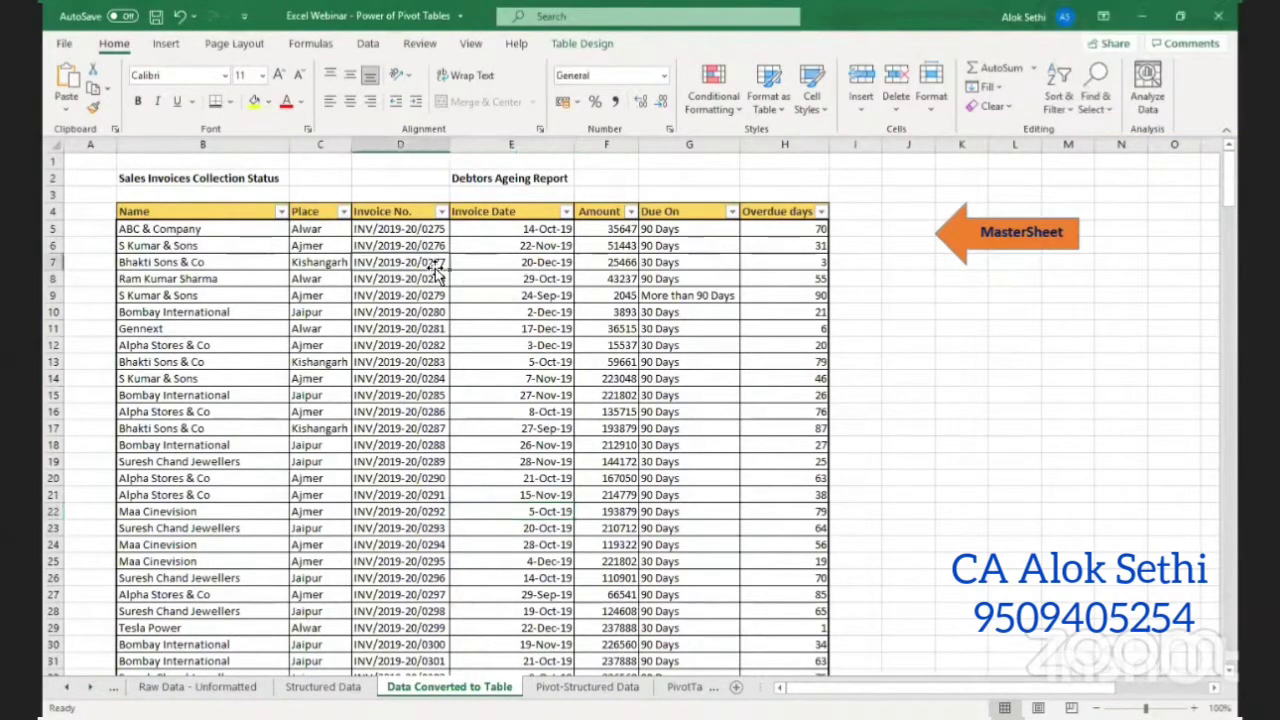
{"action": "left_click", "coordinate": [568, 690]}
{"action": "left_click", "coordinate": [449, 687]}
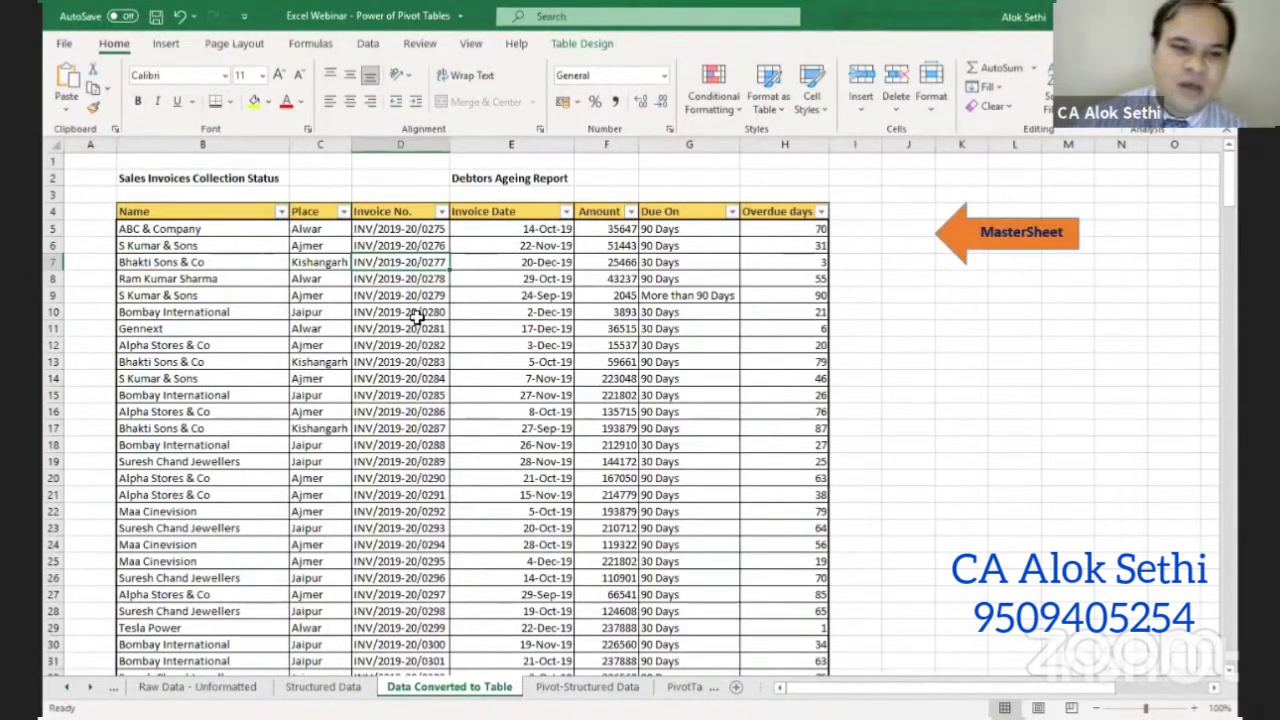
- Examine the Place column entries down the invoice rows of the Data Converted to Table sheet
{"action": "left_click", "coordinate": [320, 245]}
{"action": "left_click", "coordinate": [320, 278]}
{"action": "left_click", "coordinate": [329, 395]}
{"action": "scroll", "coordinate": [333, 507], "scroll_direction": "down", "scroll_amount": 14}
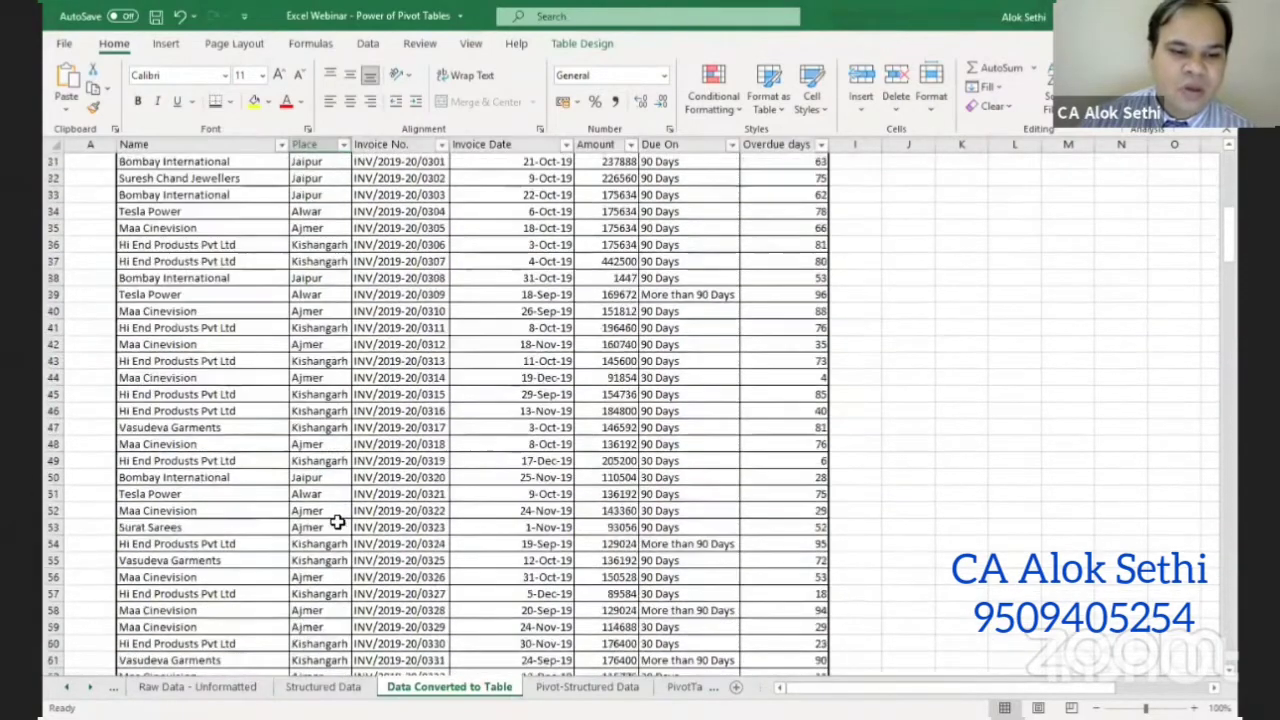
{"action": "scroll", "coordinate": [338, 522], "scroll_direction": "down", "scroll_amount": 20}
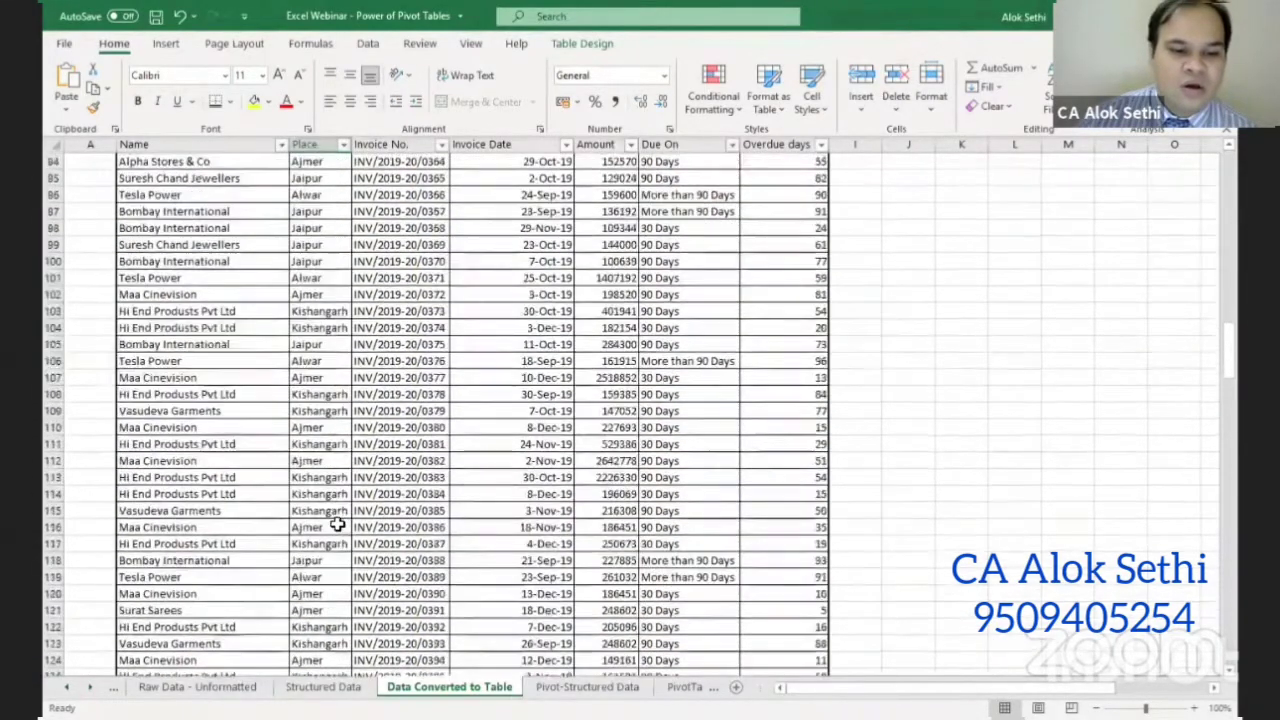
{"action": "scroll", "coordinate": [340, 530], "scroll_direction": "down", "scroll_amount": 15}
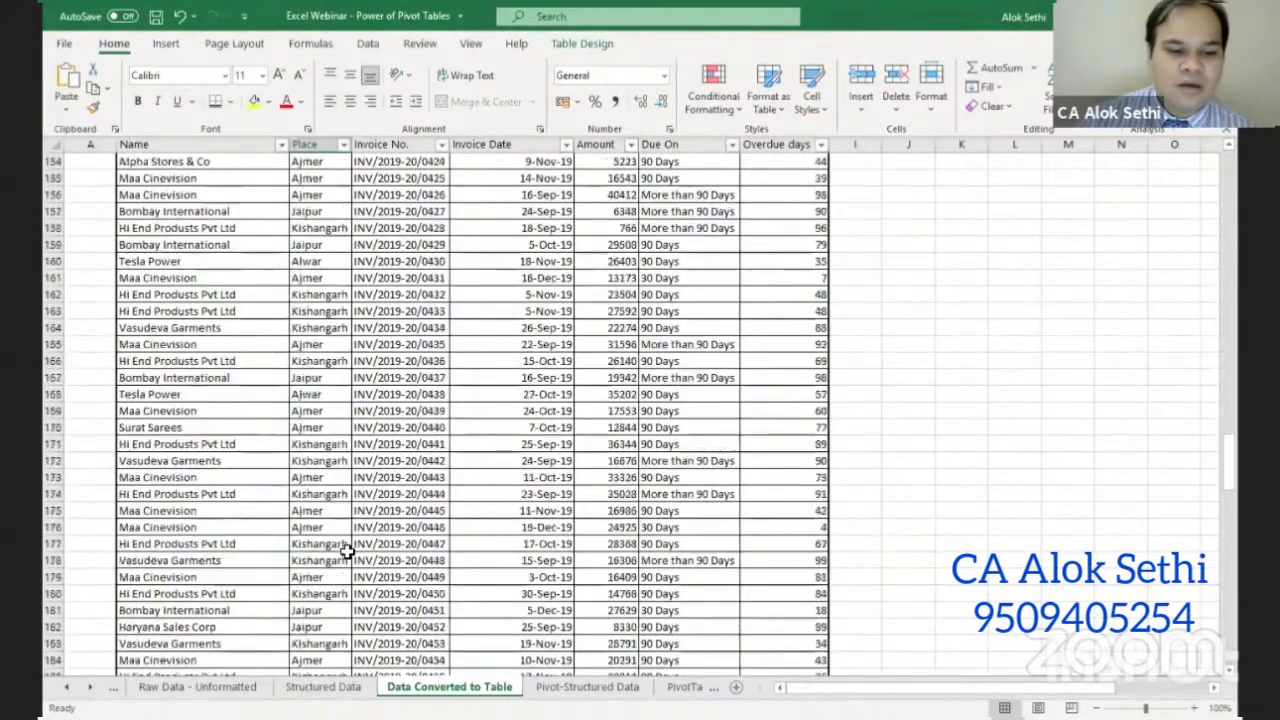
{"action": "scroll", "coordinate": [316, 605], "scroll_direction": "down", "scroll_amount": 16}
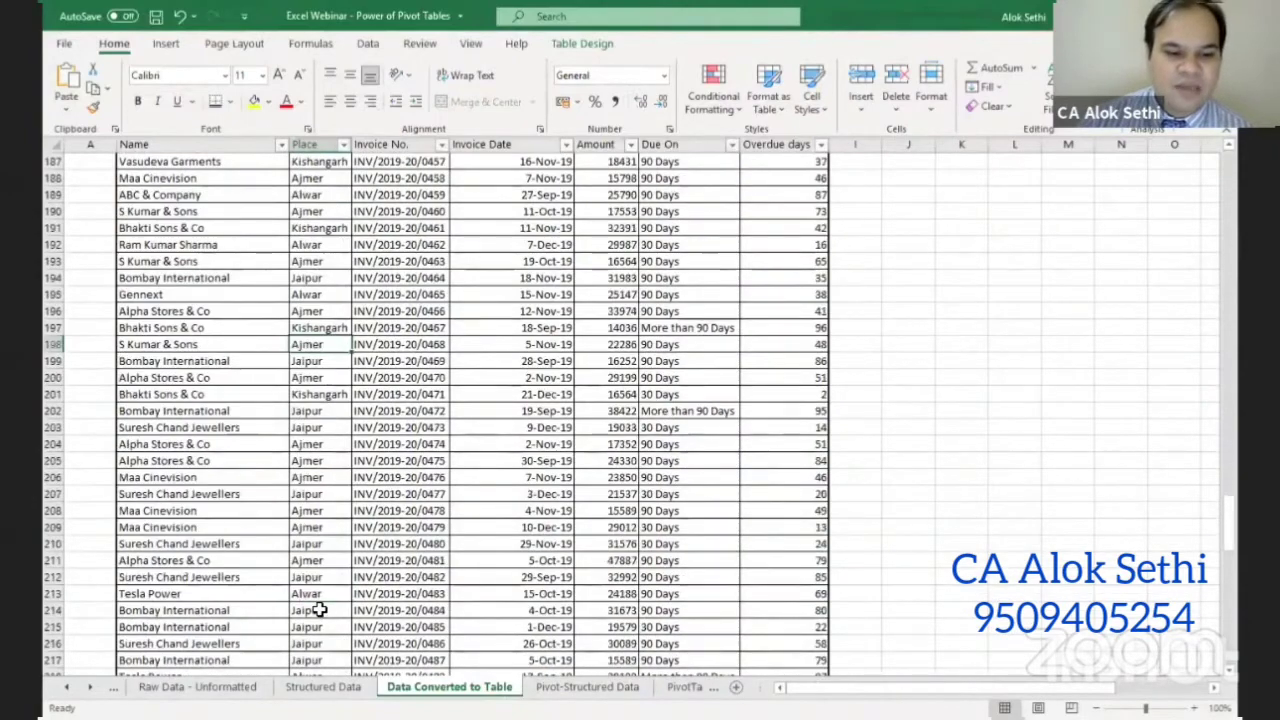
- Look back up the invoice table to its header and compare it with the Pivot-Structured Data sheet, ending on Data Converted to Table
{"action": "scroll", "coordinate": [318, 610], "scroll_direction": "down", "scroll_amount": 10}
{"action": "scroll", "coordinate": [318, 610], "scroll_direction": "up", "scroll_amount": 5}
{"action": "scroll", "coordinate": [318, 610], "scroll_direction": "up", "scroll_amount": 20}
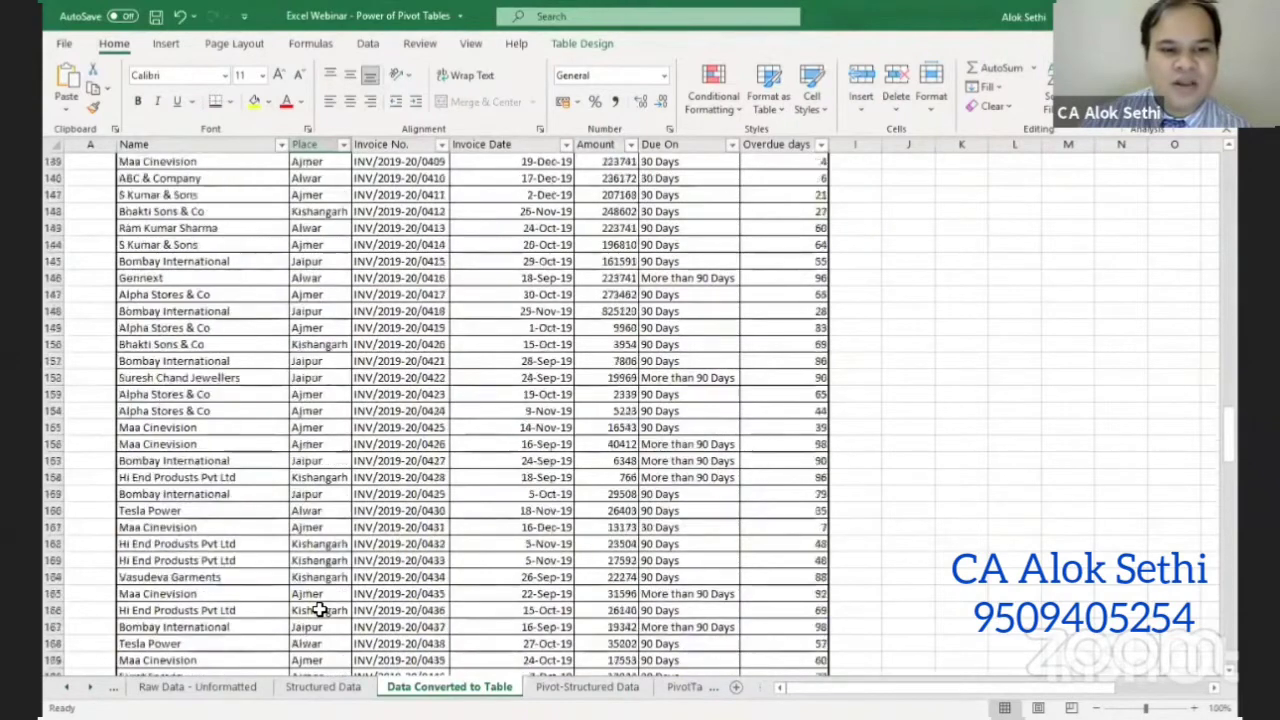
{"action": "scroll", "coordinate": [318, 610], "scroll_direction": "up", "scroll_amount": 20}
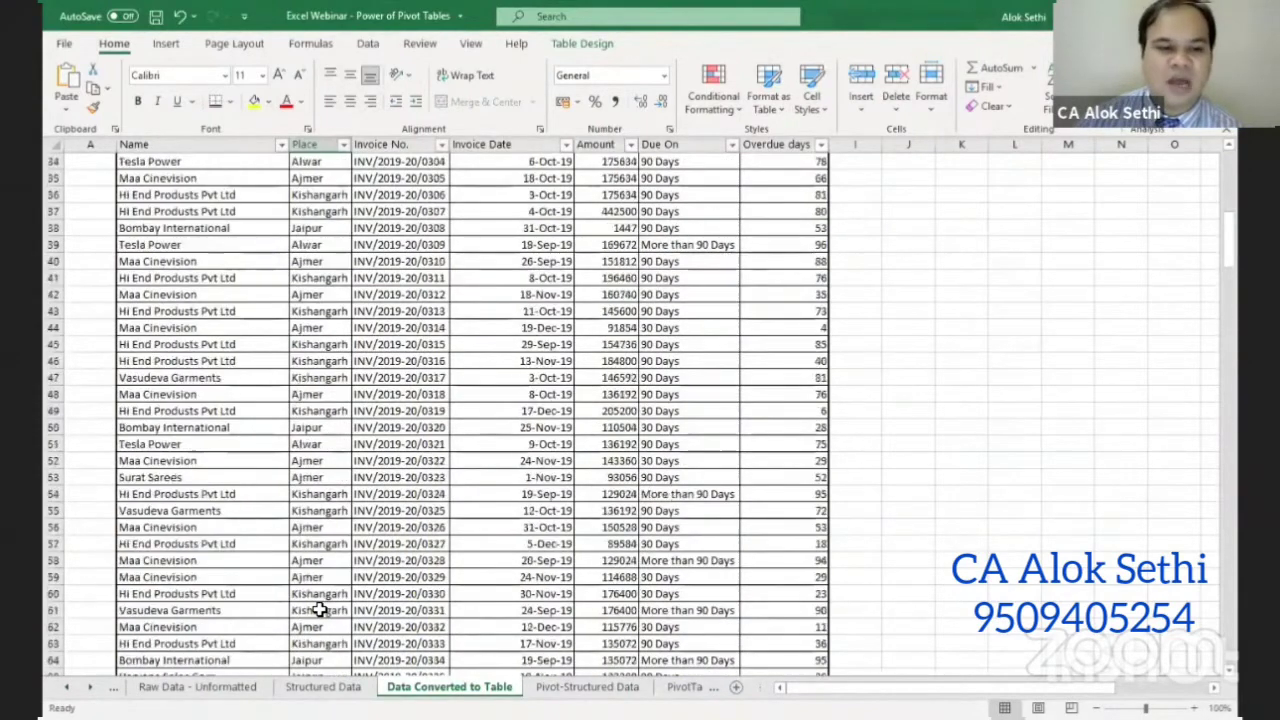
{"action": "scroll", "coordinate": [318, 610], "scroll_direction": "up", "scroll_amount": 1}
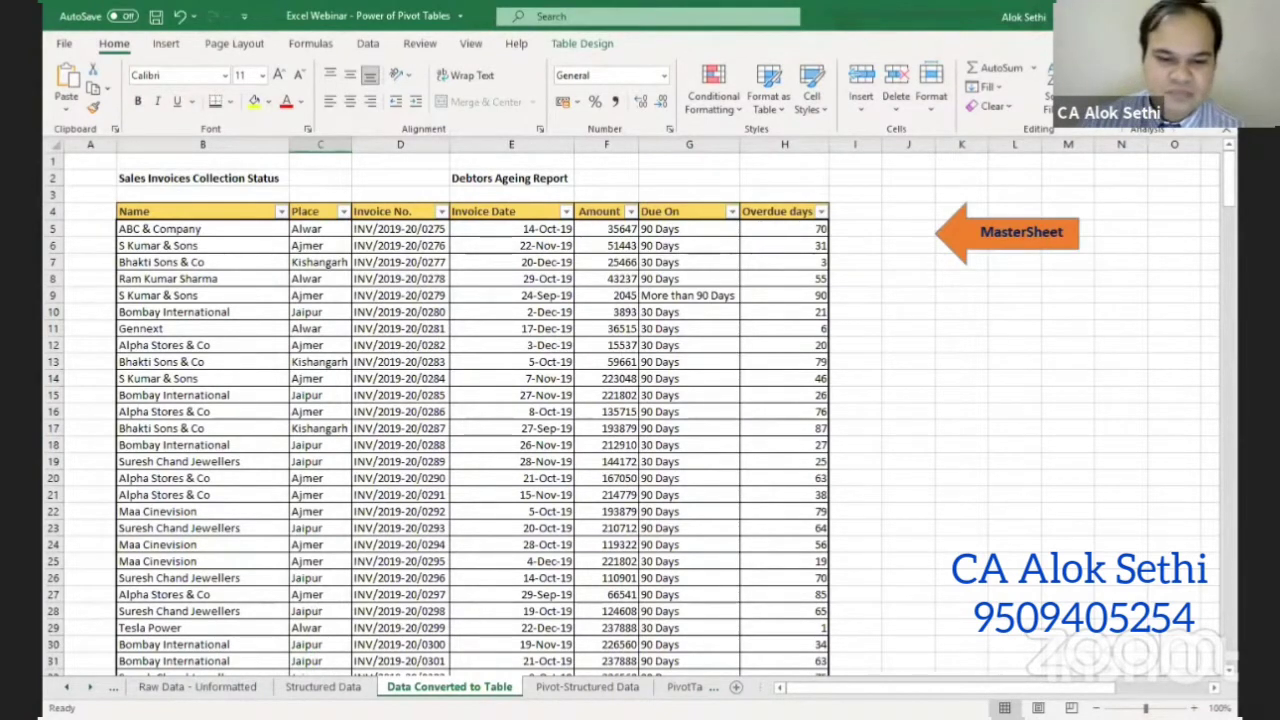
{"action": "left_click", "coordinate": [587, 687]}
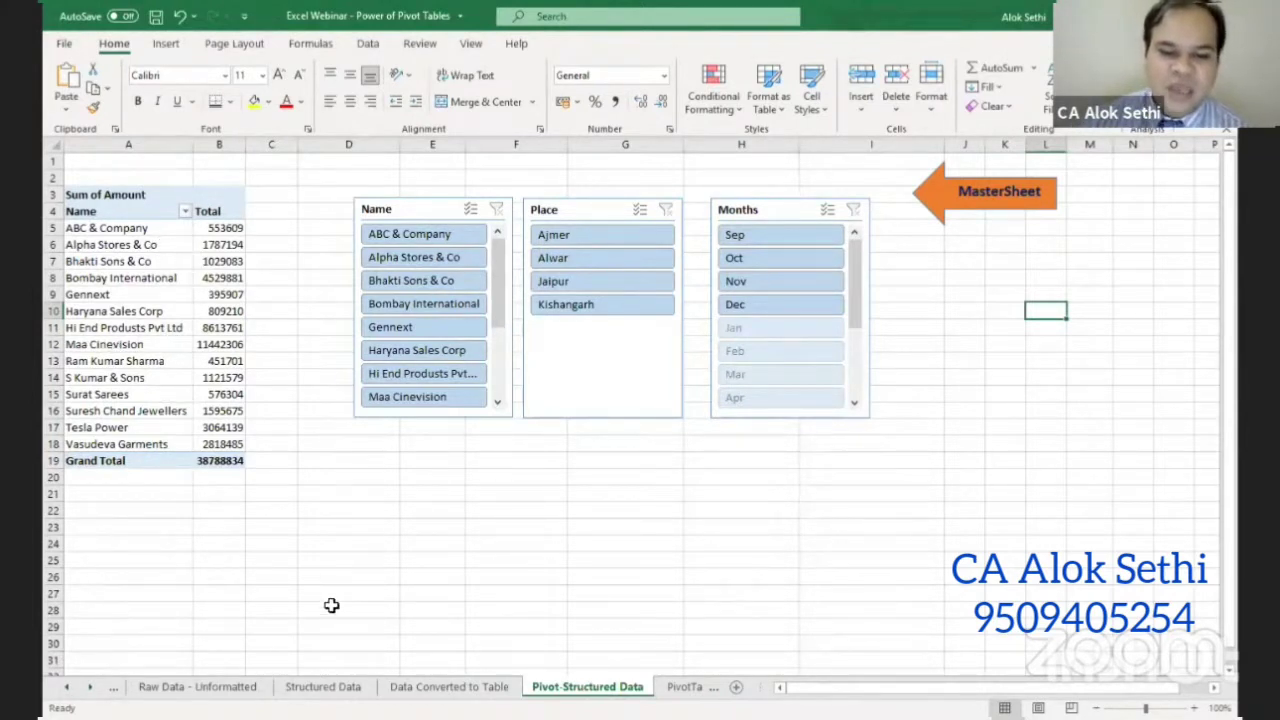
{"action": "left_click", "coordinate": [420, 690]}
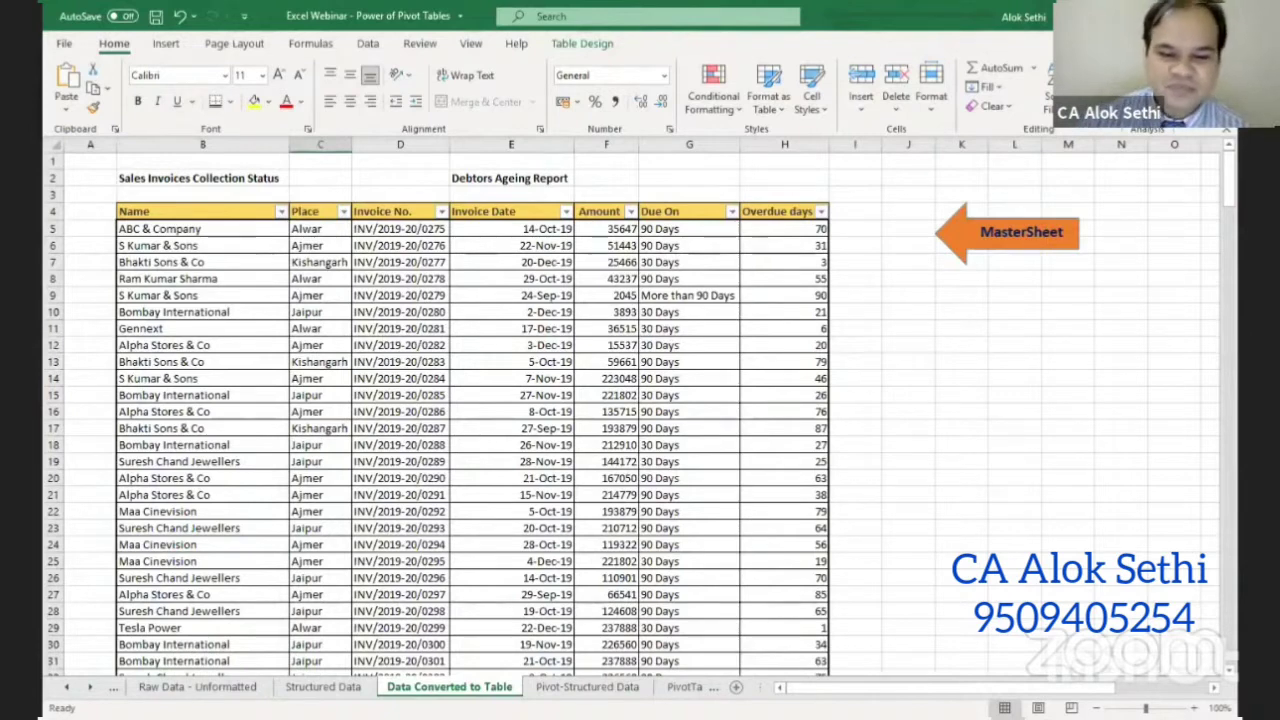
{"action": "left_click", "coordinate": [587, 687]}
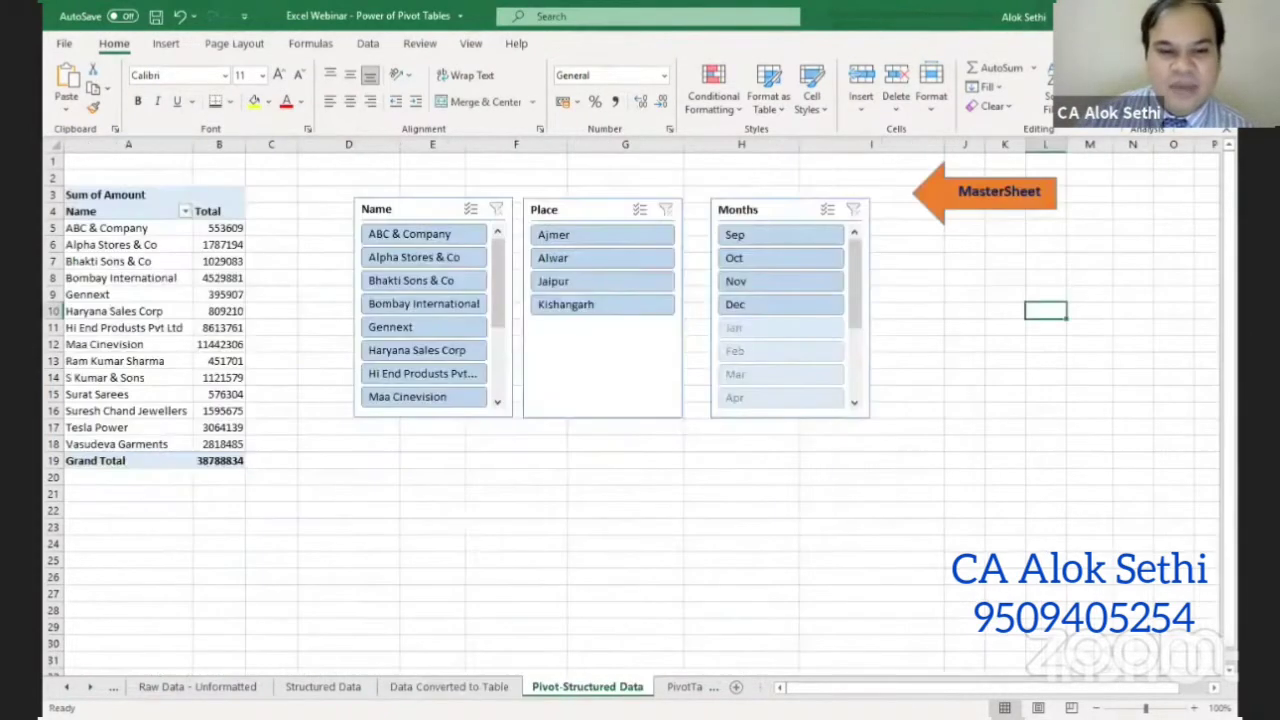
{"action": "left_click", "coordinate": [449, 687]}
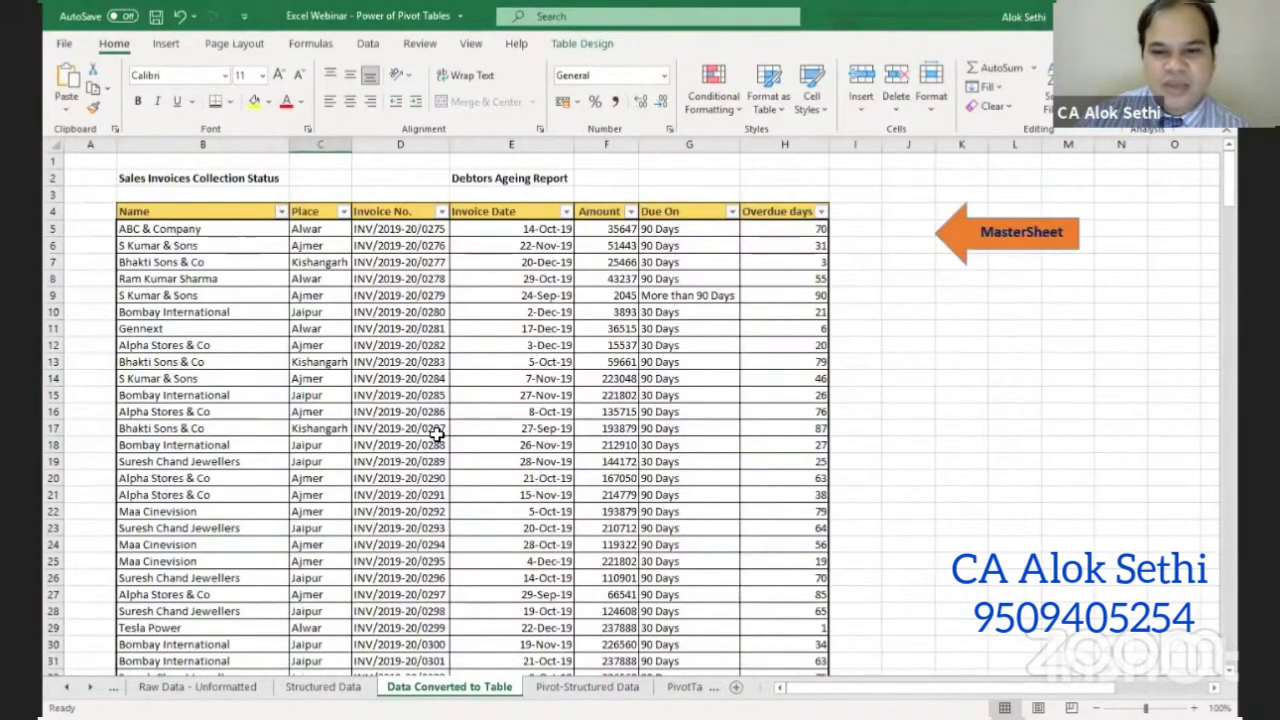
{"action": "left_click", "coordinate": [447, 394]}
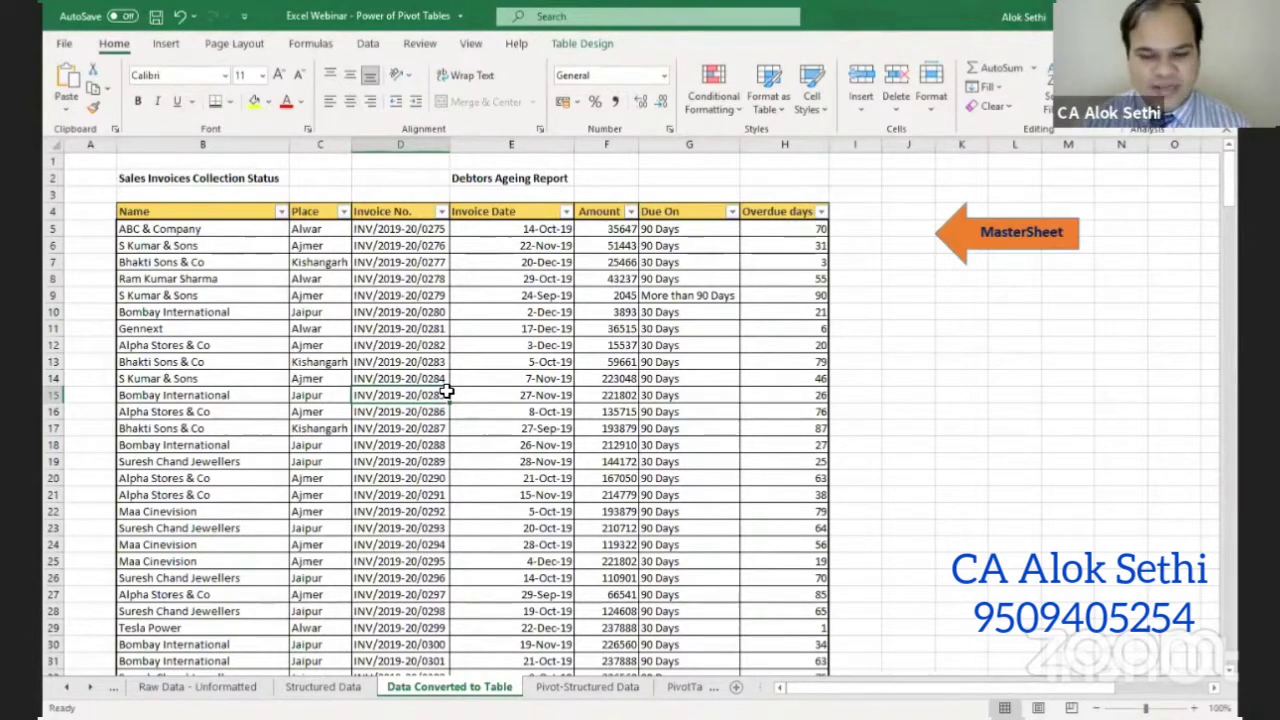
{"action": "key", "text": "alt"}
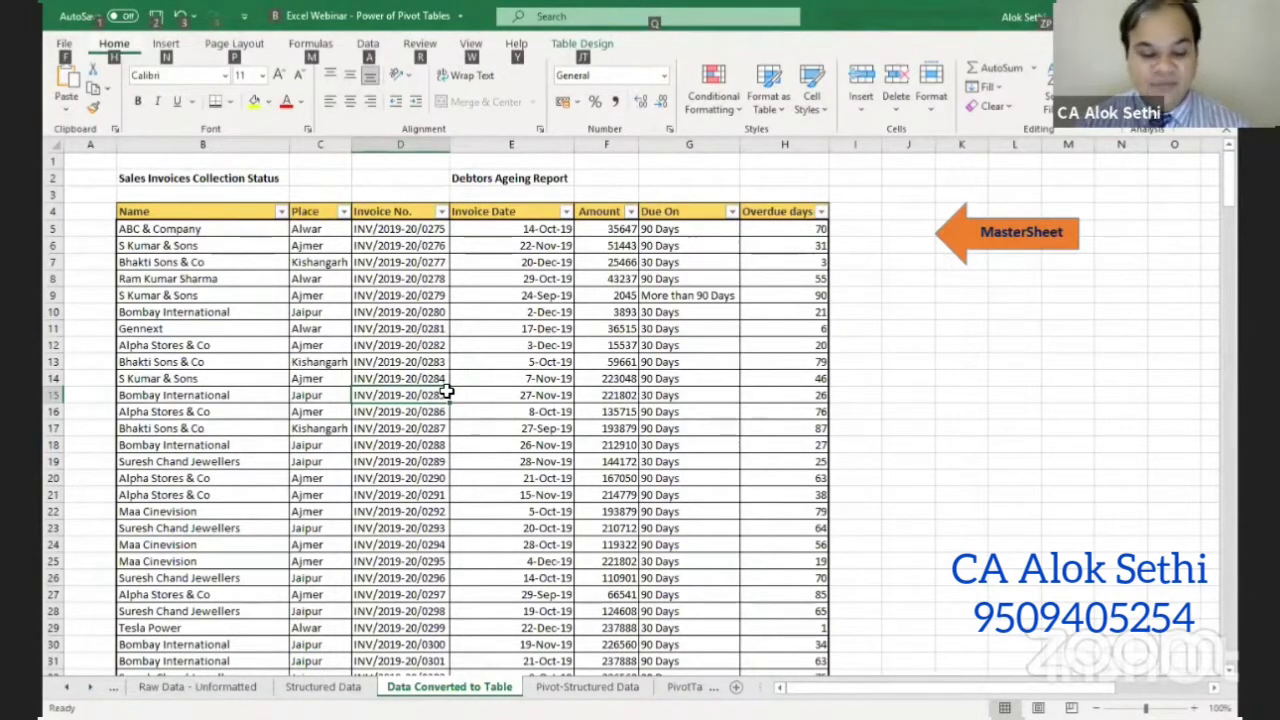
{"action": "key", "text": "Escape"}
{"action": "key", "text": "alt"}
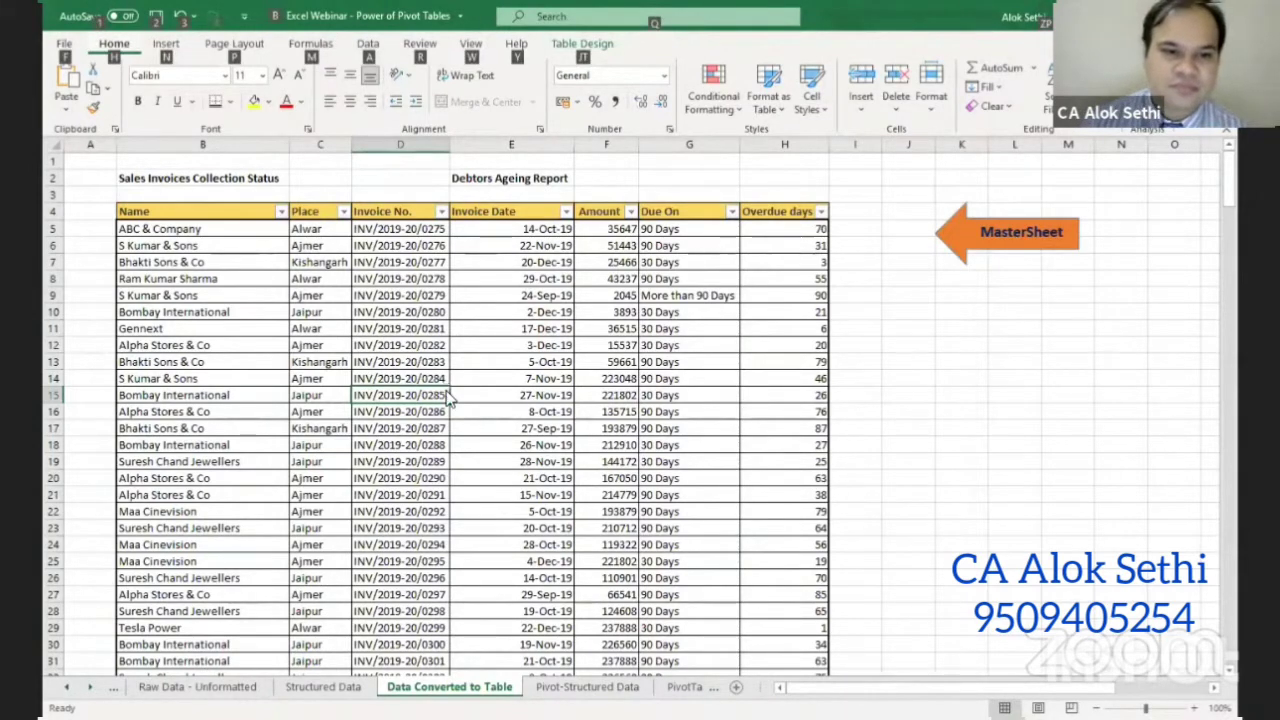
{"action": "key", "text": "n"}
{"action": "key", "text": "v"}
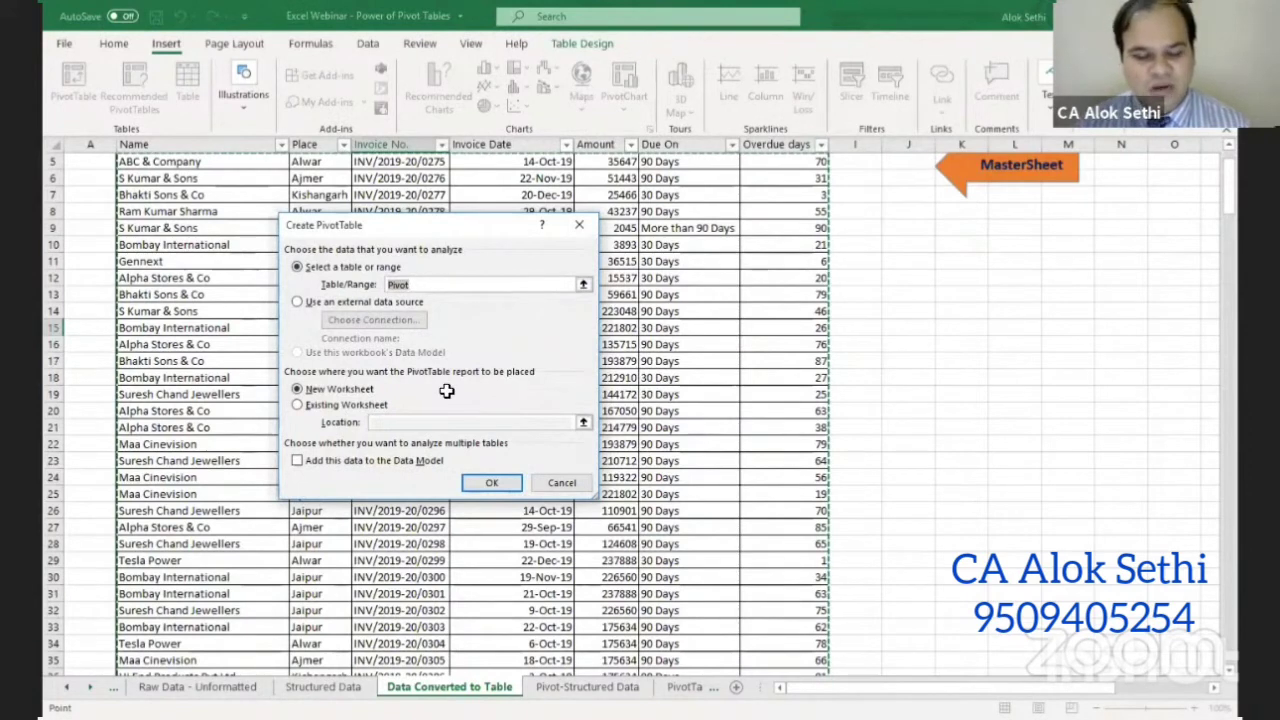
{"action": "key", "text": "Escape"}
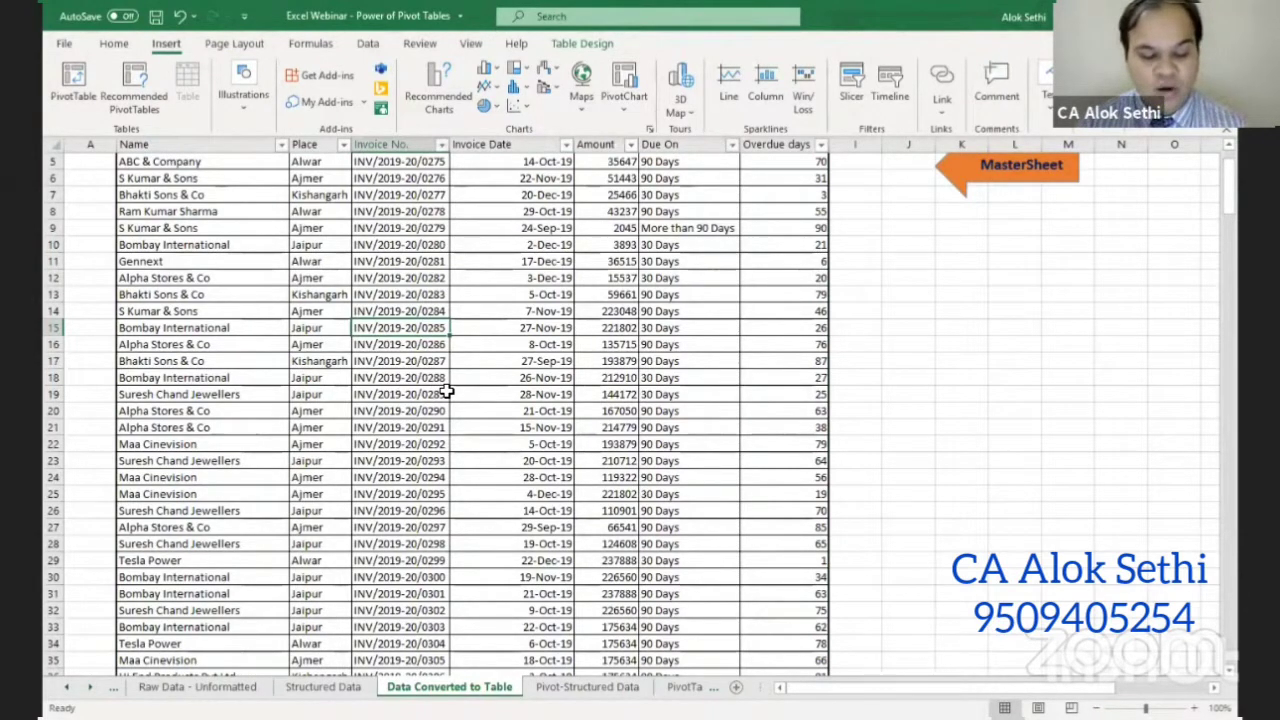
- Create a PivotTable from the invoice table on a new sheet with the PivotTable and PivotChart Wizard, and show its field list
{"action": "key", "text": "alt"}
{"action": "key", "text": "d"}
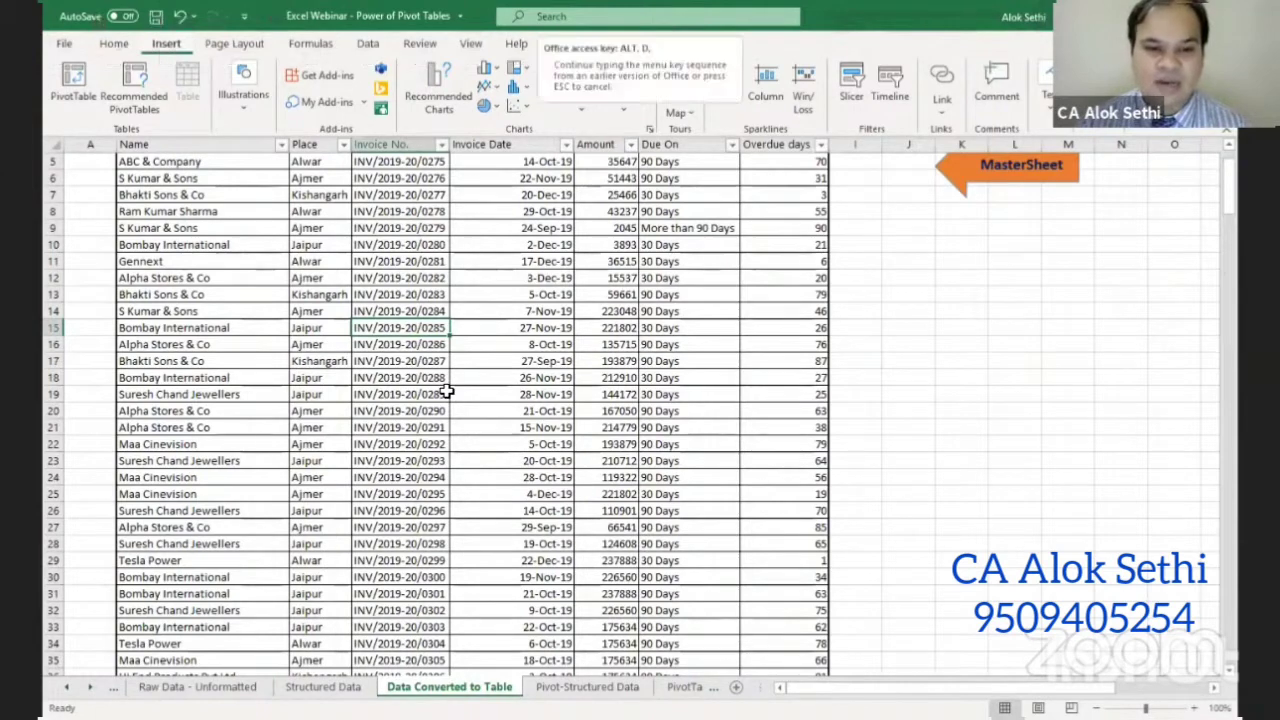
{"action": "key", "text": "p"}
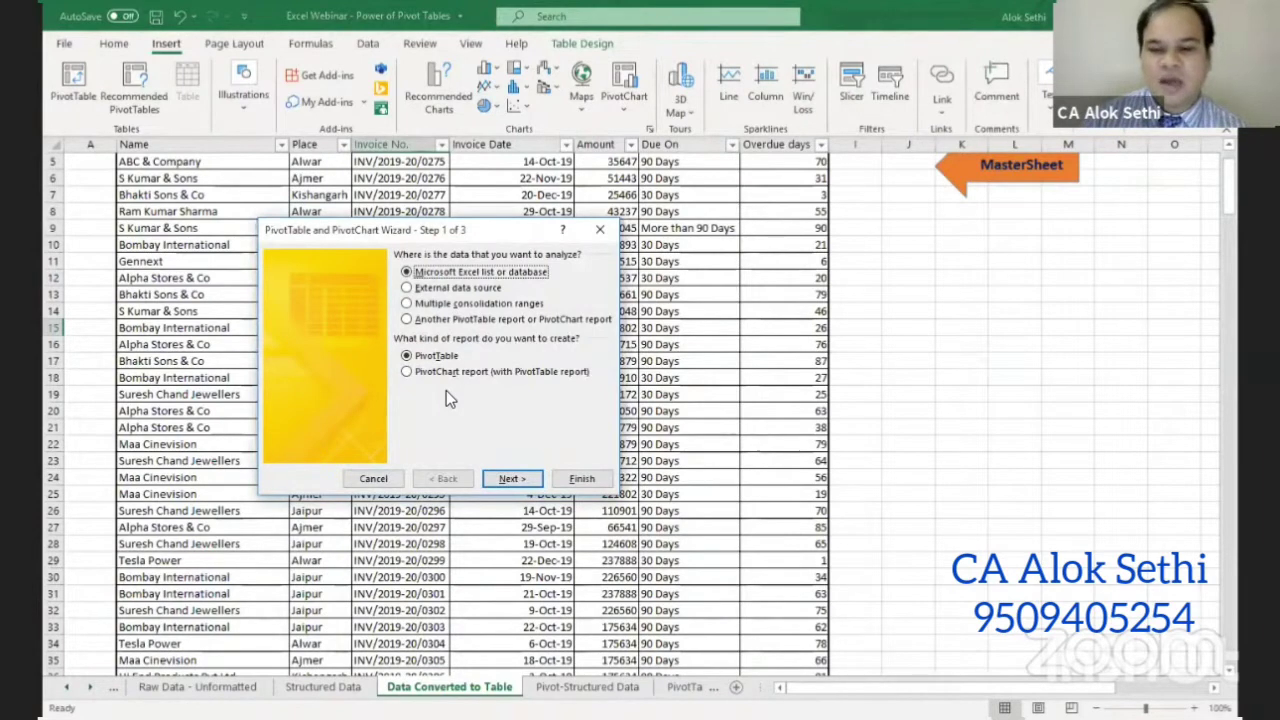
{"action": "left_click", "coordinate": [582, 478]}
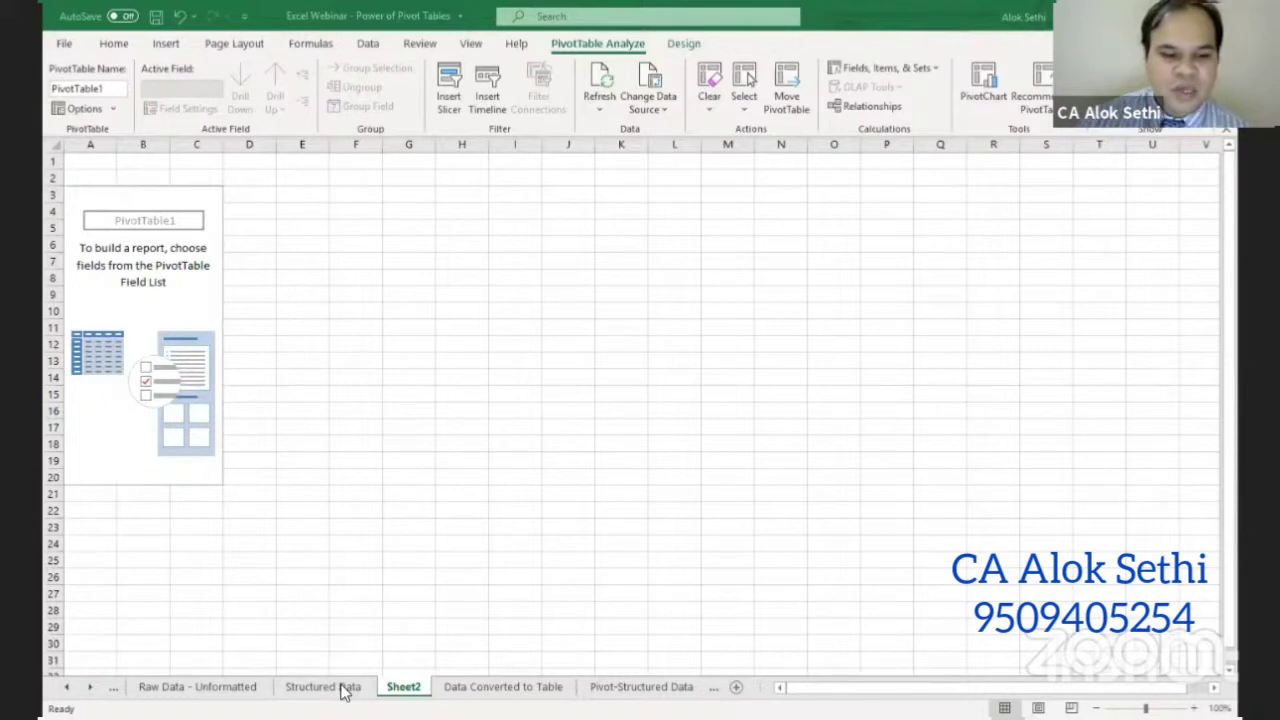
{"action": "left_click", "coordinate": [136, 265]}
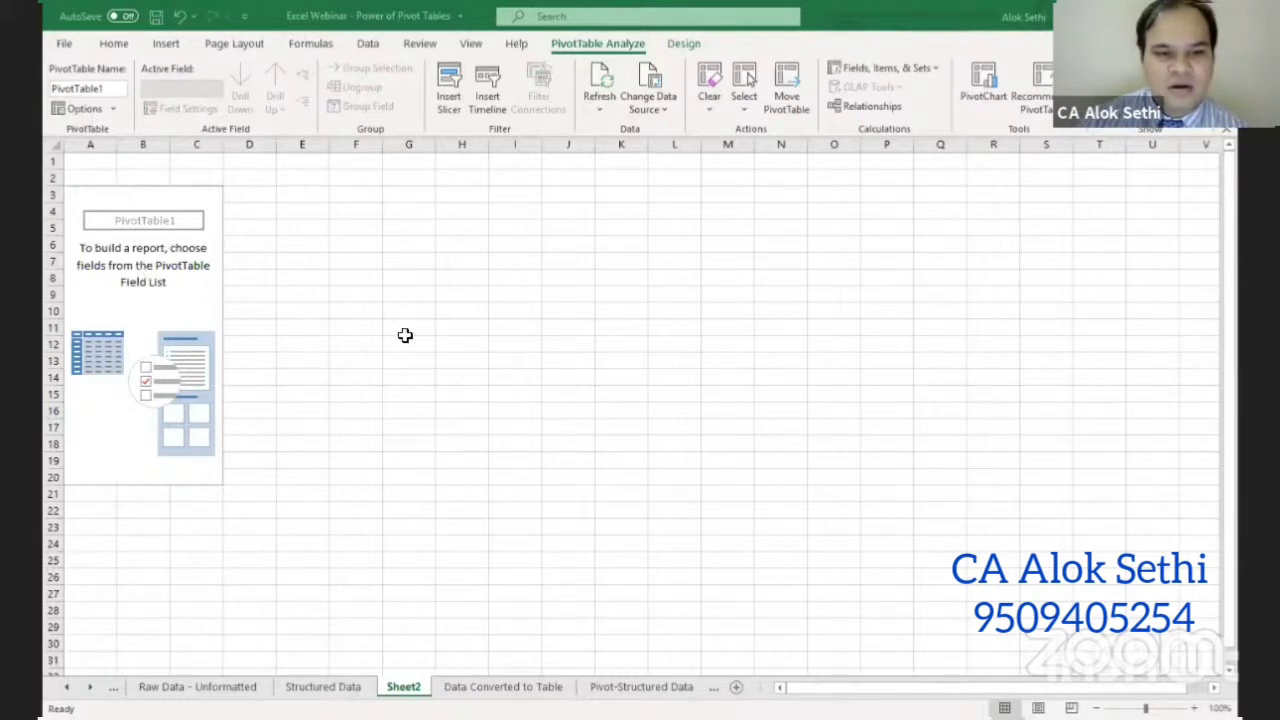
{"action": "left_click", "coordinate": [1086, 354]}
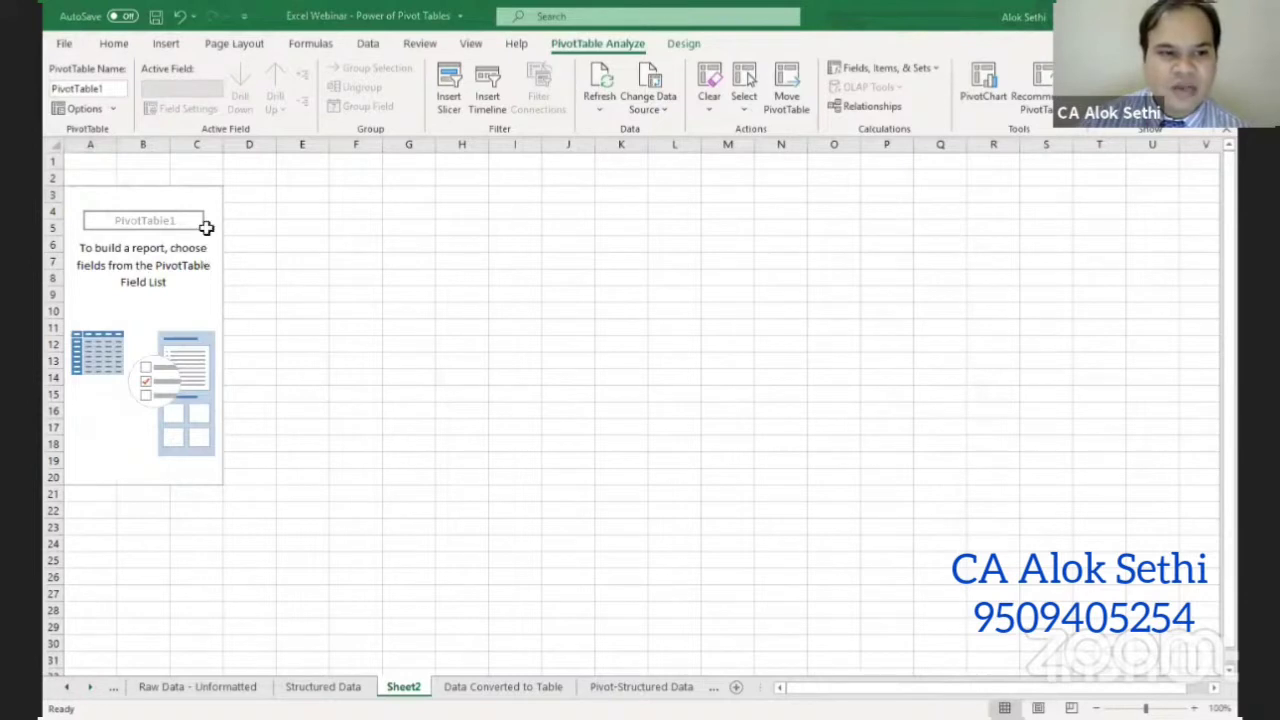
{"action": "left_click", "coordinate": [206, 228]}
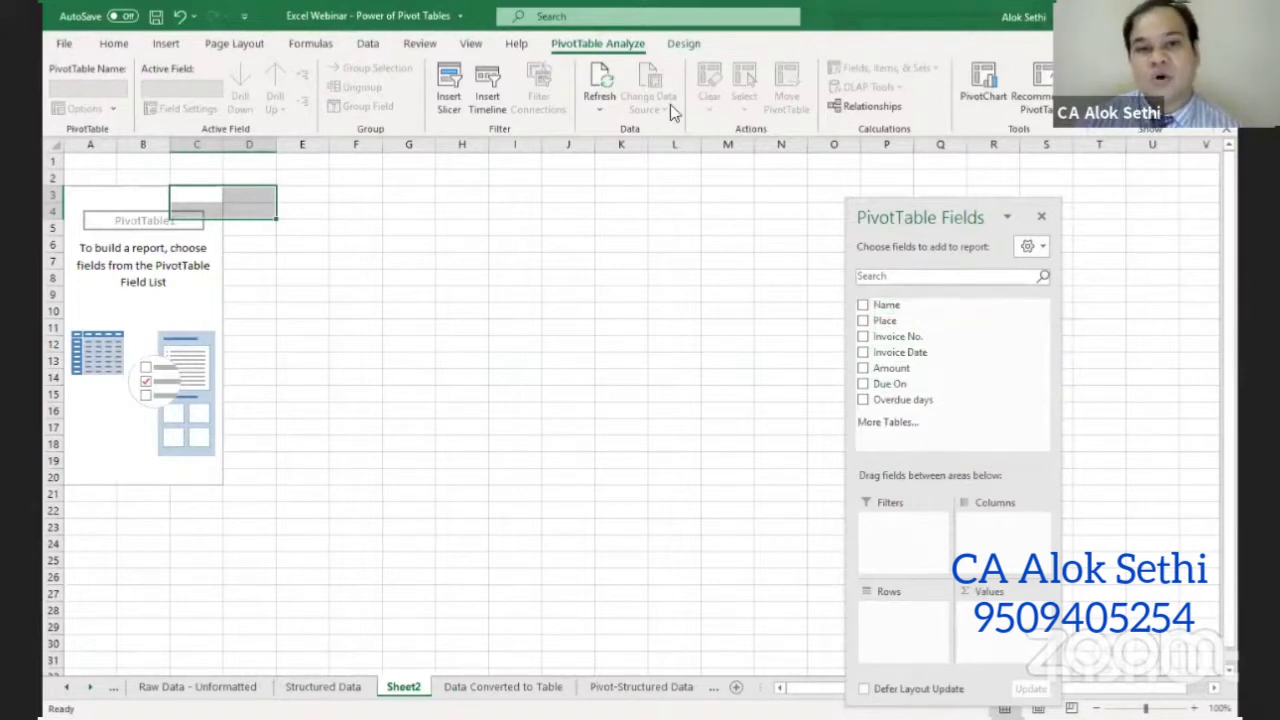
{"action": "key", "text": "alt+Tab"}
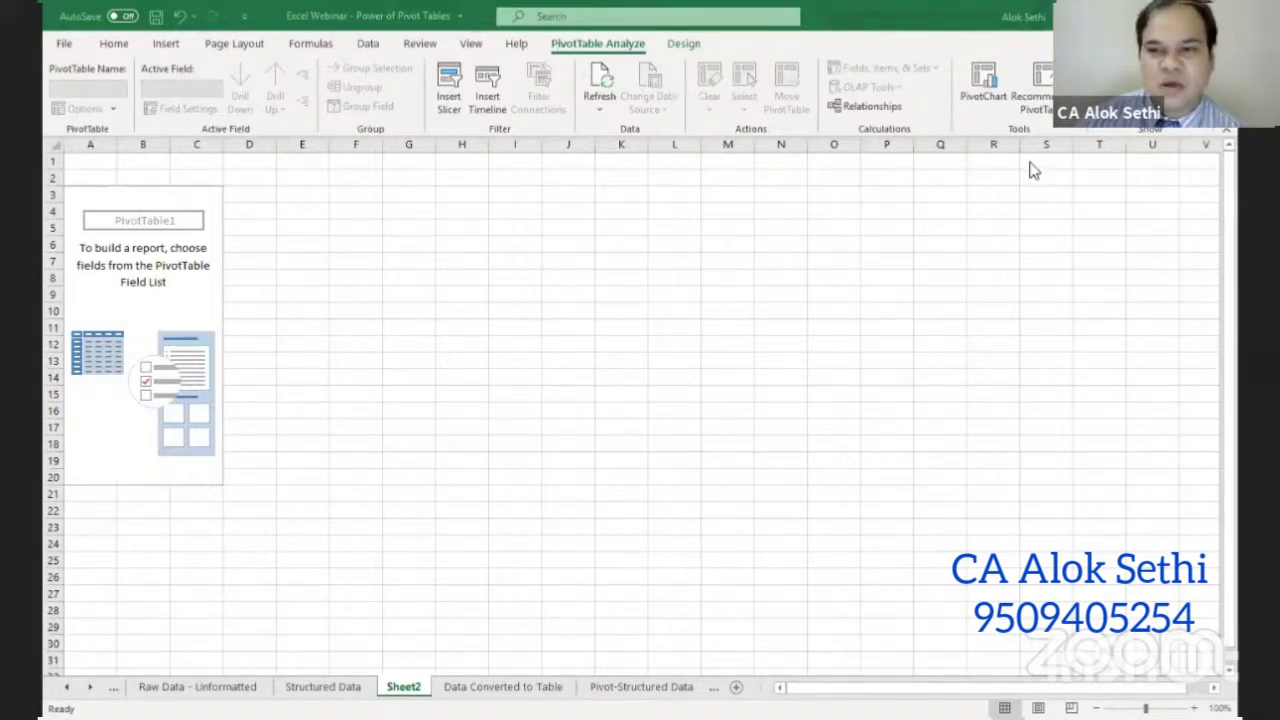
{"action": "left_click", "coordinate": [154, 297]}
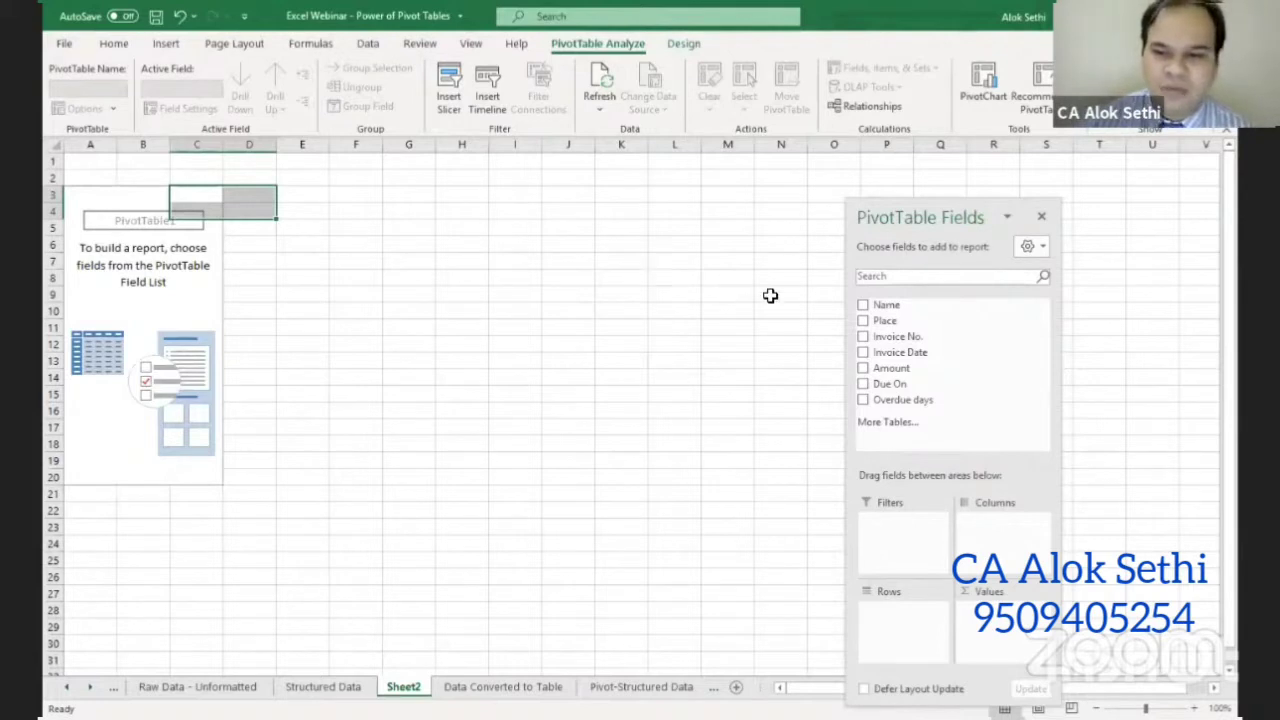
- Summarize the invoices in the PivotTable with Place instead of Name in Rows and Amount in Values
{"action": "left_click_drag", "start_coordinate": [886, 306], "coordinate": [902, 611]}
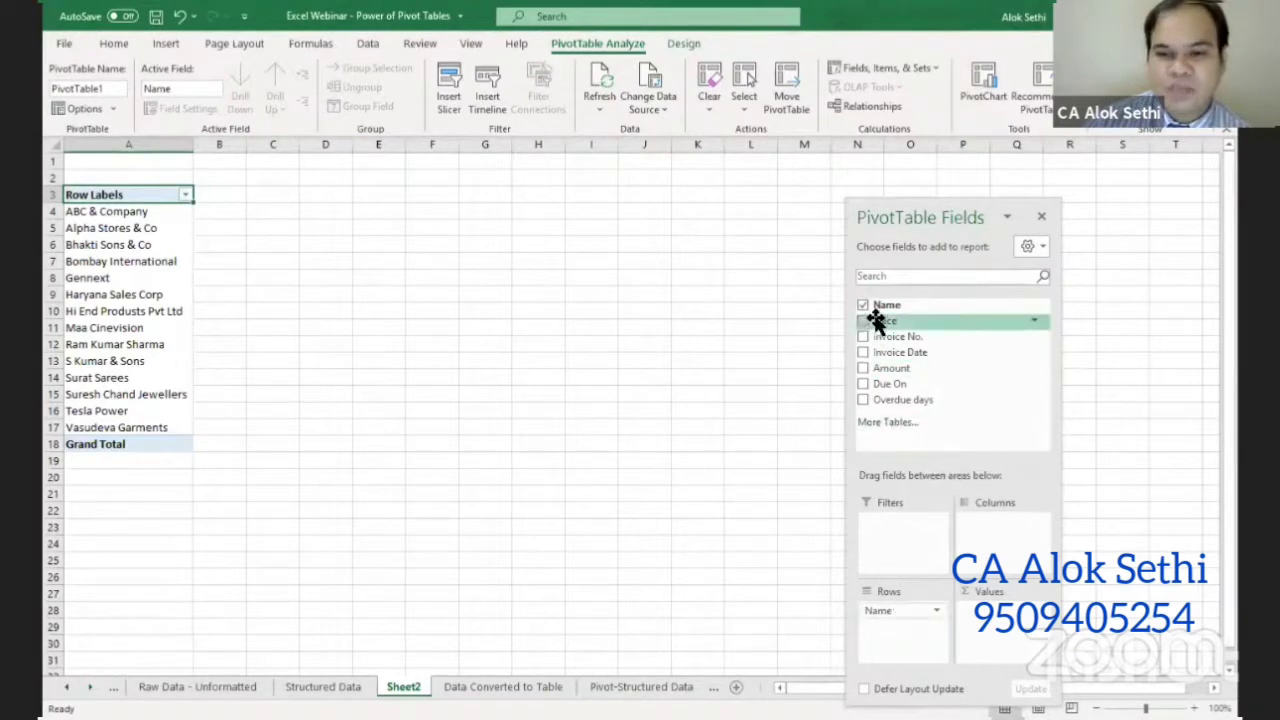
{"action": "left_click_drag", "start_coordinate": [876, 320], "coordinate": [915, 640]}
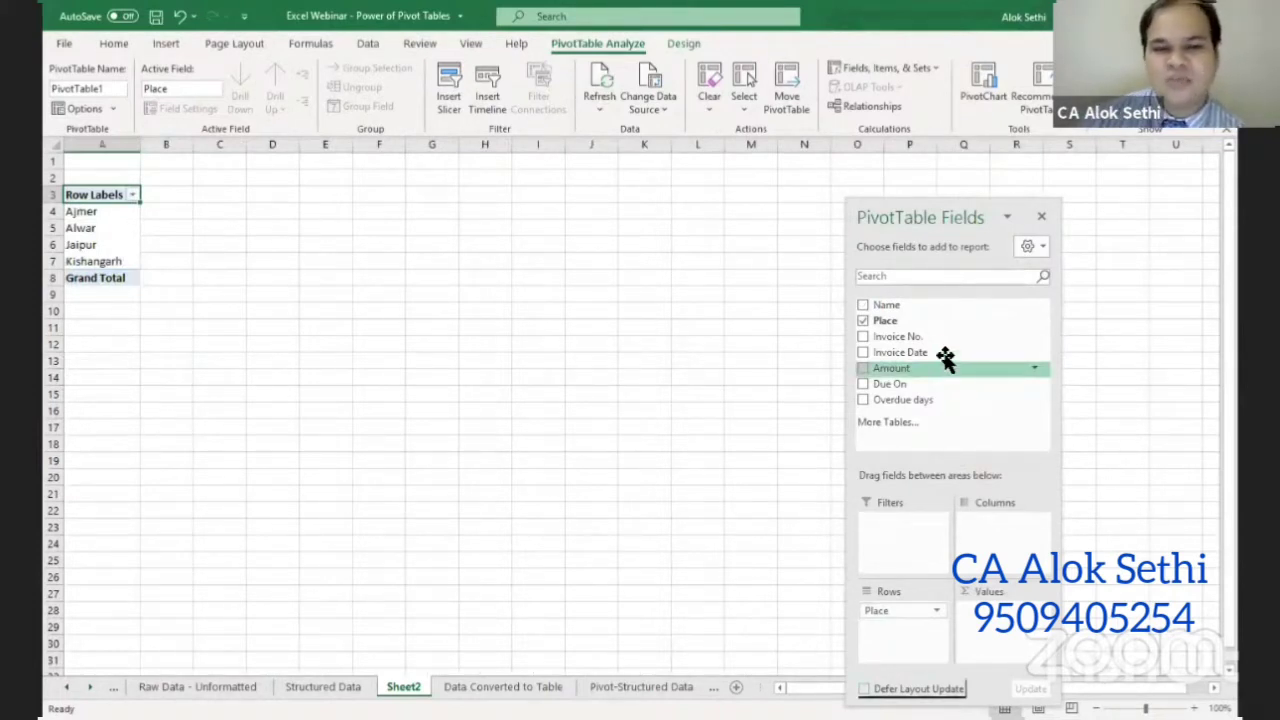
{"action": "left_click_drag", "start_coordinate": [897, 378], "coordinate": [1050, 648]}
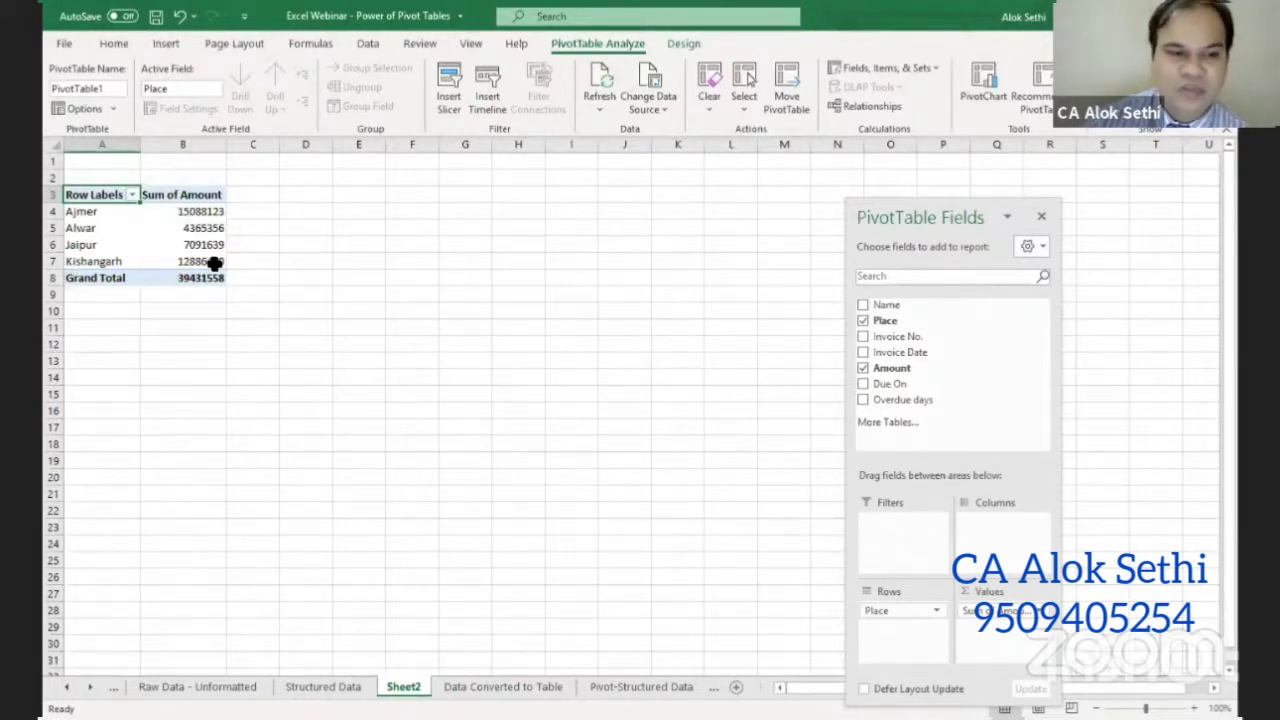
- Apply the rupee Accounting format to the PivotTable amounts in B4:B8, including the grand total
{"action": "left_click_drag", "start_coordinate": [208, 212], "coordinate": [214, 276]}
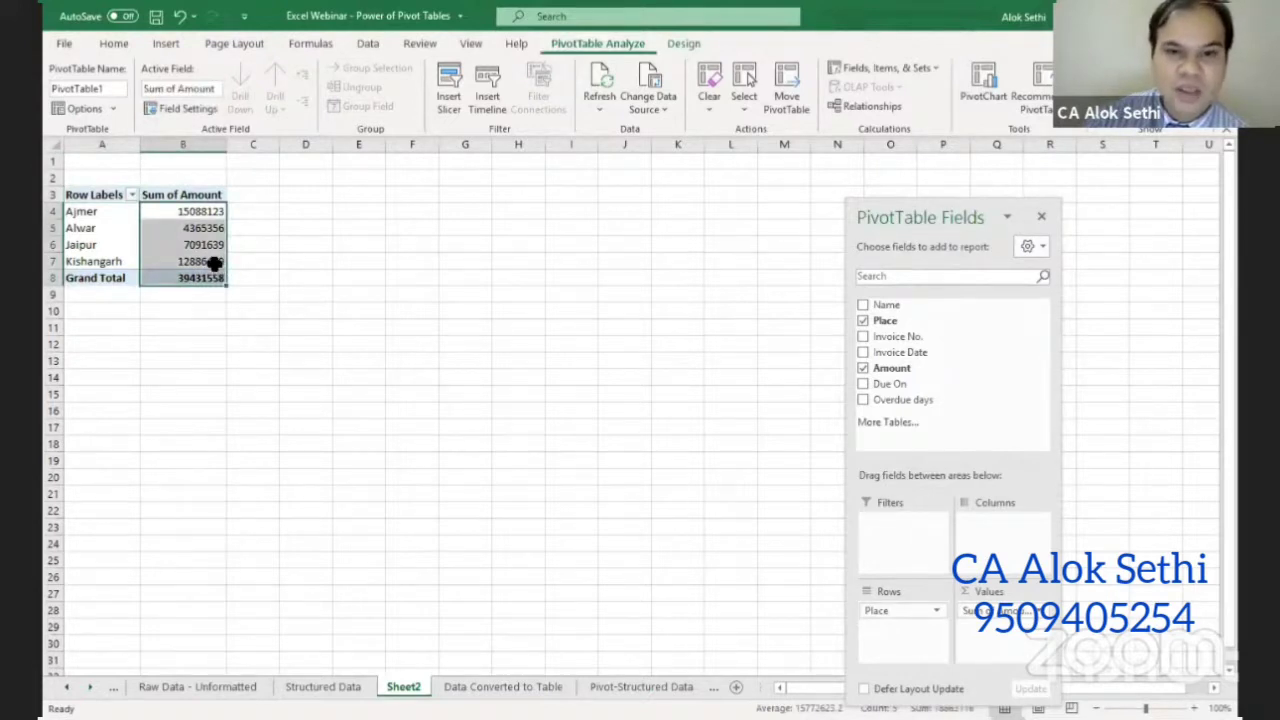
{"action": "key", "text": "alt+h"}
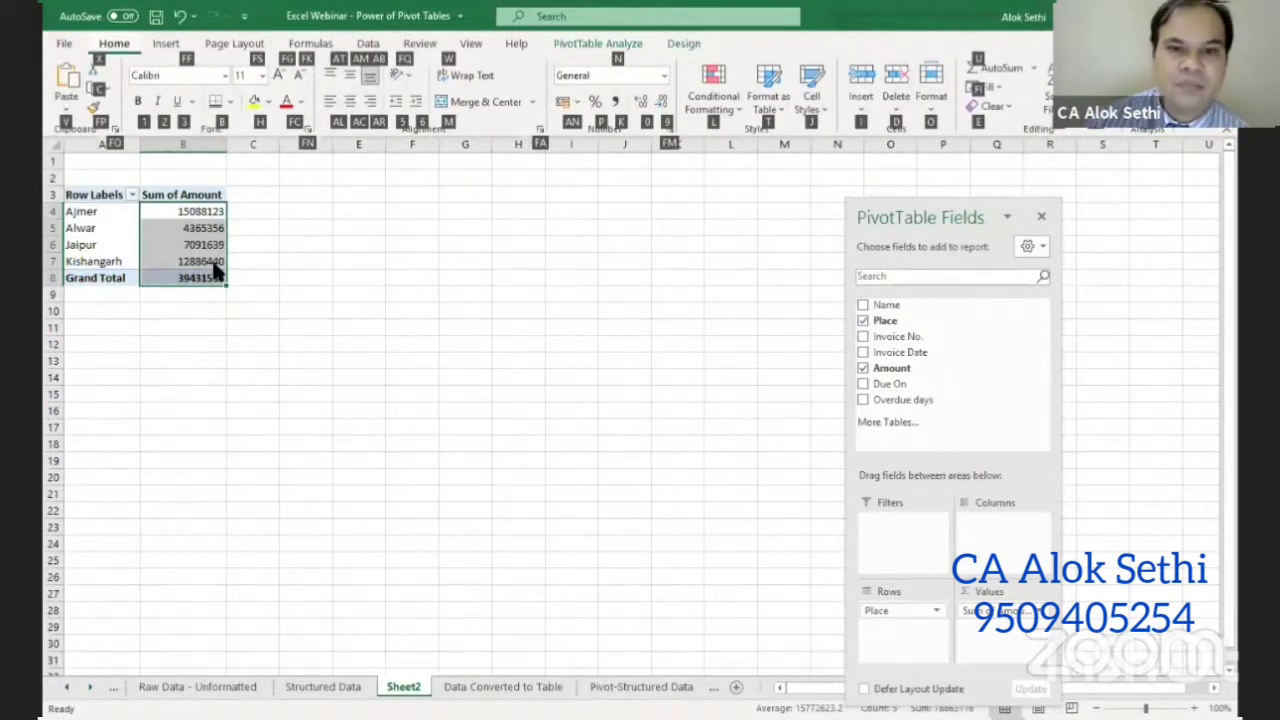
{"action": "key", "text": "a"}
{"action": "key", "text": "n"}
{"action": "key", "text": "Return"}
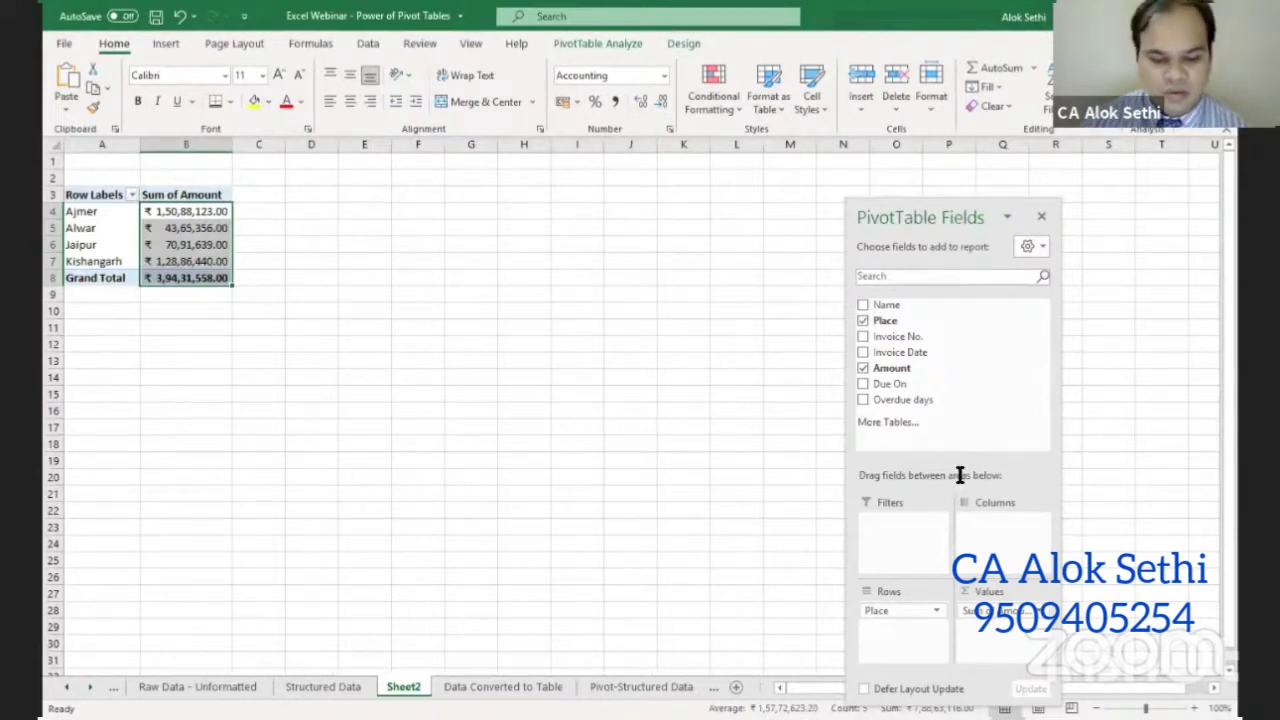
- Nest Name below Place in the PivotTable rows, moving the field list closer to the report without covering it
{"action": "key", "text": "alt+Tab"}
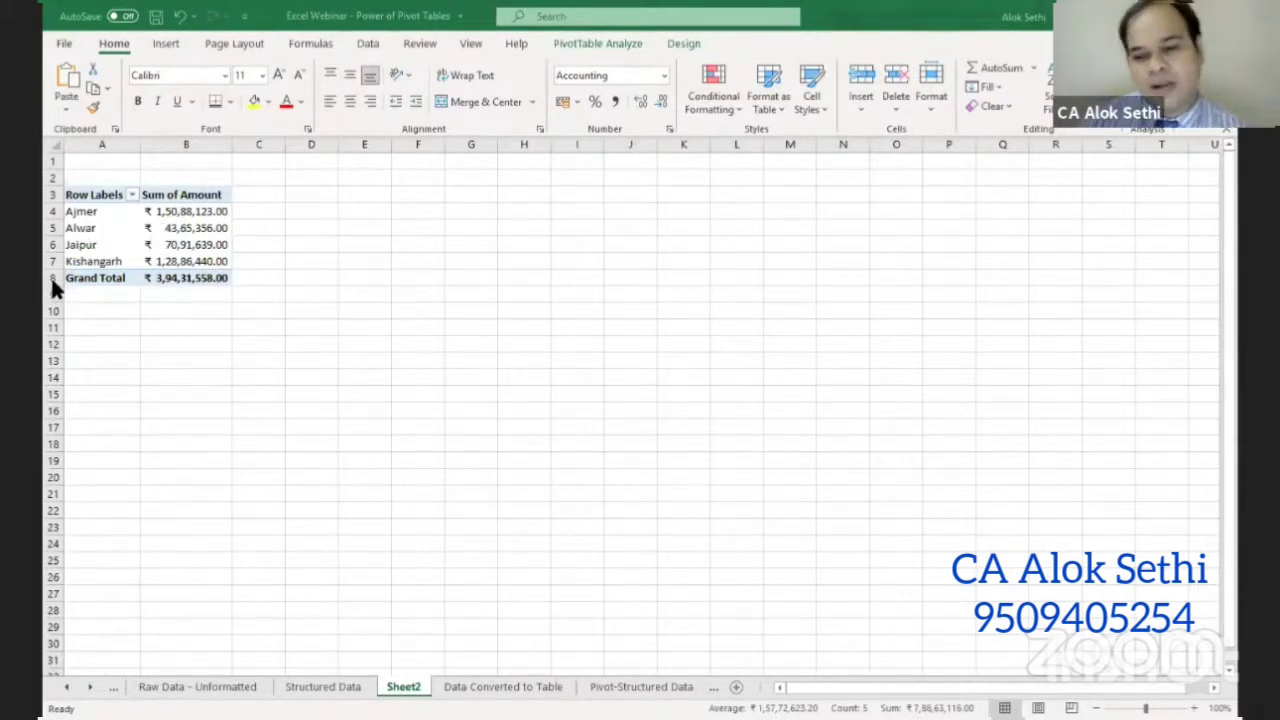
{"action": "left_click", "coordinate": [128, 253]}
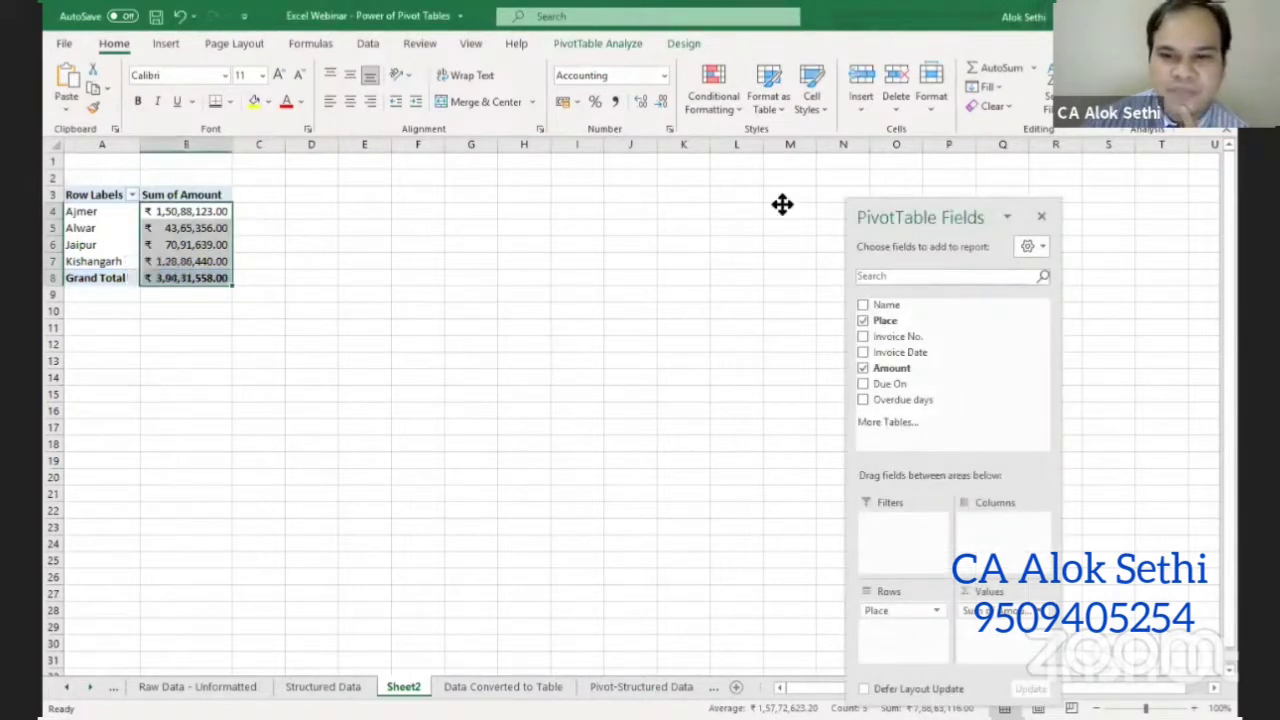
{"action": "left_click_drag", "start_coordinate": [583, 131], "coordinate": [583, 131]}
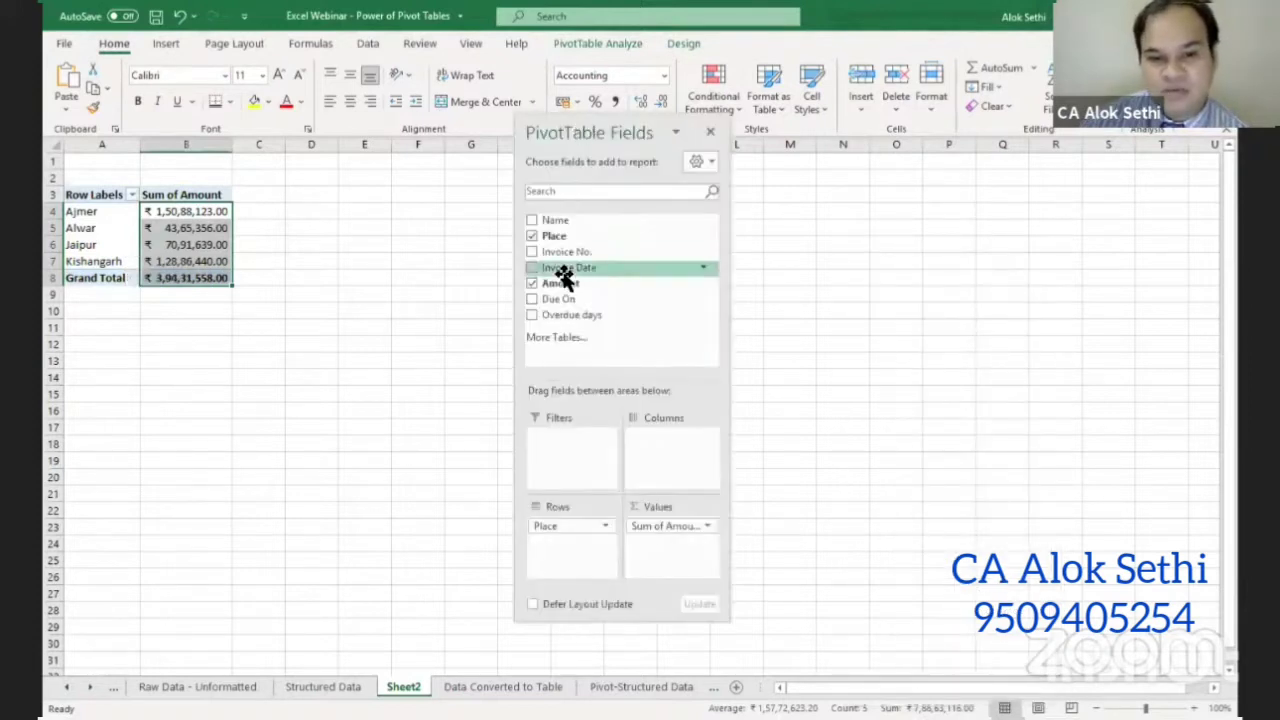
{"action": "left_click_drag", "start_coordinate": [565, 222], "coordinate": [555, 551]}
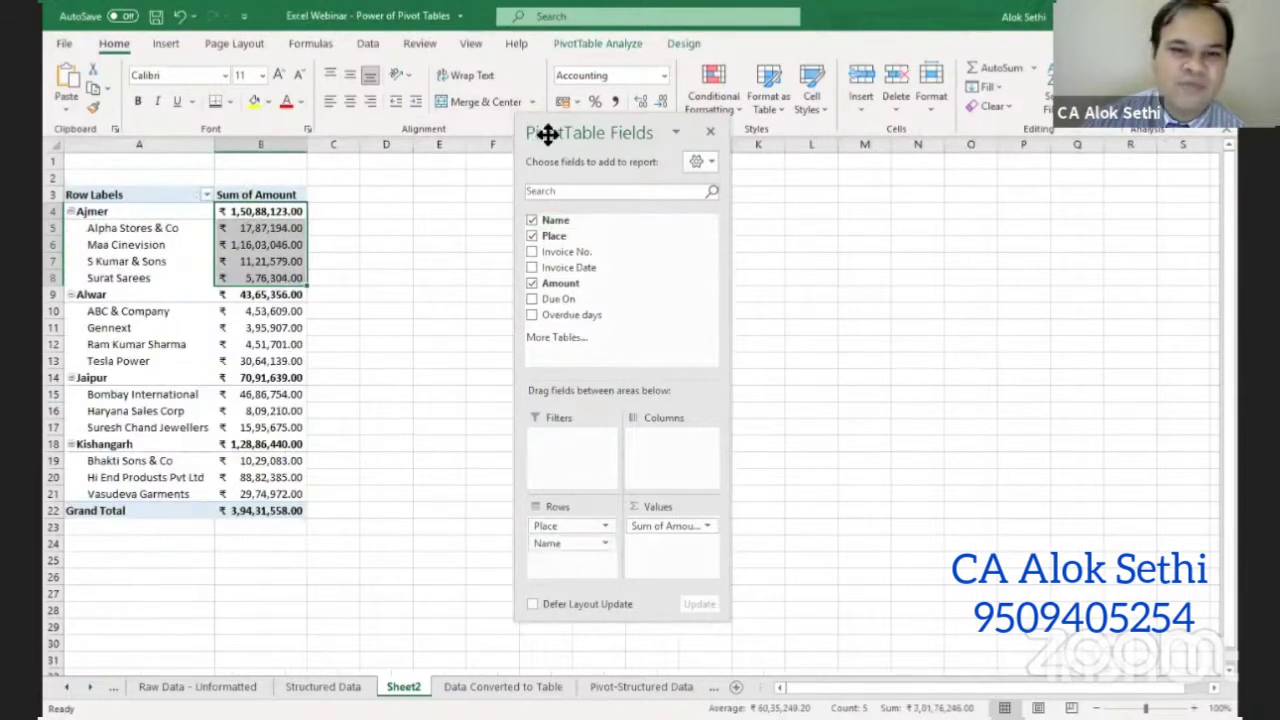
{"action": "left_click_drag", "start_coordinate": [649, 128], "coordinate": [750, 120]}
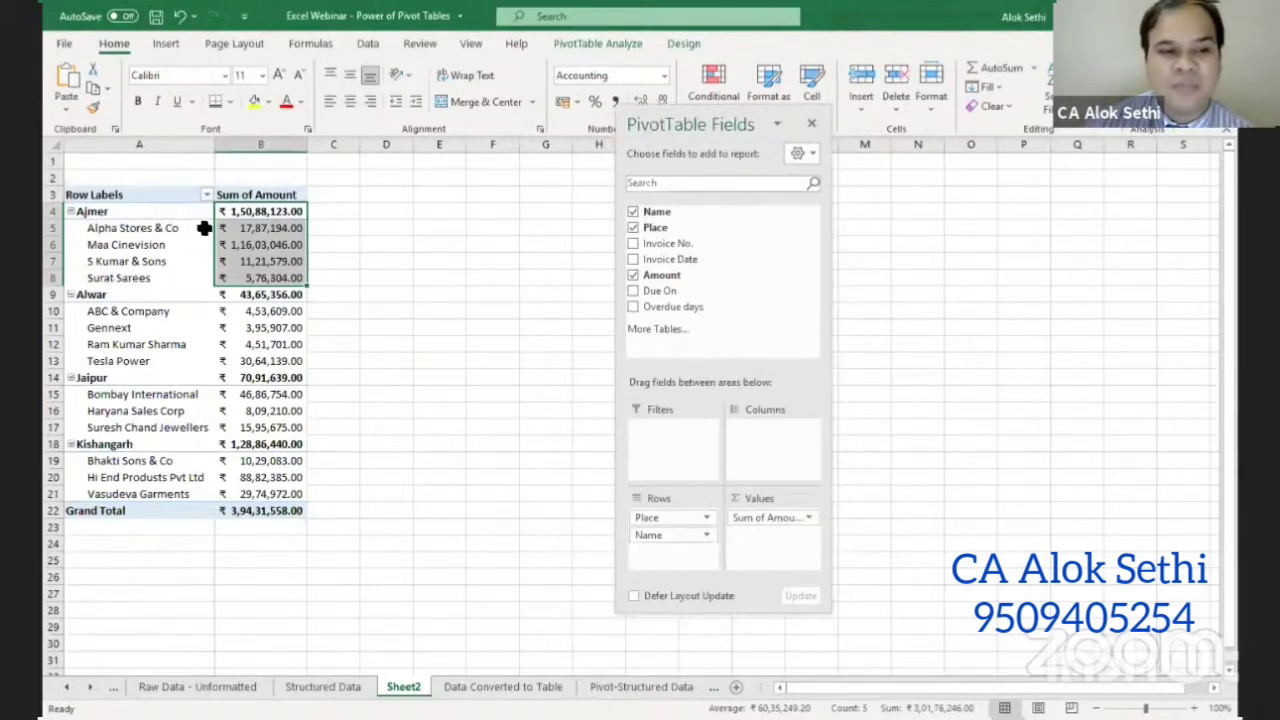
- Compare the sum of the Ajmer customers' amounts with the Ajmer subtotal, and nest Due On below Name in Rows
{"action": "left_click_drag", "start_coordinate": [232, 228], "coordinate": [248, 277]}
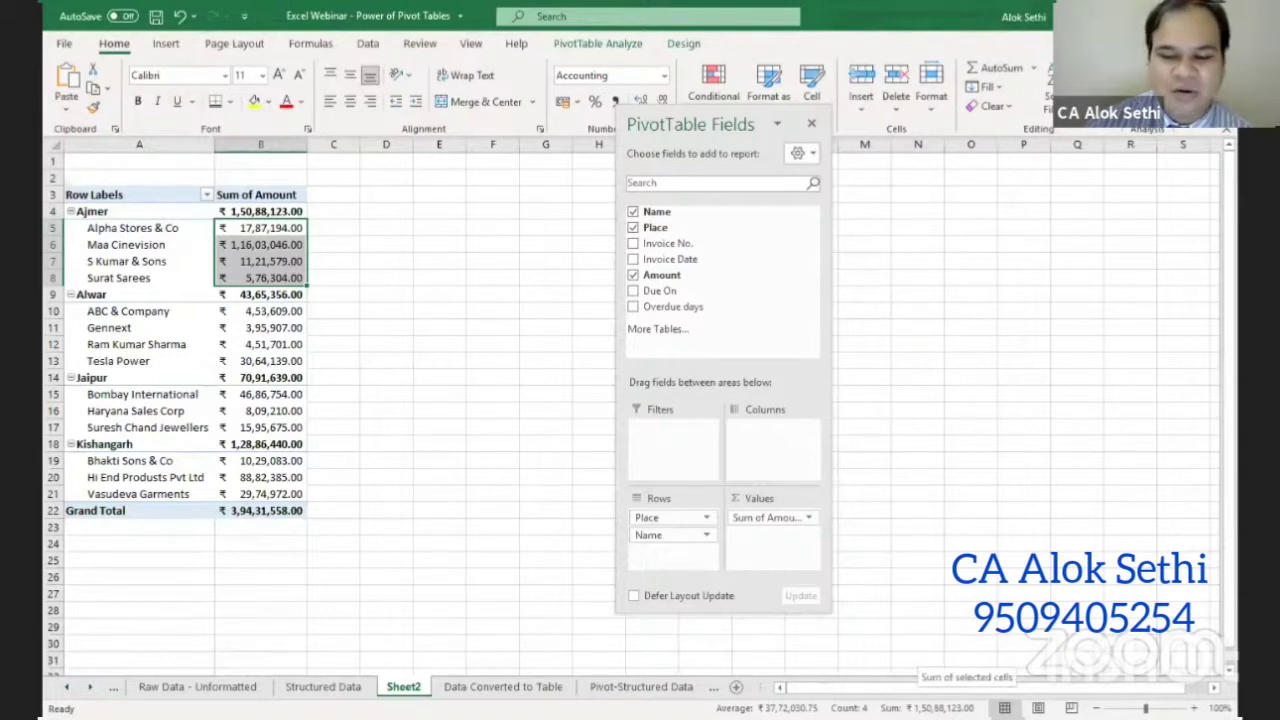
{"action": "left_click", "coordinate": [271, 211]}
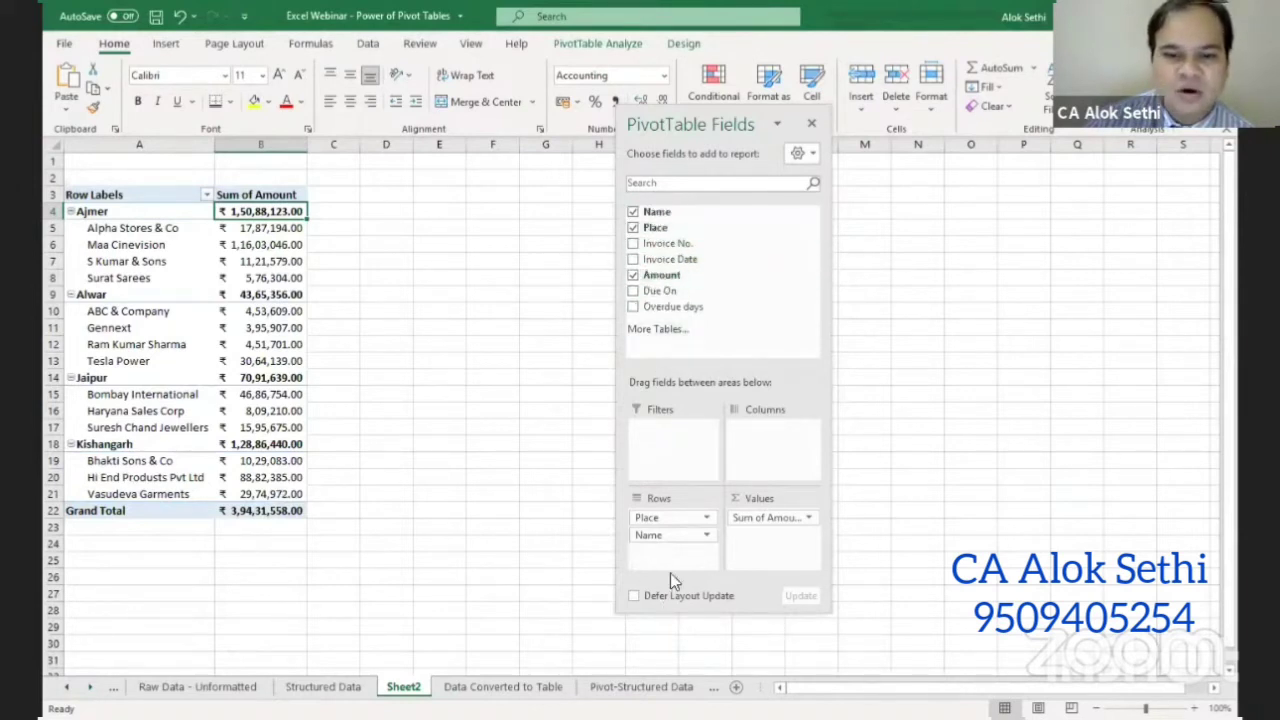
{"action": "left_click_drag", "start_coordinate": [662, 291], "coordinate": [690, 556]}
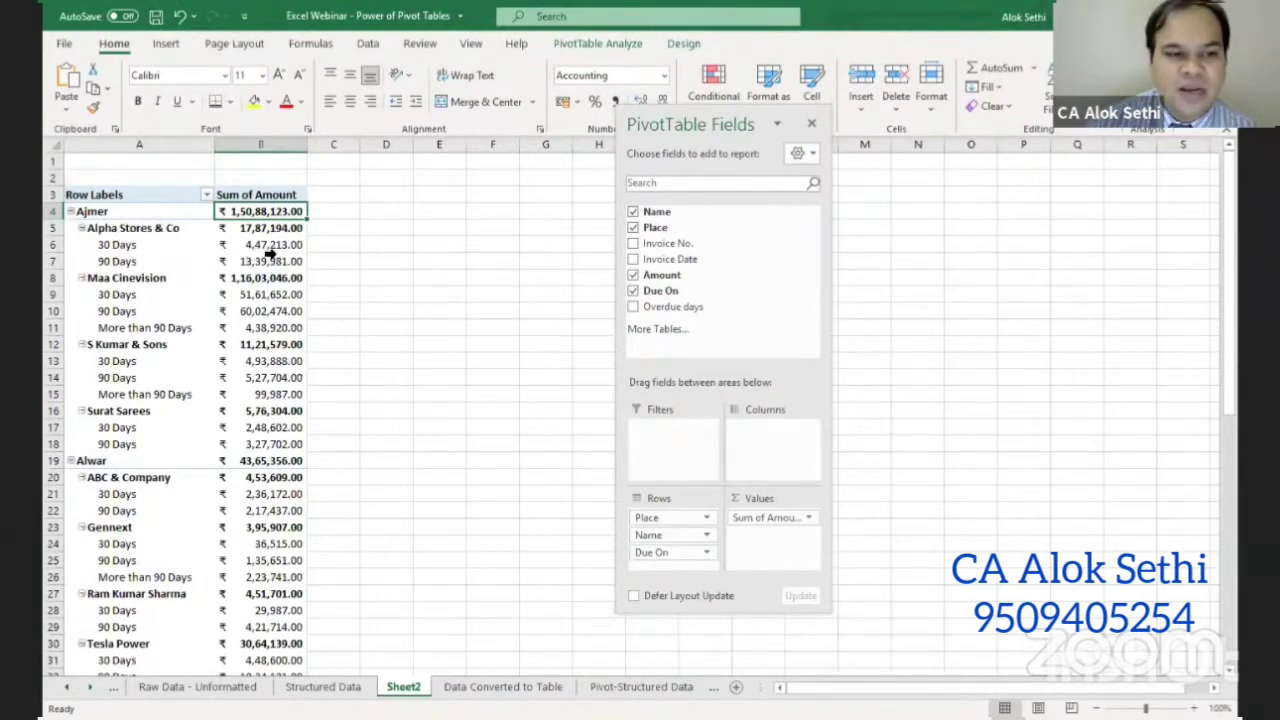
{"action": "mouse_move", "coordinate": [246, 270]}
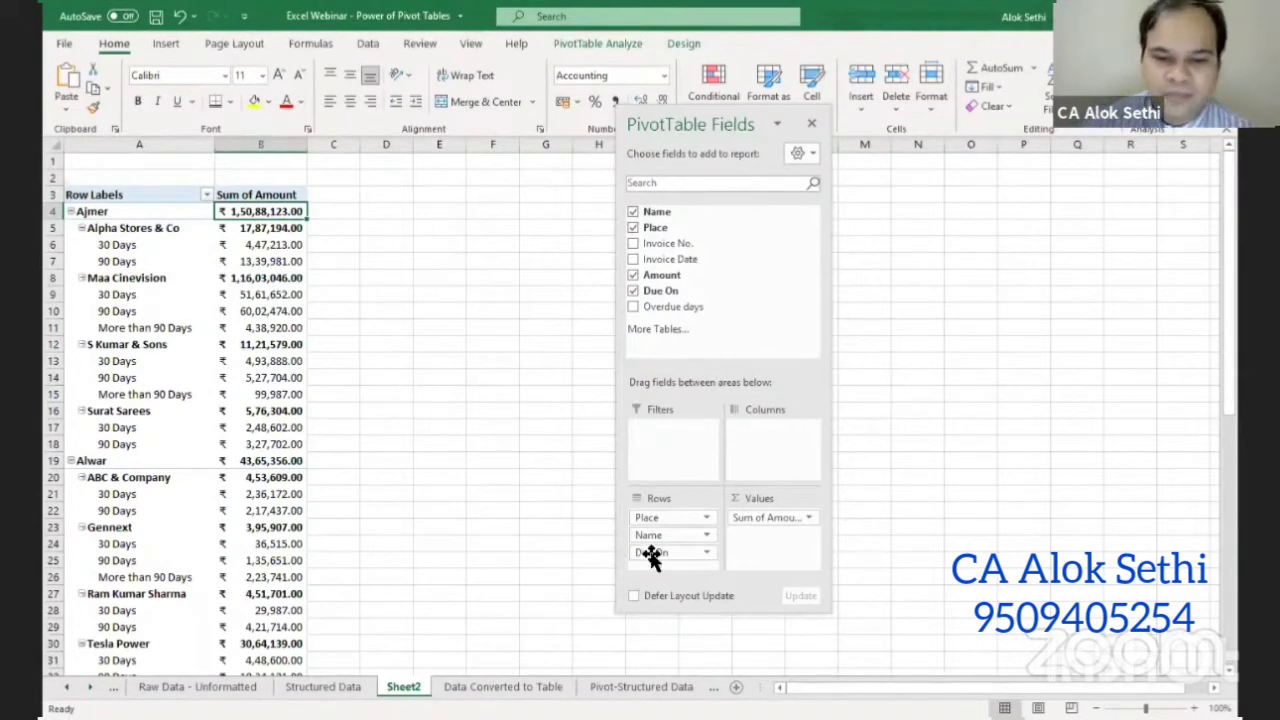
- Move Due On from Rows to Columns in the PivotTable and place the field list clear of the widened report
{"action": "left_click_drag", "start_coordinate": [651, 553], "coordinate": [758, 440]}
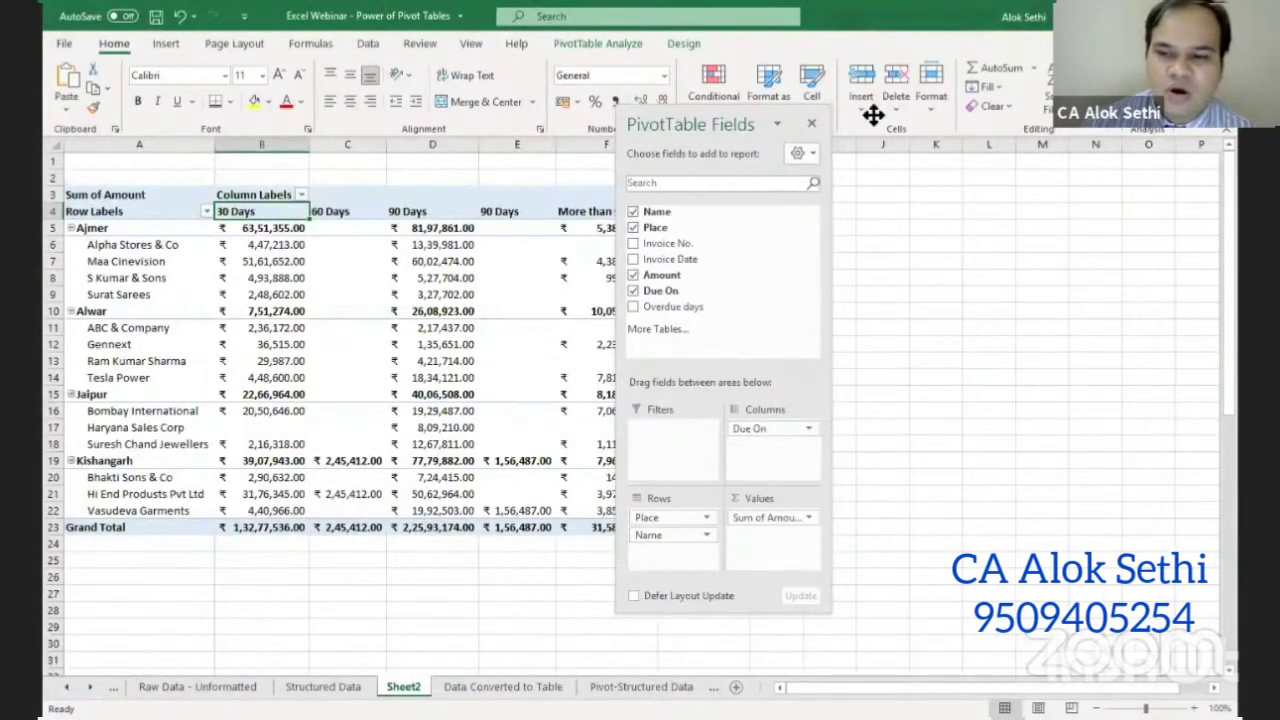
{"action": "left_click_drag", "start_coordinate": [873, 115], "coordinate": [873, 113]}
{"action": "left_click", "coordinate": [970, 288]}
{"action": "left_click", "coordinate": [261, 211]}
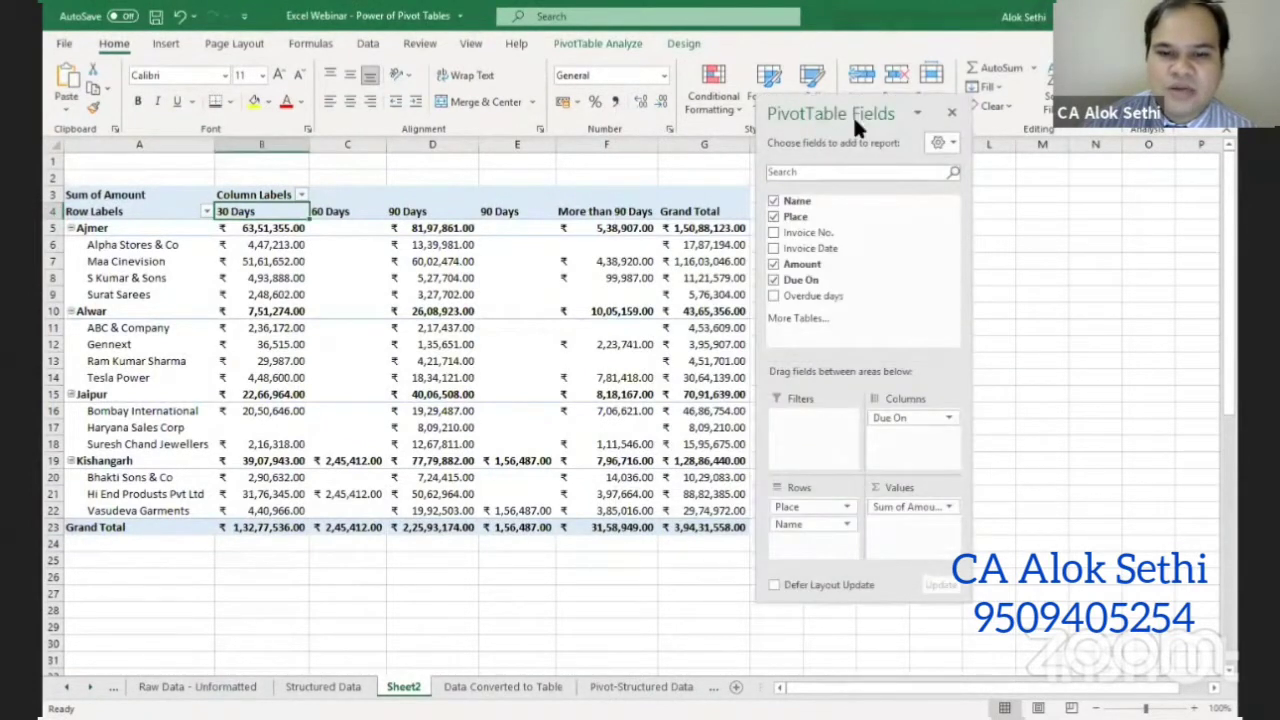
{"action": "left_click_drag", "start_coordinate": [853, 115], "coordinate": [887, 125]}
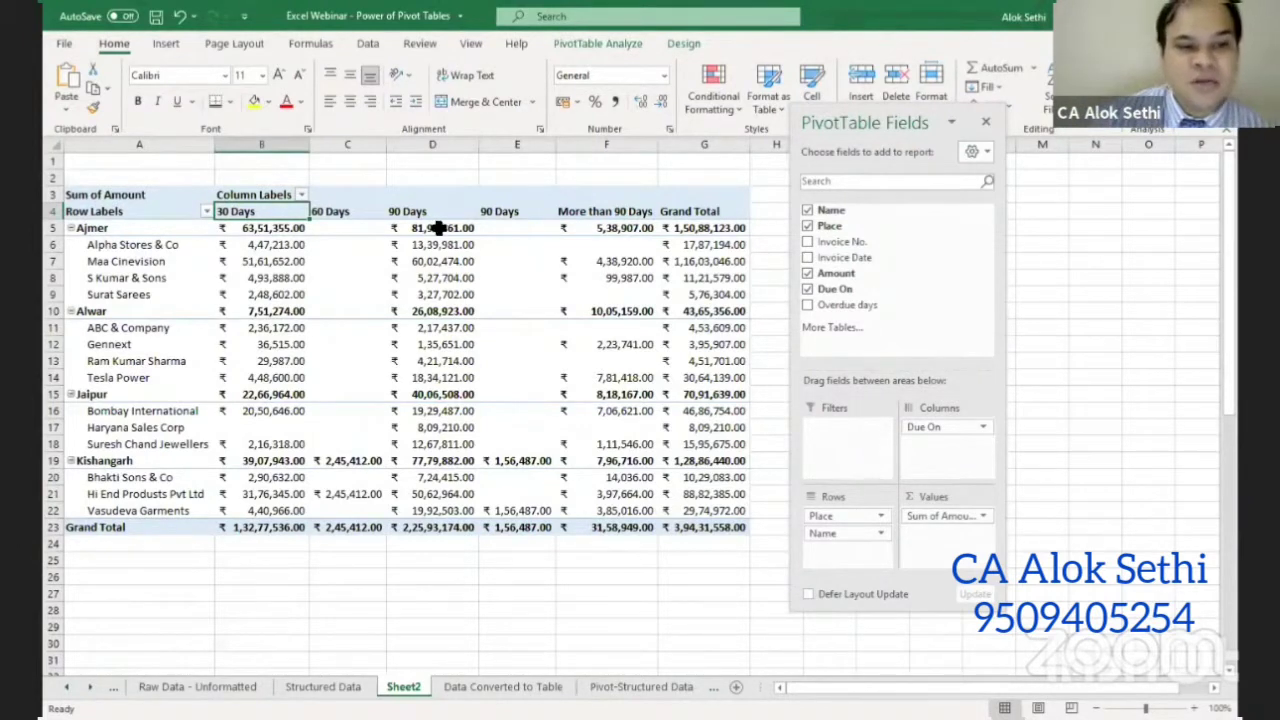
- Examine the PivotTable amounts under 60 Days, 90 Days, More than 90 Days and Grand Total
{"action": "left_click", "coordinate": [333, 212]}
{"action": "left_click_drag", "start_coordinate": [331, 254], "coordinate": [325, 462]}
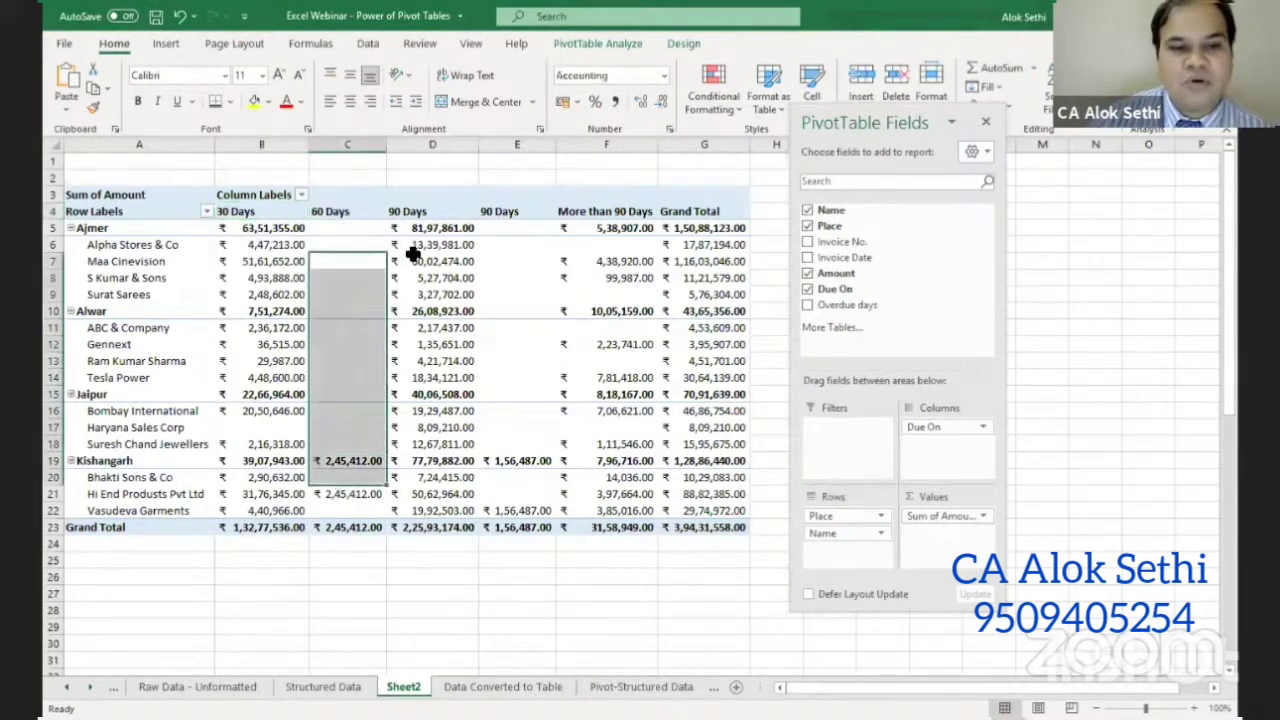
{"action": "left_click_drag", "start_coordinate": [423, 323], "coordinate": [455, 472]}
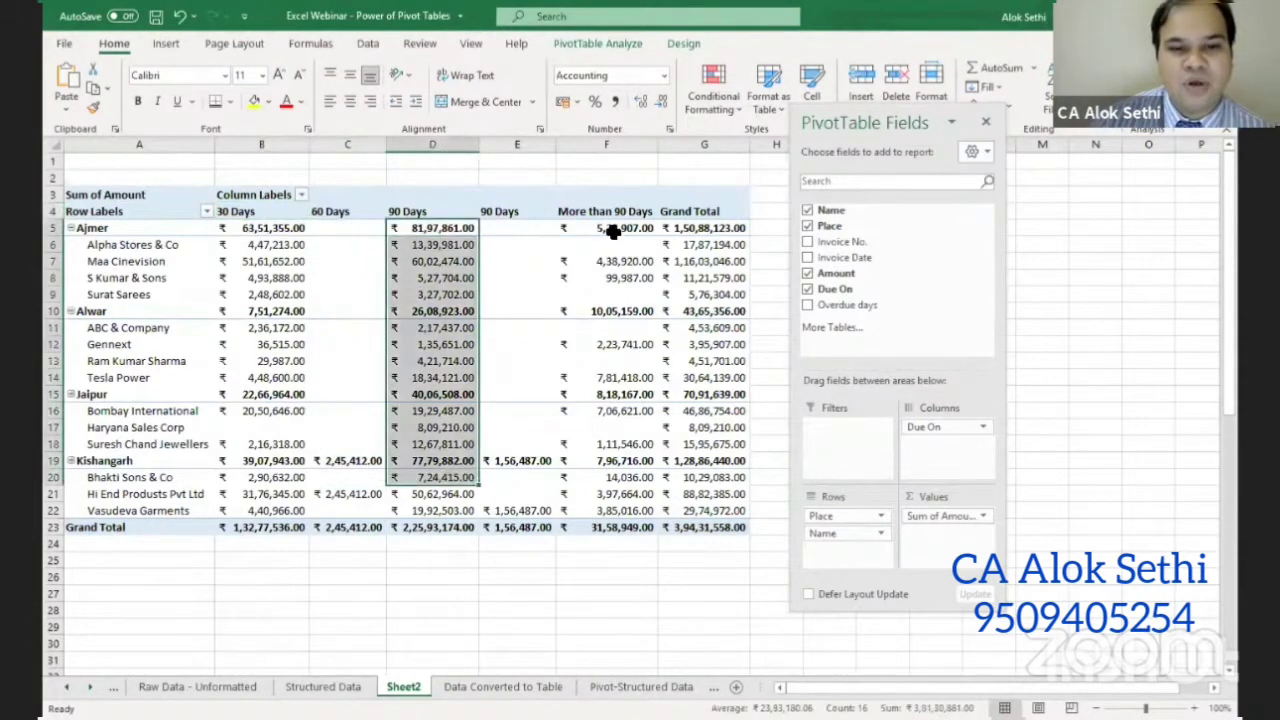
{"action": "left_click_drag", "start_coordinate": [620, 209], "coordinate": [605, 312]}
{"action": "left_click_drag", "start_coordinate": [627, 466], "coordinate": [634, 487]}
{"action": "left_click_drag", "start_coordinate": [717, 224], "coordinate": [717, 488]}
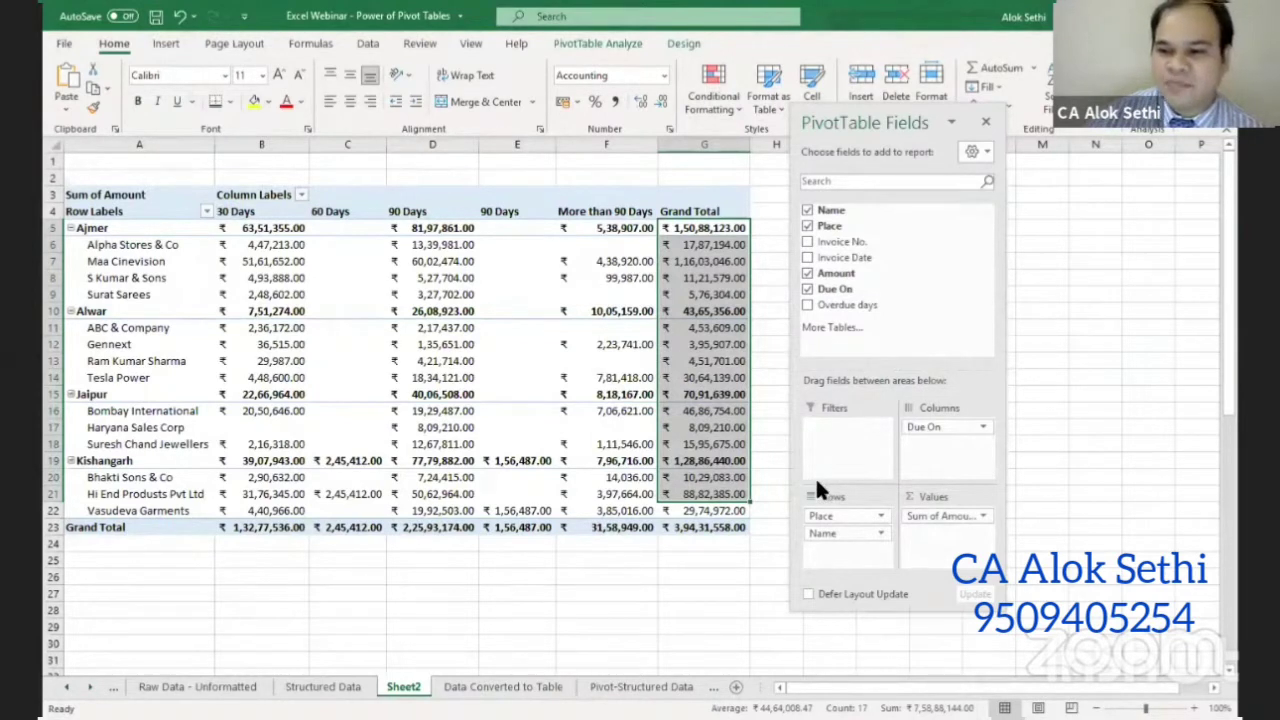
- Move Place from Rows to the report filter and filter the PivotTable to Jaipur only, with multiple item selection enabled
{"action": "left_click_drag", "start_coordinate": [828, 497], "coordinate": [827, 456]}
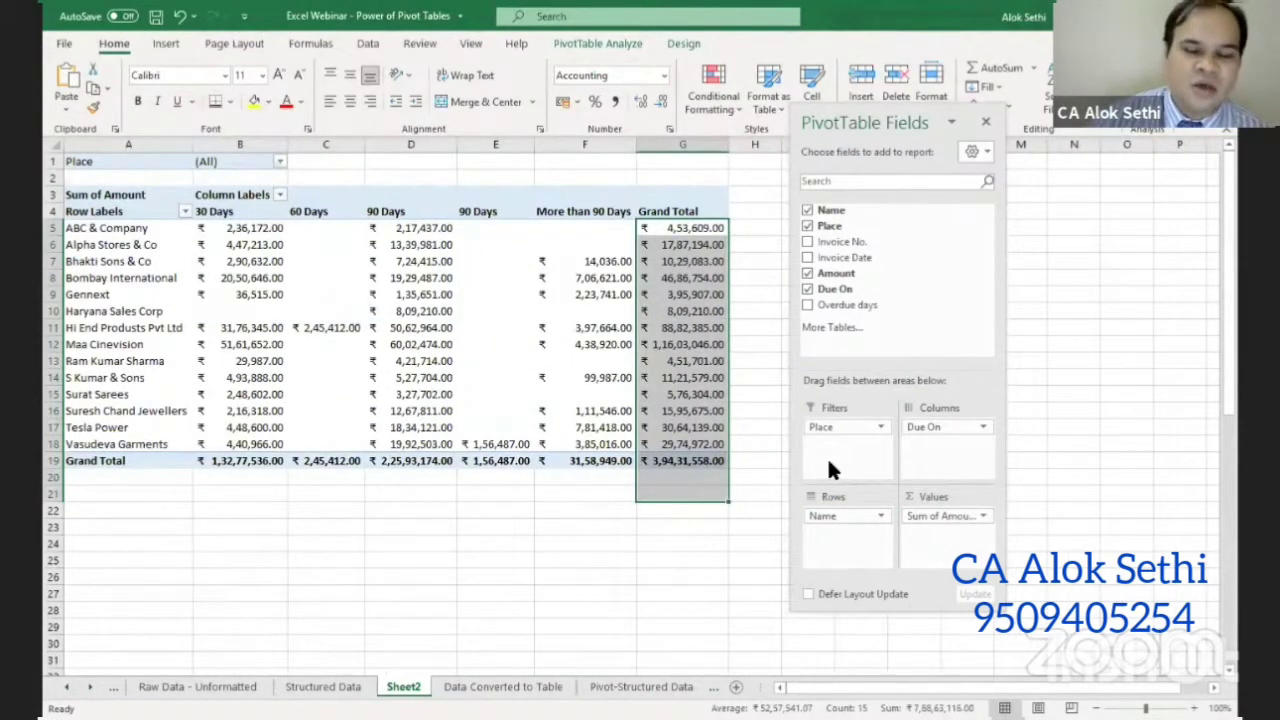
{"action": "left_click", "coordinate": [281, 162]}
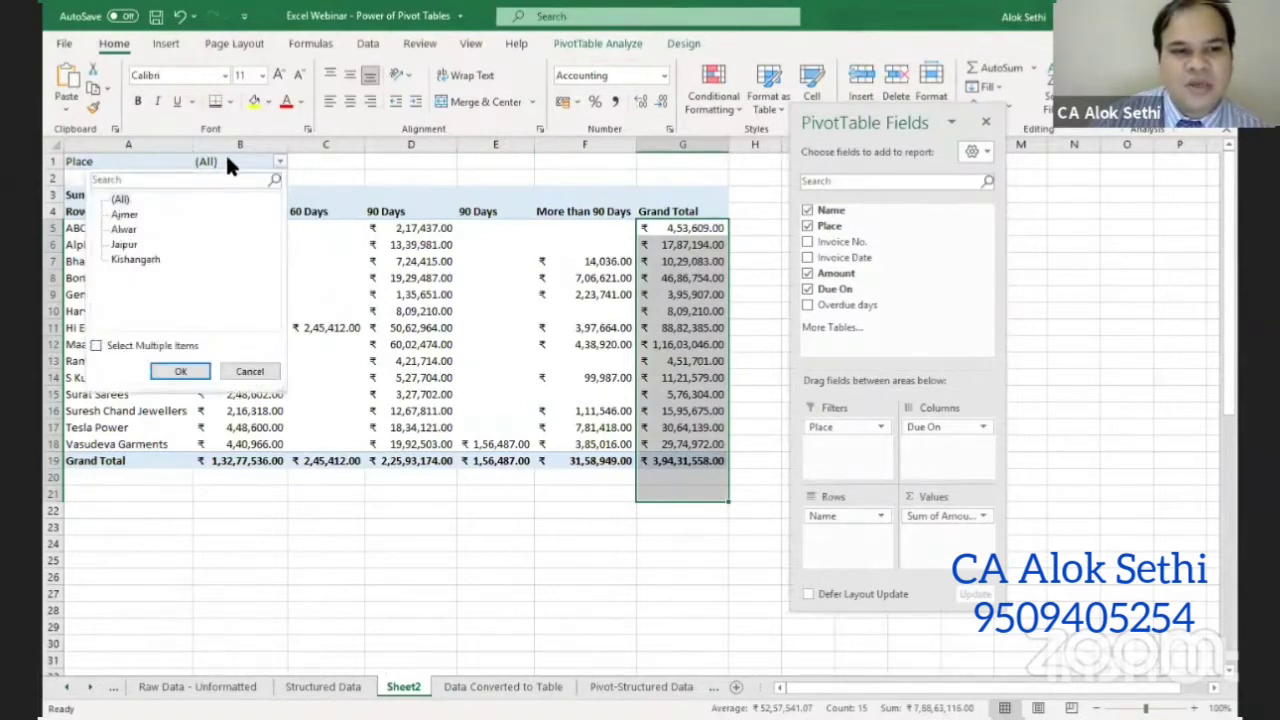
{"action": "left_click", "coordinate": [95, 345]}
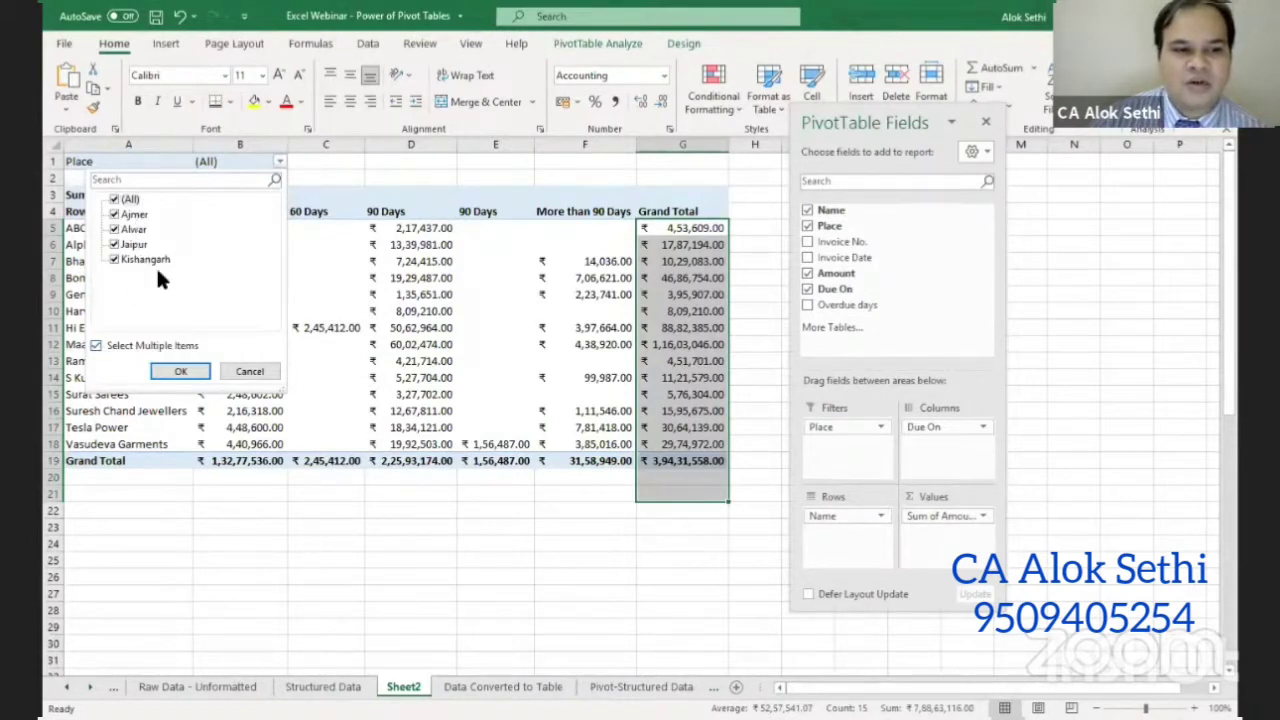
{"action": "left_click", "coordinate": [114, 200]}
{"action": "left_click", "coordinate": [124, 245]}
{"action": "left_click", "coordinate": [114, 243]}
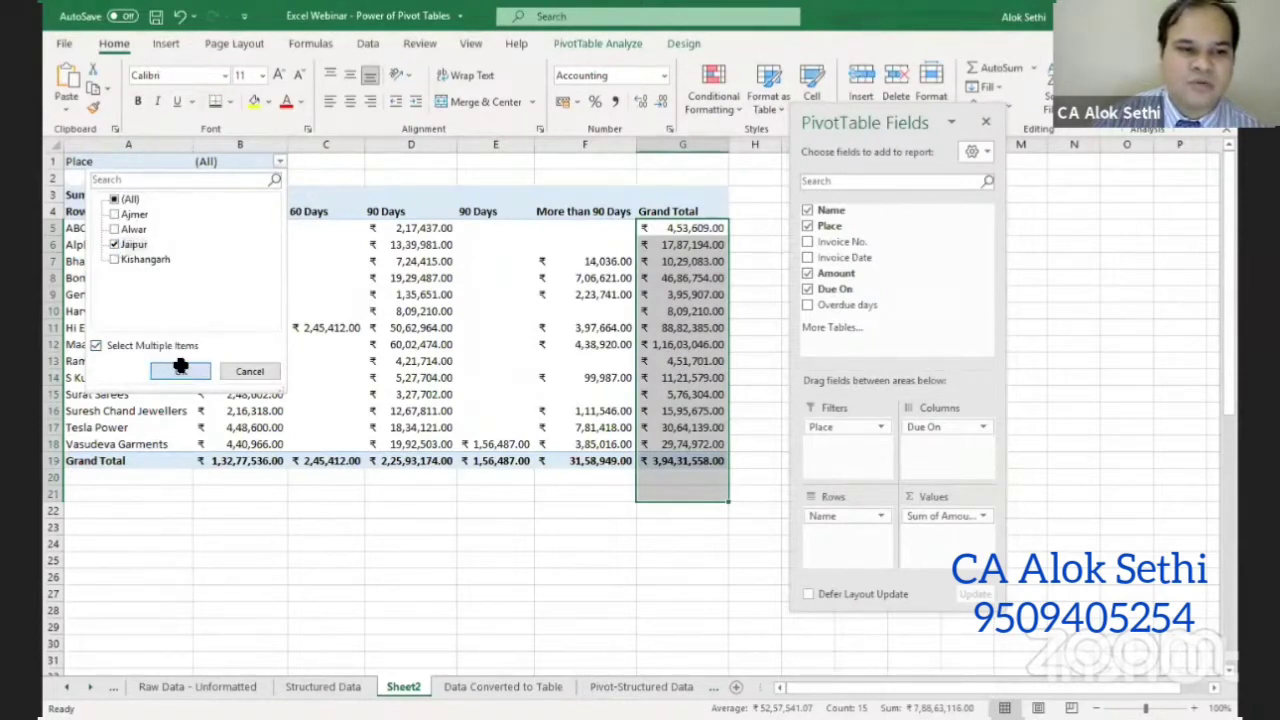
{"action": "left_click", "coordinate": [175, 371]}
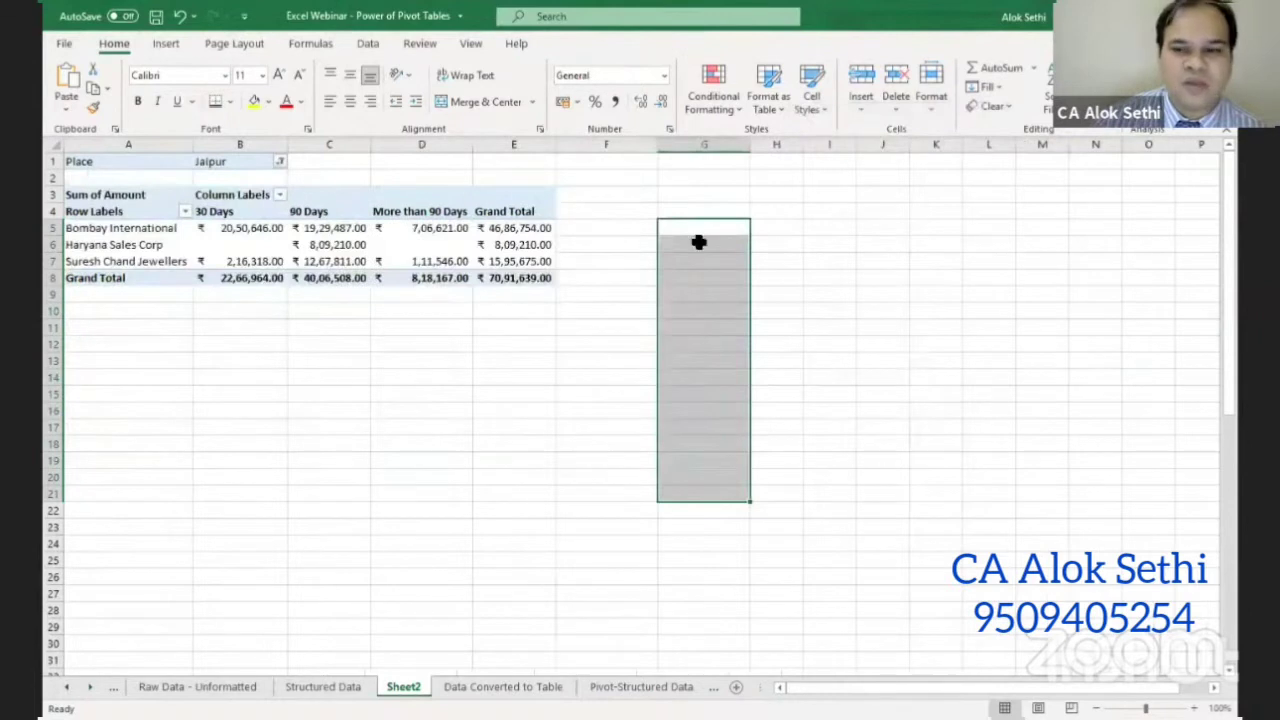
{"action": "left_click", "coordinate": [233, 223]}
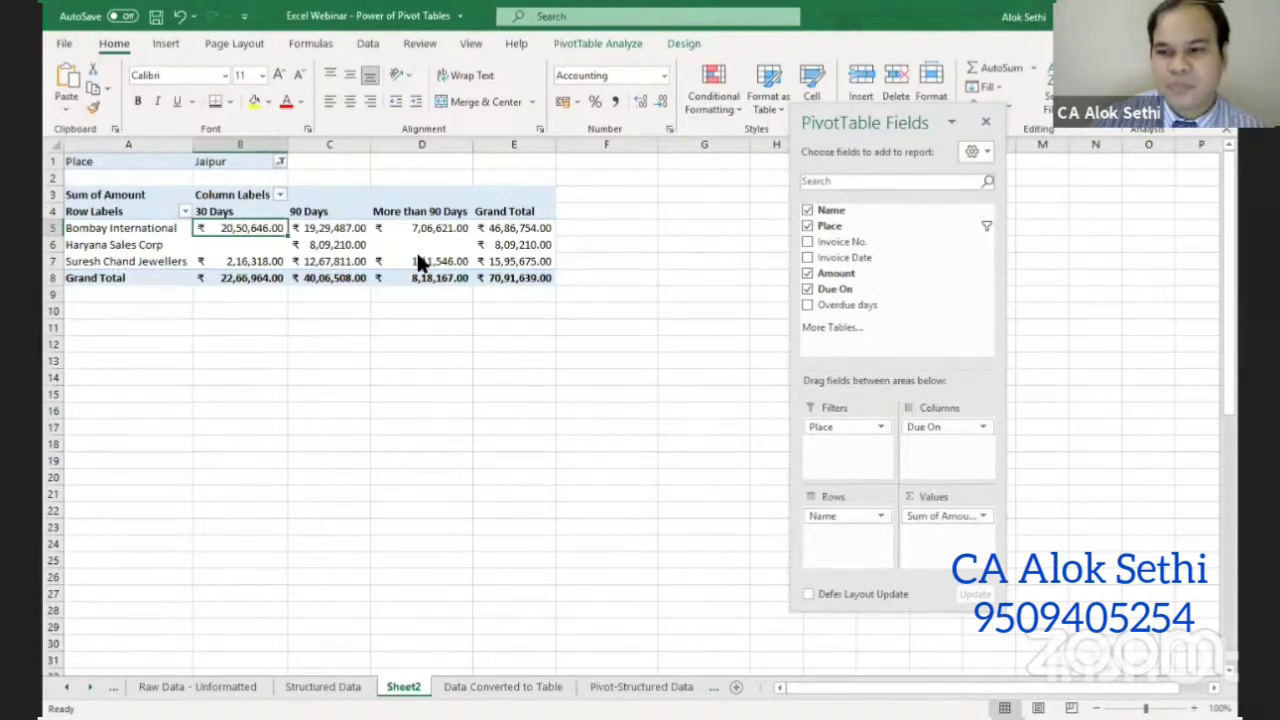
{"action": "left_click", "coordinate": [969, 316]}
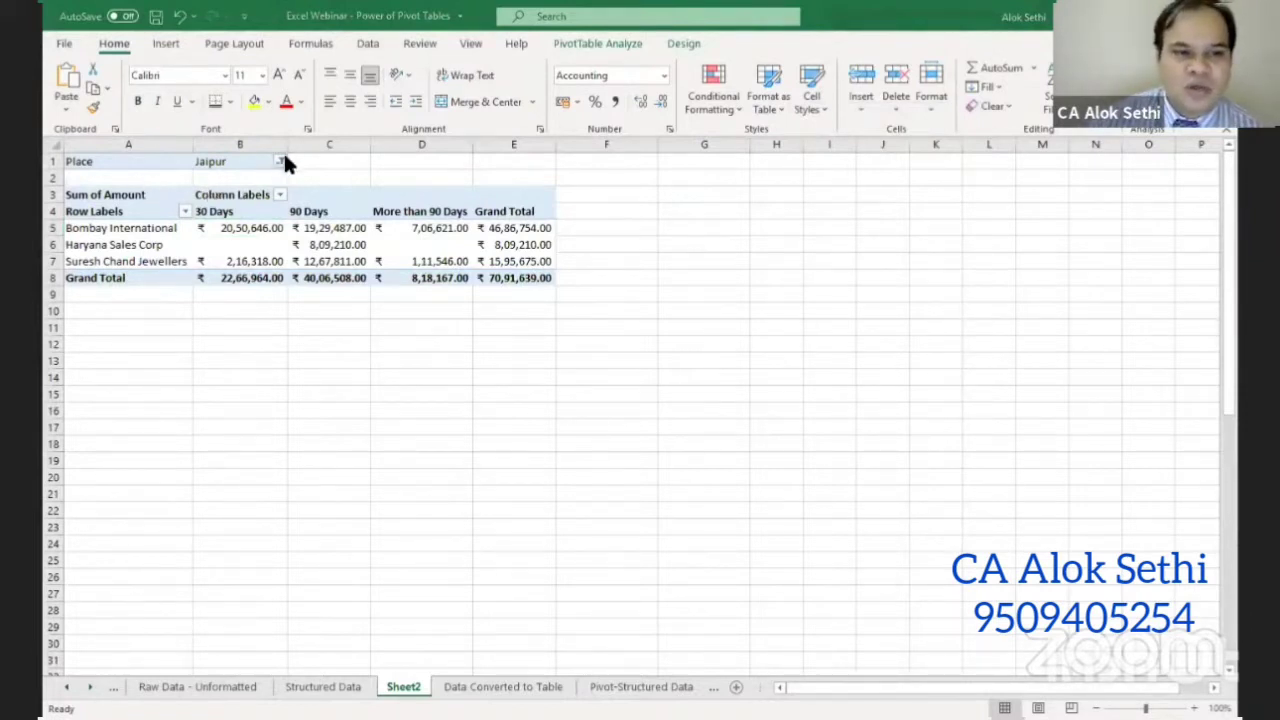
{"action": "left_click", "coordinate": [258, 226]}
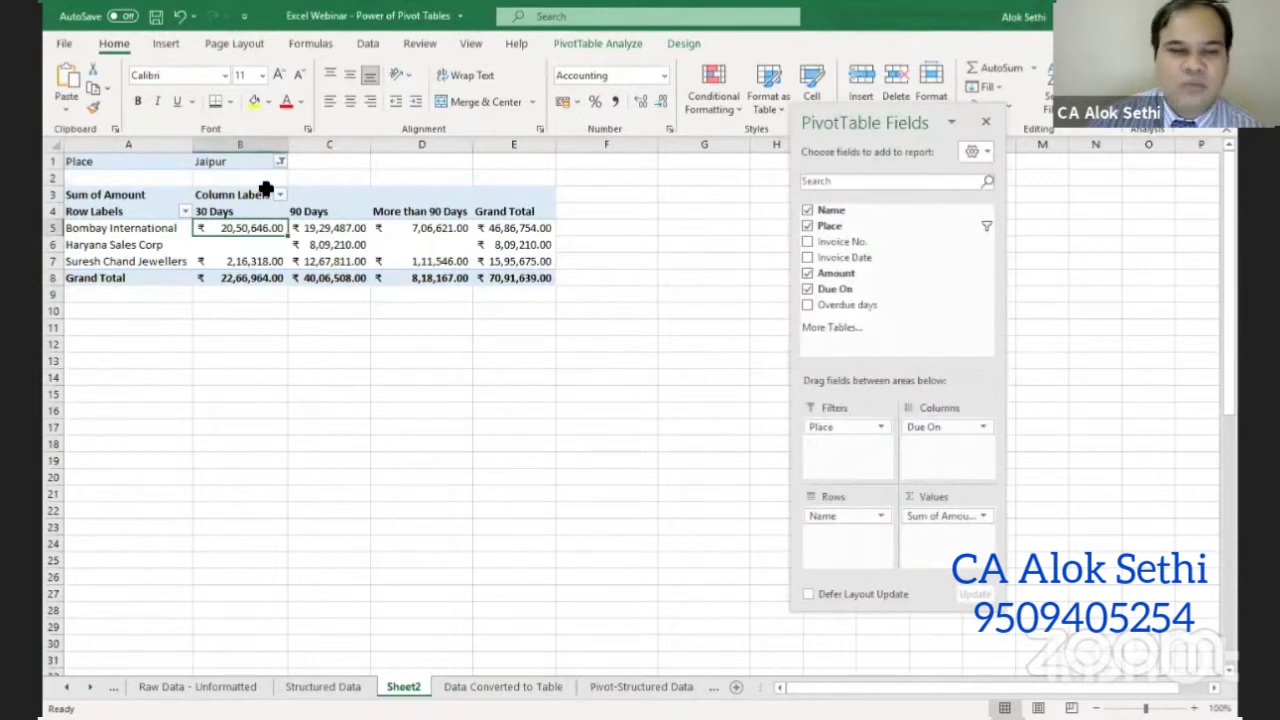
- Reset the Place report filter to include all places
{"action": "left_click", "coordinate": [291, 159]}
{"action": "left_click", "coordinate": [281, 161]}
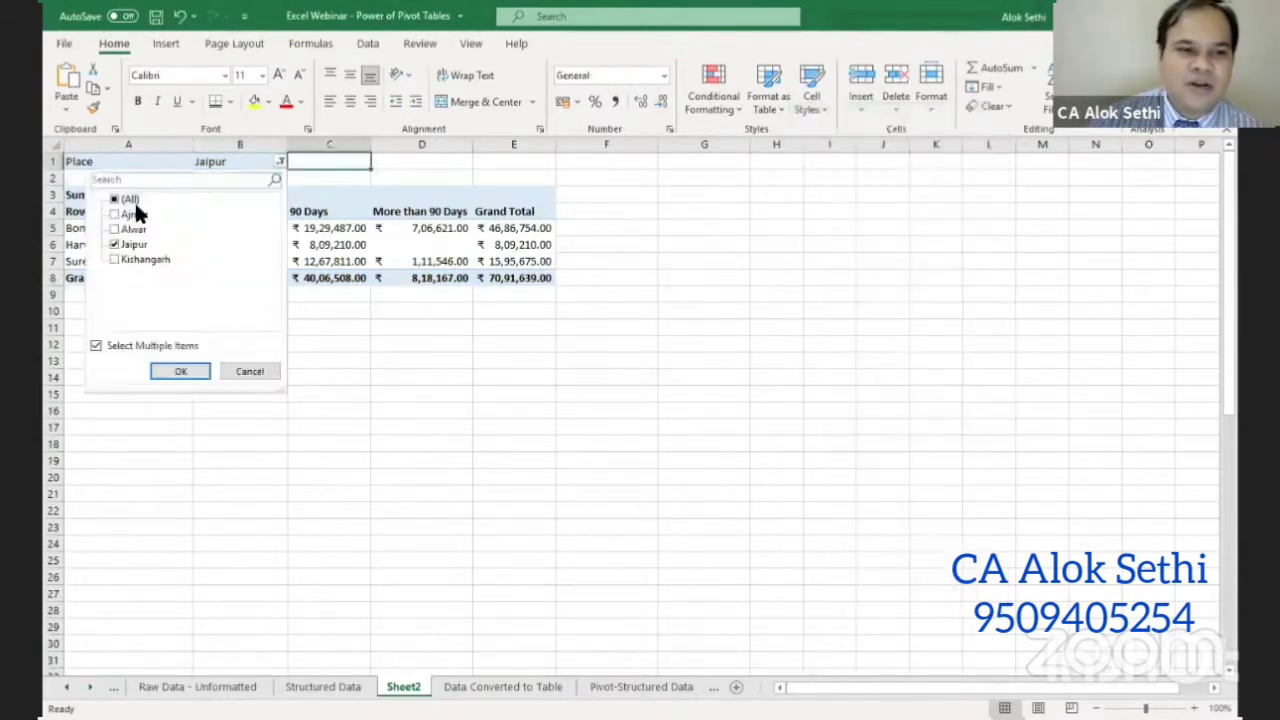
{"action": "left_click", "coordinate": [183, 370]}
{"action": "left_click", "coordinate": [283, 163]}
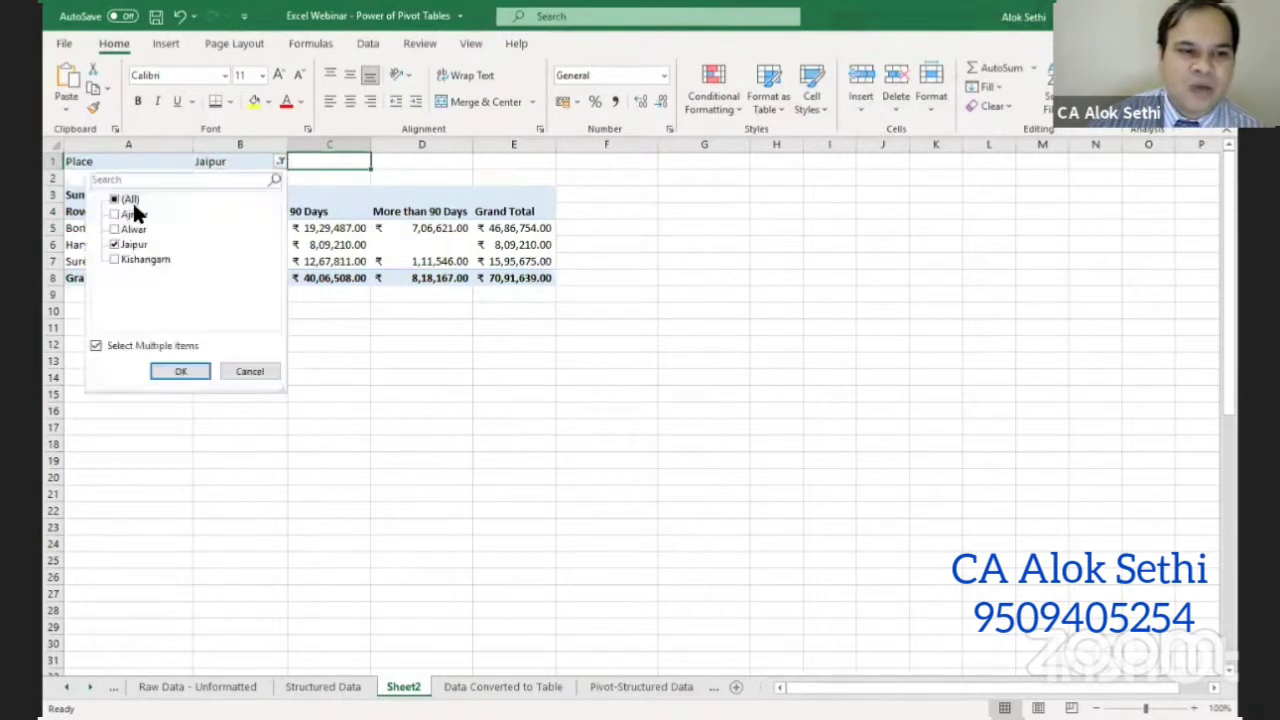
{"action": "left_click", "coordinate": [112, 200]}
{"action": "left_click", "coordinate": [164, 371]}
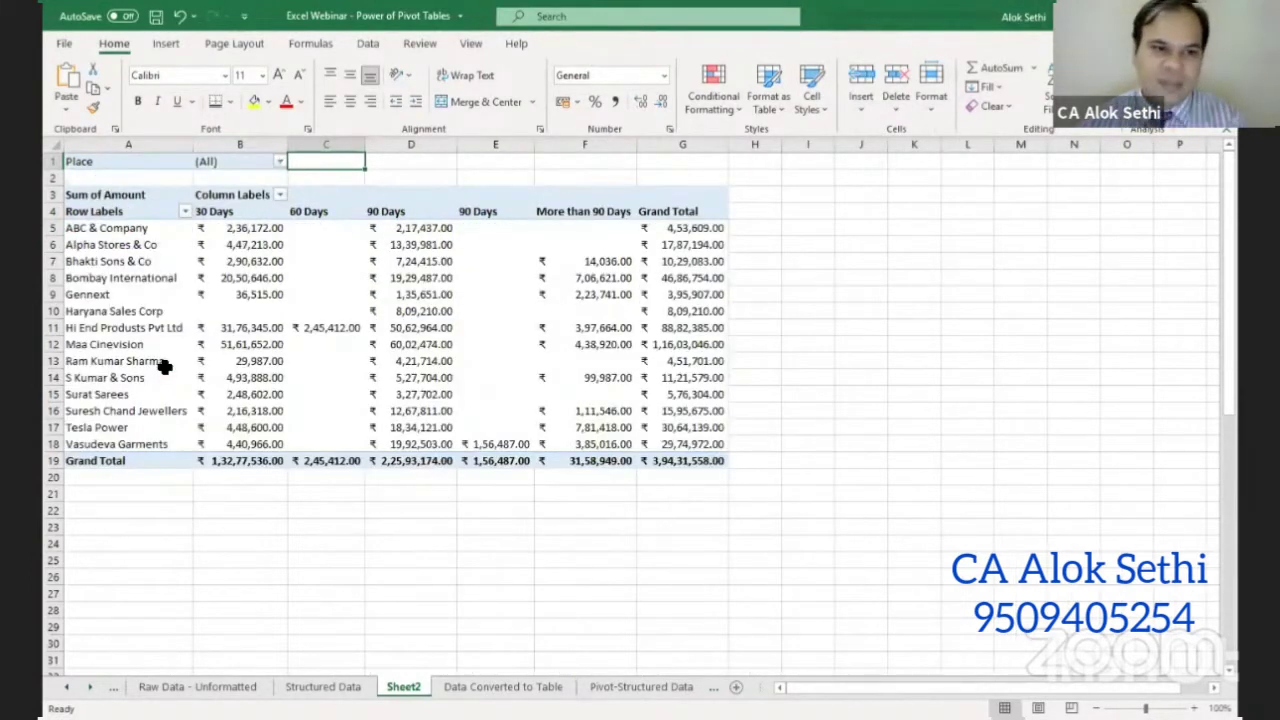
{"action": "left_click", "coordinate": [137, 229]}
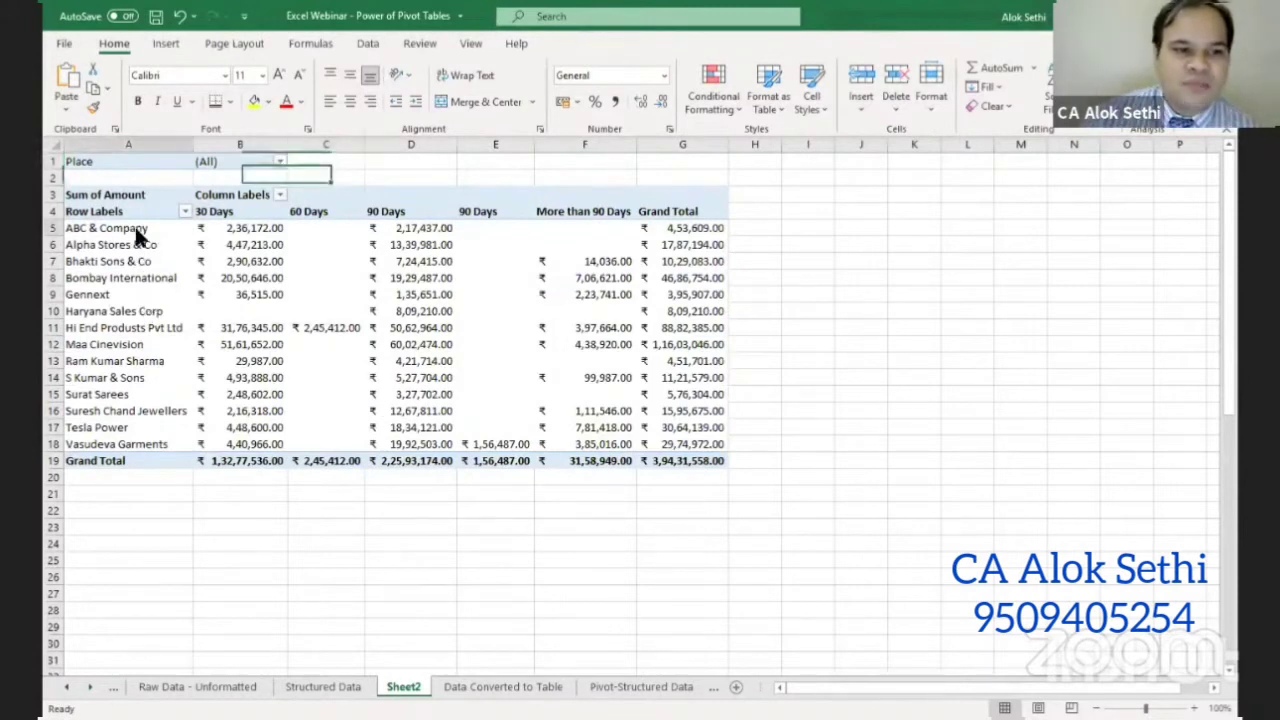
{"action": "double_click", "coordinate": [137, 229]}
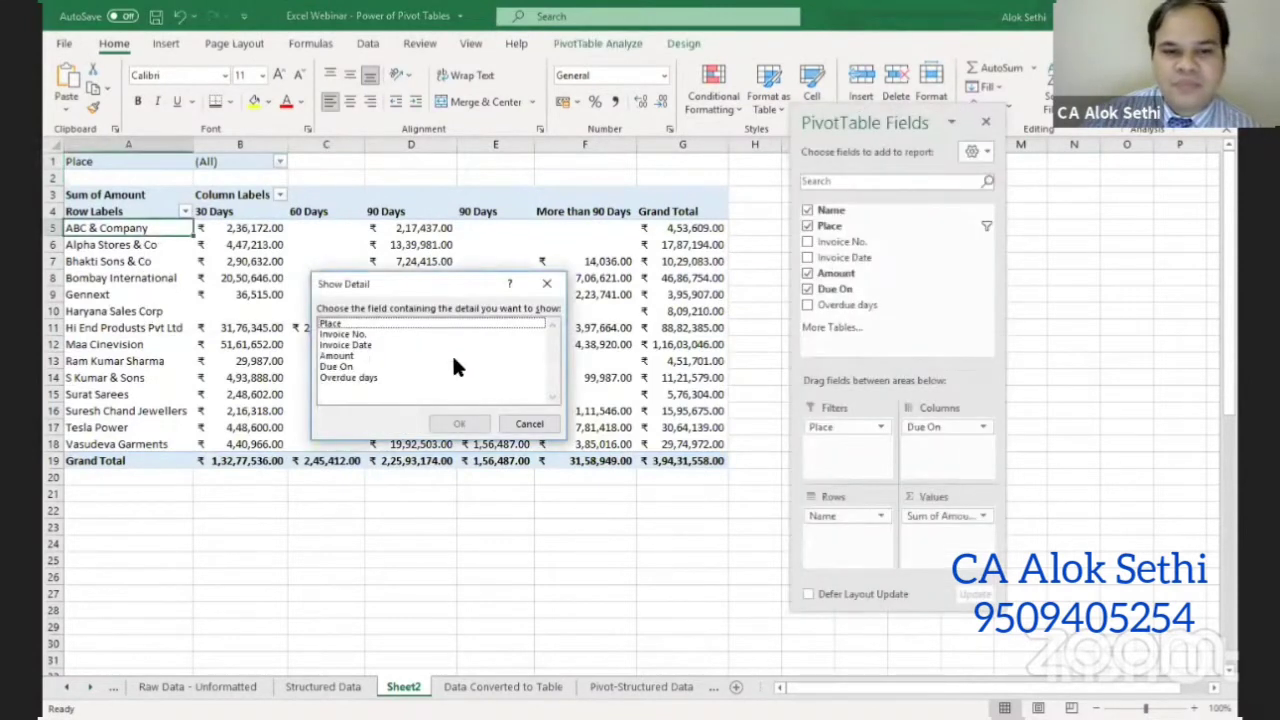
{"action": "left_click", "coordinate": [527, 424]}
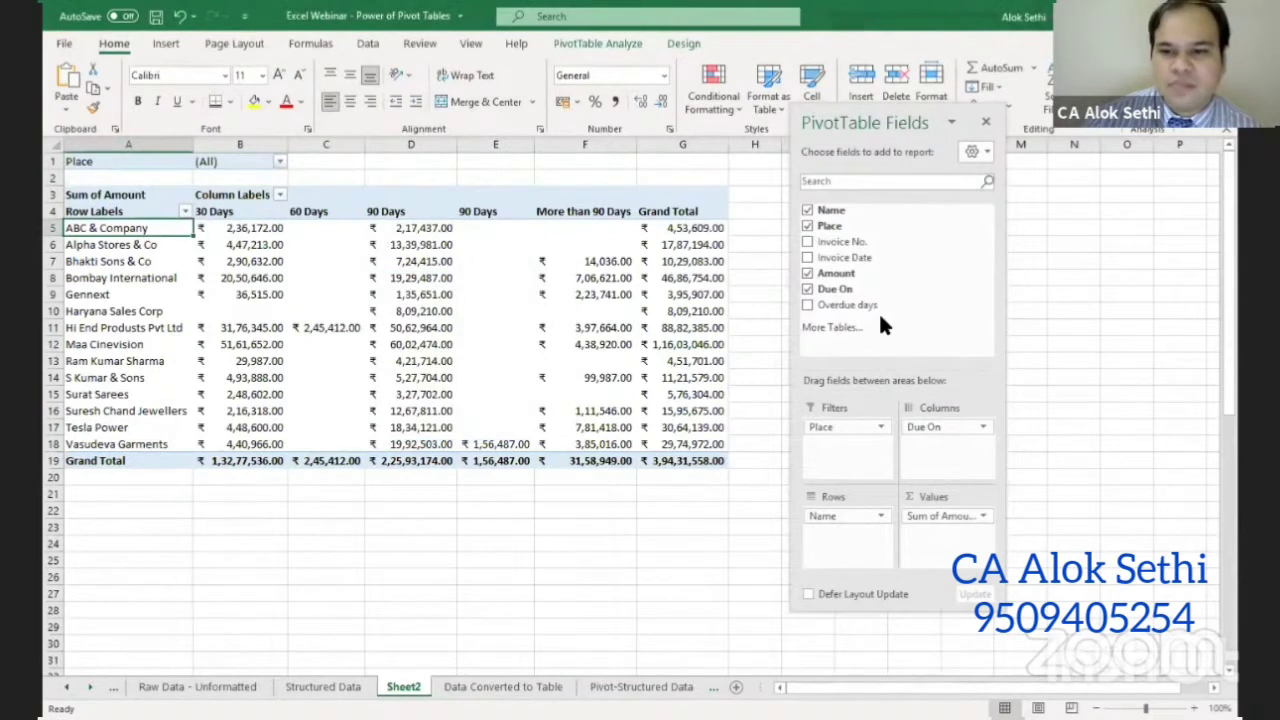
- Return Place to Rows above Name and take Due On out of the PivotTable
{"action": "left_click", "coordinate": [235, 268]}
{"action": "left_click_drag", "start_coordinate": [957, 430], "coordinate": [889, 528]}
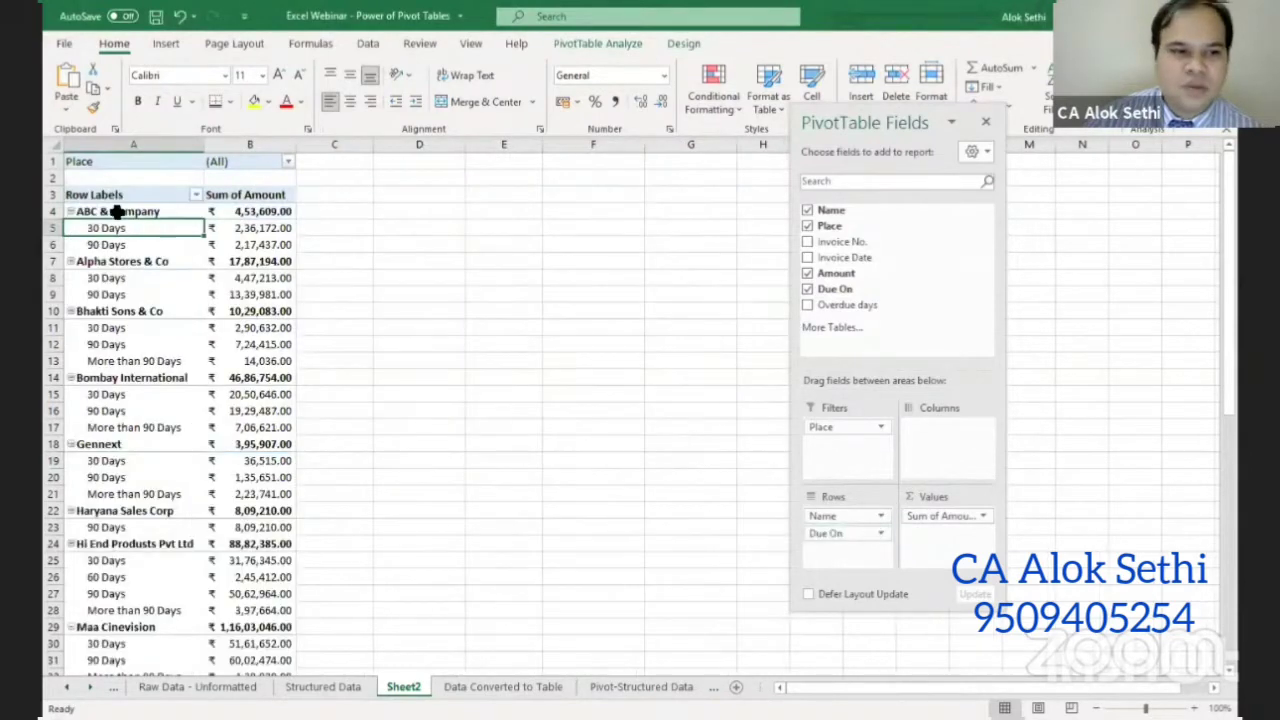
{"action": "left_click_drag", "start_coordinate": [833, 428], "coordinate": [882, 330]}
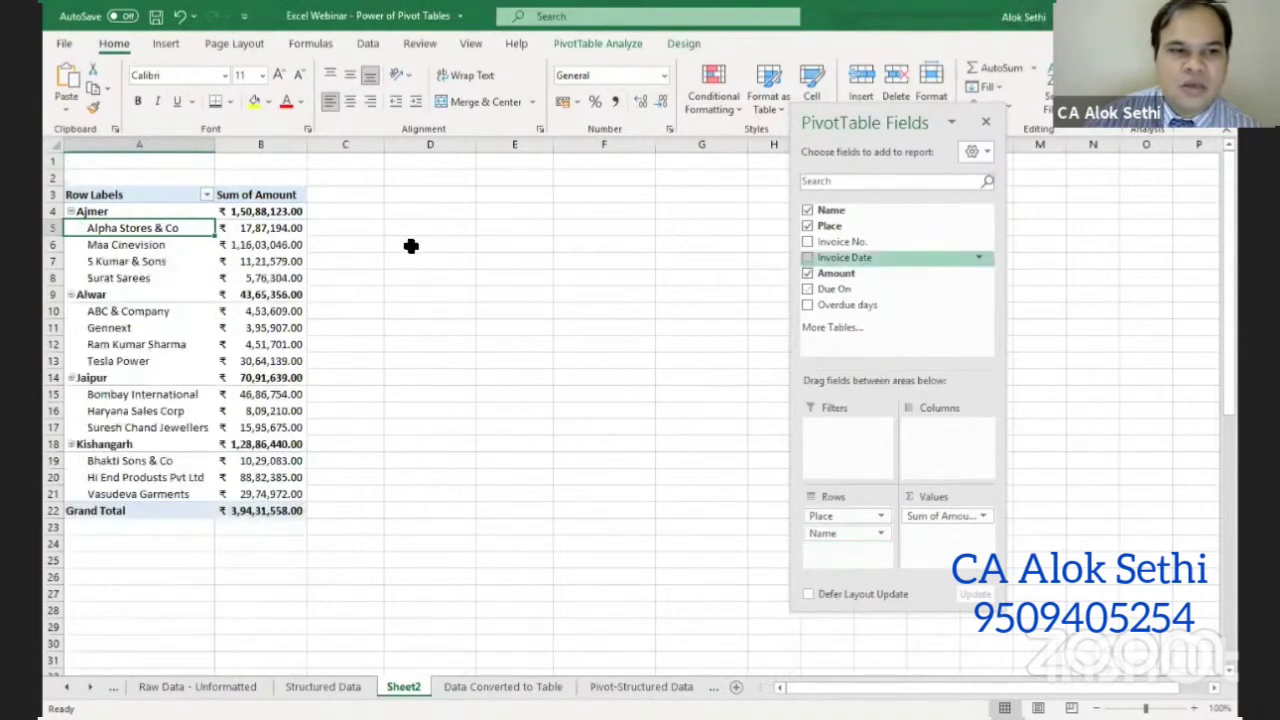
- Show Invoice No. as the detail field for Alpha Stores & Co and collapse that customer's invoice list
{"action": "double_click", "coordinate": [166, 228]}
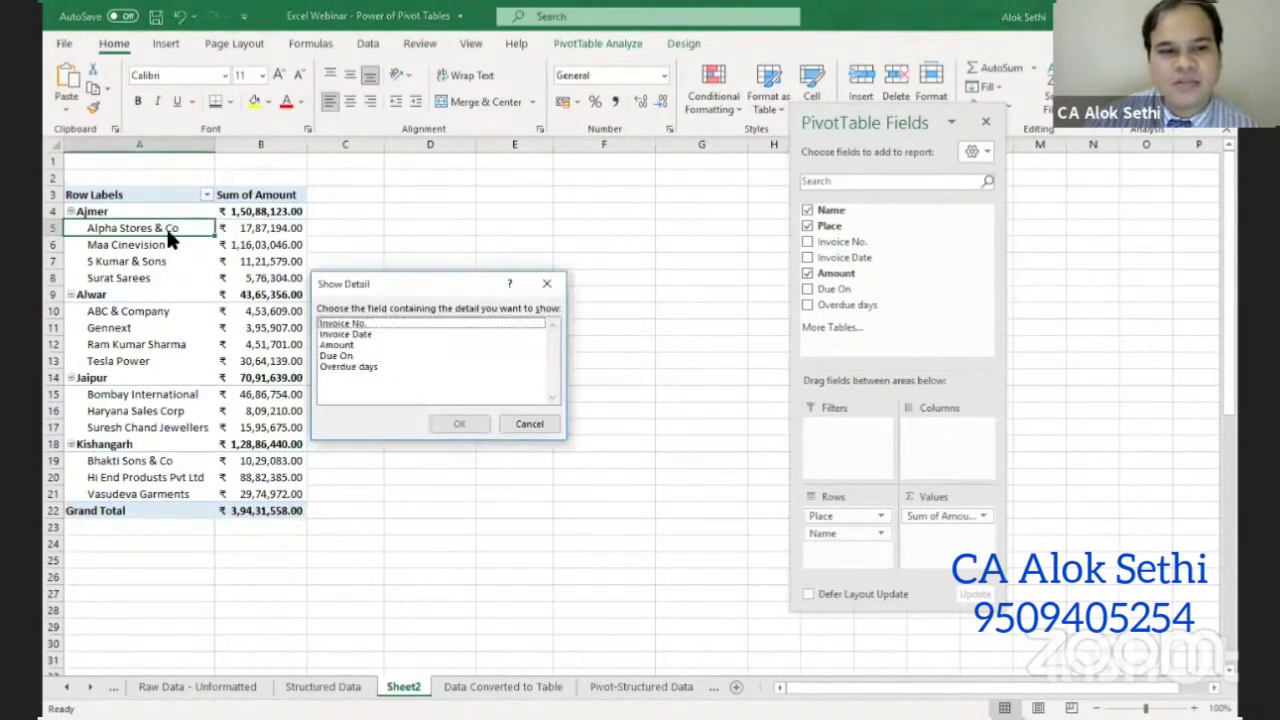
{"action": "left_click", "coordinate": [396, 324]}
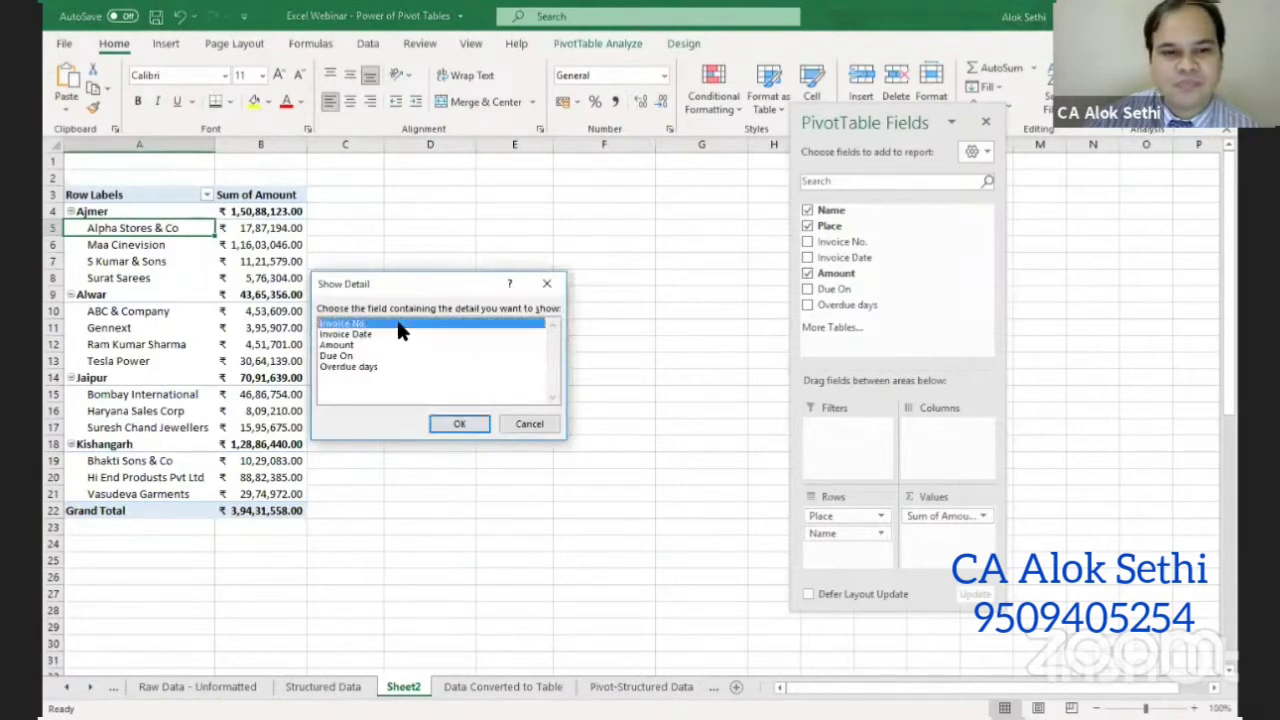
{"action": "left_click", "coordinate": [452, 424]}
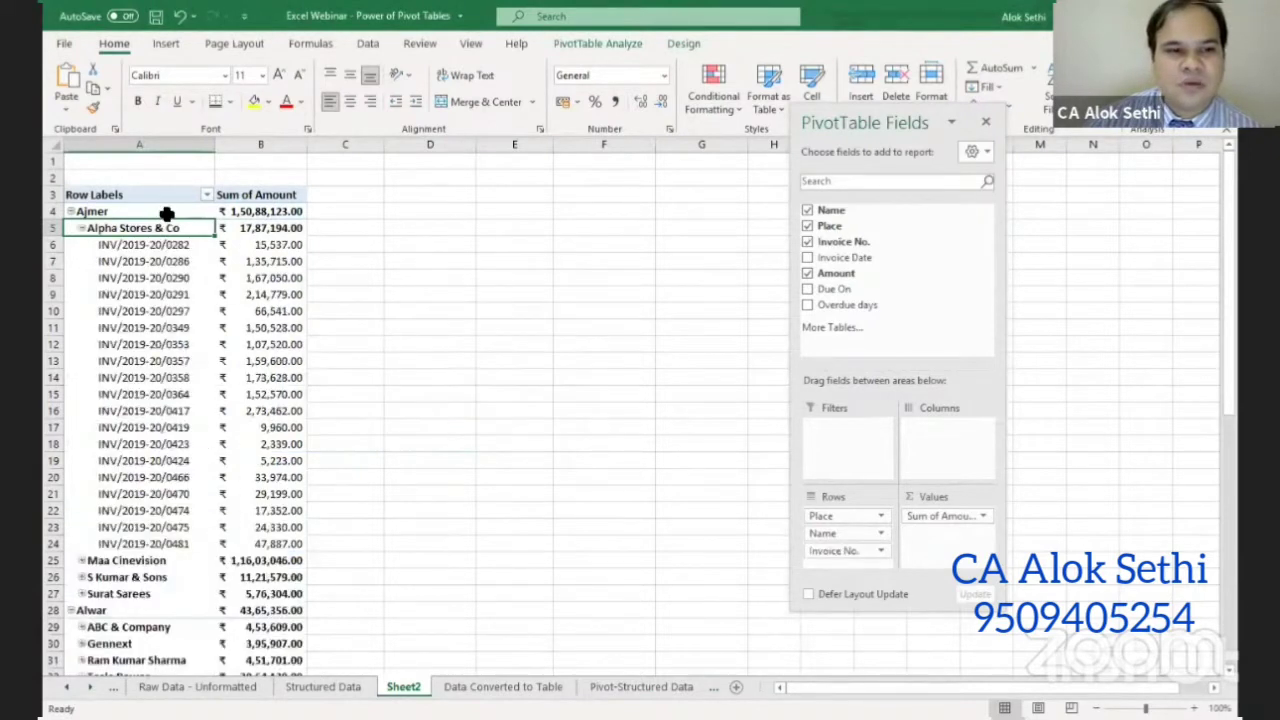
{"action": "left_click", "coordinate": [81, 228]}
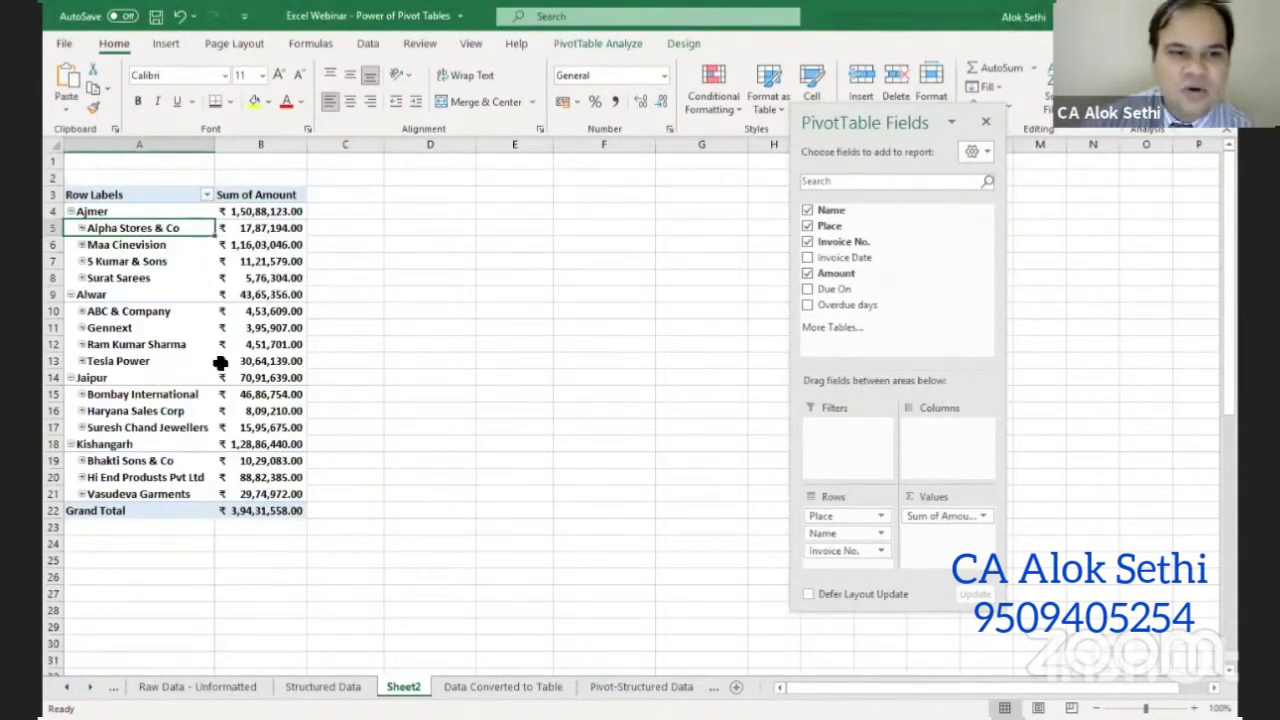
- Change the PivotTable's report layout to Tabular Form
{"action": "left_click", "coordinate": [224, 278]}
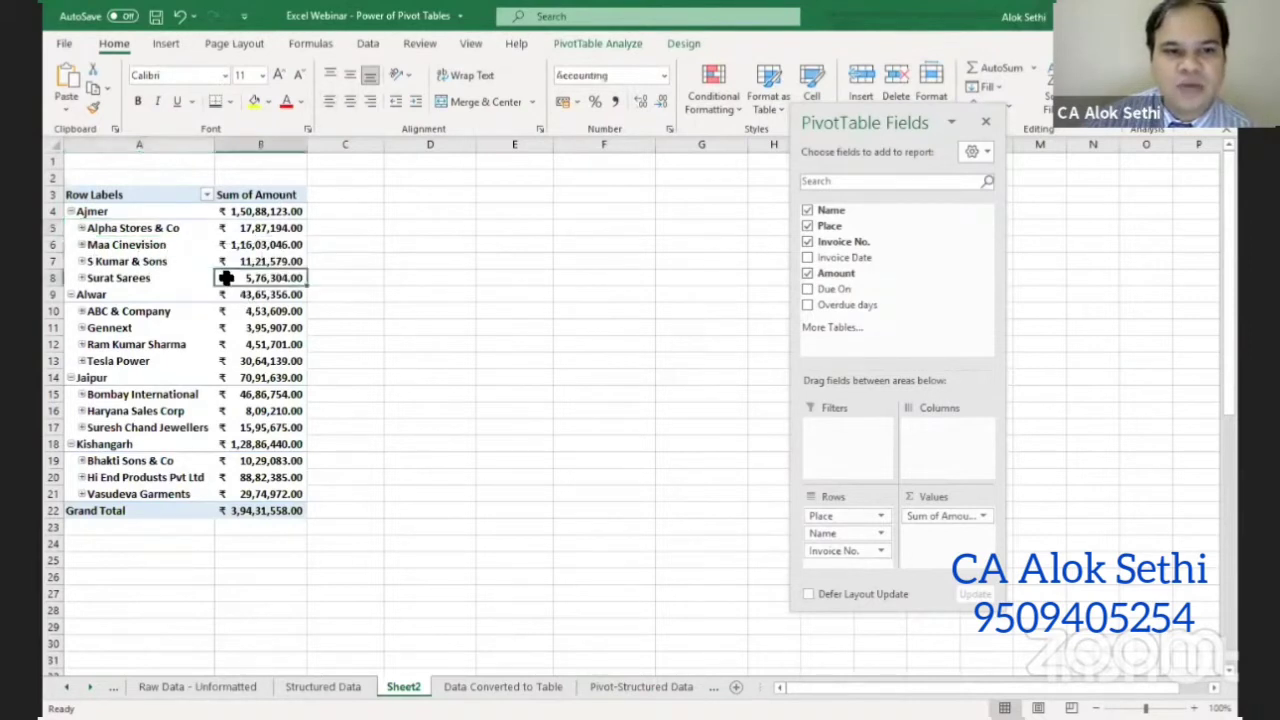
{"action": "left_click", "coordinate": [690, 40]}
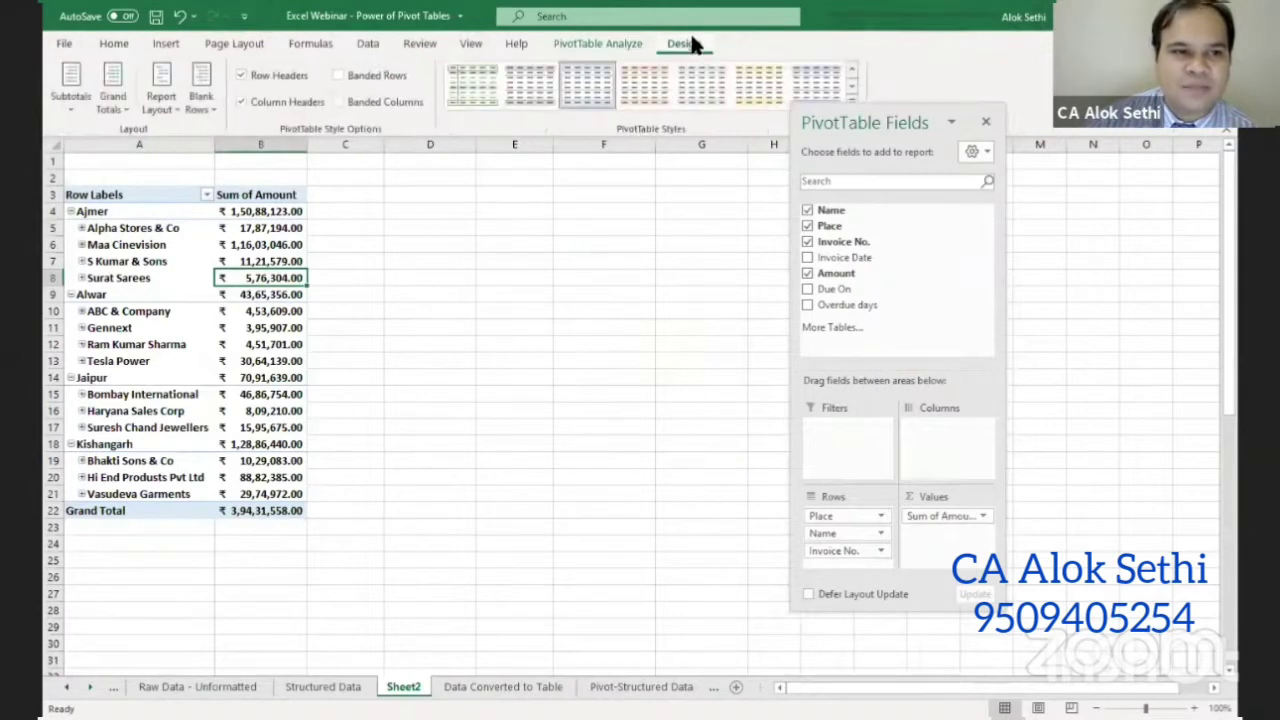
{"action": "left_click", "coordinate": [145, 106]}
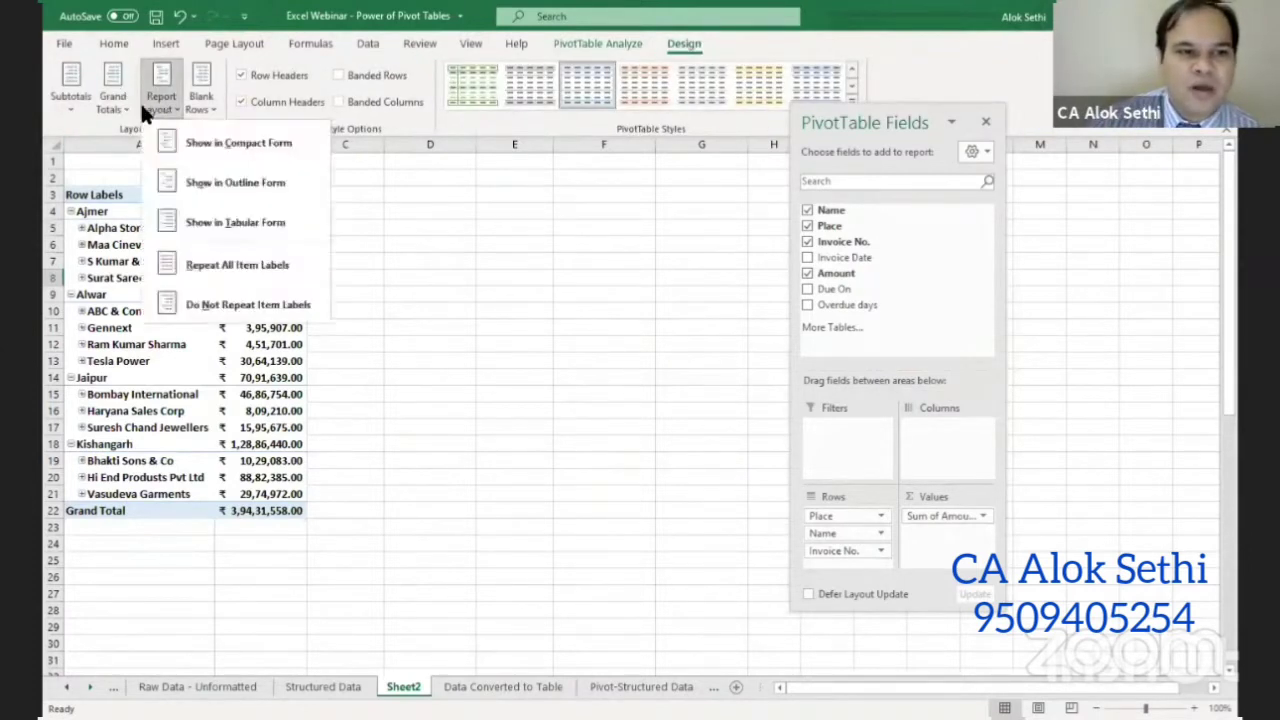
{"action": "left_click", "coordinate": [206, 230]}
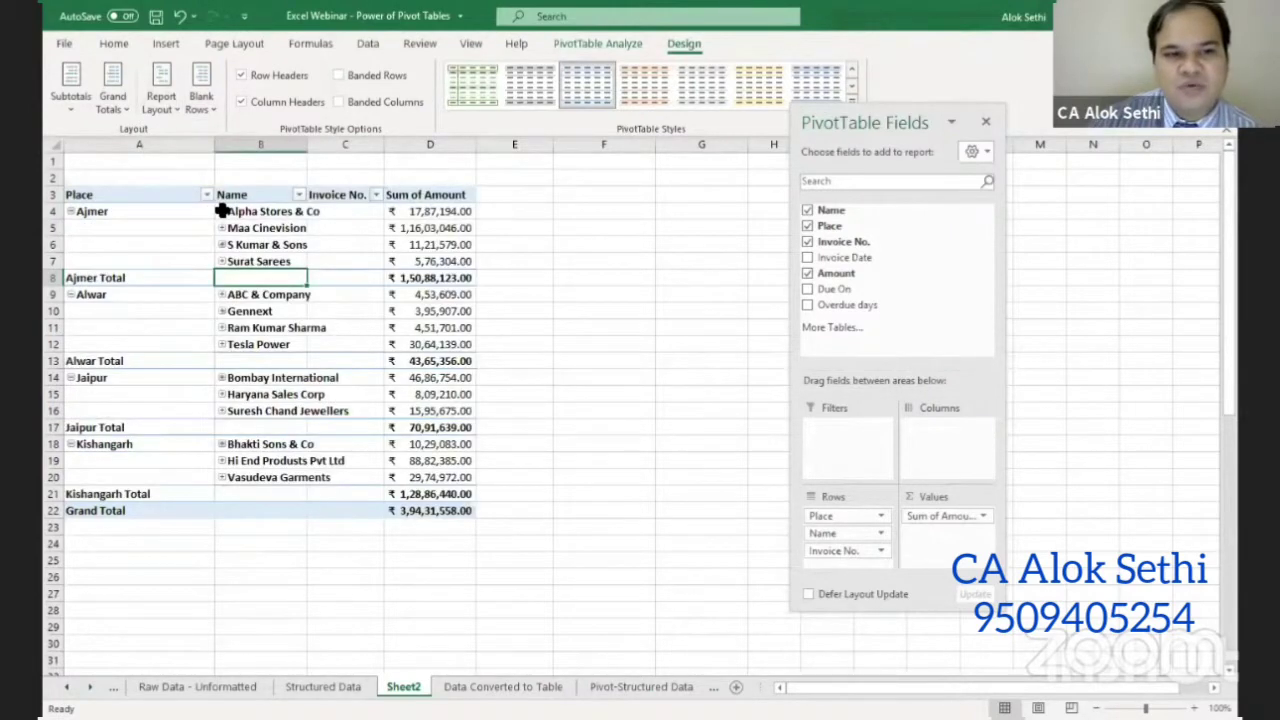
- Drill down into the Alpha Stores & Co amount on a new sheet and widen the Name column to show full names
{"action": "double_click", "coordinate": [415, 211]}
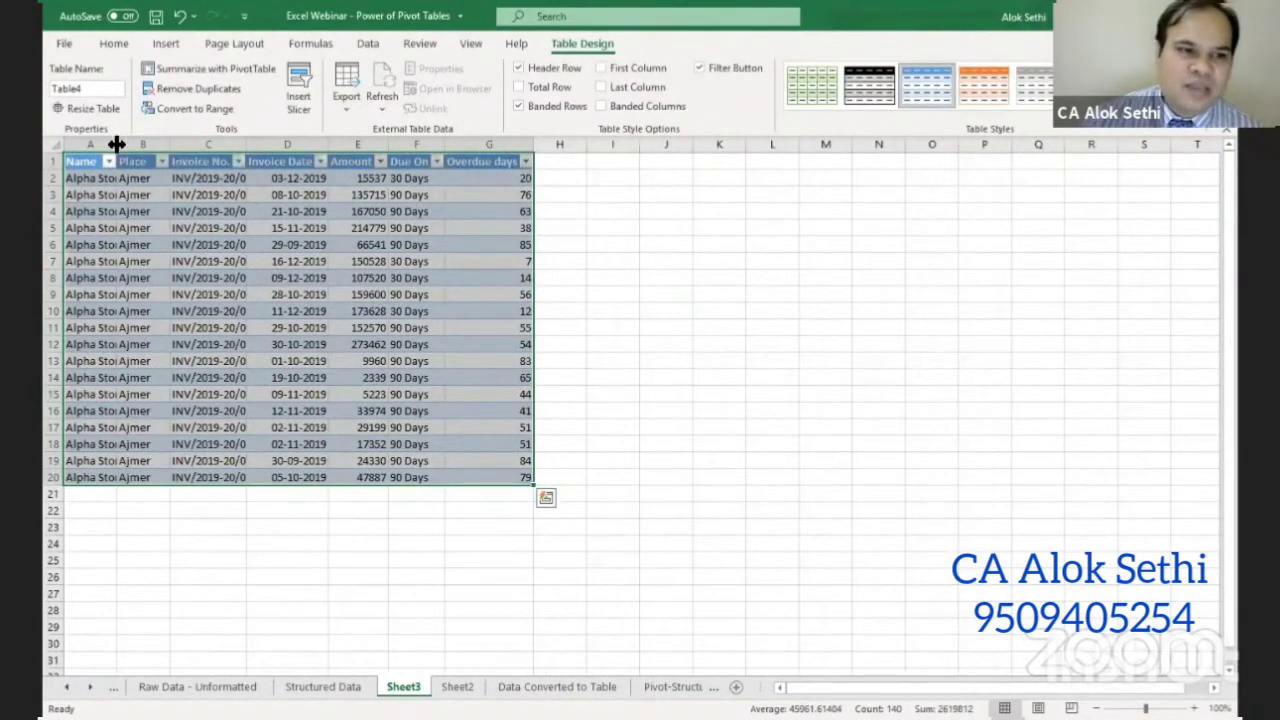
{"action": "left_click_drag", "start_coordinate": [116, 144], "coordinate": [213, 145]}
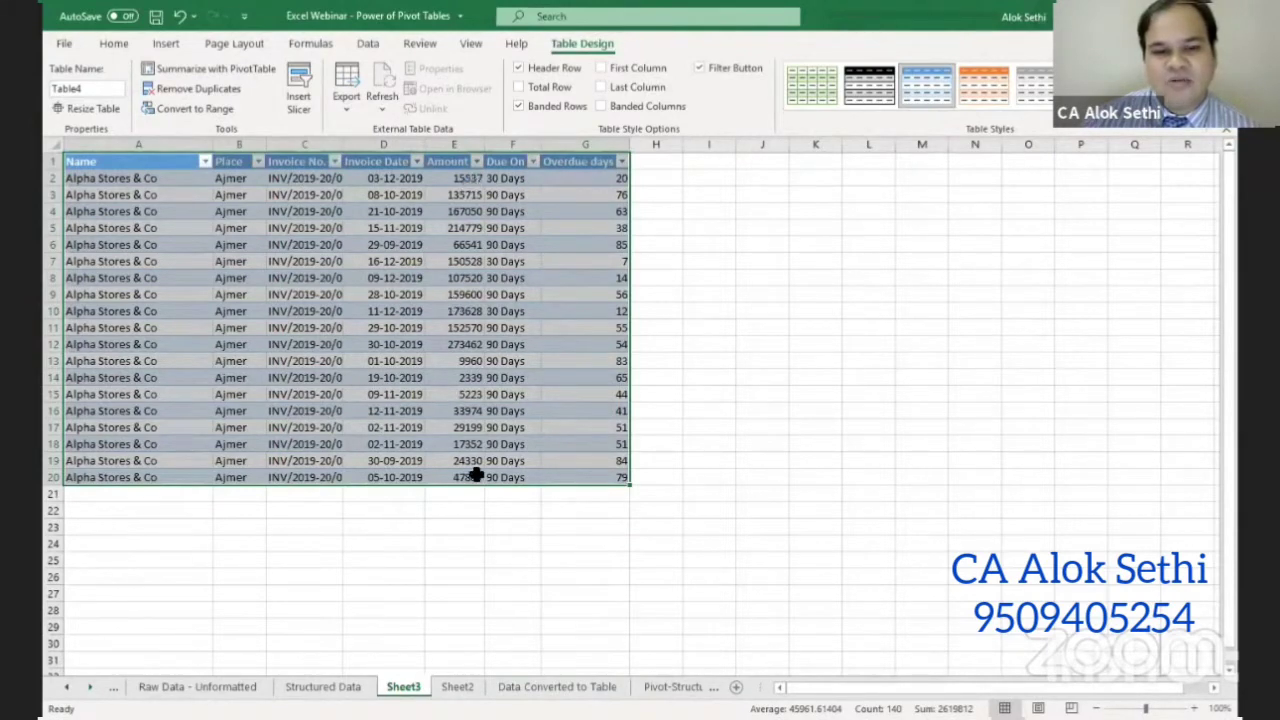
- Add an AutoSum total of the Amount column in E21 below the extracted invoices
{"action": "left_click", "coordinate": [477, 490]}
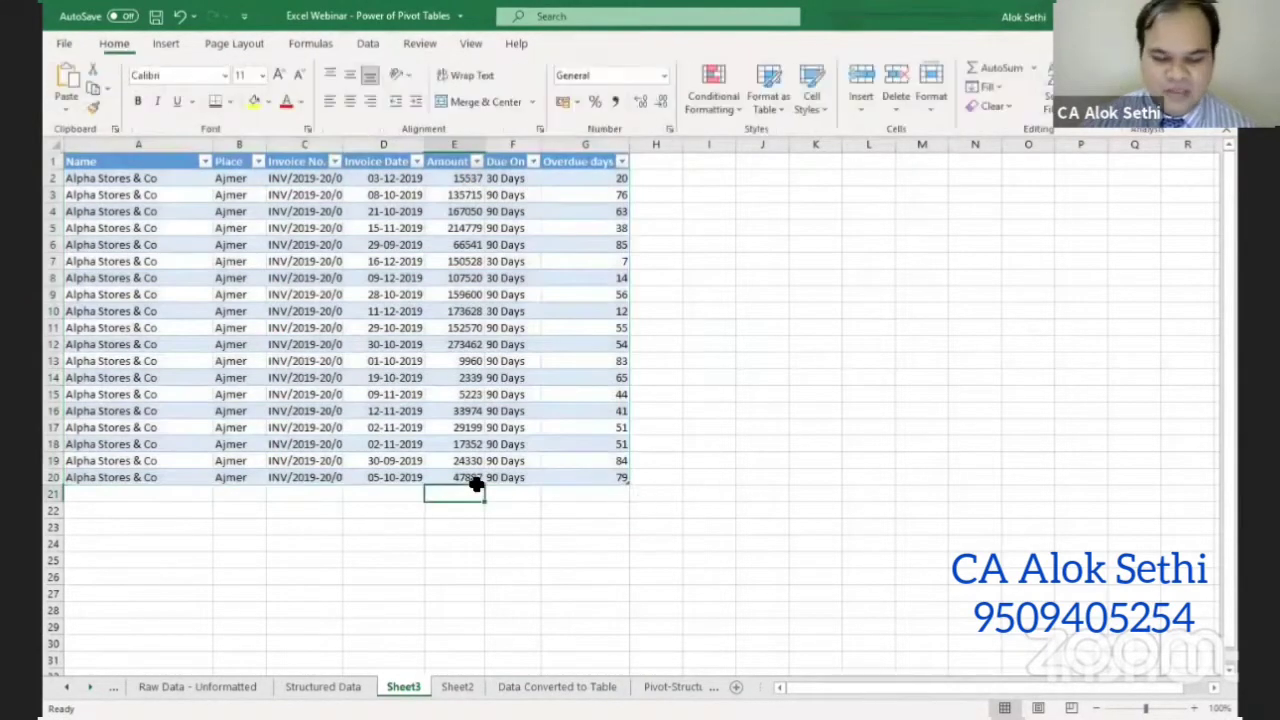
{"action": "key", "text": "alt+equal"}
{"action": "key", "text": "Return"}
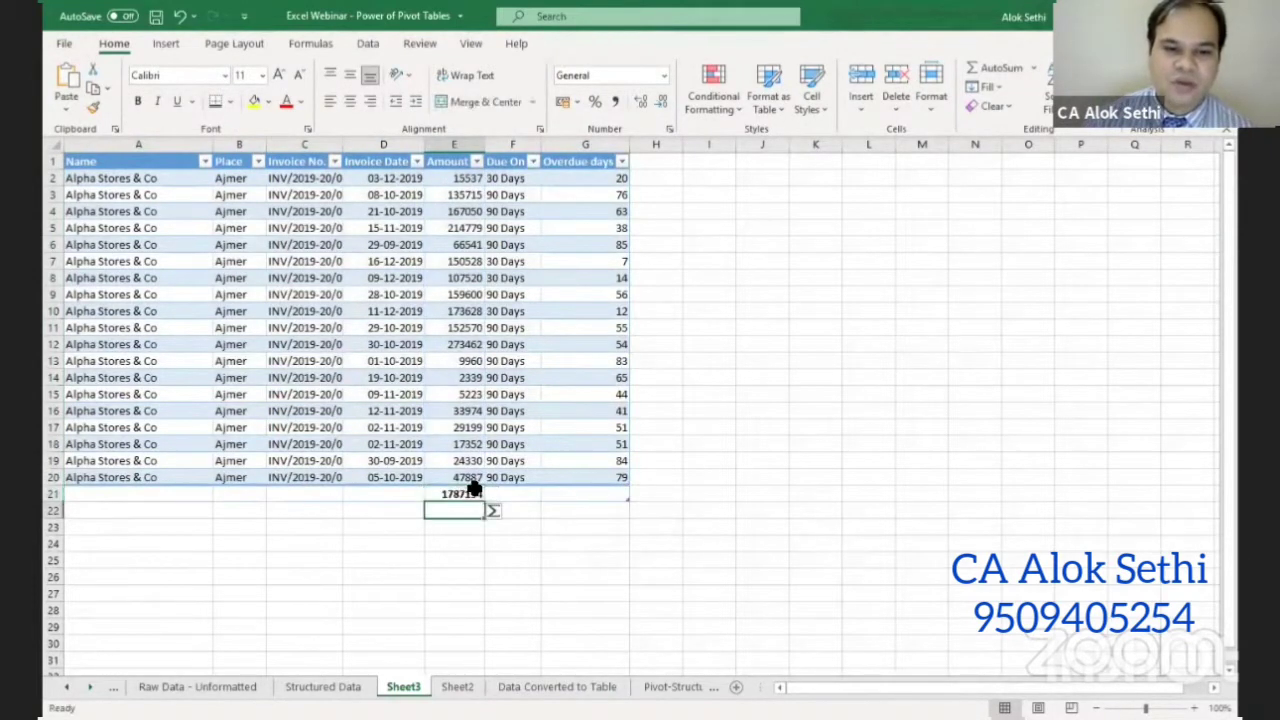
{"action": "left_click", "coordinate": [1122, 562]}
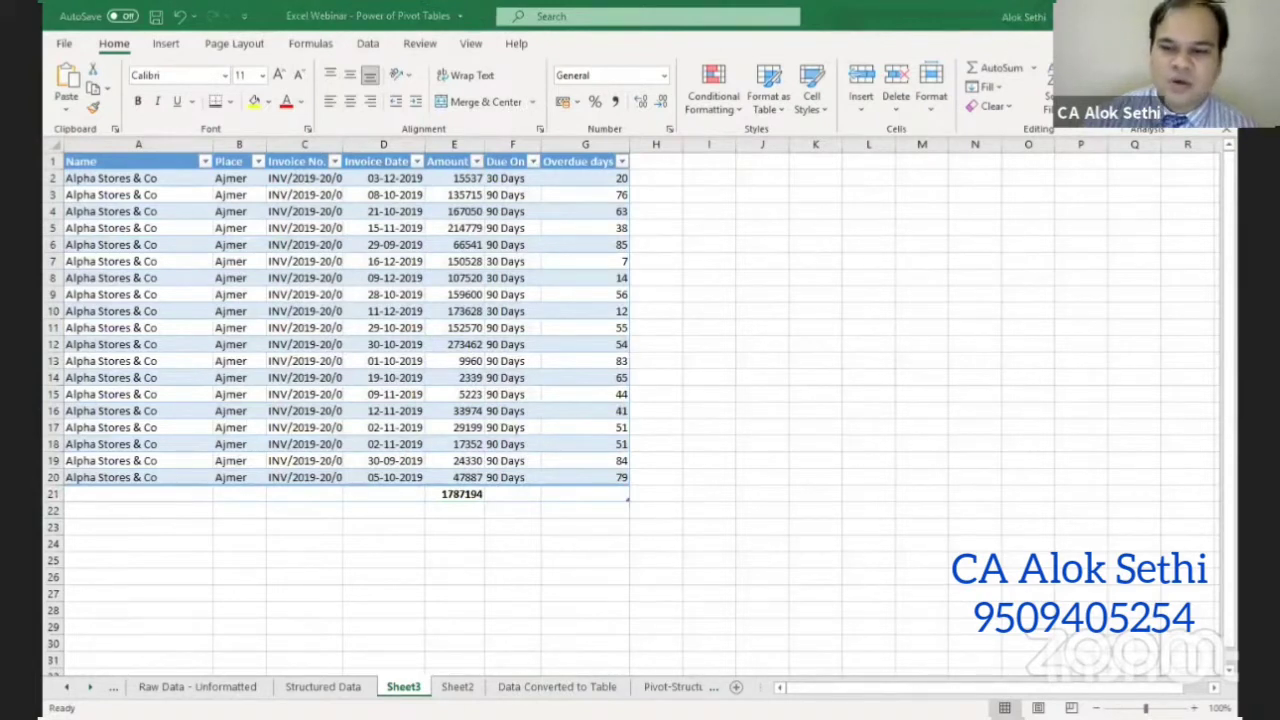
{"action": "left_click", "coordinate": [466, 509]}
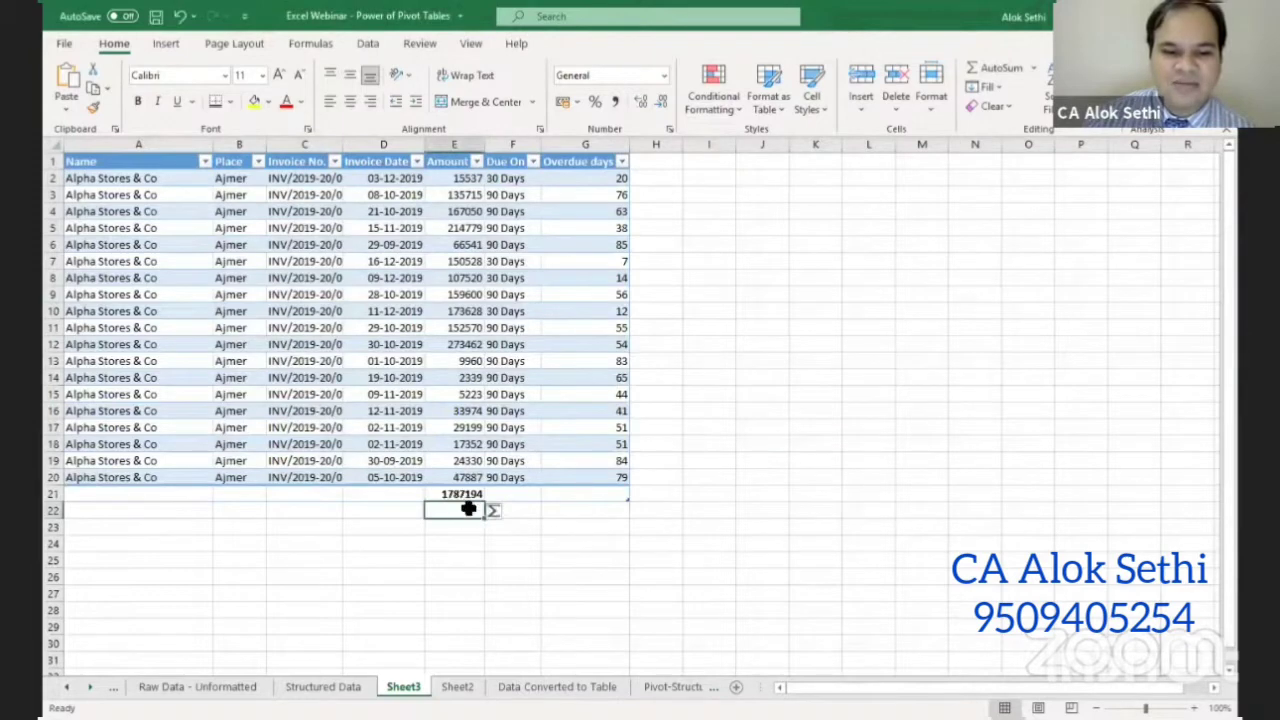
- Expand ABC & Company under Alwar in the Sheet2 pivot table and drill into the amount of its first invoice
{"action": "left_click", "coordinate": [458, 688]}
{"action": "left_click", "coordinate": [420, 212]}
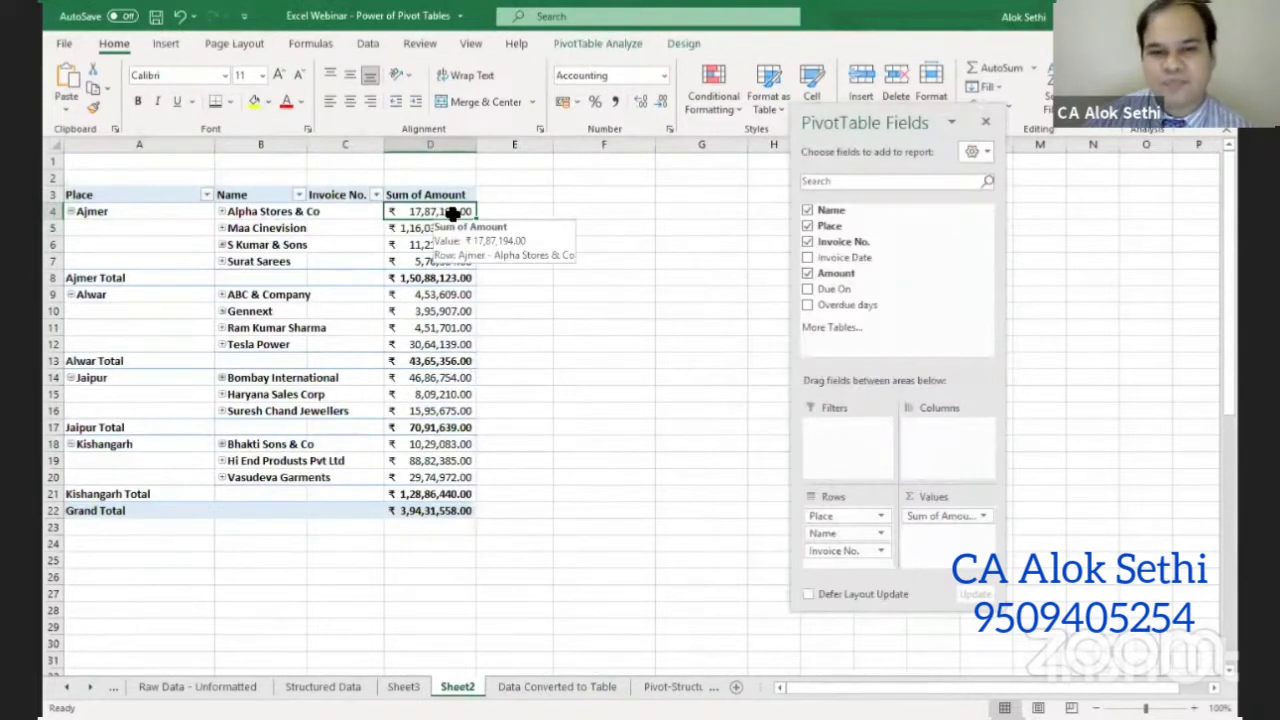
{"action": "left_click", "coordinate": [246, 298]}
{"action": "double_click", "coordinate": [248, 298]}
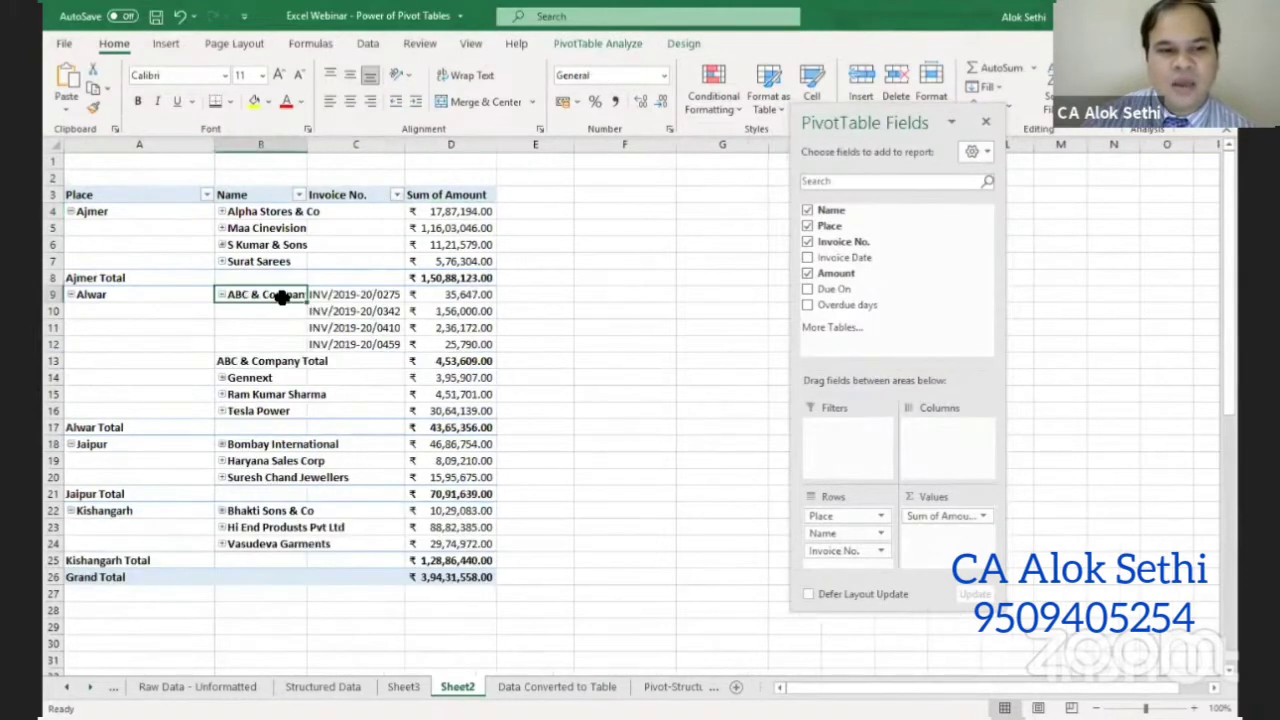
{"action": "double_click", "coordinate": [432, 294]}
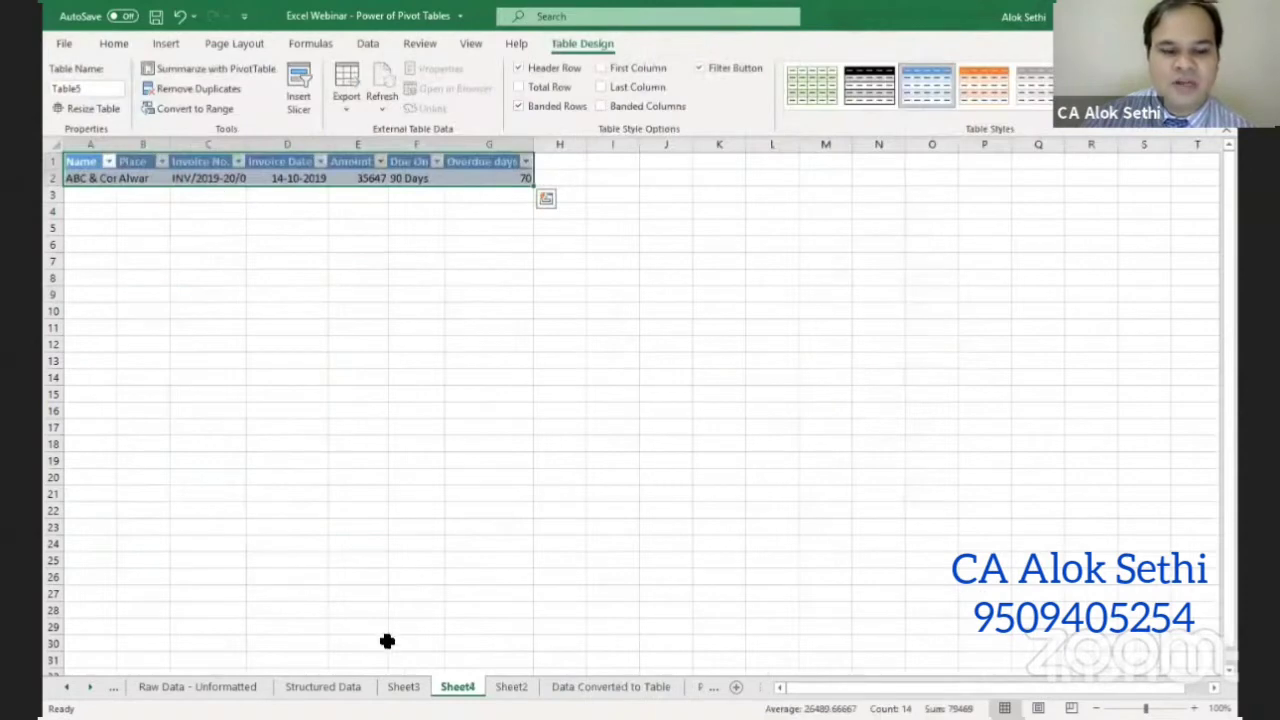
- Review the master invoice table on the Data Converted to Table sheet
{"action": "left_click", "coordinate": [591, 689]}
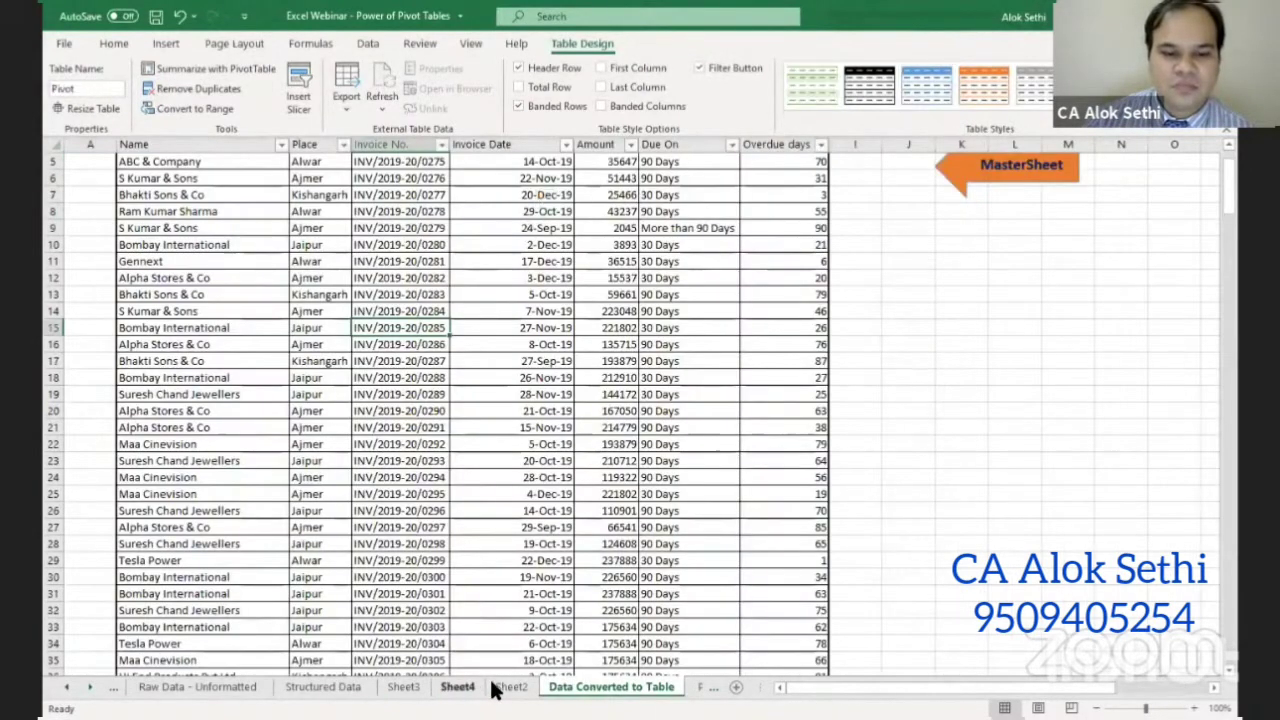
{"action": "left_click", "coordinate": [349, 688]}
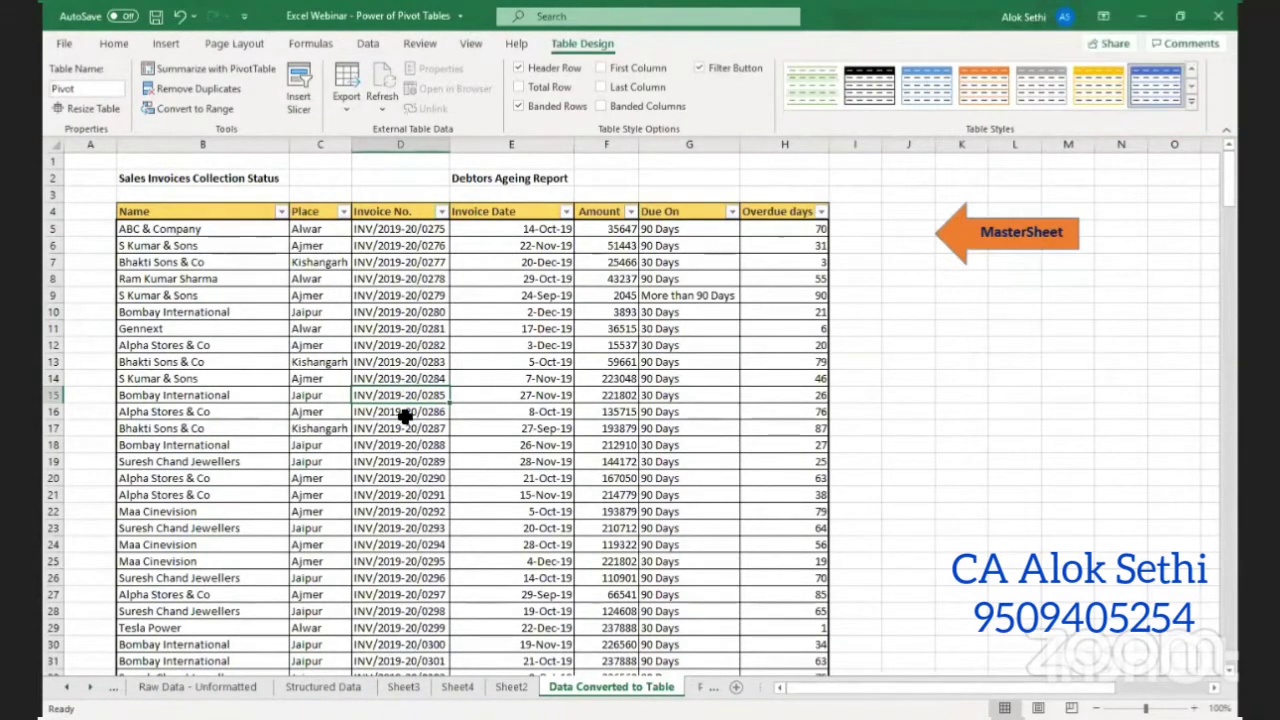
{"action": "left_click", "coordinate": [577, 541]}
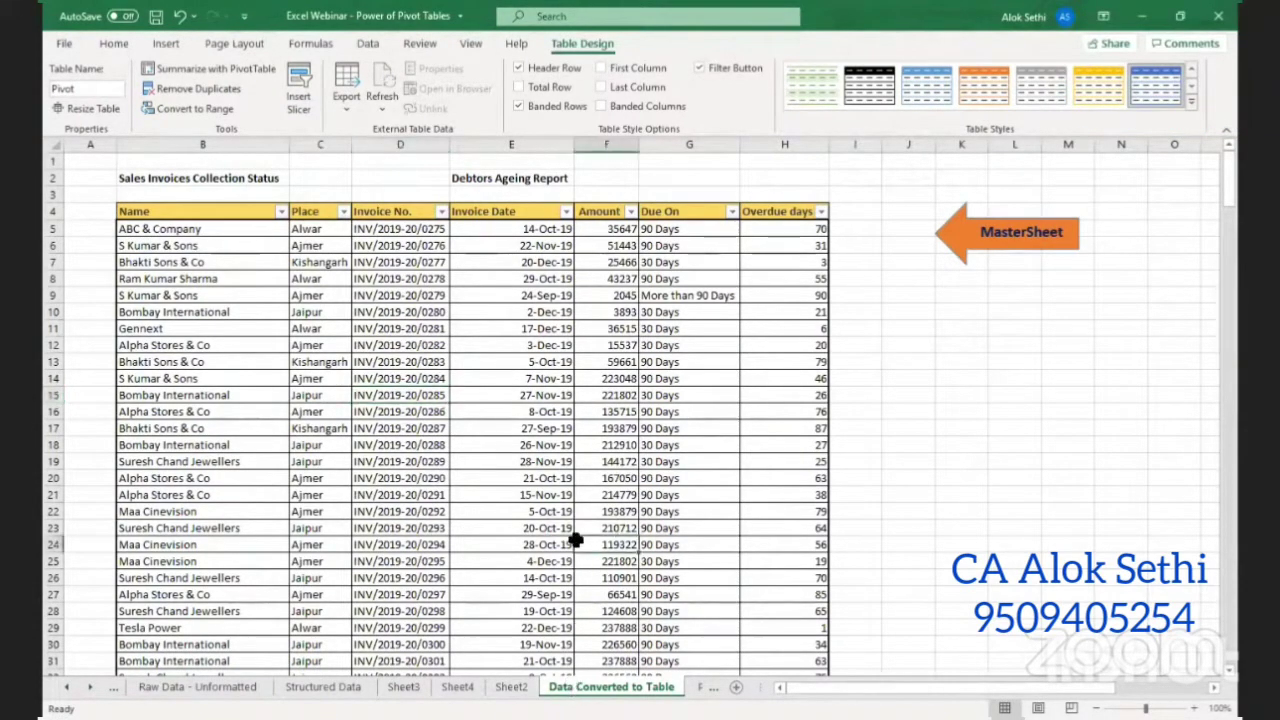
{"action": "scroll", "coordinate": [576, 540], "scroll_direction": "down", "scroll_amount": 4}
{"action": "scroll", "coordinate": [576, 540], "scroll_direction": "up", "scroll_amount": 4}
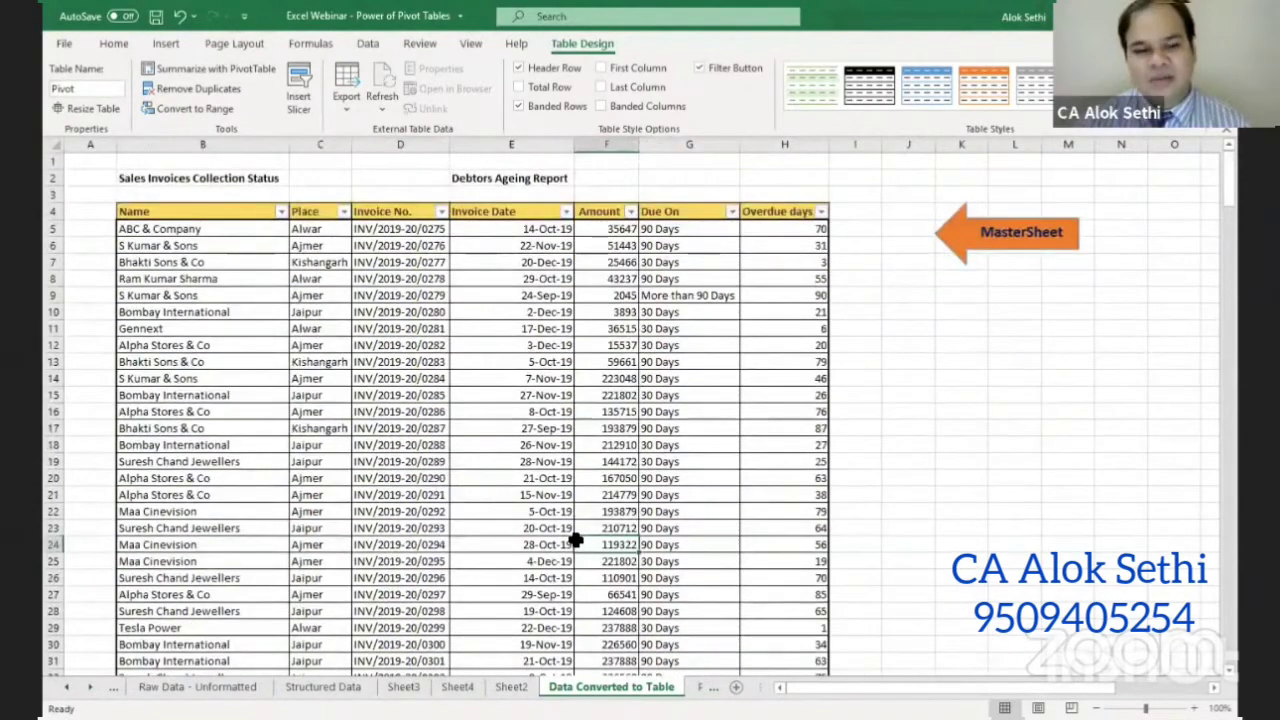
- Collapse Ajmer, Alwar, Jaipur and Kishangarh in the Sheet2 pivot table so only place-level rows are shown
{"action": "left_click", "coordinate": [510, 686]}
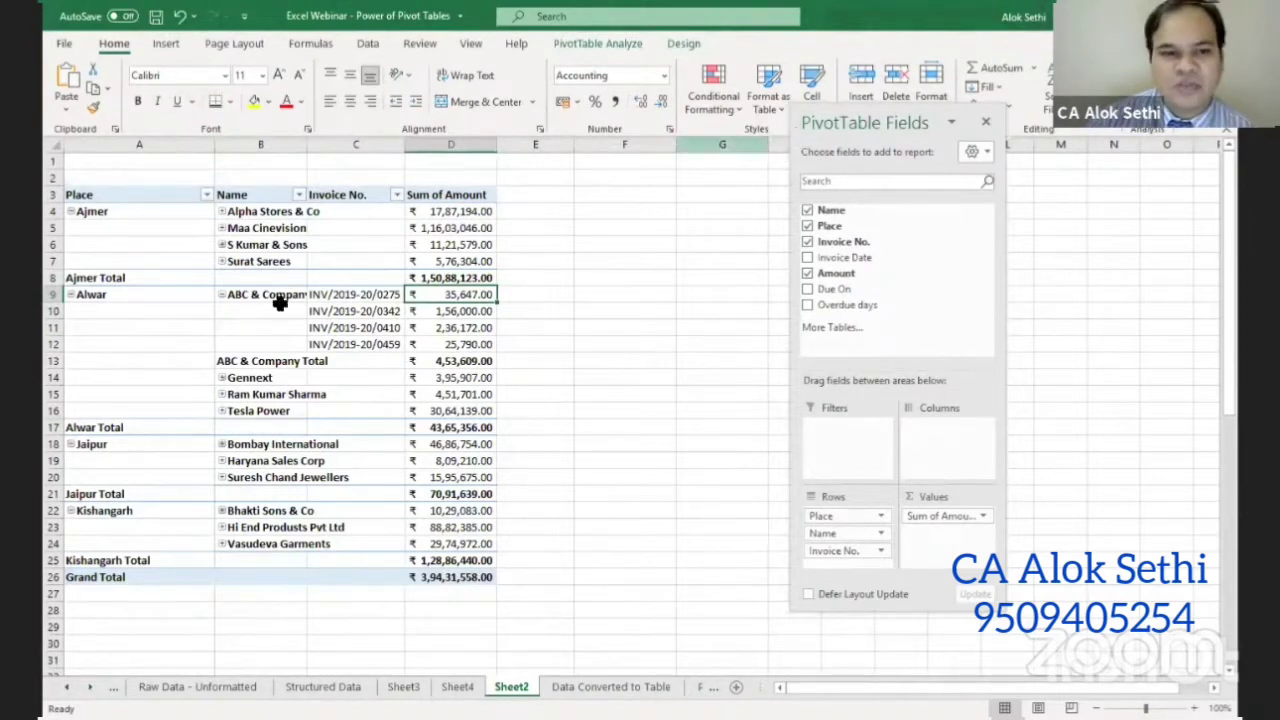
{"action": "left_click", "coordinate": [70, 211]}
{"action": "left_click", "coordinate": [70, 228]}
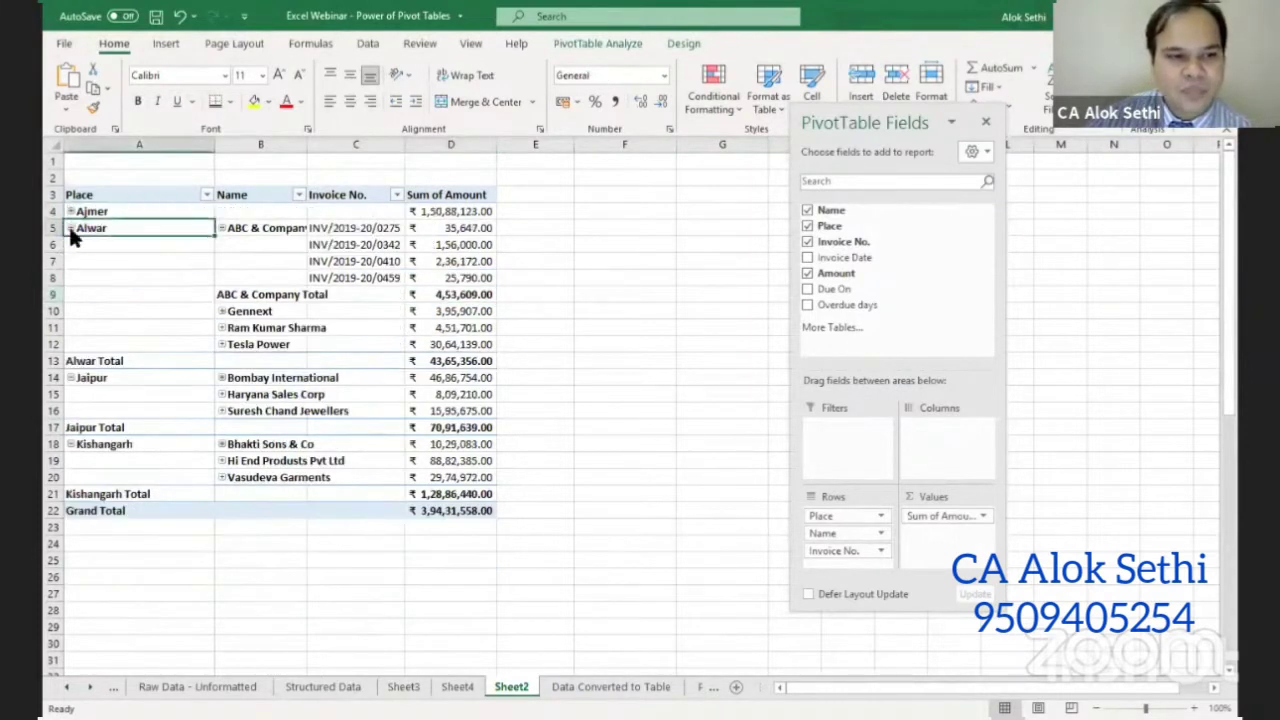
{"action": "left_click", "coordinate": [70, 244]}
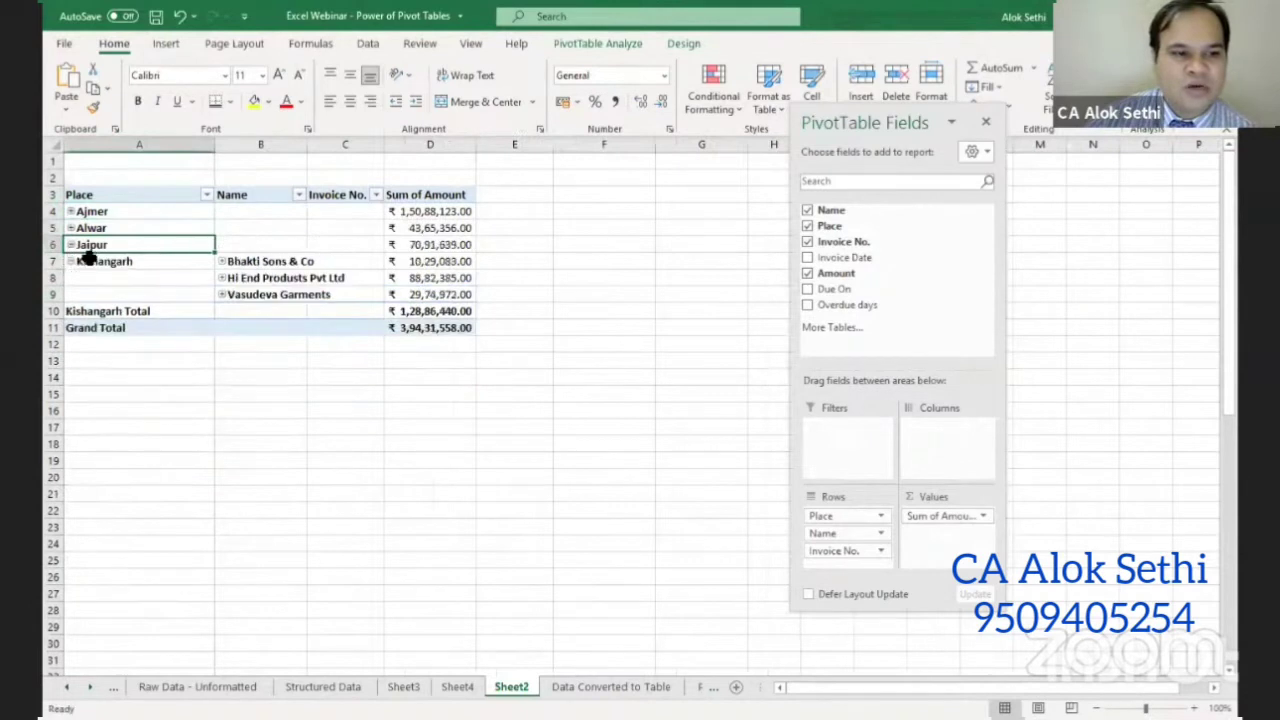
{"action": "left_click", "coordinate": [71, 261]}
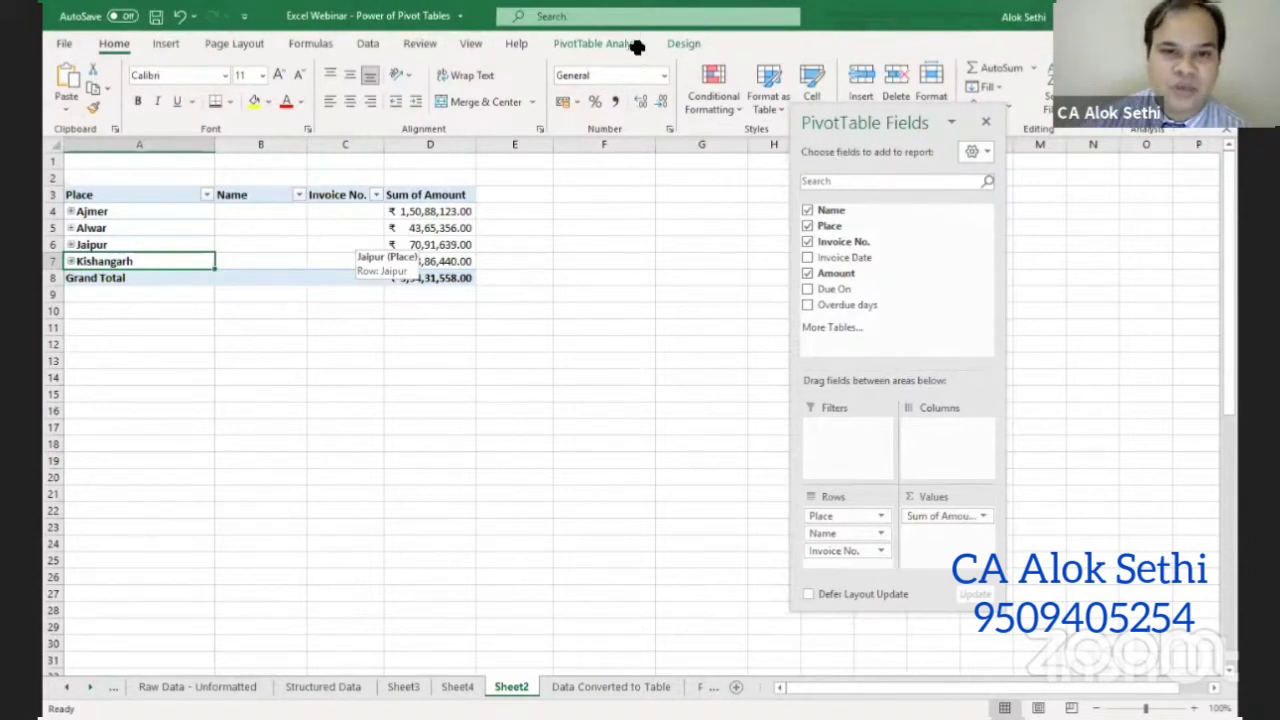
- Insert slicers for the Name and Place fields of the pivot table and arrange them side by side, clear of the data
{"action": "left_click", "coordinate": [430, 244]}
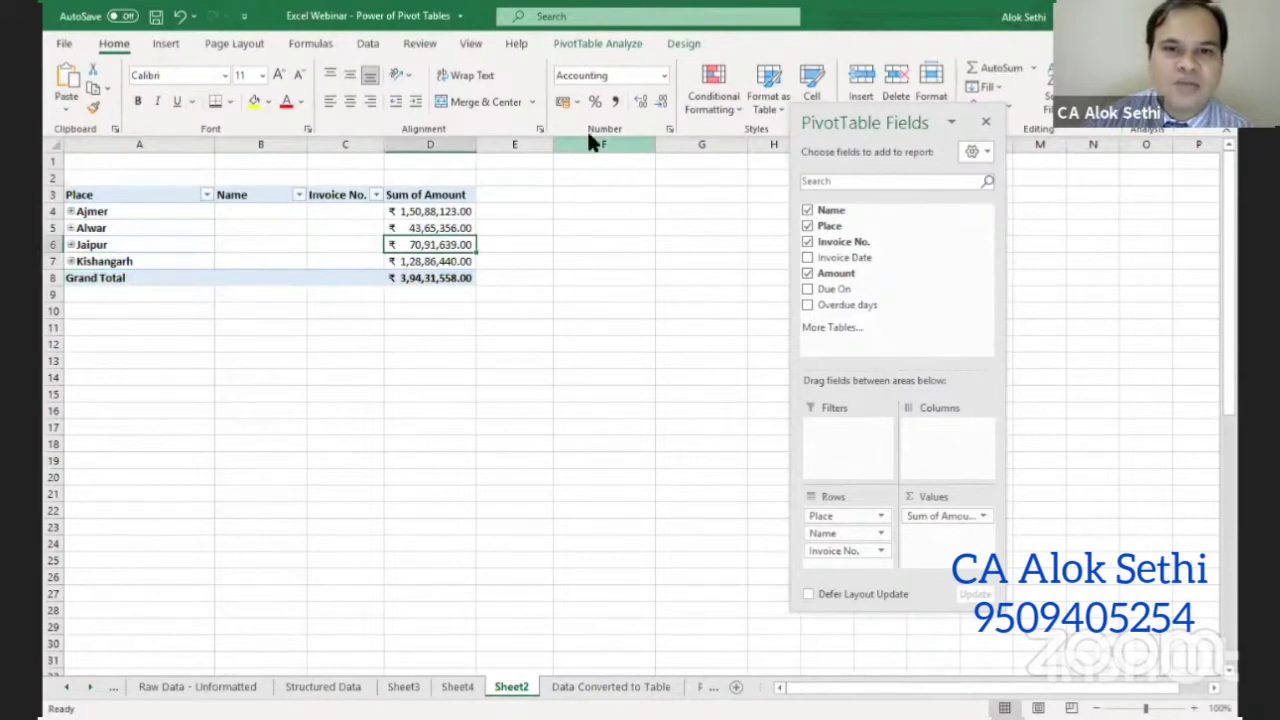
{"action": "left_click", "coordinate": [628, 40]}
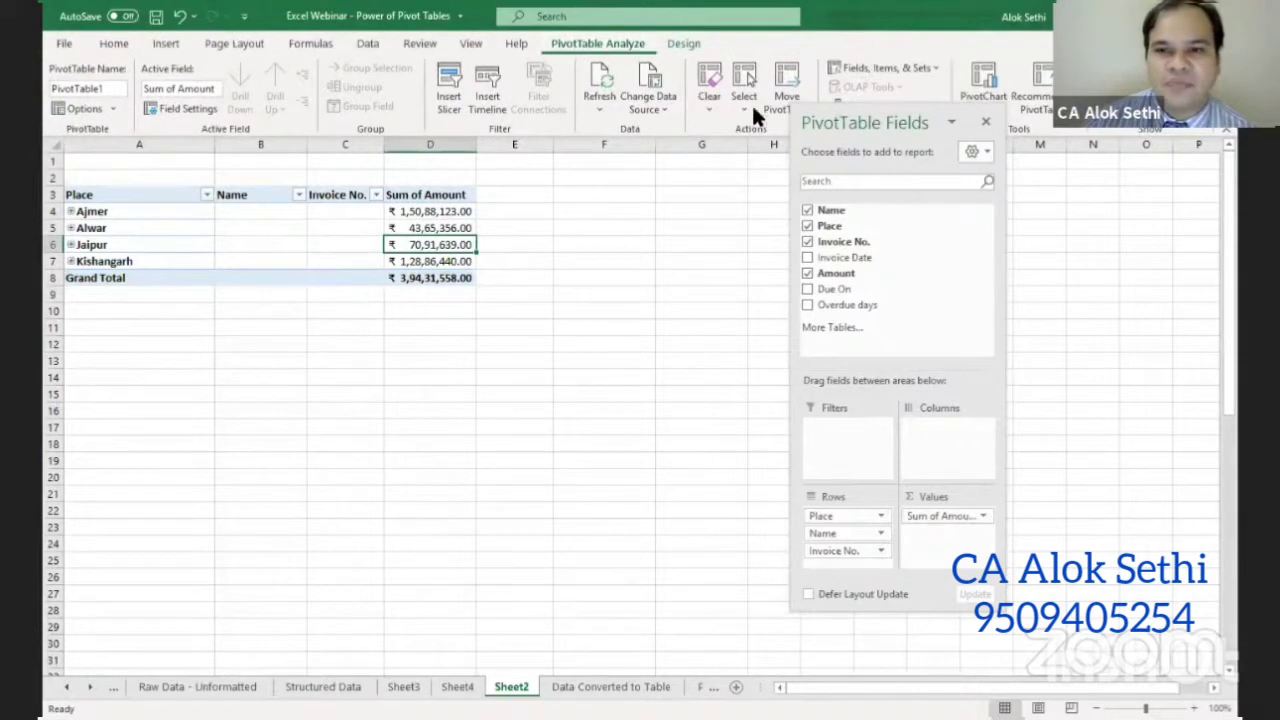
{"action": "left_click", "coordinate": [485, 36]}
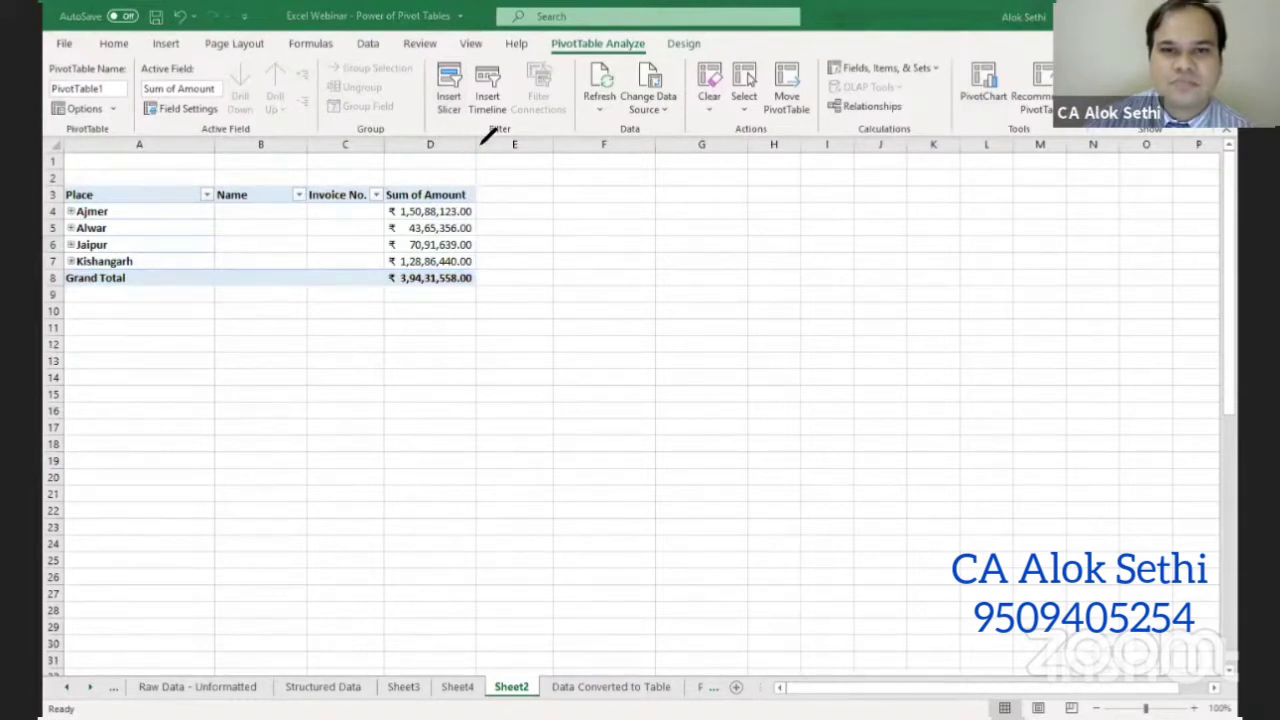
{"action": "mouse_move", "coordinate": [490, 135]}
{"action": "left_mouse_down"}
{"action": "mouse_move", "coordinate": [430, 45]}
{"action": "mouse_move", "coordinate": [415, 110]}
{"action": "mouse_move", "coordinate": [465, 122]}
{"action": "left_mouse_up"}
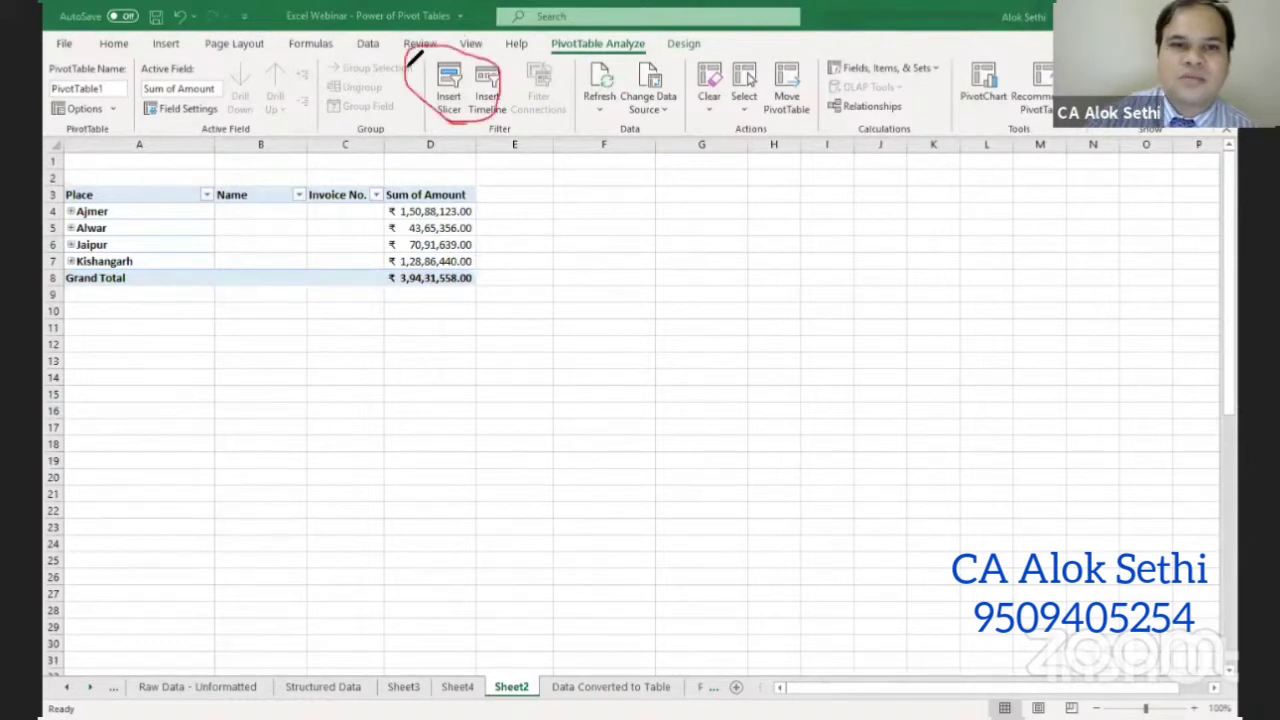
{"action": "left_click", "coordinate": [446, 91]}
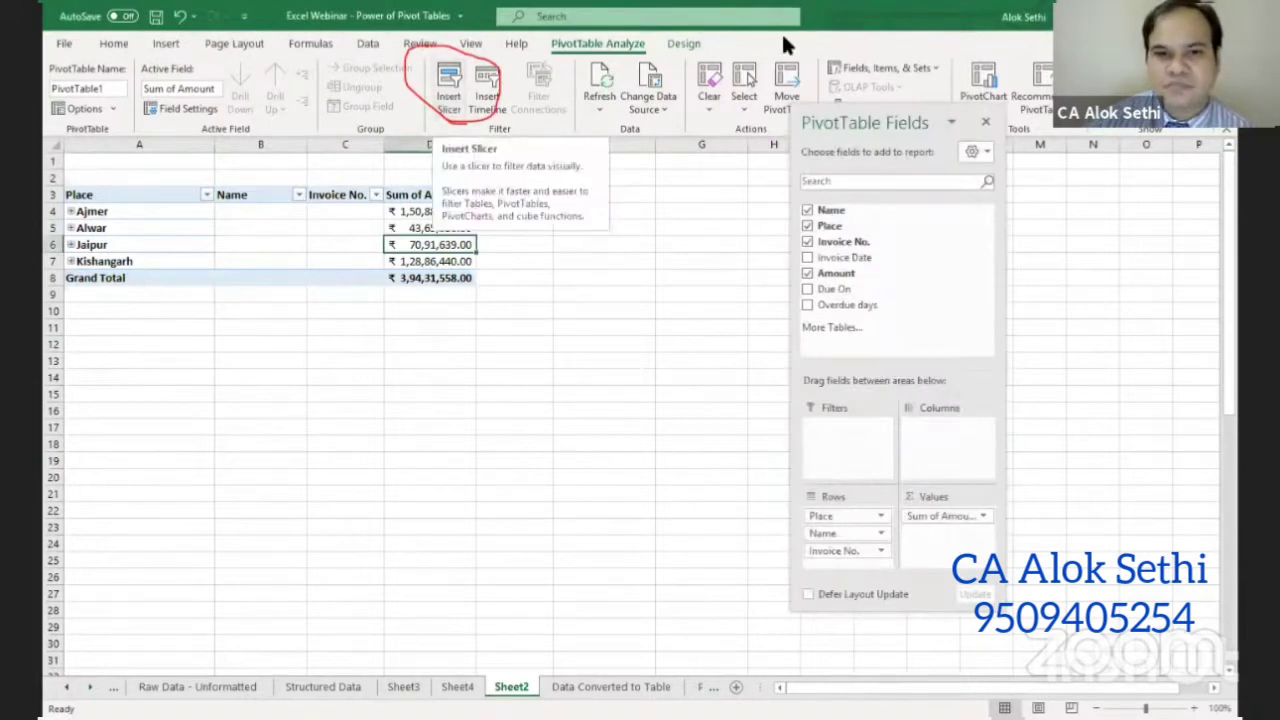
{"action": "left_click", "coordinate": [454, 79]}
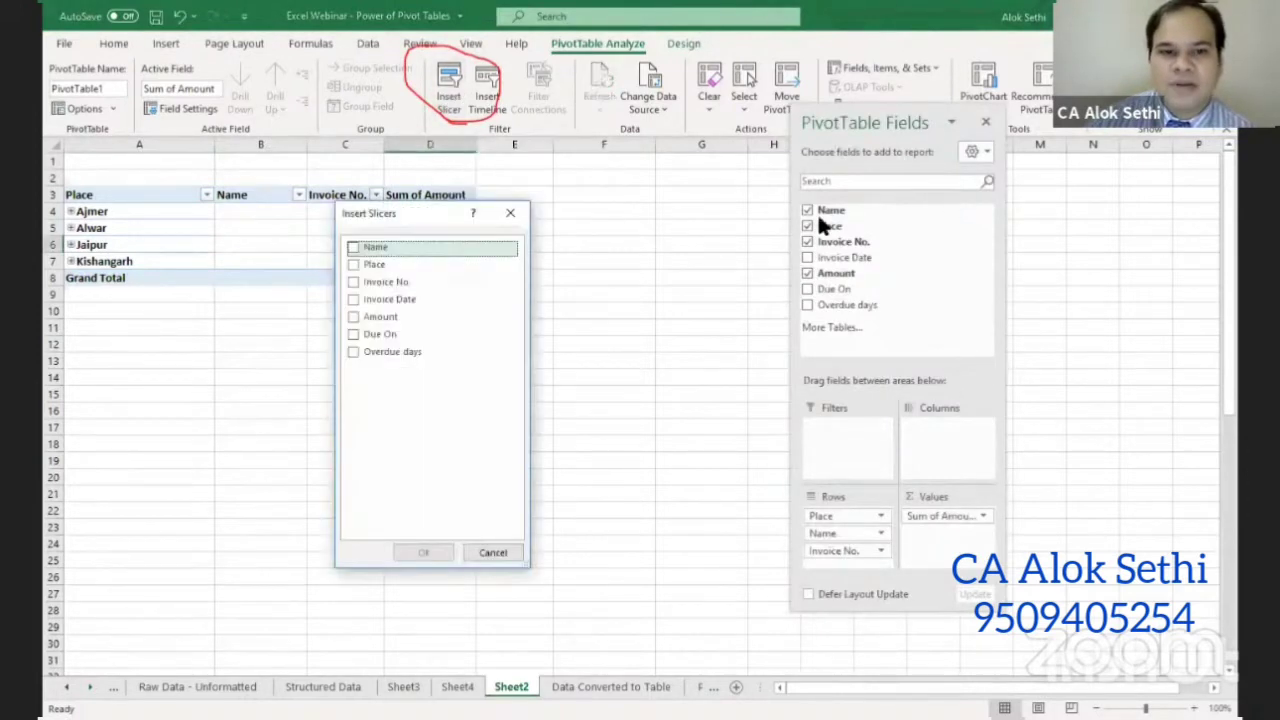
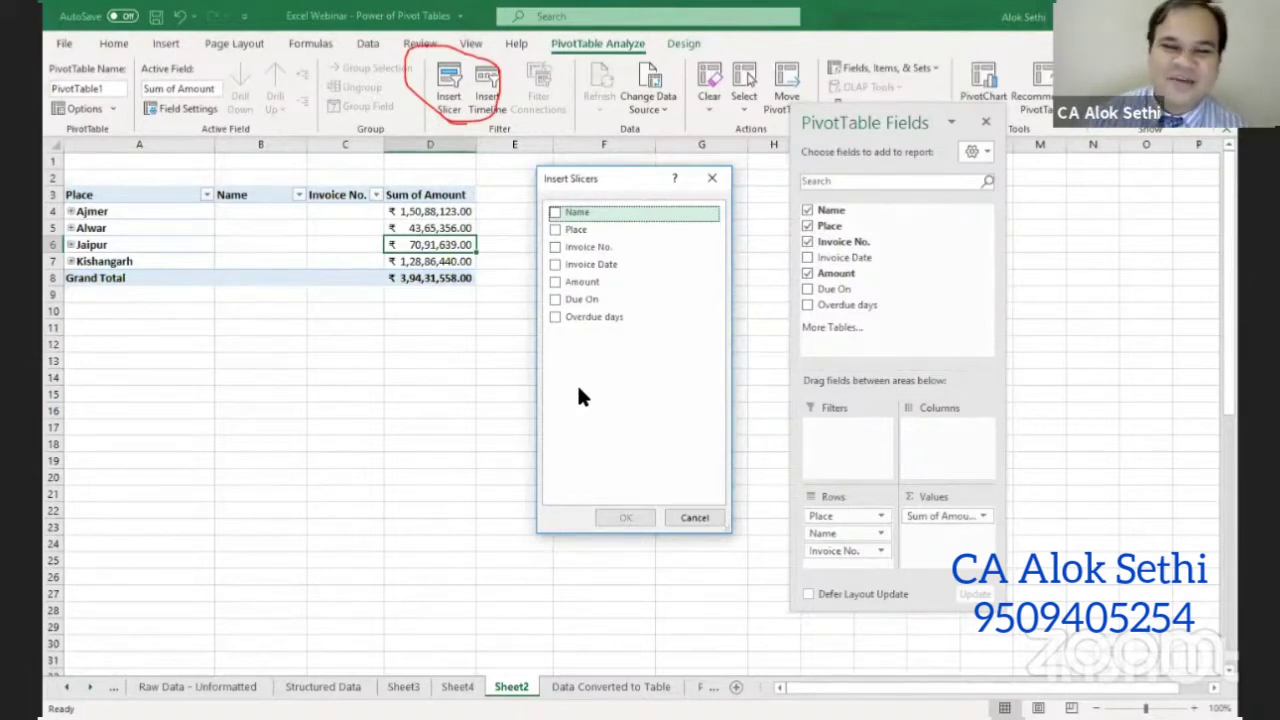
{"action": "left_click", "coordinate": [556, 213]}
{"action": "left_click", "coordinate": [562, 231]}
{"action": "left_click", "coordinate": [614, 517]}
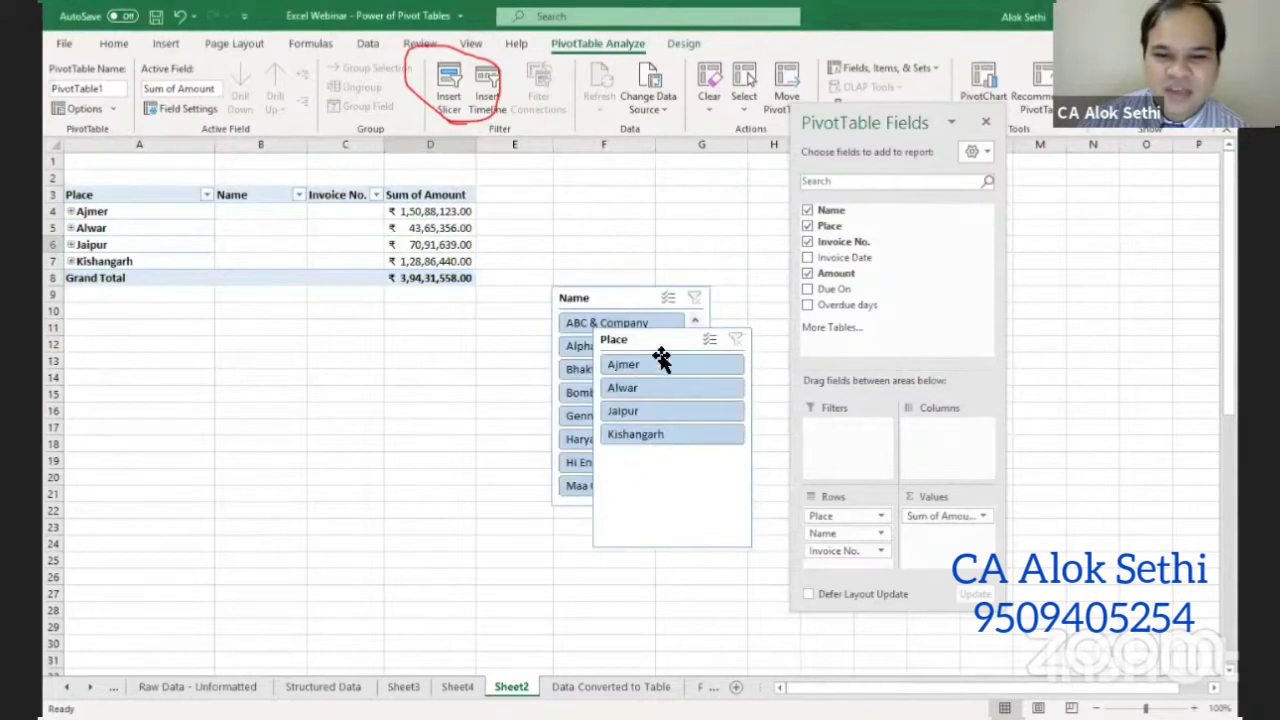
{"action": "left_click_drag", "start_coordinate": [661, 361], "coordinate": [926, 205]}
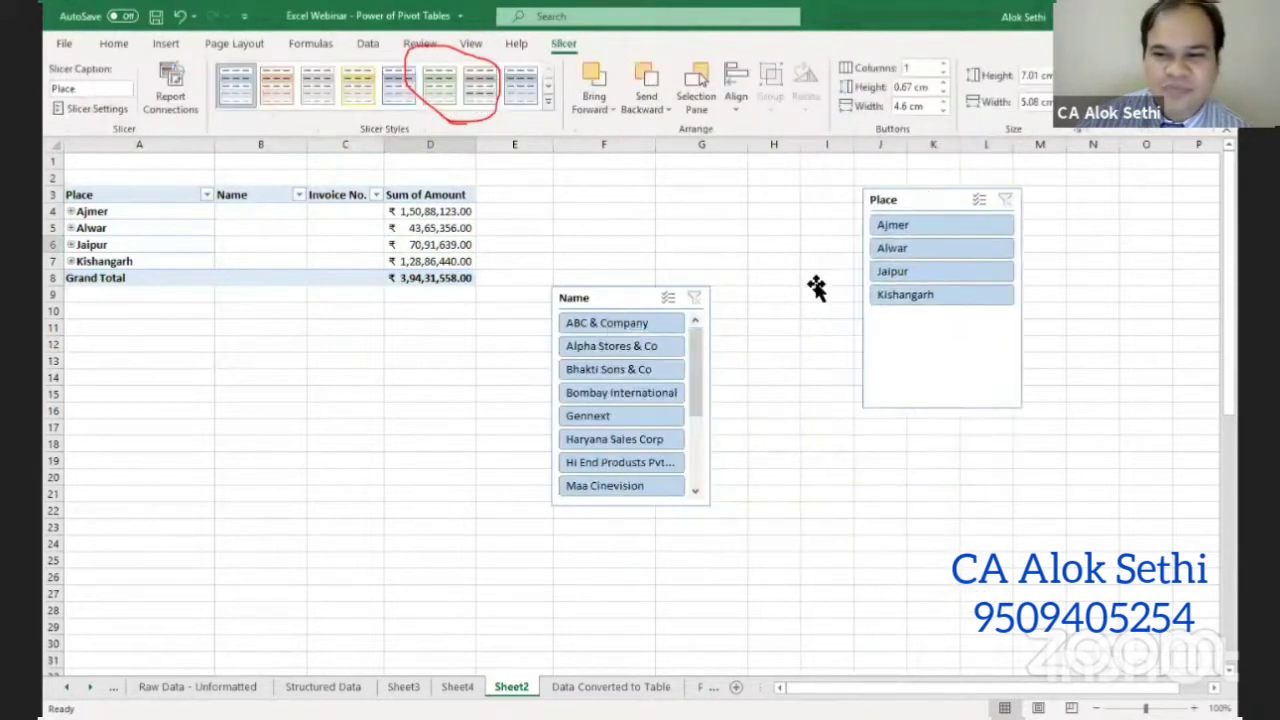
{"action": "left_click_drag", "start_coordinate": [643, 302], "coordinate": [757, 197]}
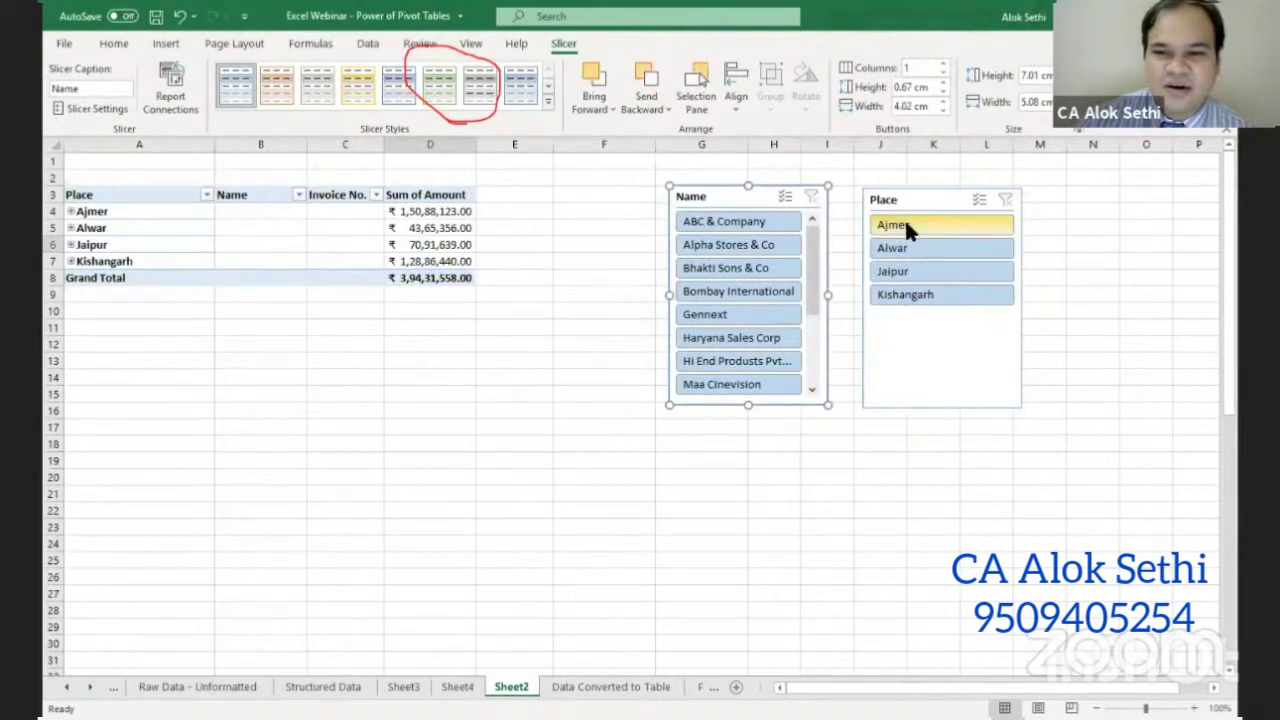
- Filter the pivot table to Ajmer by slicer, and switch the Name slicer through Maa Cinevision, S Kumar & Sons and Surat Sarees
{"action": "left_click", "coordinate": [904, 225]}
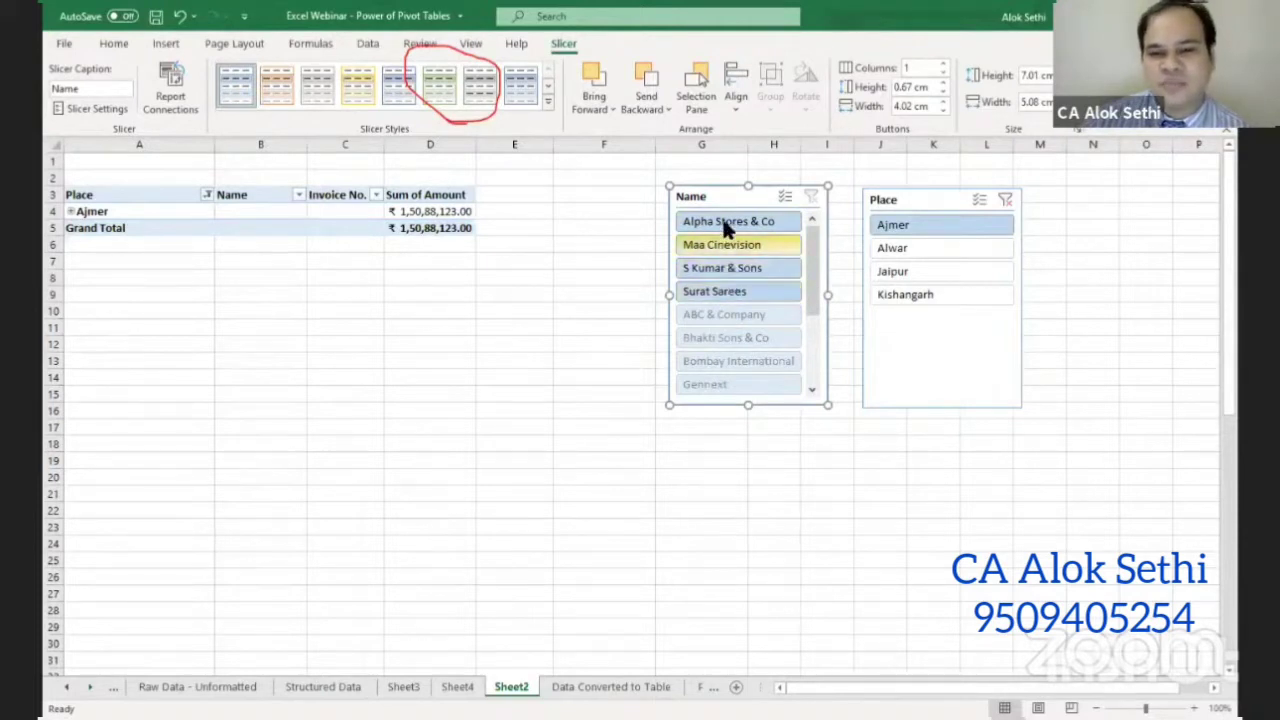
{"action": "left_click", "coordinate": [724, 244]}
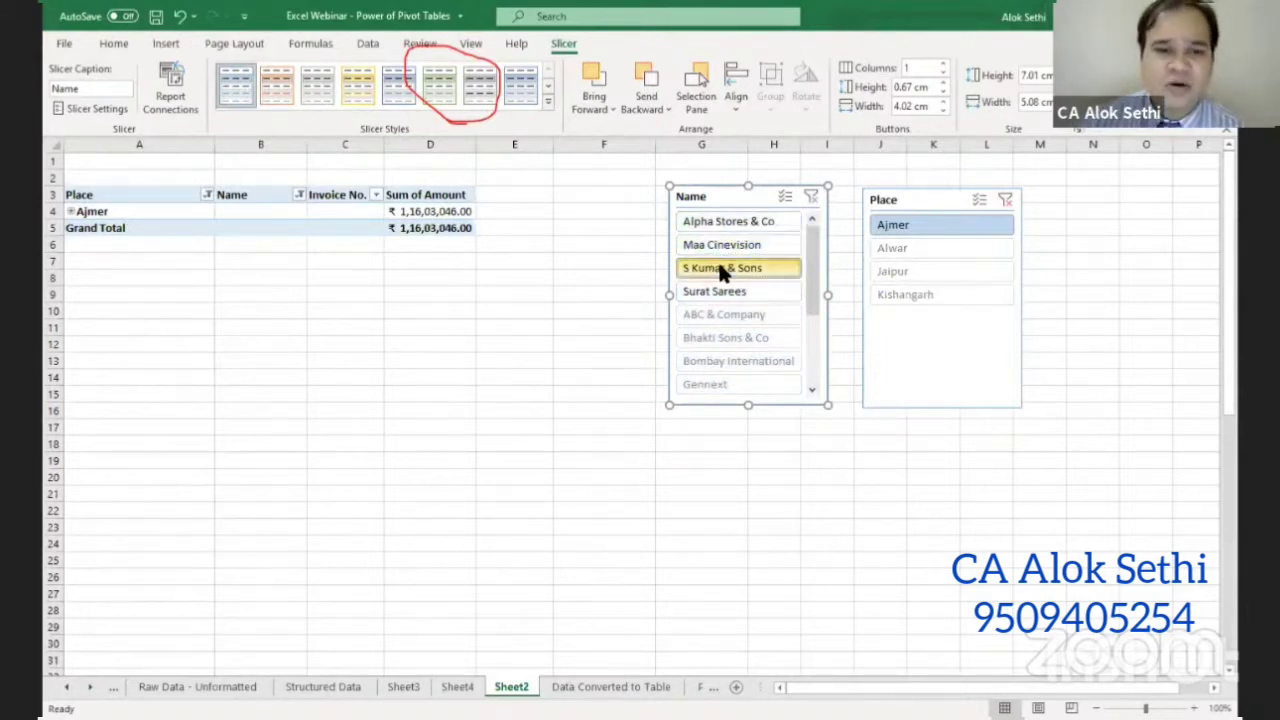
{"action": "left_click", "coordinate": [720, 268]}
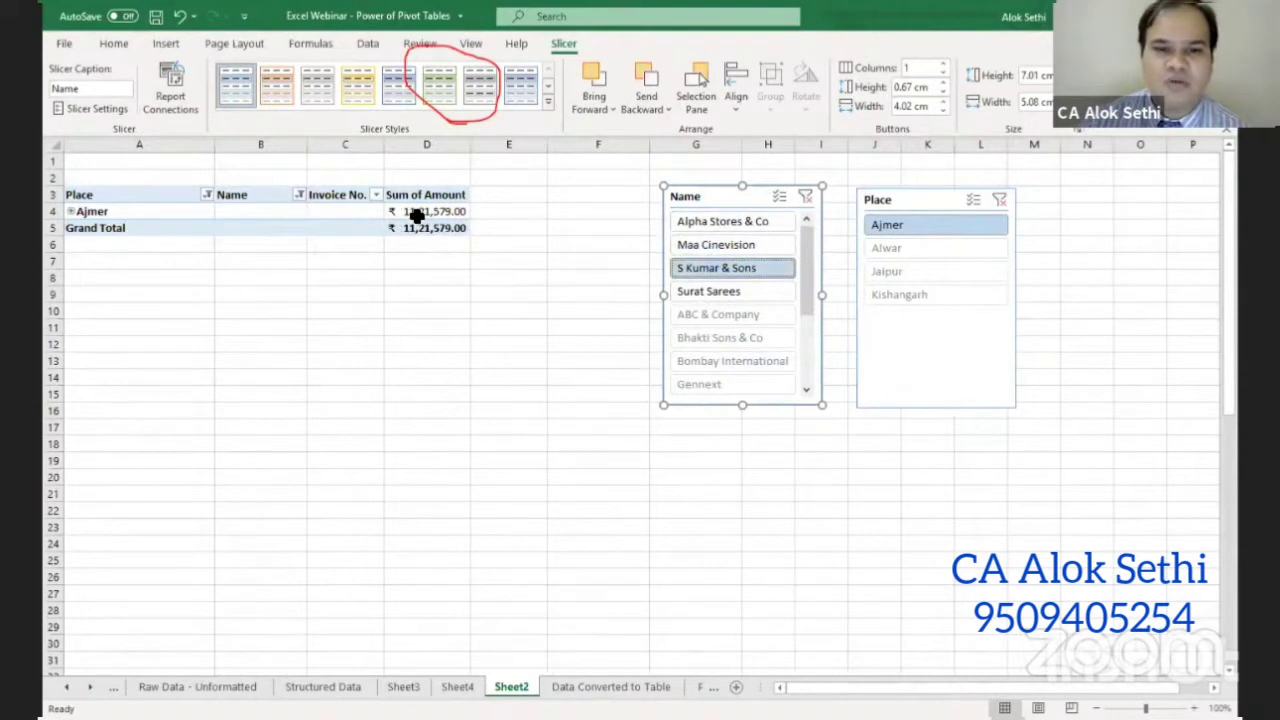
{"action": "left_click", "coordinate": [709, 291]}
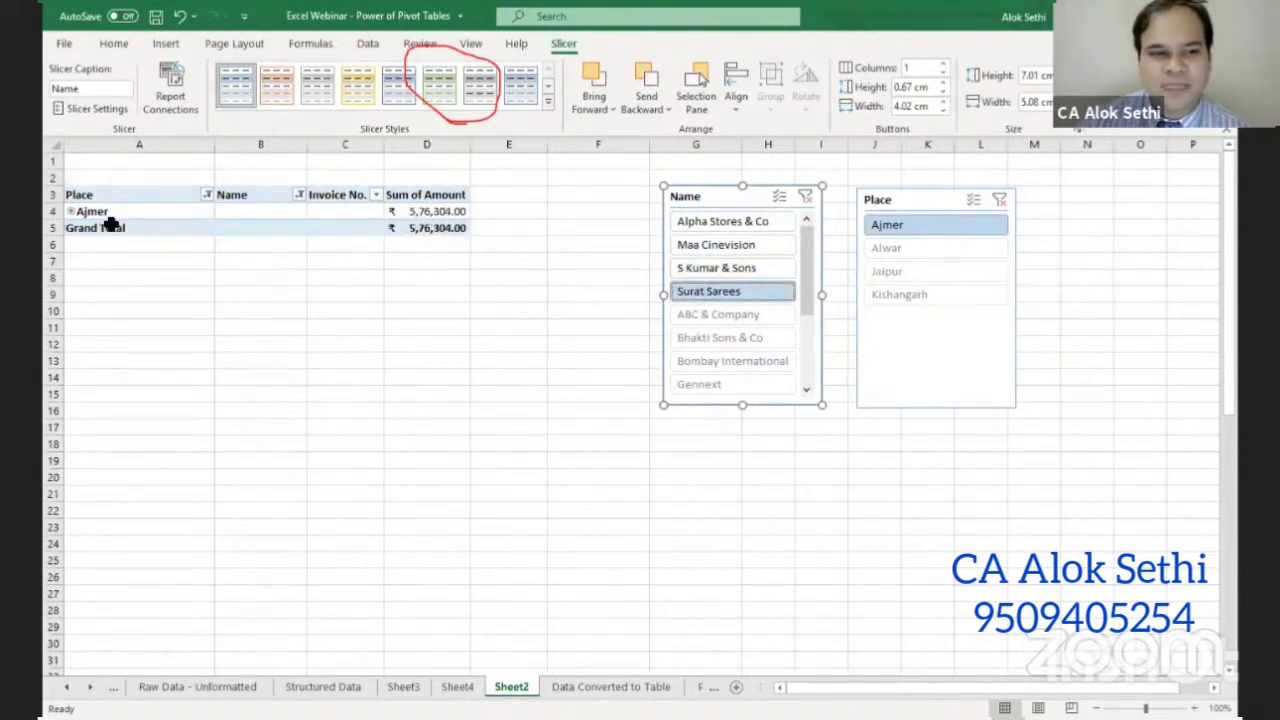
- Expand Ajmer and Surat Sarees in the filtered pivot table down to the individual invoices
{"action": "left_click", "coordinate": [69, 211]}
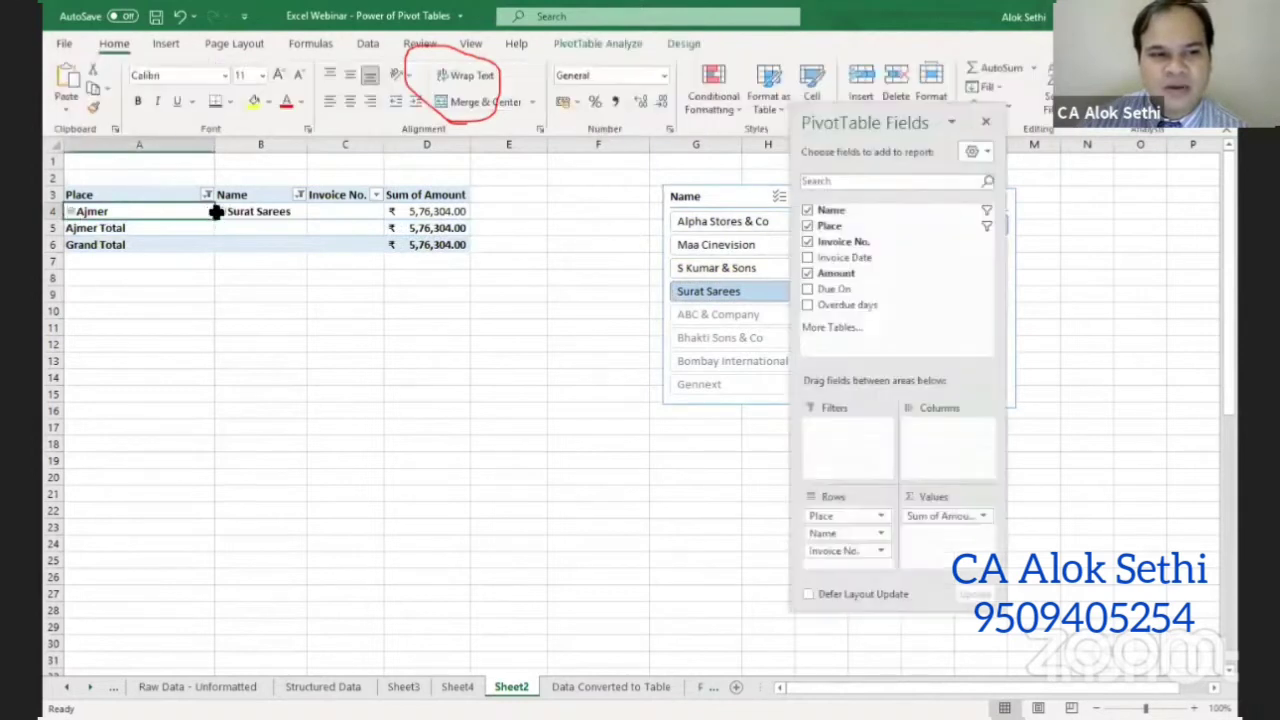
{"action": "left_click", "coordinate": [224, 212]}
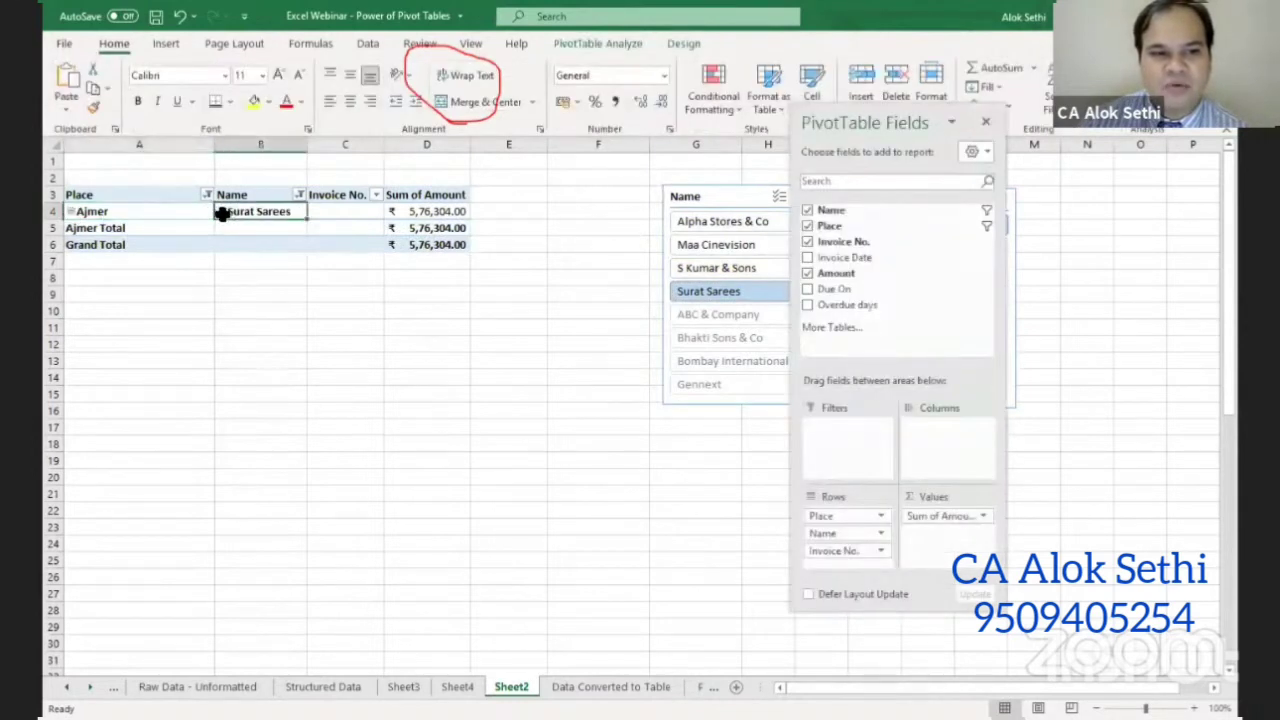
{"action": "left_click", "coordinate": [246, 359]}
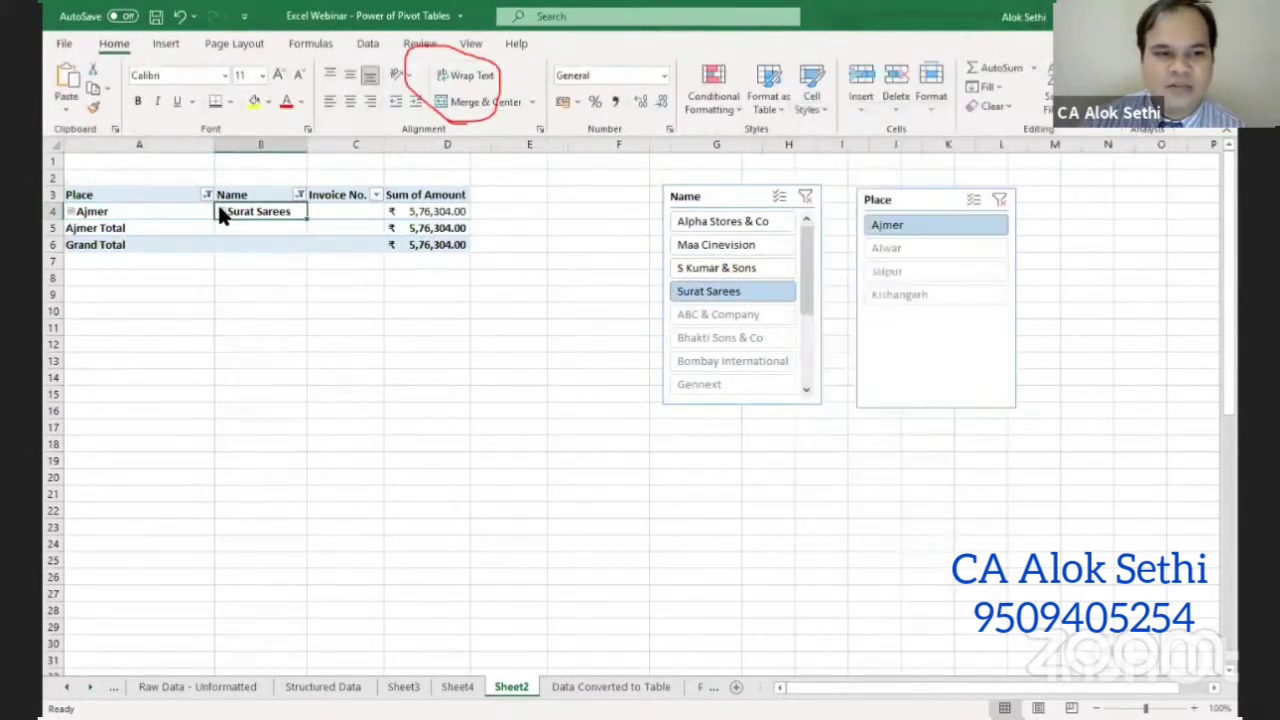
{"action": "left_click", "coordinate": [221, 211]}
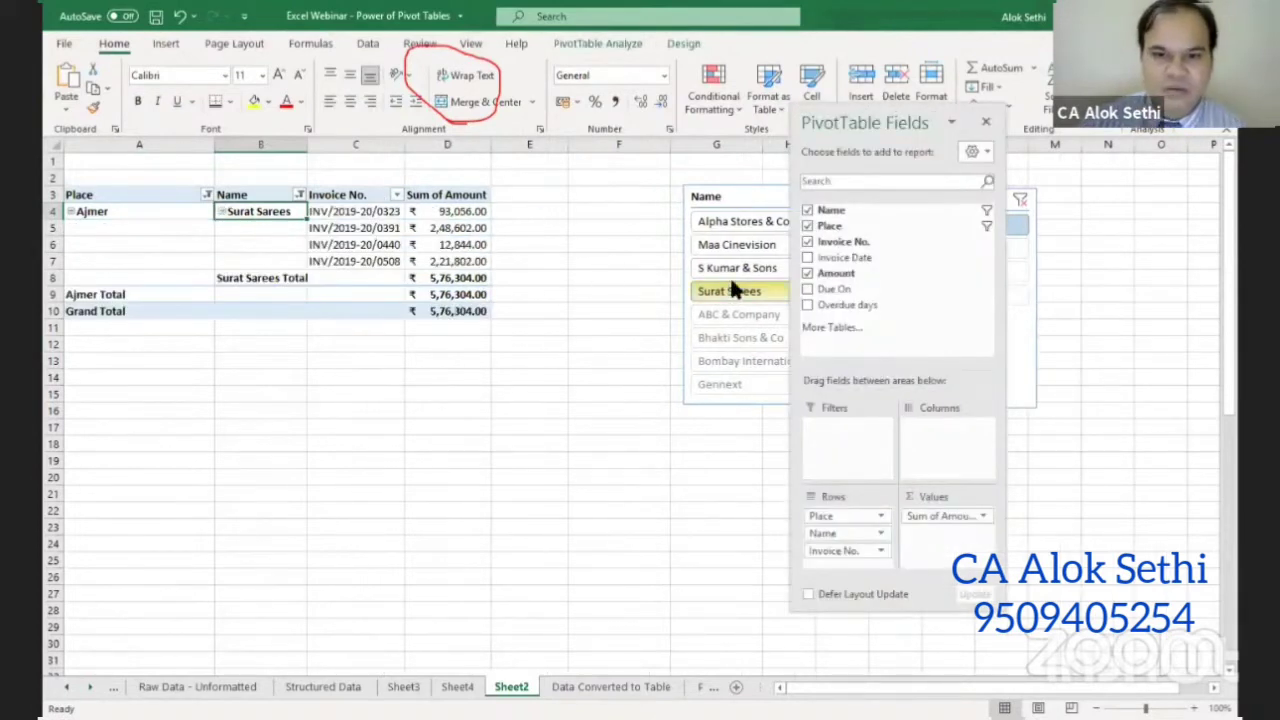
- Switch the Name slicer to Maa Cinevision and expand the entire Place field of the pivot table
{"action": "left_click", "coordinate": [729, 244]}
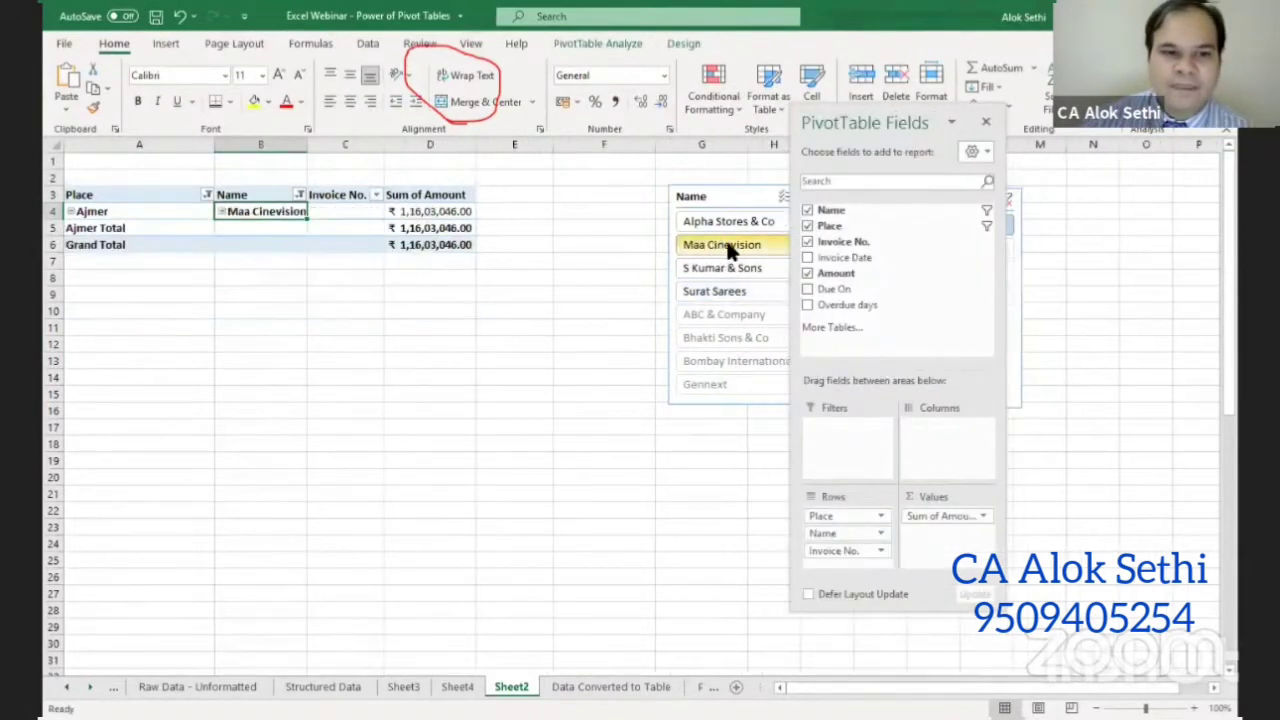
{"action": "left_click", "coordinate": [127, 211]}
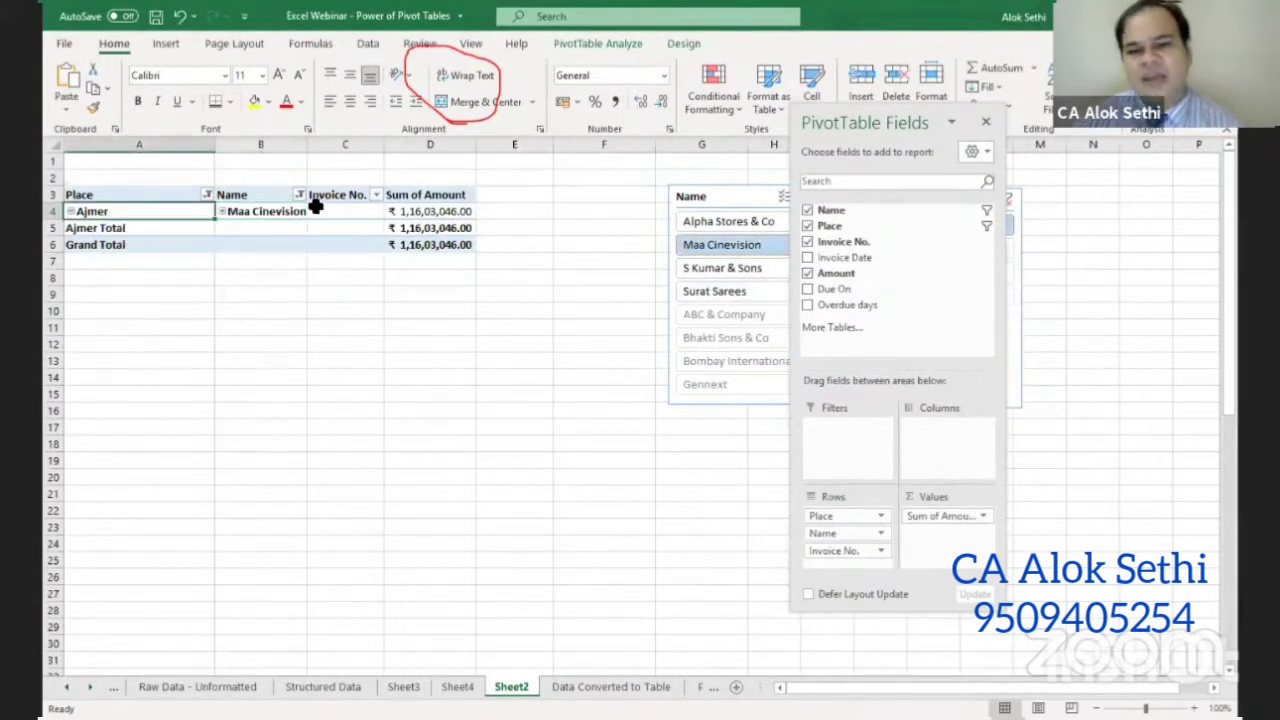
{"action": "left_click", "coordinate": [171, 189]}
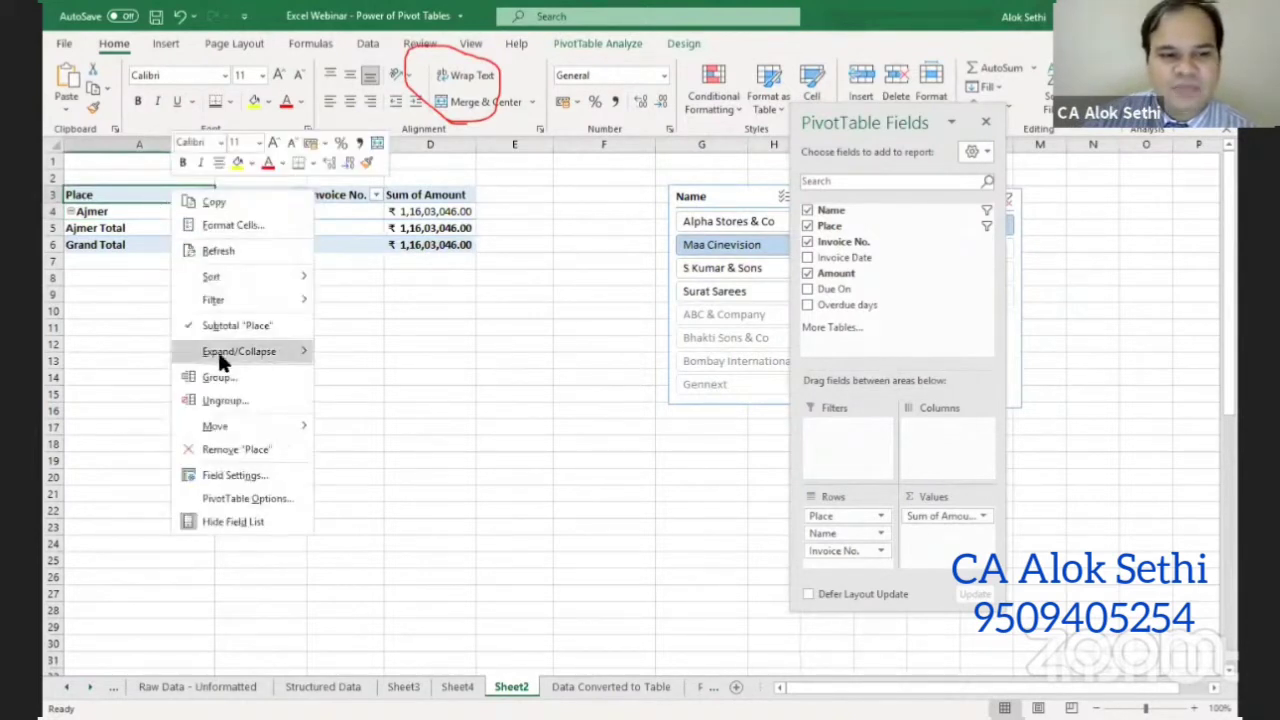
{"action": "mouse_move", "coordinate": [265, 358]}
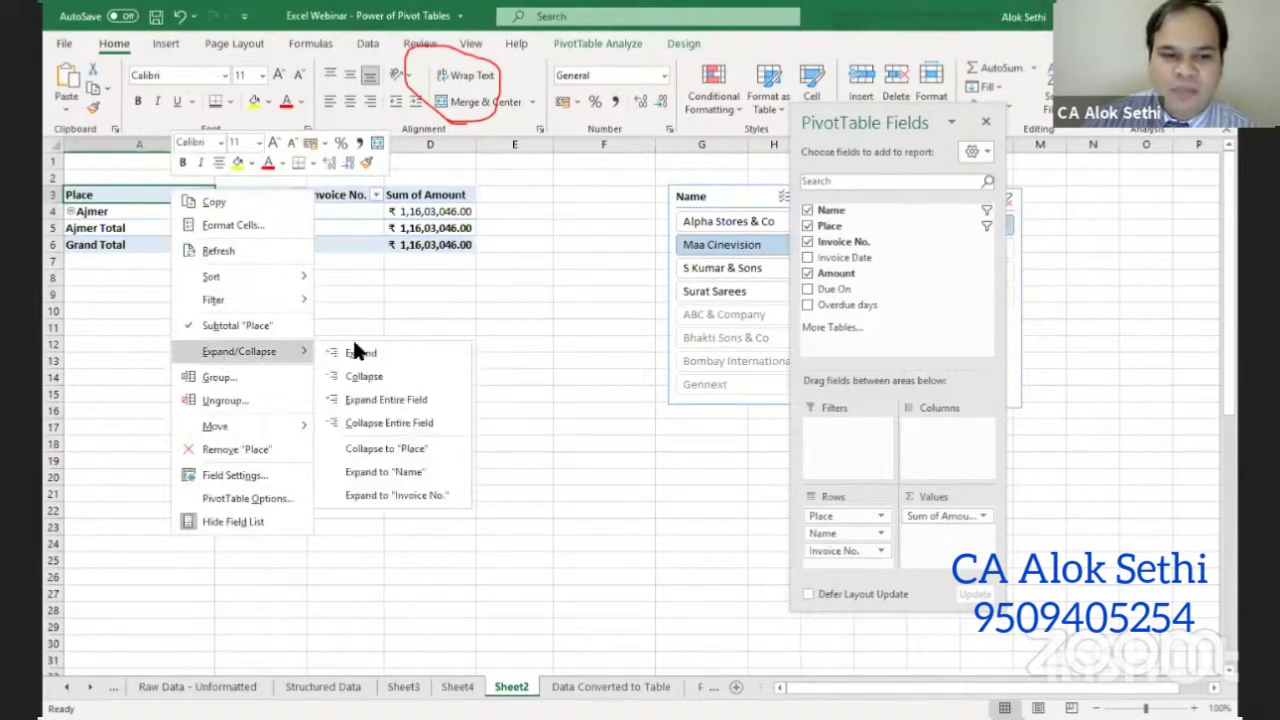
{"action": "left_click", "coordinate": [392, 400]}
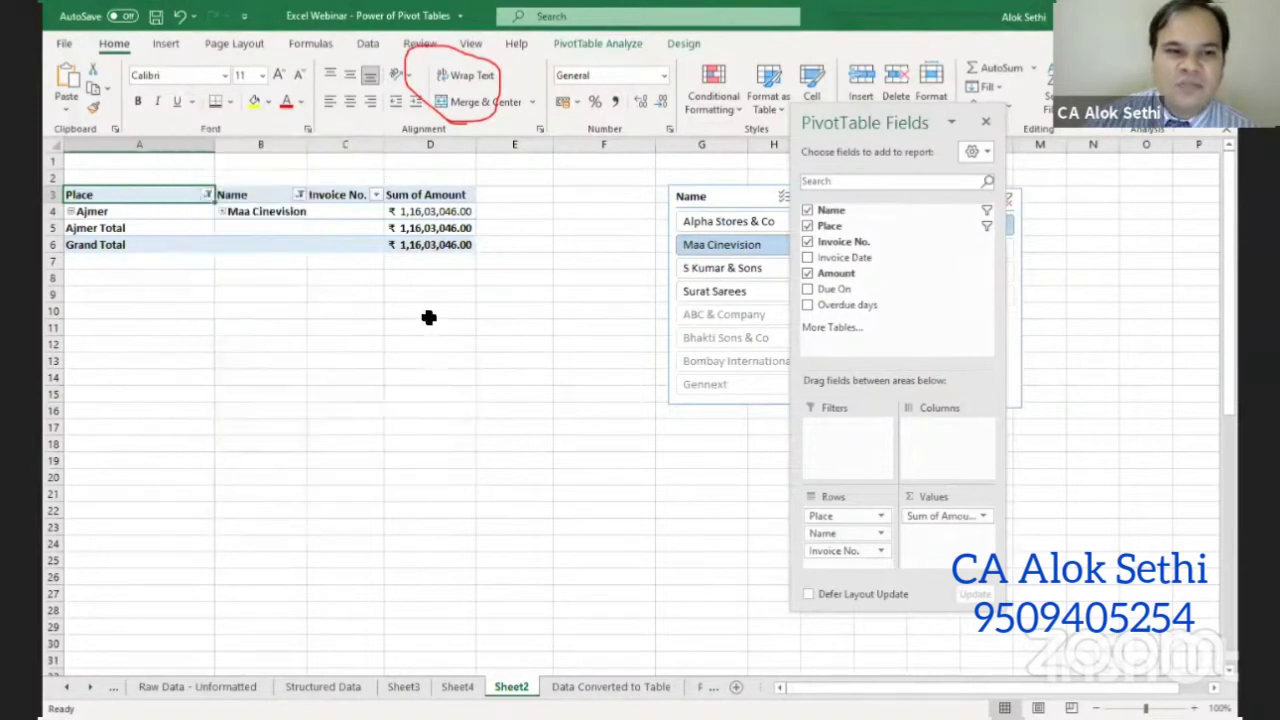
- Expand the entire Name field of the pivot table and widen the Invoice No. column
{"action": "left_click", "coordinate": [238, 196]}
{"action": "right_click", "coordinate": [238, 196]}
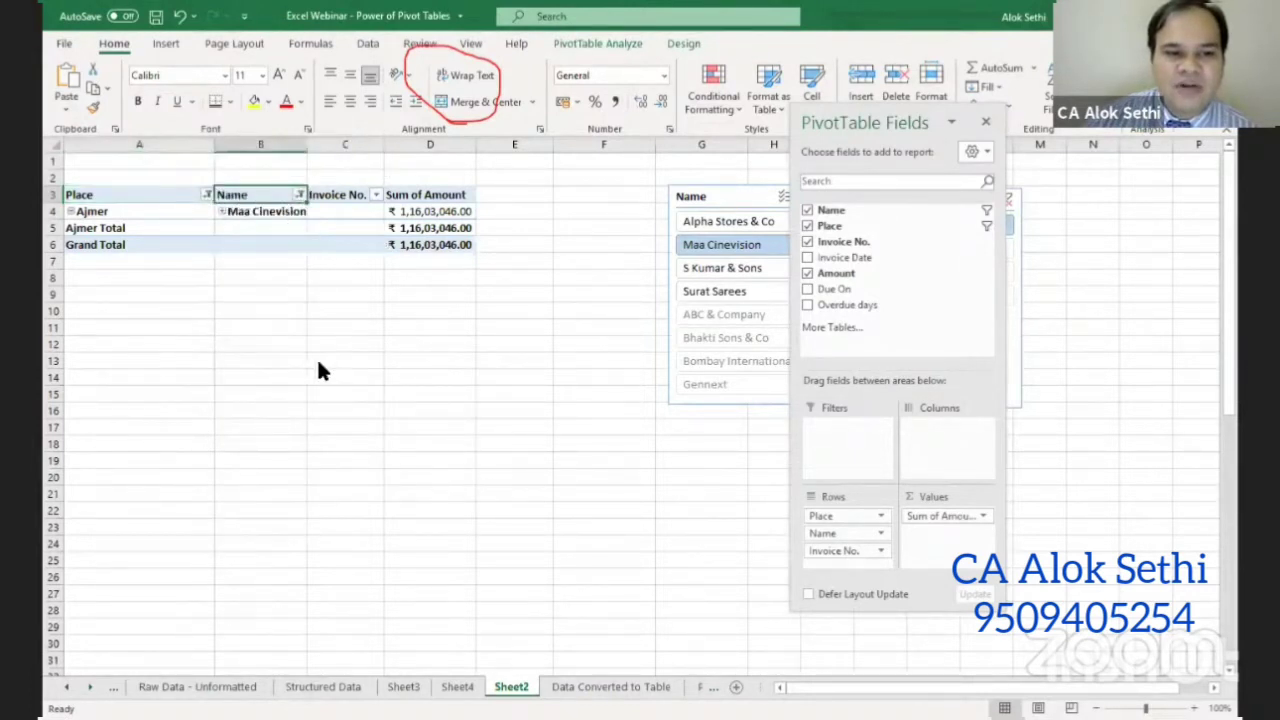
{"action": "mouse_move", "coordinate": [309, 361]}
{"action": "left_click", "coordinate": [443, 402]}
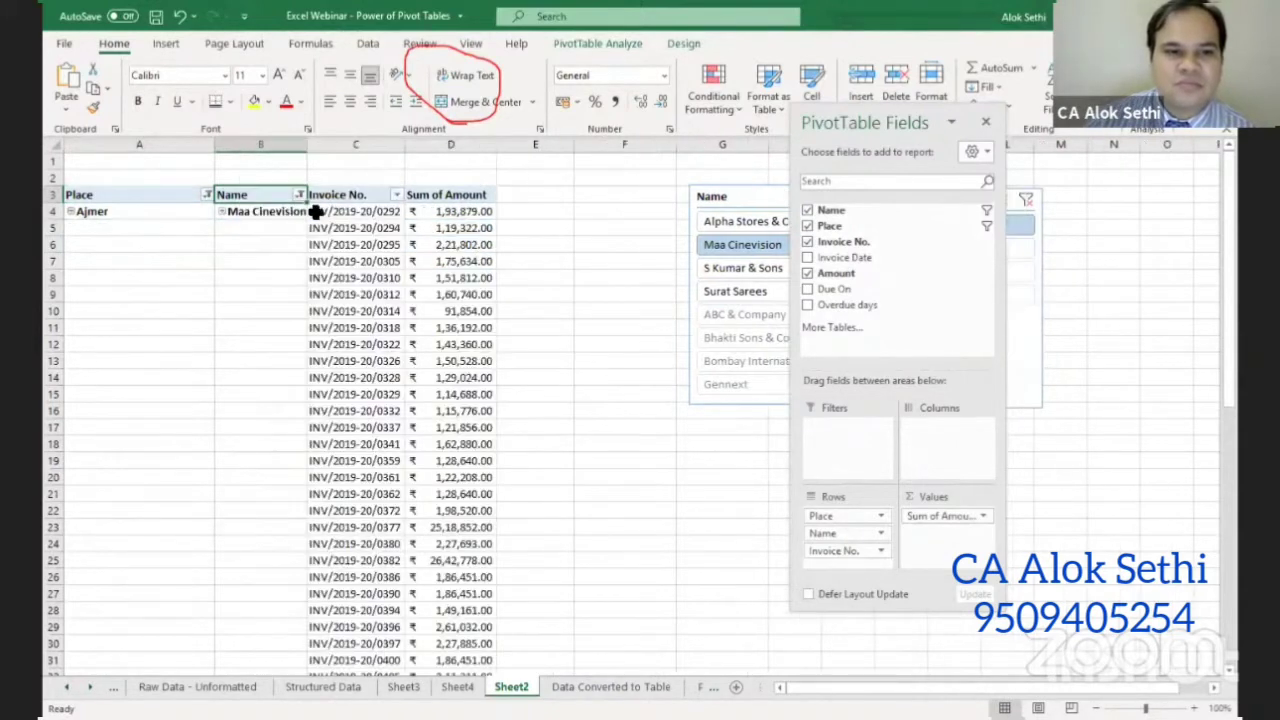
{"action": "left_click_drag", "start_coordinate": [405, 145], "coordinate": [475, 145]}
{"action": "scroll", "coordinate": [397, 449], "scroll_direction": "down", "scroll_amount": 20}
{"action": "scroll", "coordinate": [397, 449], "scroll_direction": "up", "scroll_amount": 10}
{"action": "scroll", "coordinate": [395, 458], "scroll_direction": "up", "scroll_amount": 9}
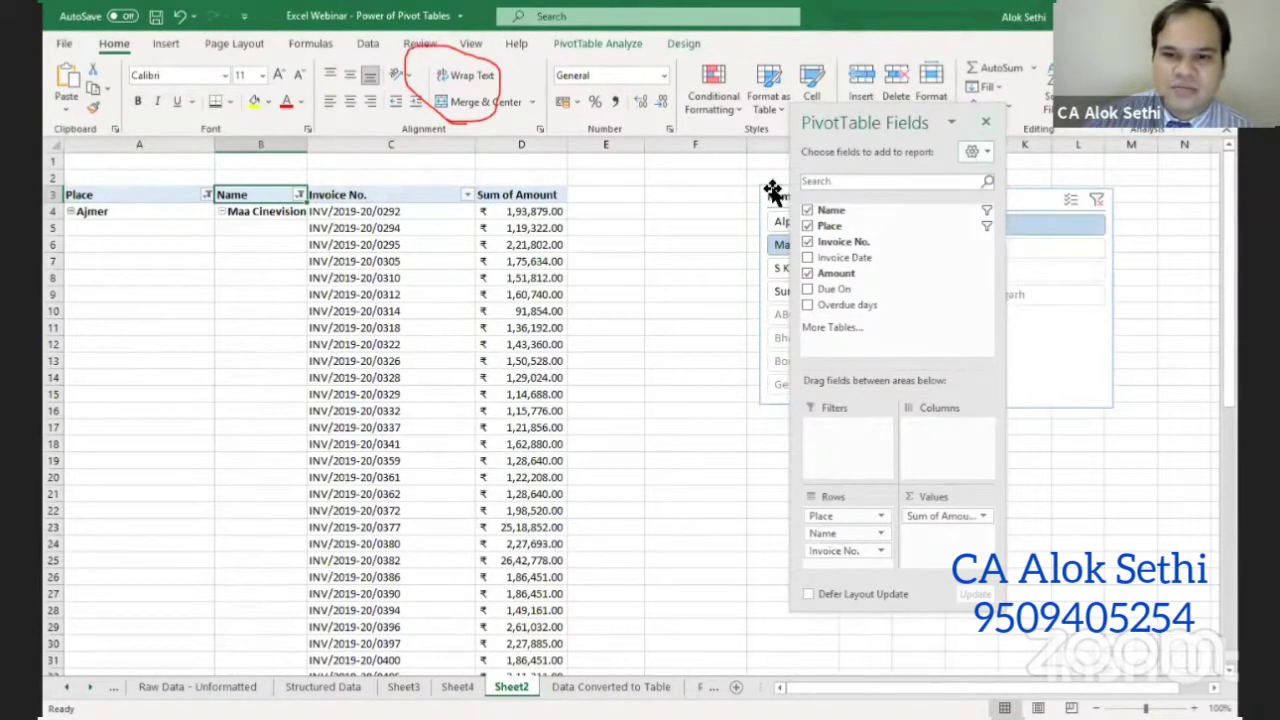
- Move the Name slicer out from under the field list and switch it through S Kumar & Sons and Surat Sarees
{"action": "left_click_drag", "start_coordinate": [774, 191], "coordinate": [629, 191]}
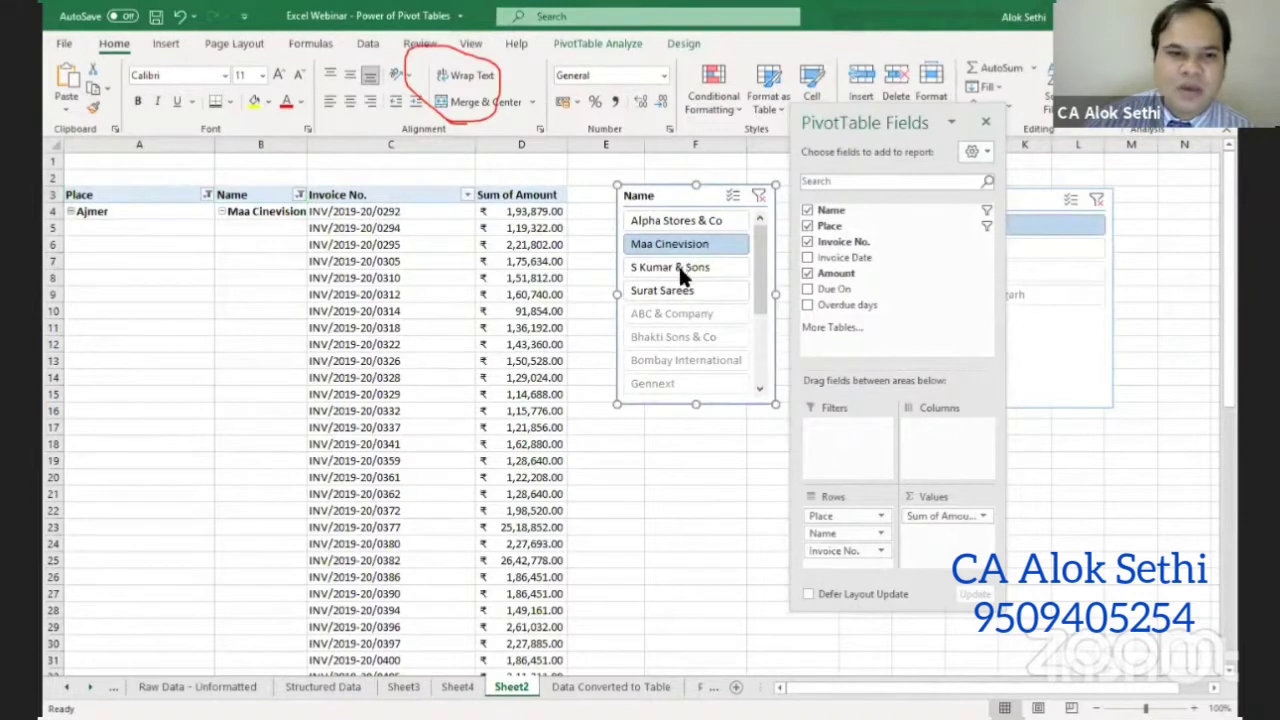
{"action": "left_click", "coordinate": [683, 270]}
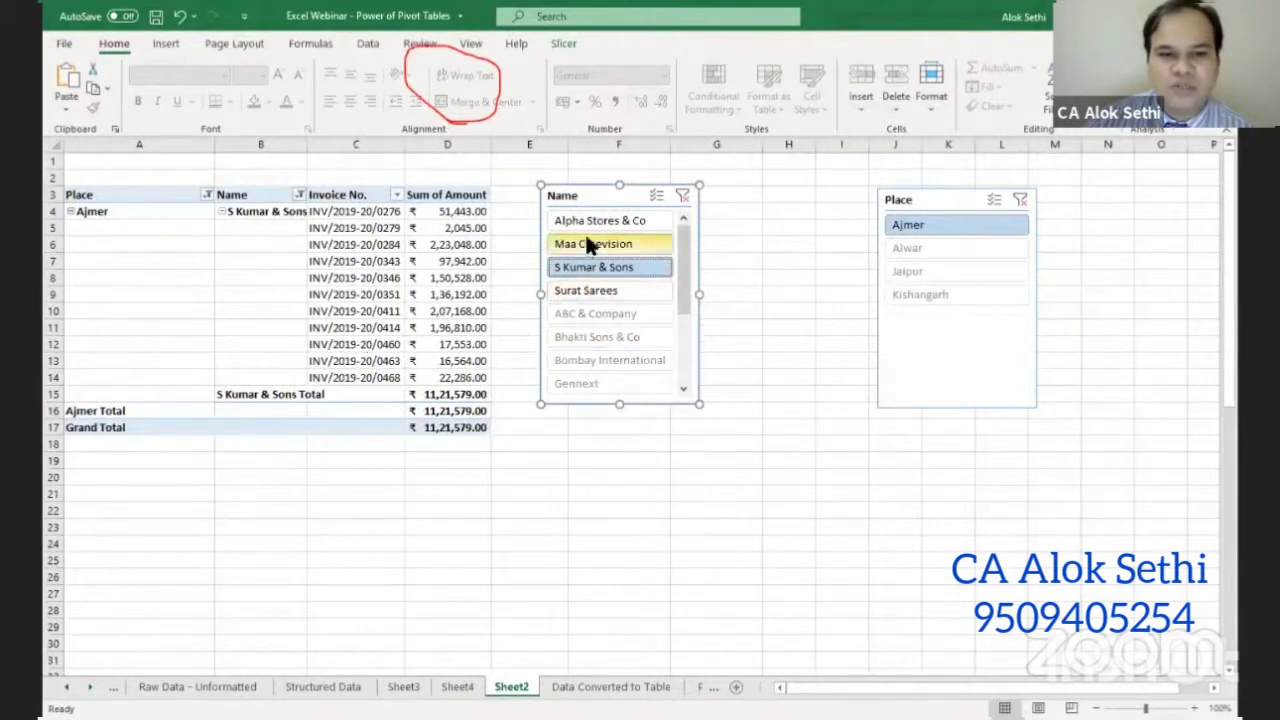
{"action": "left_click", "coordinate": [598, 288]}
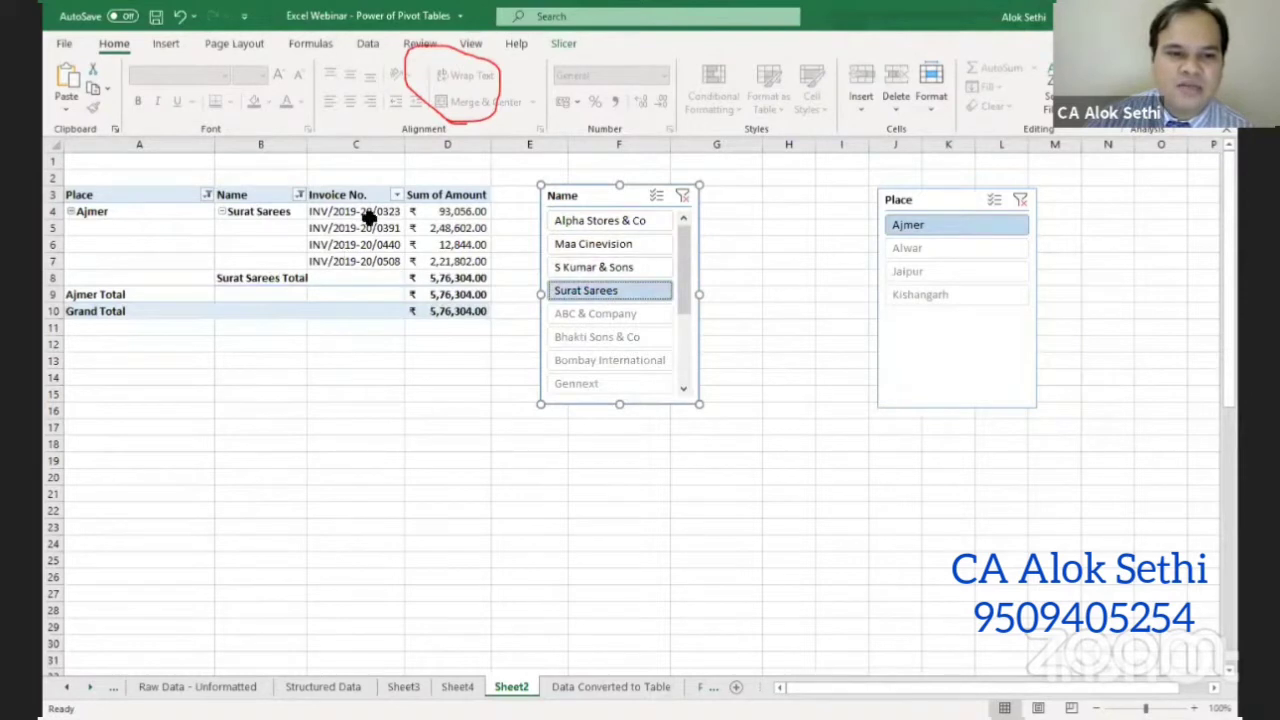
- Filter the pivot table to Jaipur by slicer, and switch the Name slicer through Bombay International and Suresh Chand Jewellers
{"action": "left_click", "coordinate": [921, 271]}
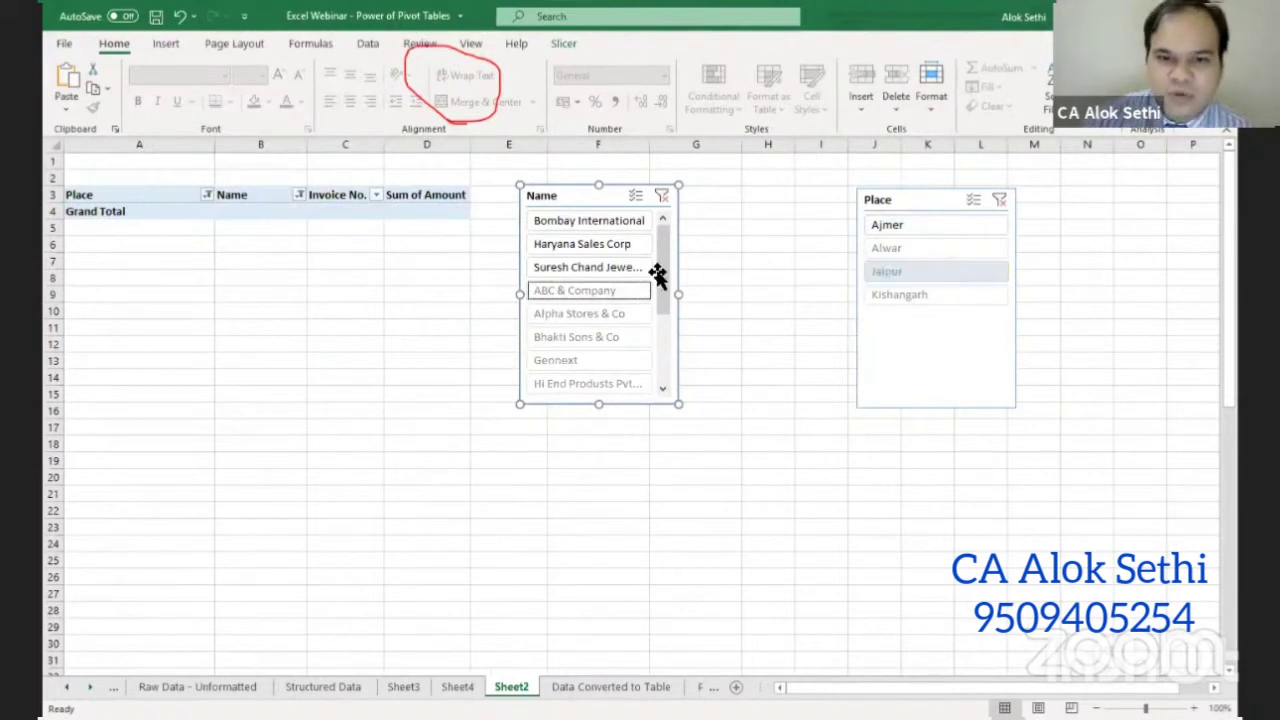
{"action": "left_click", "coordinate": [606, 225]}
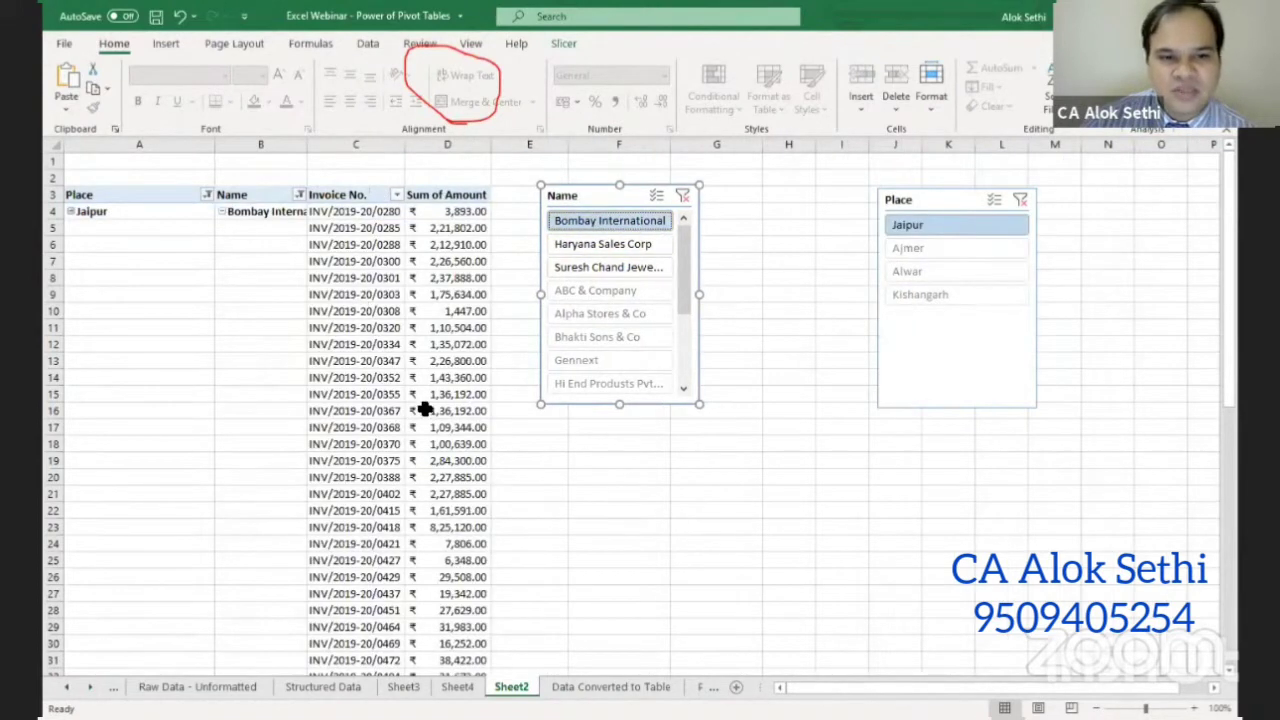
{"action": "scroll", "coordinate": [413, 480], "scroll_direction": "down", "scroll_amount": 1}
{"action": "scroll", "coordinate": [413, 480], "scroll_direction": "down", "scroll_amount": 1}
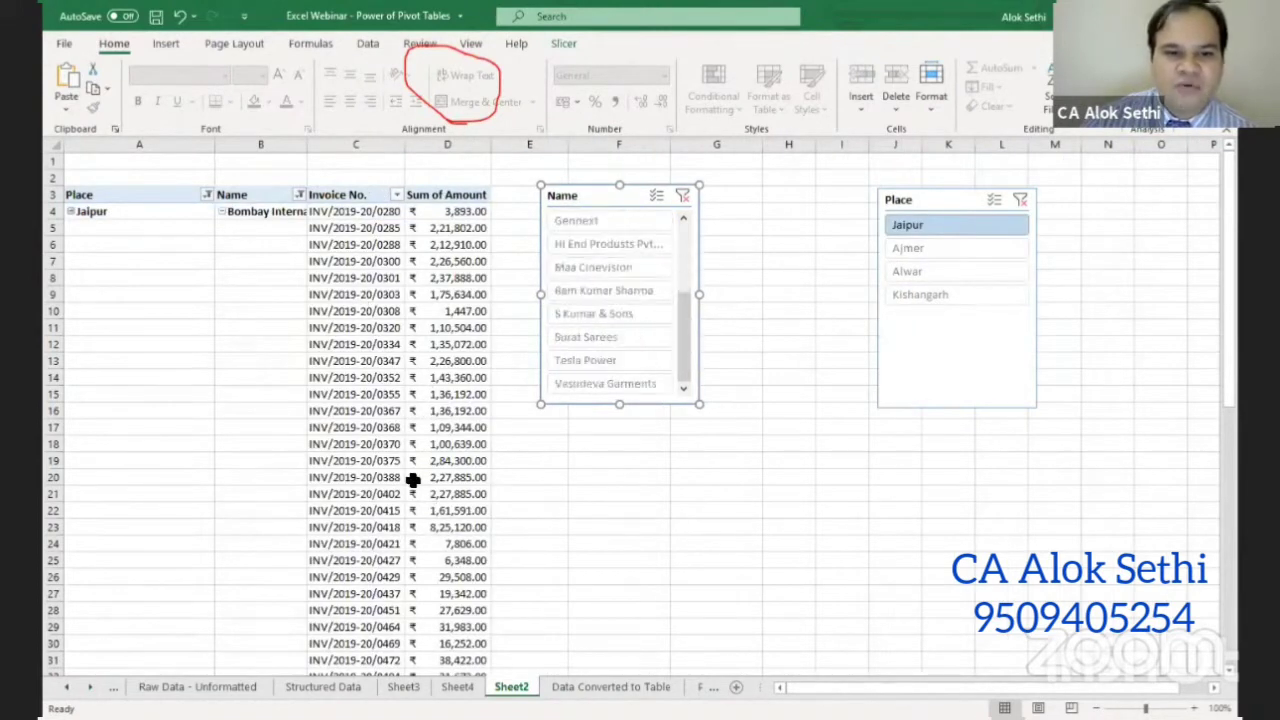
{"action": "scroll", "coordinate": [413, 480], "scroll_direction": "up", "scroll_amount": 2}
{"action": "left_click", "coordinate": [587, 265]}
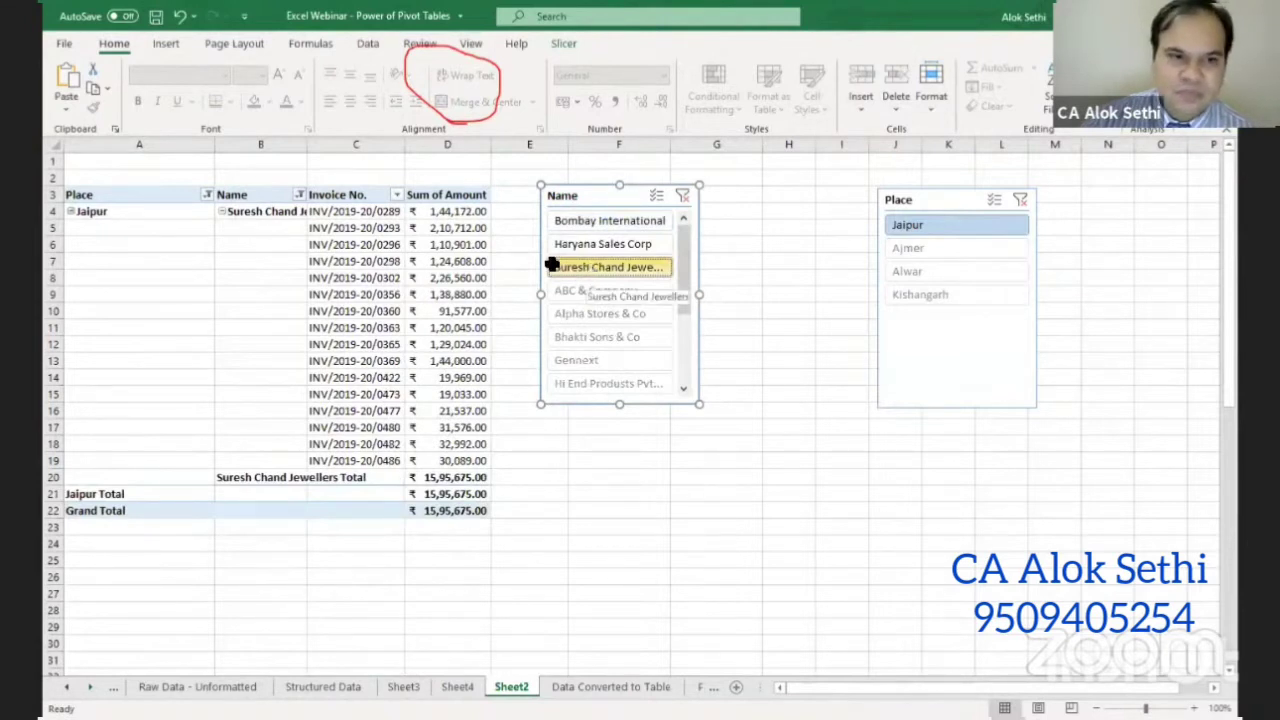
- Collapse the Suresh Chand Jewellers invoices and move the Name slicer closer to the Place slicer
{"action": "left_click", "coordinate": [220, 210]}
{"action": "left_click_drag", "start_coordinate": [691, 239], "coordinate": [872, 236]}
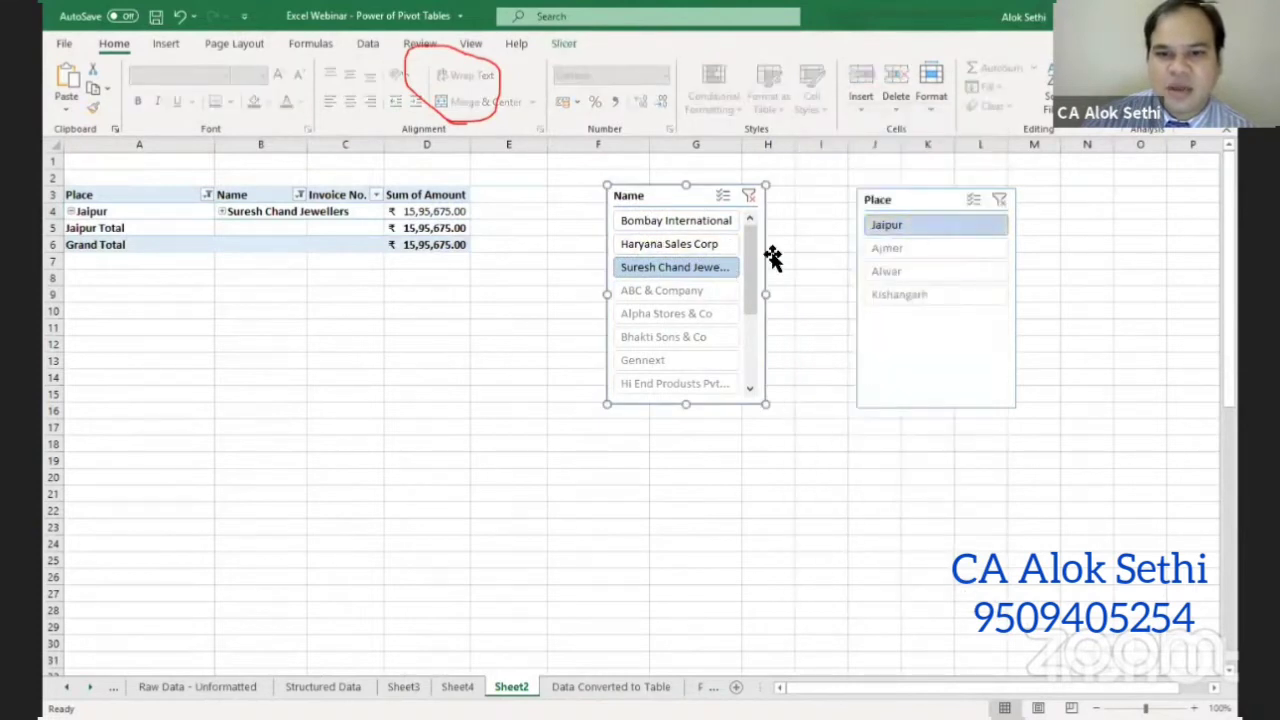
{"action": "left_click", "coordinate": [907, 201]}
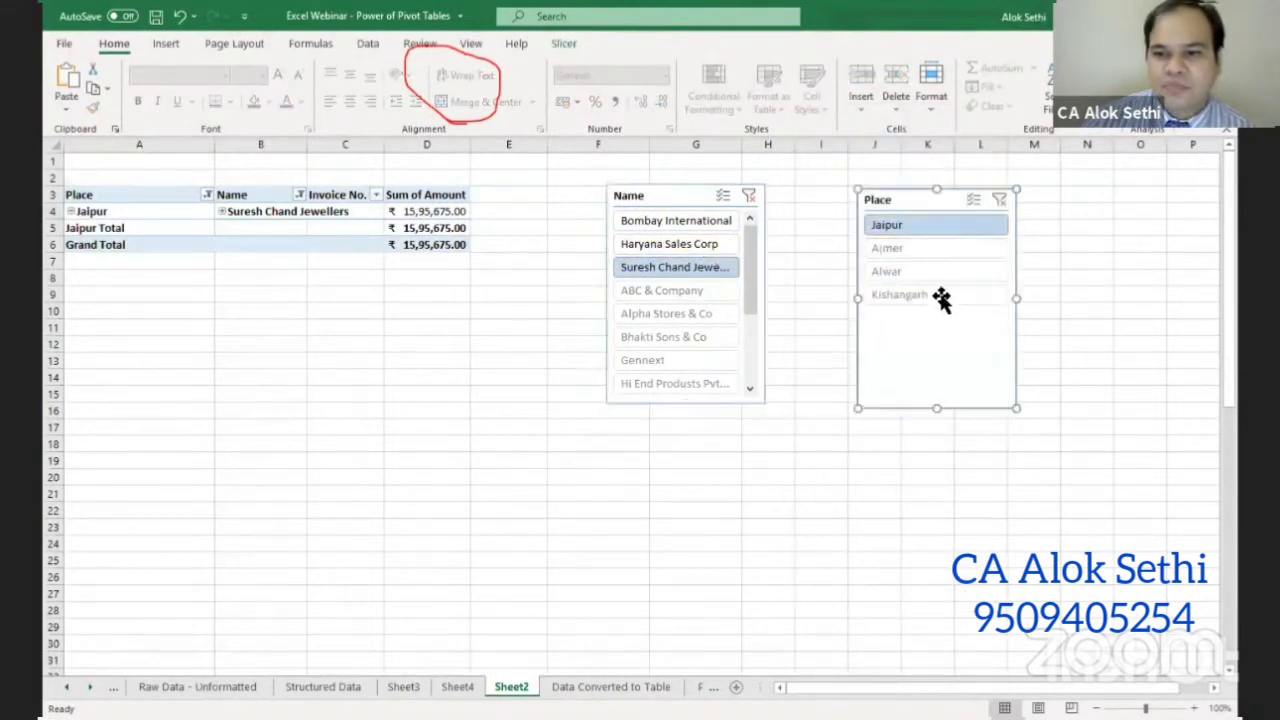
{"action": "left_click", "coordinate": [679, 203]}
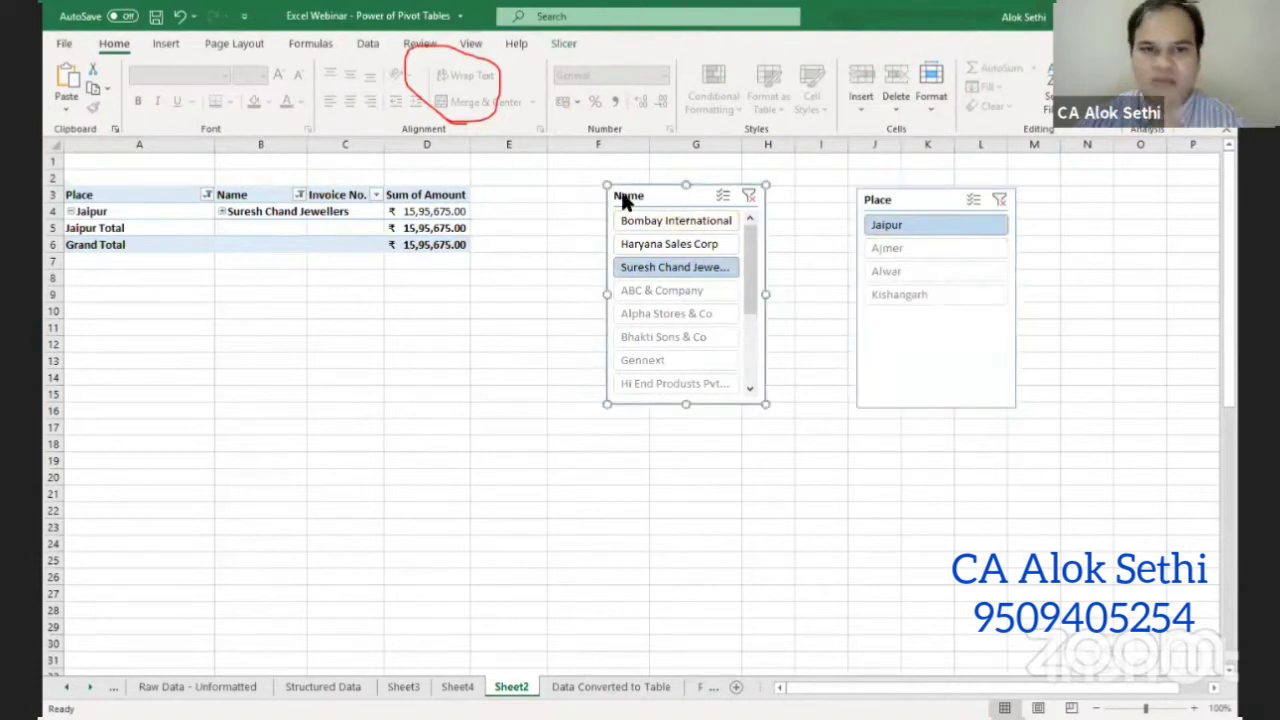
{"action": "left_click", "coordinate": [950, 200]}
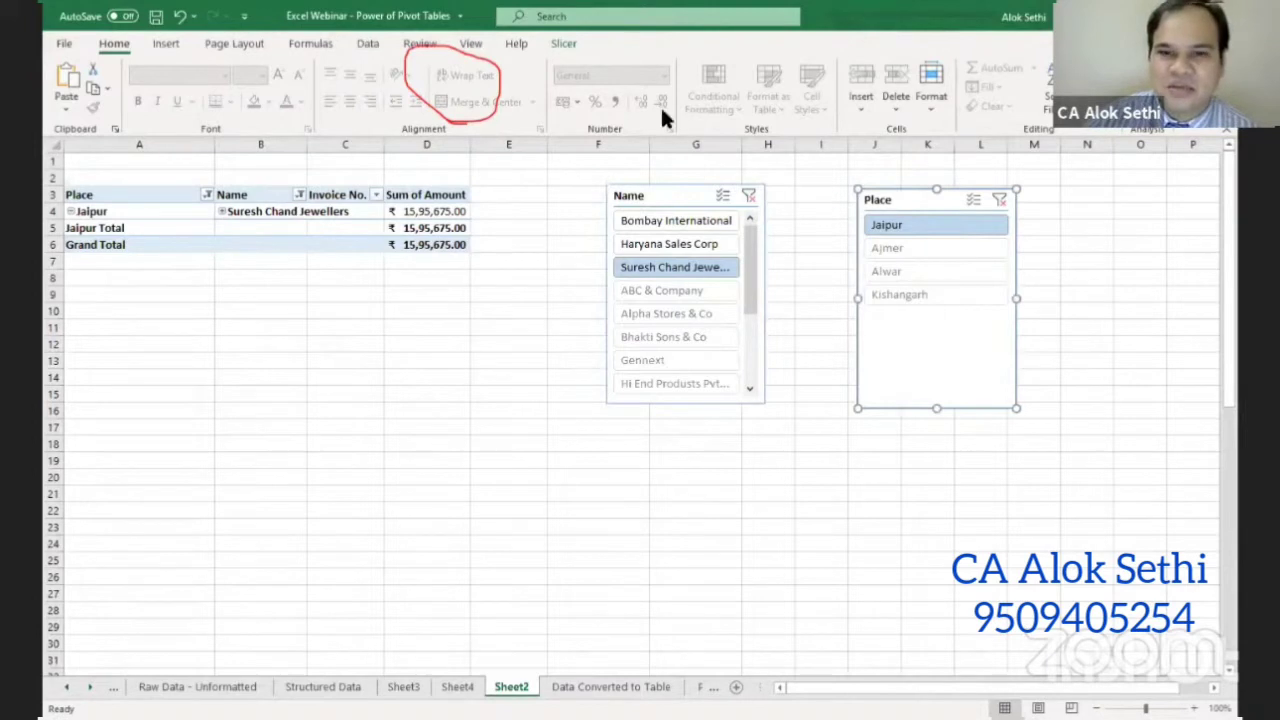
- Clear the filters of the Name and Place slicers
{"action": "left_click", "coordinate": [563, 44]}
{"action": "left_click", "coordinate": [663, 193]}
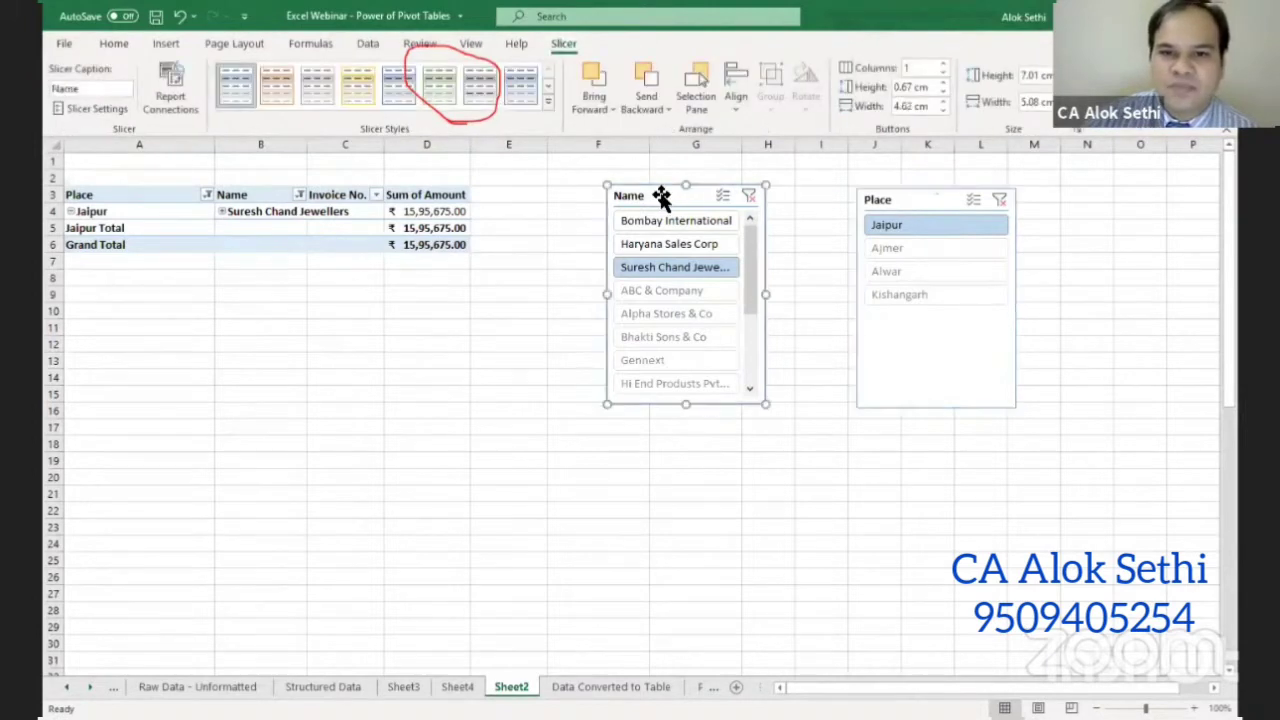
{"action": "left_click", "coordinate": [749, 195]}
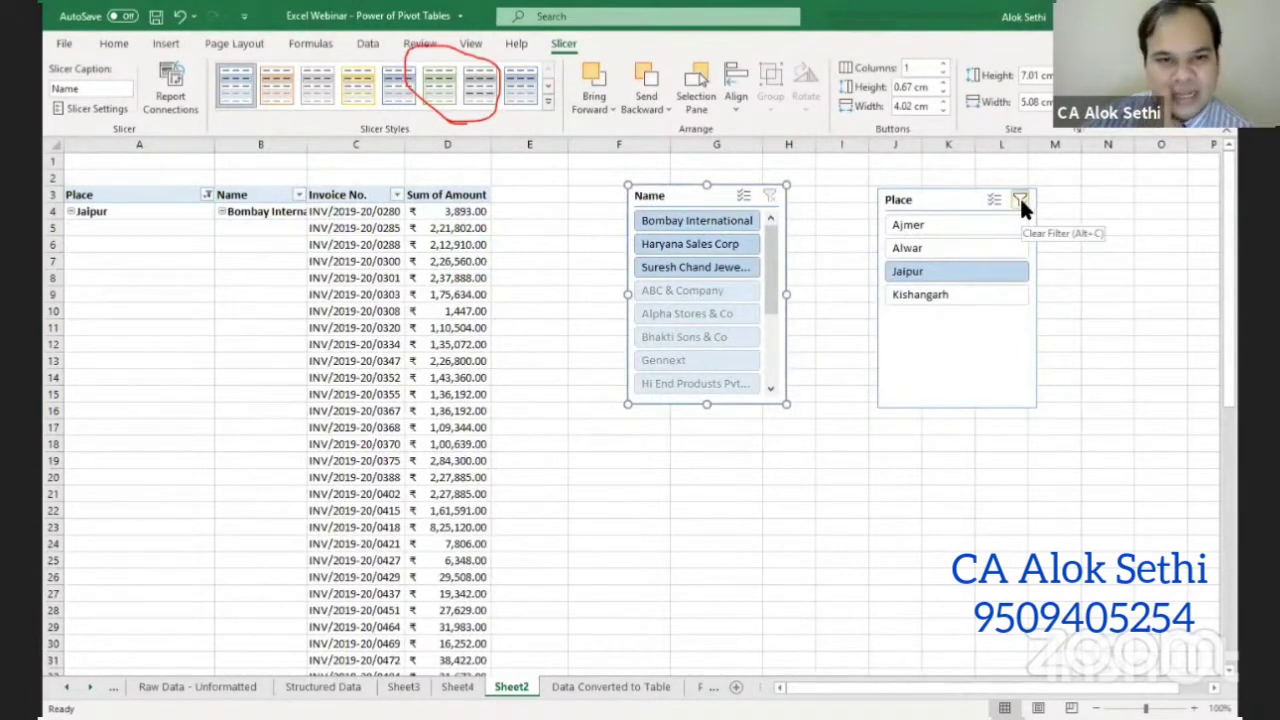
{"action": "left_click", "coordinate": [1019, 196]}
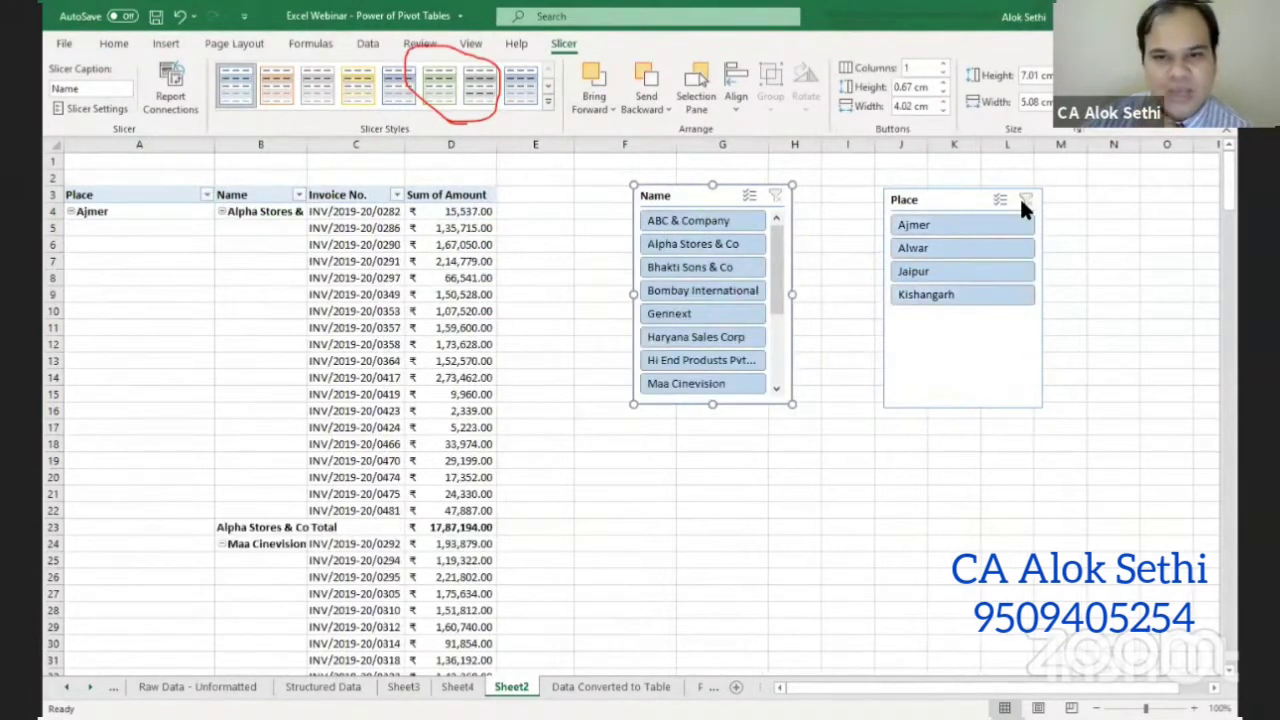
- Collapse the entire Place field of the pivot table
{"action": "left_click", "coordinate": [105, 194]}
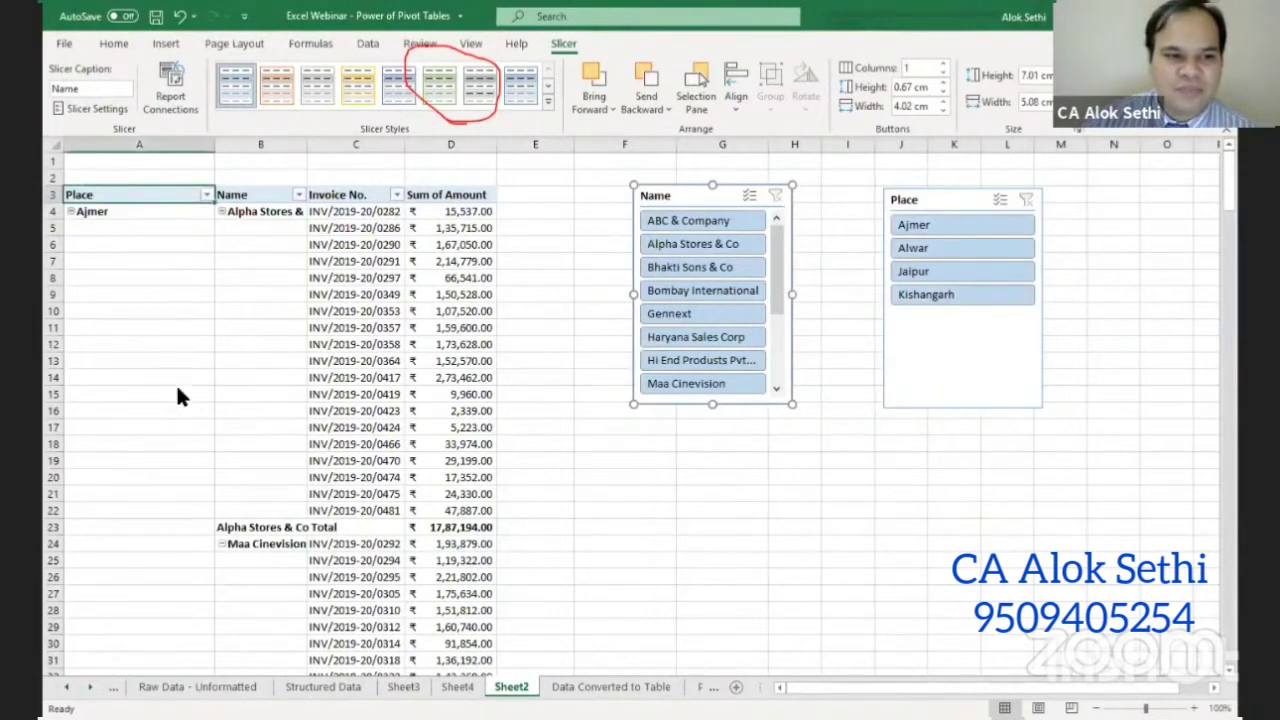
{"action": "right_click", "coordinate": [108, 195]}
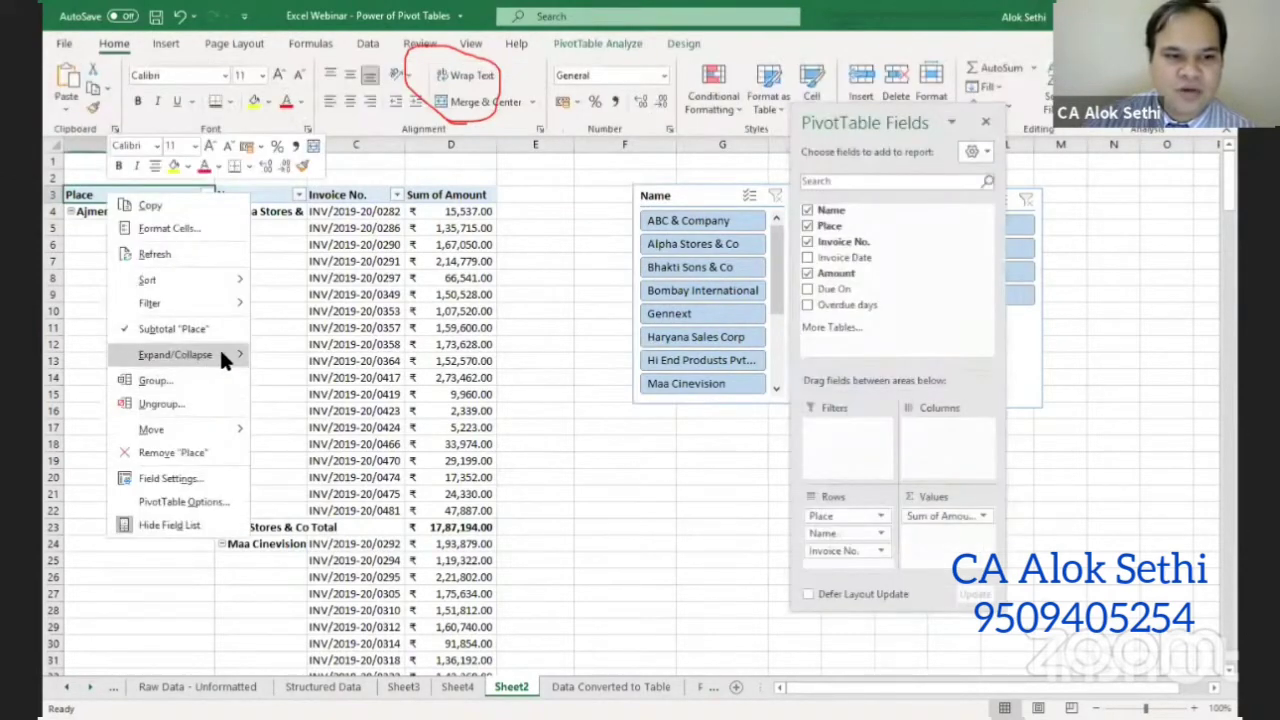
{"action": "mouse_move", "coordinate": [225, 354]}
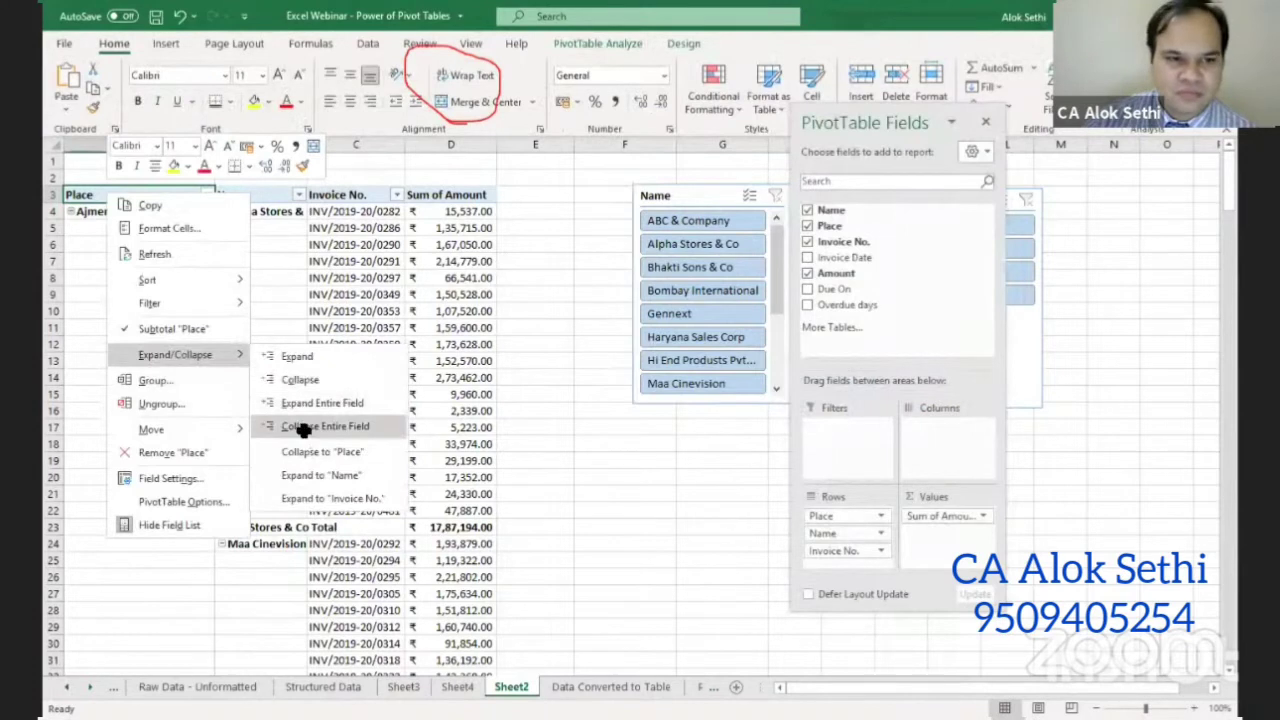
{"action": "left_click", "coordinate": [303, 428]}
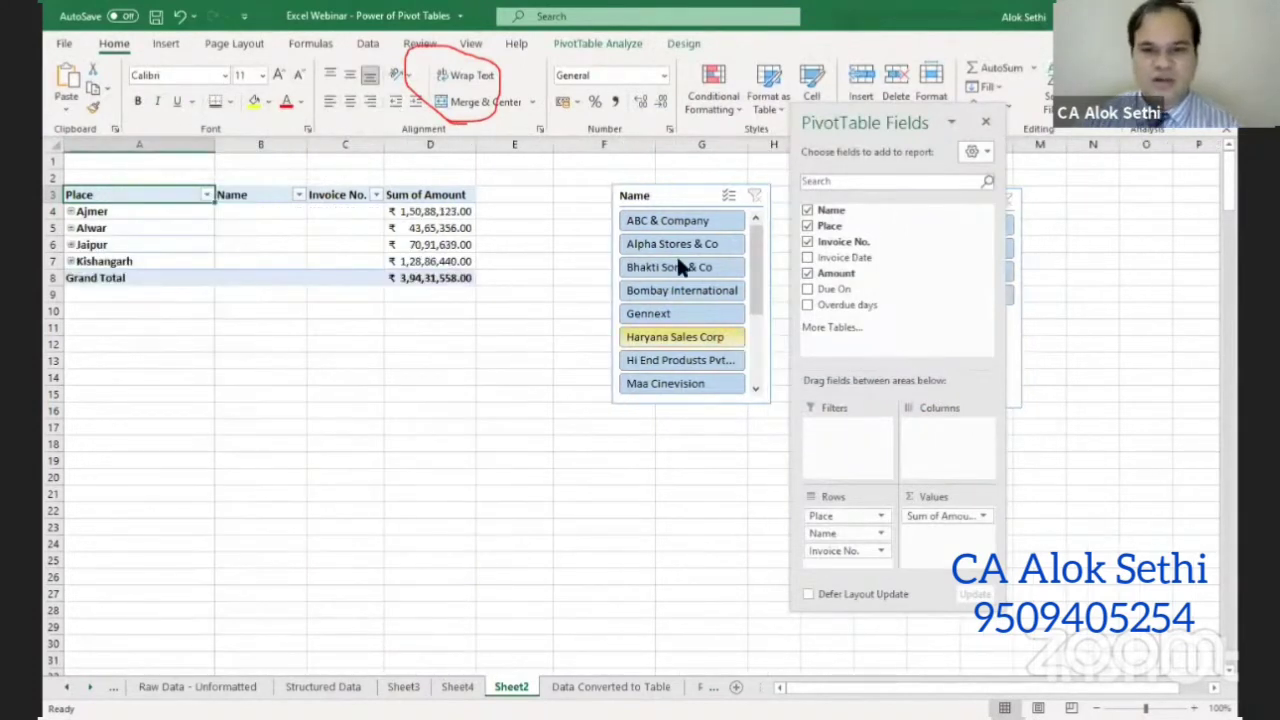
- Add the Due On and Overdue days fields to the pivot table and move the field list clear of the slicers
{"action": "left_click", "coordinate": [809, 289]}
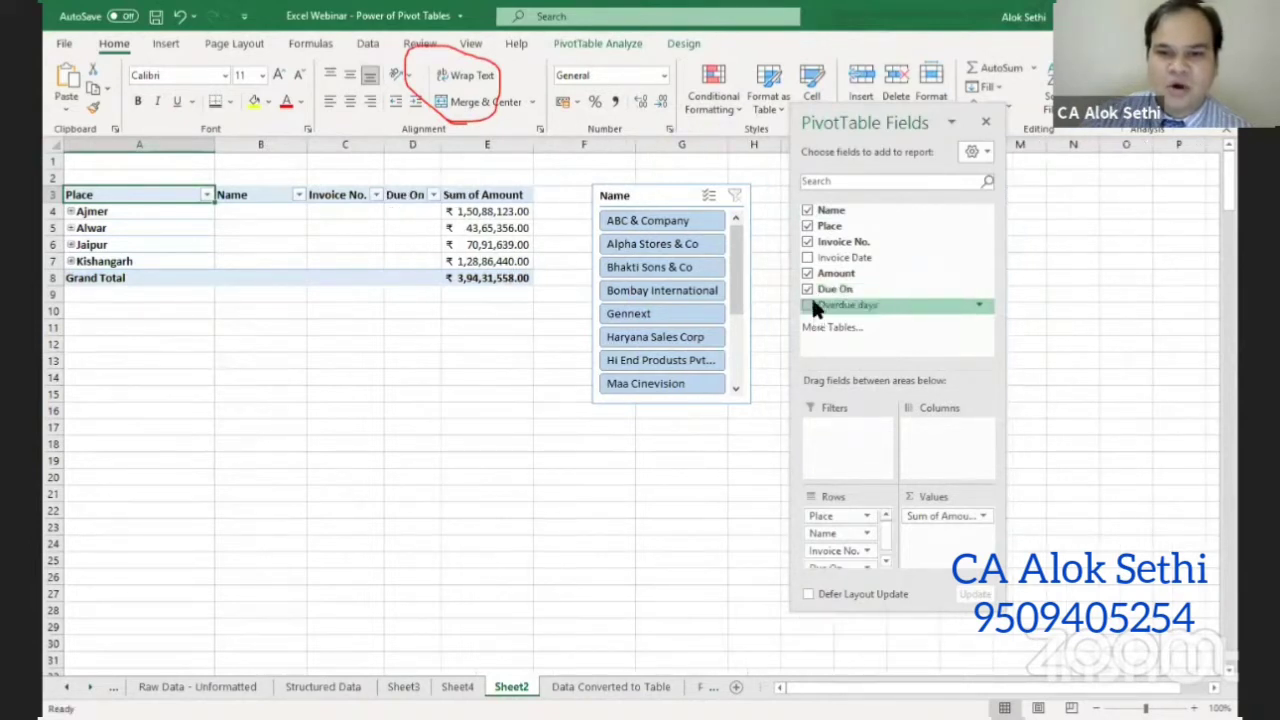
{"action": "left_click", "coordinate": [809, 305]}
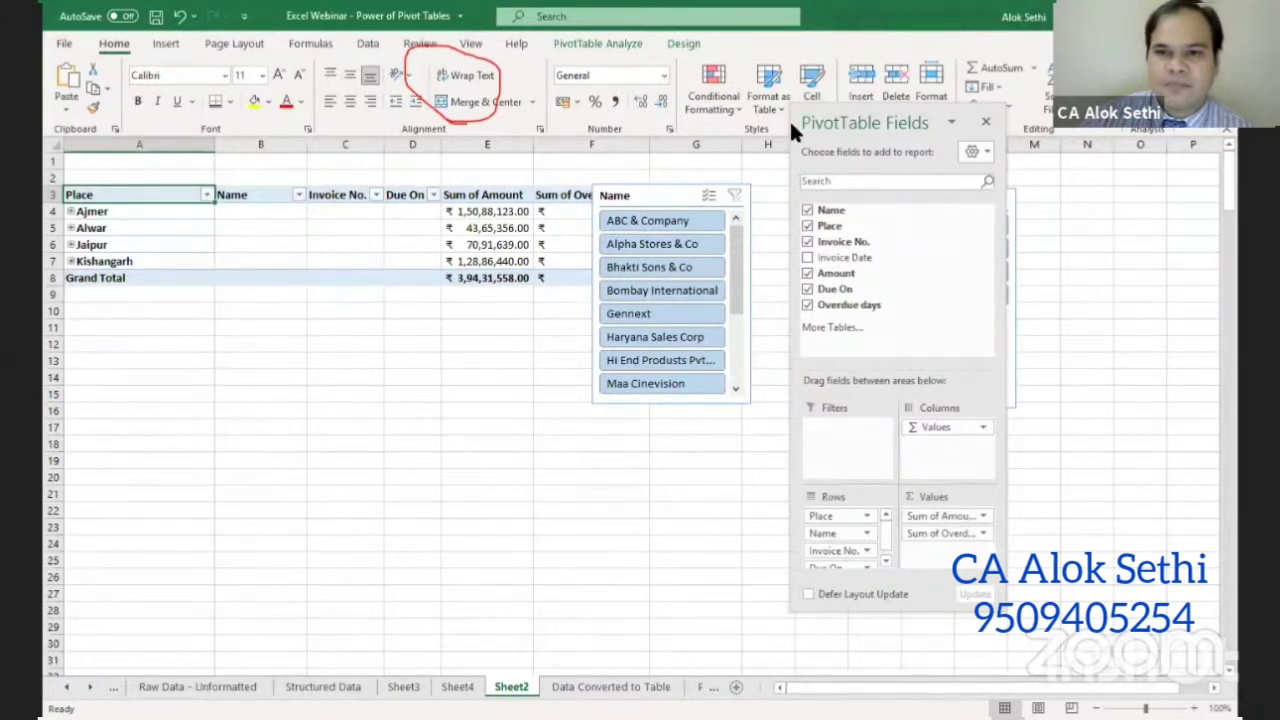
{"action": "left_click_drag", "start_coordinate": [877, 73], "coordinate": [328, 403]}
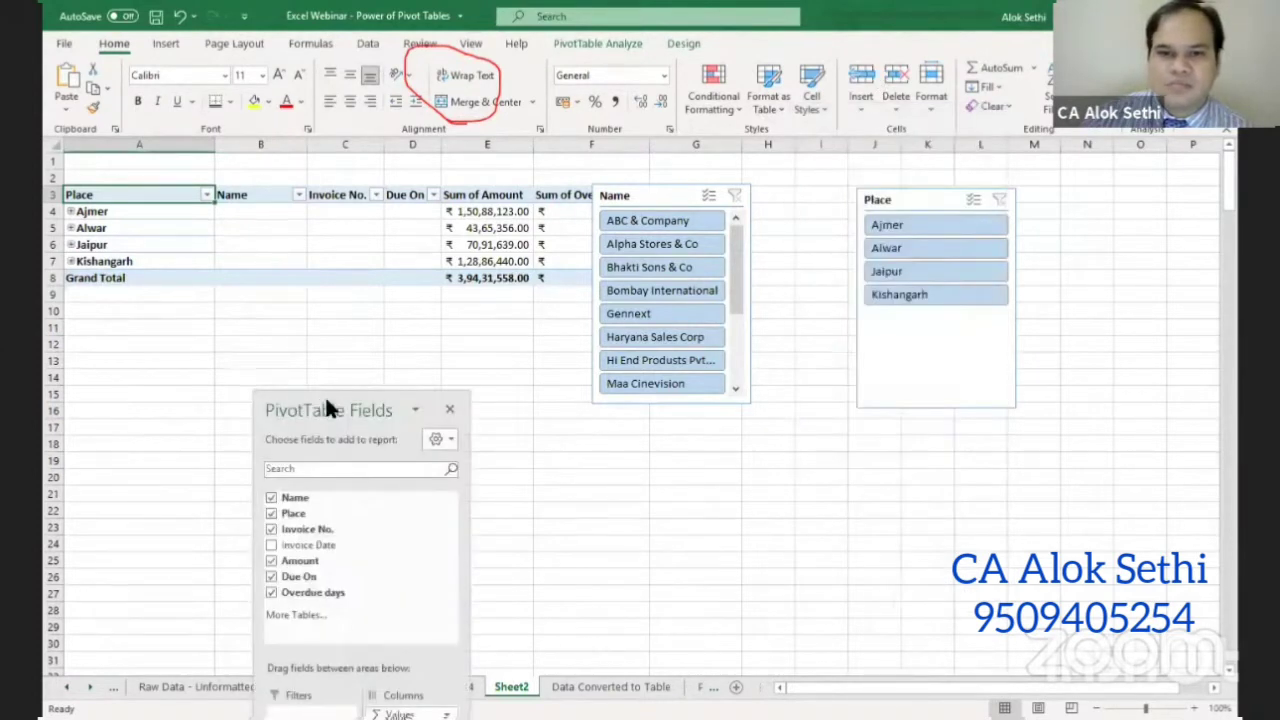
{"action": "scroll", "coordinate": [480, 420], "scroll_direction": "down", "scroll_amount": 1}
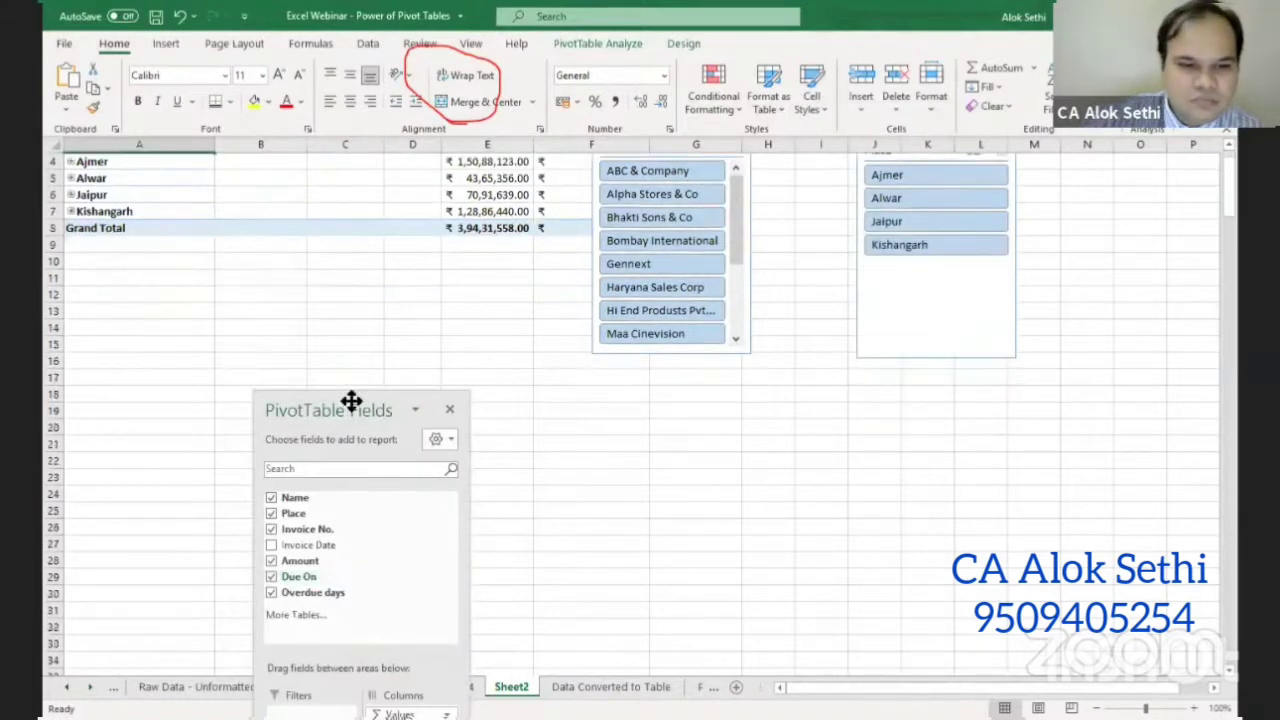
{"action": "left_click_drag", "start_coordinate": [329, 410], "coordinate": [319, 205]}
- Try to add the Invoice Date field with layout updates deferred, and close the field list
{"action": "left_click", "coordinate": [413, 682]}
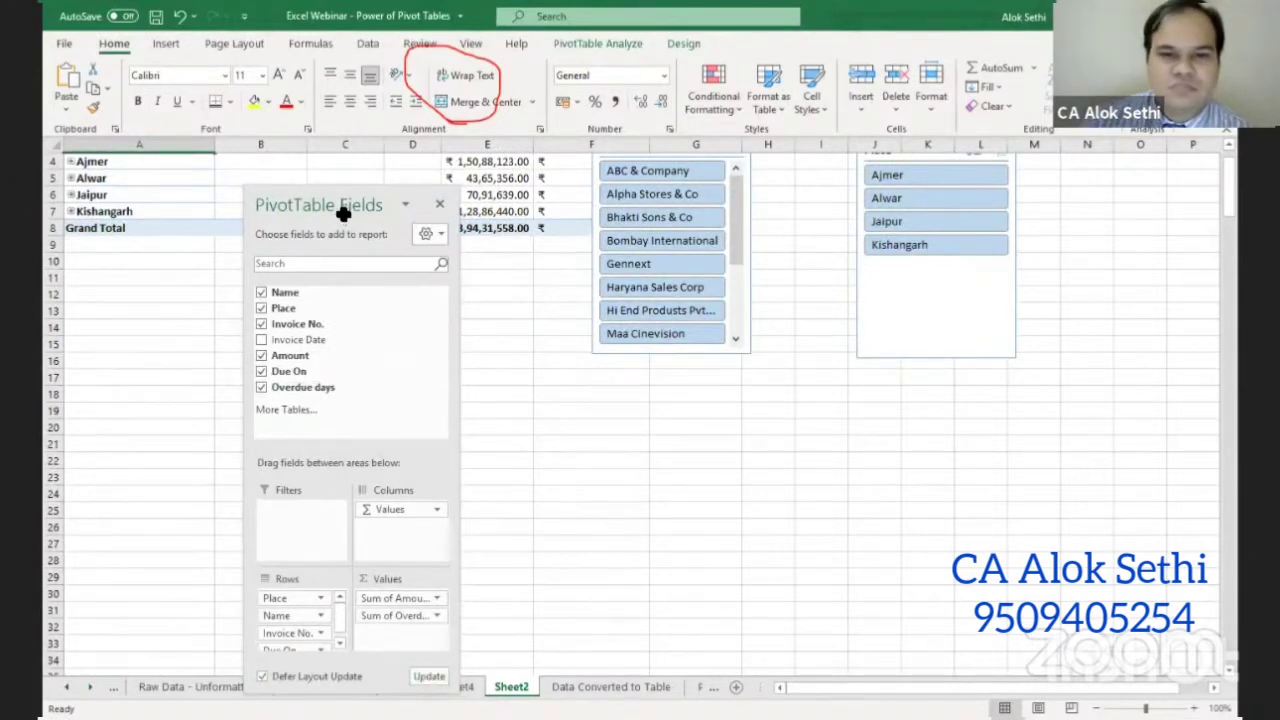
{"action": "scroll", "coordinate": [837, 514], "scroll_direction": "up", "scroll_amount": 1}
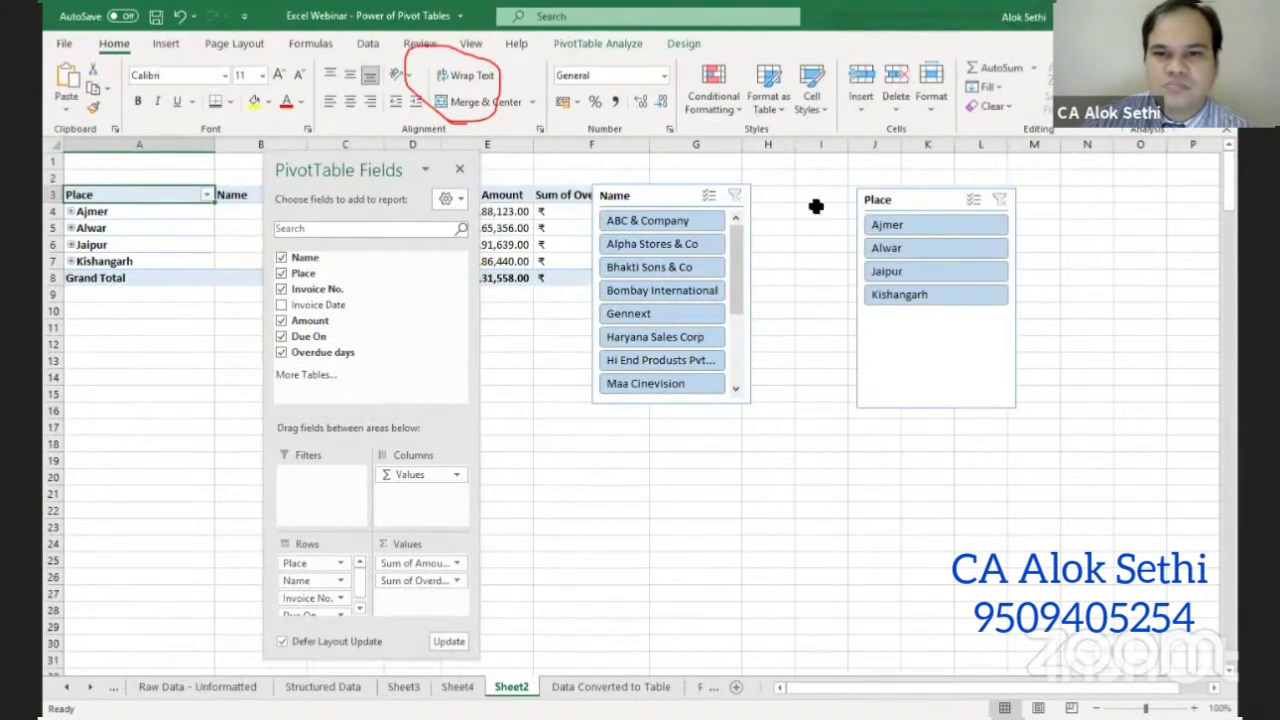
{"action": "left_click", "coordinate": [284, 306]}
{"action": "left_click", "coordinate": [360, 609]}
{"action": "left_click", "coordinate": [362, 605]}
{"action": "scroll", "coordinate": [362, 605], "scroll_direction": "up", "scroll_amount": 2}
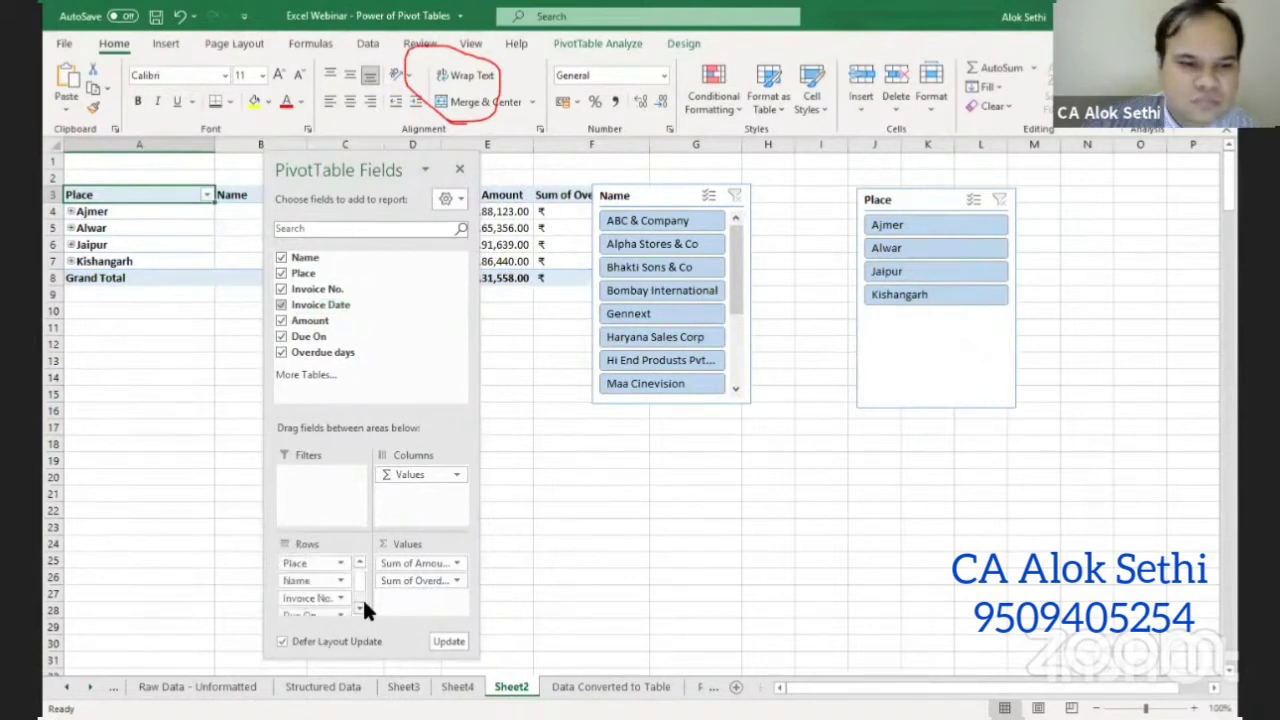
{"action": "left_click", "coordinate": [465, 171]}
- Insert slicers for the Due On and Overdue days fields of the pivot table
{"action": "left_click", "coordinate": [638, 42]}
{"action": "left_click", "coordinate": [676, 46]}
{"action": "left_click", "coordinate": [614, 41]}
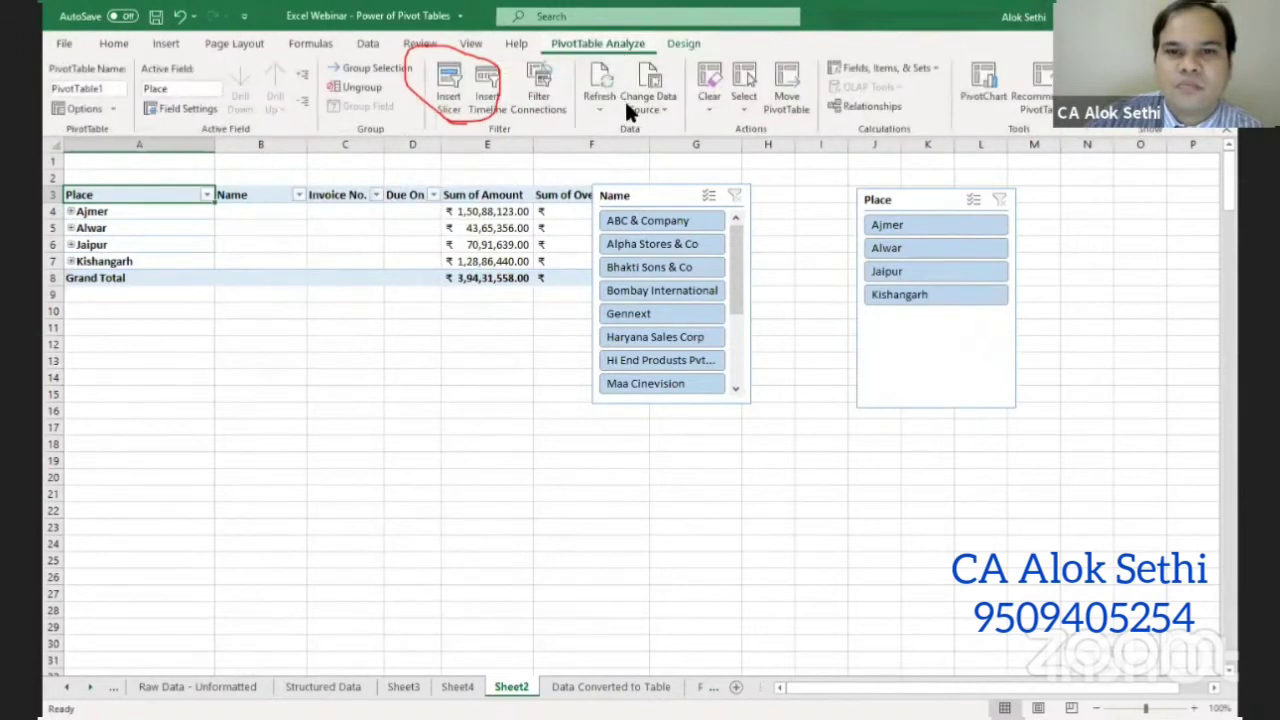
{"action": "left_click", "coordinate": [445, 88]}
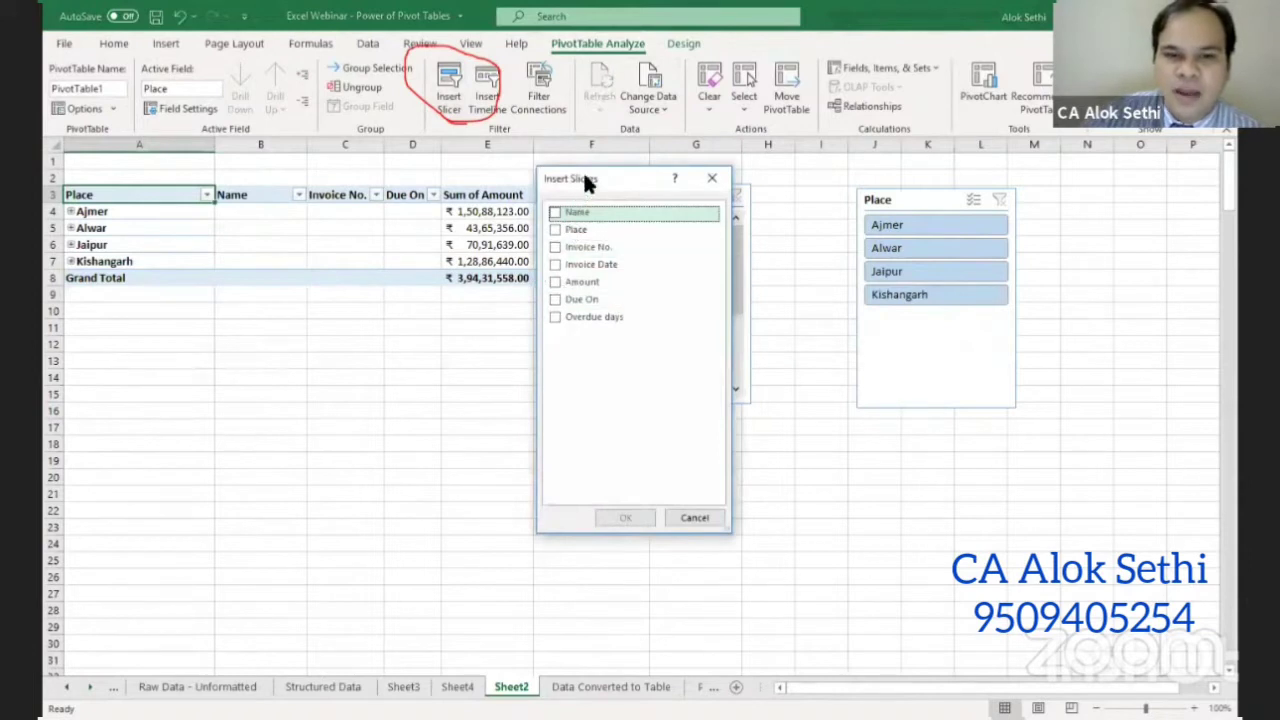
{"action": "left_click", "coordinate": [610, 373]}
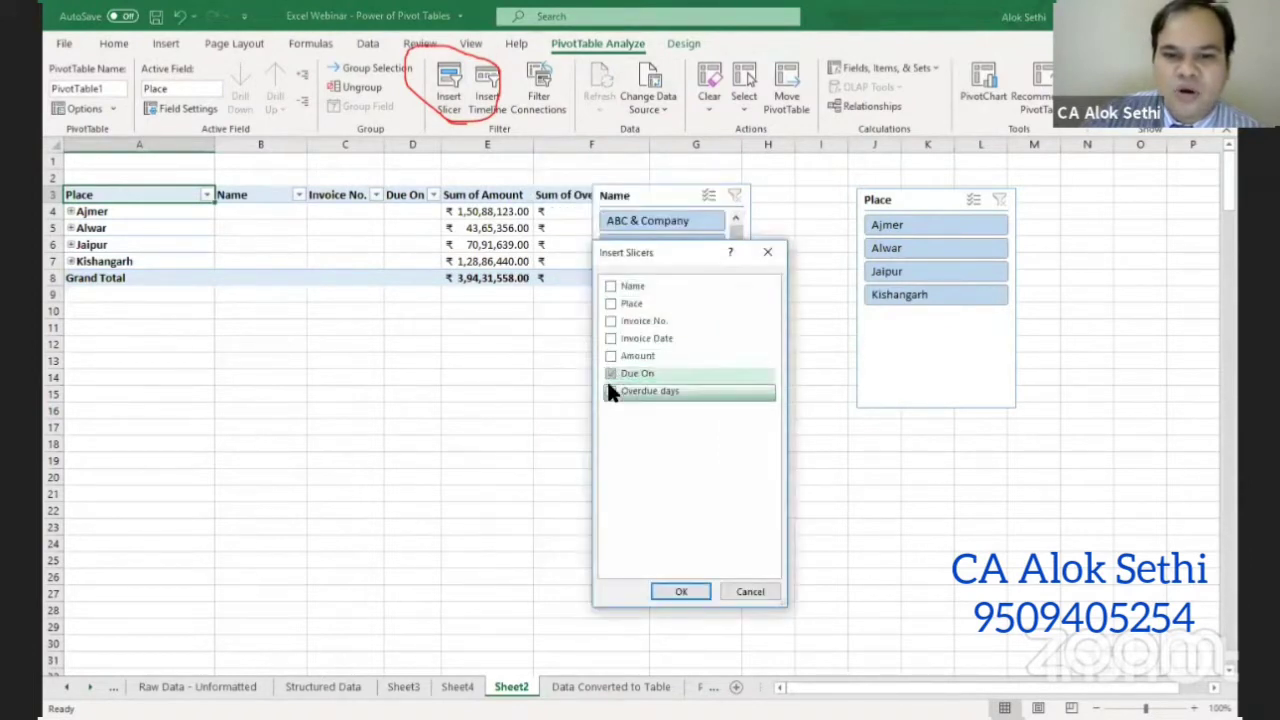
{"action": "left_click", "coordinate": [610, 391]}
{"action": "left_click", "coordinate": [690, 590]}
- Arrange the Due On and Overdue days slicers below the Name and Place slicers
{"action": "left_click", "coordinate": [688, 345]}
{"action": "left_click_drag", "start_coordinate": [691, 354], "coordinate": [1008, 457]}
{"action": "left_click", "coordinate": [610, 300]}
{"action": "left_click_drag", "start_coordinate": [610, 300], "coordinate": [730, 453]}
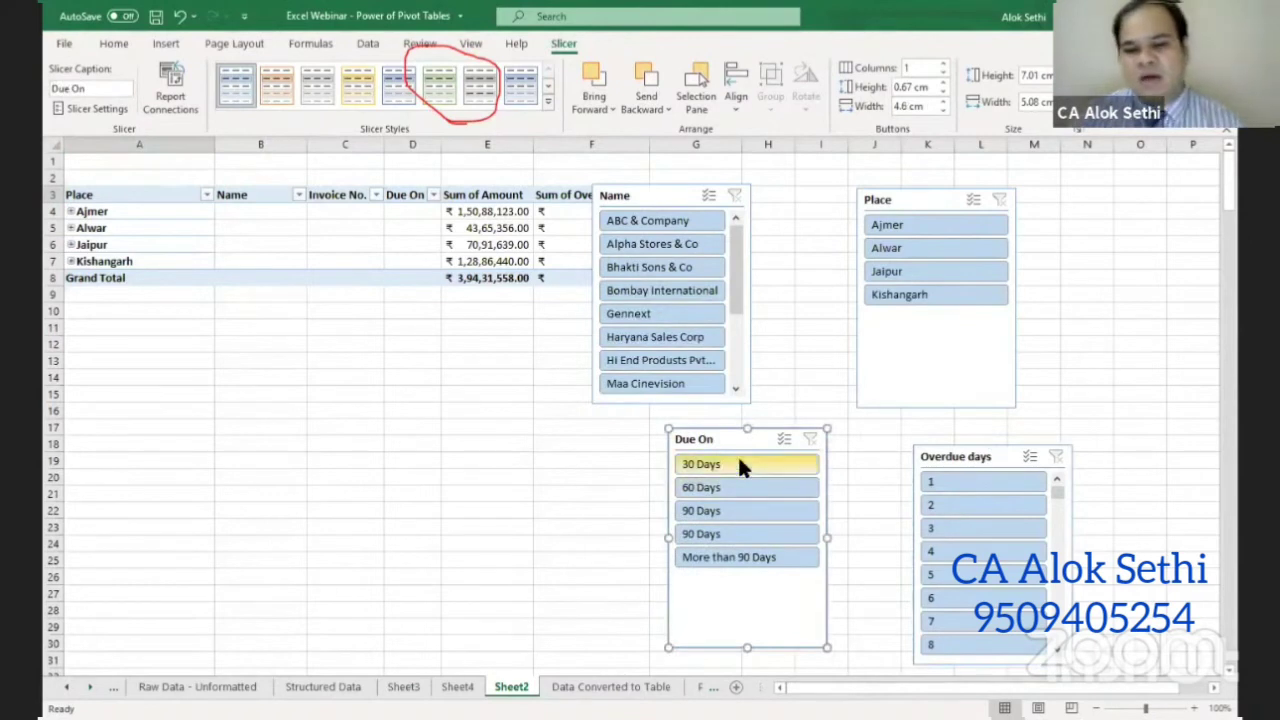
- Filter the pivot table to 30 Days by slicer and expand Ajmer, with the Name slicer moved clear of the data
{"action": "left_click", "coordinate": [739, 462]}
{"action": "left_click", "coordinate": [651, 214]}
{"action": "left_click_drag", "start_coordinate": [651, 206], "coordinate": [733, 179]}
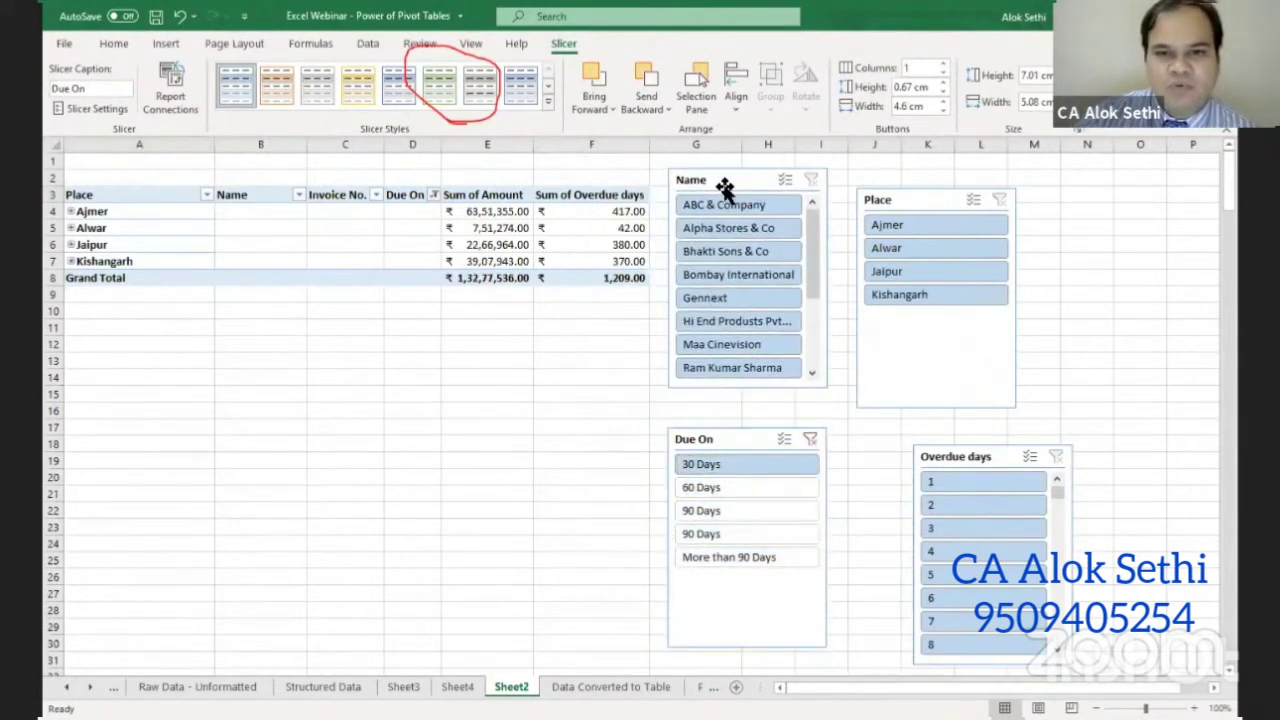
{"action": "left_click", "coordinate": [71, 212]}
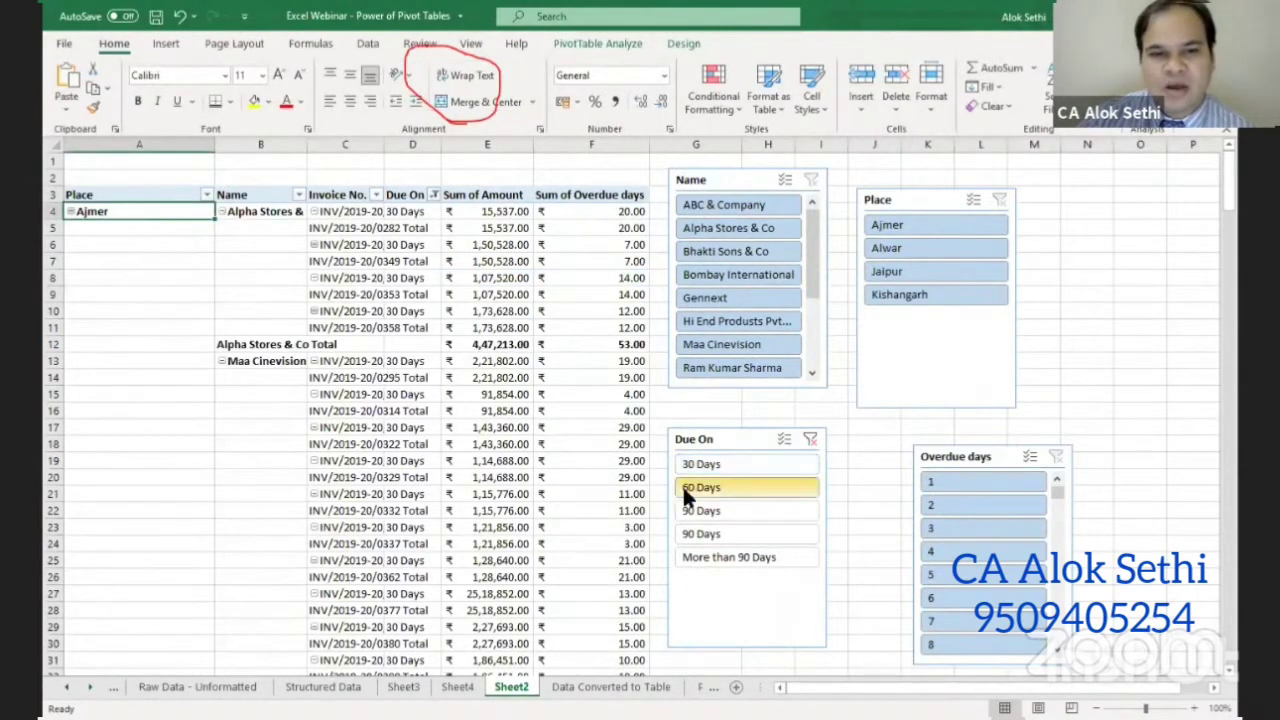
- Filter the pivot table to 60 Days with the Due On slicer and expand the entire Place field
{"action": "left_click", "coordinate": [683, 486]}
{"action": "left_click", "coordinate": [99, 195]}
{"action": "right_click", "coordinate": [99, 195]}
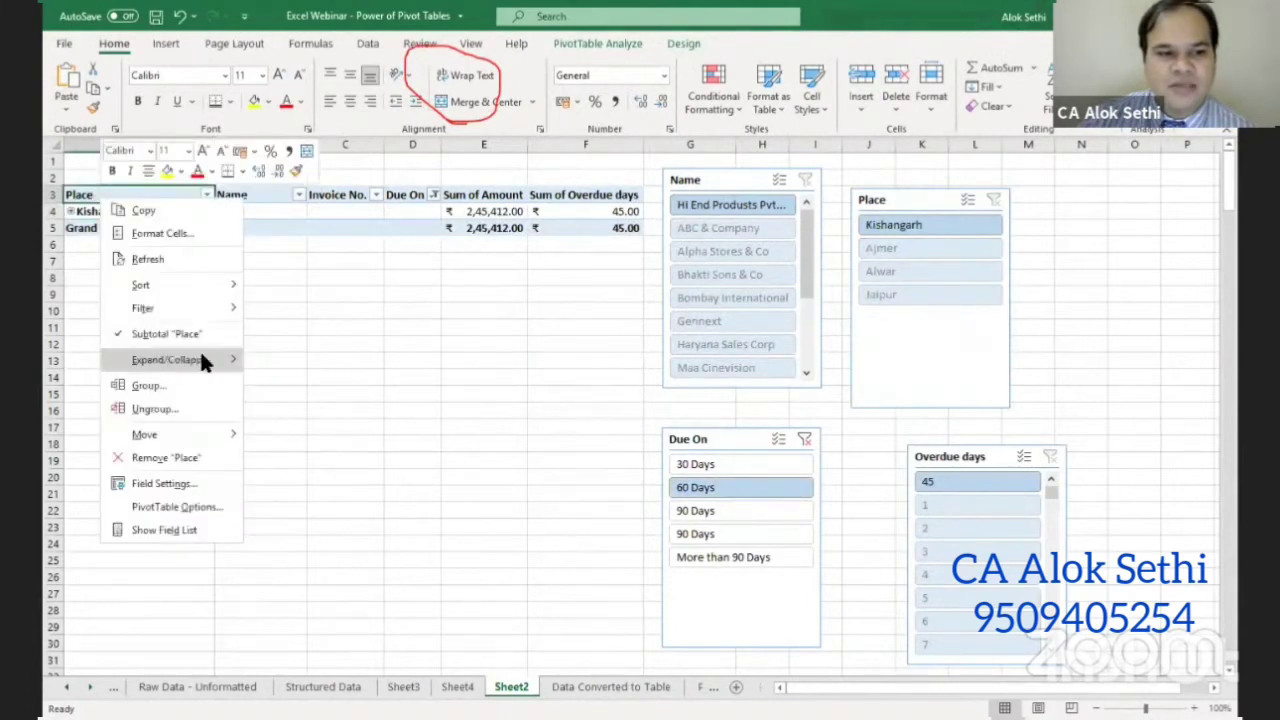
{"action": "mouse_move", "coordinate": [250, 362]}
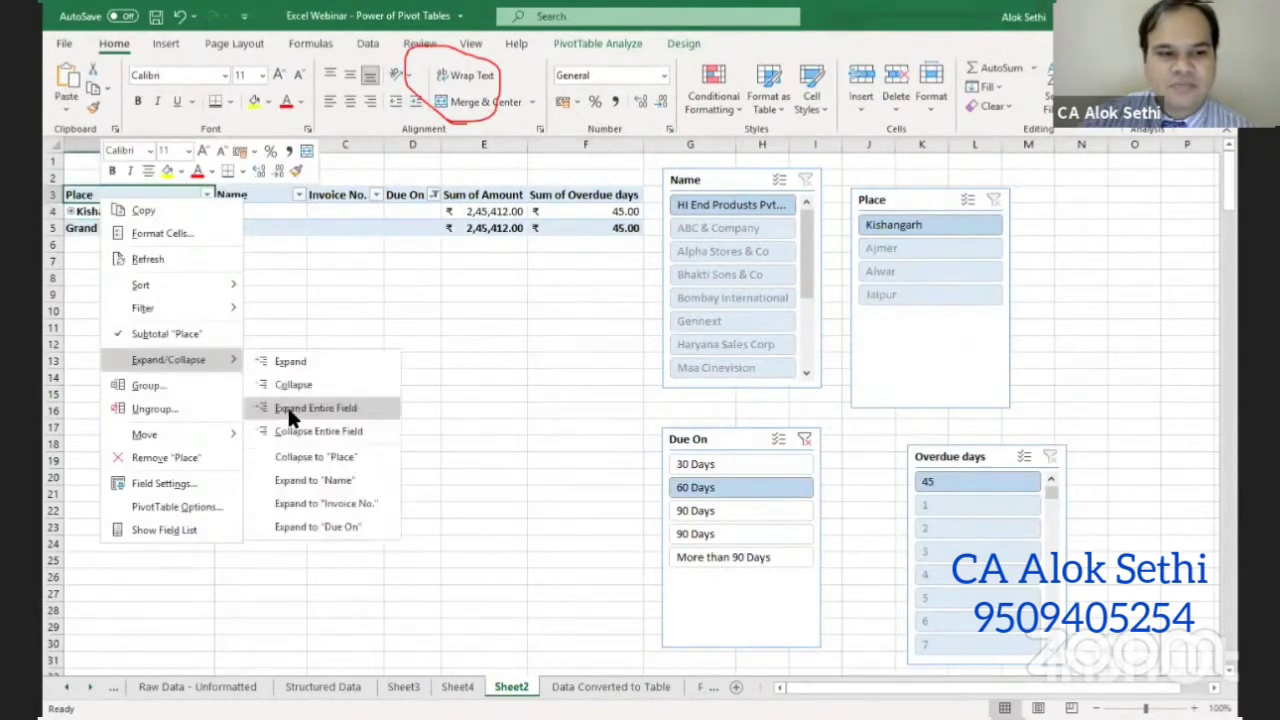
{"action": "left_click", "coordinate": [289, 407]}
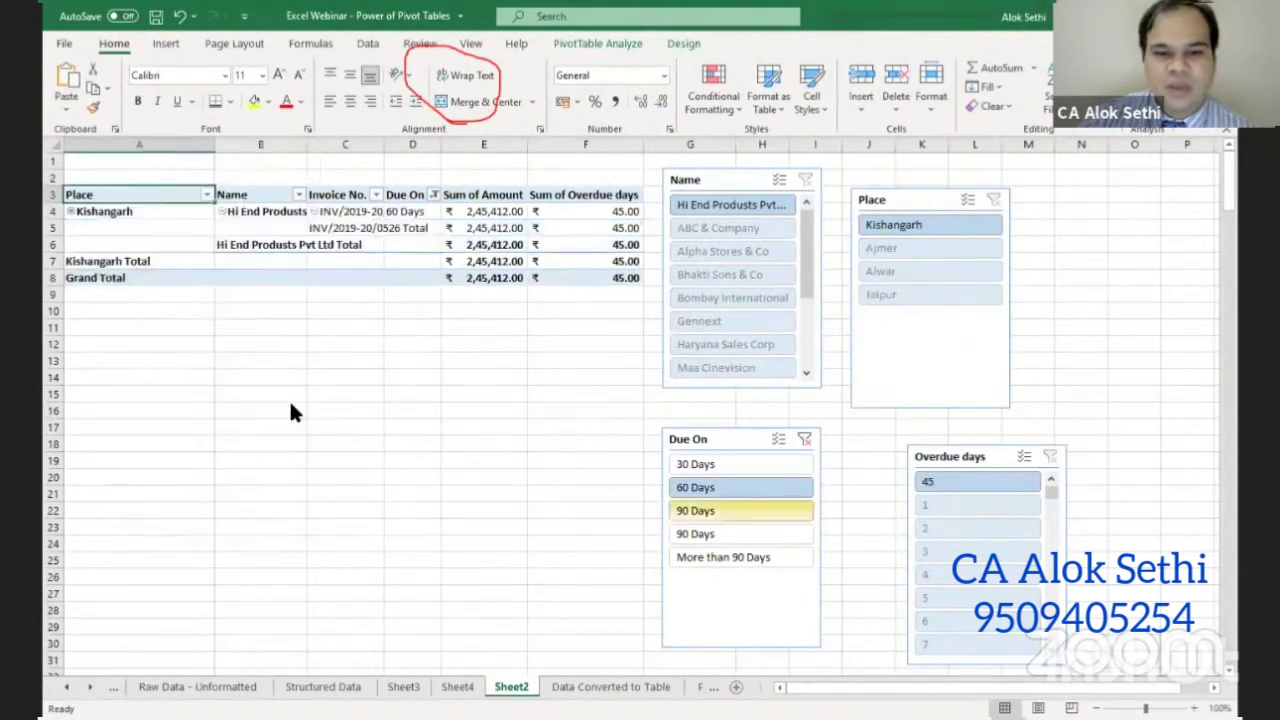
- Switch the Due On slicer to 90 Days and on to More than 90 Days, and review the listed invoices
{"action": "left_click", "coordinate": [680, 510]}
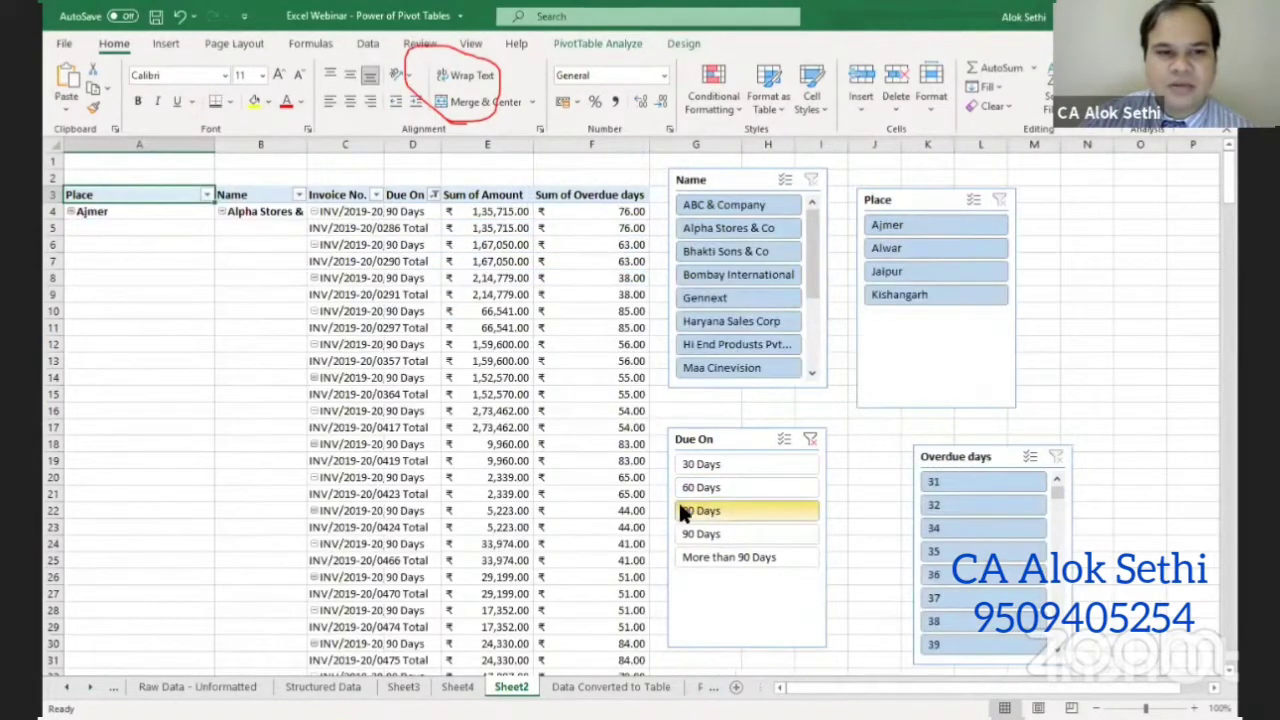
{"action": "left_click", "coordinate": [700, 557]}
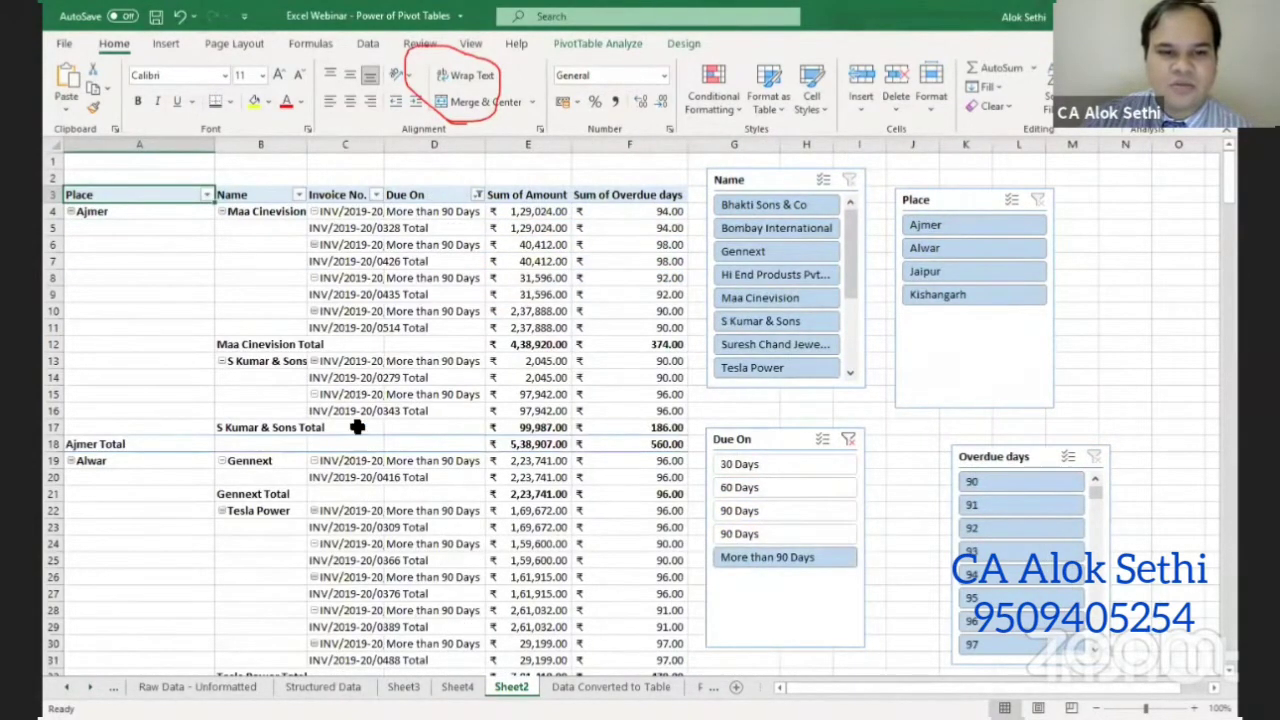
{"action": "scroll", "coordinate": [367, 476], "scroll_direction": "down", "scroll_amount": 1}
{"action": "scroll", "coordinate": [367, 476], "scroll_direction": "down", "scroll_amount": 4}
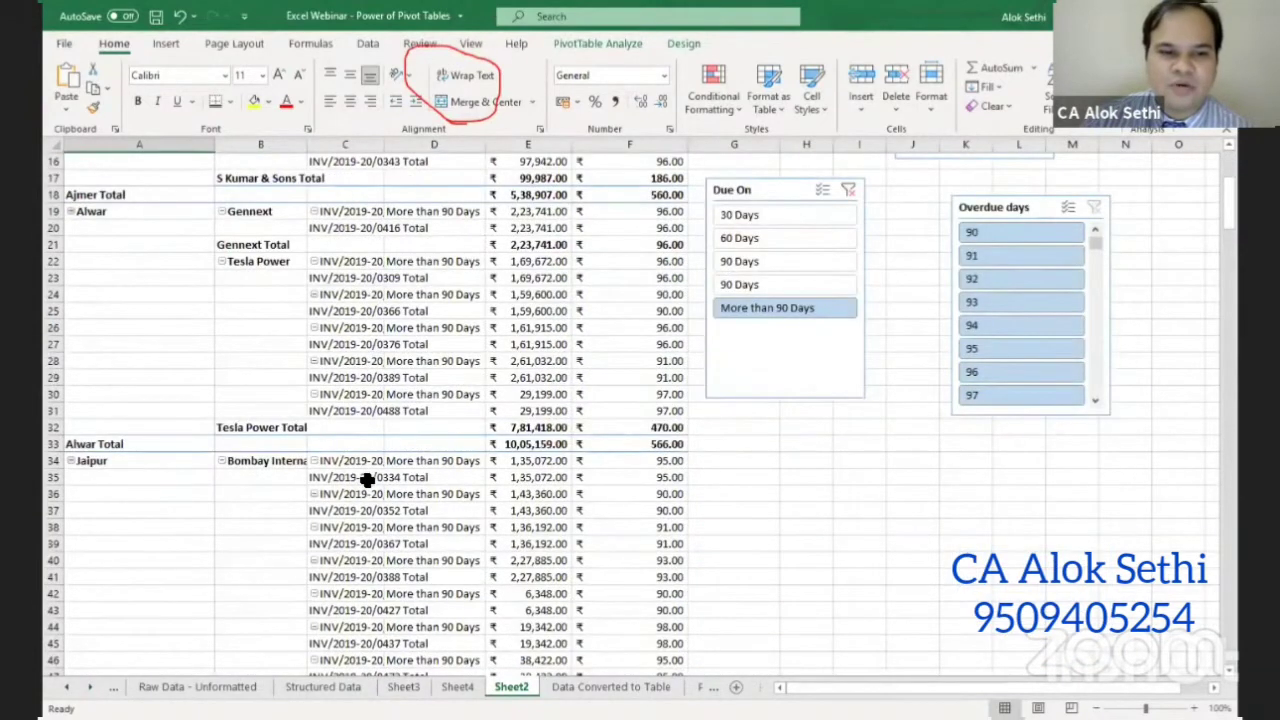
{"action": "scroll", "coordinate": [367, 480], "scroll_direction": "up", "scroll_amount": 5}
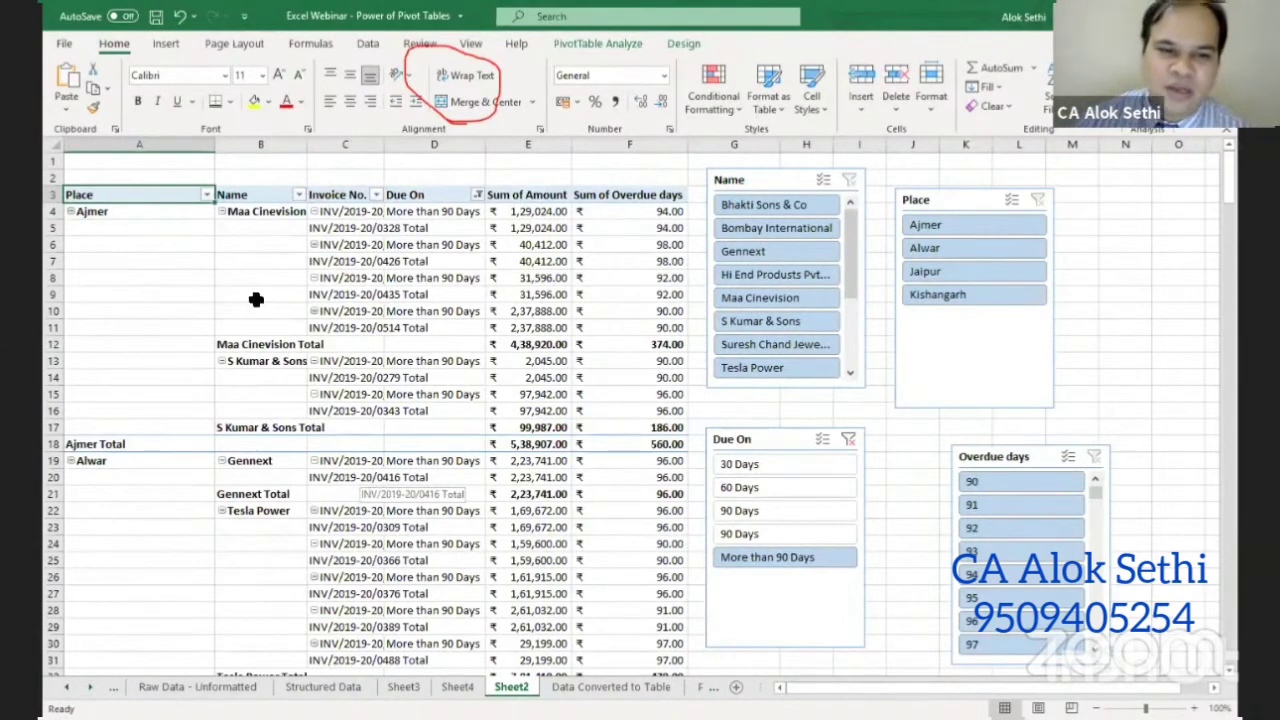
{"action": "left_click", "coordinate": [361, 233]}
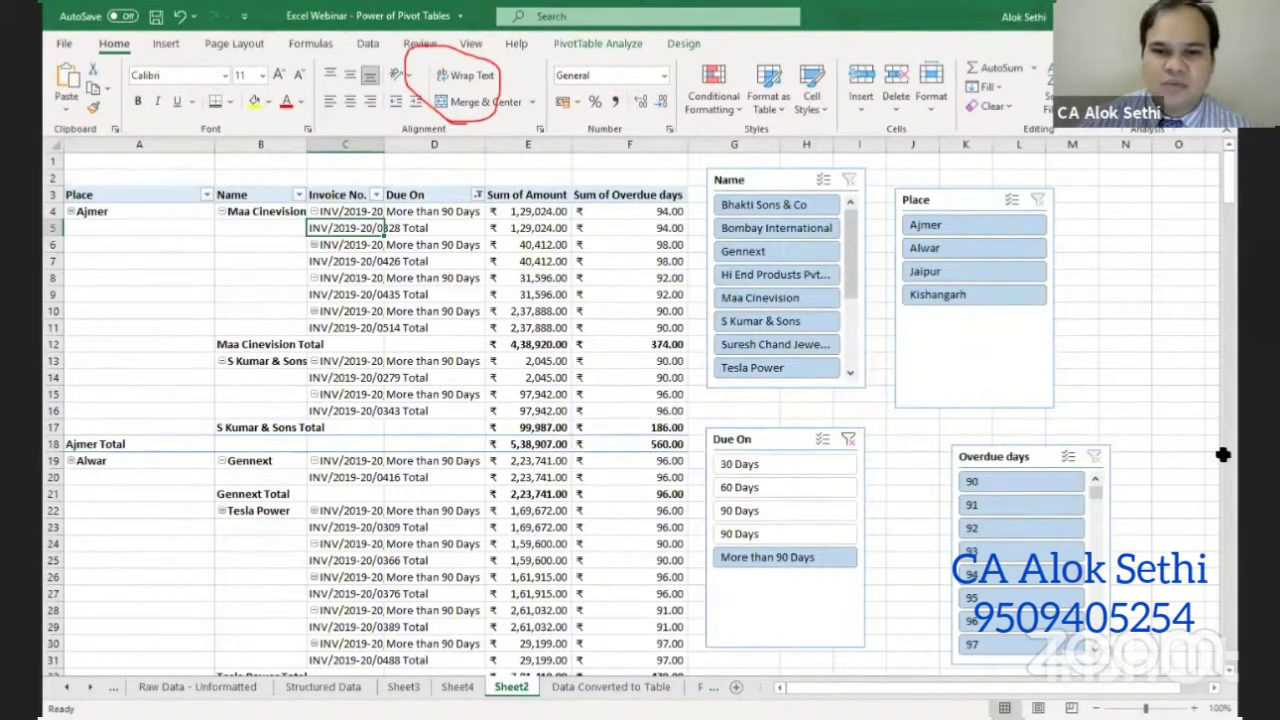
{"action": "left_click", "coordinate": [382, 290]}
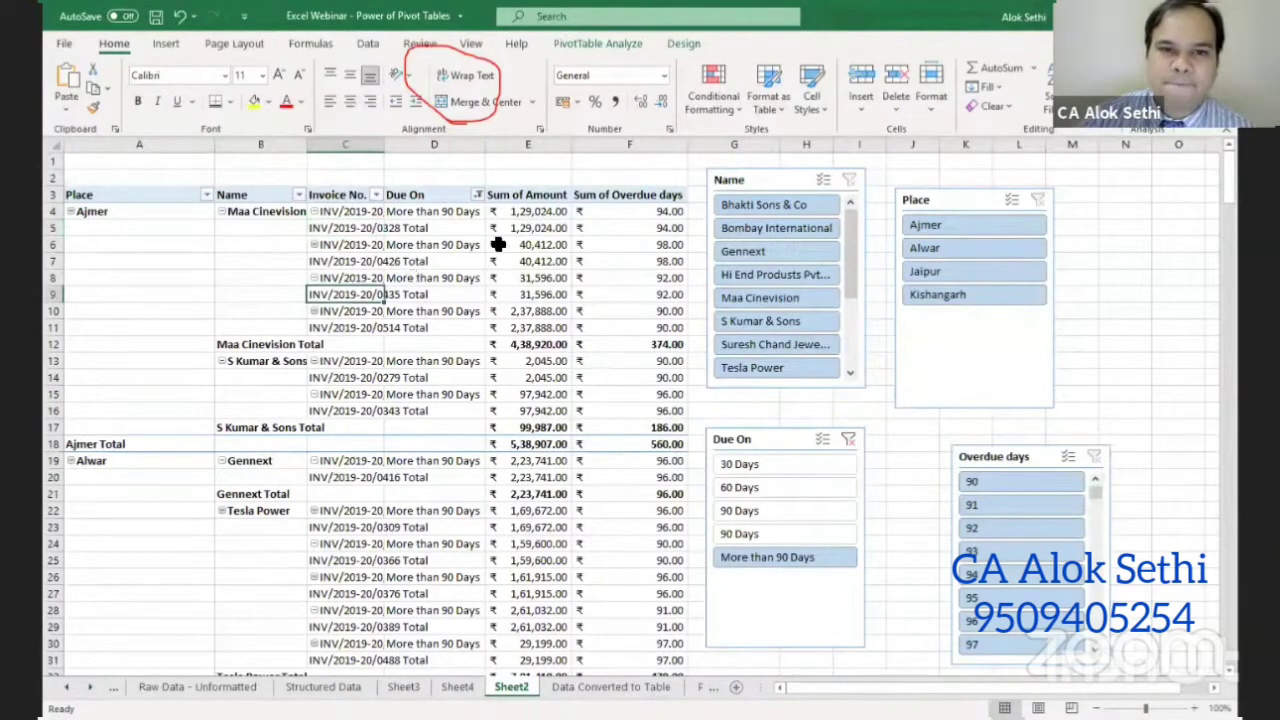
{"action": "left_click", "coordinate": [352, 213]}
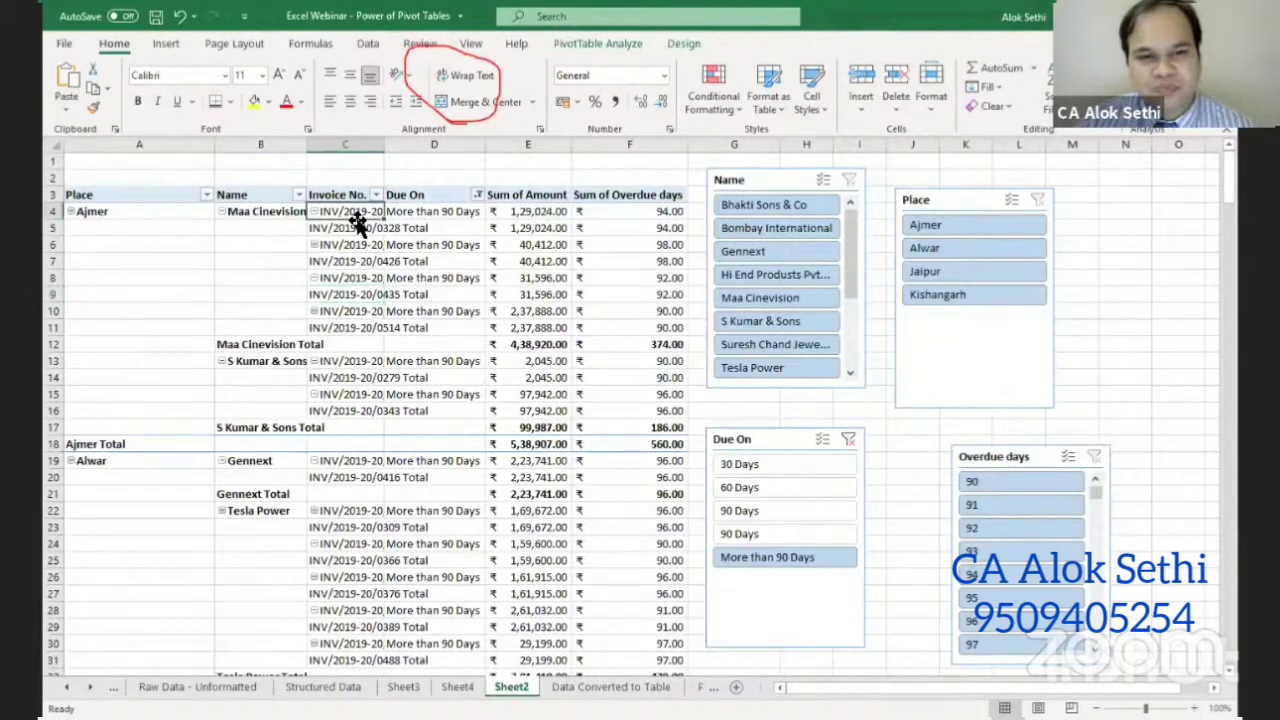
- Set the pivot table's grand totals to On for Rows Only
{"action": "left_click", "coordinate": [684, 45]}
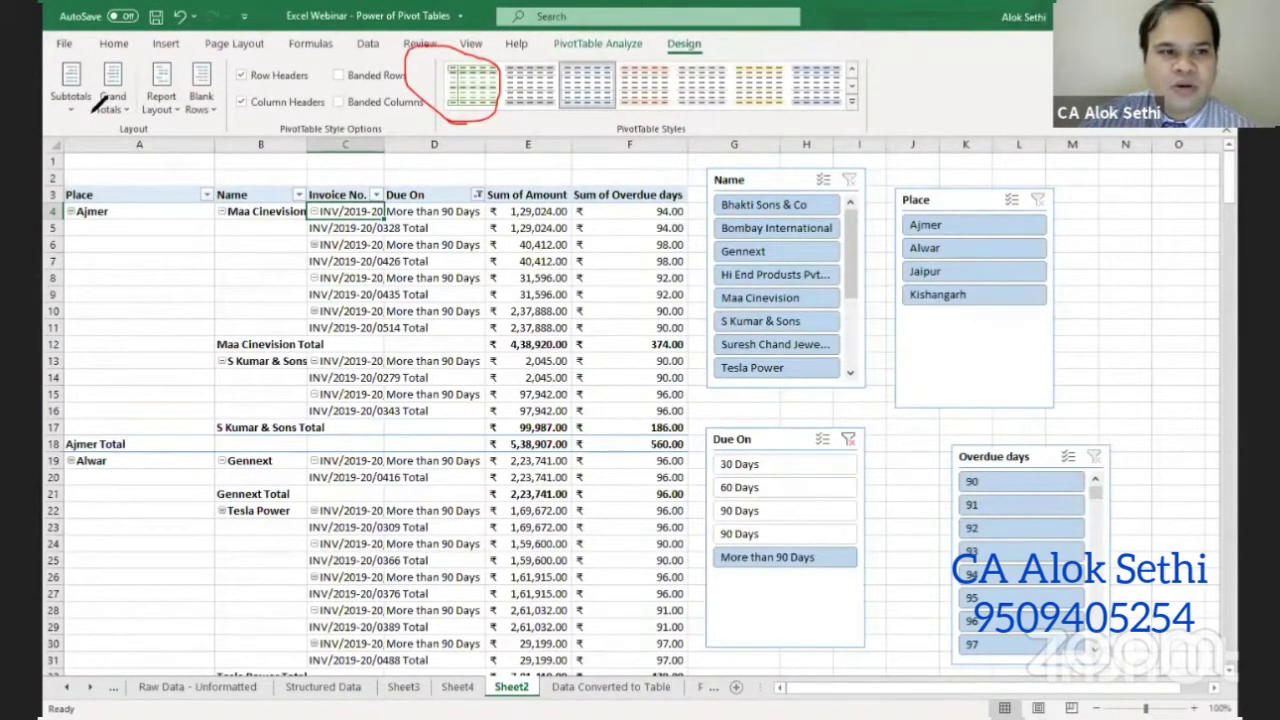
{"action": "left_click_drag", "start_coordinate": [133, 125], "coordinate": [118, 131]}
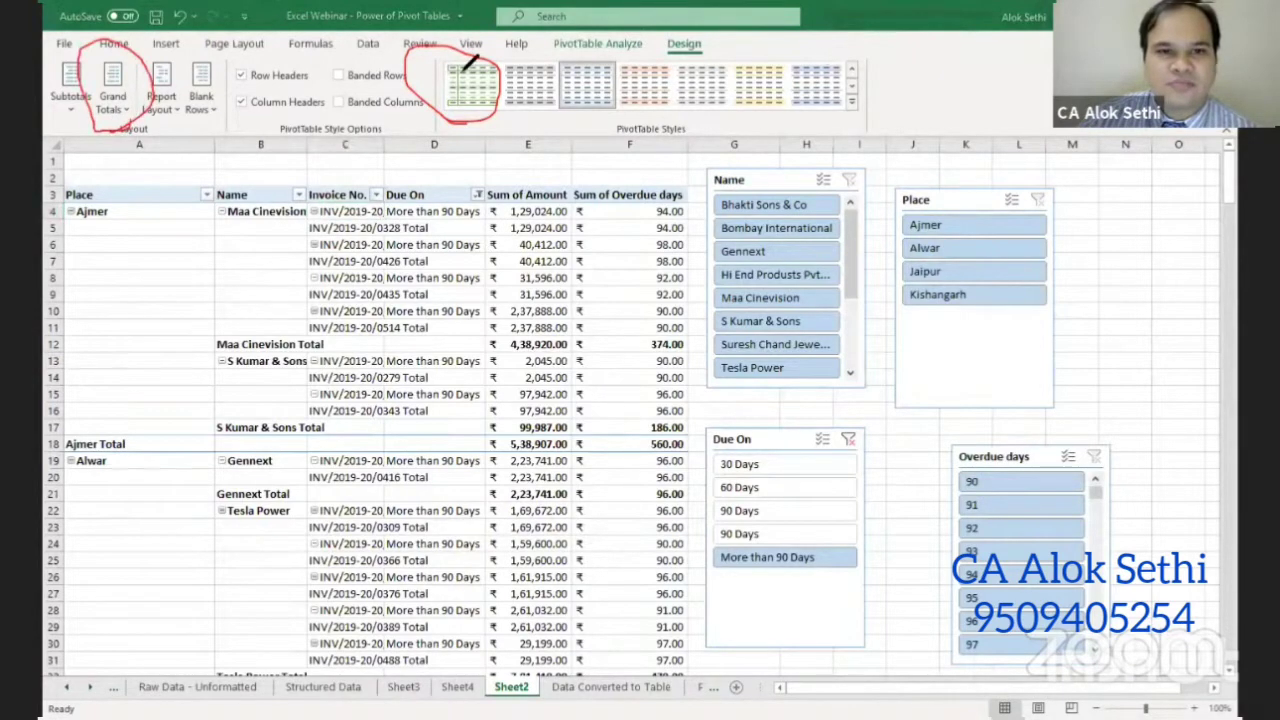
{"action": "key", "text": "e"}
{"action": "mouse_move", "coordinate": [126, 116]}
{"action": "left_mouse_down"}
{"action": "mouse_move", "coordinate": [110, 74]}
{"action": "mouse_move", "coordinate": [118, 120]}
{"action": "left_mouse_up"}
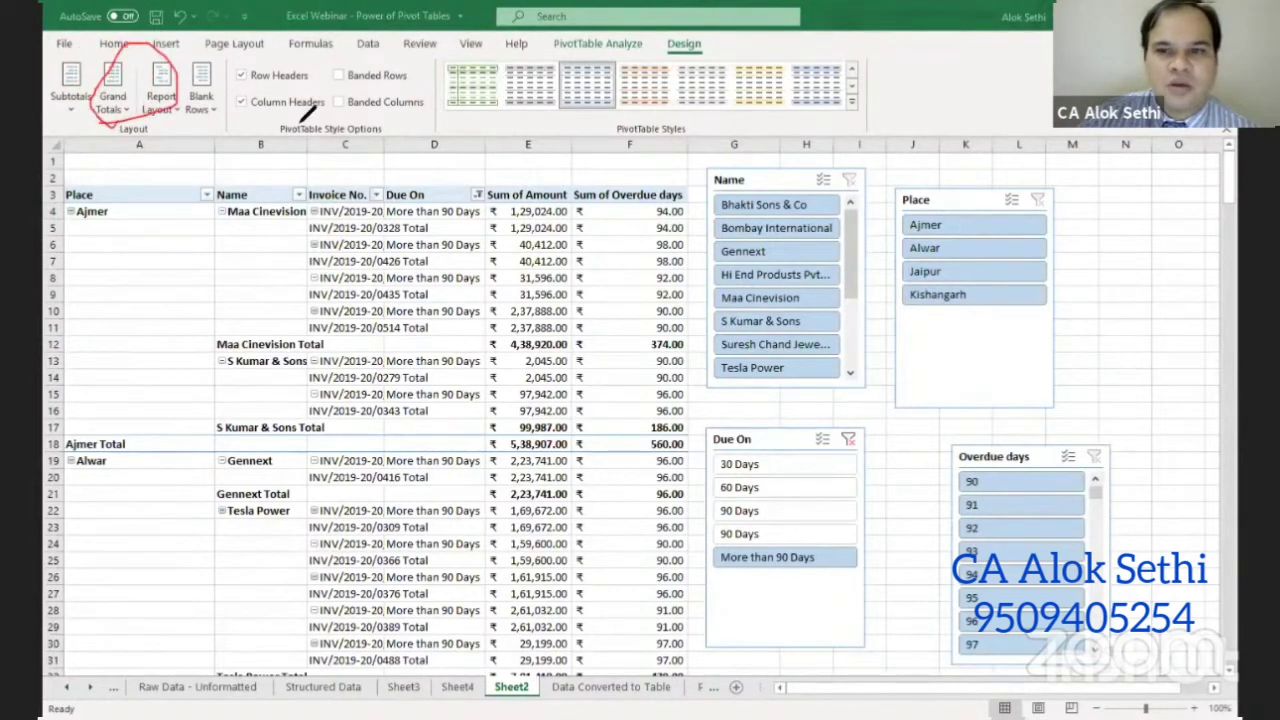
{"action": "left_click", "coordinate": [120, 105]}
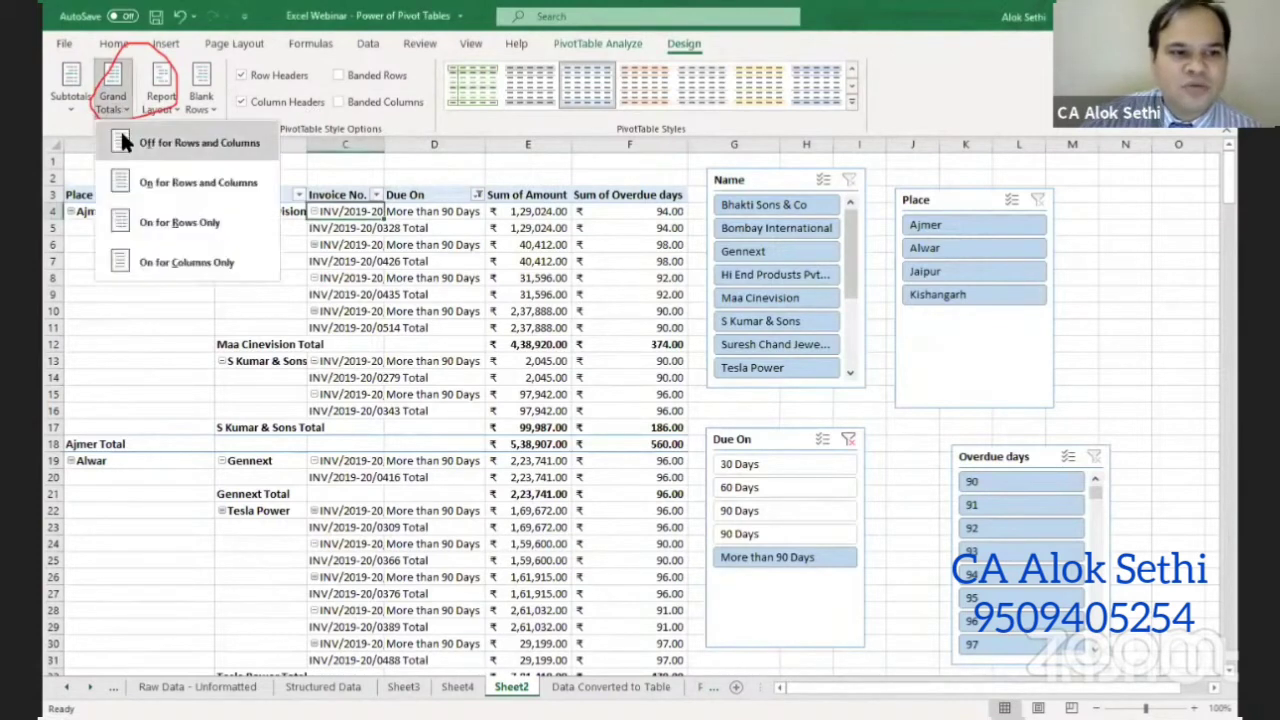
{"action": "left_click", "coordinate": [163, 230]}
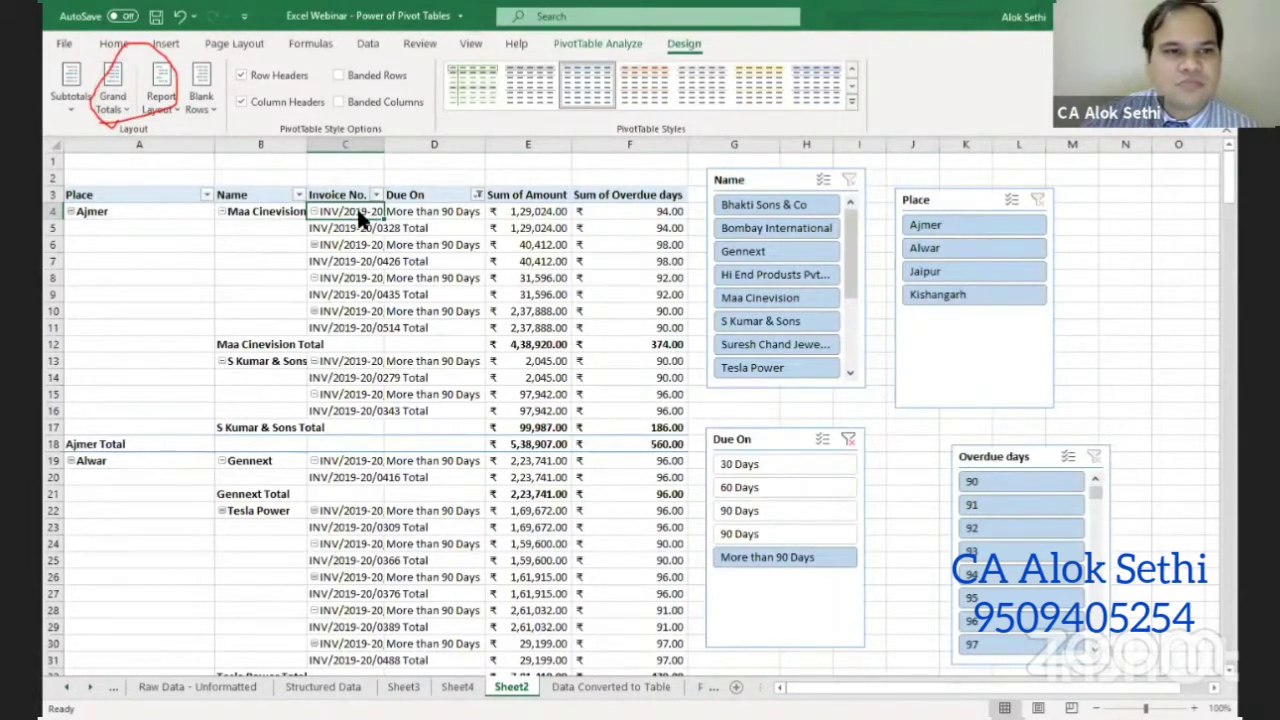
- Show the pivot table in outline form without repeating item labels
{"action": "left_click", "coordinate": [170, 109]}
{"action": "left_click", "coordinate": [192, 182]}
{"action": "left_click", "coordinate": [174, 117]}
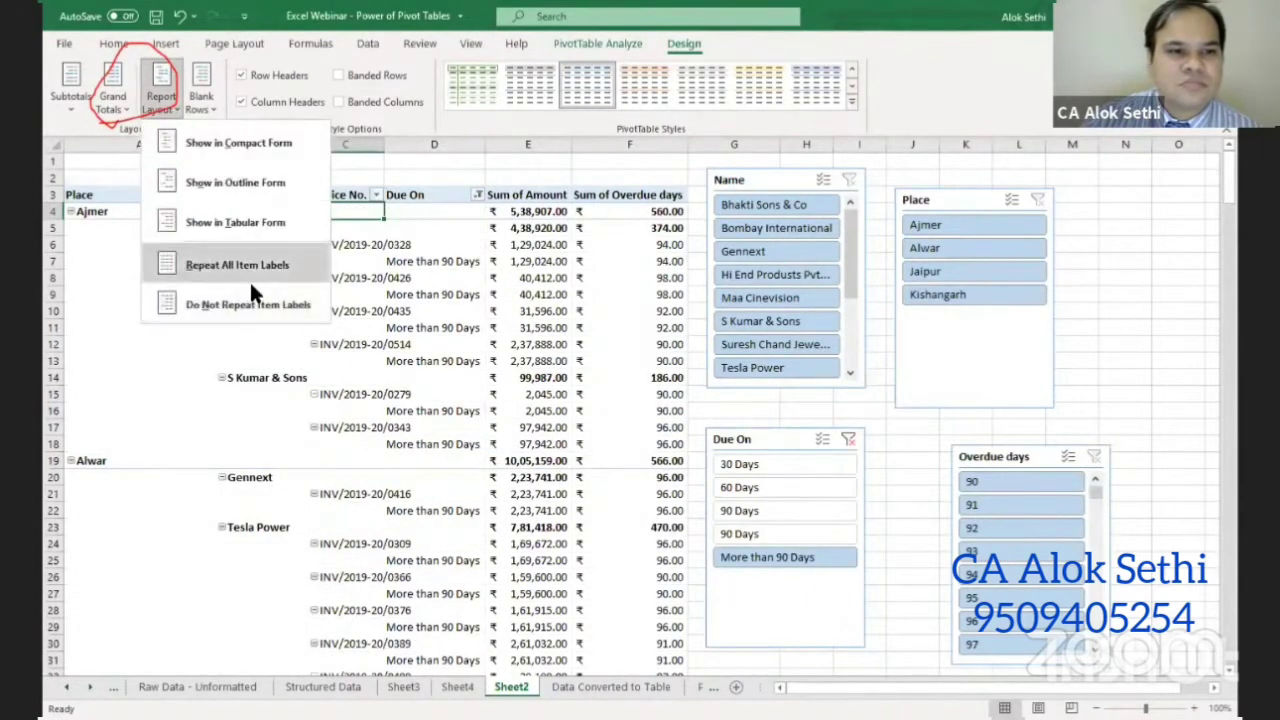
{"action": "left_click", "coordinate": [249, 300]}
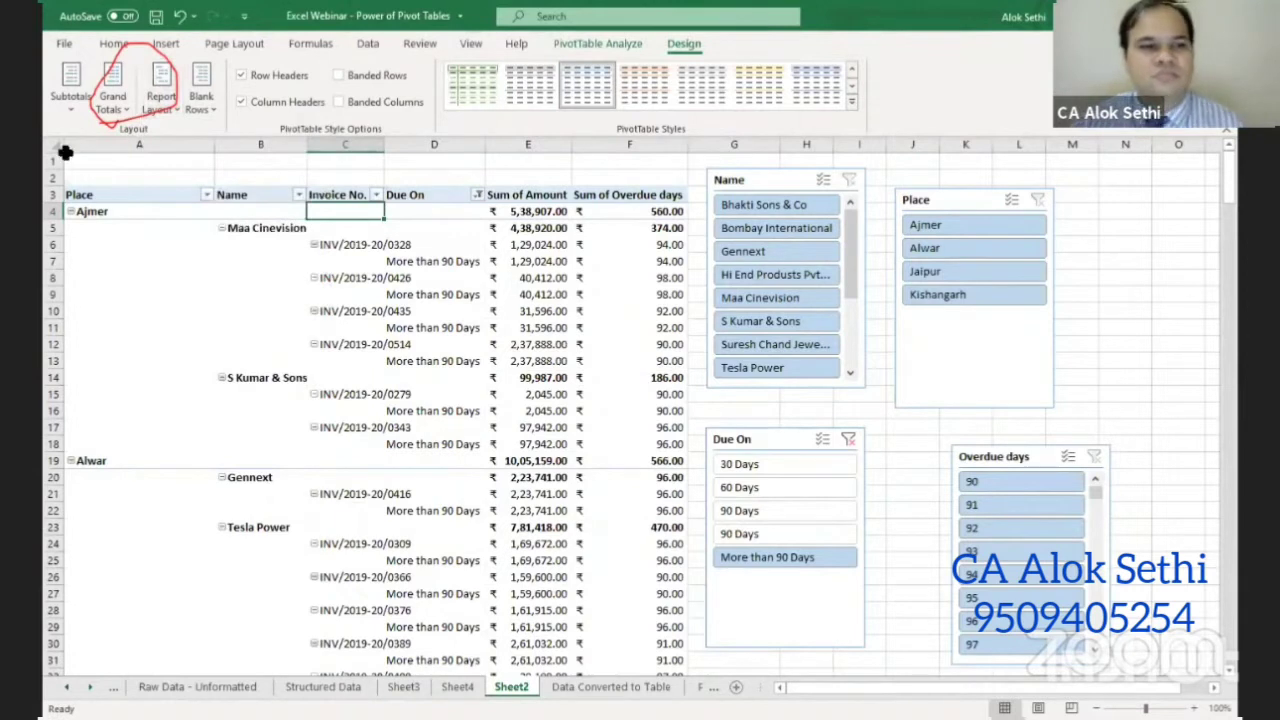
- Hide all subtotals of the pivot table, restore them at the top of each group, and review the rows
{"action": "left_click", "coordinate": [72, 97]}
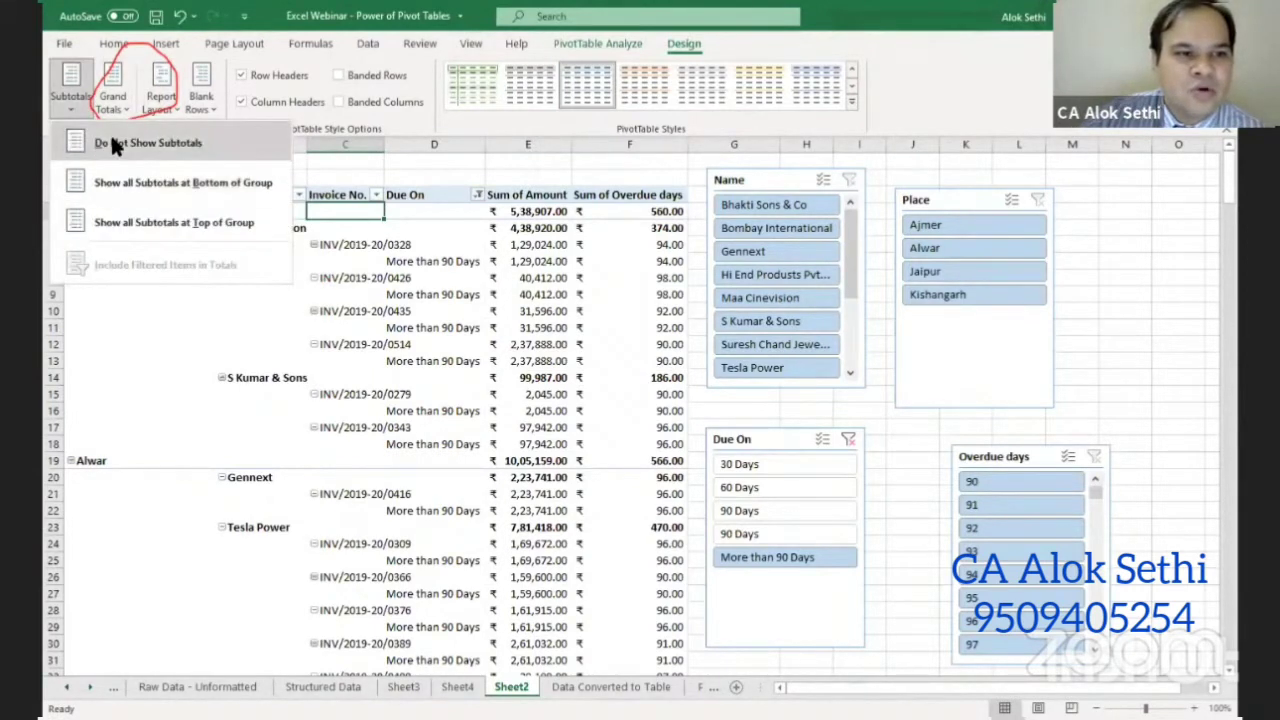
{"action": "left_click", "coordinate": [112, 142]}
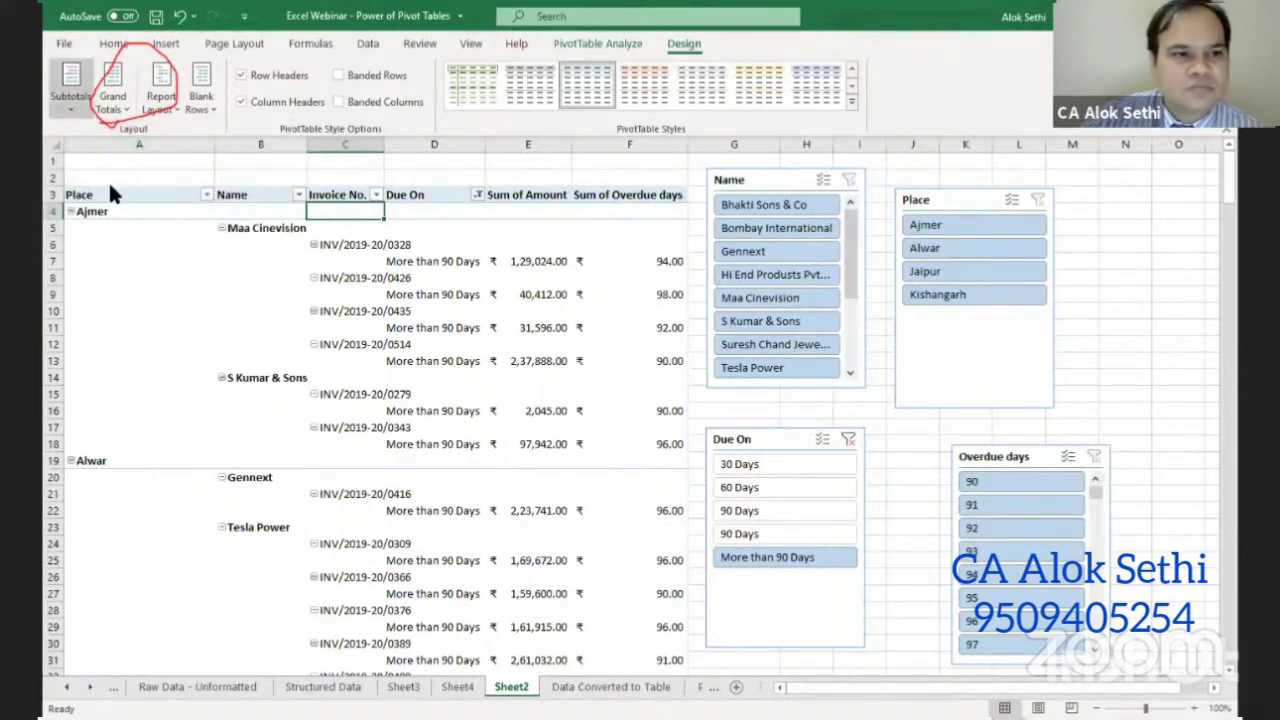
{"action": "left_click", "coordinate": [70, 88]}
{"action": "left_click", "coordinate": [128, 212]}
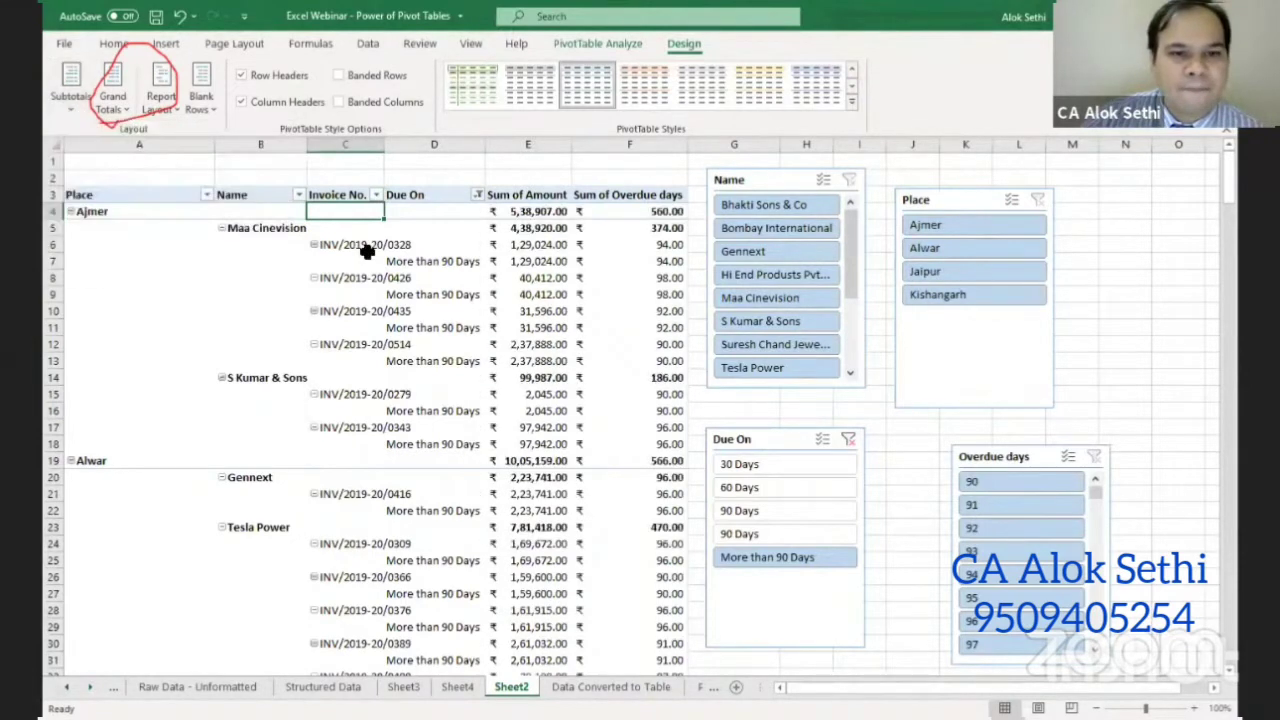
{"action": "left_click", "coordinate": [367, 252]}
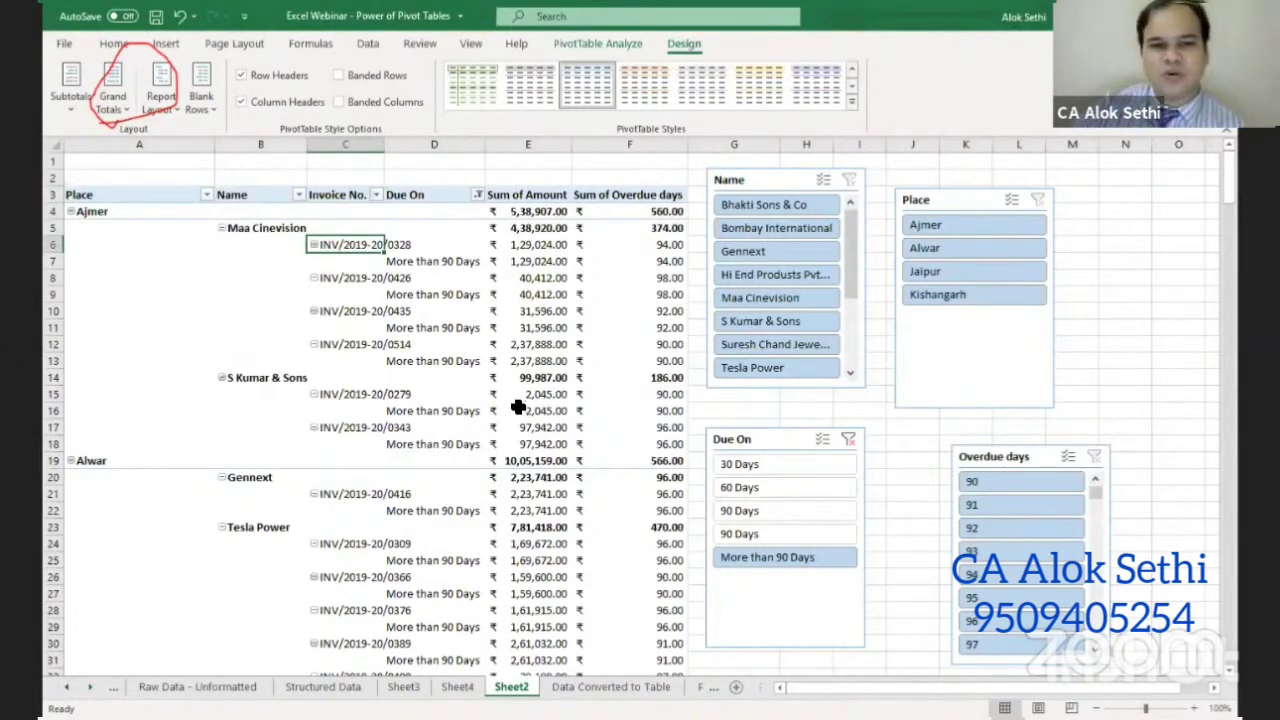
{"action": "scroll", "coordinate": [518, 400], "scroll_direction": "down", "scroll_amount": 1}
{"action": "scroll", "coordinate": [518, 380], "scroll_direction": "down", "scroll_amount": 3}
{"action": "scroll", "coordinate": [518, 380], "scroll_direction": "up", "scroll_amount": 4}
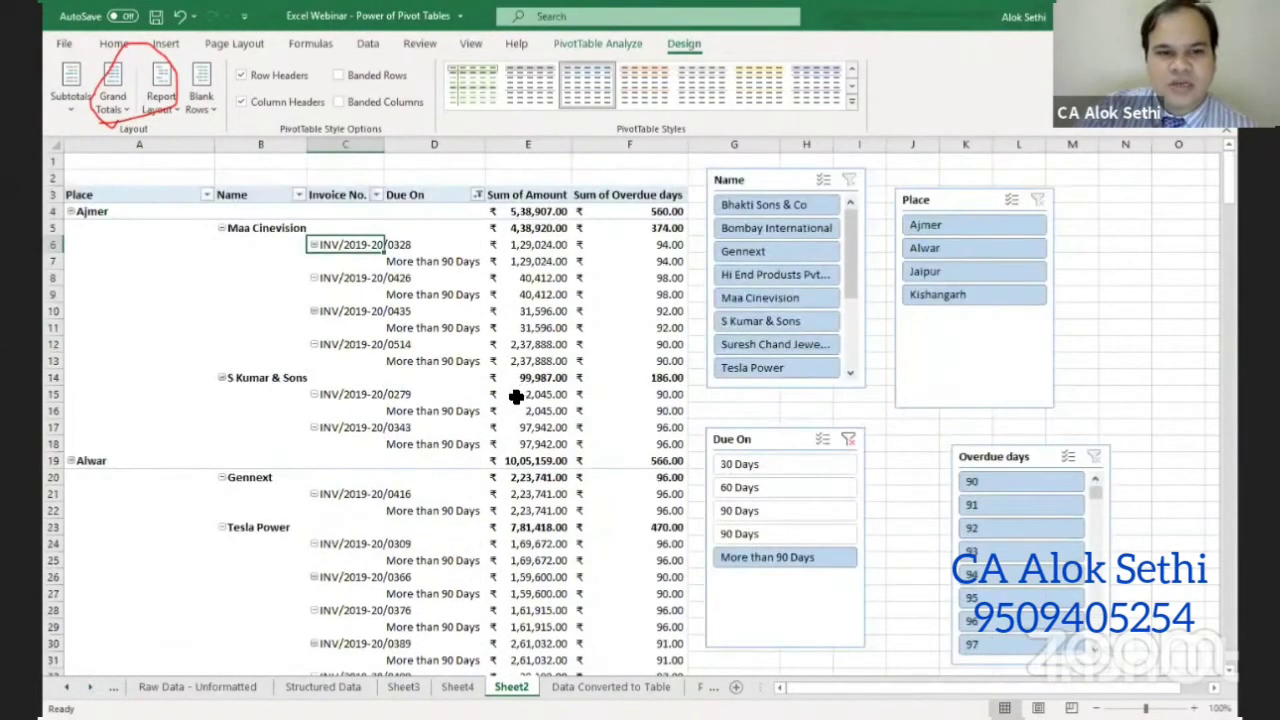
- Select all items in the Due On field's filter so every due period is included
{"action": "left_click", "coordinate": [477, 196]}
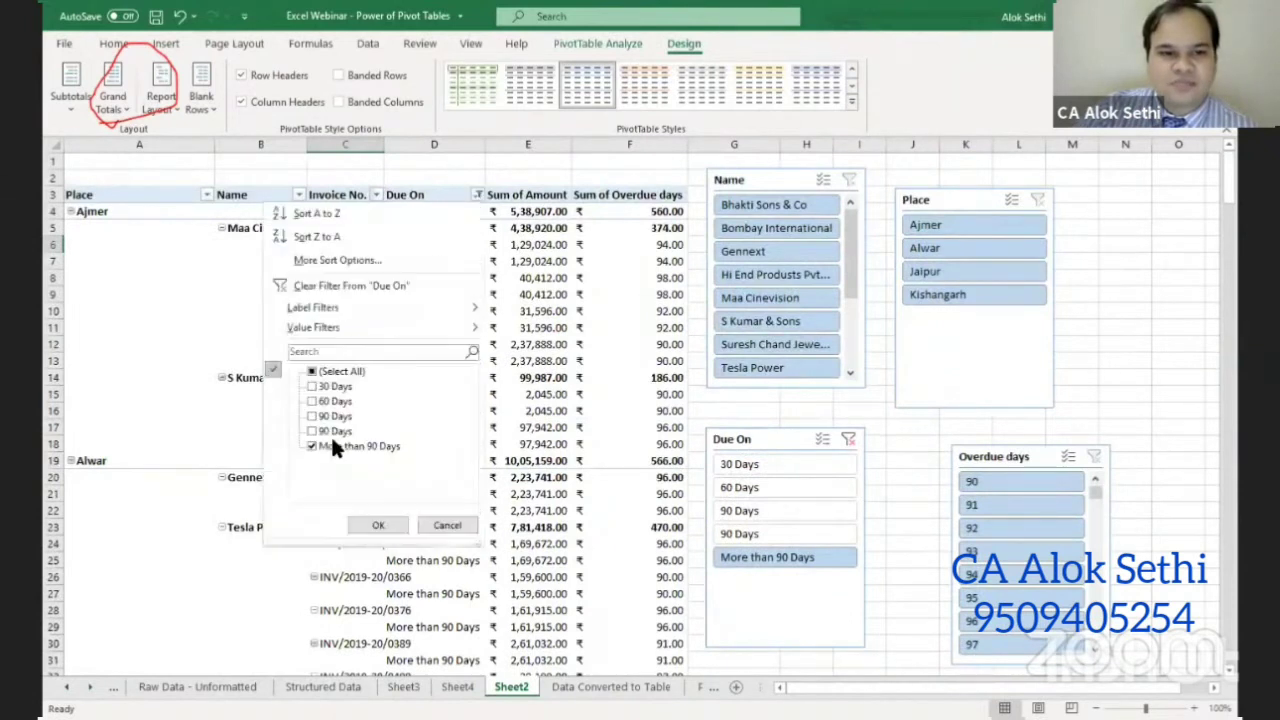
{"action": "left_click", "coordinate": [312, 372]}
{"action": "left_click", "coordinate": [378, 525]}
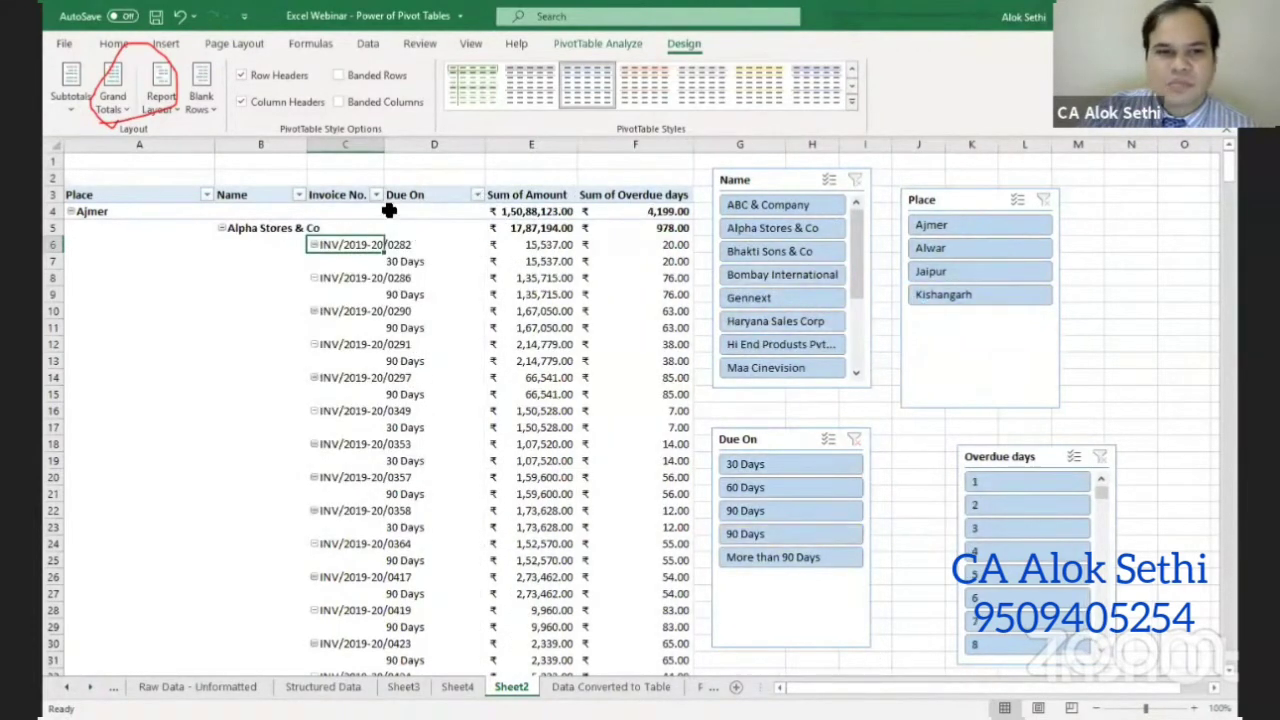
- Collapse Alpha Stores & Co under Ajmer in the pivot table
{"action": "left_click", "coordinate": [416, 196]}
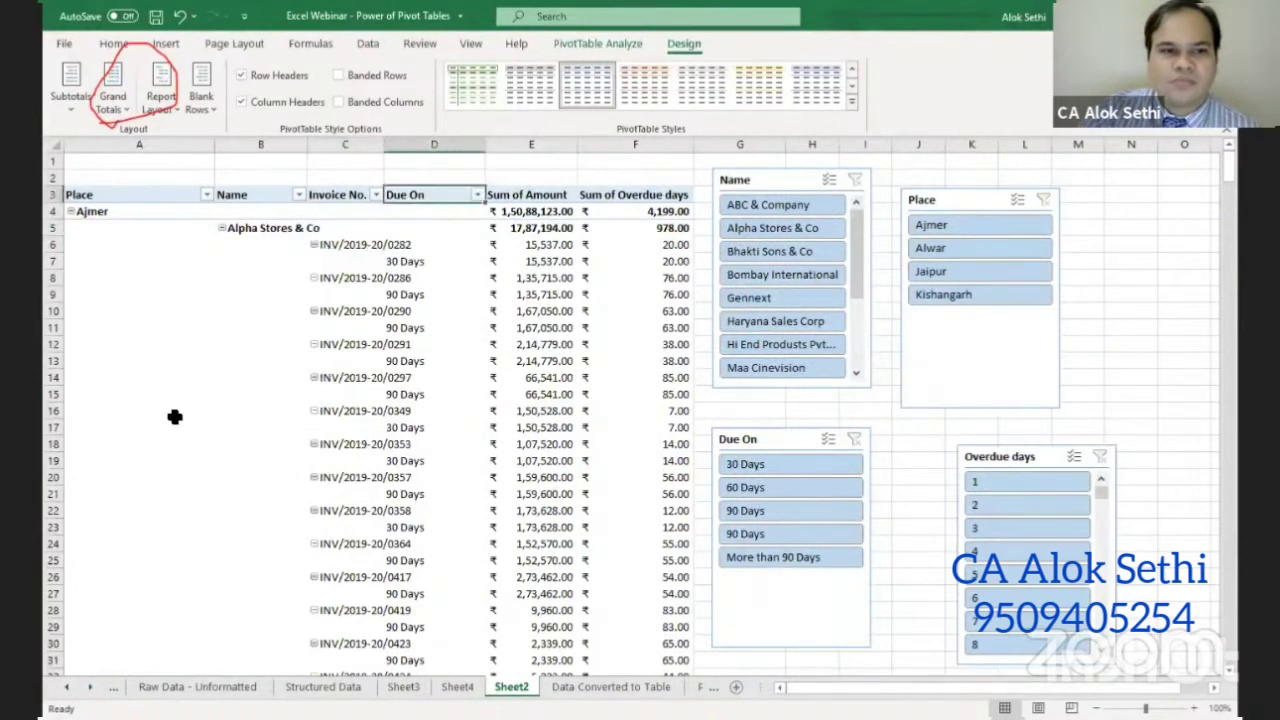
{"action": "left_click", "coordinate": [220, 228]}
{"action": "left_click", "coordinate": [224, 246]}
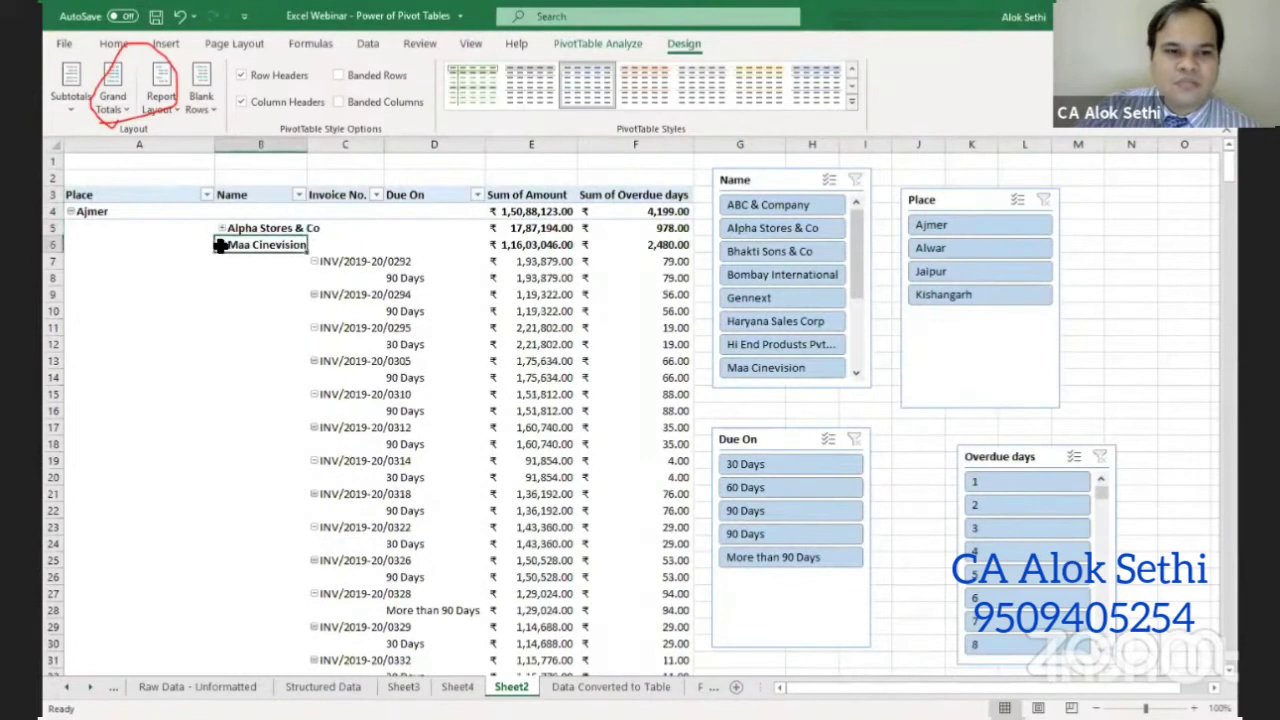
{"action": "left_click", "coordinate": [432, 196]}
{"action": "left_click", "coordinate": [360, 444]}
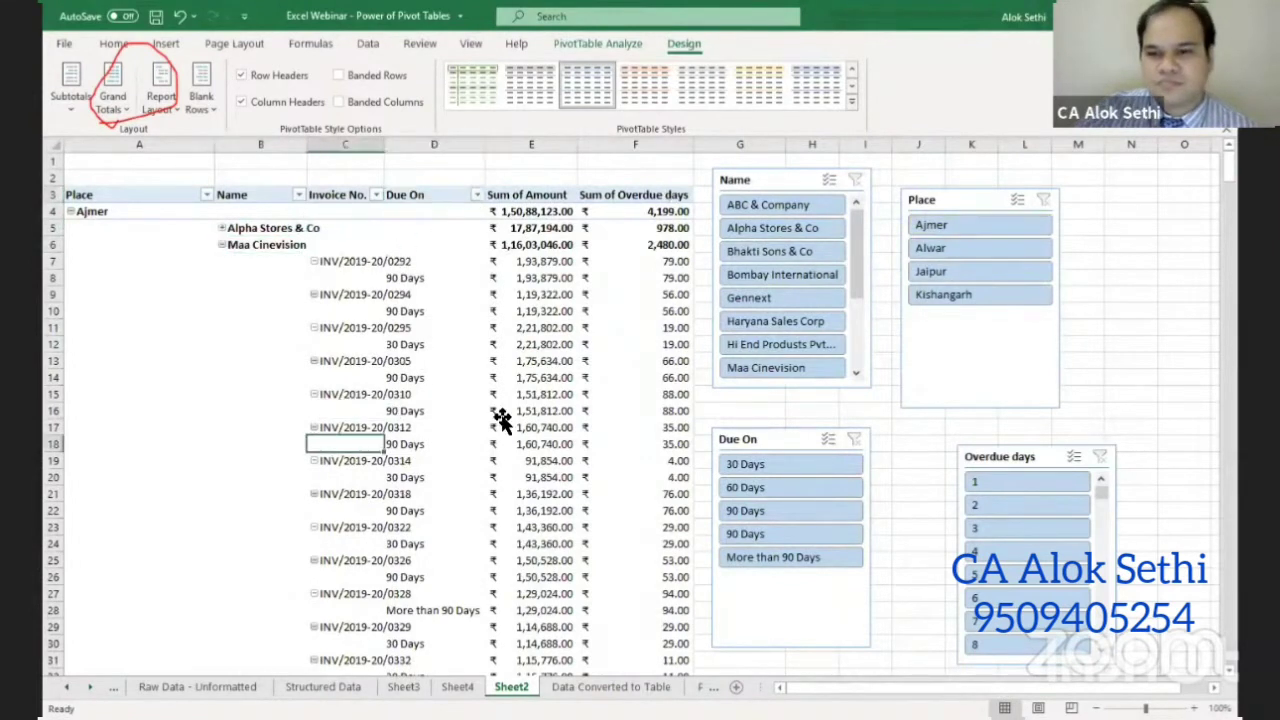
- Filter the pivot table to the second 90 Days item of the Due On slicer, and clear the slicer filter again
{"action": "left_click", "coordinate": [777, 533]}
{"action": "left_click", "coordinate": [1062, 488]}
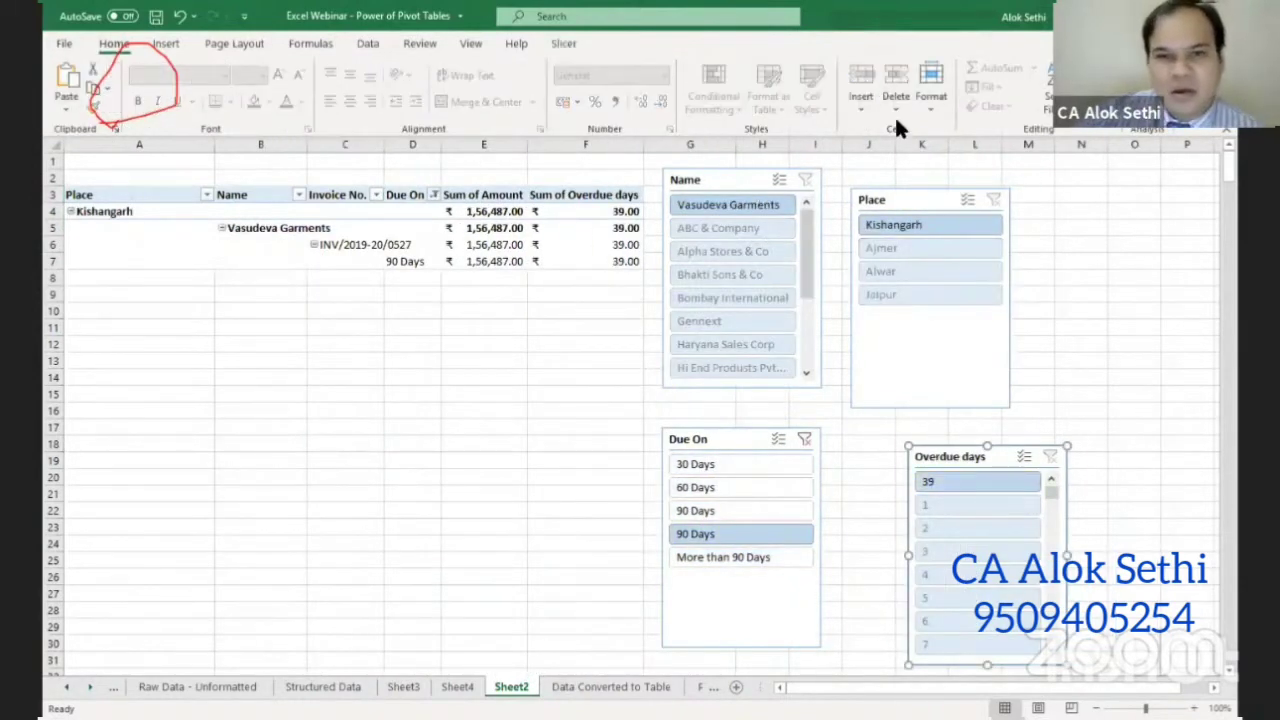
{"action": "left_click", "coordinate": [486, 213]}
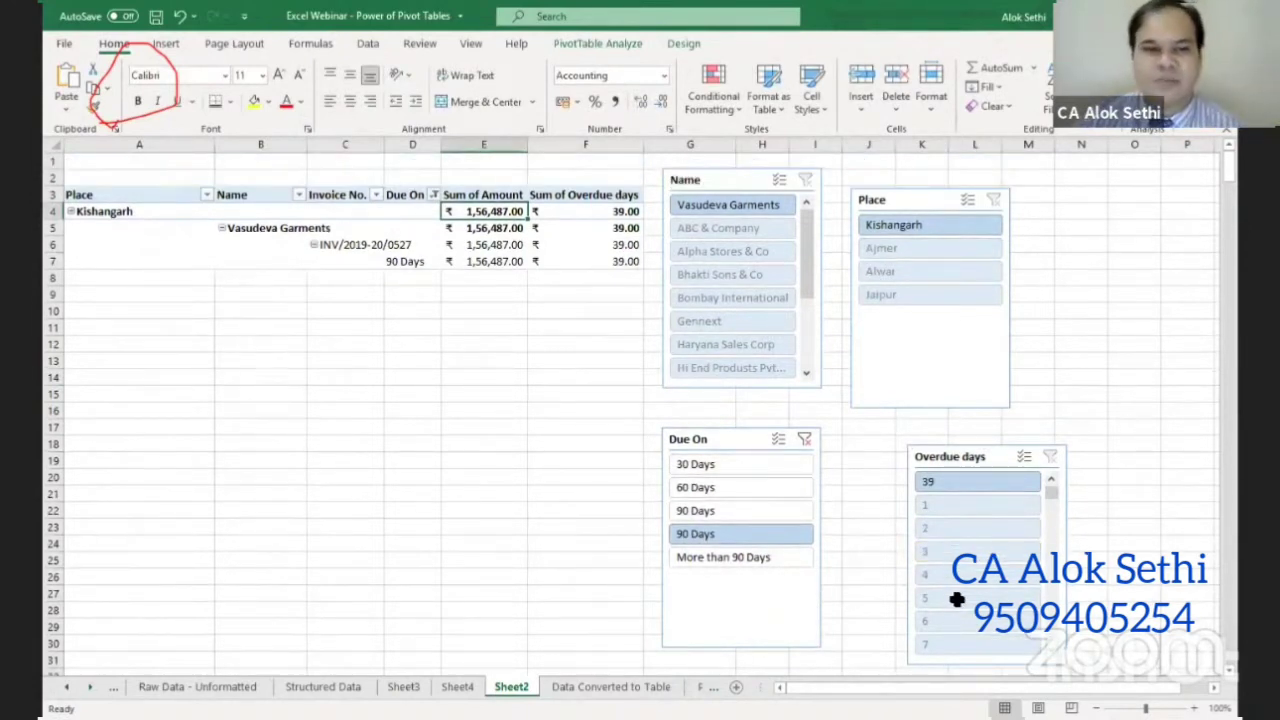
{"action": "left_click", "coordinate": [805, 180]}
{"action": "left_click", "coordinate": [805, 438]}
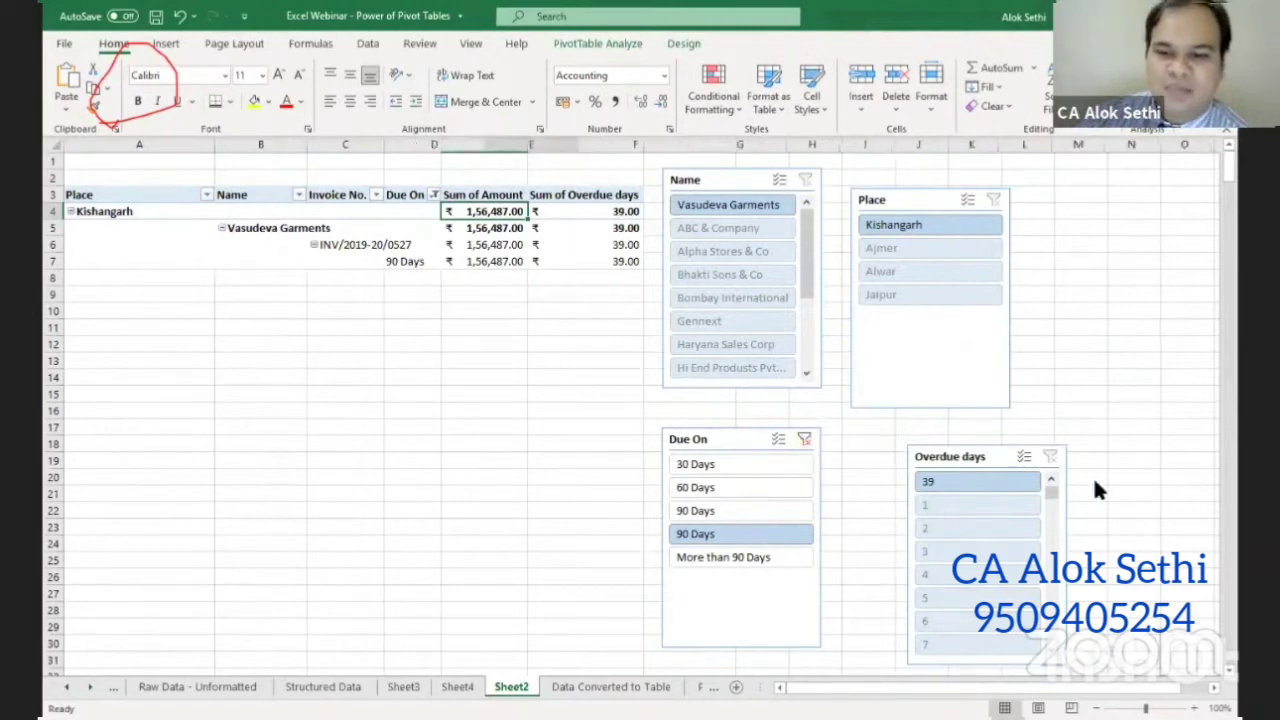
{"action": "left_click", "coordinate": [1050, 456]}
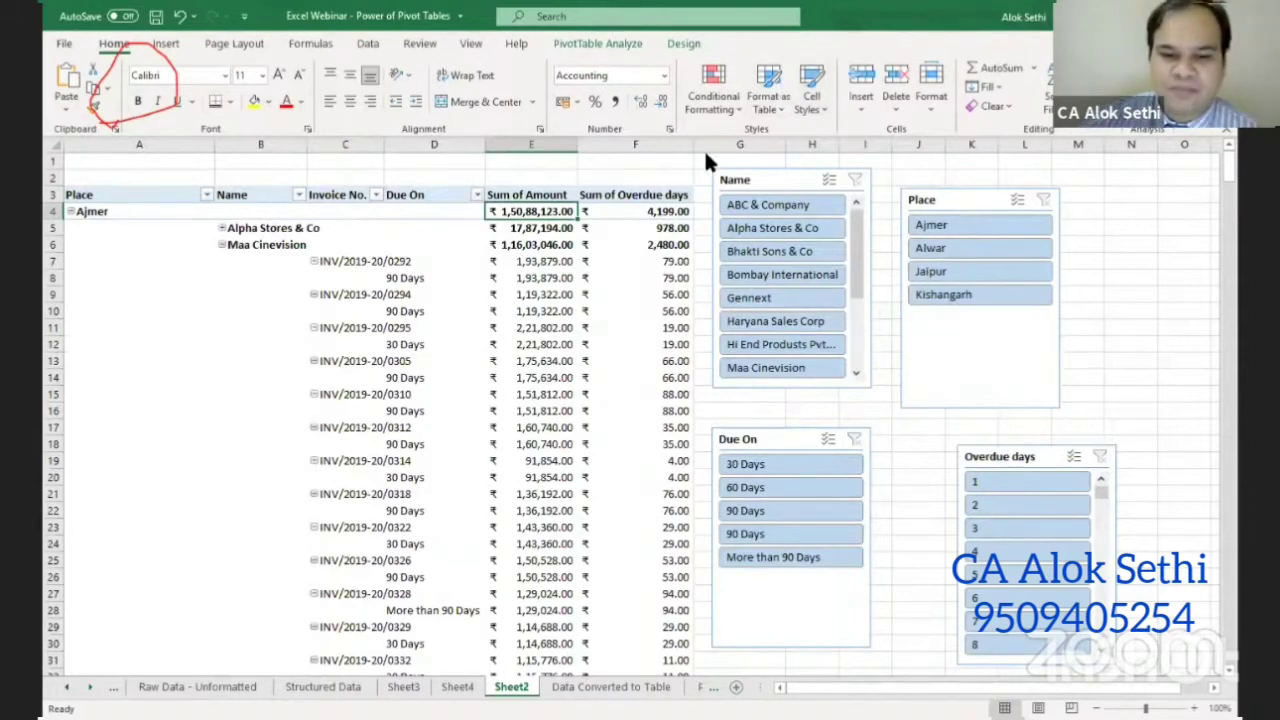
- Move the Name slicer to the free area beside the Place slicer
{"action": "left_click", "coordinate": [773, 188]}
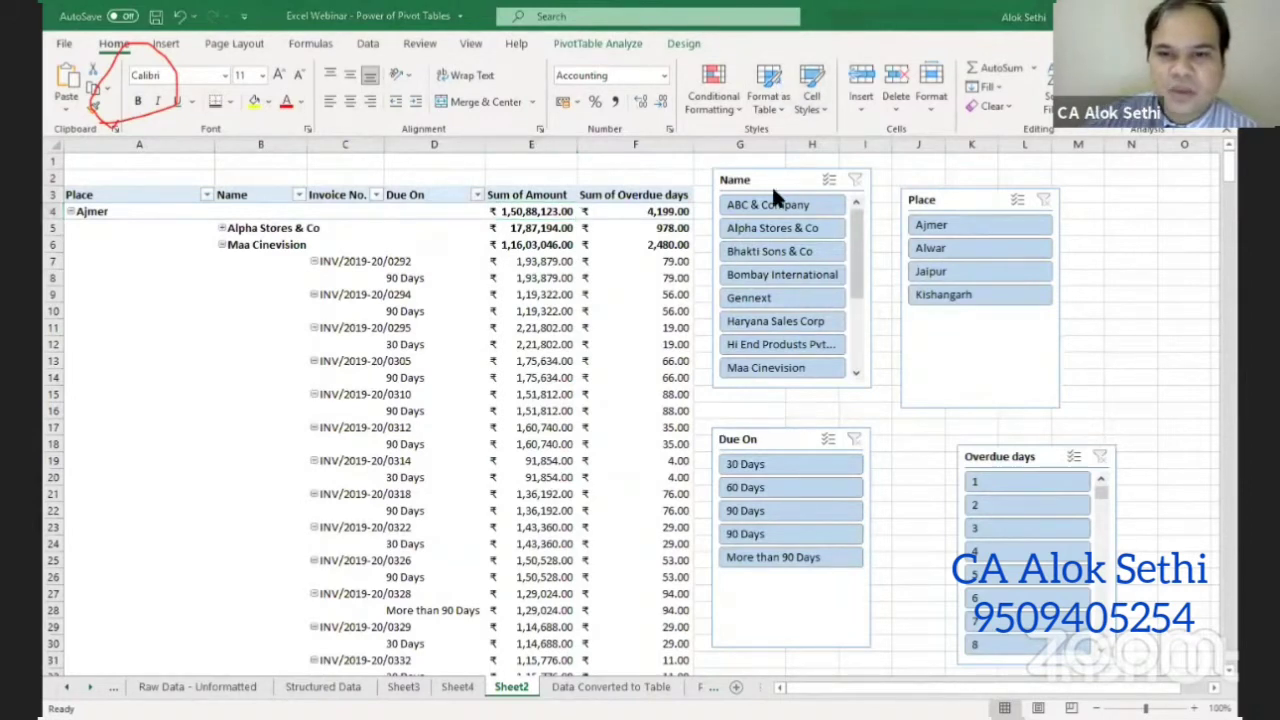
{"action": "left_click_drag", "start_coordinate": [815, 186], "coordinate": [1100, 205]}
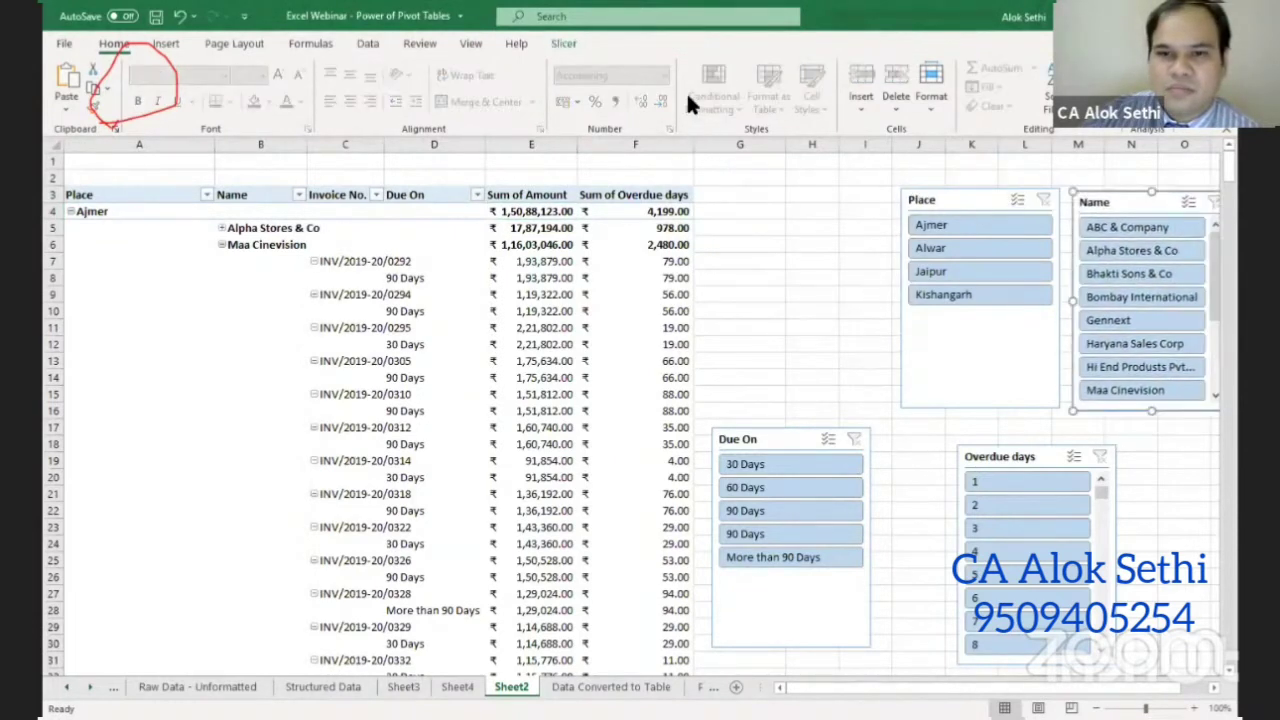
{"action": "left_click", "coordinate": [172, 43]}
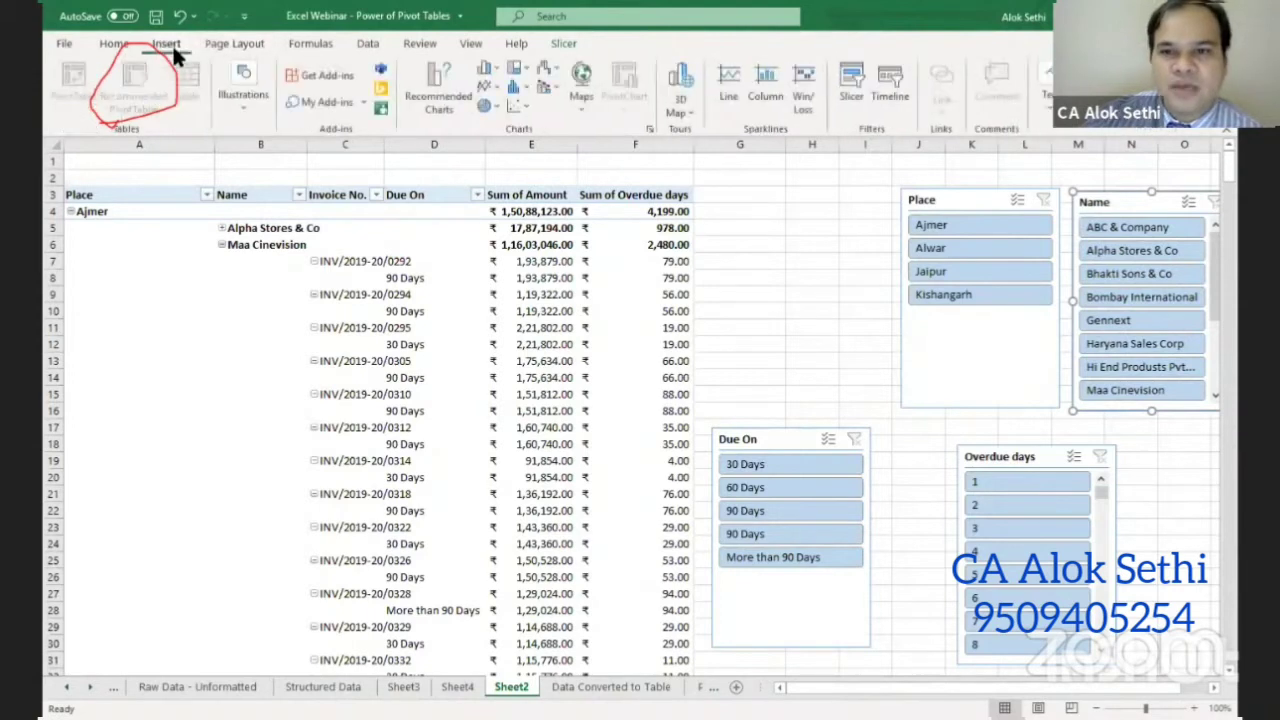
{"action": "left_click", "coordinate": [893, 85]}
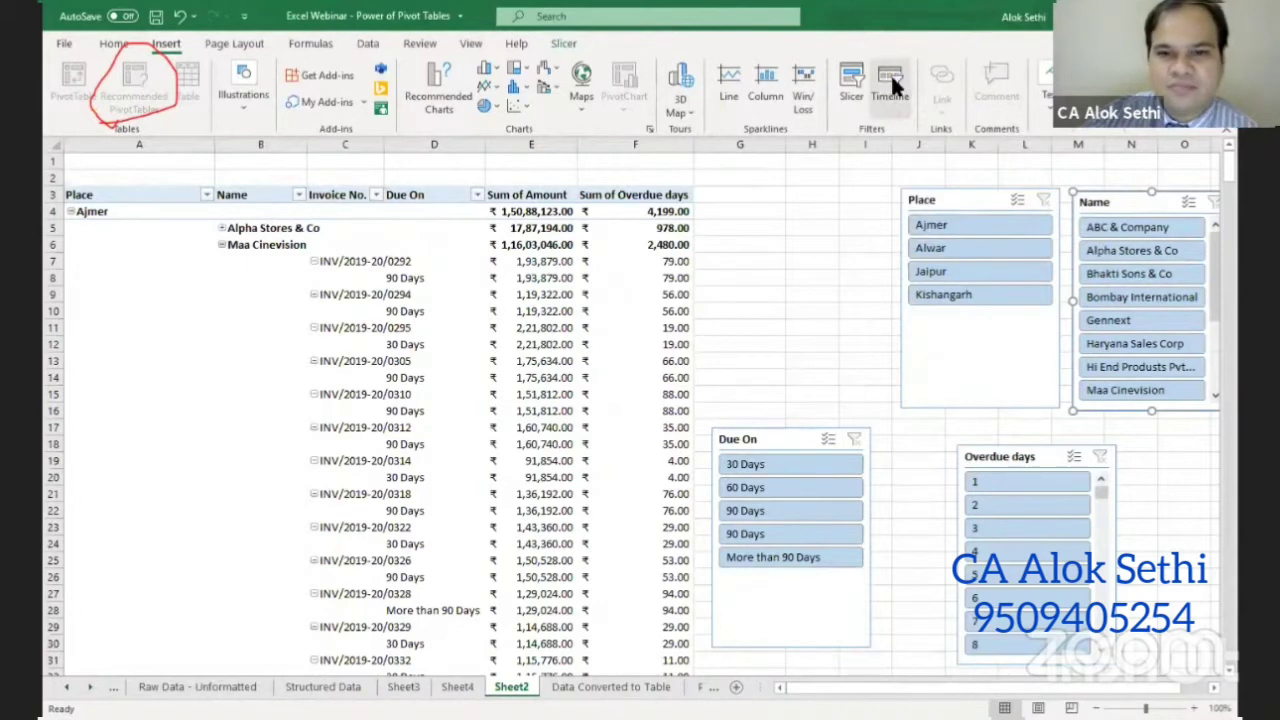
{"action": "left_click", "coordinate": [819, 547]}
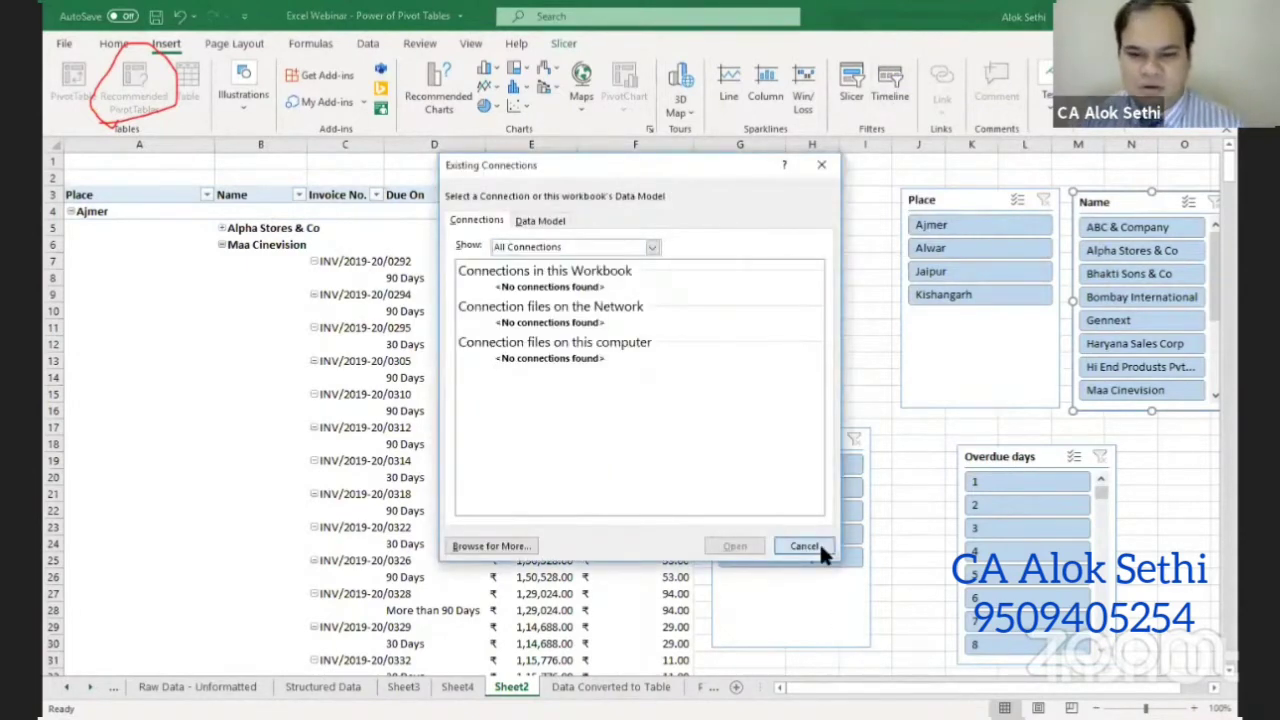
- Look through Sheet4, Sheet3 and the Structured Data sheet to check the invoice data behind the pivot table
{"action": "left_click", "coordinate": [457, 687]}
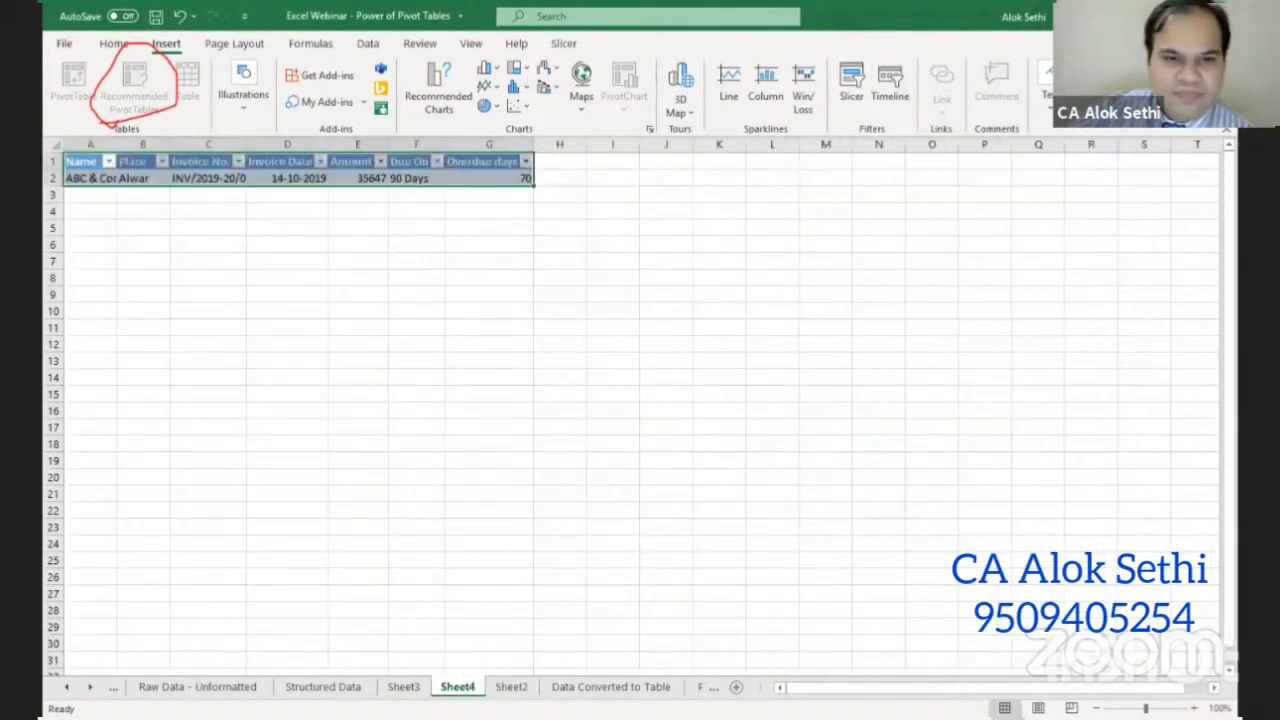
{"action": "left_click", "coordinate": [404, 687]}
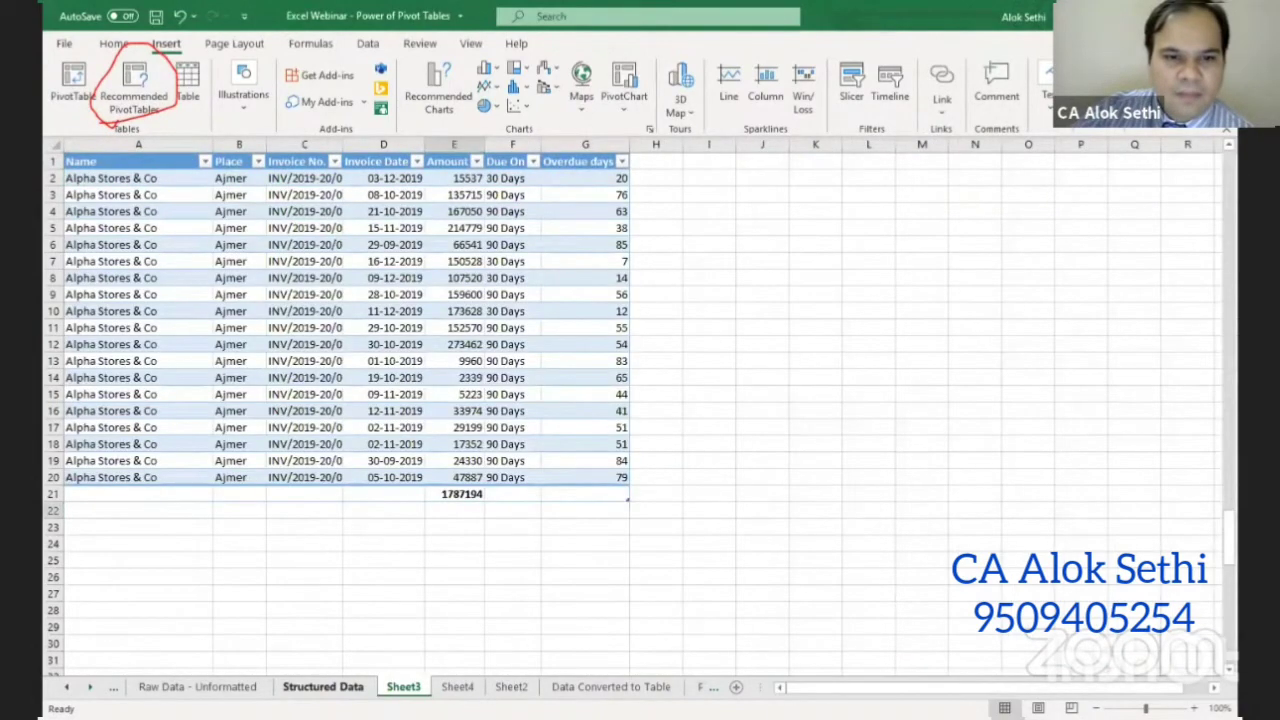
{"action": "left_click", "coordinate": [322, 687]}
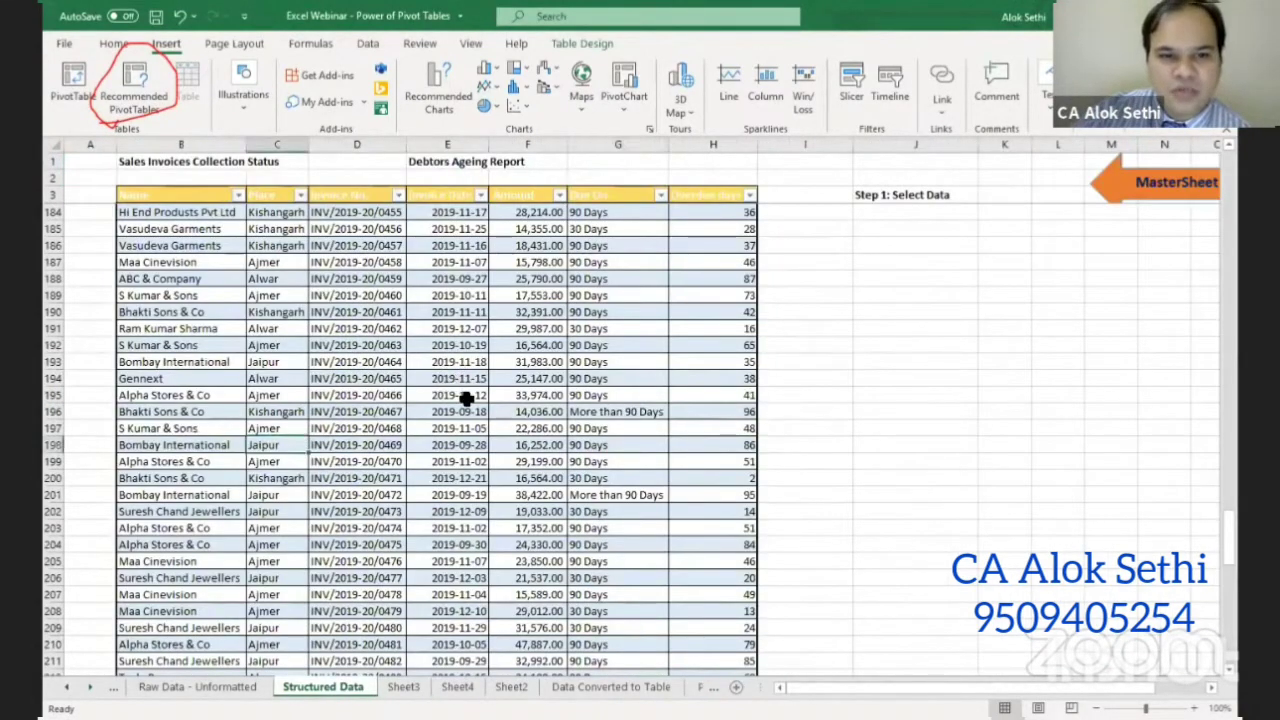
{"action": "scroll", "coordinate": [462, 400], "scroll_direction": "up", "scroll_amount": 20}
{"action": "scroll", "coordinate": [464, 414], "scroll_direction": "up", "scroll_amount": 20}
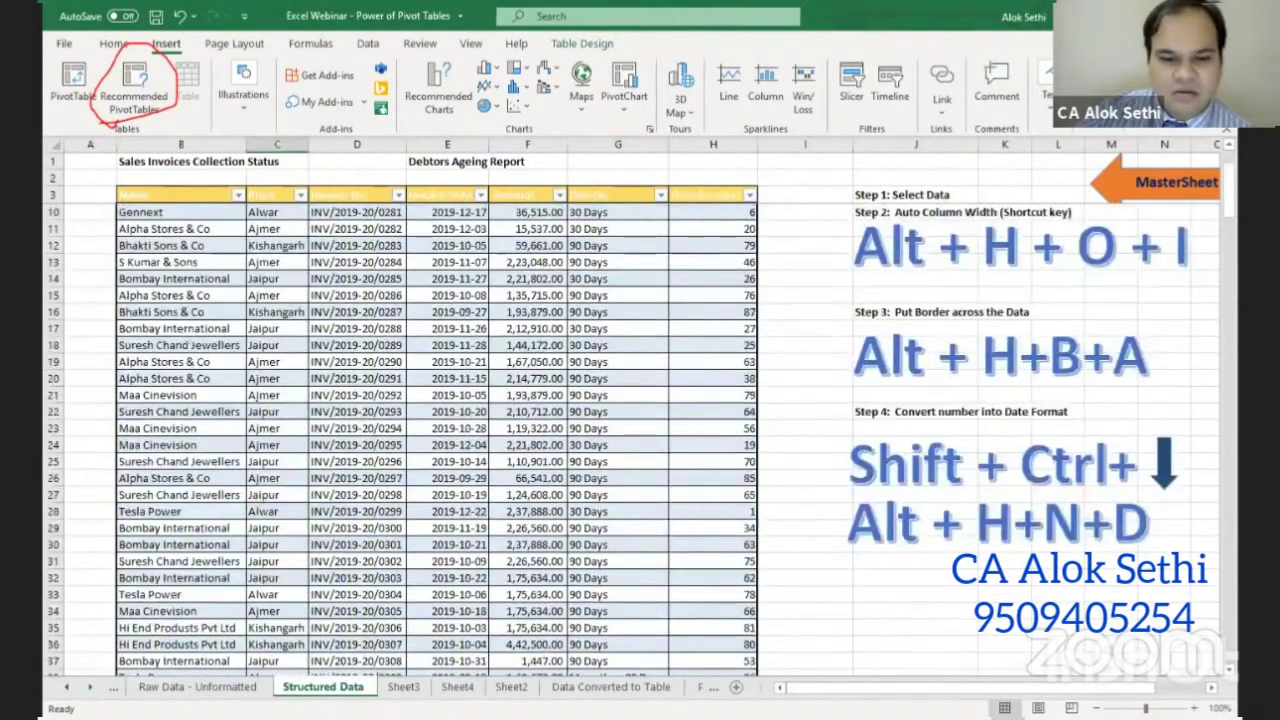
- Create a pivot table on a new sheet from range $B$5:$H$260 of the Data Converted to Table sheet, and close its field list
{"action": "left_click", "coordinate": [610, 687]}
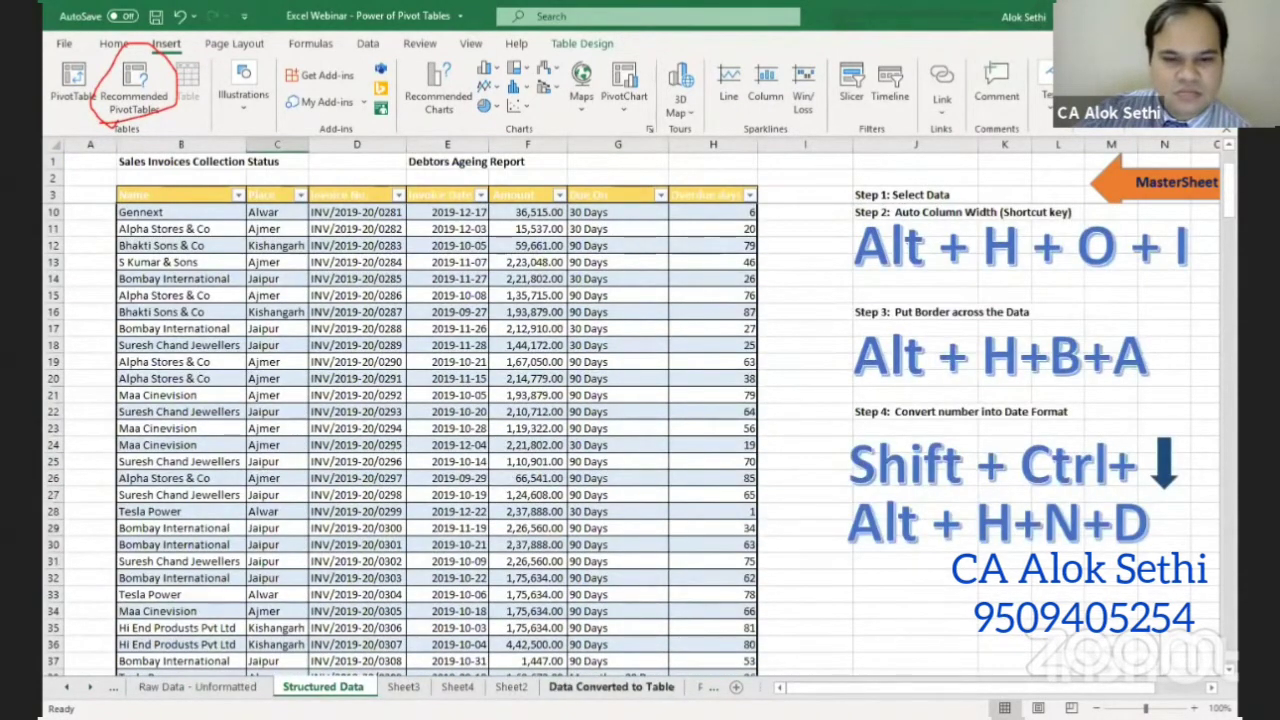
{"action": "key", "text": "ctrl+a"}
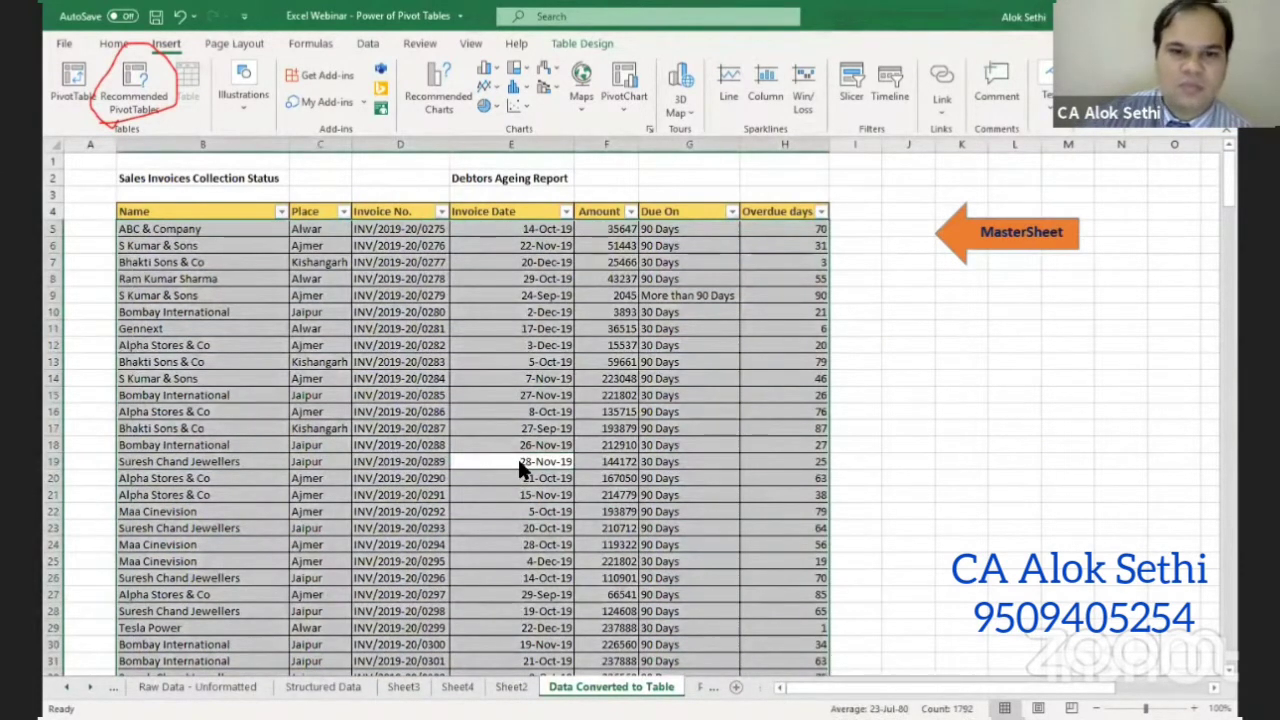
{"action": "key", "text": "alt+d"}
{"action": "key", "text": "p"}
{"action": "left_click", "coordinate": [783, 516]}
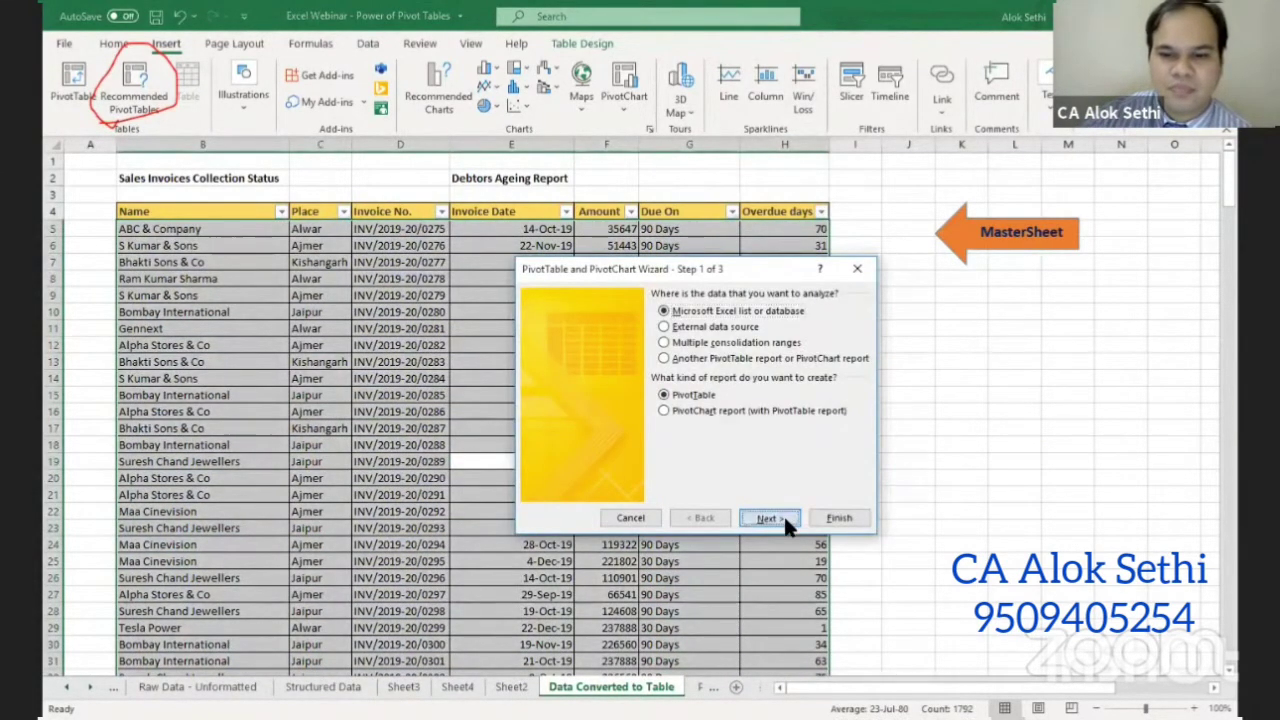
{"action": "key", "text": "Return"}
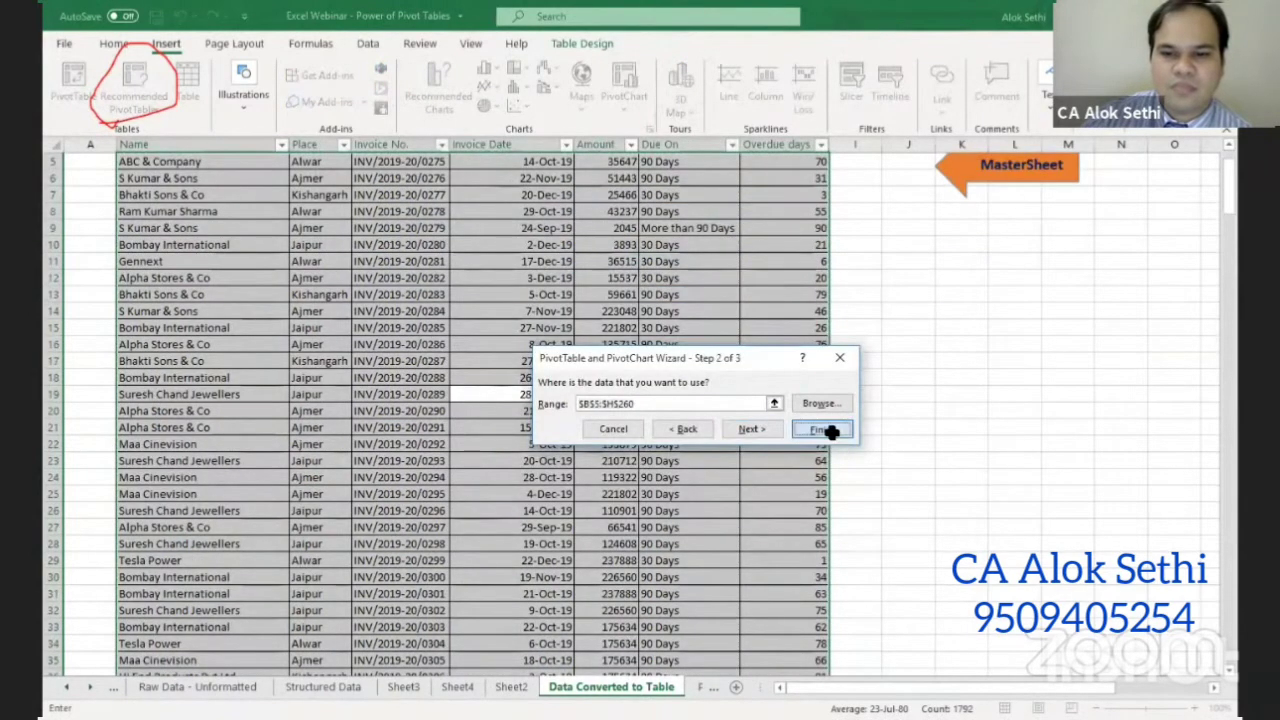
{"action": "left_click", "coordinate": [831, 434]}
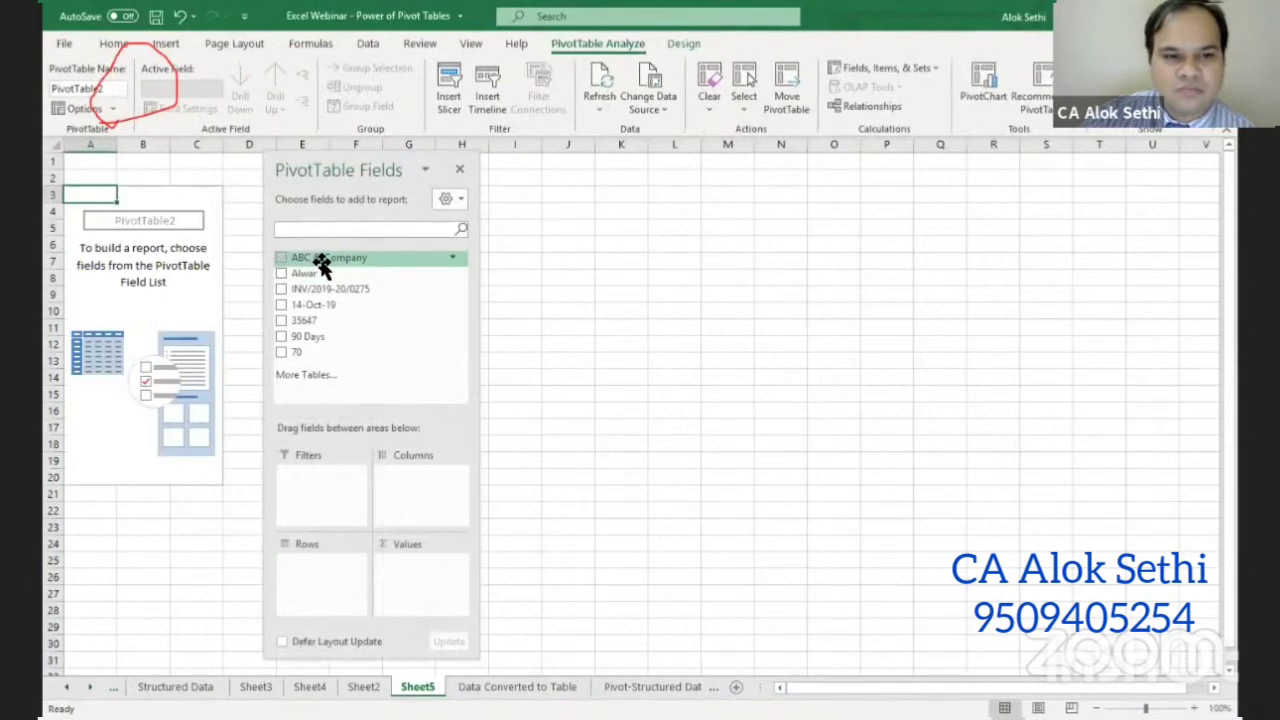
{"action": "left_click", "coordinate": [459, 171]}
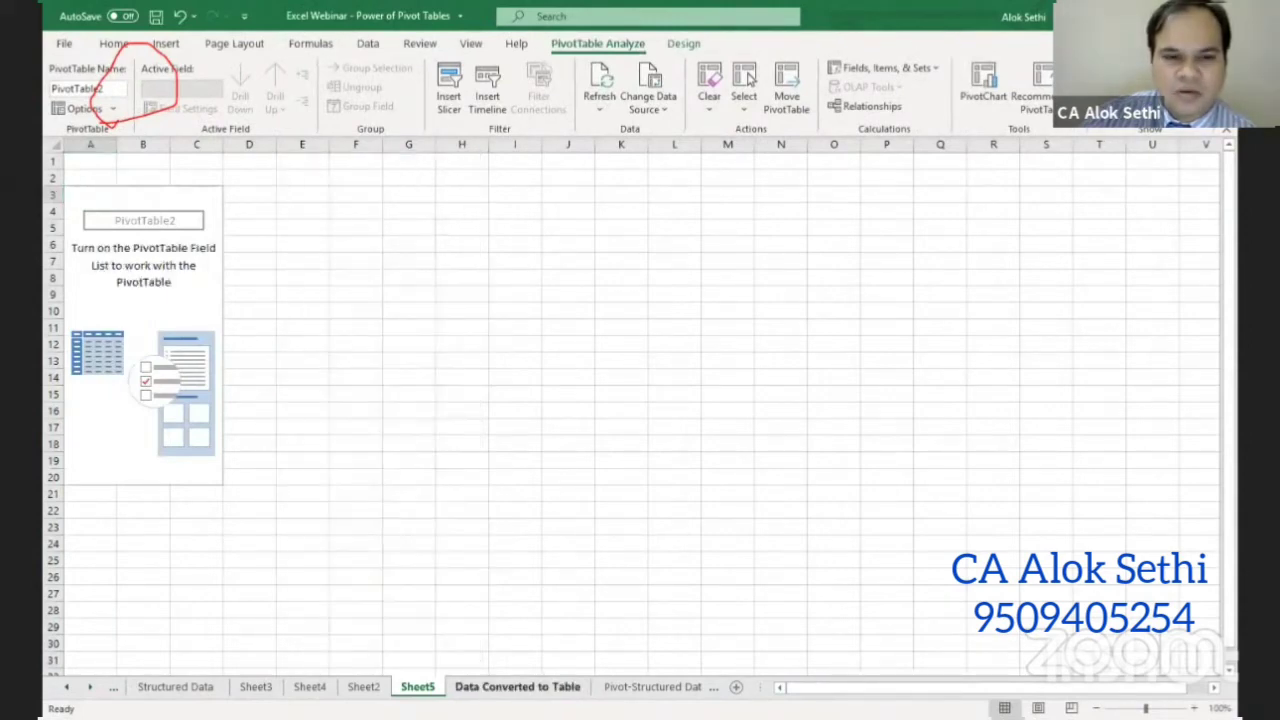
- Create a pivot table on a new sheet from the Data Converted to Table records, including the header row in the source range
{"action": "key", "text": "ctrl+Page_Down"}
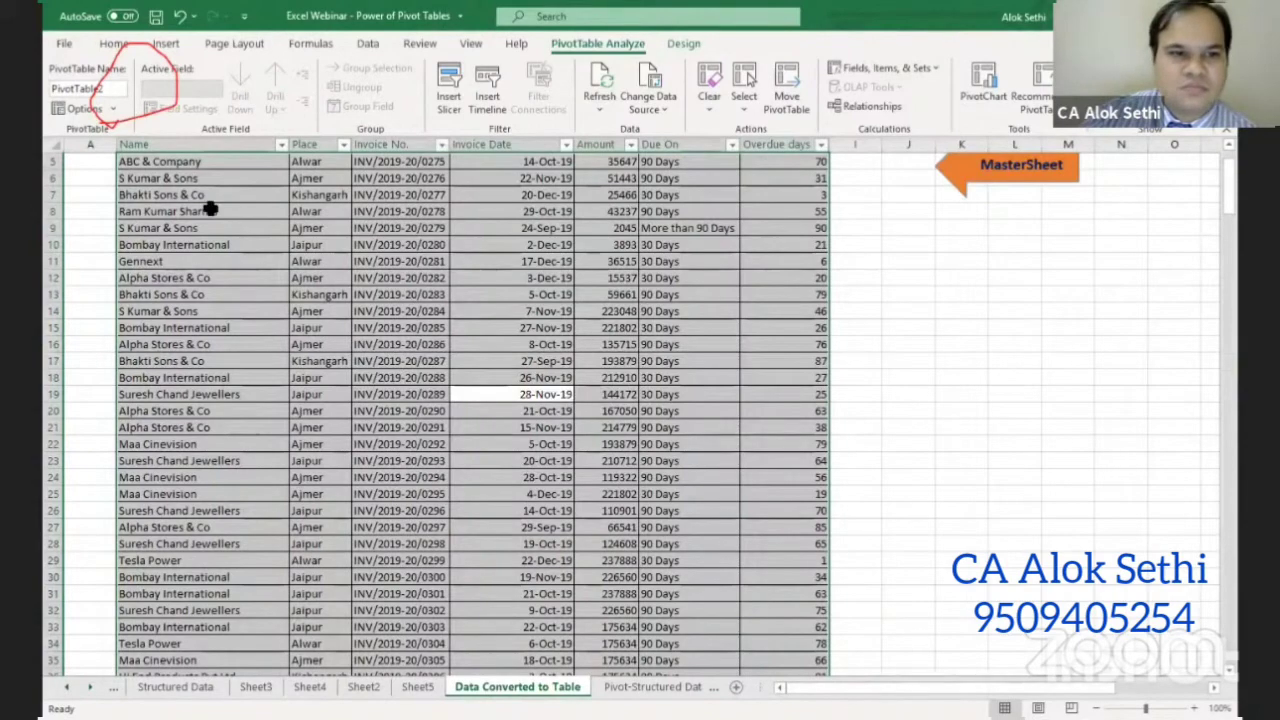
{"action": "left_click", "coordinate": [218, 162]}
{"action": "key", "text": "ctrl+Up"}
{"action": "key", "text": "ctrl+shift+Right"}
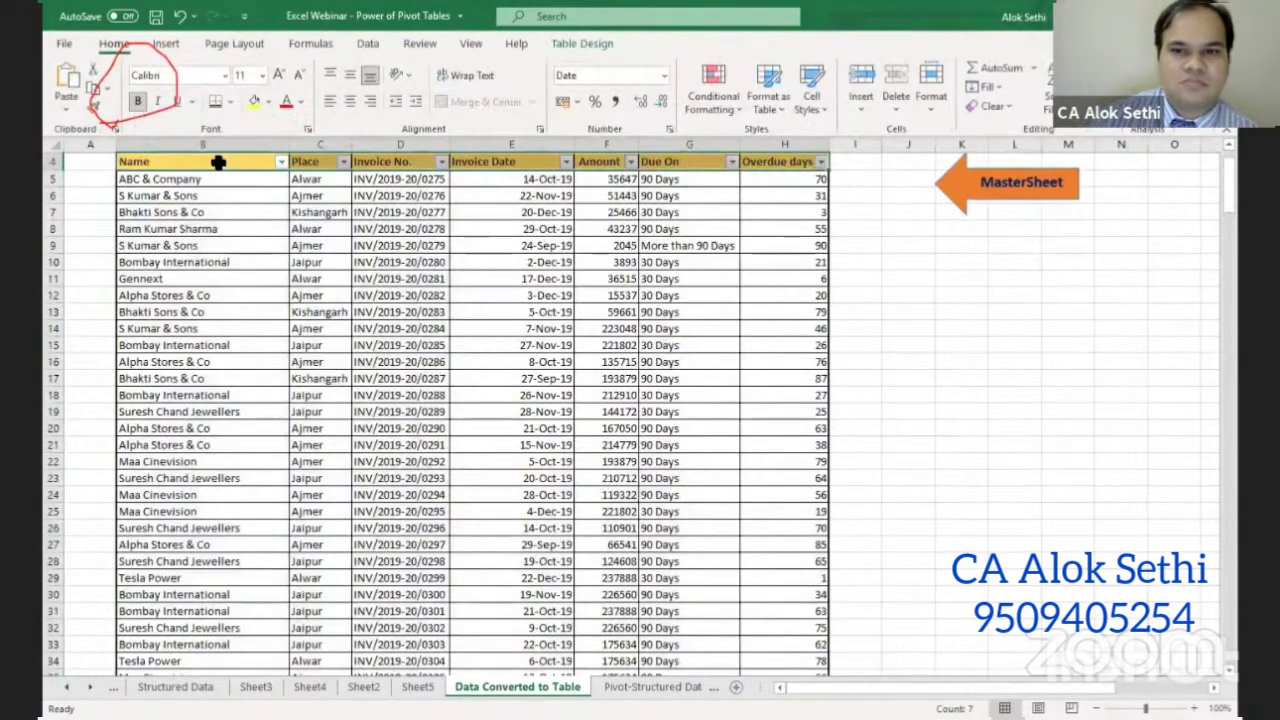
{"action": "key", "text": "ctrl+shift+Down"}
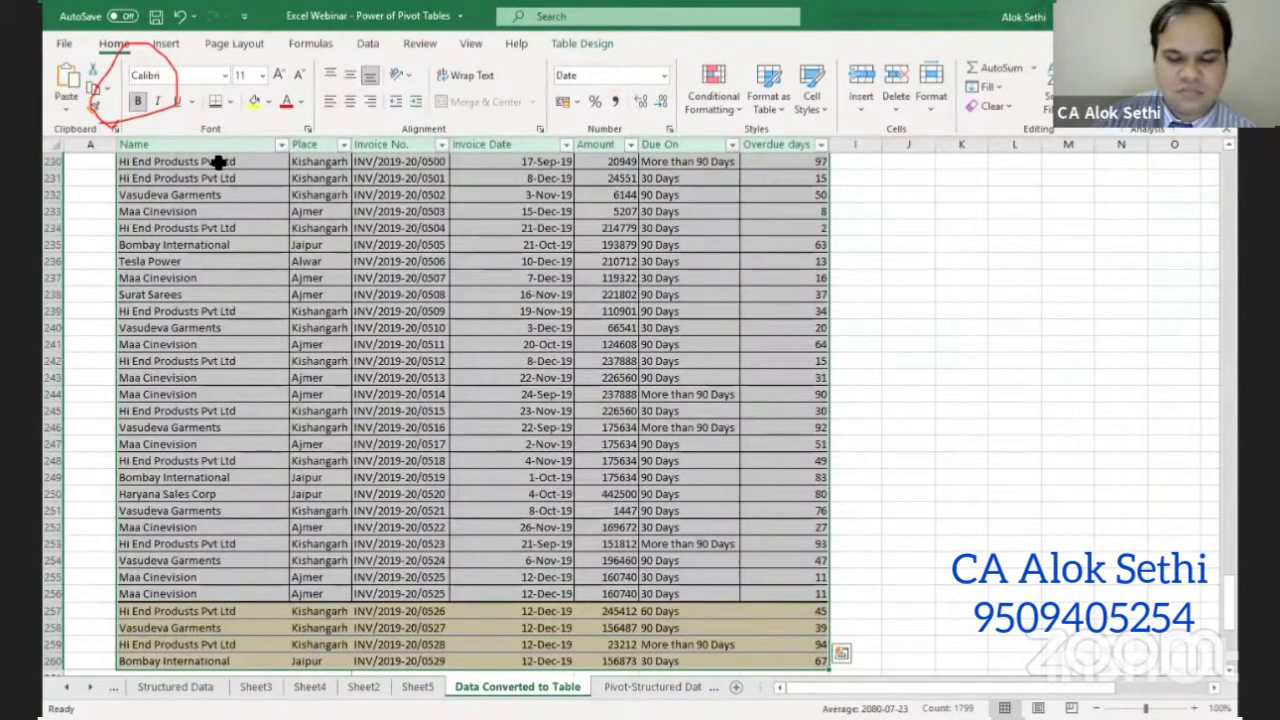
{"action": "key", "text": "alt+d"}
{"action": "key", "text": "p"}
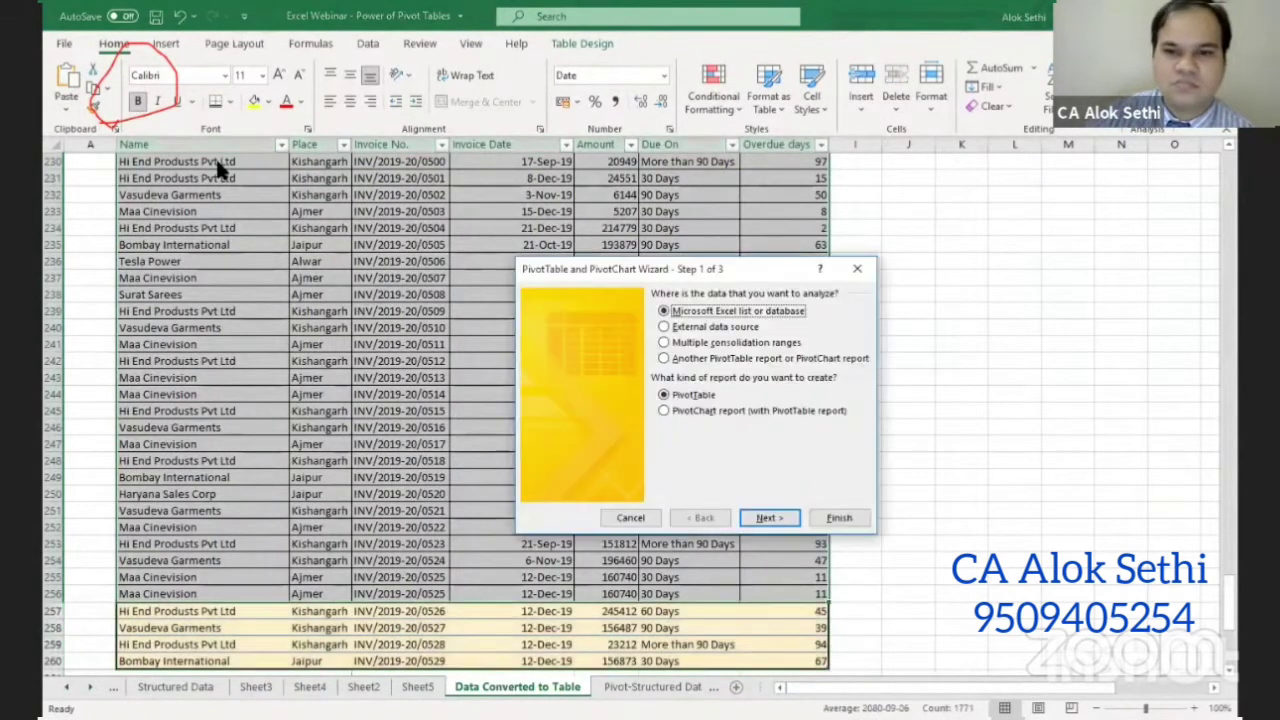
{"action": "left_click", "coordinate": [819, 516]}
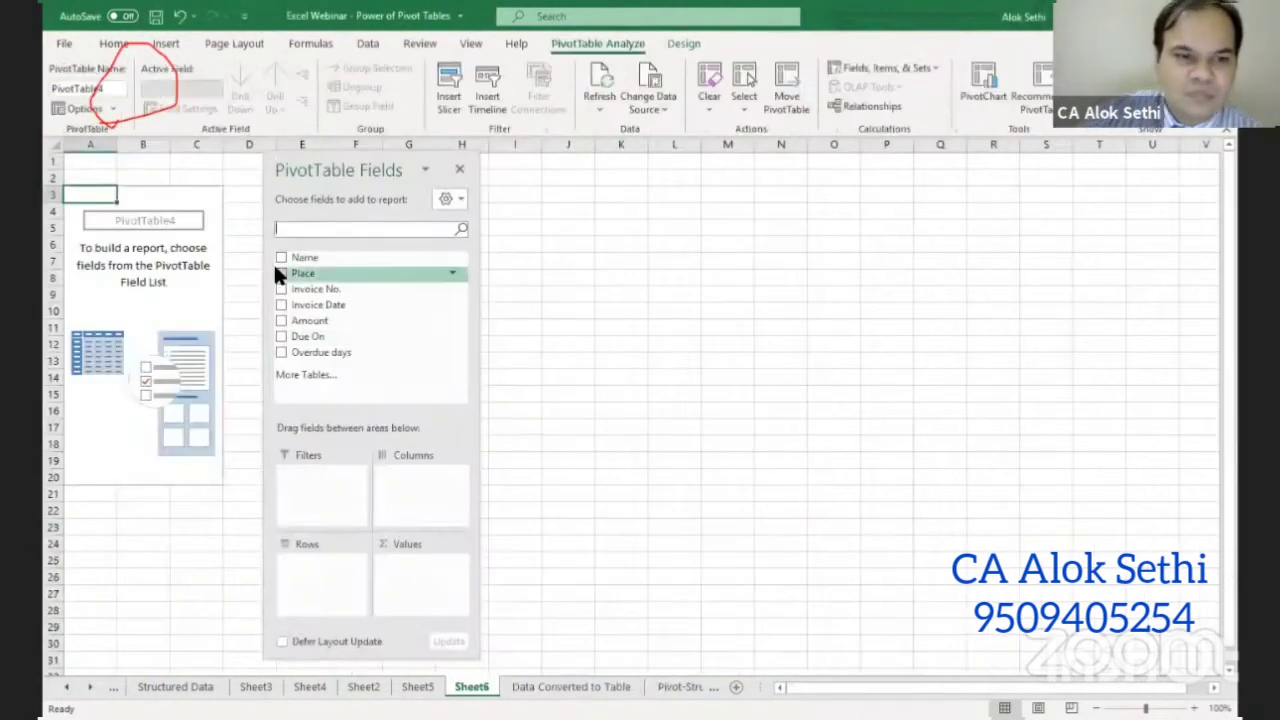
- Lay out the pivot table with Name and Place as rows, Due On as columns, and Amount and Overdue days as values
{"action": "left_click", "coordinate": [280, 257]}
{"action": "left_click", "coordinate": [281, 273]}
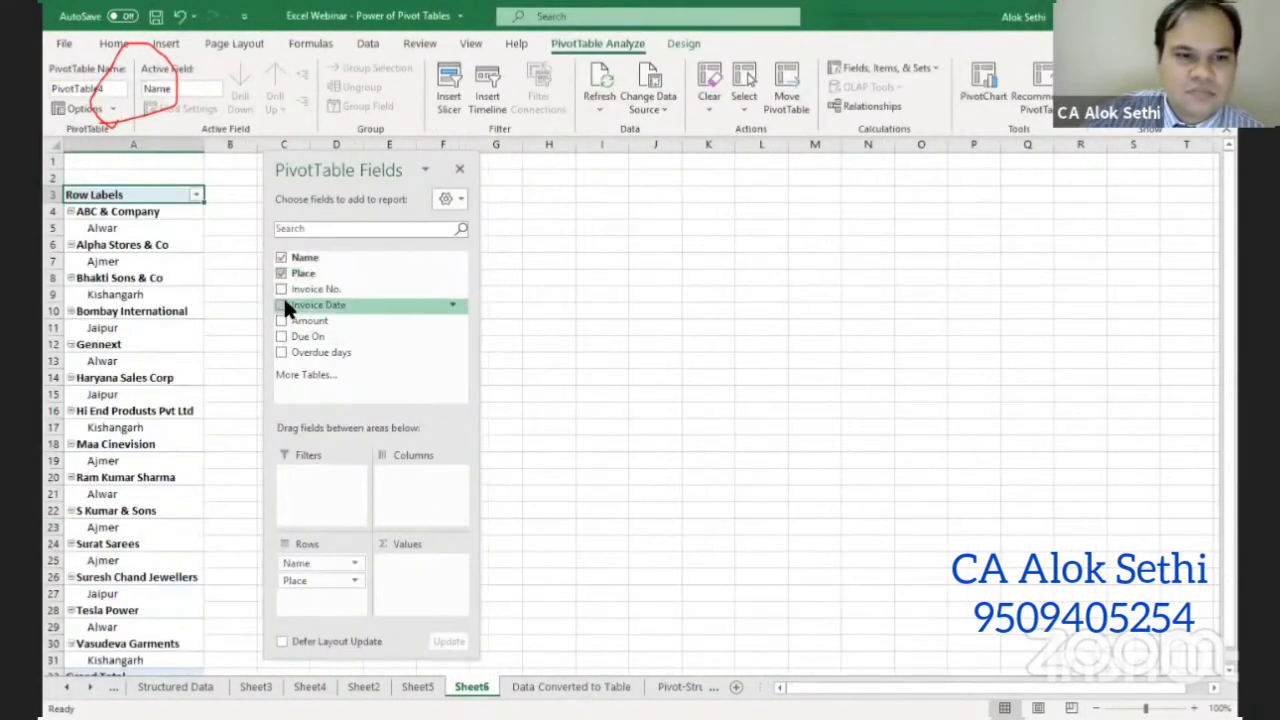
{"action": "left_click", "coordinate": [280, 320]}
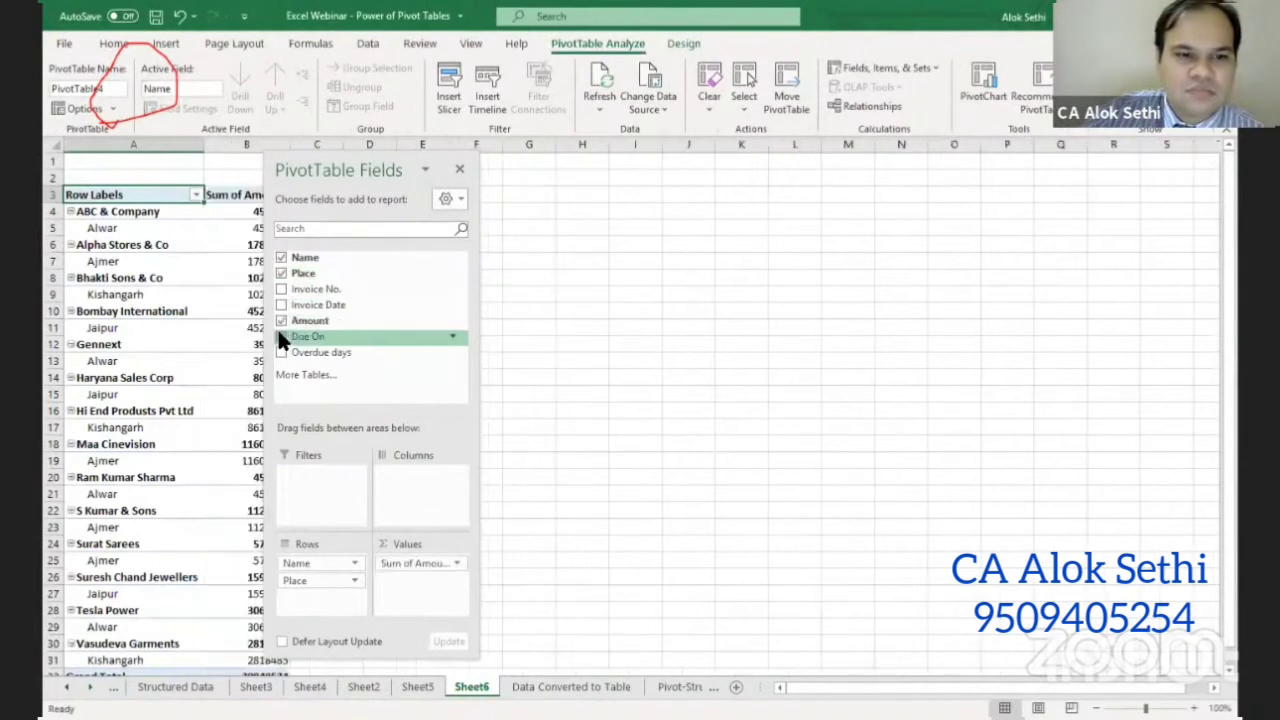
{"action": "left_click", "coordinate": [280, 336]}
{"action": "left_click", "coordinate": [281, 352]}
{"action": "left_click_drag", "start_coordinate": [335, 590], "coordinate": [650, 571]}
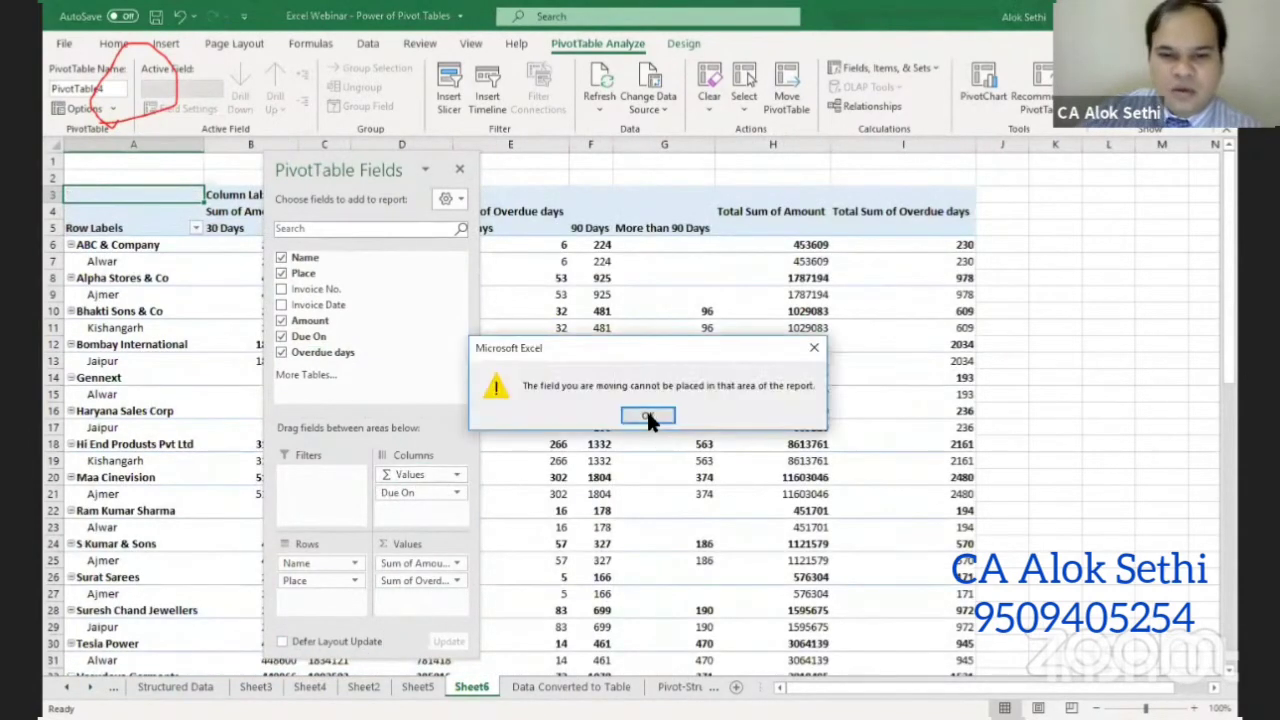
{"action": "left_click", "coordinate": [649, 415]}
- Try Overdue days and Amount in turn as column fields under Due On, returning each to the values
{"action": "left_click_drag", "start_coordinate": [335, 172], "coordinate": [854, 103]}
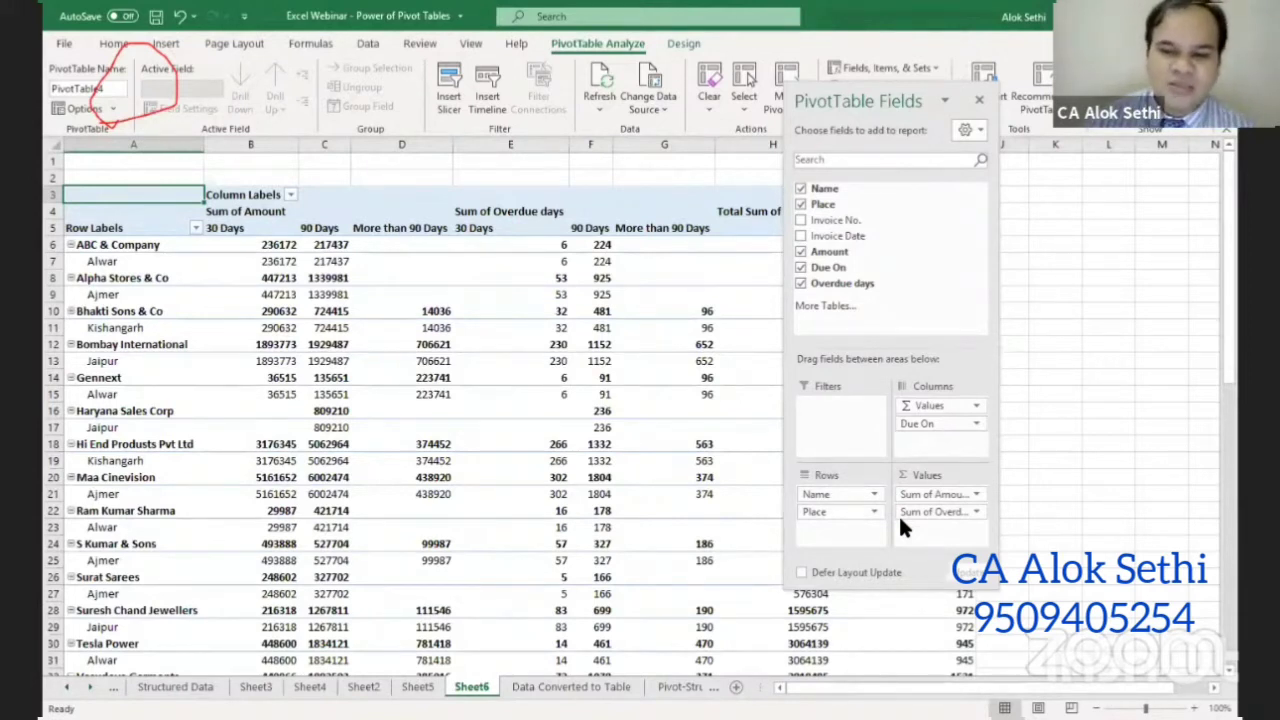
{"action": "left_click_drag", "start_coordinate": [905, 512], "coordinate": [918, 432]}
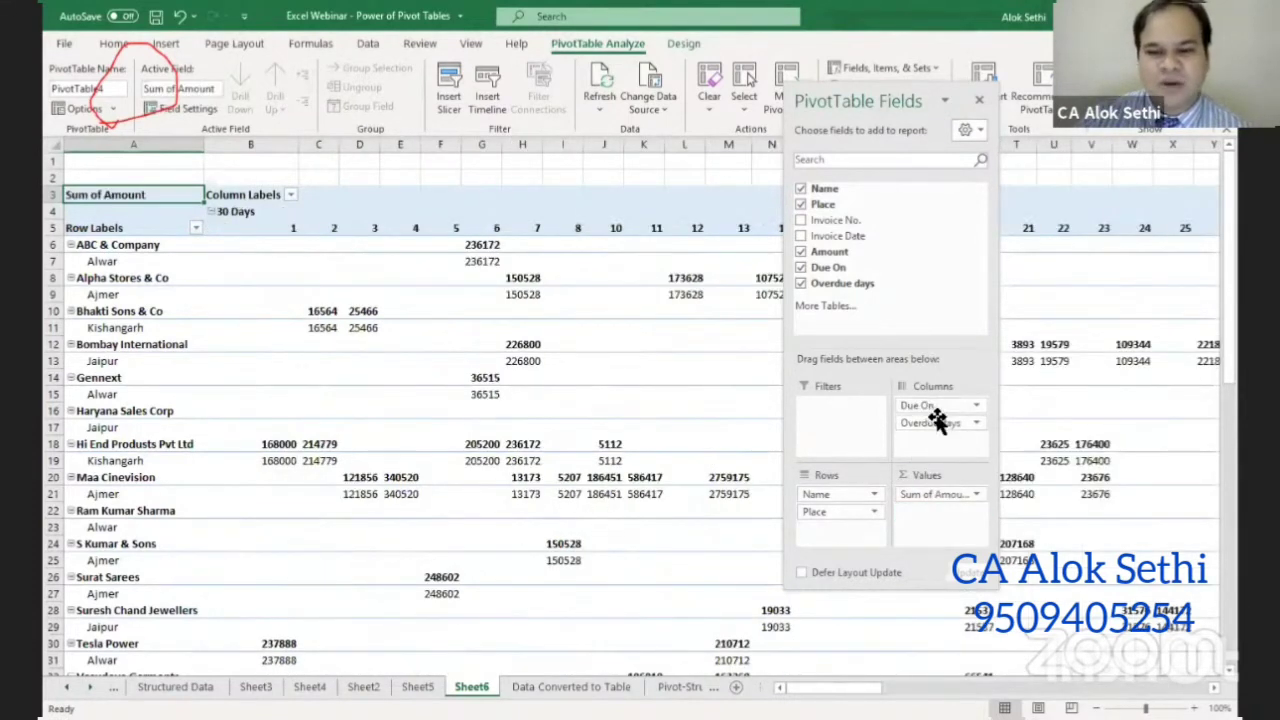
{"action": "left_click_drag", "start_coordinate": [937, 423], "coordinate": [943, 508]}
{"action": "left_click_drag", "start_coordinate": [941, 457], "coordinate": [935, 423]}
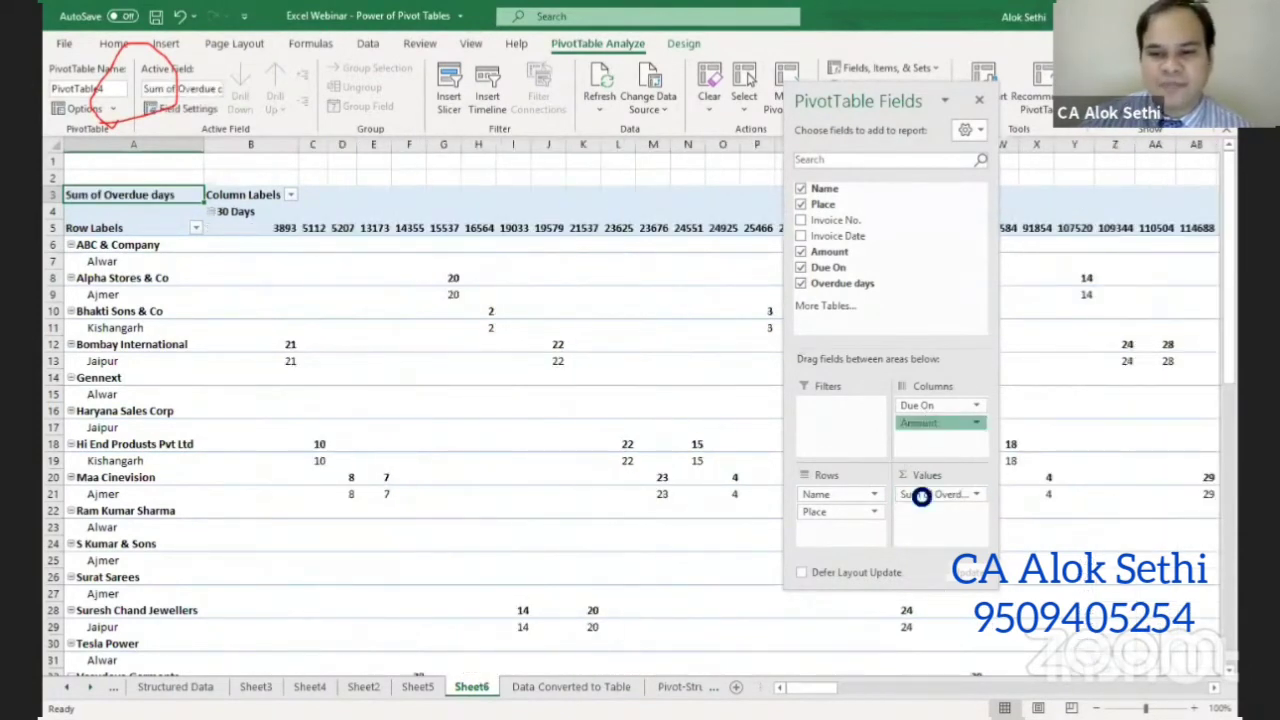
{"action": "left_click_drag", "start_coordinate": [920, 497], "coordinate": [922, 501]}
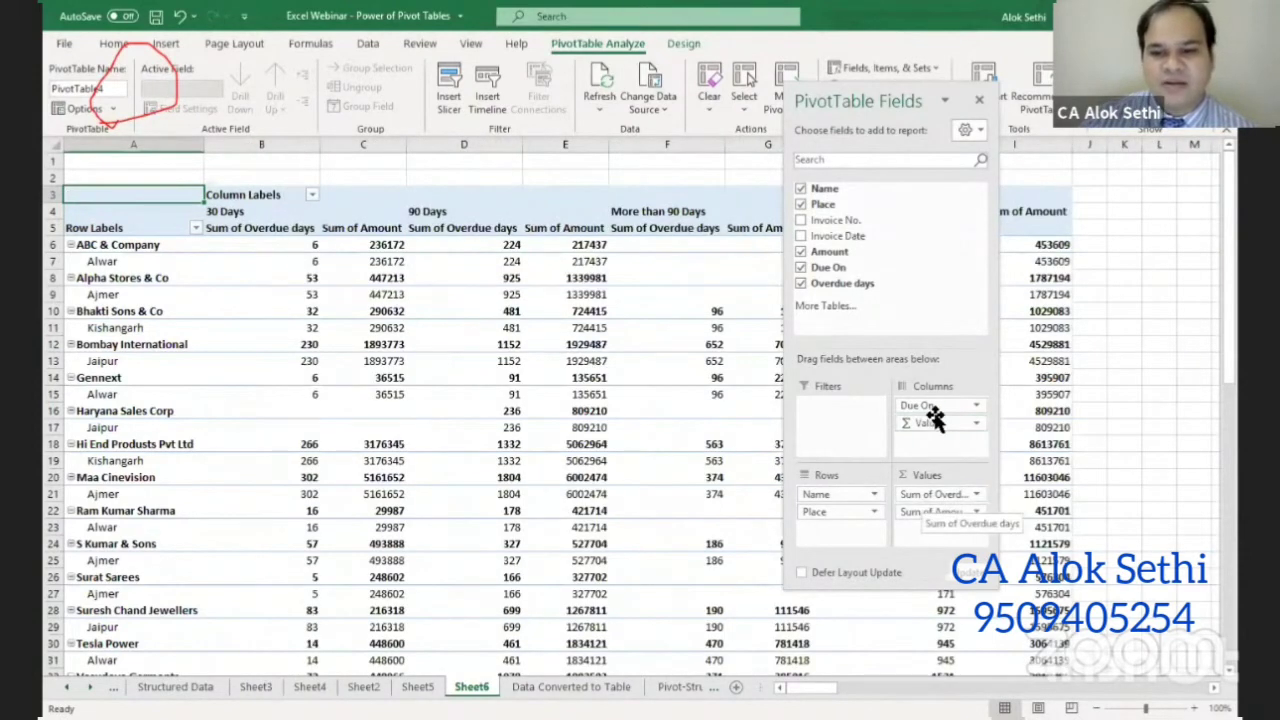
- Move the Values field from the columns to the rows, and remove Amount from the pivot table
{"action": "left_click_drag", "start_coordinate": [935, 412], "coordinate": [842, 432]}
{"action": "left_click", "coordinate": [650, 416]}
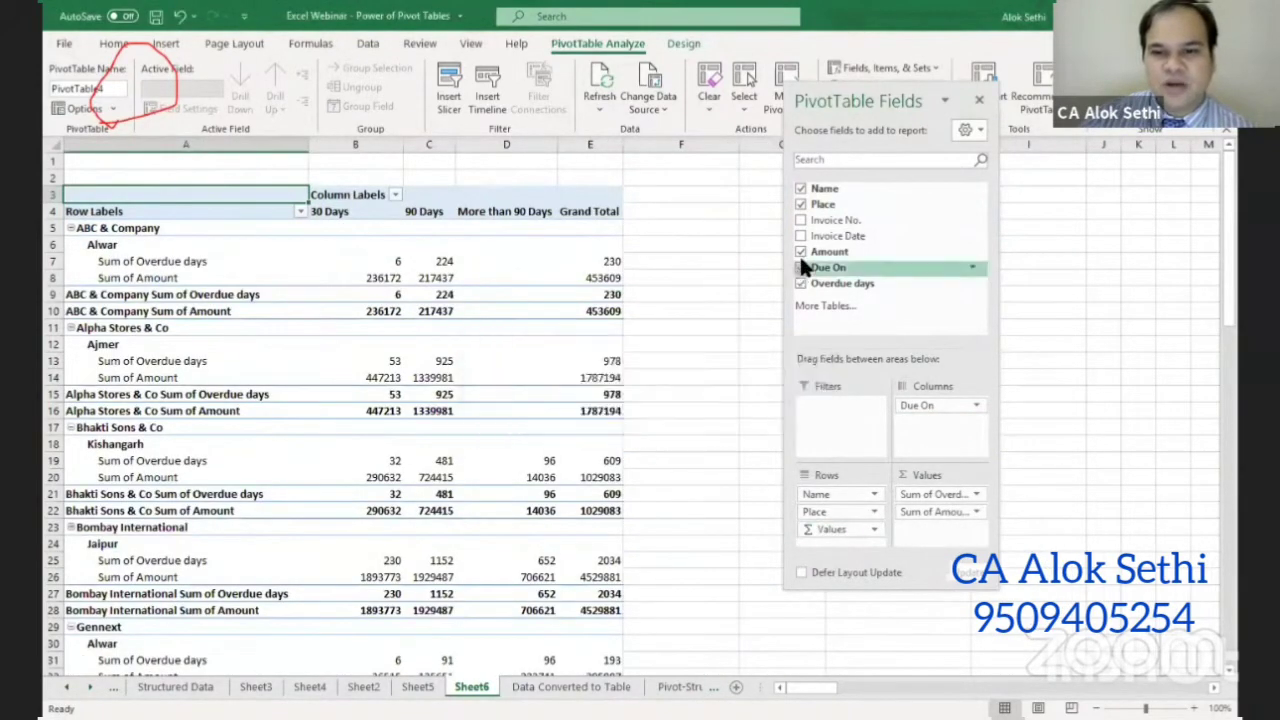
{"action": "left_click", "coordinate": [801, 251]}
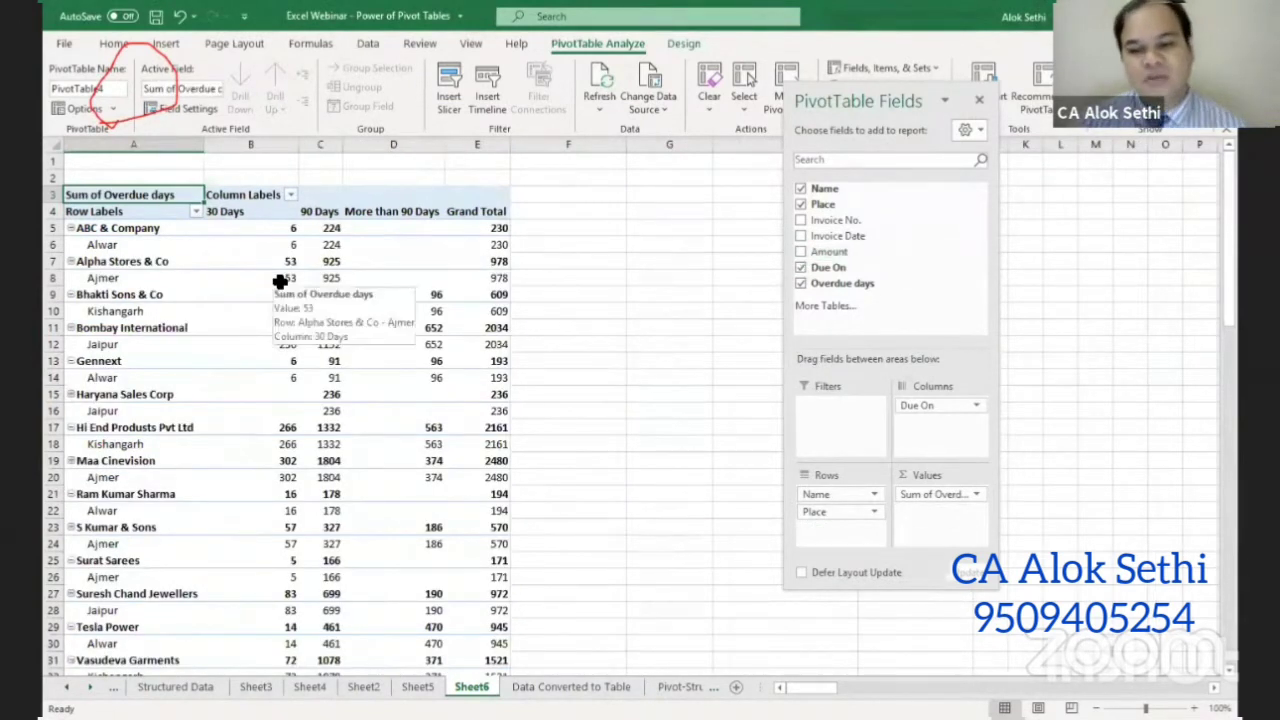
- Summarize Overdue days by Count, and move Place above Name in the pivot table's rows
{"action": "left_click", "coordinate": [970, 494]}
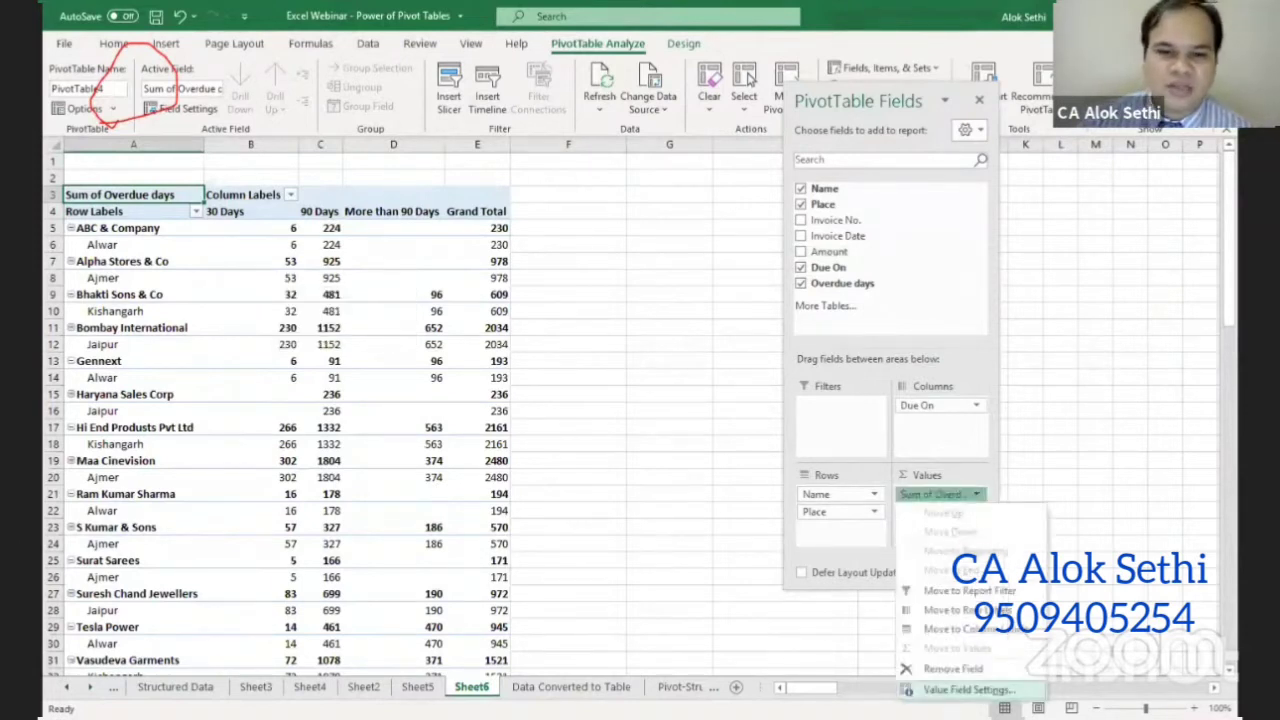
{"action": "left_click", "coordinate": [575, 424]}
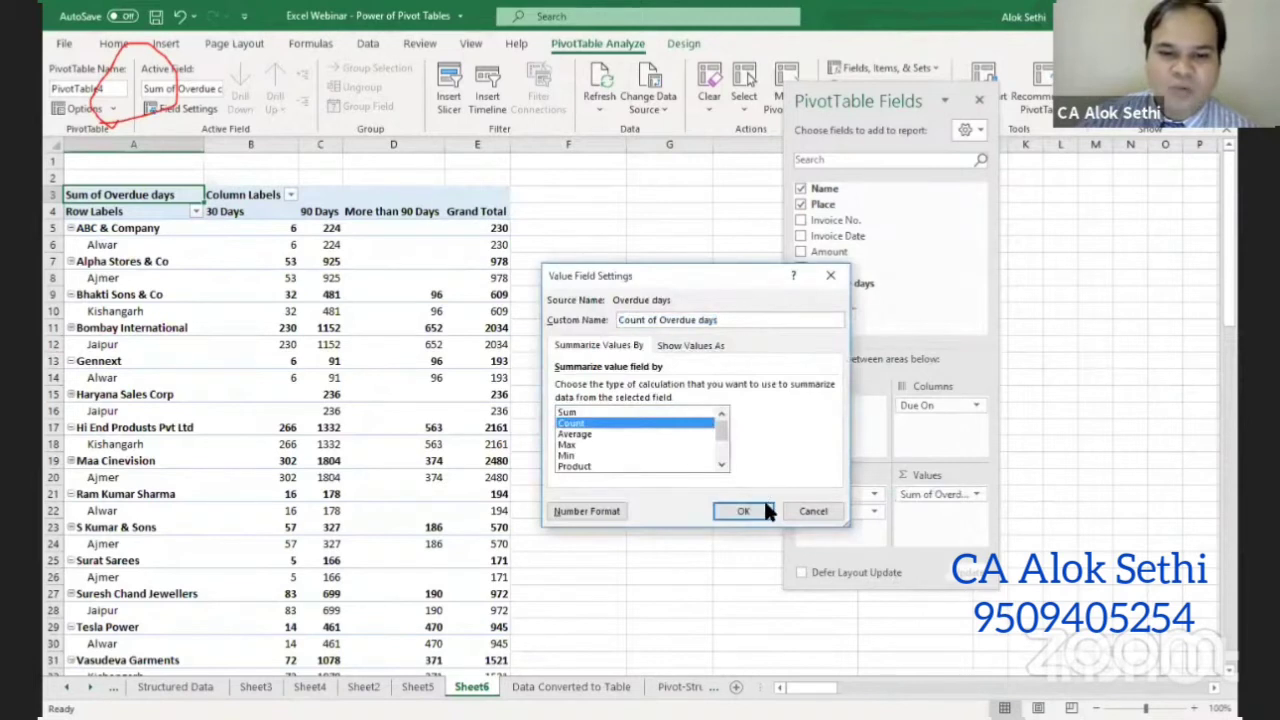
{"action": "left_click", "coordinate": [745, 511]}
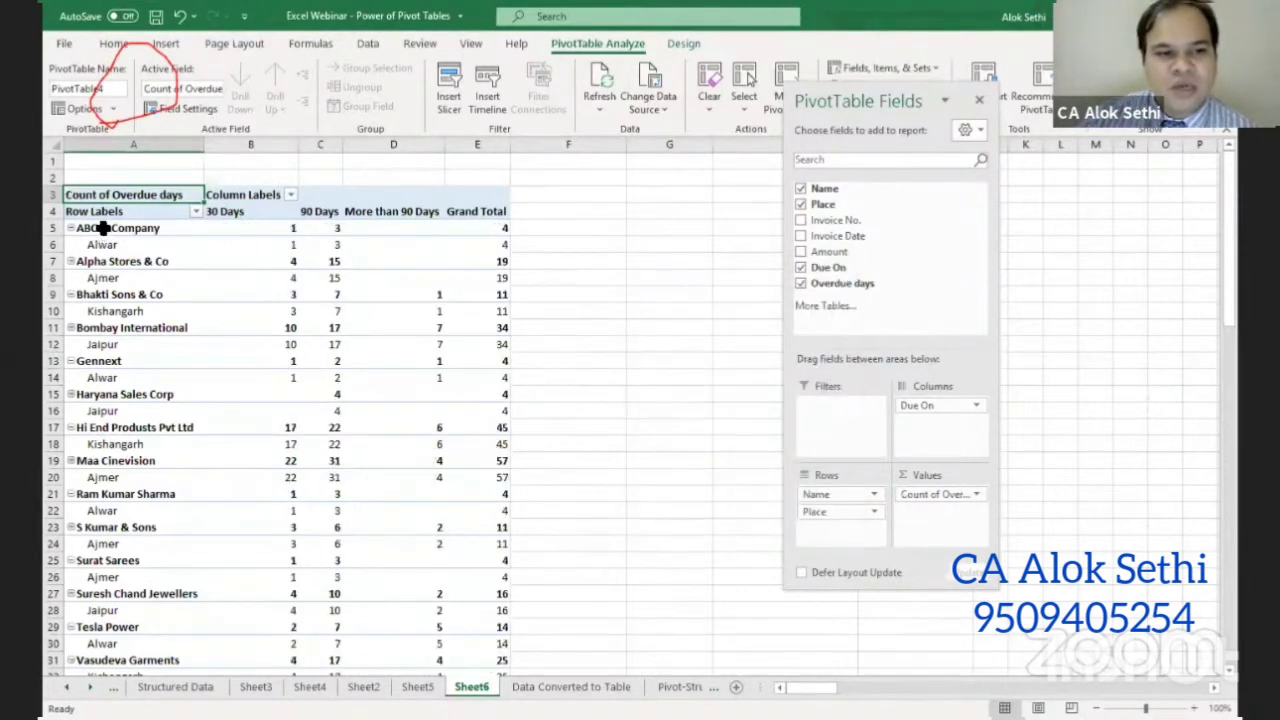
{"action": "left_click_drag", "start_coordinate": [815, 512], "coordinate": [825, 490]}
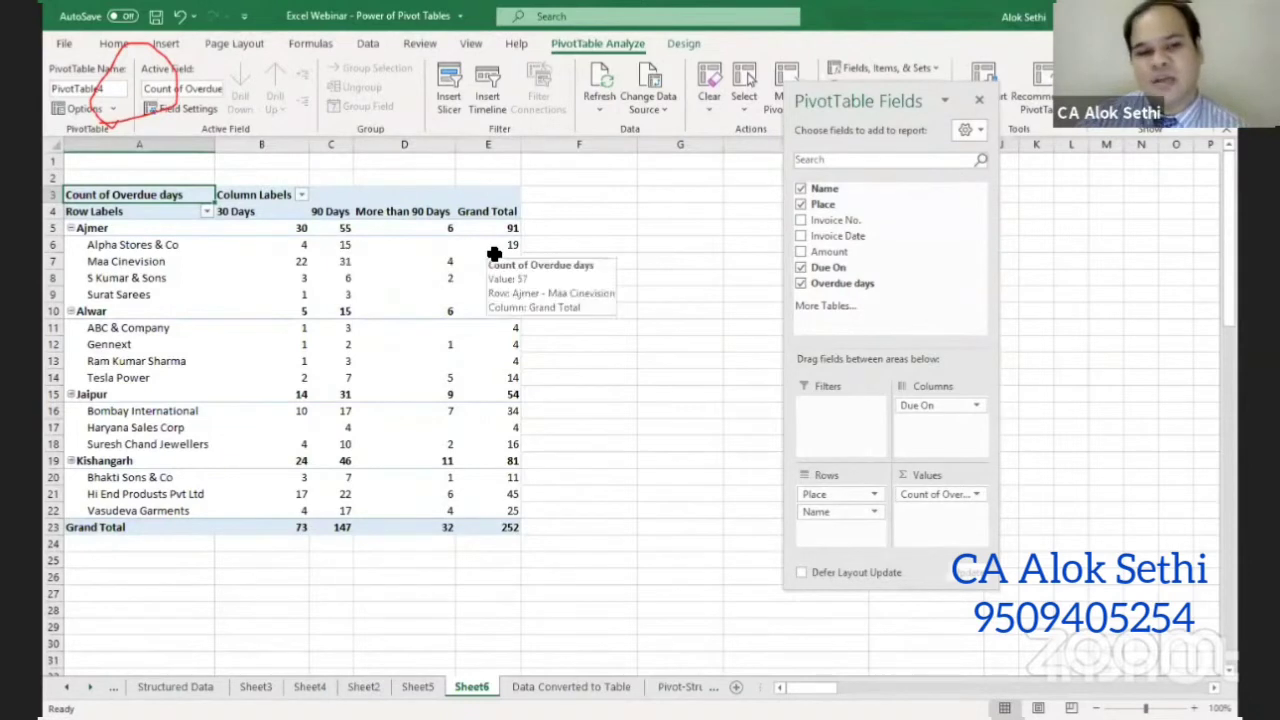
- Drill down into the 30 Days count of Alpha Stores & Co under Ajmer to list its invoices on a new sheet
{"action": "left_click", "coordinate": [303, 245]}
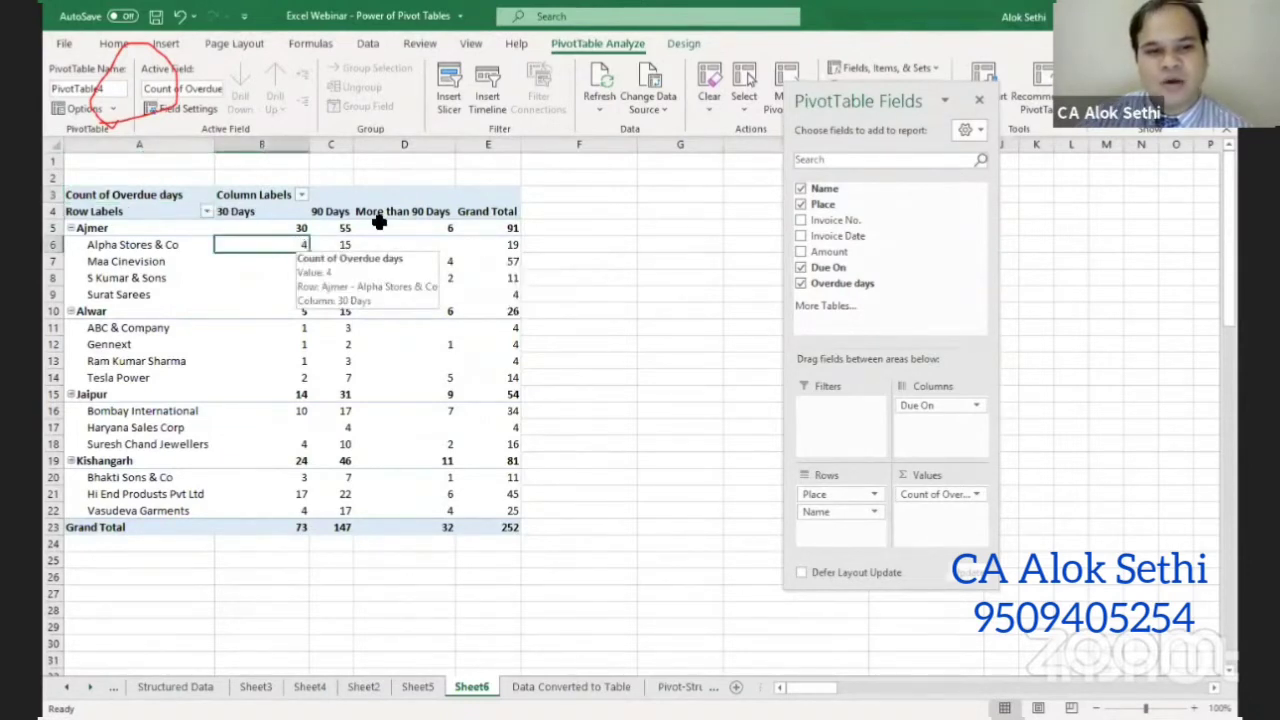
{"action": "double_click", "coordinate": [258, 229]}
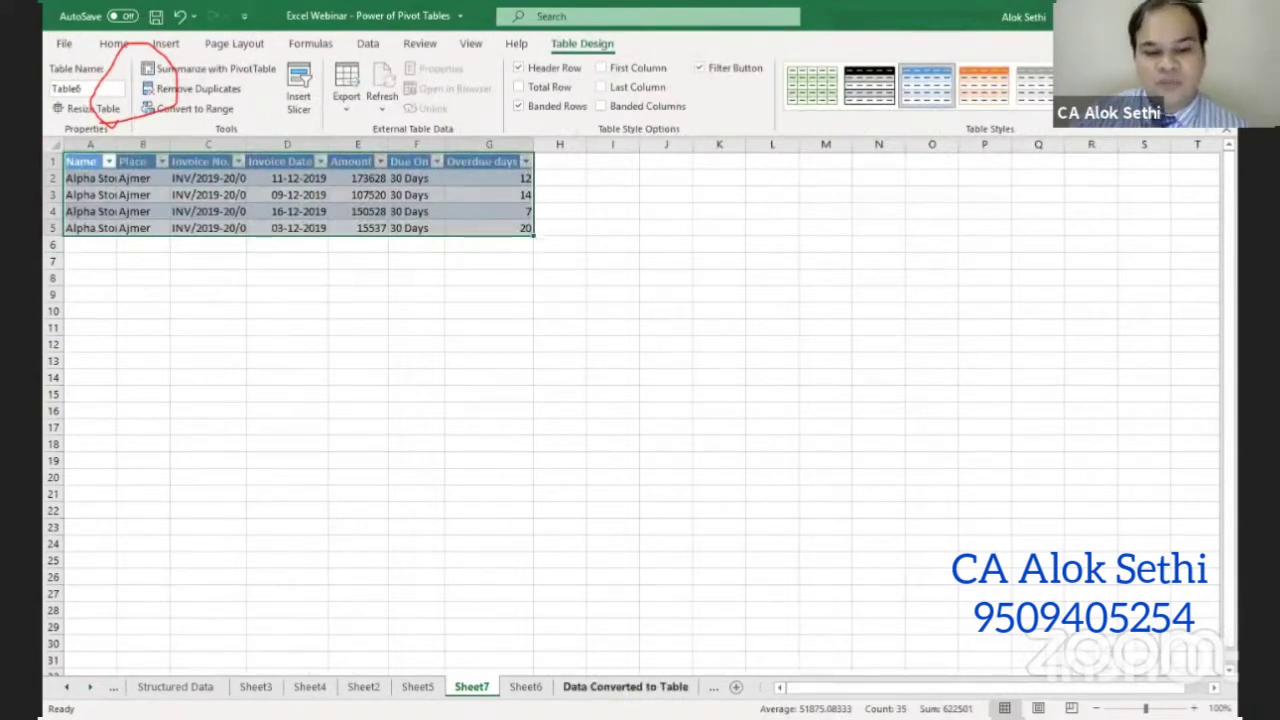
- Check which fields can be used as slicers for the table on the Data Converted to Table sheet
{"action": "left_click", "coordinate": [190, 685]}
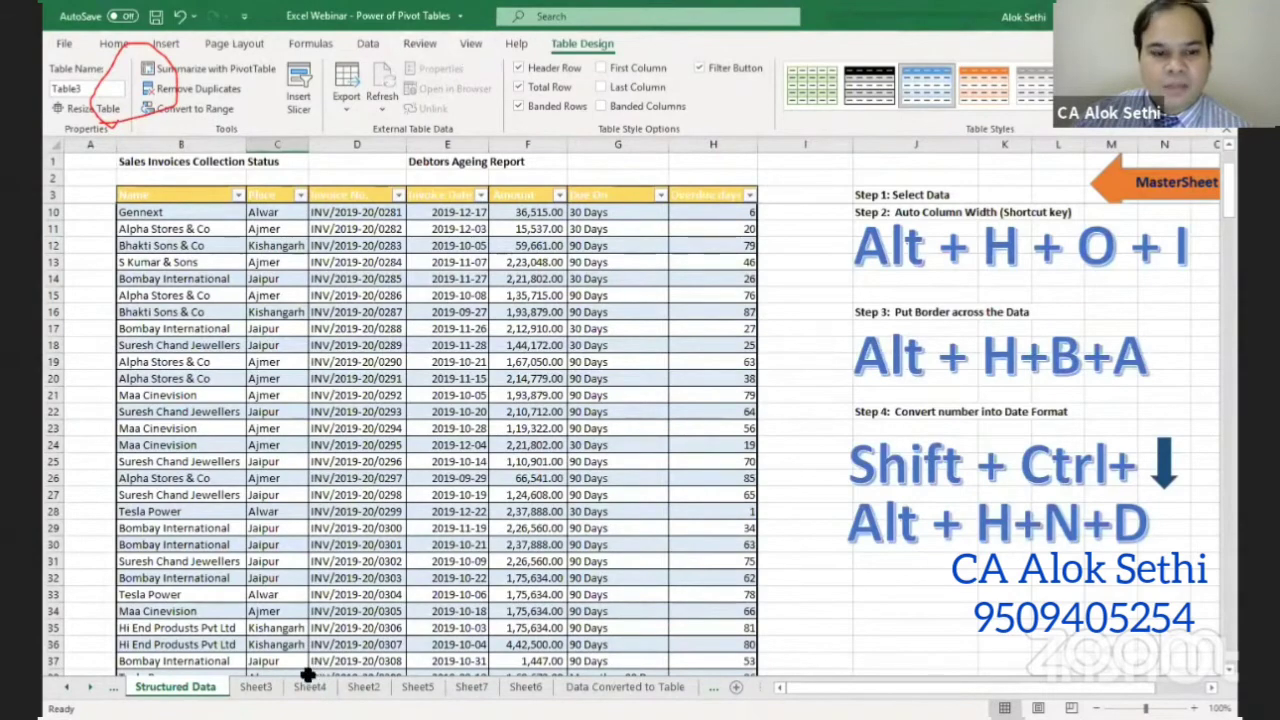
{"action": "left_click", "coordinate": [625, 686]}
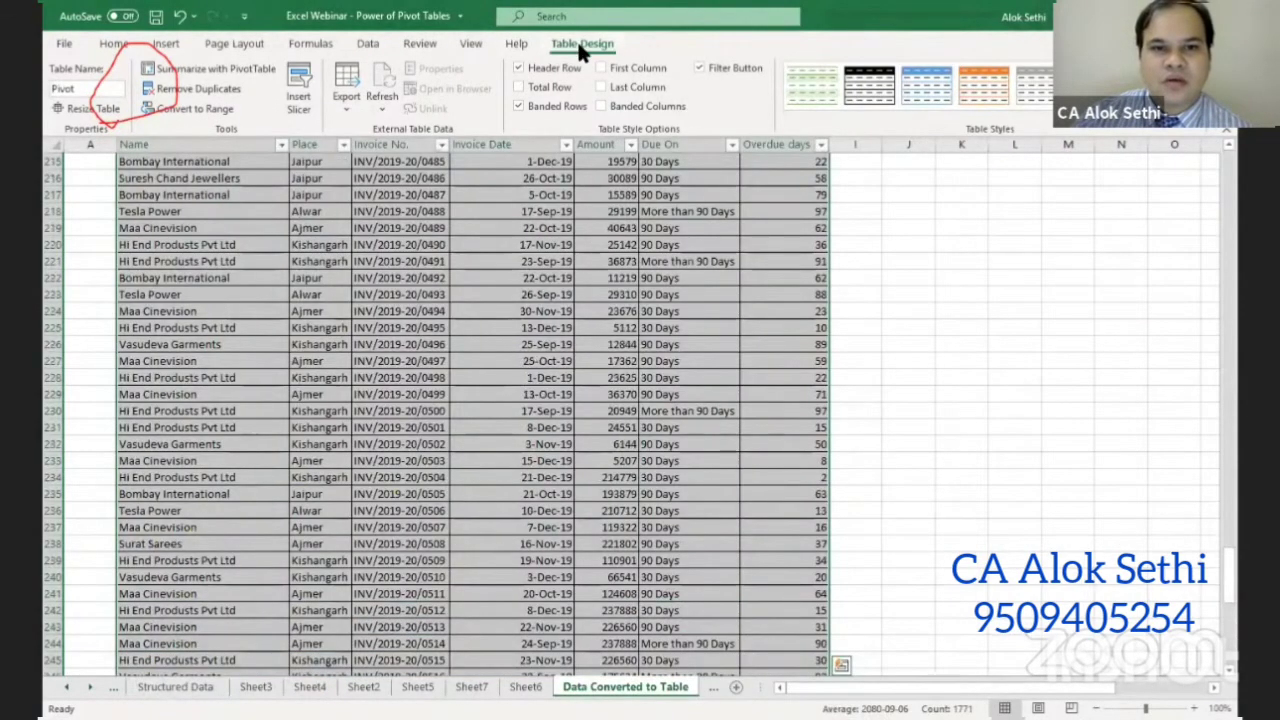
{"action": "left_click", "coordinate": [298, 85]}
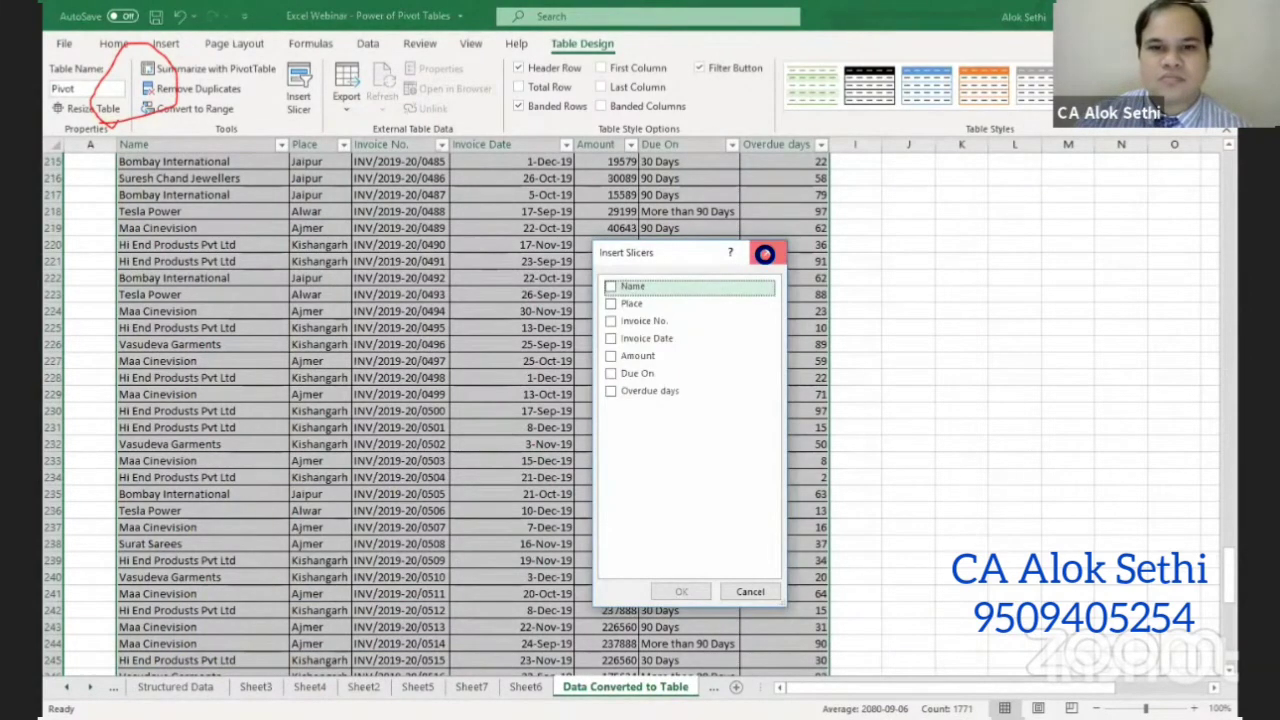
{"action": "left_click", "coordinate": [764, 251]}
{"action": "left_click", "coordinate": [390, 373]}
{"action": "scroll", "coordinate": [392, 400], "scroll_direction": "up", "scroll_amount": 10}
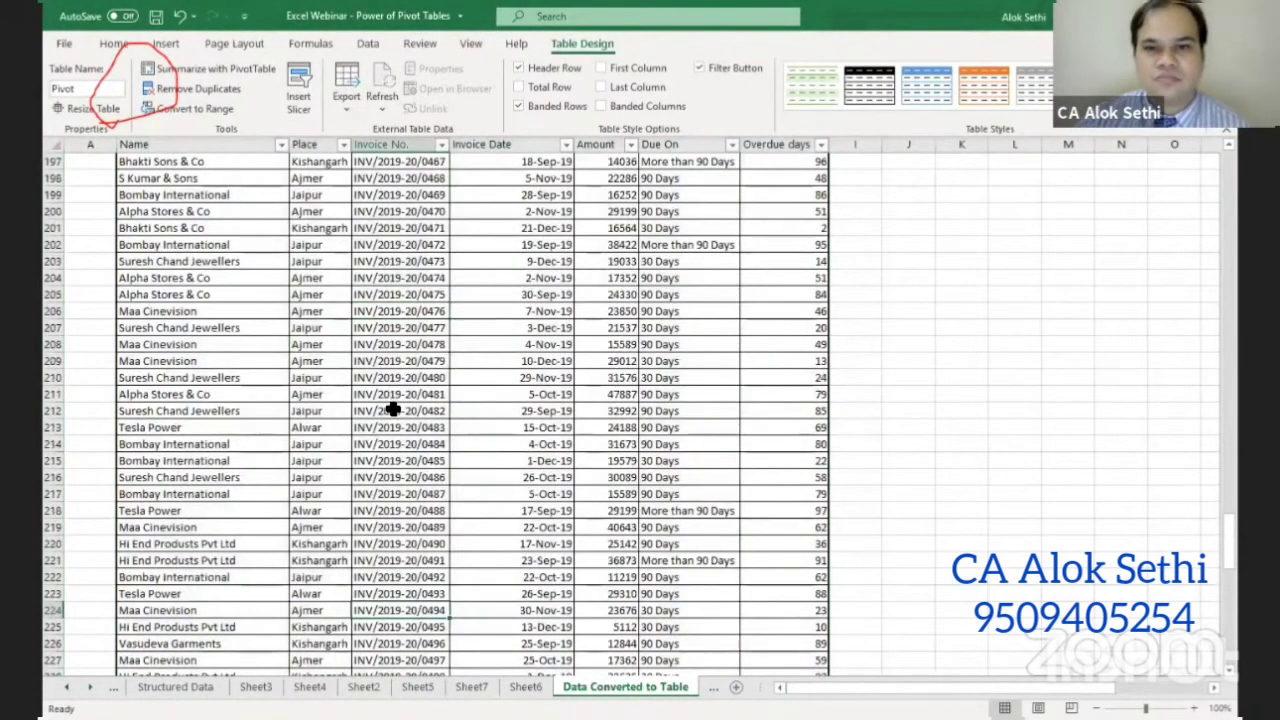
{"action": "scroll", "coordinate": [412, 598], "scroll_direction": "up", "scroll_amount": 10}
- Check which date field is available for a timeline on the Sheet6 pivot table
{"action": "left_click", "coordinate": [525, 687]}
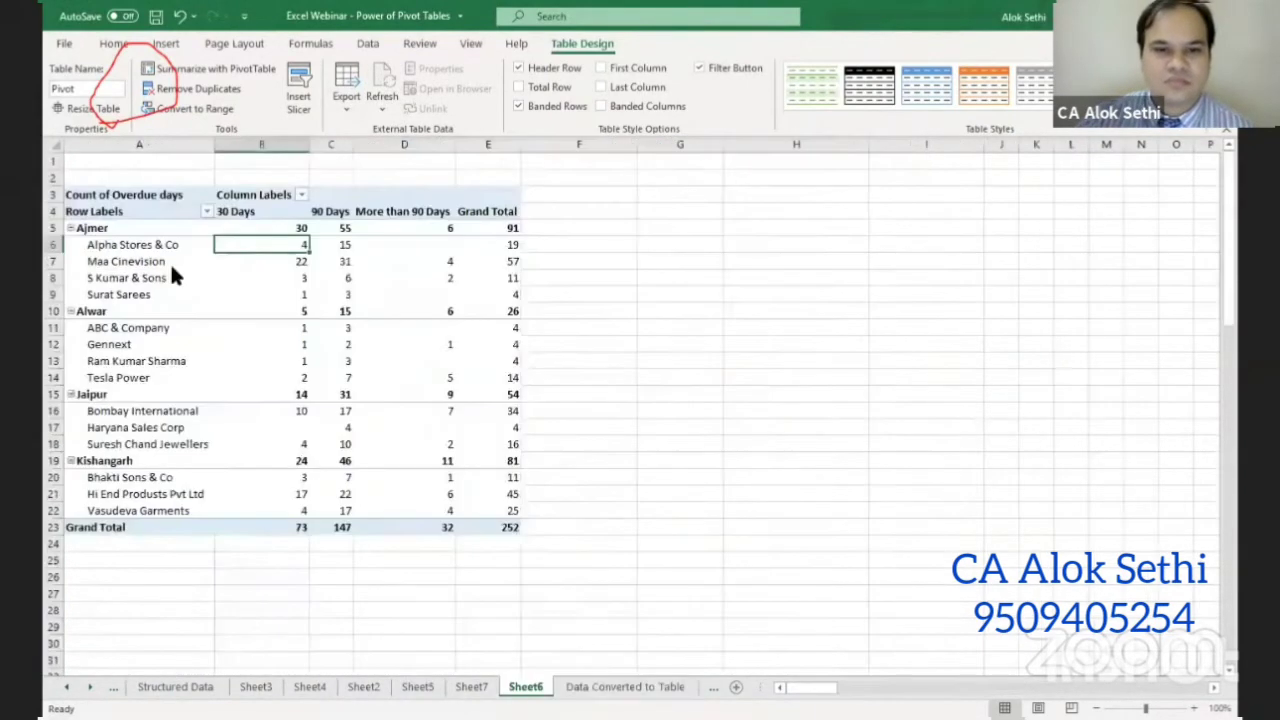
{"action": "left_click", "coordinate": [154, 279]}
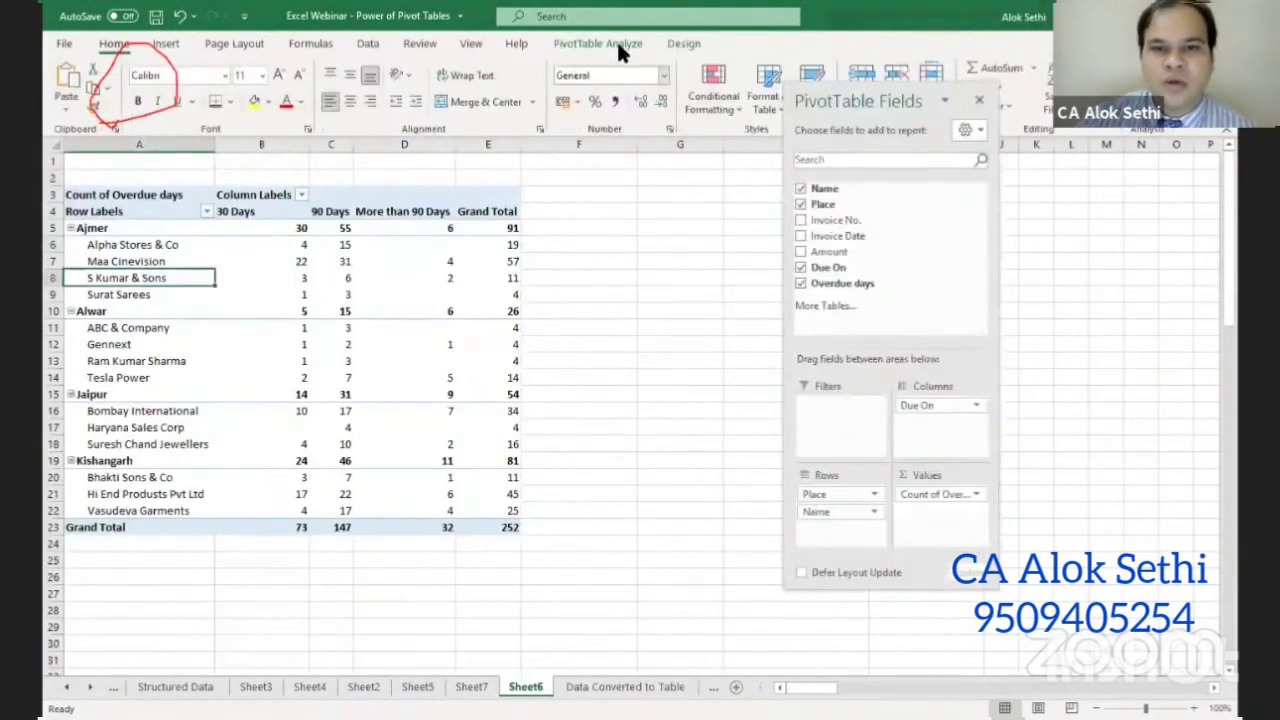
{"action": "left_click", "coordinate": [642, 41]}
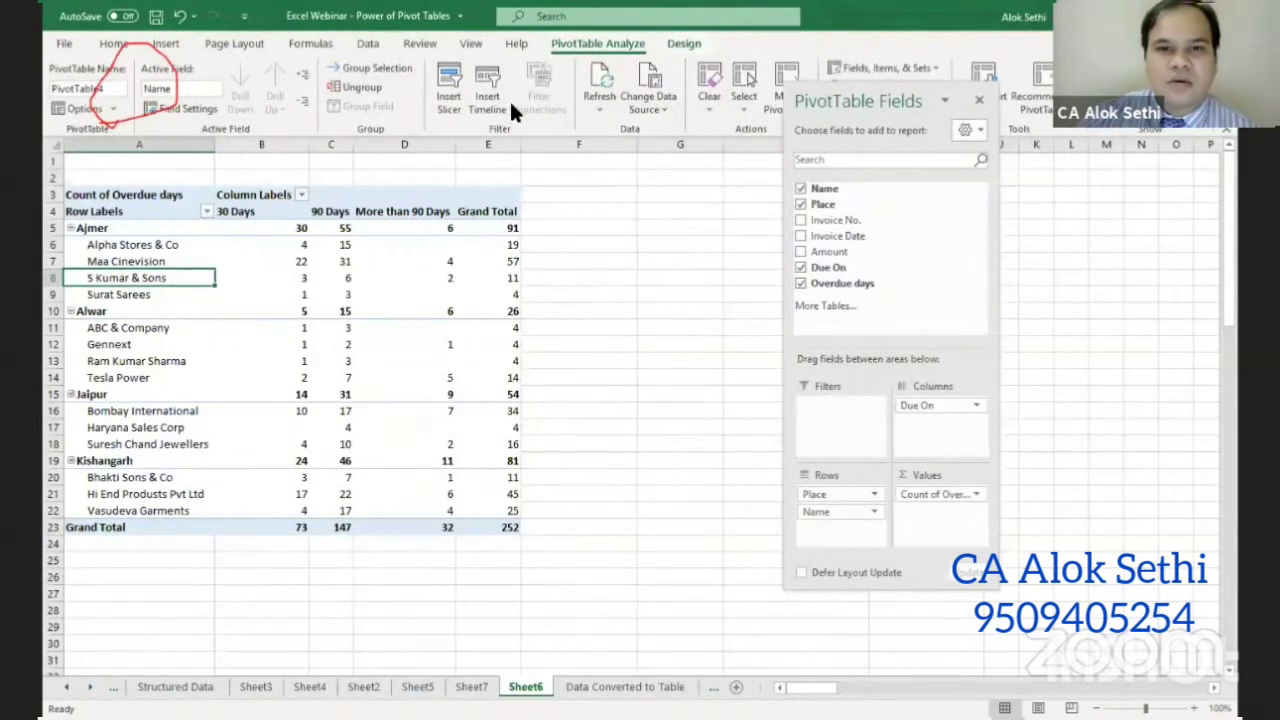
{"action": "left_click", "coordinate": [487, 91]}
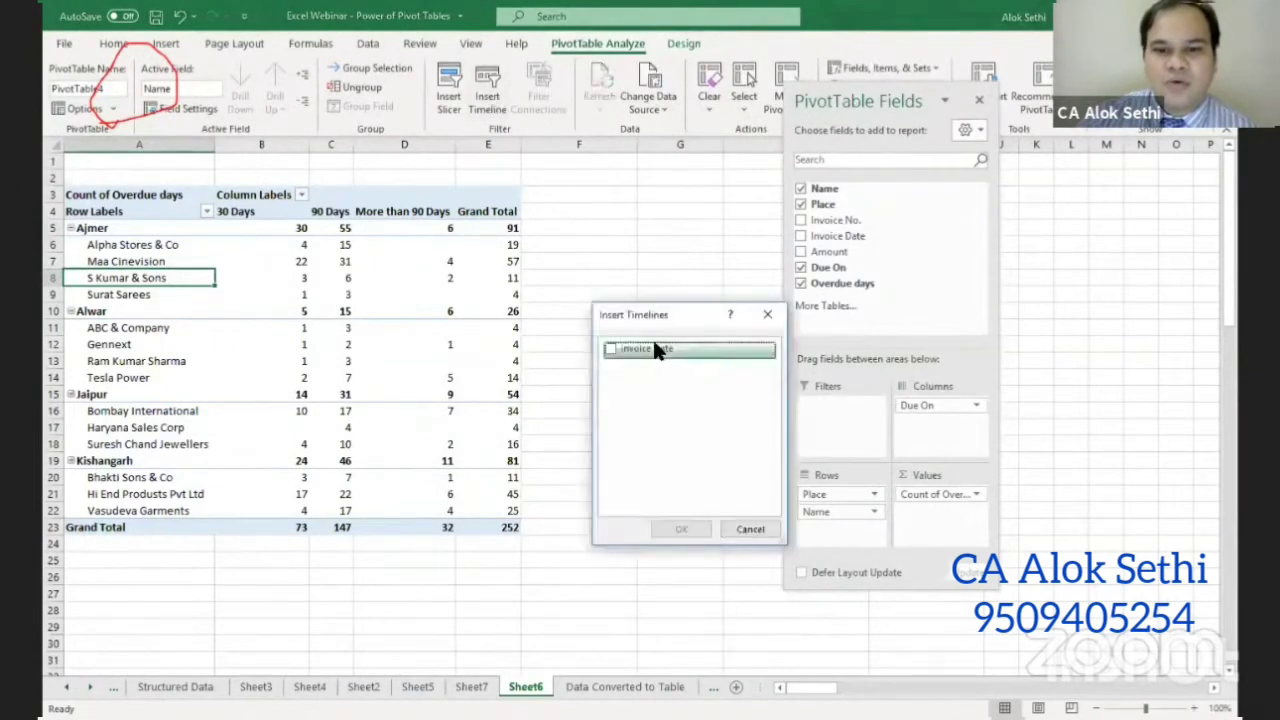
{"action": "left_click", "coordinate": [740, 529]}
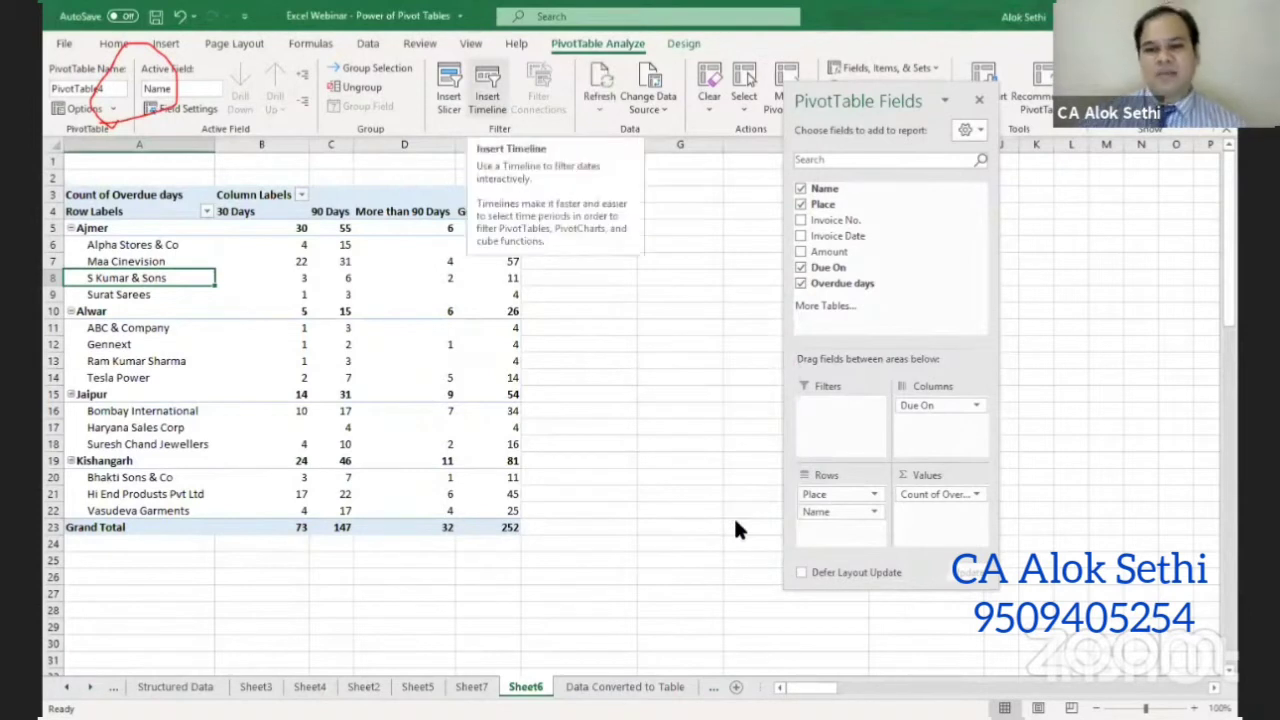
- Try Invoice Date in the pivot table's rows under Name, and remove it together with the Months field
{"action": "left_click_drag", "start_coordinate": [838, 236], "coordinate": [842, 525]}
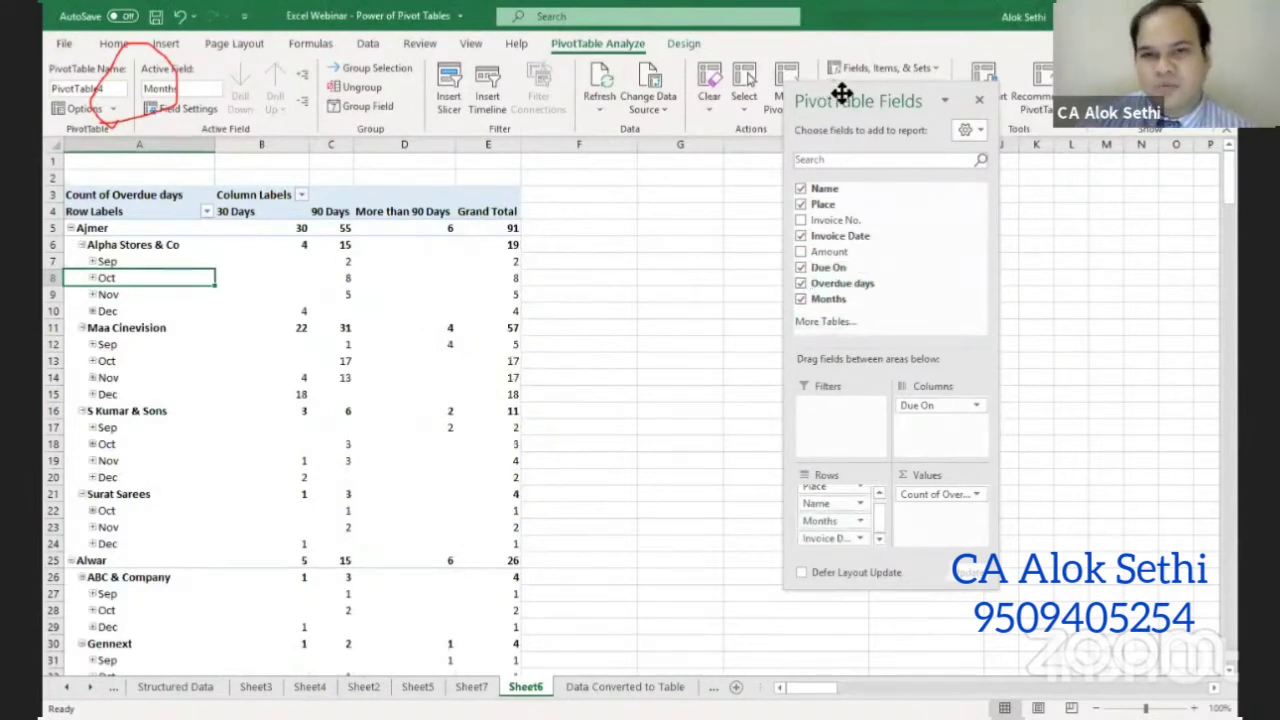
{"action": "left_click_drag", "start_coordinate": [830, 88], "coordinate": [835, 51]}
{"action": "left_click_drag", "start_coordinate": [846, 508], "coordinate": [849, 220]}
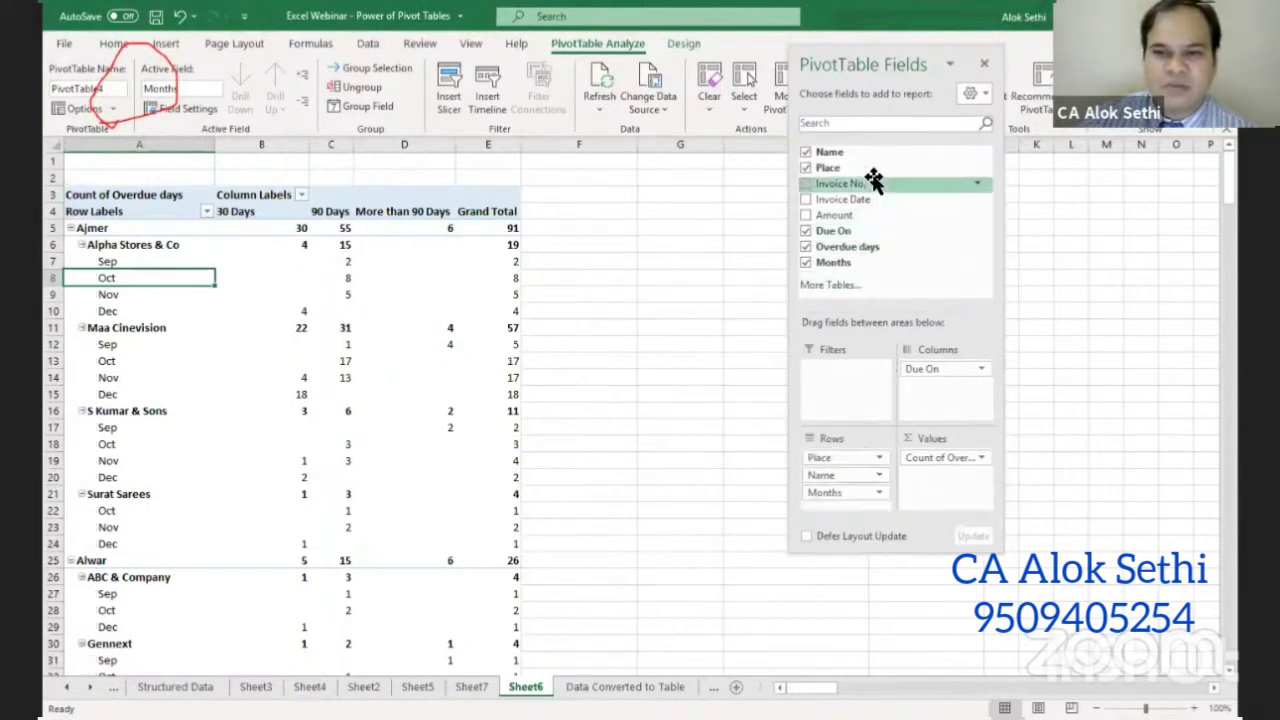
{"action": "left_click_drag", "start_coordinate": [846, 493], "coordinate": [857, 208]}
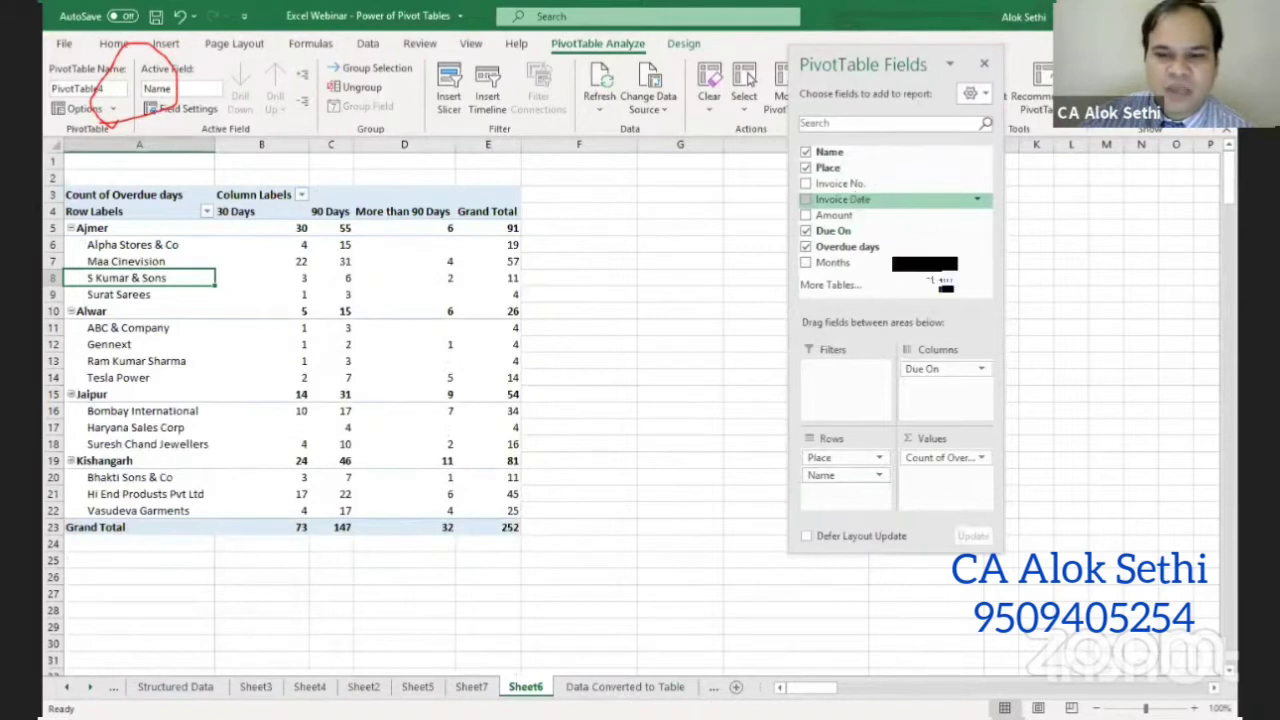
- Add Invoice Date to the pivot table's rows below Name, and summarize Overdue days by Sum
{"action": "left_click_drag", "start_coordinate": [850, 495], "coordinate": [852, 496]}
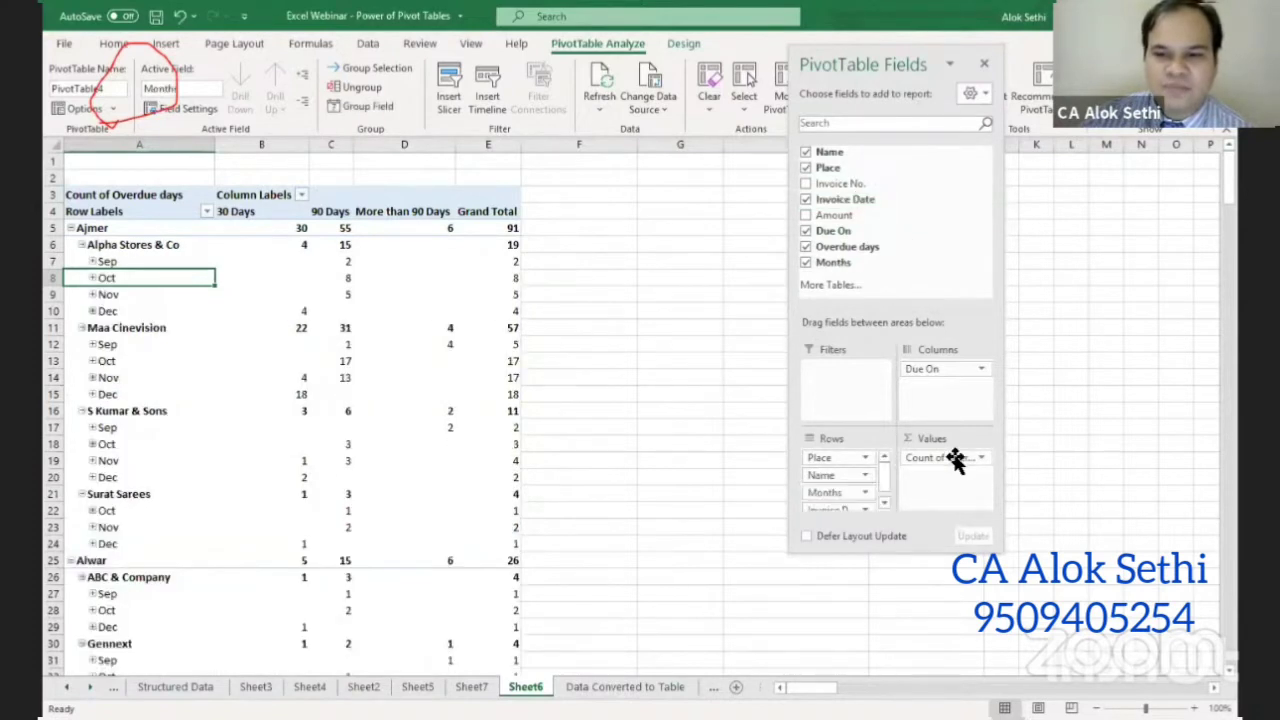
{"action": "left_click", "coordinate": [957, 458]}
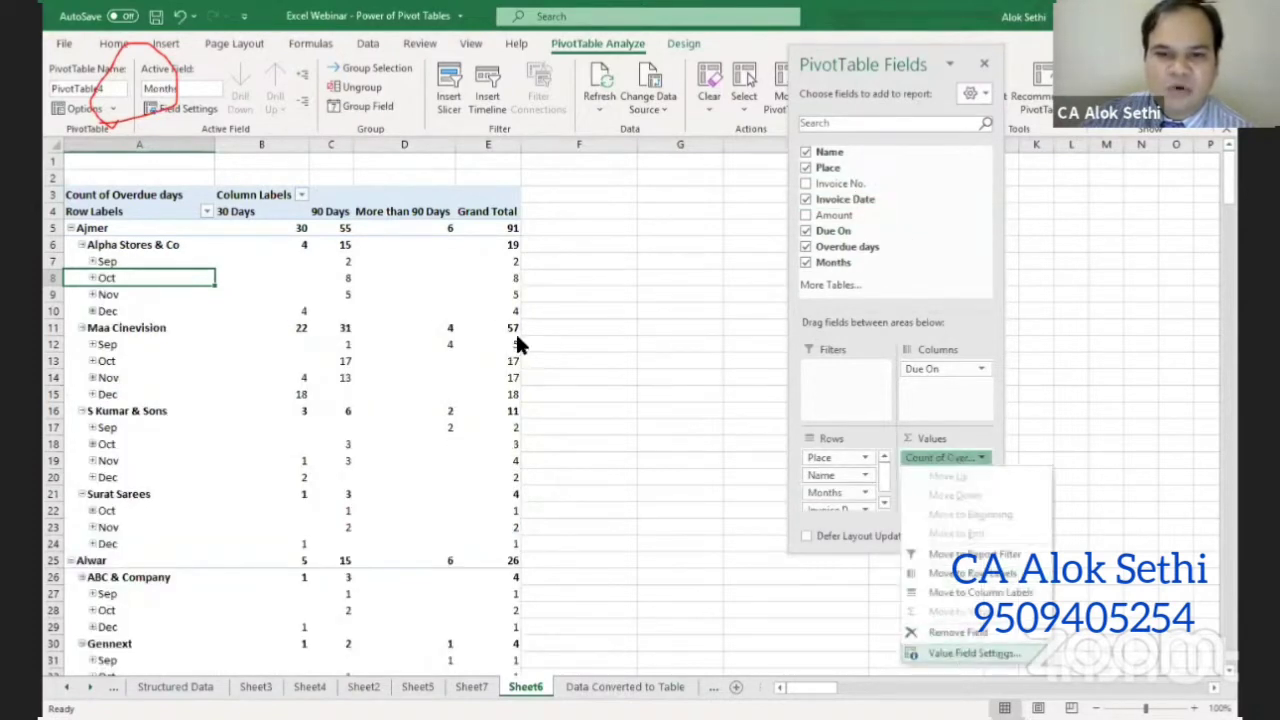
{"action": "left_click", "coordinate": [960, 652]}
{"action": "left_click", "coordinate": [567, 412]}
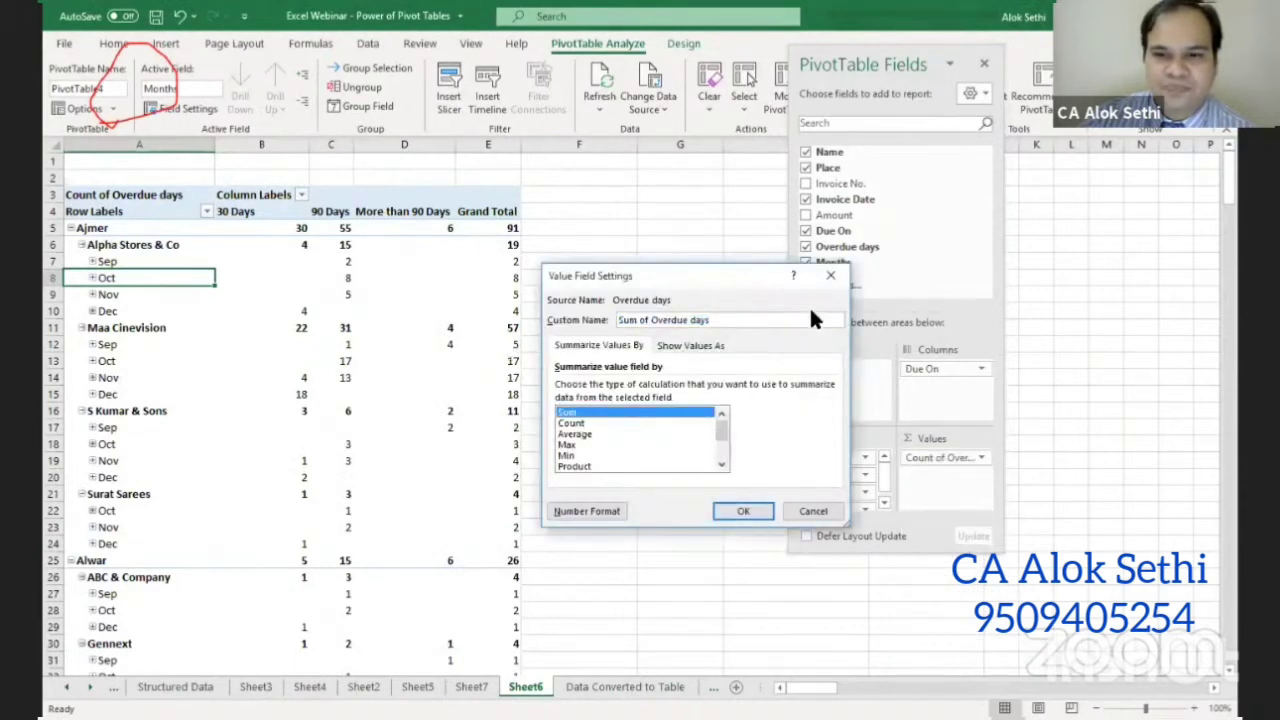
{"action": "left_click", "coordinate": [738, 511]}
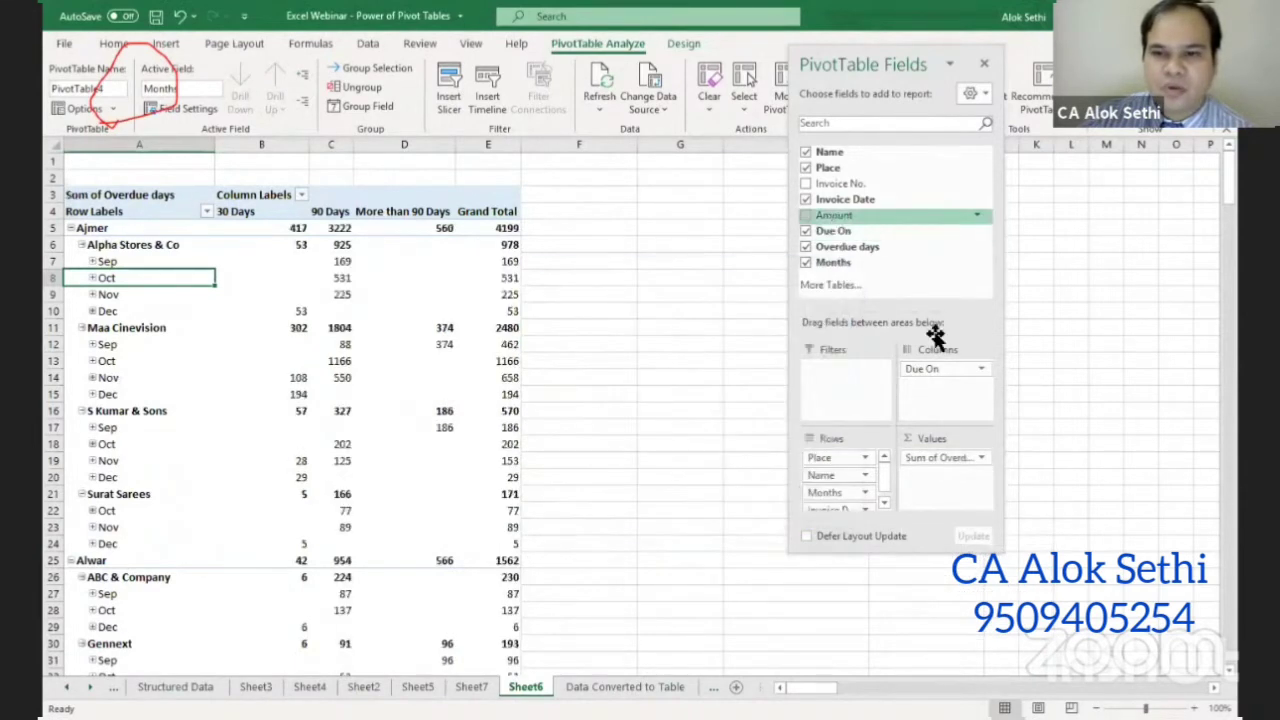
- Add Amount to the pivot table's values above Overdue days
{"action": "left_click_drag", "start_coordinate": [965, 462], "coordinate": [960, 457]}
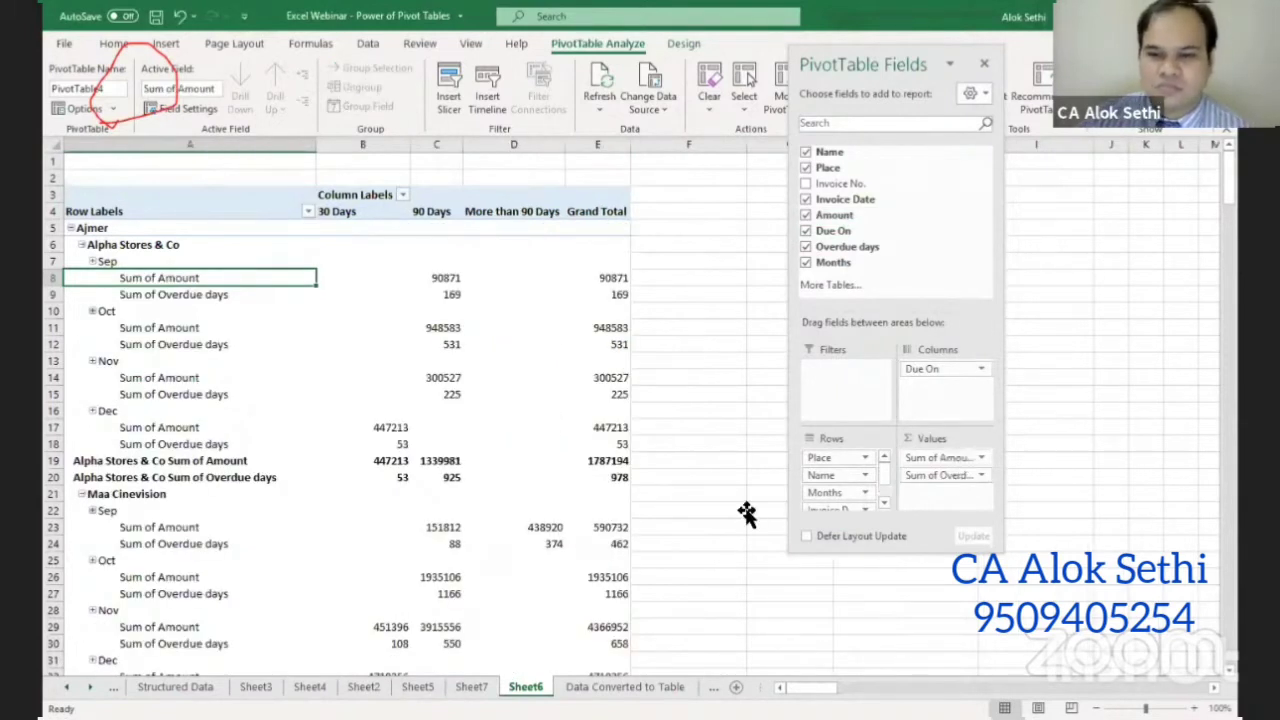
{"action": "left_click_drag", "start_coordinate": [845, 501], "coordinate": [934, 488]}
{"action": "key", "text": "Return"}
{"action": "left_click_drag", "start_coordinate": [834, 485], "coordinate": [833, 483]}
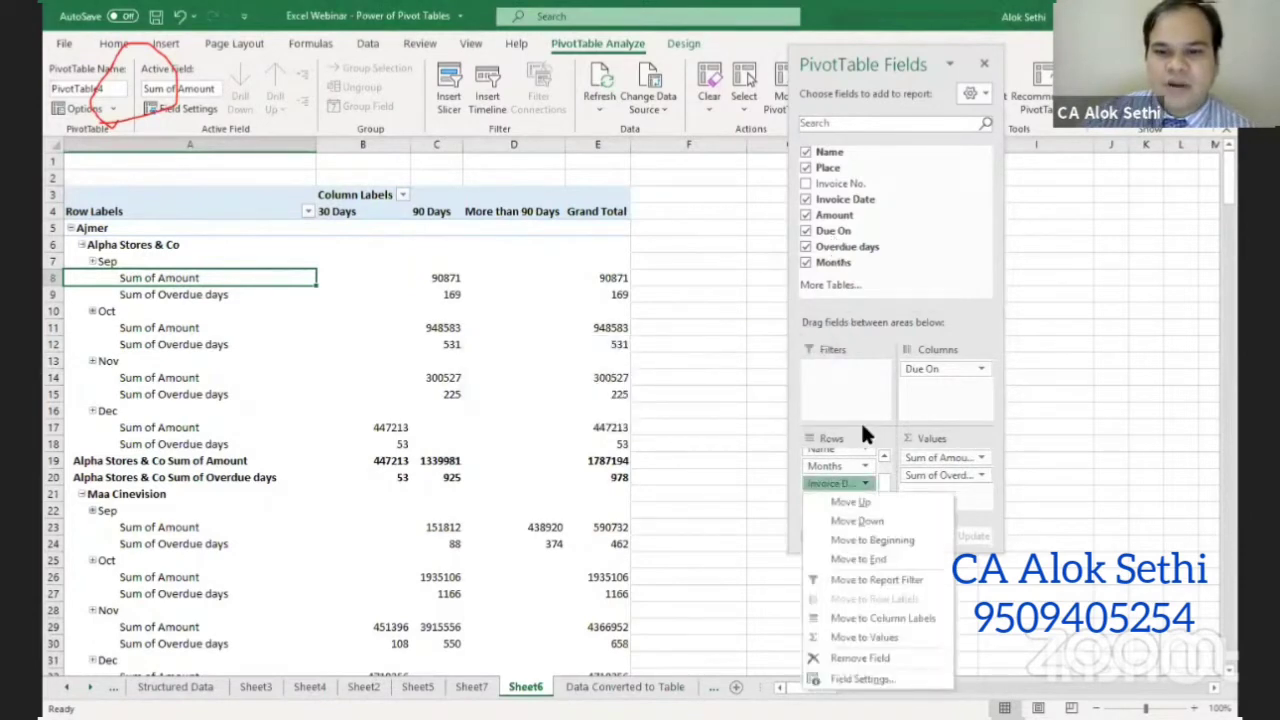
{"action": "left_click", "coordinate": [671, 501]}
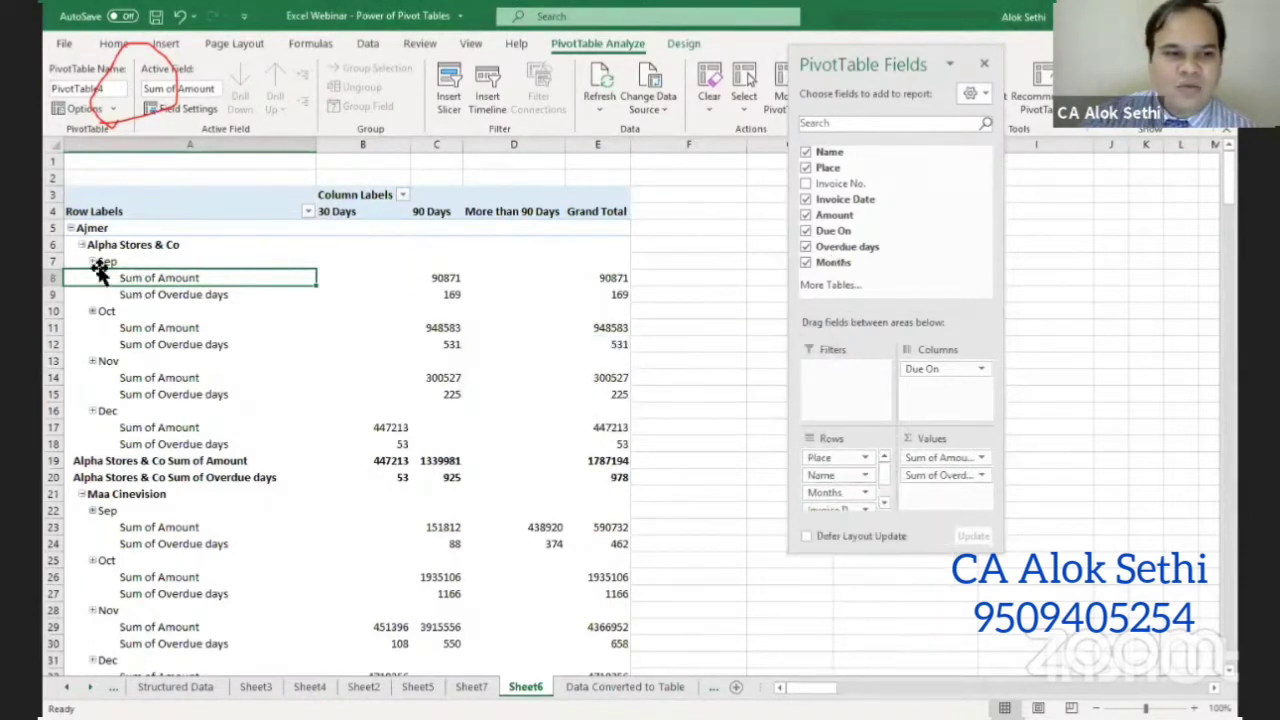
- Examine the September to December amounts and overdue days of Alpha Stores & Co under Ajmer
{"action": "left_click", "coordinate": [865, 497]}
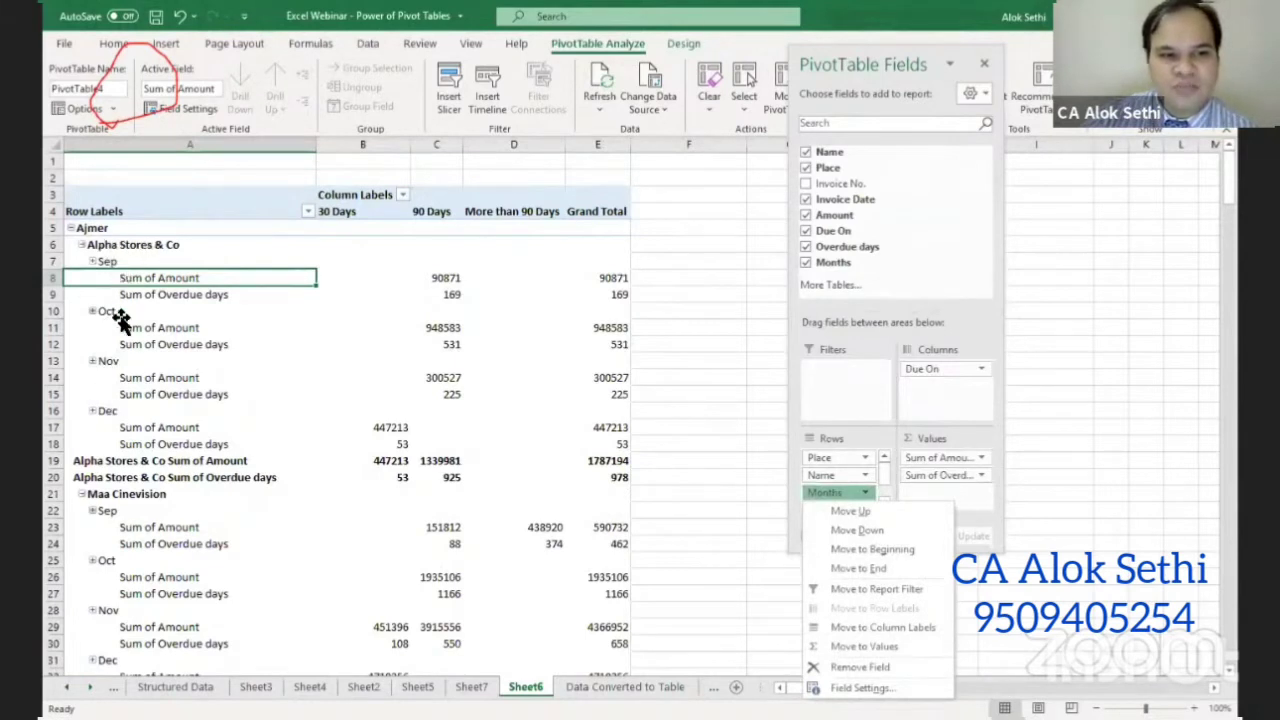
{"action": "left_click", "coordinate": [426, 280]}
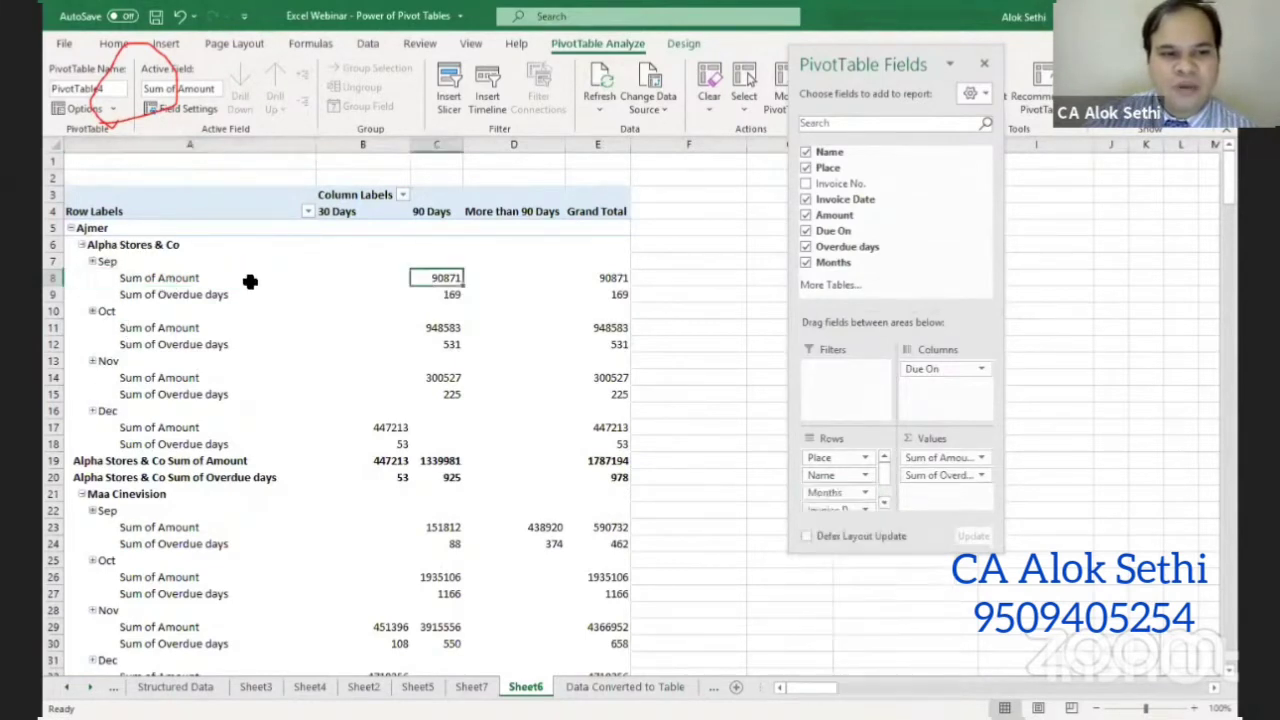
{"action": "left_click", "coordinate": [452, 293]}
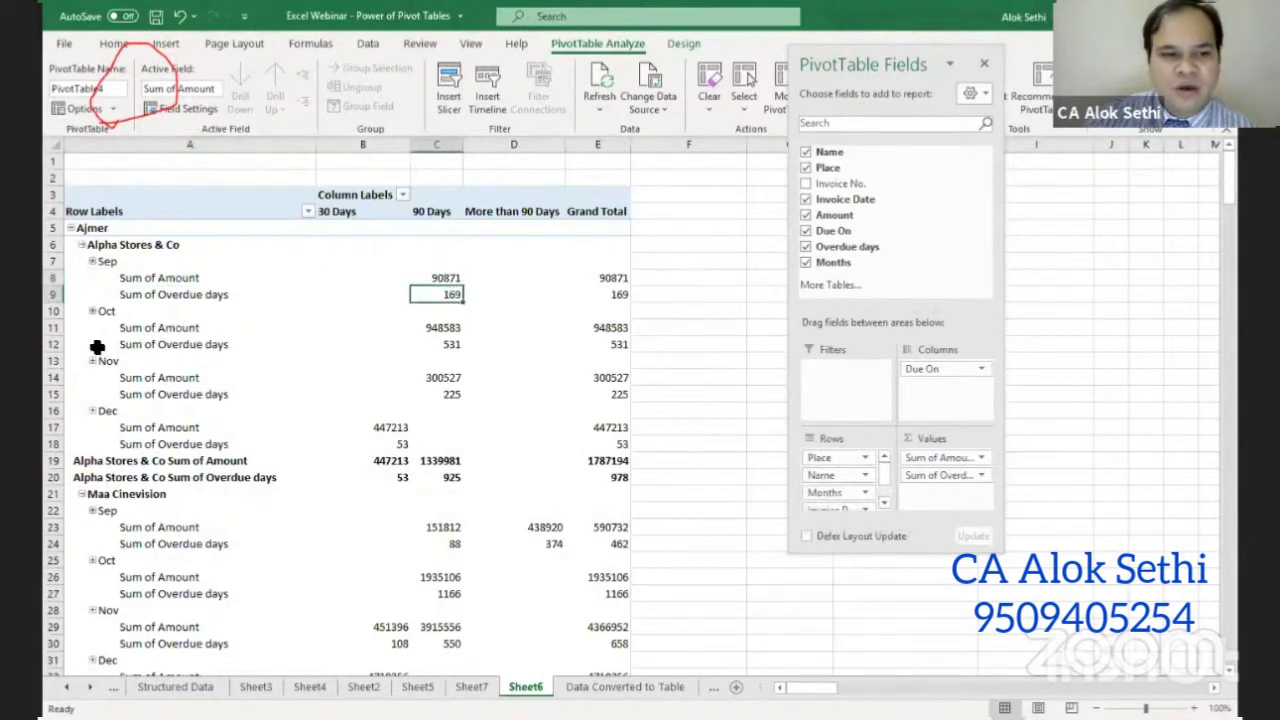
{"action": "left_click", "coordinate": [447, 330]}
{"action": "left_click", "coordinate": [446, 344]}
{"action": "left_click", "coordinate": [428, 377]}
{"action": "left_click", "coordinate": [282, 411]}
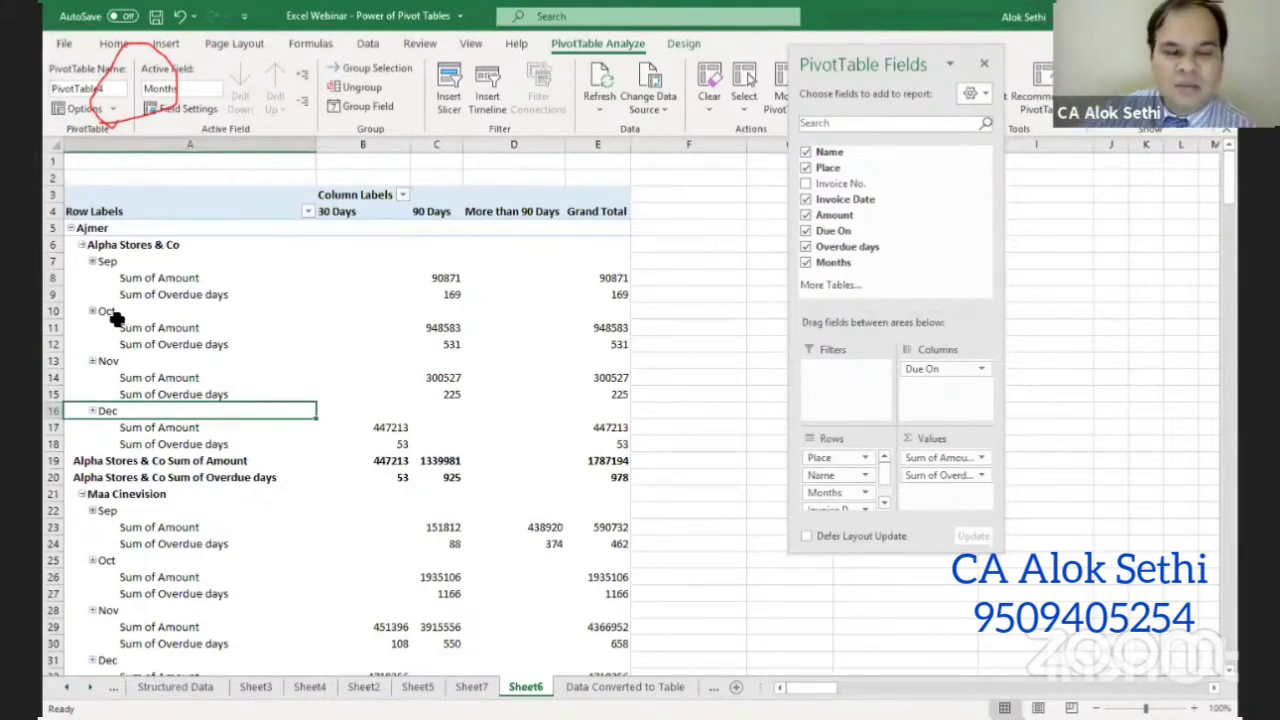
{"action": "scroll", "coordinate": [140, 464], "scroll_direction": "down", "scroll_amount": 3}
{"action": "scroll", "coordinate": [142, 466], "scroll_direction": "up", "scroll_amount": 3}
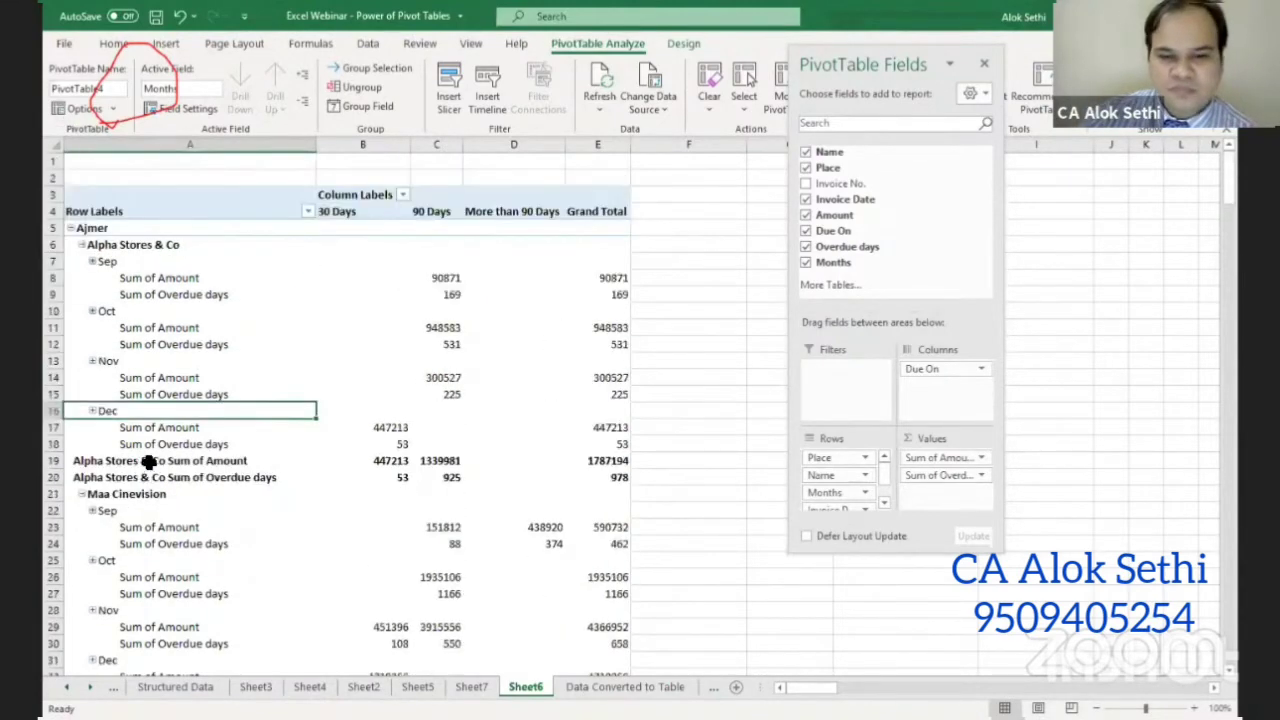
- Expand Sep under Alpha Stores & Co to view its invoice dates, and collapse it again
{"action": "left_click", "coordinate": [107, 262]}
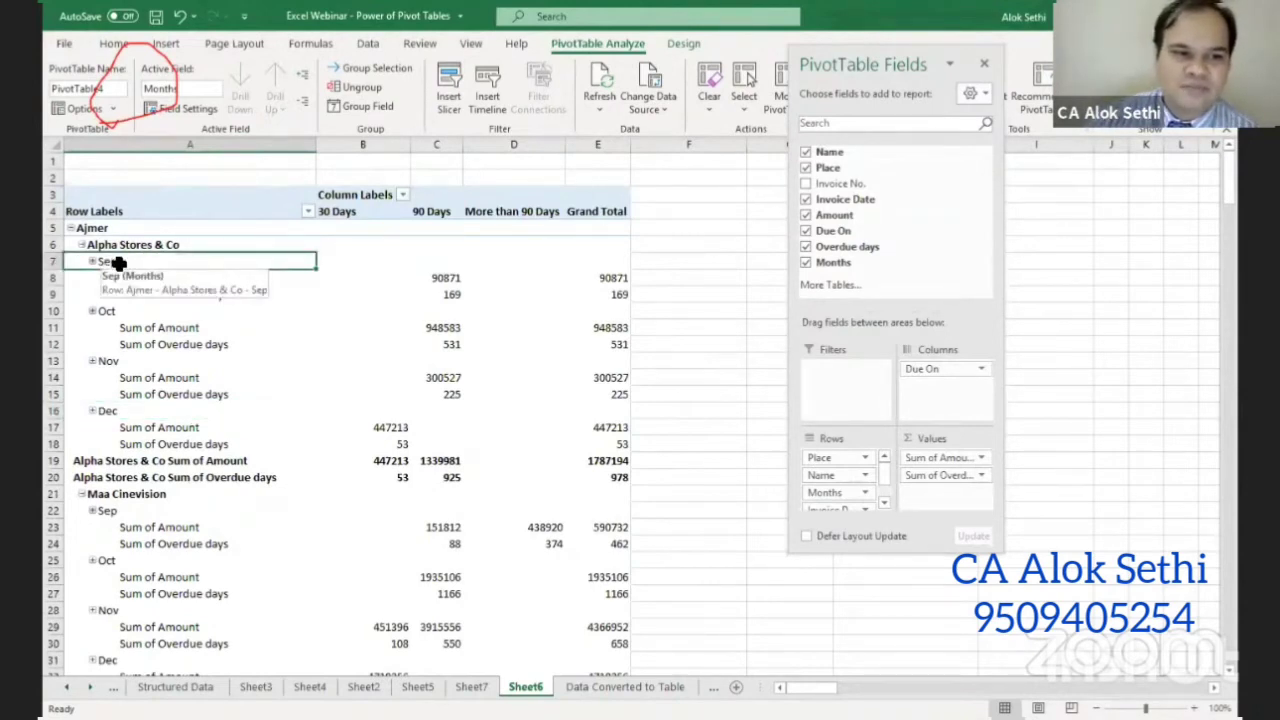
{"action": "left_click", "coordinate": [92, 262]}
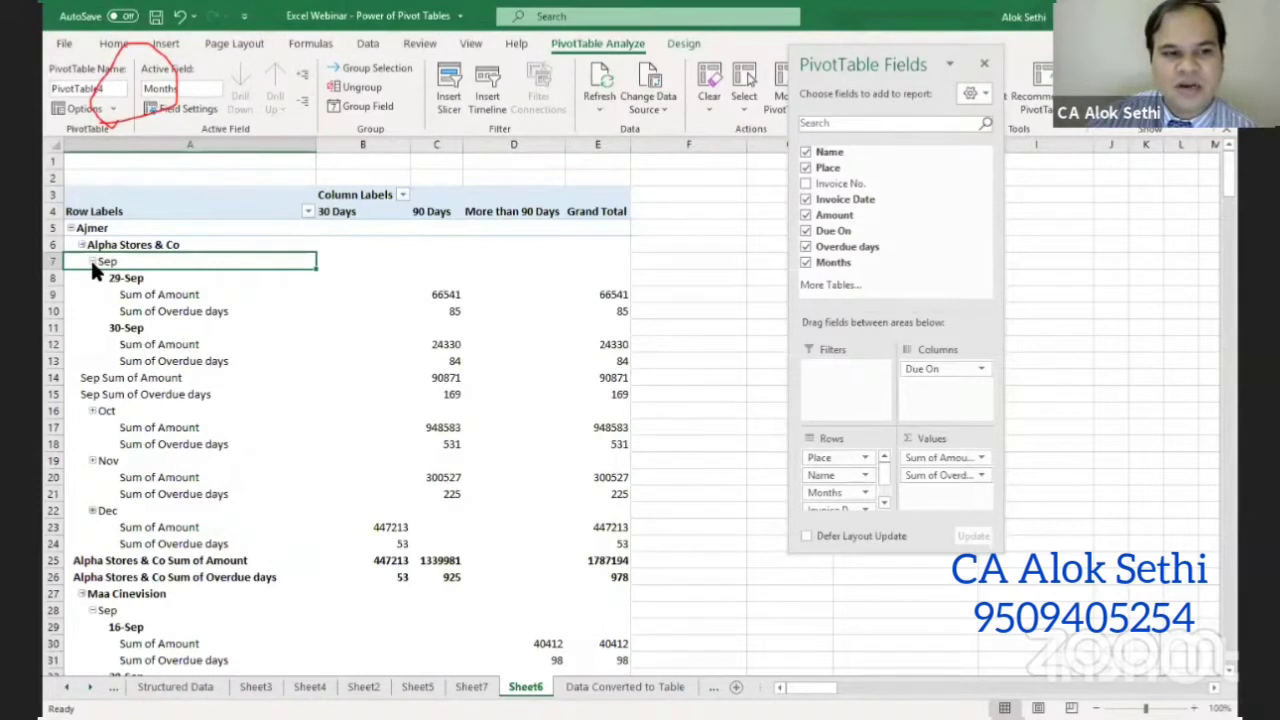
{"action": "left_click", "coordinate": [91, 261]}
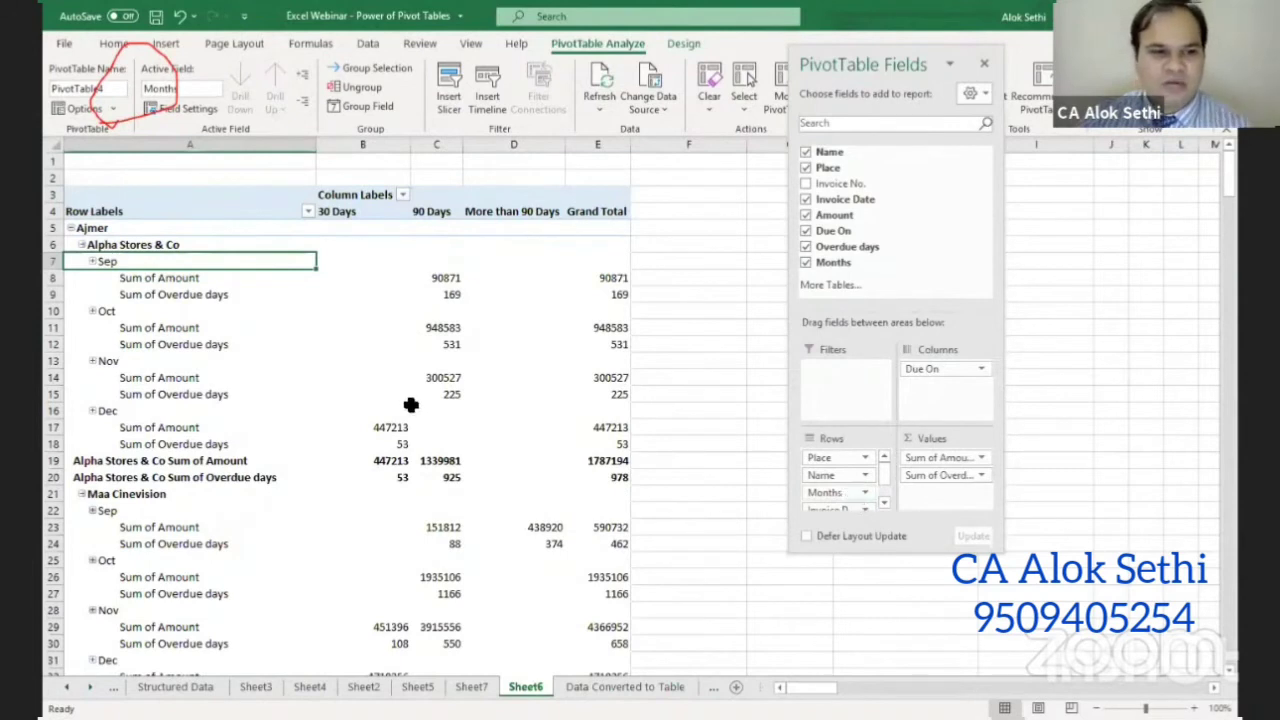
- Try Months as a report filter and below Invoice Date in the rows, and remove it from the pivot table
{"action": "left_click", "coordinate": [238, 331]}
{"action": "mouse_move", "coordinate": [857, 495]}
{"action": "left_mouse_down"}
{"action": "mouse_move", "coordinate": [847, 363]}
{"action": "mouse_move", "coordinate": [876, 464]}
{"action": "mouse_move", "coordinate": [861, 478]}
{"action": "left_mouse_up"}
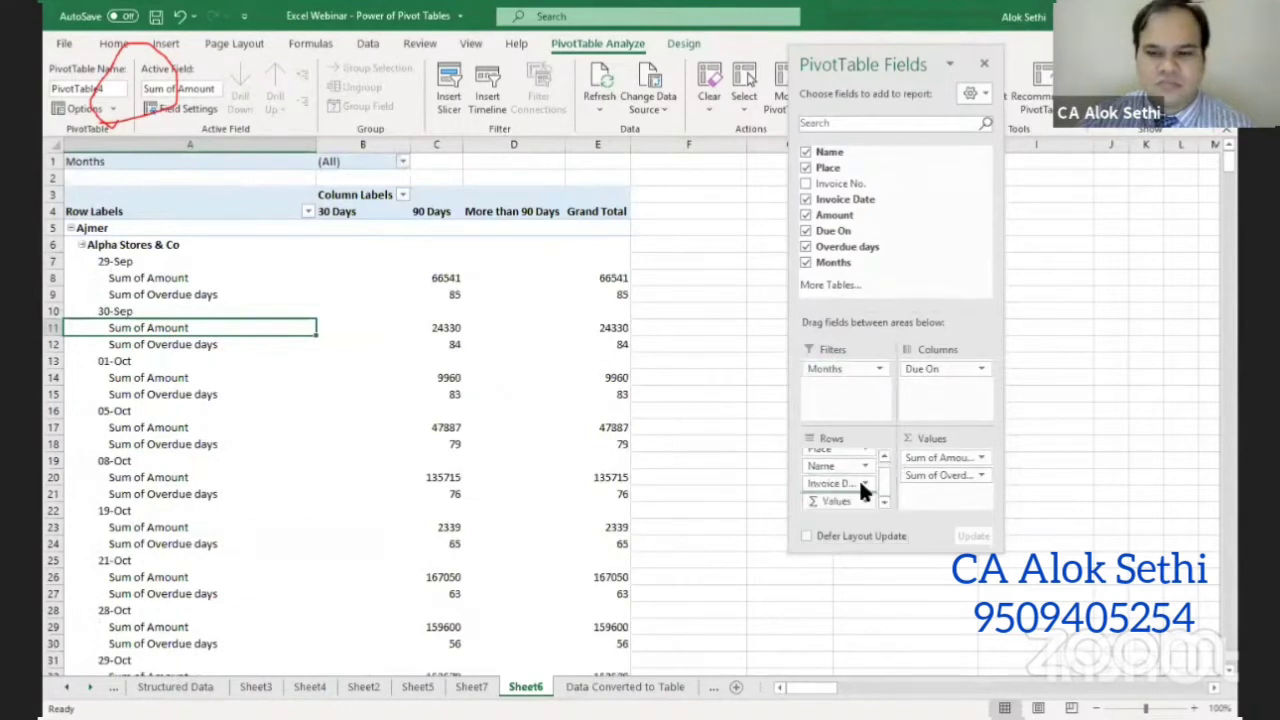
{"action": "left_click", "coordinate": [866, 500]}
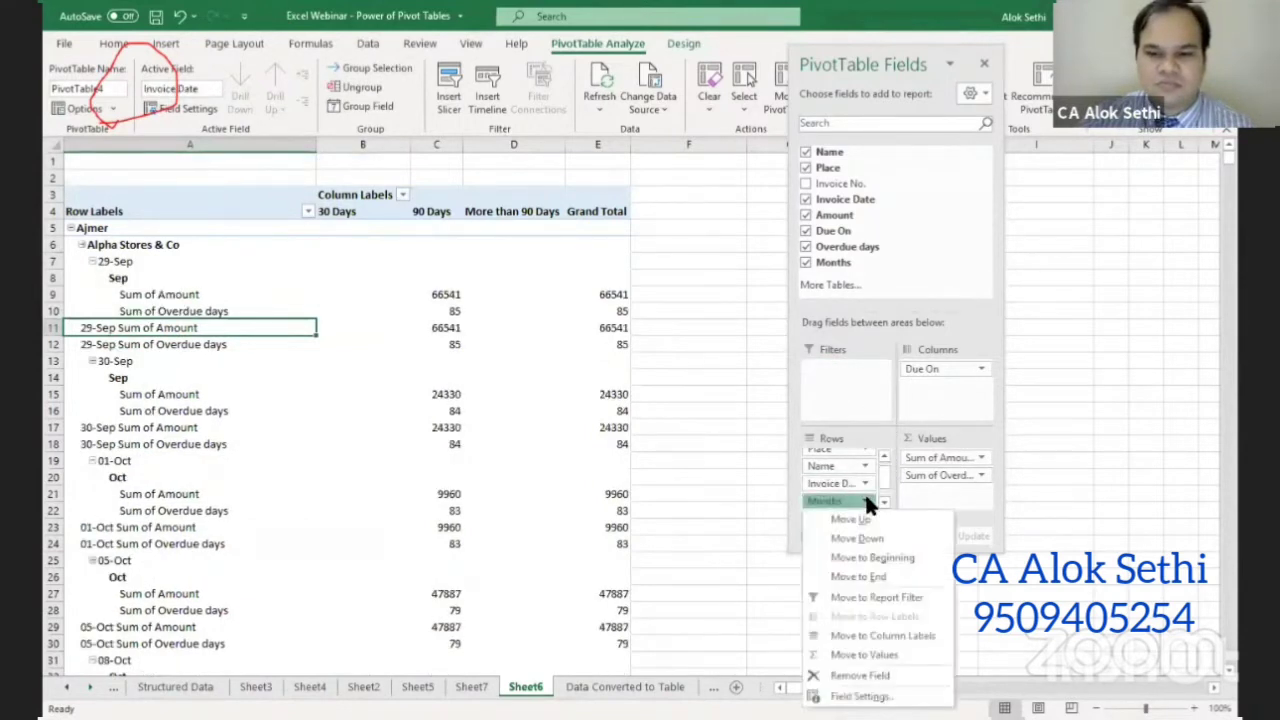
{"action": "left_click", "coordinate": [866, 676]}
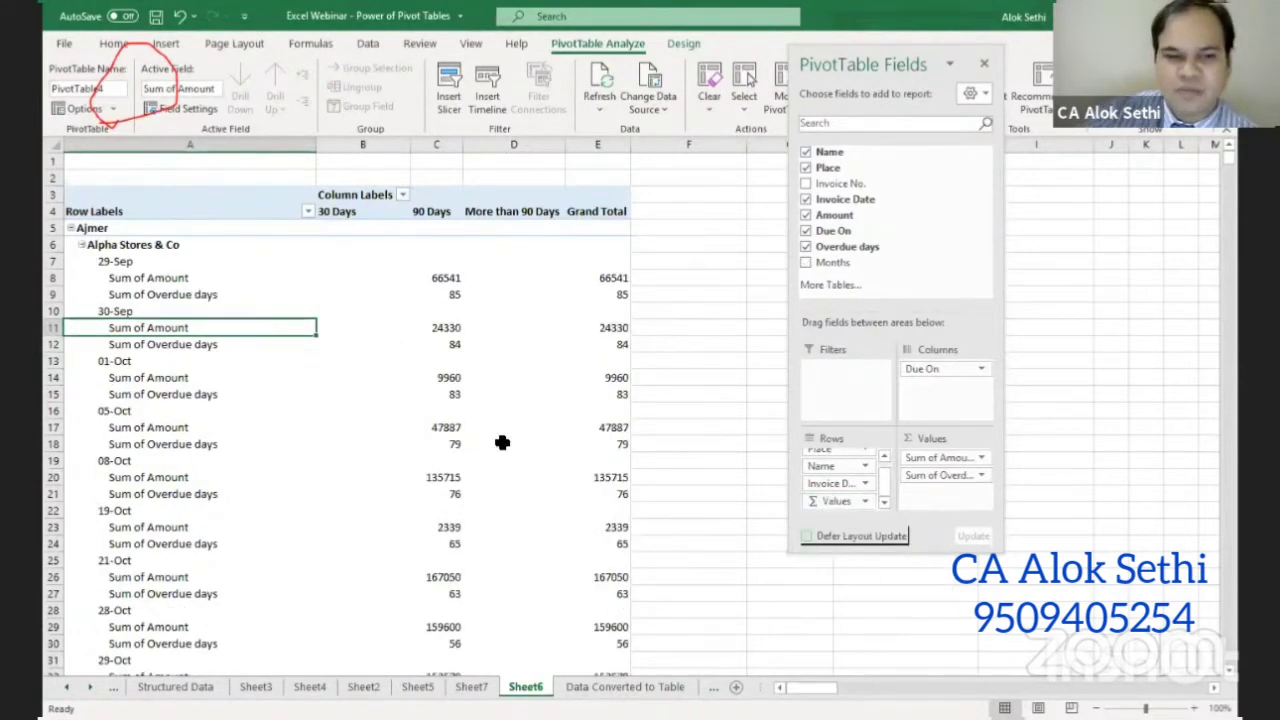
{"action": "scroll", "coordinate": [140, 305], "scroll_direction": "down", "scroll_amount": 1}
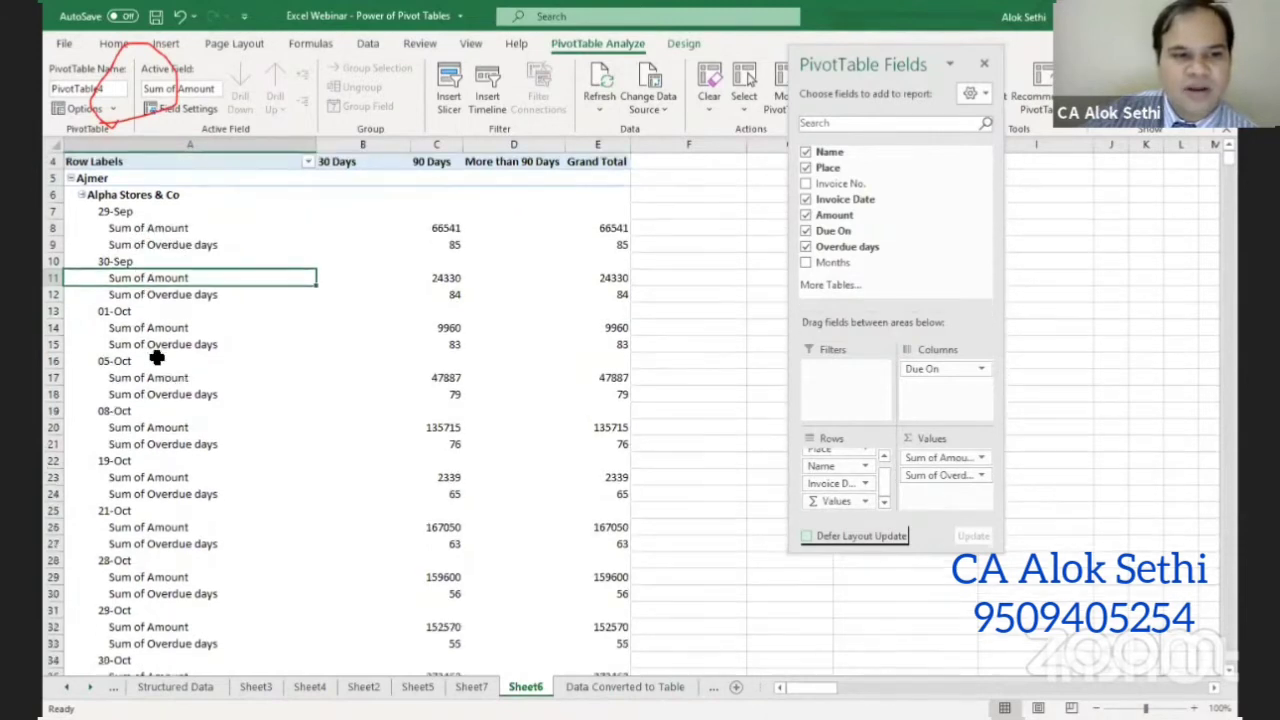
{"action": "scroll", "coordinate": [150, 370], "scroll_direction": "up", "scroll_amount": 1}
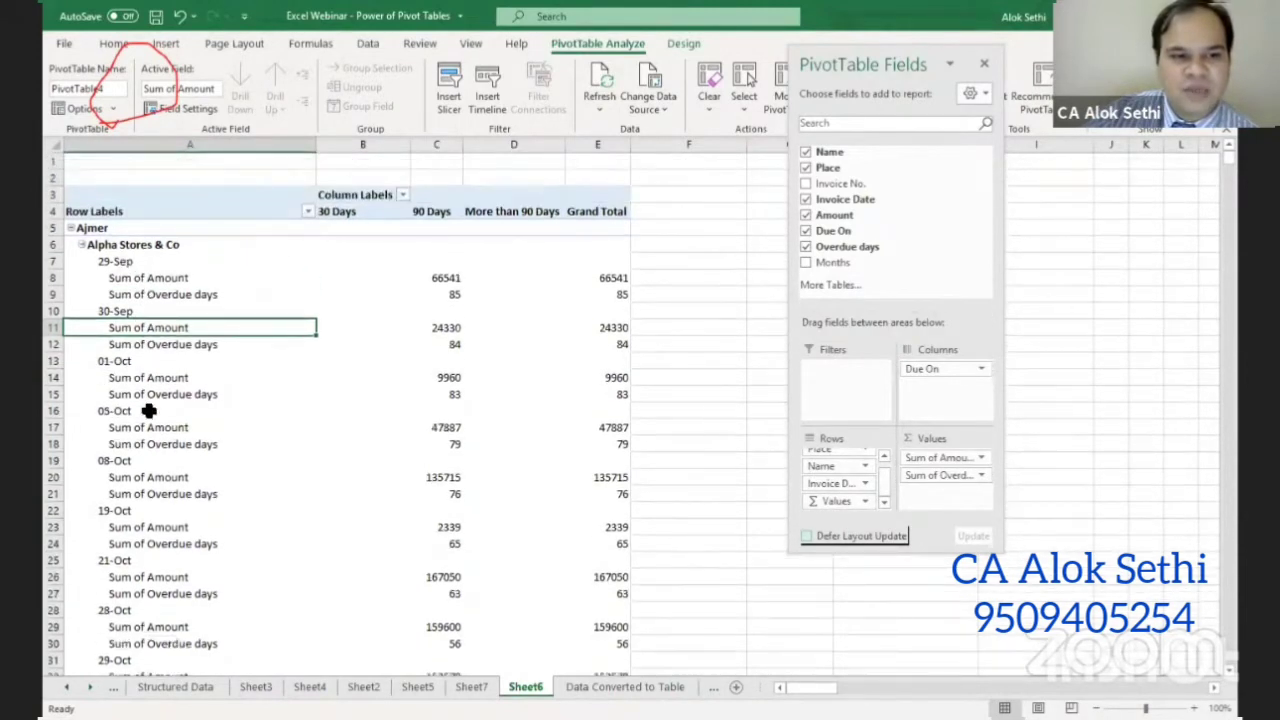
{"action": "left_click", "coordinate": [846, 499]}
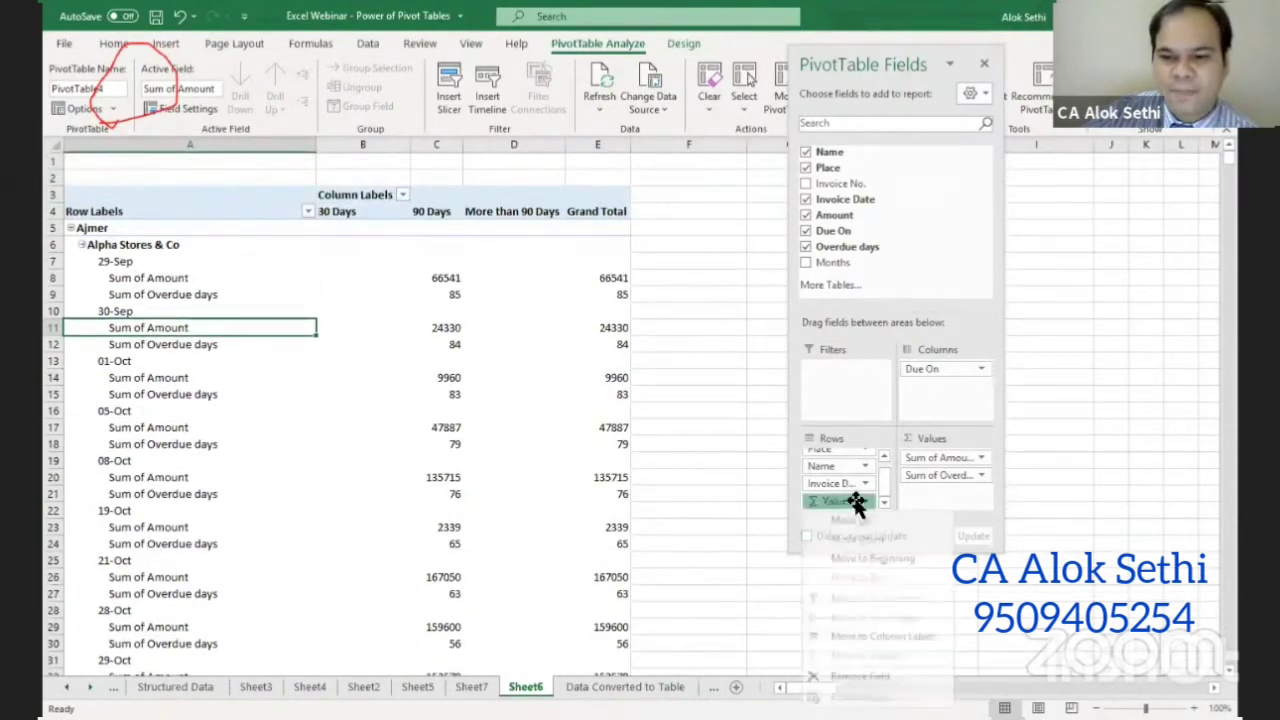
{"action": "left_click", "coordinate": [830, 466]}
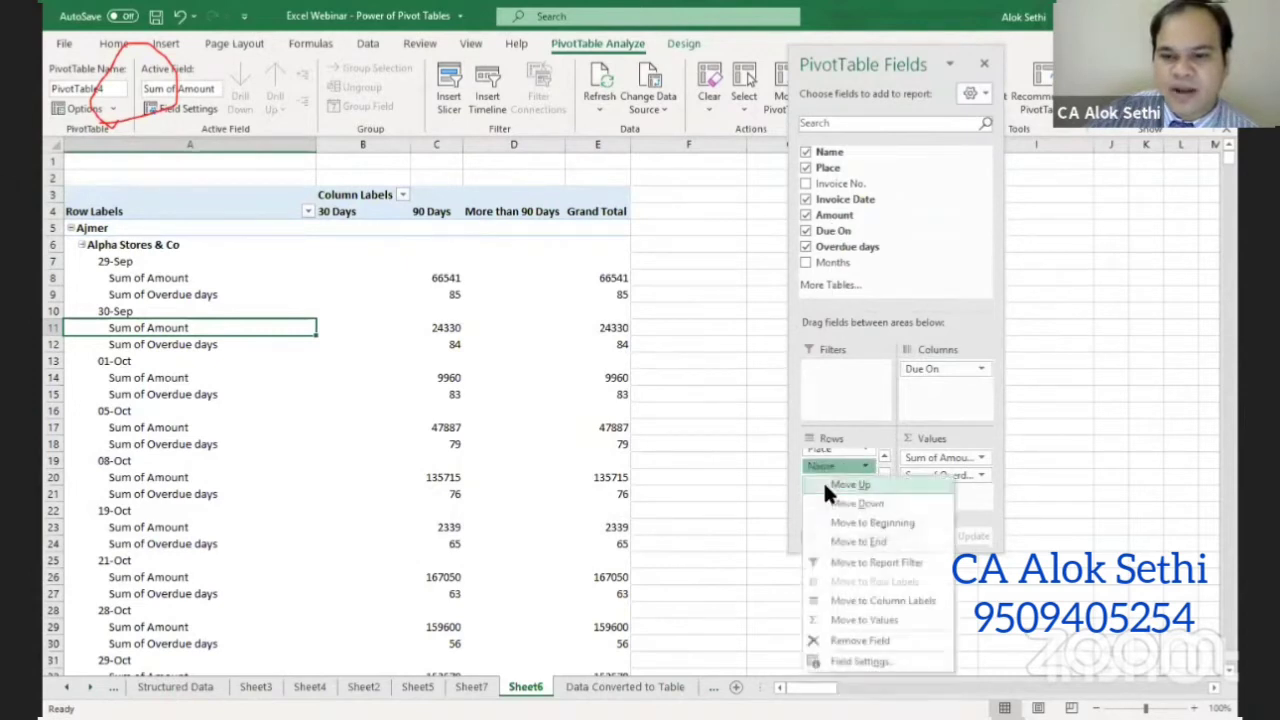
{"action": "left_click", "coordinate": [841, 369]}
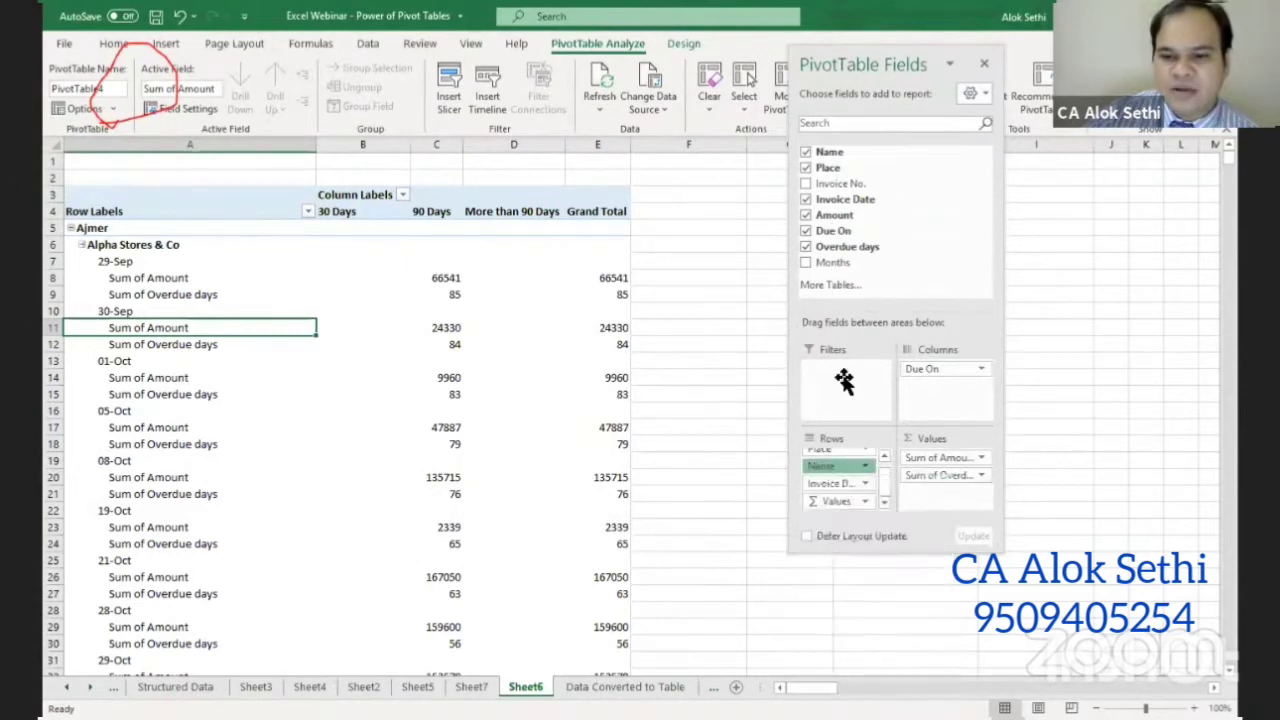
- Open the Pivot-Structured Data sheet, passing through the converted table and Structured Data sheets
{"action": "left_click", "coordinate": [932, 476]}
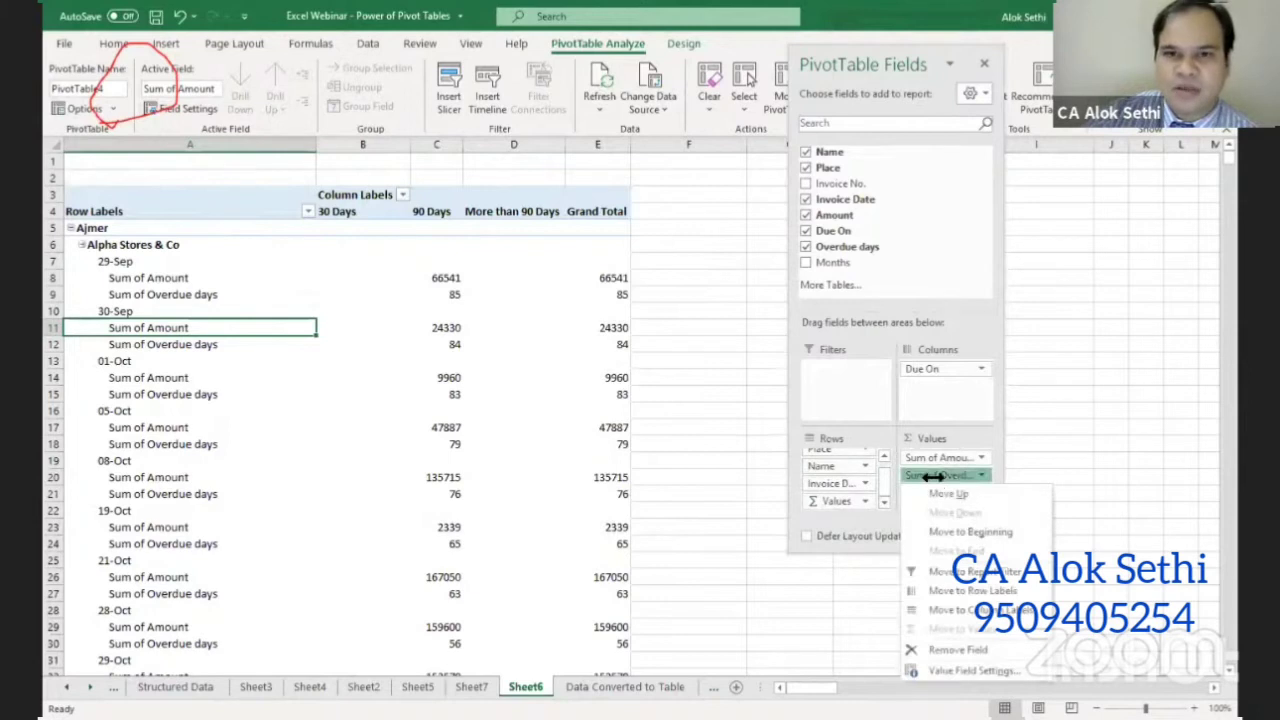
{"action": "left_click", "coordinate": [676, 132]}
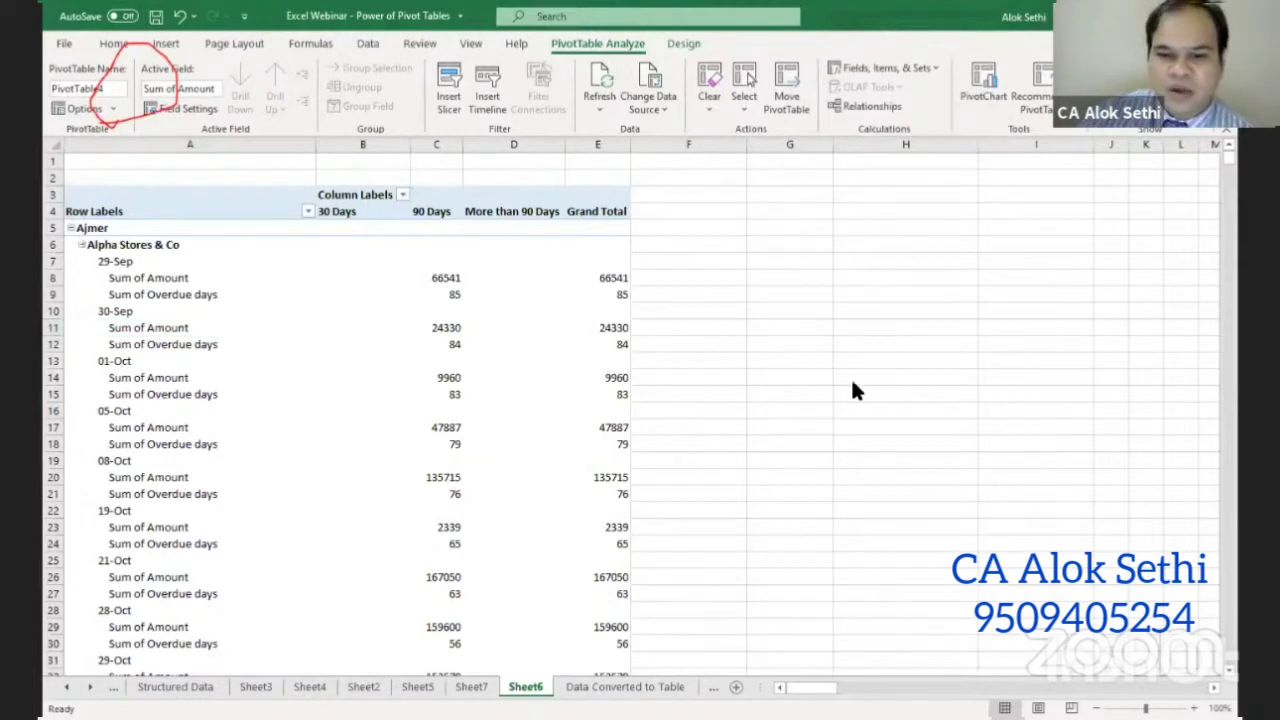
{"action": "left_click", "coordinate": [592, 690]}
{"action": "left_click", "coordinate": [645, 692]}
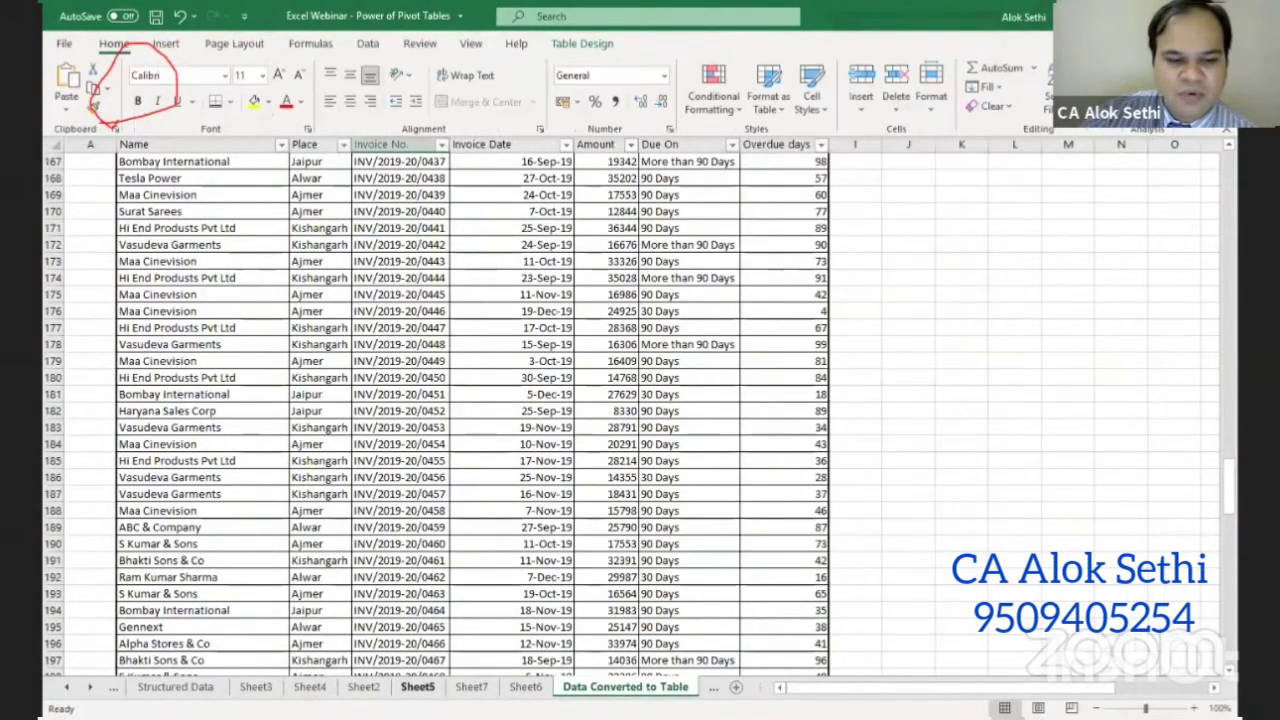
{"action": "left_click", "coordinate": [175, 687]}
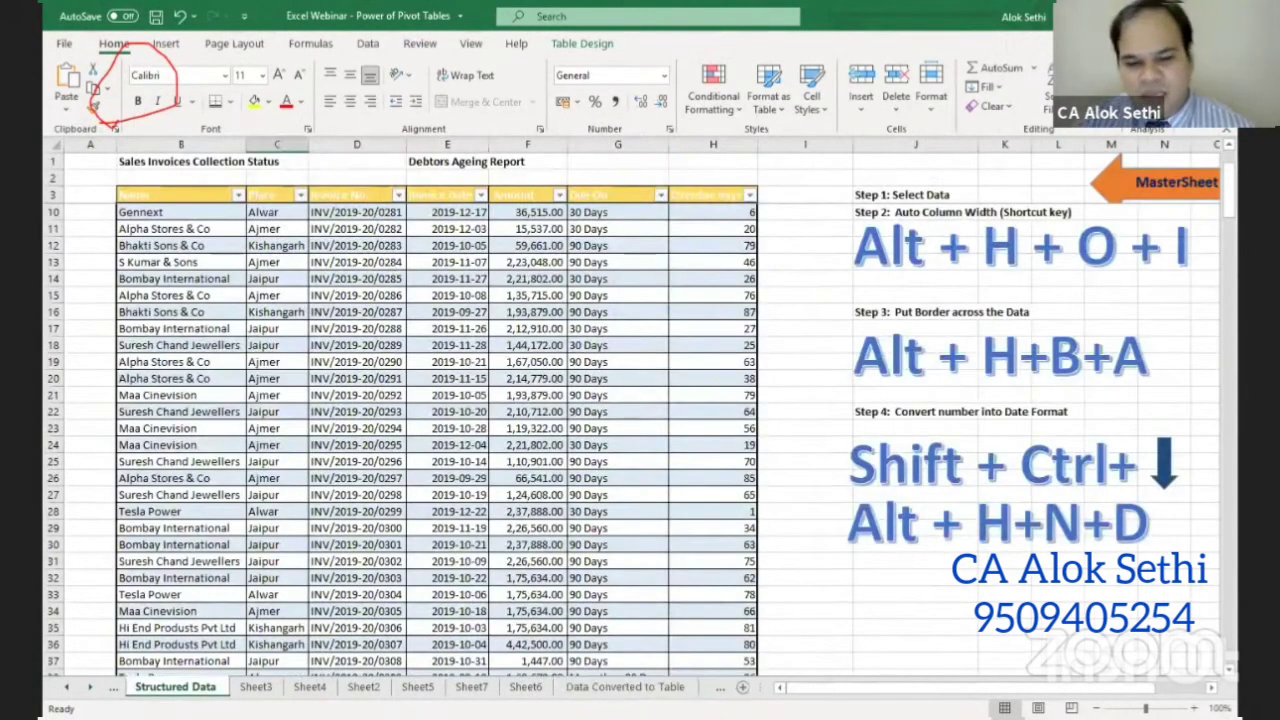
{"action": "left_click", "coordinate": [643, 688]}
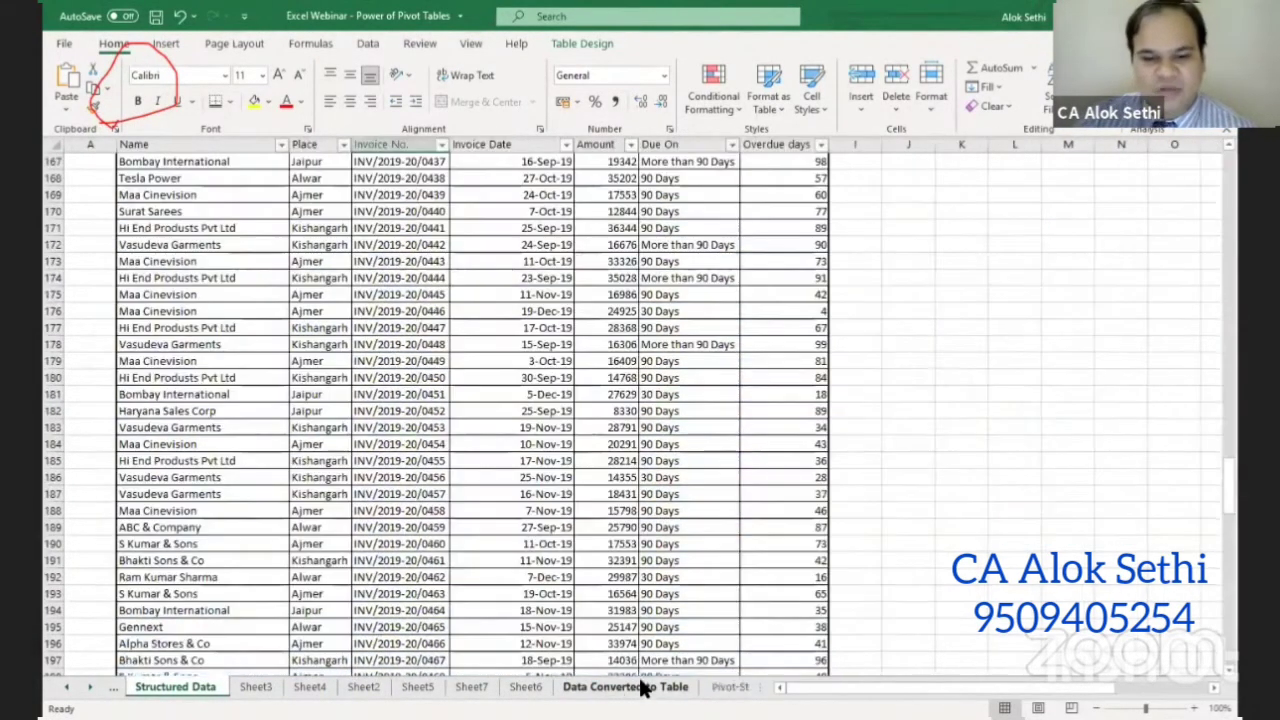
{"action": "left_click", "coordinate": [89, 687]}
{"action": "left_click", "coordinate": [89, 687]}
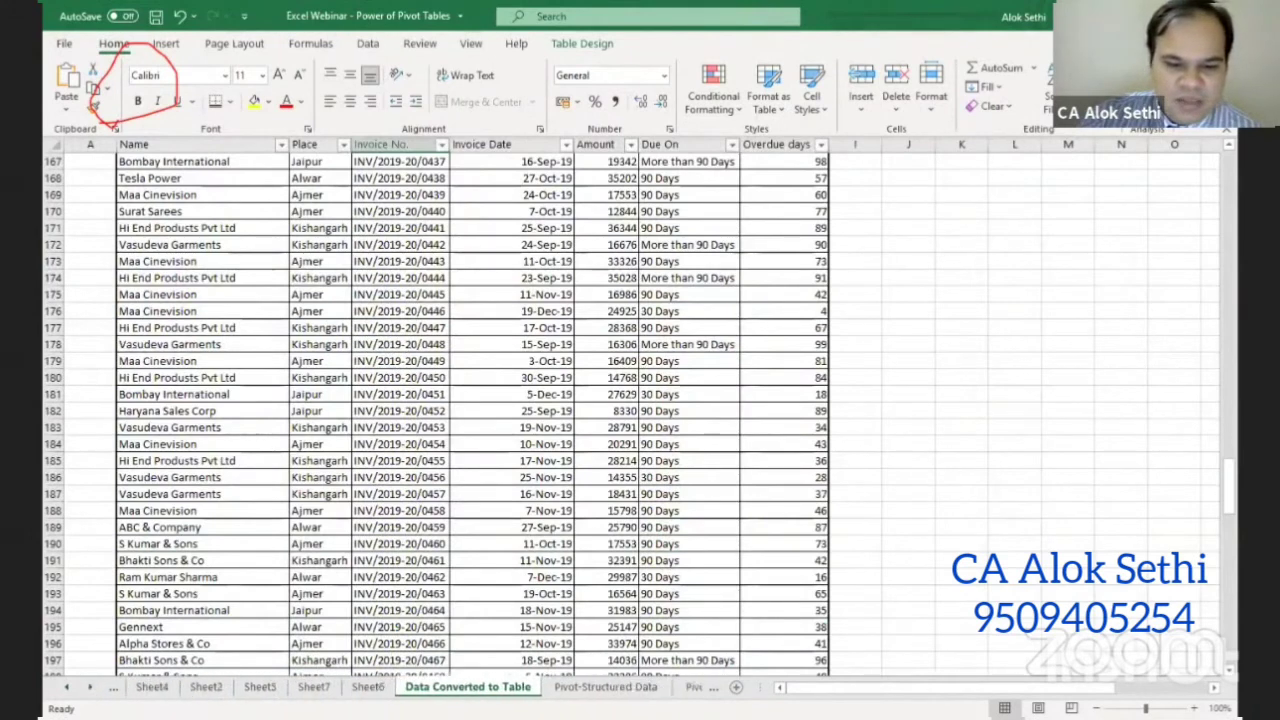
{"action": "left_click", "coordinate": [605, 687]}
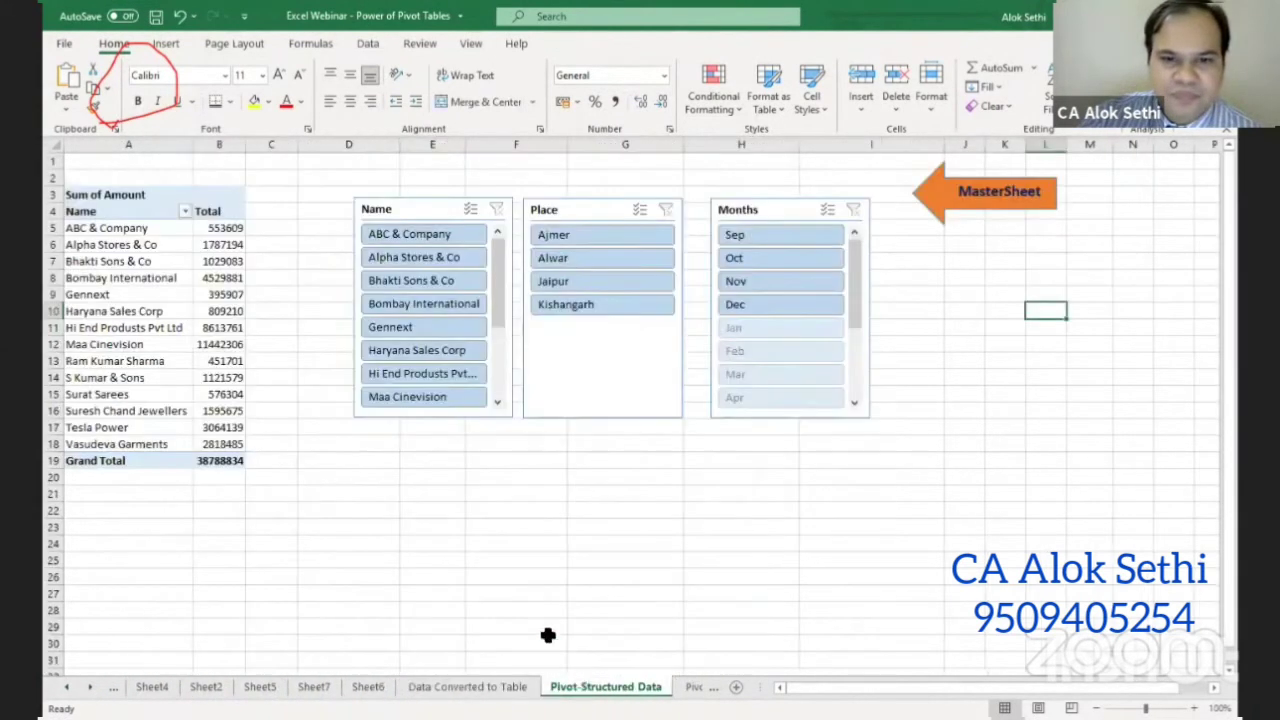
- Add Invoice Date, grouped by Months, below Name in the rows of the pivot table
{"action": "left_click", "coordinate": [172, 325]}
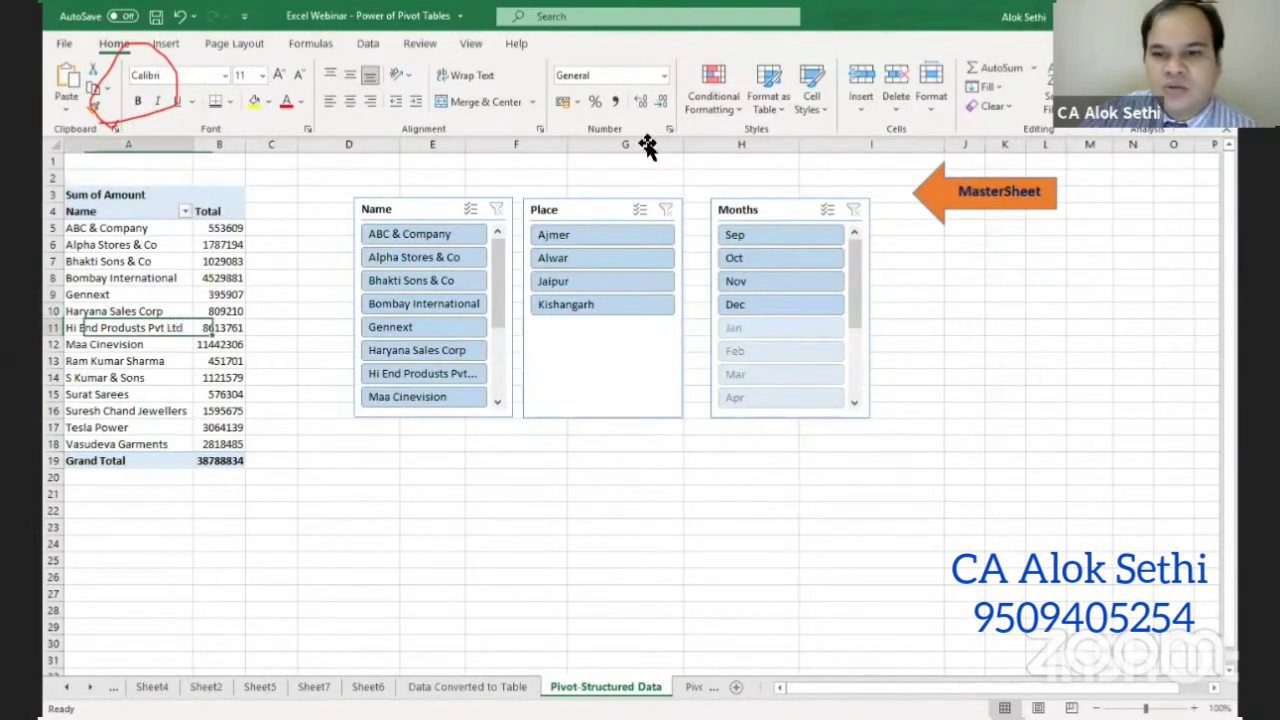
{"action": "left_click_drag", "start_coordinate": [838, 255], "coordinate": [850, 476]}
{"action": "double_click", "coordinate": [846, 60]}
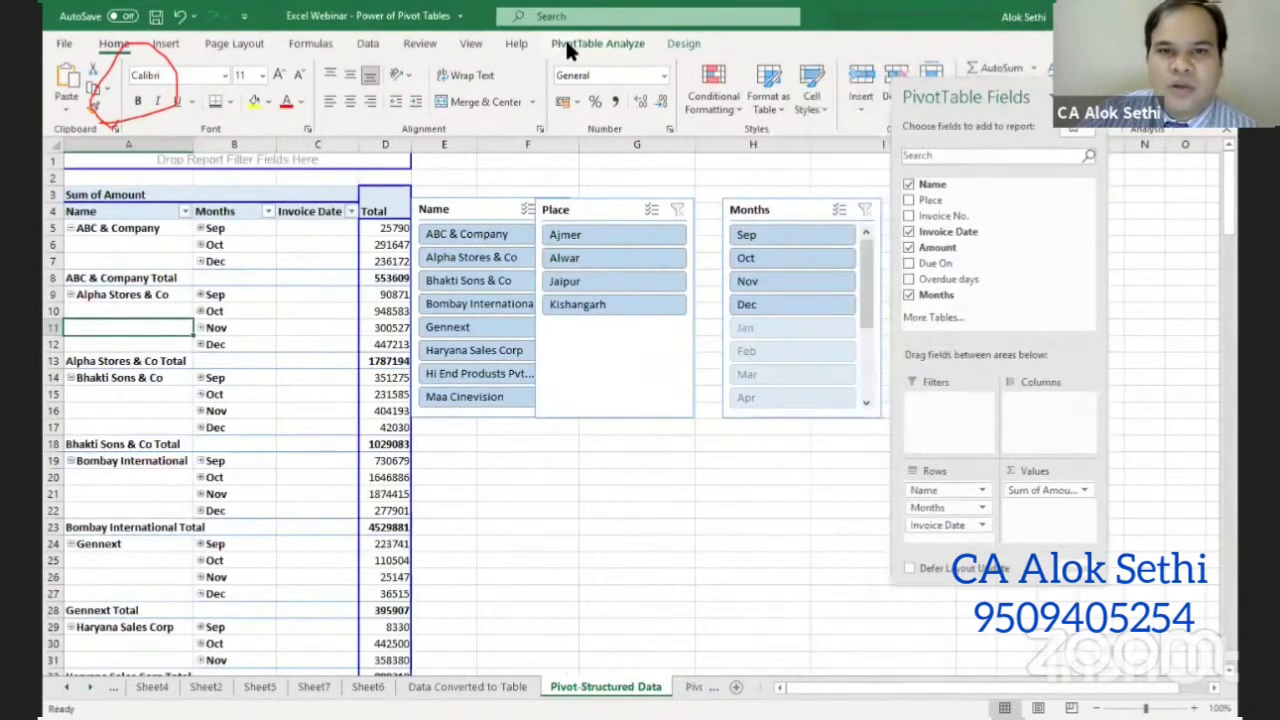
- Insert an Invoice Date timeline, place it below the slicers and widen it to 11.85 cm
{"action": "left_click", "coordinate": [565, 38]}
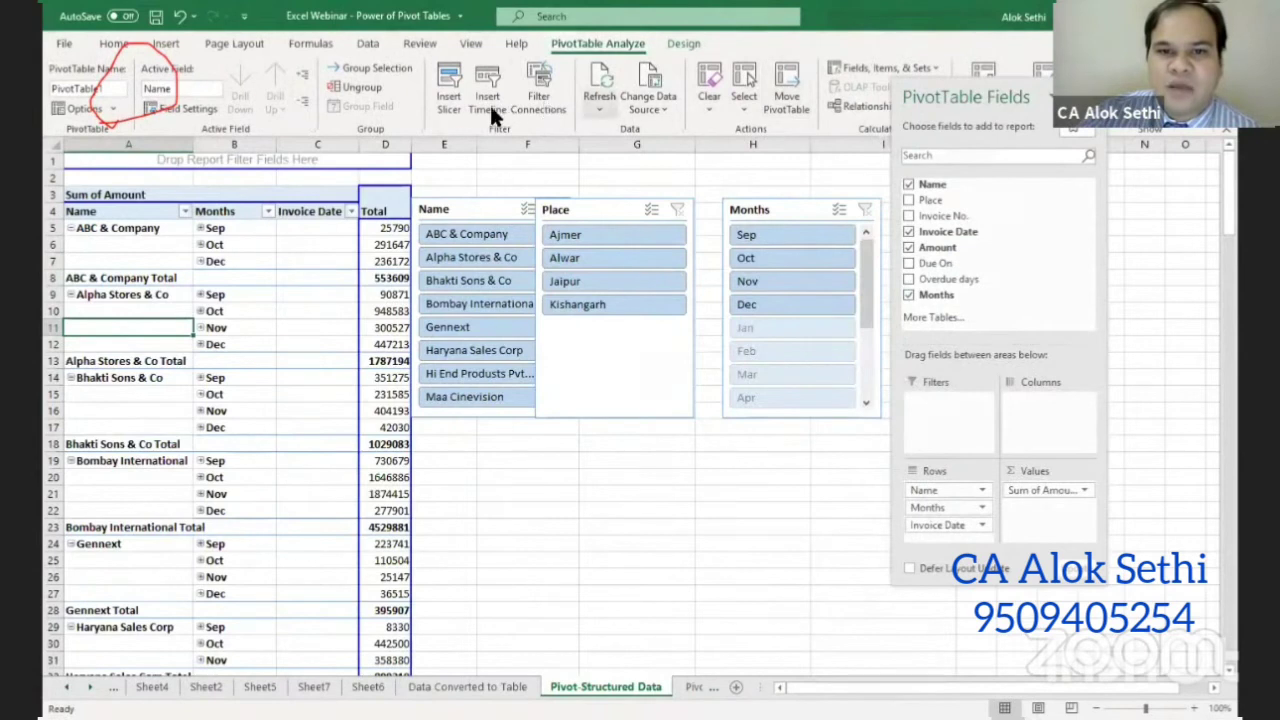
{"action": "left_click", "coordinate": [489, 103]}
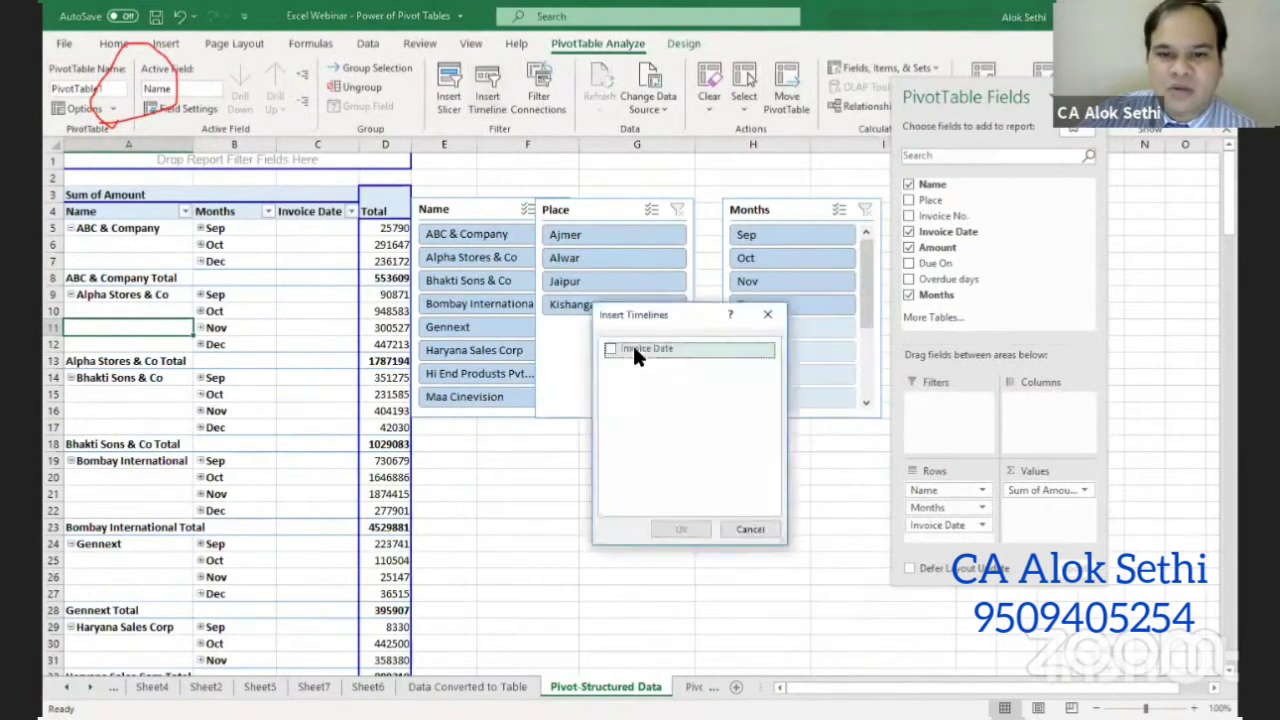
{"action": "left_click", "coordinate": [617, 349]}
{"action": "left_click", "coordinate": [679, 528]}
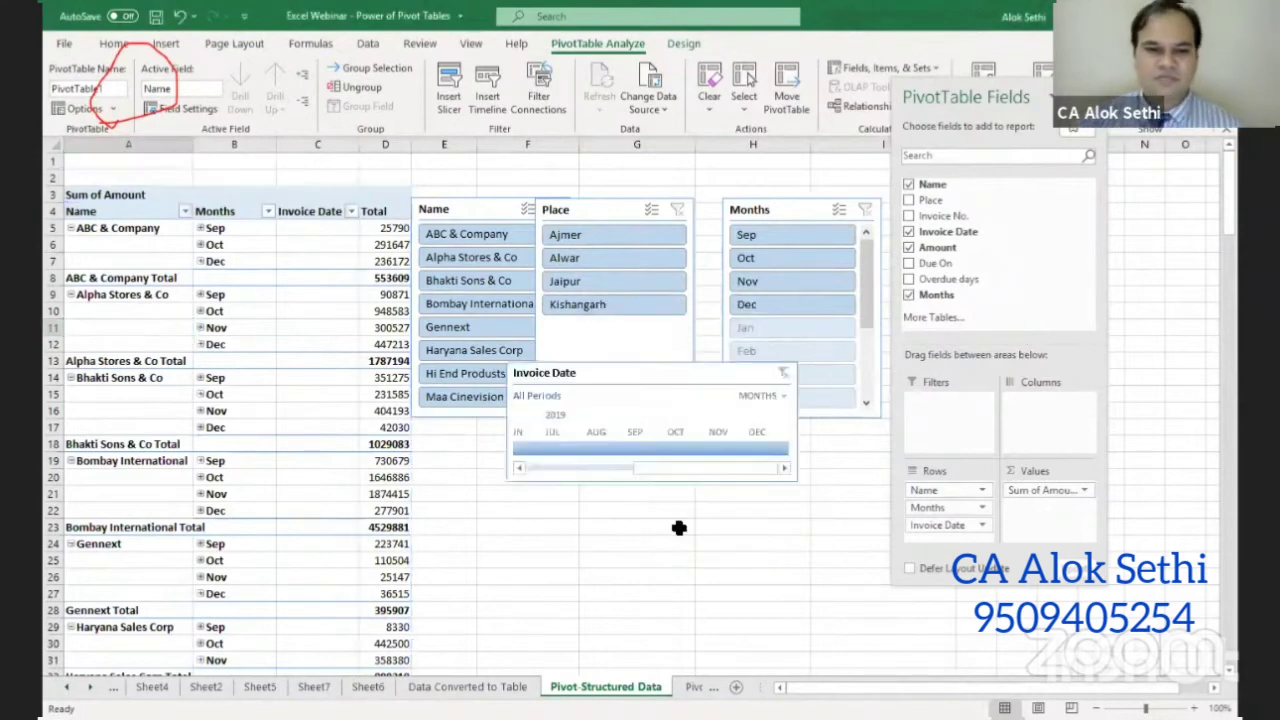
{"action": "left_click_drag", "start_coordinate": [653, 385], "coordinate": [656, 638]}
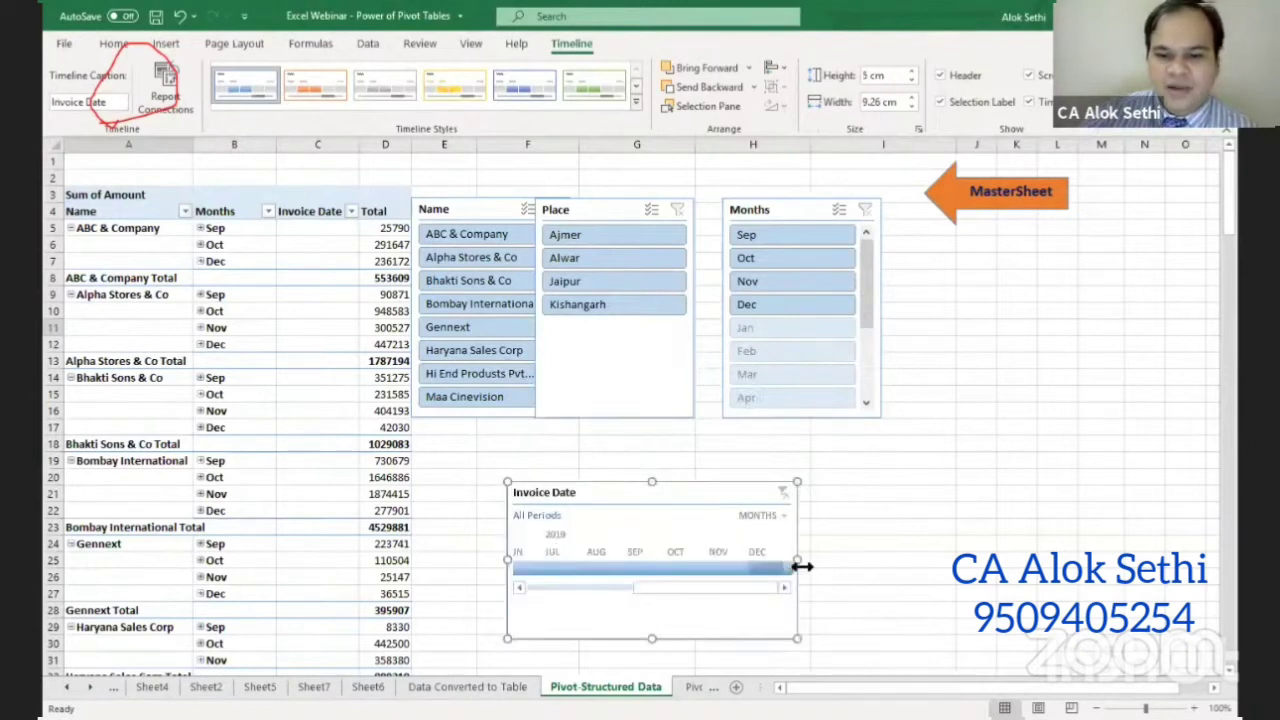
{"action": "left_click_drag", "start_coordinate": [797, 566], "coordinate": [878, 566]}
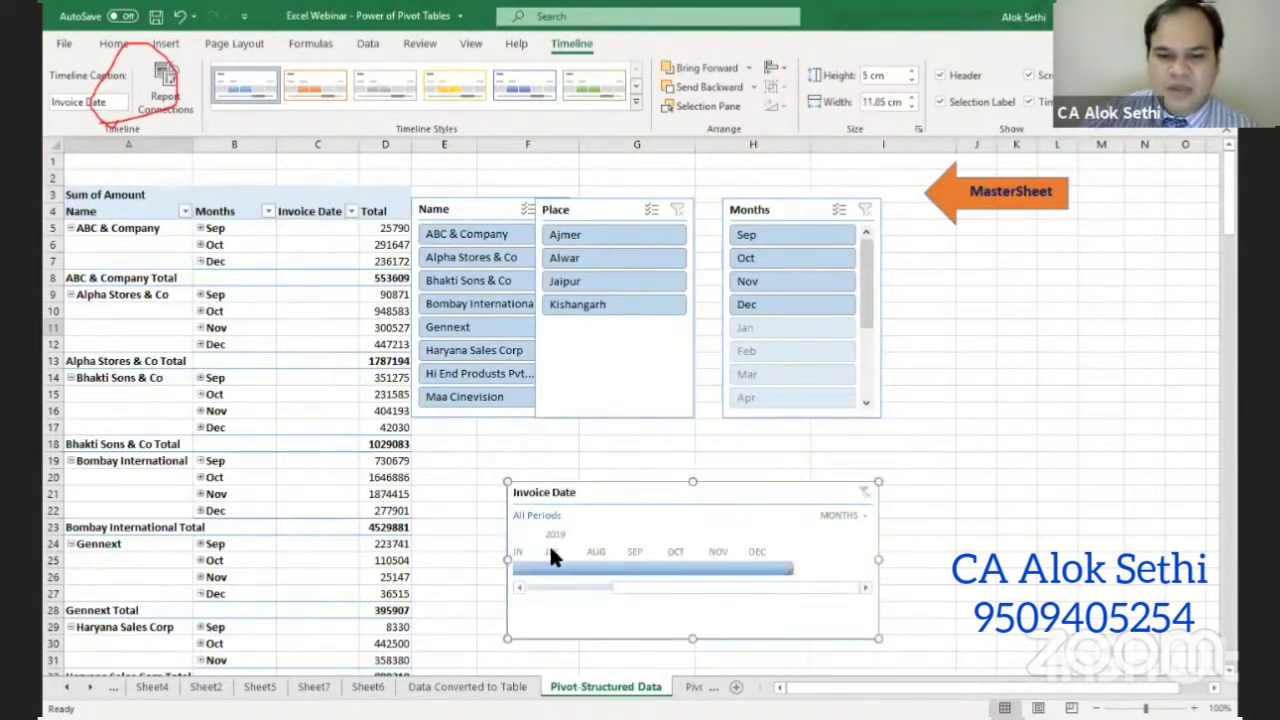
- Filter the pivot table with the Invoice Date timeline to Feb 2019, and switch the period to Apr 2019
{"action": "left_click_drag", "start_coordinate": [561, 587], "coordinate": [549, 560]}
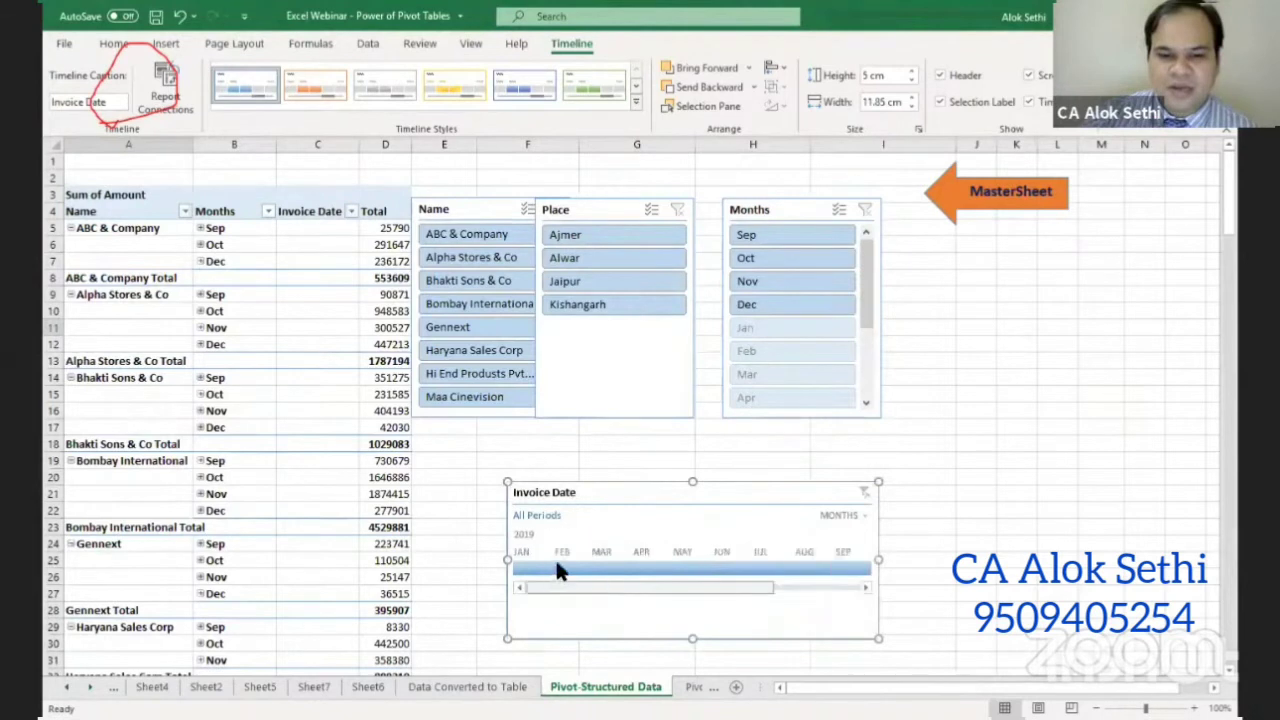
{"action": "left_click", "coordinate": [560, 553]}
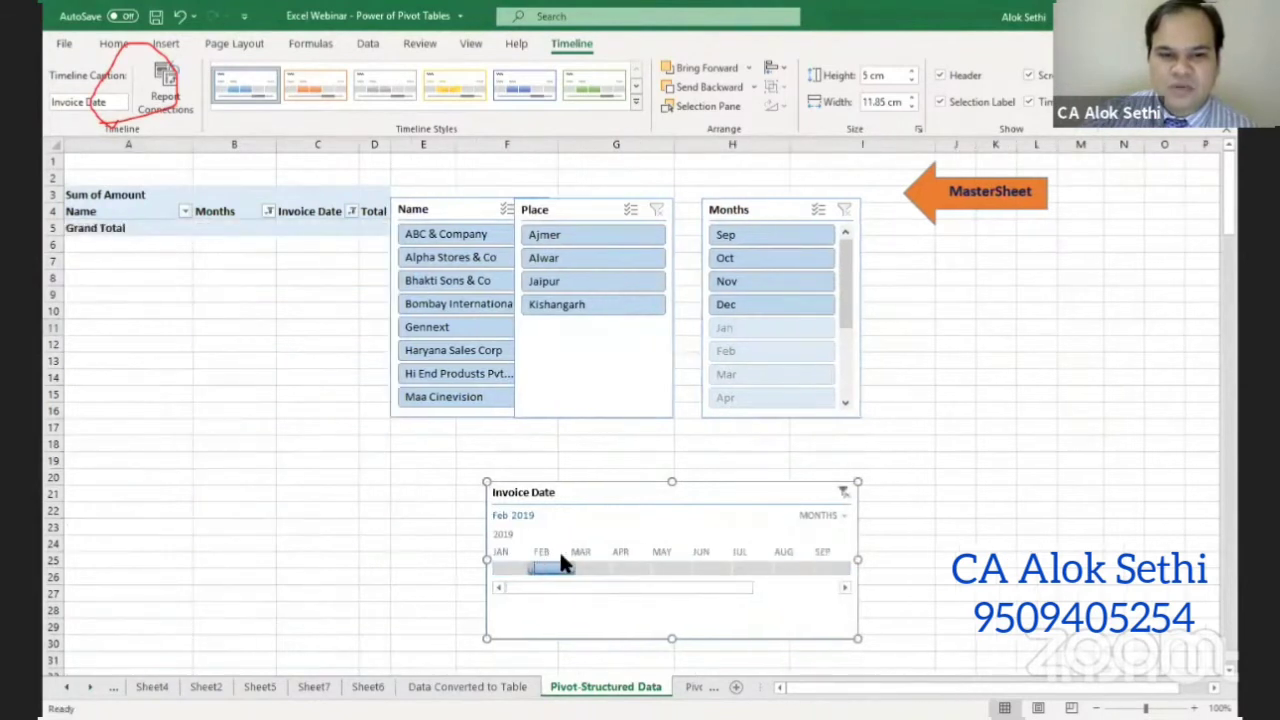
{"action": "left_click", "coordinate": [619, 560]}
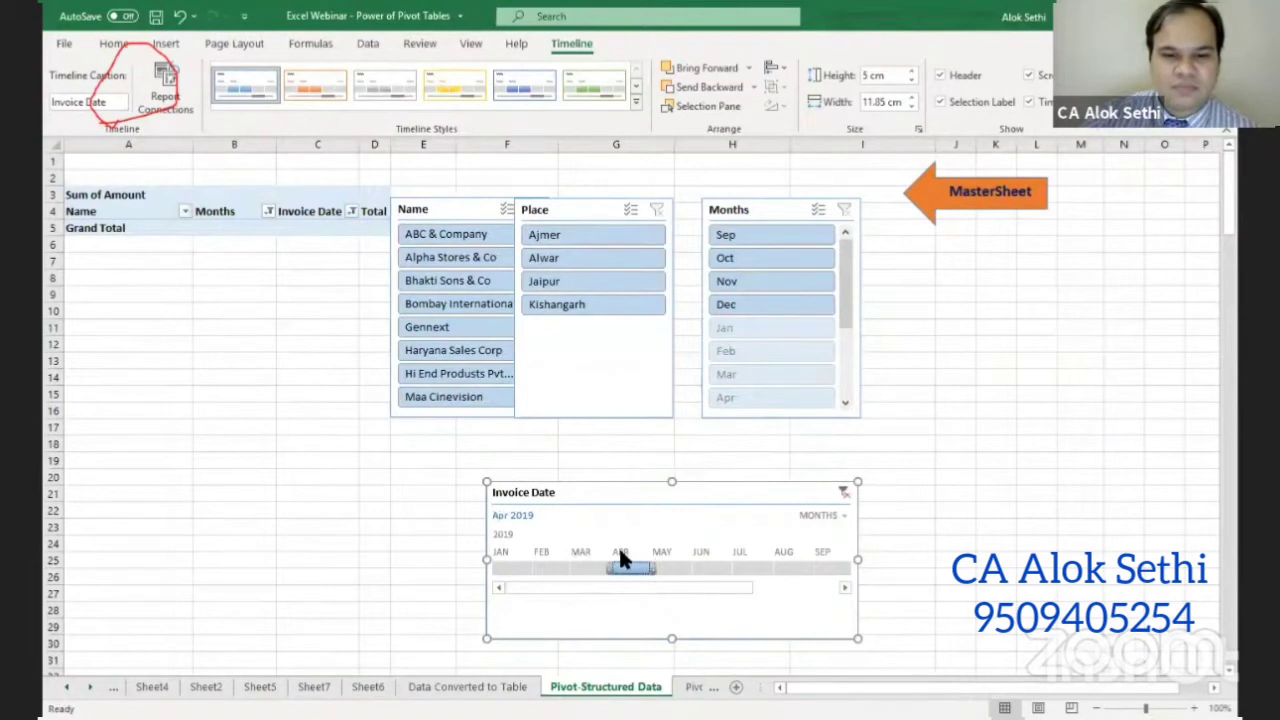
{"action": "left_click", "coordinate": [135, 210]}
{"action": "right_click", "coordinate": [132, 210]}
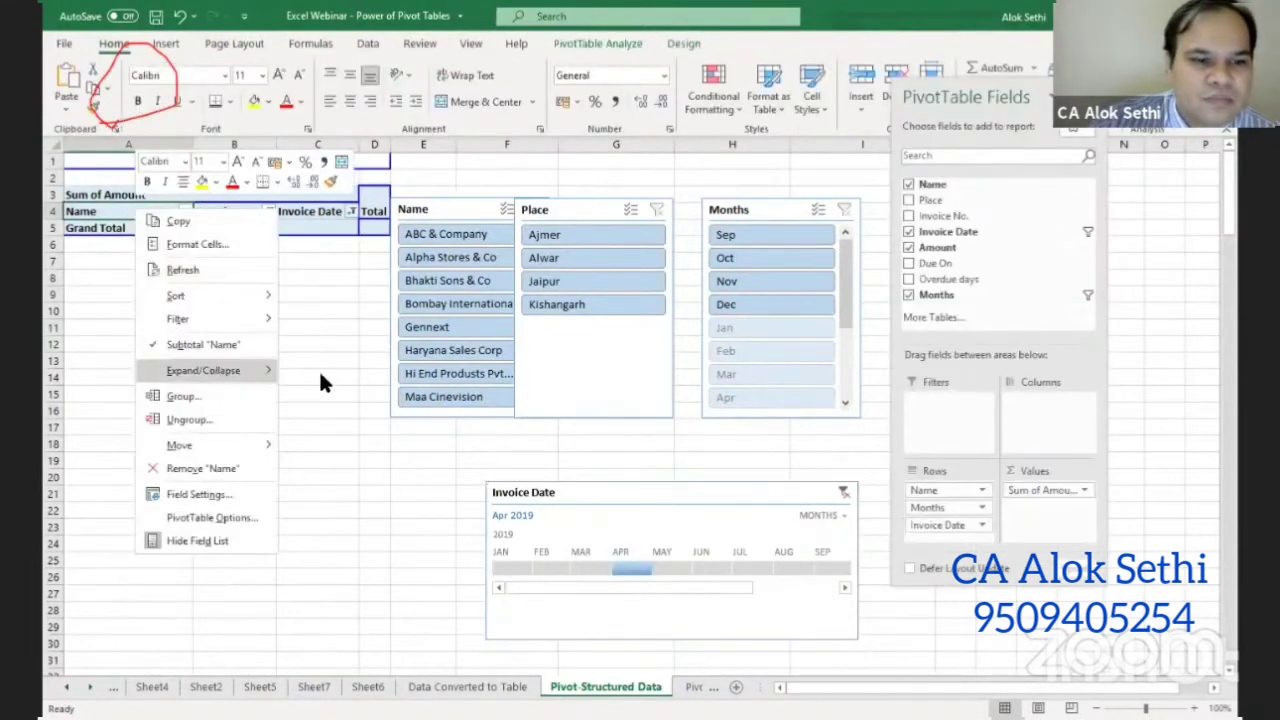
{"action": "key", "text": "Escape"}
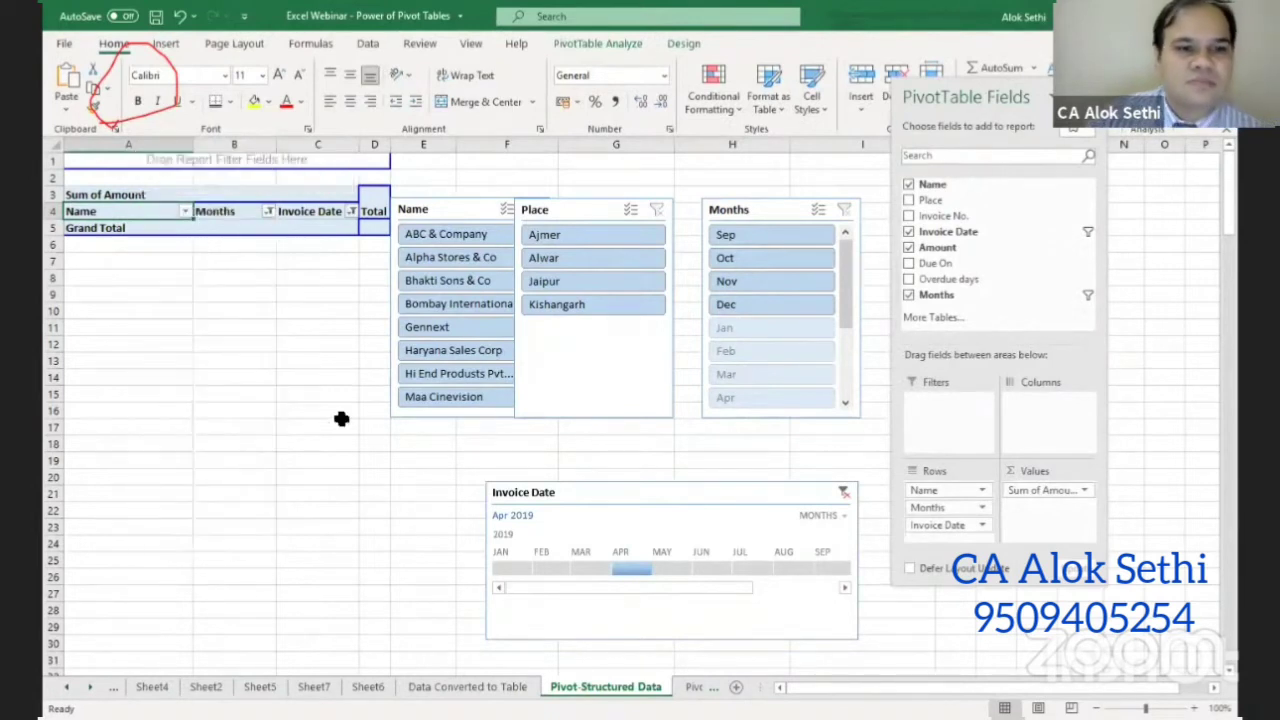
{"action": "right_click", "coordinate": [117, 206]}
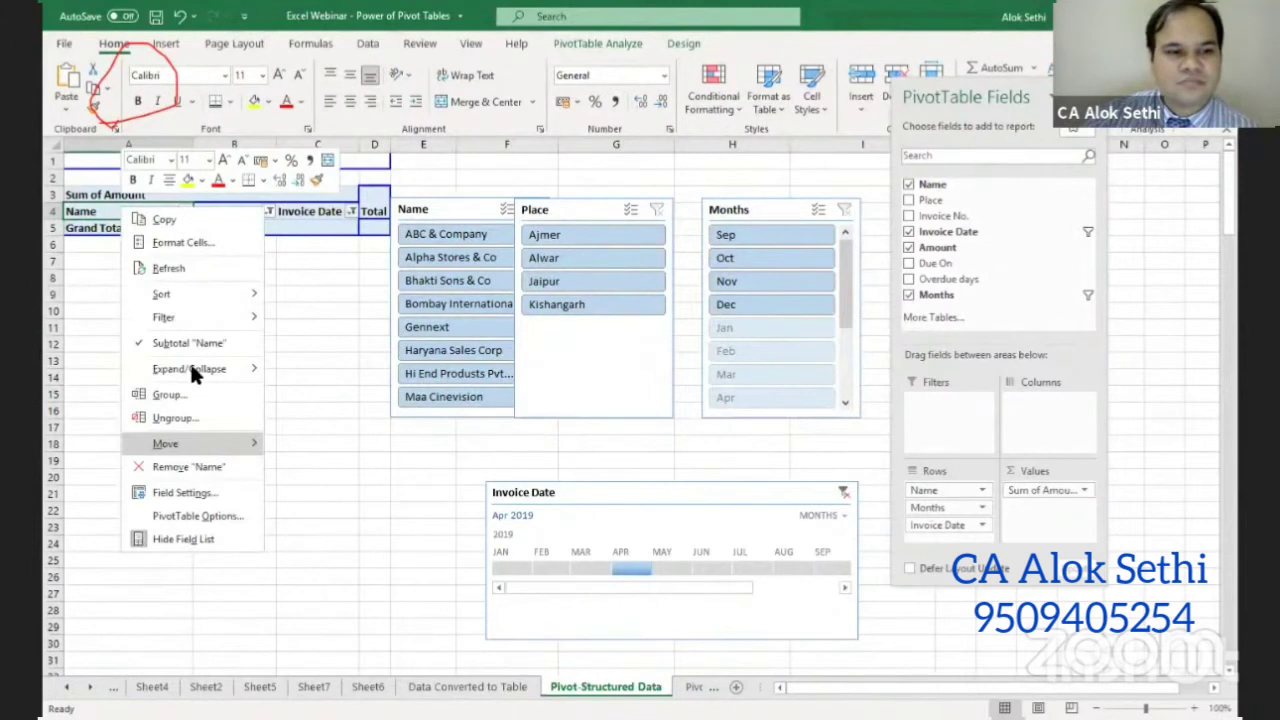
{"action": "mouse_move", "coordinate": [245, 369]}
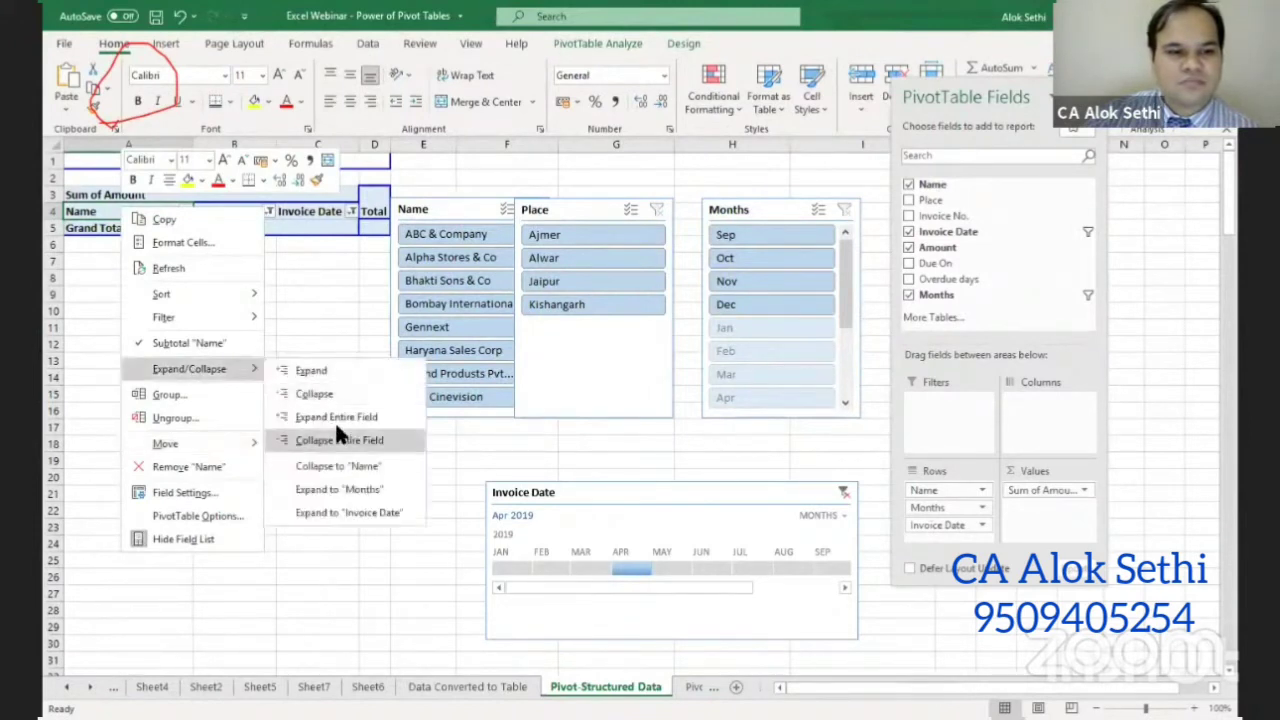
{"action": "left_click", "coordinate": [454, 315]}
- Filter the pivot table to ABC & Company with the Name slicer
{"action": "left_click", "coordinate": [425, 280]}
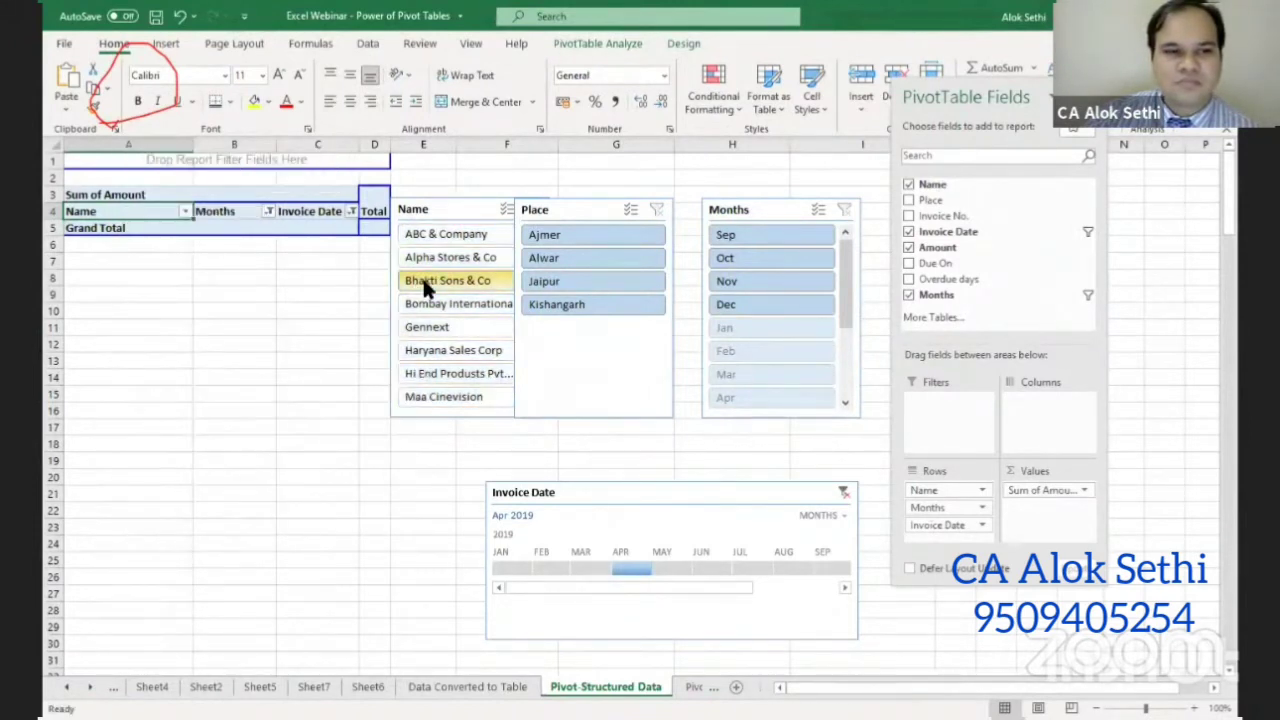
{"action": "left_click", "coordinate": [437, 250]}
{"action": "left_click", "coordinate": [438, 234]}
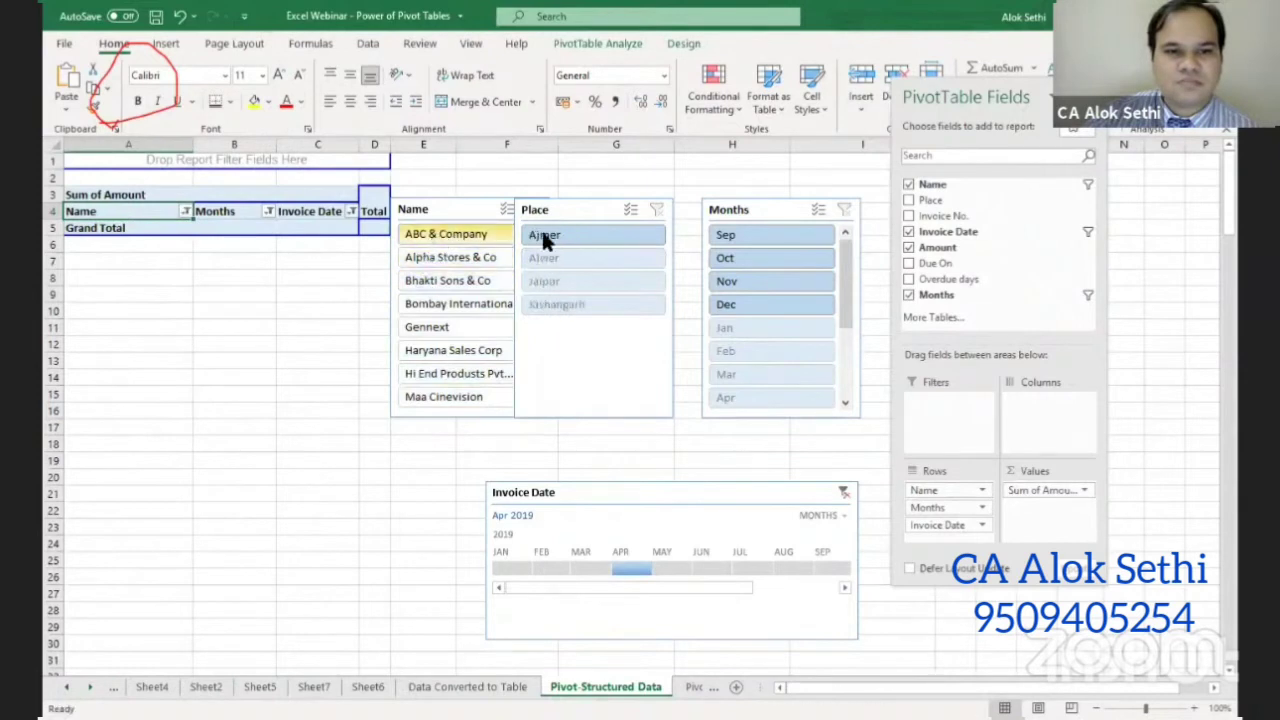
- Show only Oct with the timeline reset to all periods, and clear the Months slicer's filter
{"action": "left_click", "coordinate": [780, 258]}
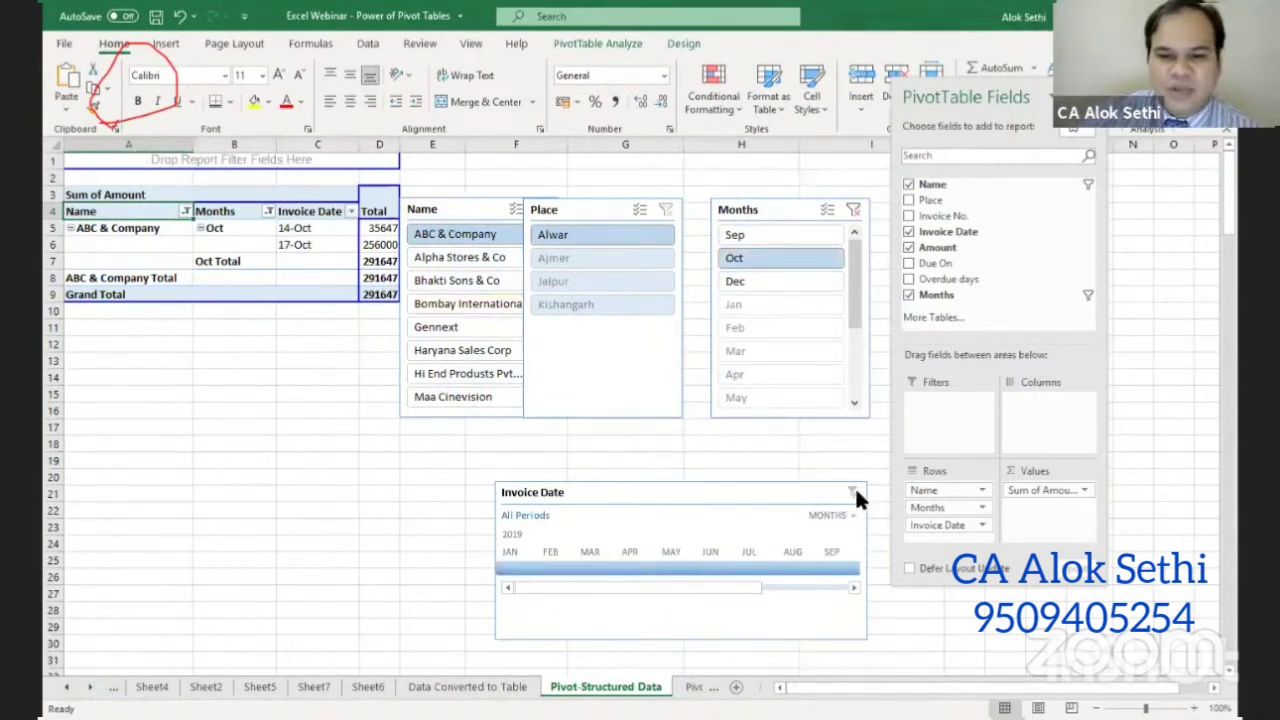
{"action": "left_click", "coordinate": [852, 210]}
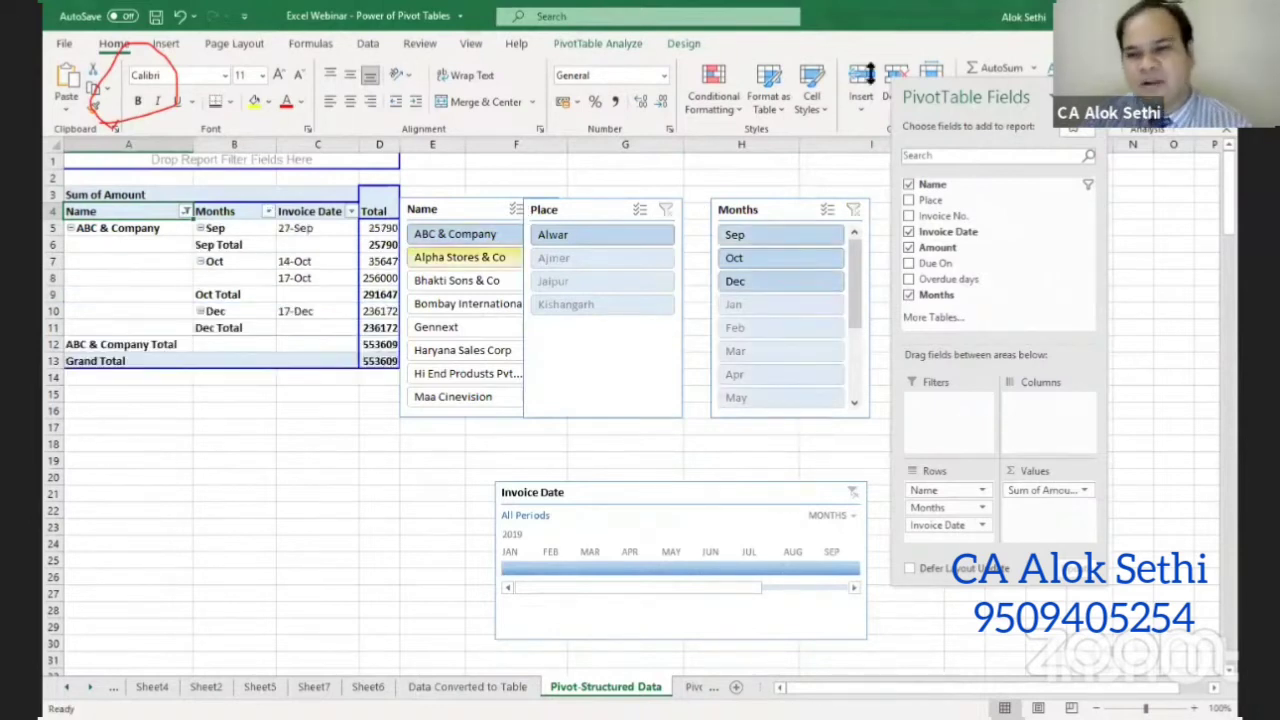
{"action": "left_click", "coordinate": [674, 177]}
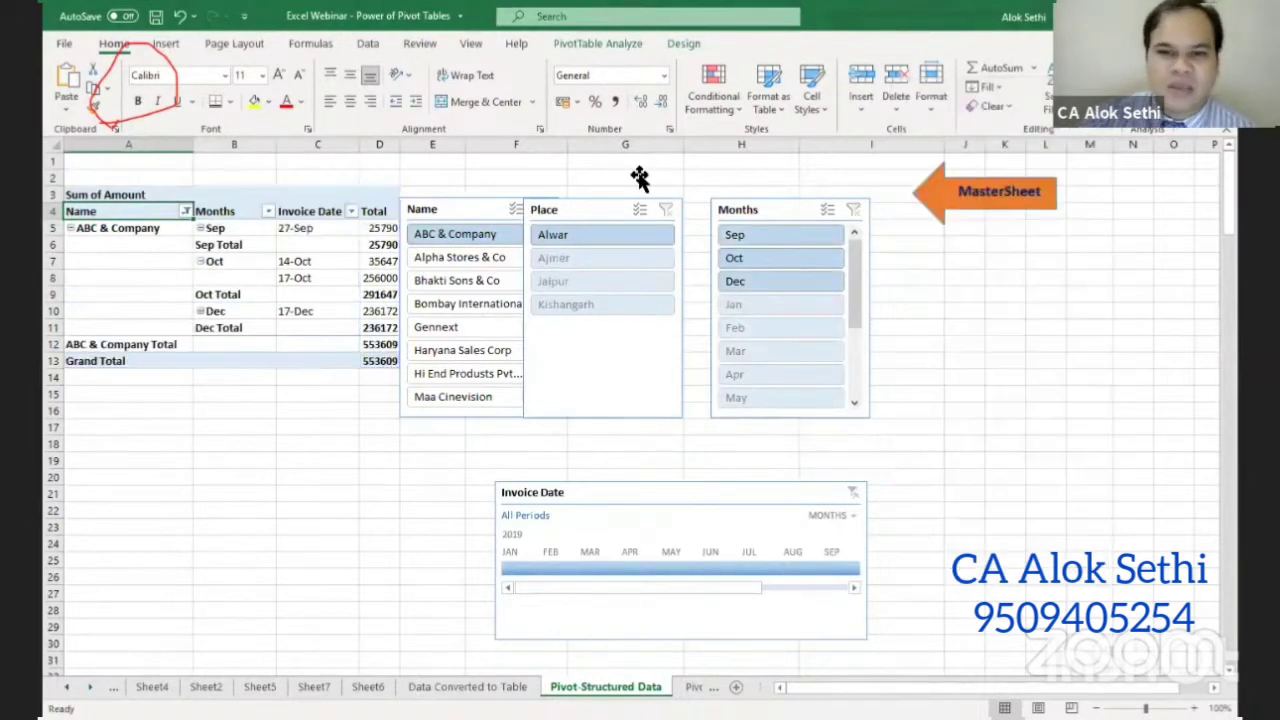
- Look through the PivotTable-TableData sheet and the balance sheet pivot in Sheet1, and open the Trial Balance sheet
{"action": "left_click", "coordinate": [678, 687]}
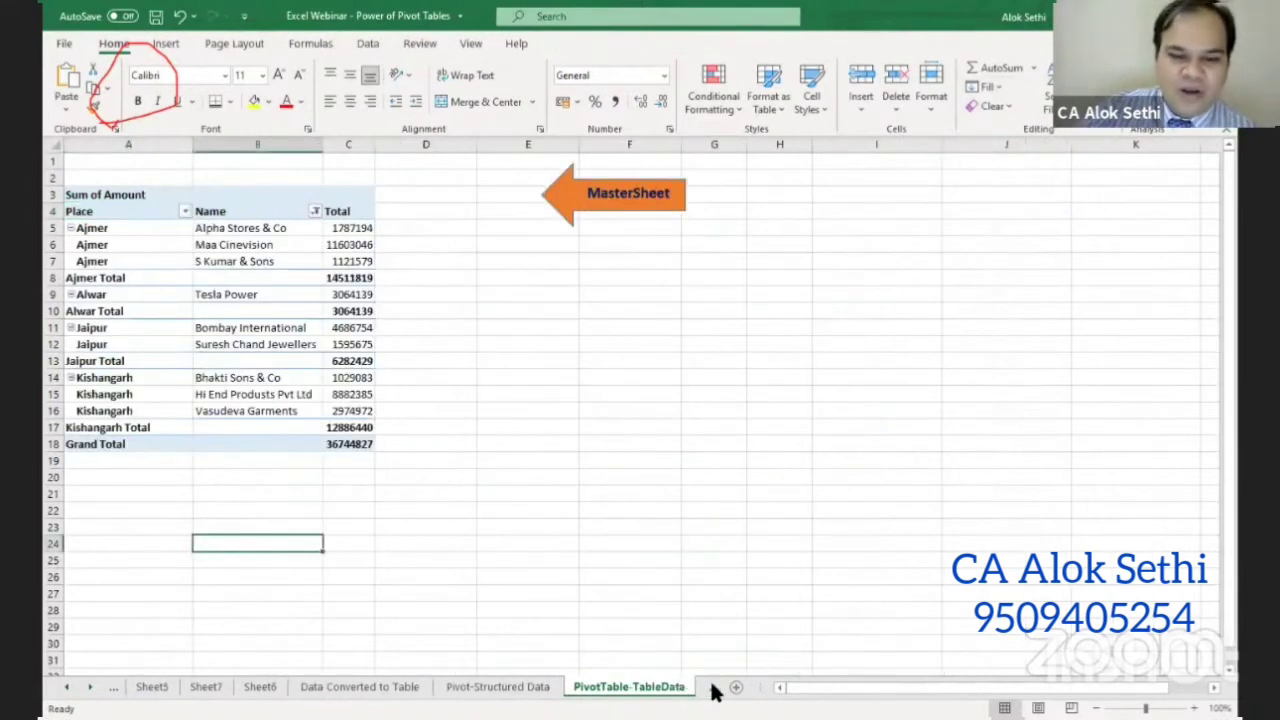
{"action": "left_click", "coordinate": [713, 688]}
{"action": "left_click", "coordinate": [609, 581]}
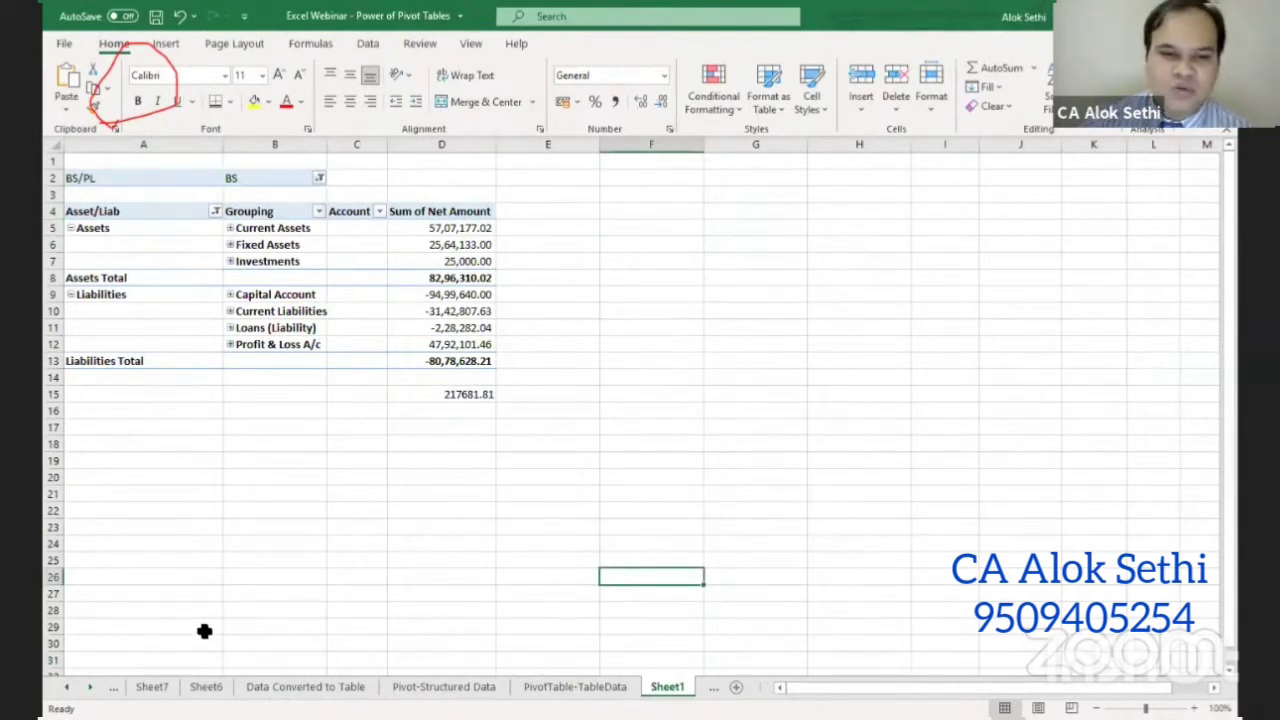
{"action": "left_click", "coordinate": [89, 687]}
{"action": "left_click", "coordinate": [678, 687]}
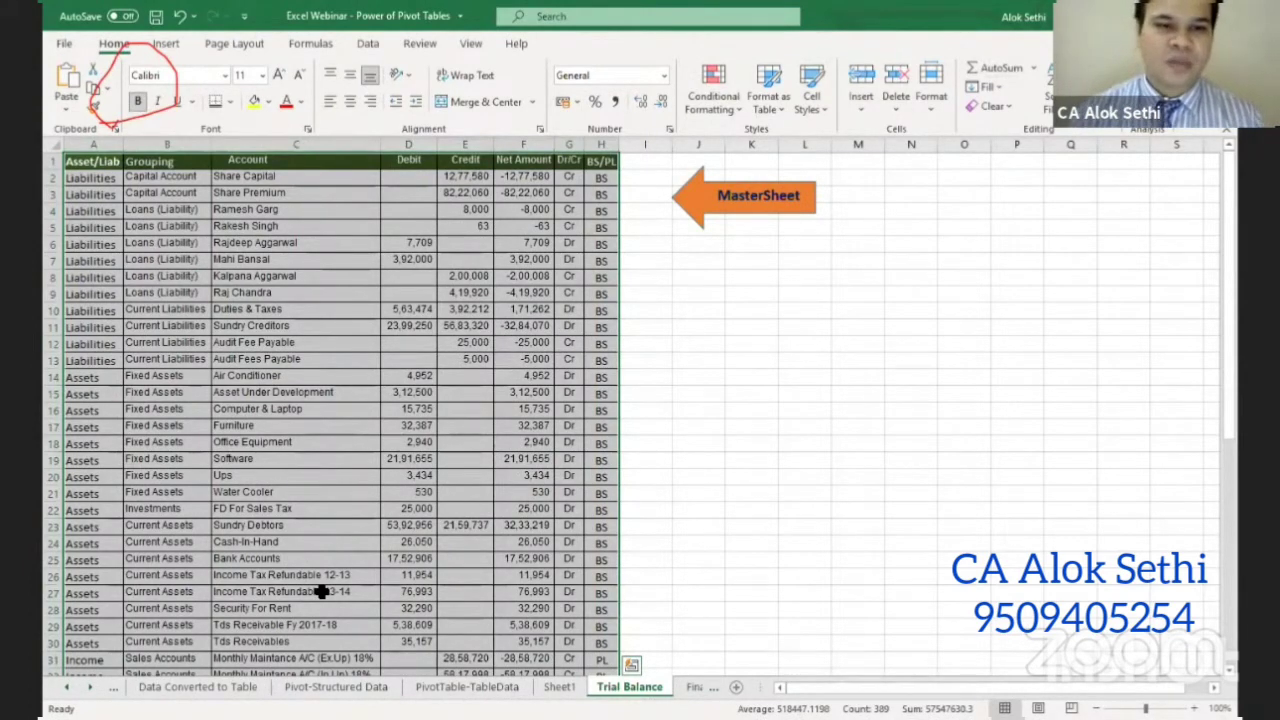
- Examine the trial balance's debit amounts, account names and the Asset/Liab classification from the first to the last row
{"action": "left_click", "coordinate": [413, 522]}
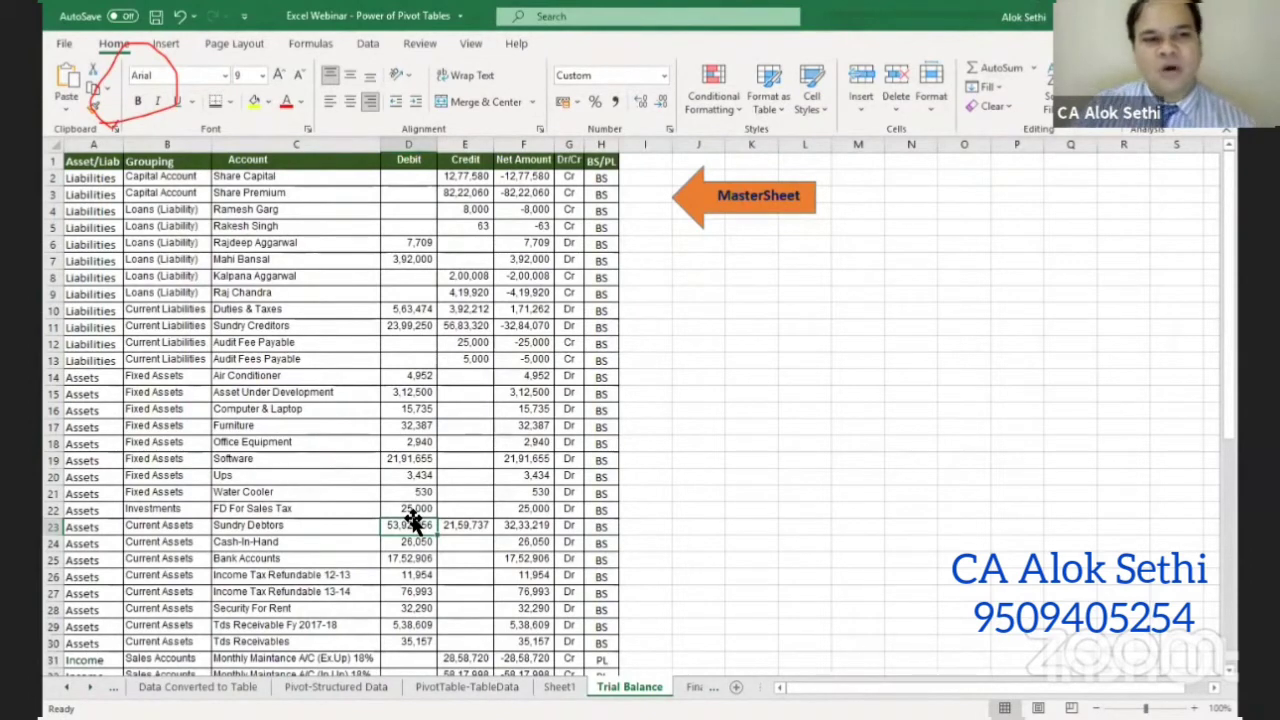
{"action": "left_click", "coordinate": [247, 162]}
{"action": "left_click_drag", "start_coordinate": [249, 196], "coordinate": [290, 643]}
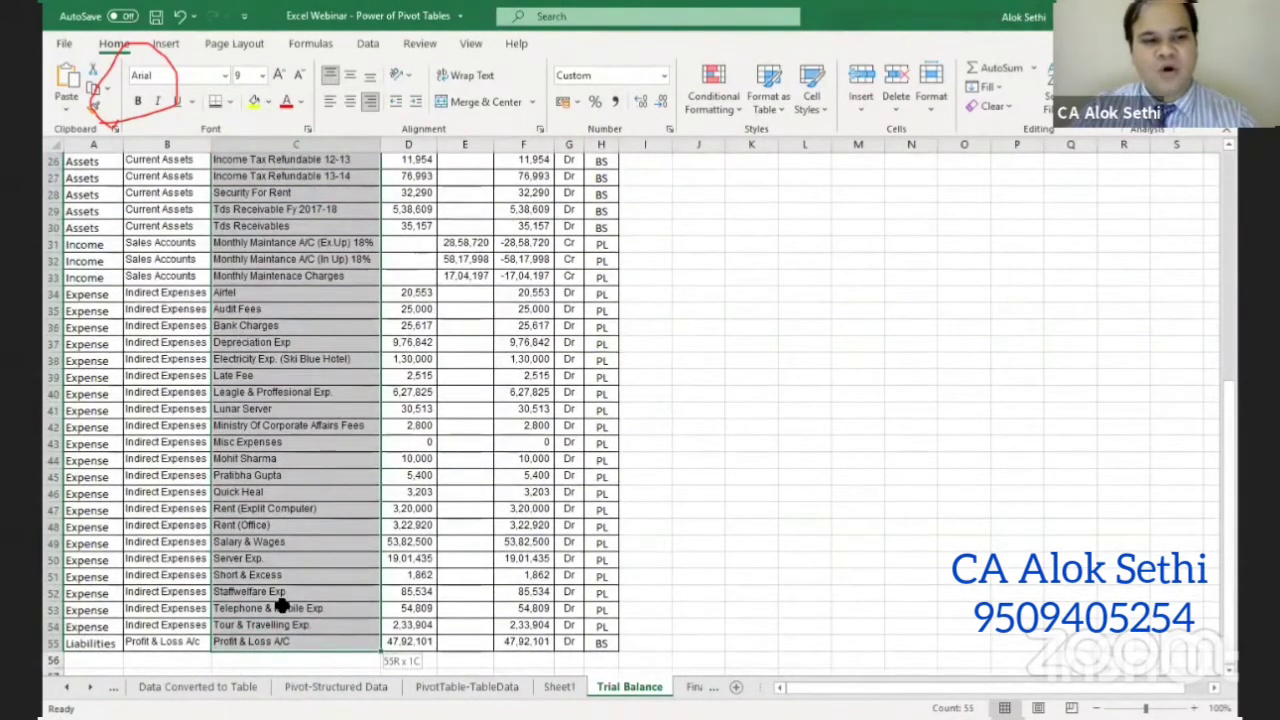
{"action": "scroll", "coordinate": [76, 249], "scroll_direction": "up", "scroll_amount": 8}
{"action": "left_click", "coordinate": [75, 162]}
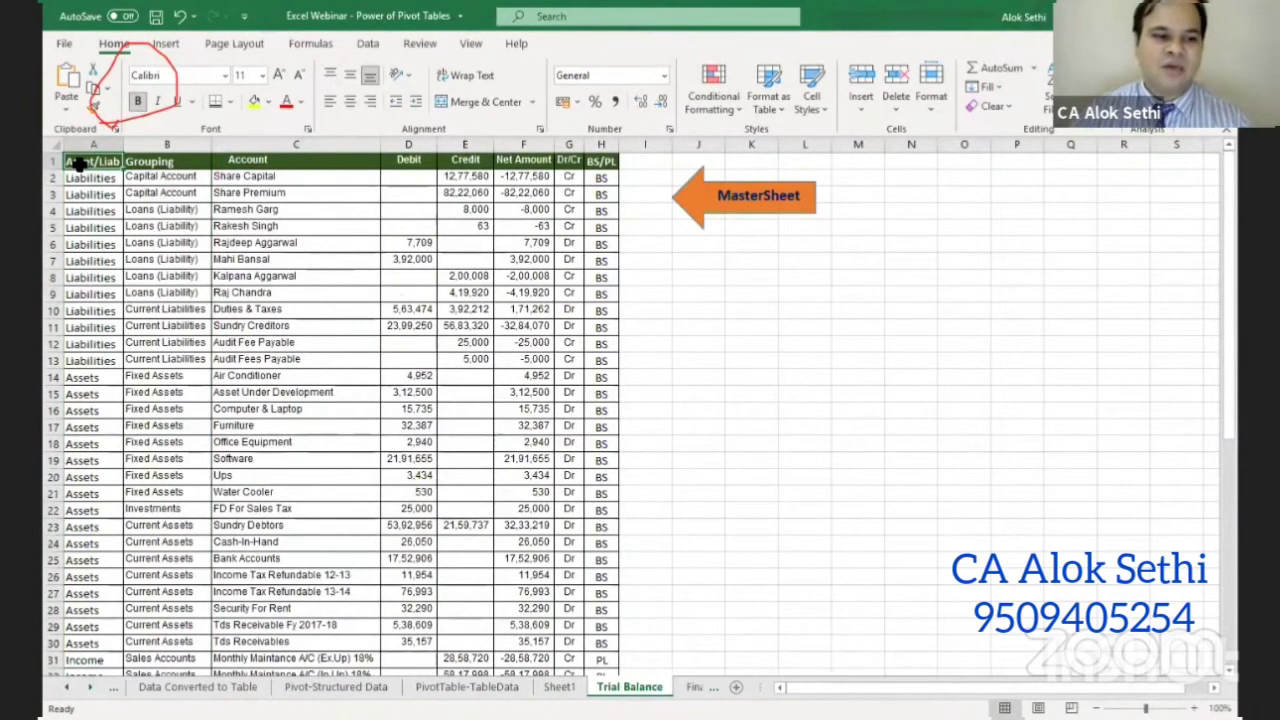
{"action": "scroll", "coordinate": [137, 331], "scroll_direction": "down", "scroll_amount": 10}
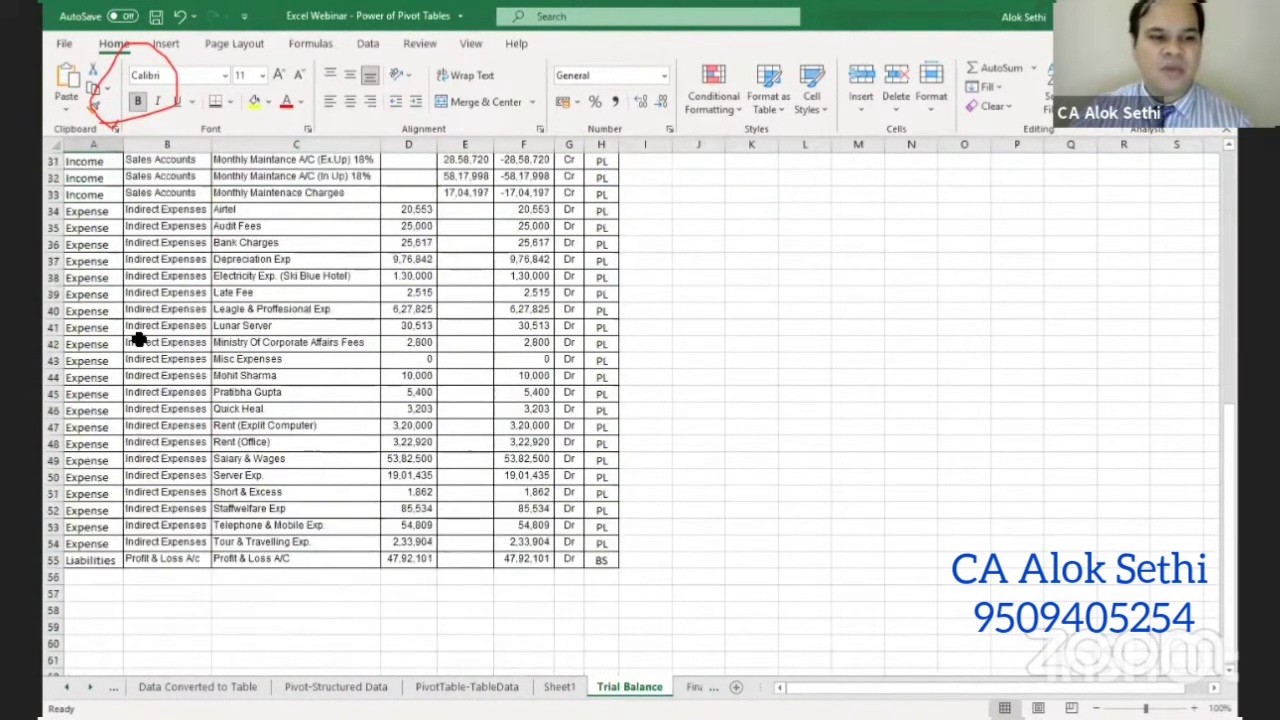
{"action": "scroll", "coordinate": [137, 340], "scroll_direction": "up", "scroll_amount": 10}
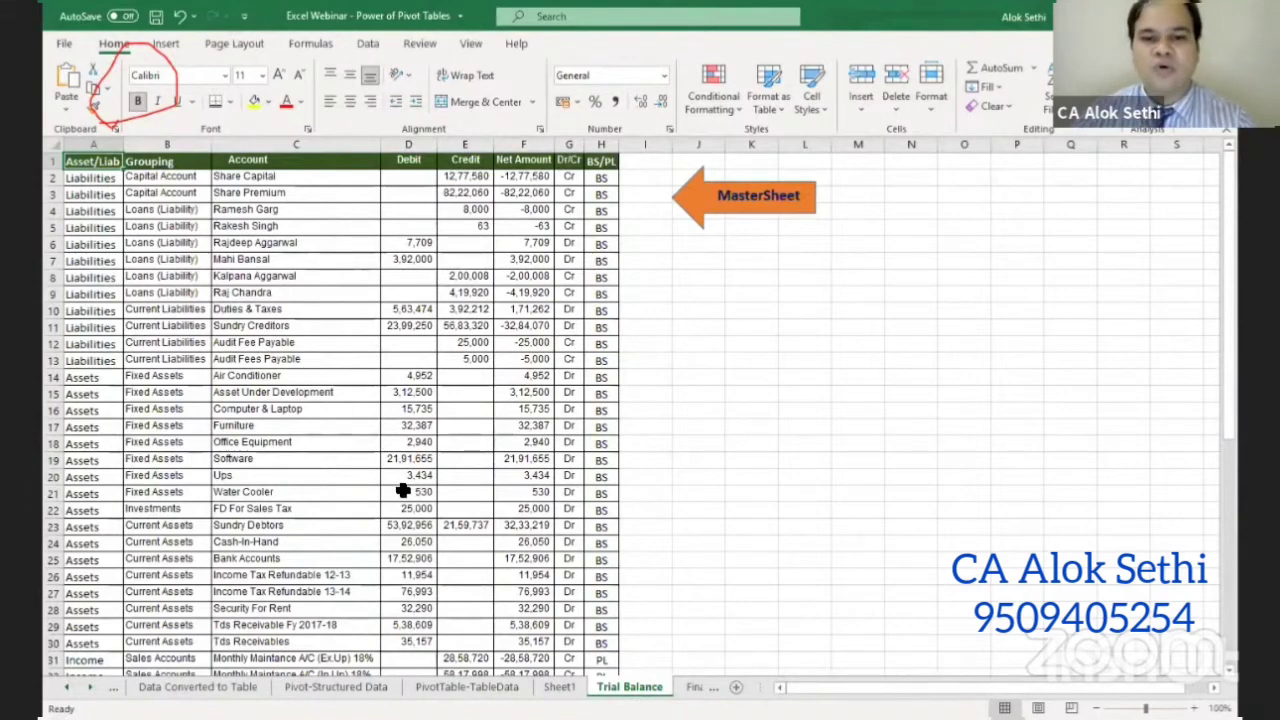
{"action": "scroll", "coordinate": [100, 357], "scroll_direction": "down", "scroll_amount": 5}
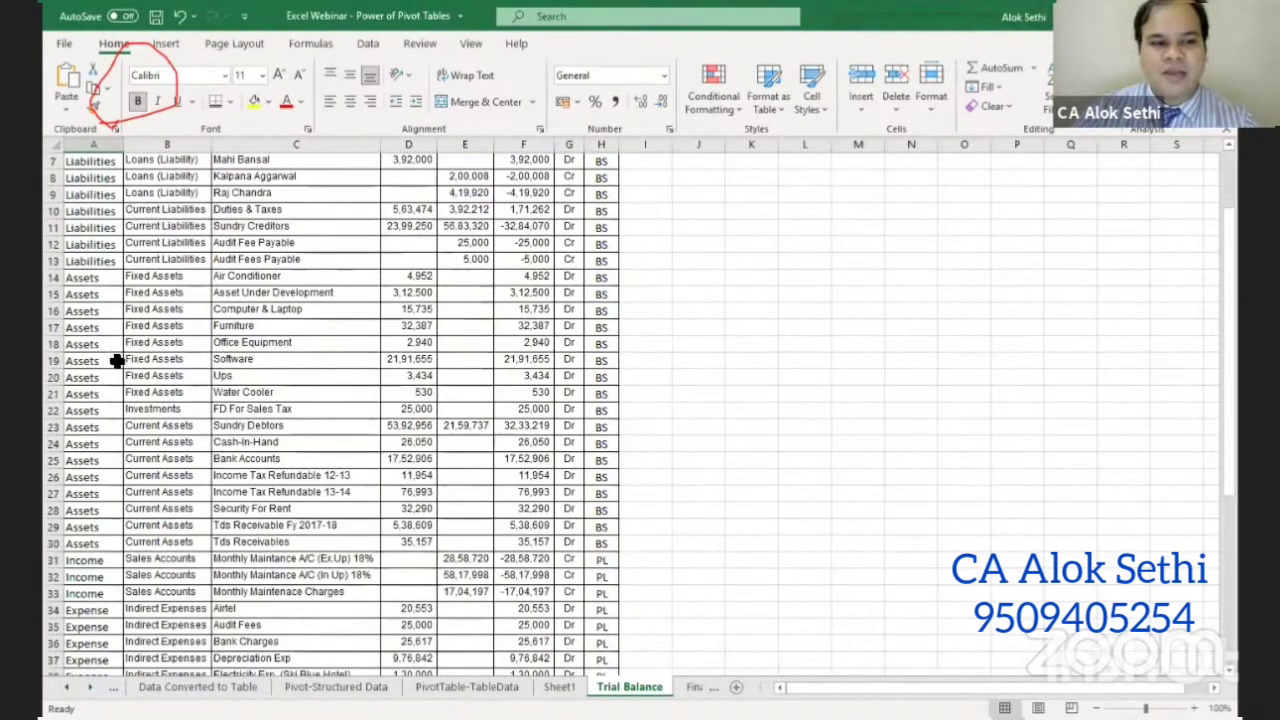
- Examine the trial balance from first to last row, including its Debit, Credit, Net Amount, Dr/Cr and BS/PL columns
{"action": "scroll", "coordinate": [100, 380], "scroll_direction": "up", "scroll_amount": 5}
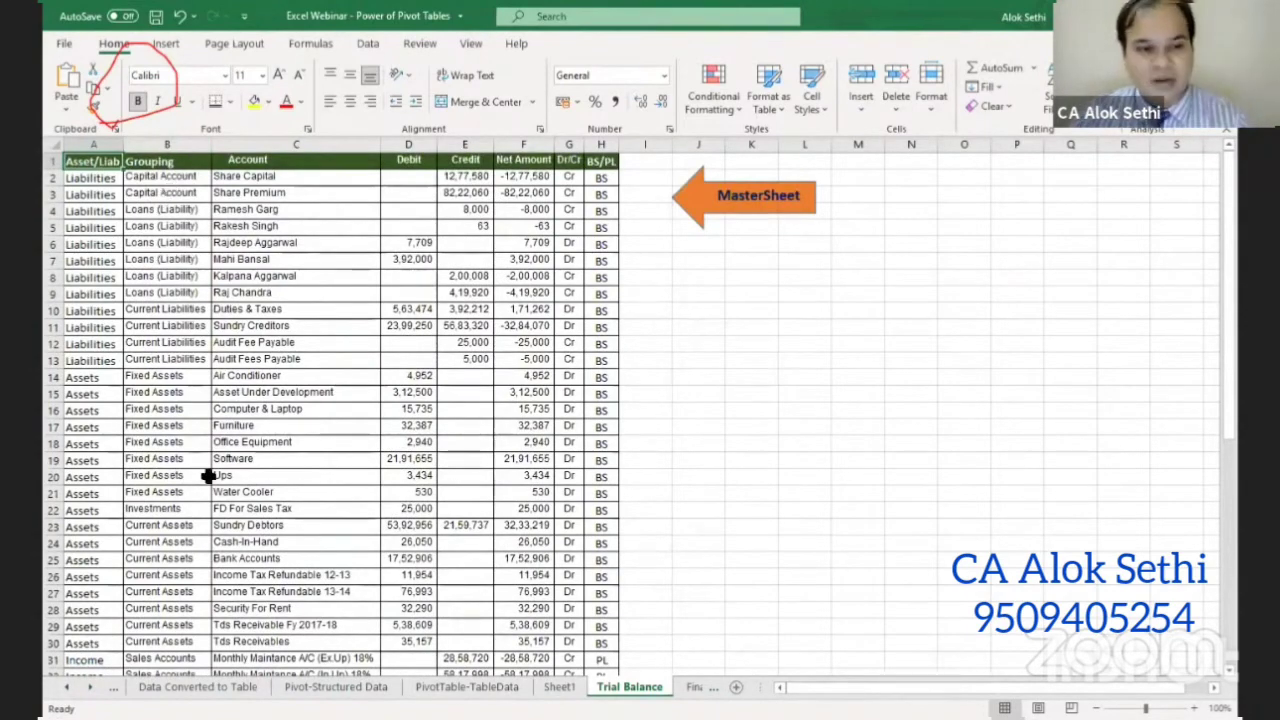
{"action": "scroll", "coordinate": [205, 500], "scroll_direction": "down", "scroll_amount": 9}
{"action": "scroll", "coordinate": [207, 501], "scroll_direction": "up", "scroll_amount": 9}
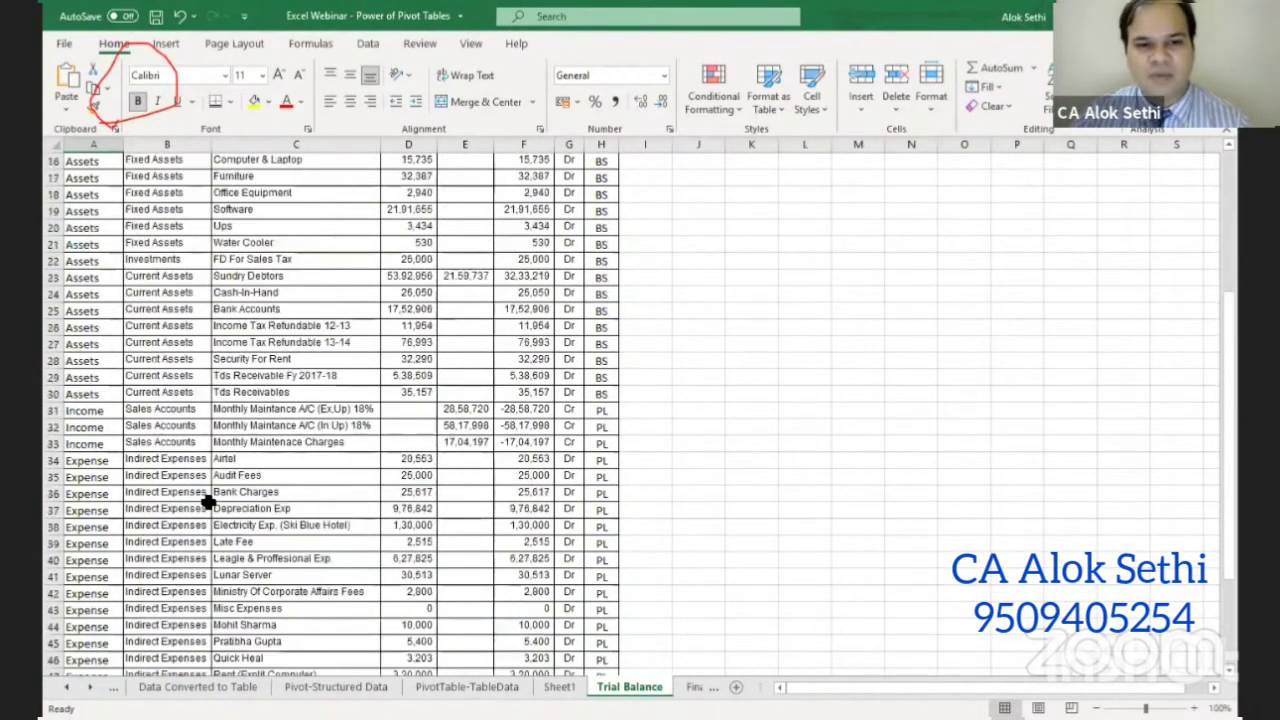
{"action": "scroll", "coordinate": [230, 440], "scroll_direction": "down", "scroll_amount": 4}
{"action": "scroll", "coordinate": [240, 423], "scroll_direction": "up", "scroll_amount": 4}
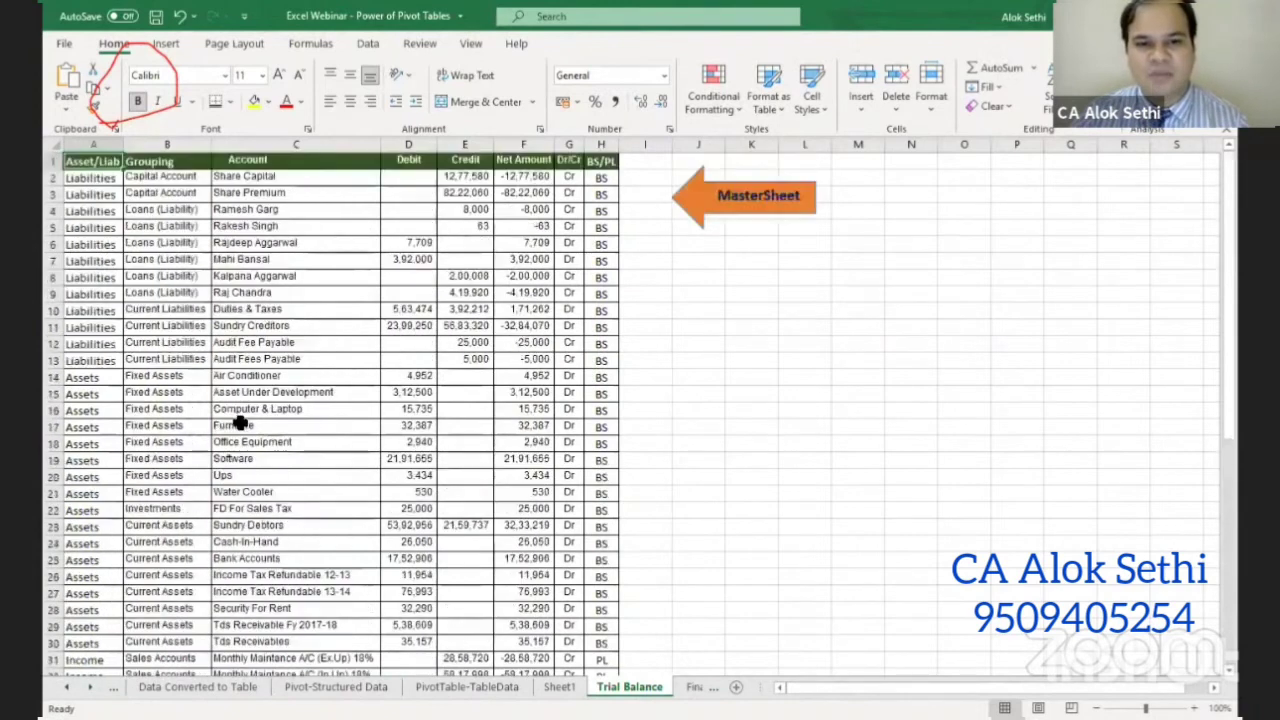
{"action": "left_click", "coordinate": [408, 177]}
{"action": "left_click", "coordinate": [458, 194]}
{"action": "left_click", "coordinate": [518, 181]}
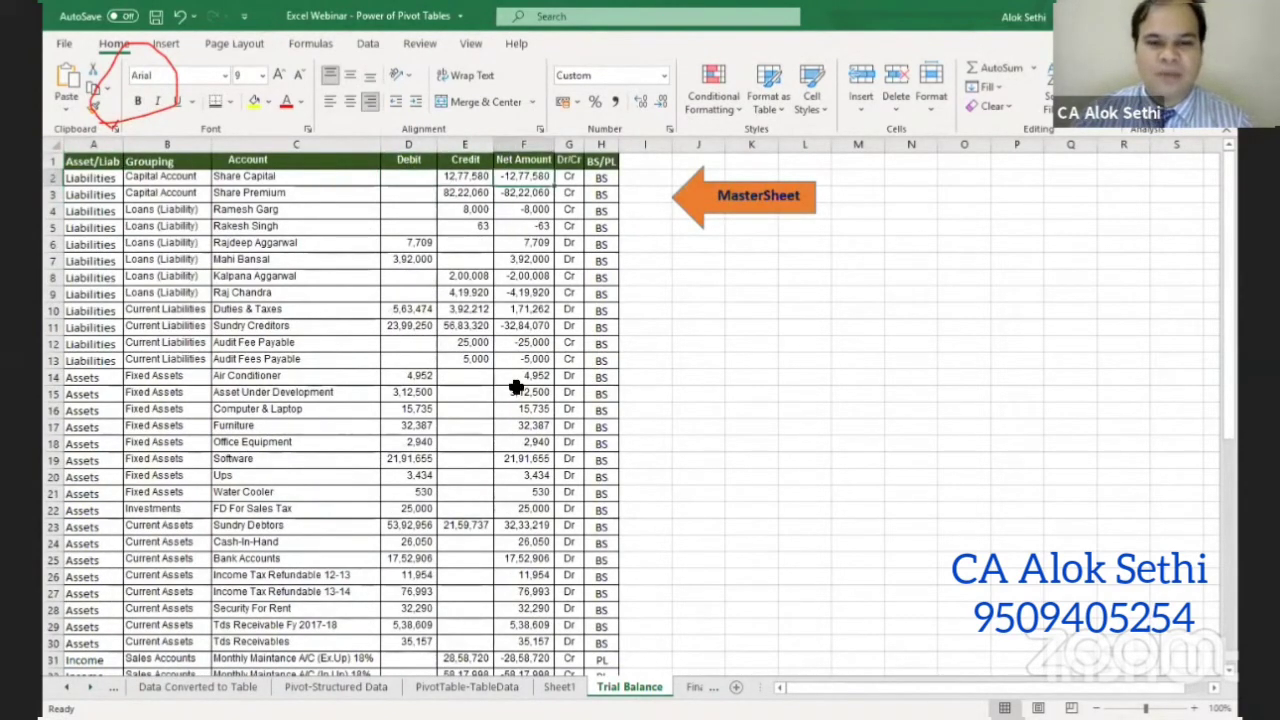
{"action": "key", "text": "Right"}
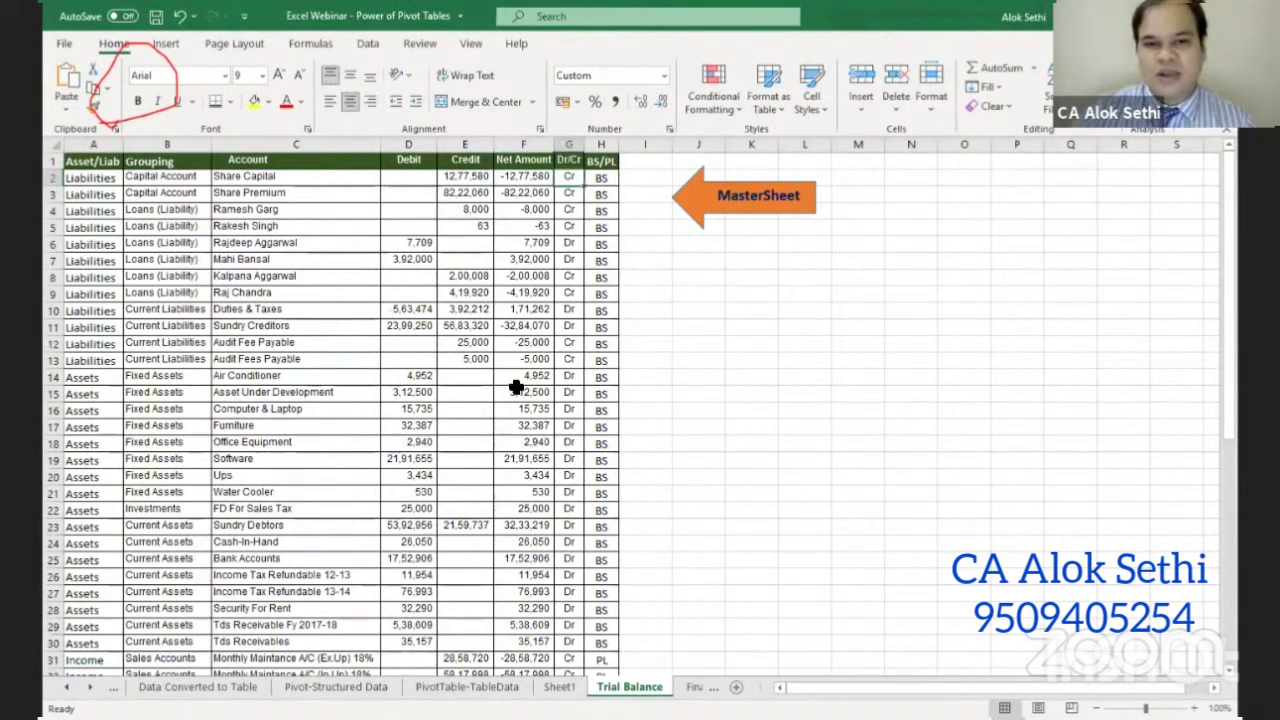
{"action": "left_click", "coordinate": [603, 177]}
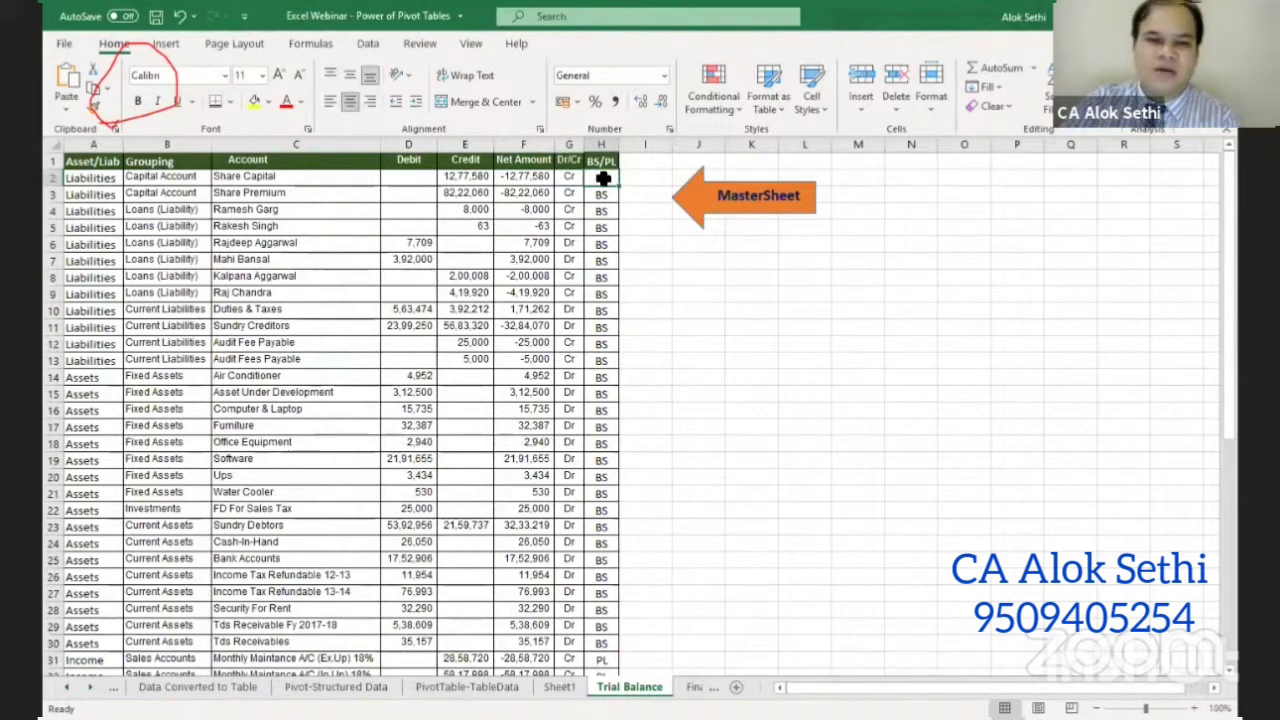
{"action": "scroll", "coordinate": [596, 210], "scroll_direction": "down", "scroll_amount": 1}
{"action": "scroll", "coordinate": [596, 210], "scroll_direction": "up", "scroll_amount": 1}
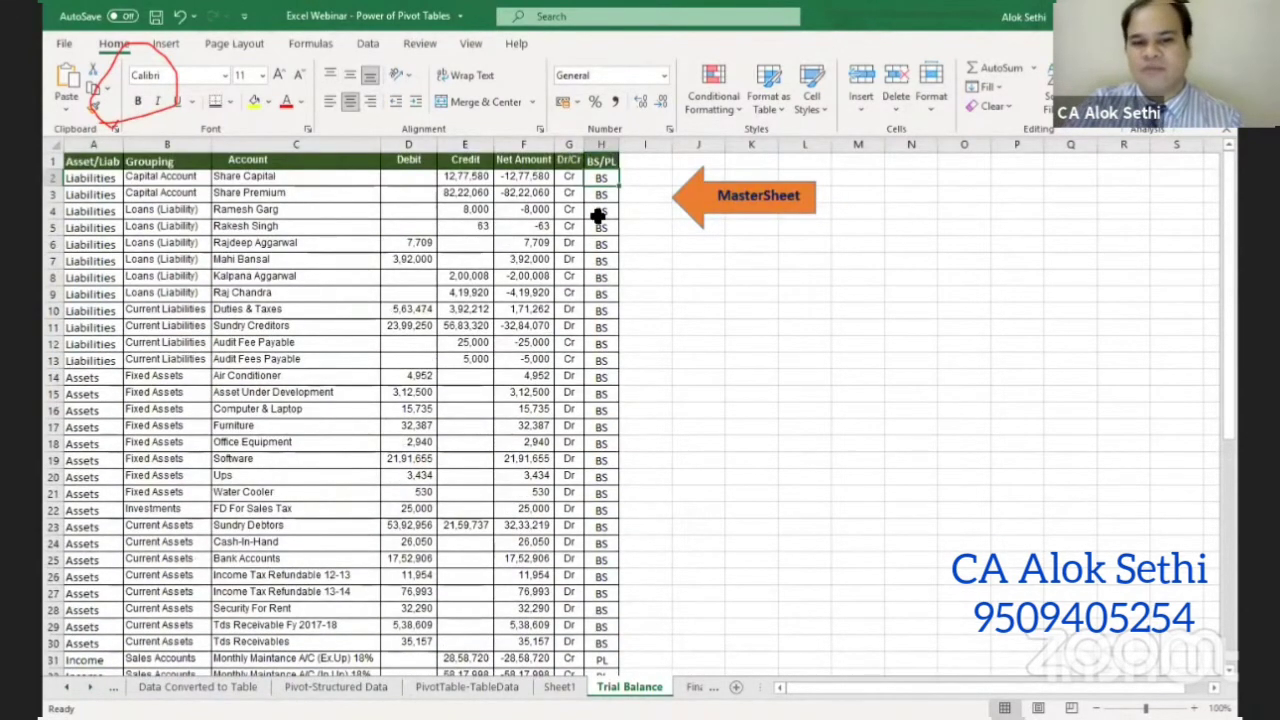
- Create a pivot table from the whole trial balance on a new worksheet, and float the field list nearer the pivot
{"action": "left_click", "coordinate": [569, 278]}
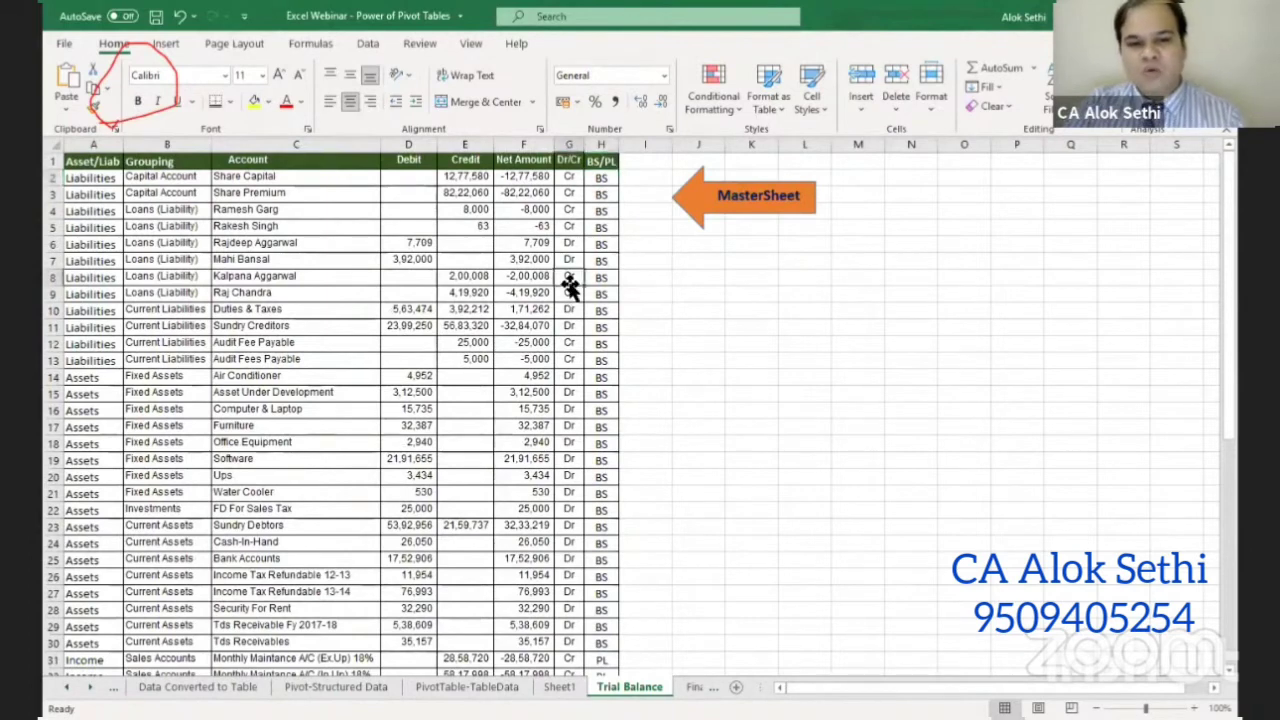
{"action": "key", "text": "ctrl+a"}
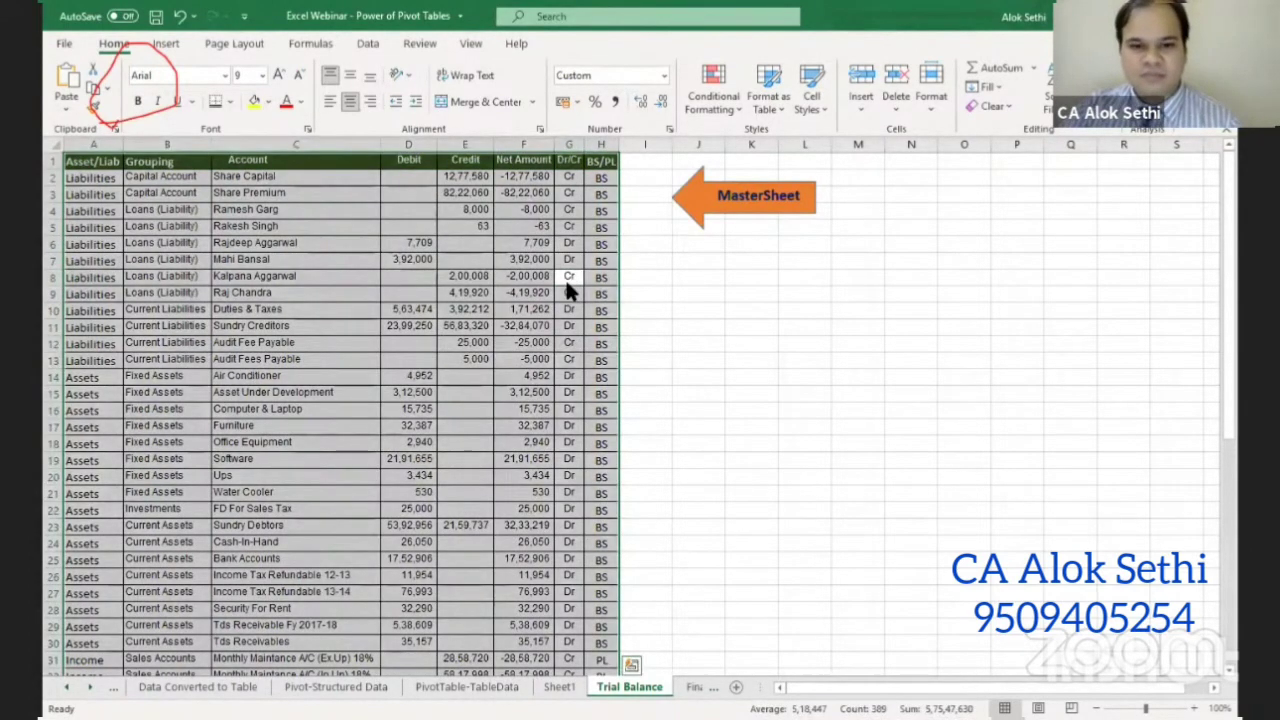
{"action": "key", "text": "alt+d"}
{"action": "key", "text": "p"}
{"action": "left_click", "coordinate": [845, 518]}
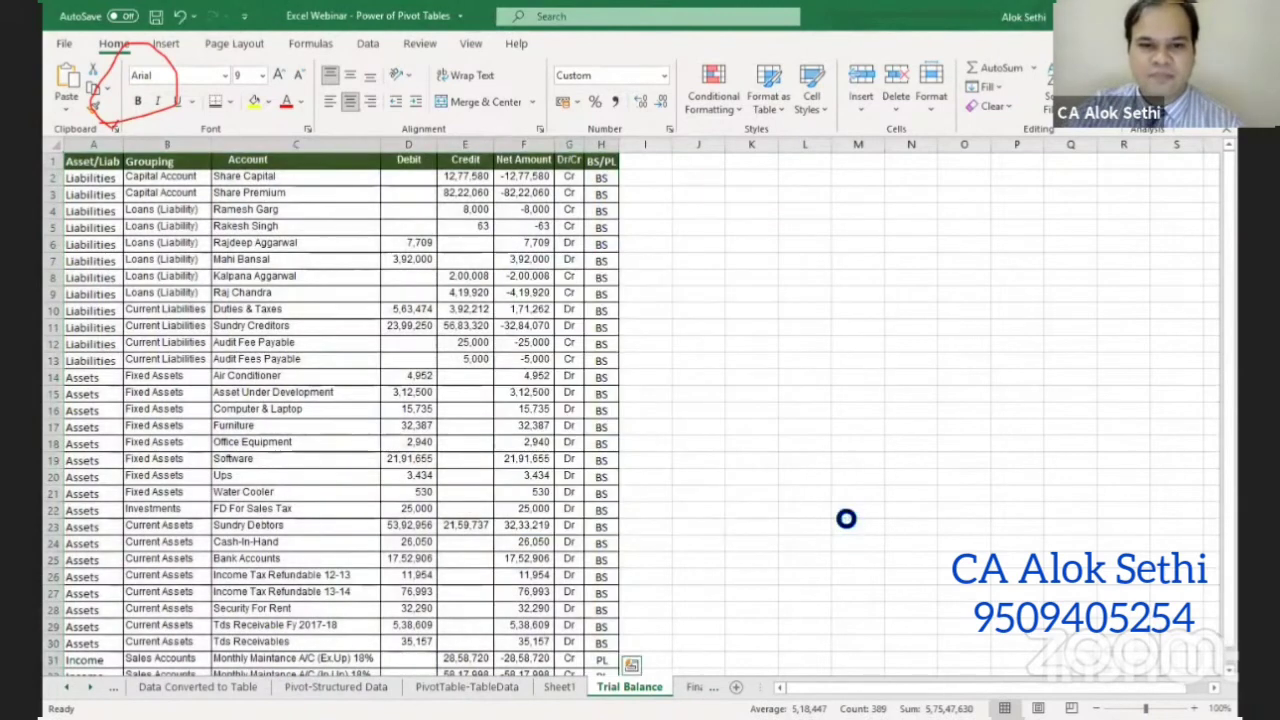
{"action": "left_click_drag", "start_coordinate": [958, 100], "coordinate": [774, 217]}
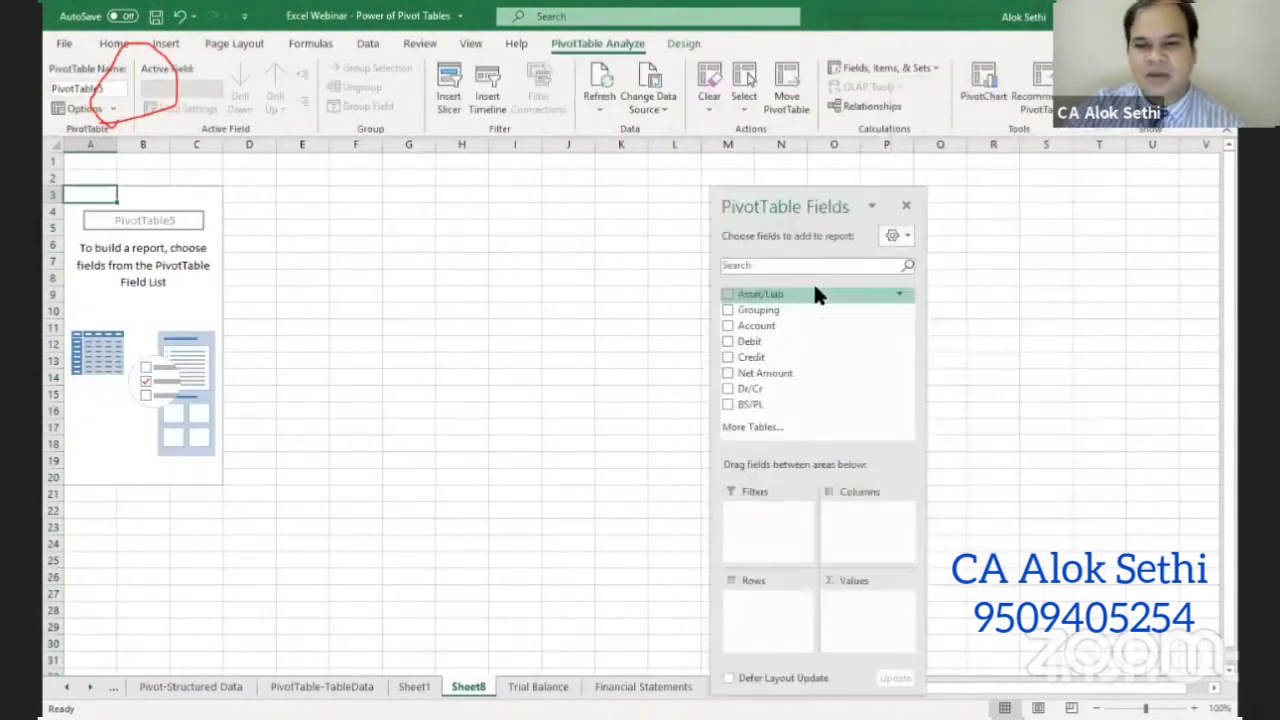
- Lay out the pivot with Asset/Liab, Grouping and Account as rows, the sum of Net Amount as values and BS/PL as the report filter
{"action": "left_click", "coordinate": [726, 292]}
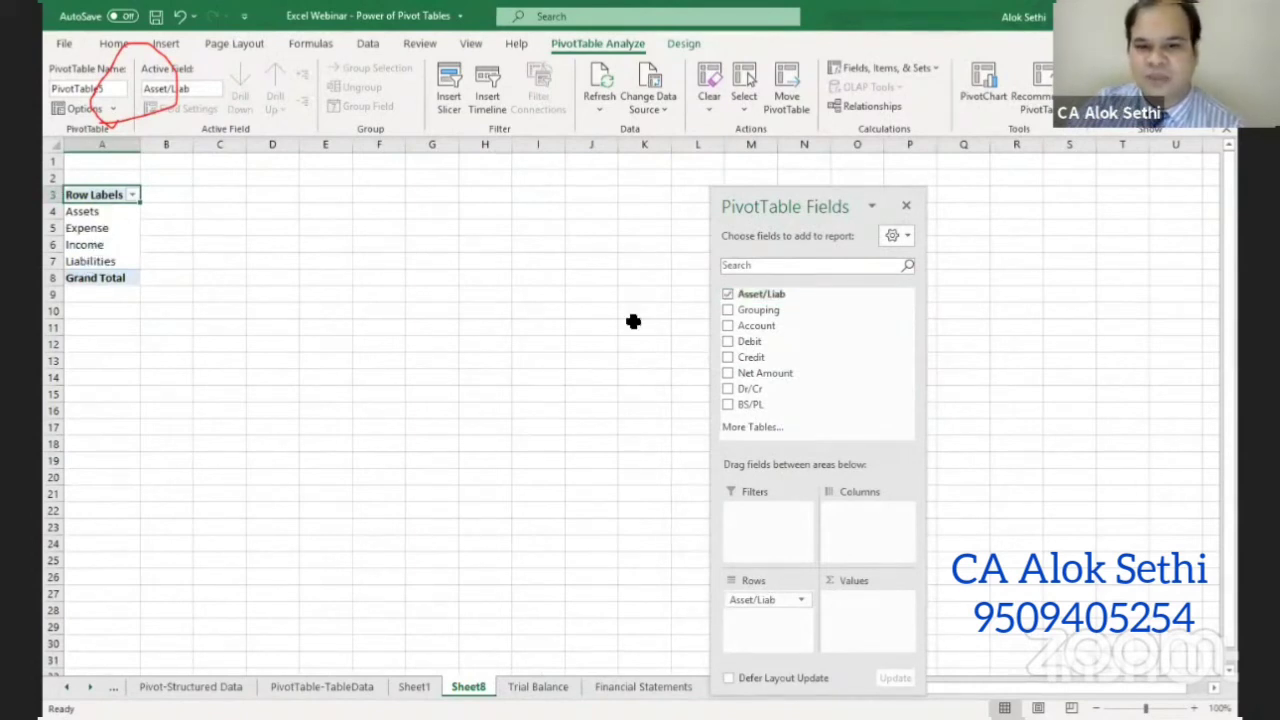
{"action": "left_click", "coordinate": [727, 311]}
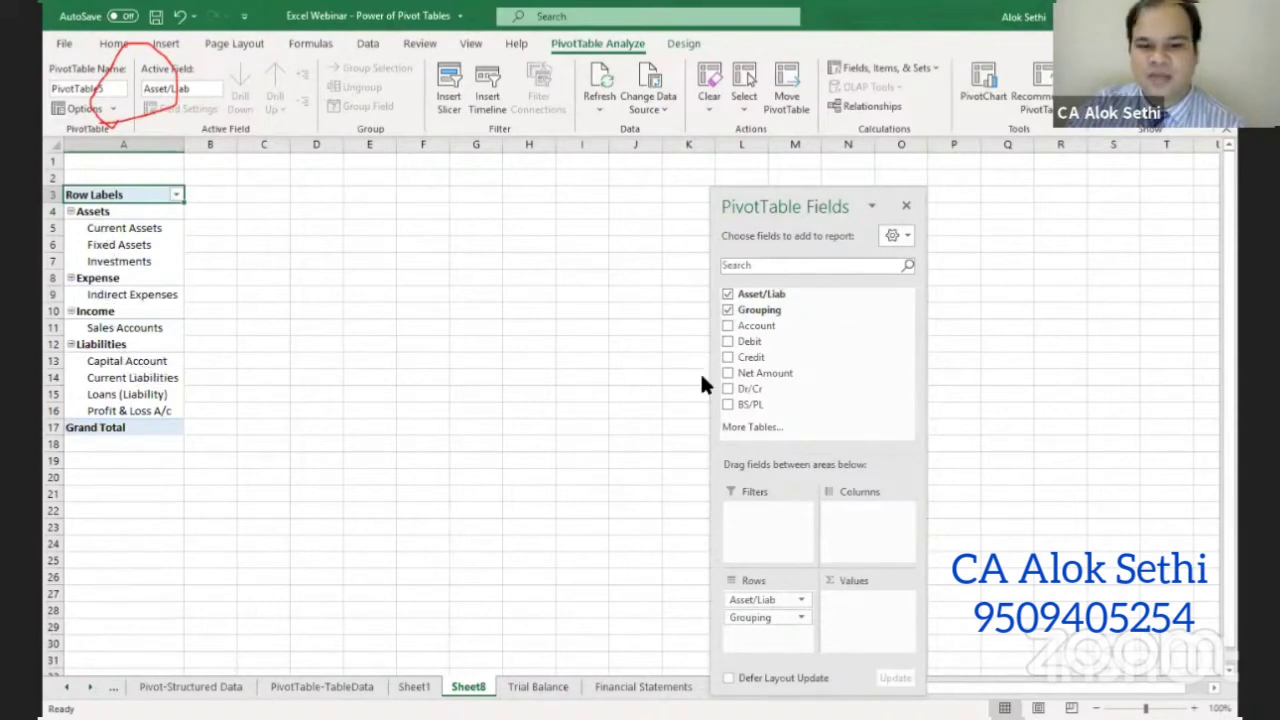
{"action": "left_click", "coordinate": [728, 326]}
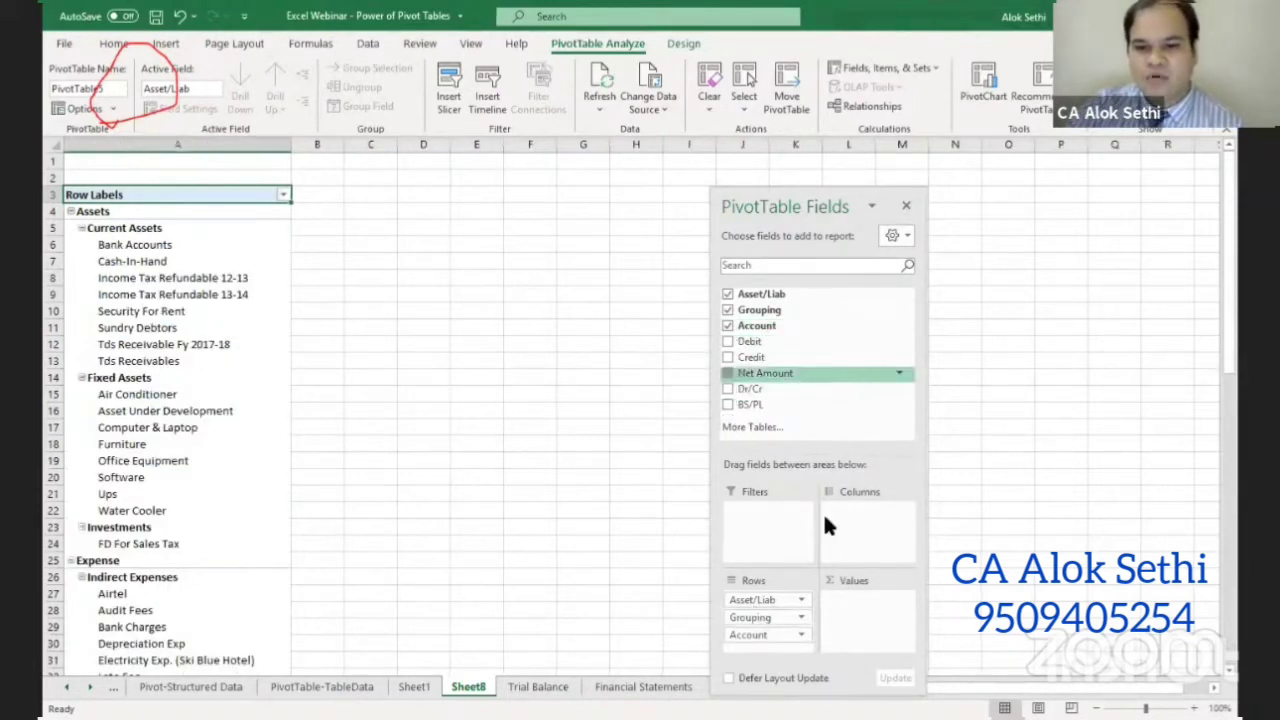
{"action": "left_click_drag", "start_coordinate": [766, 373], "coordinate": [876, 606]}
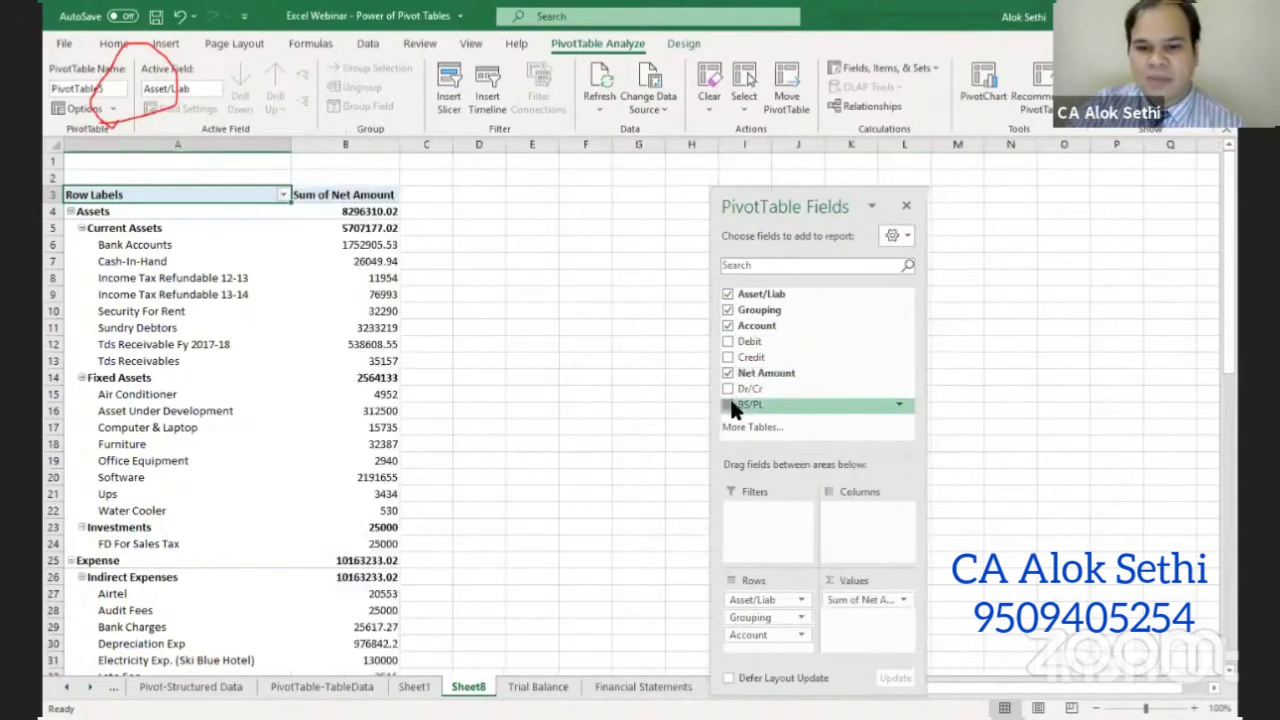
{"action": "left_click", "coordinate": [729, 405]}
{"action": "left_click_drag", "start_coordinate": [804, 622], "coordinate": [757, 522]}
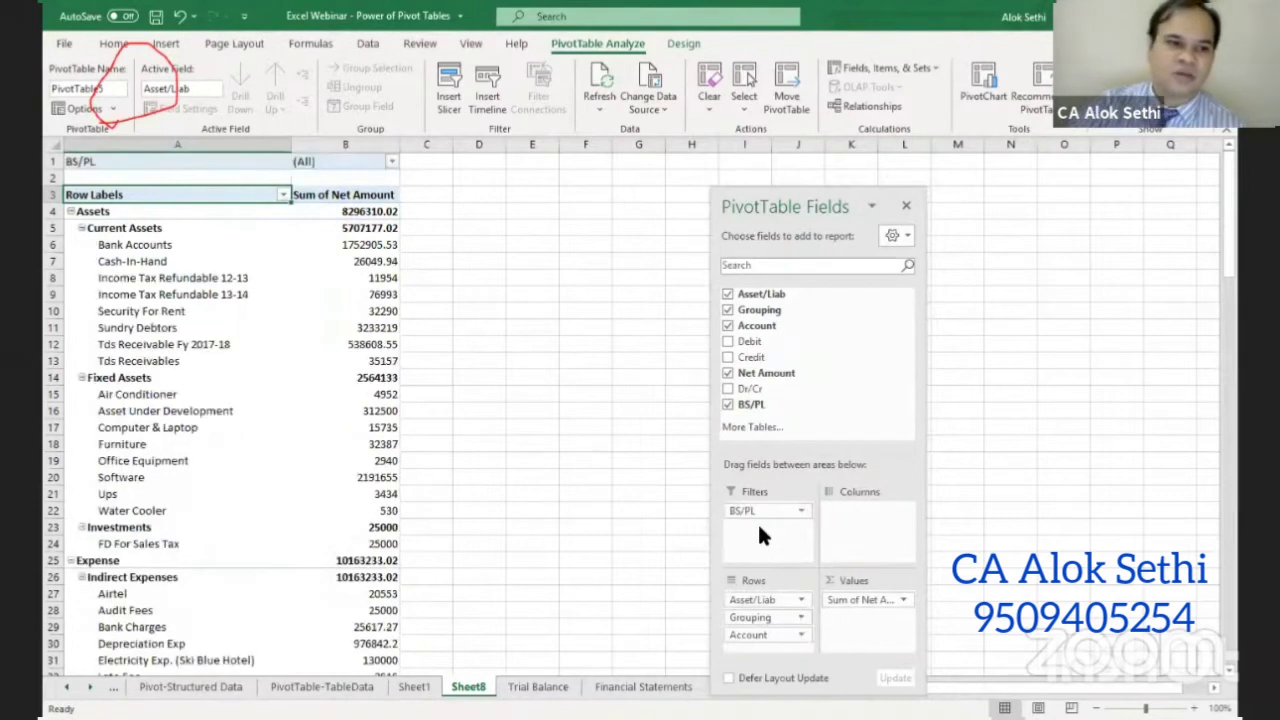
{"action": "left_click", "coordinate": [771, 601]}
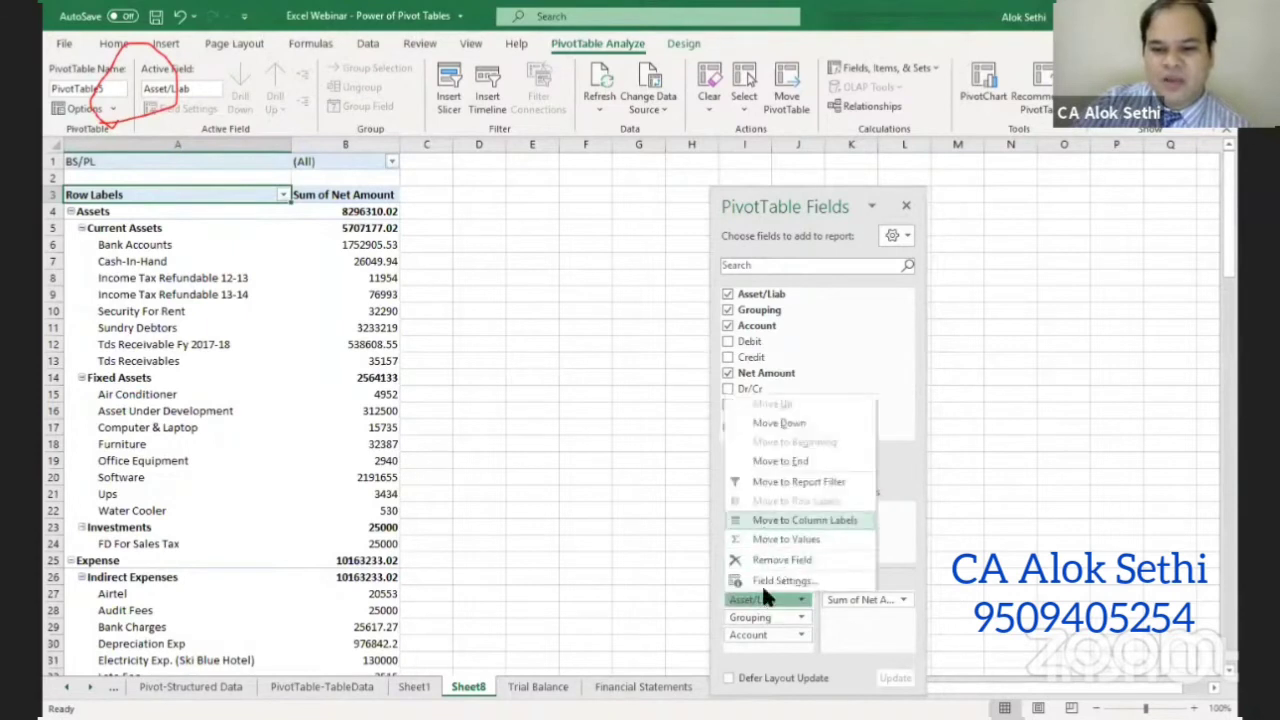
- Collapse the Assets, Expense, Income and Liabilities groups in the pivot table and widen the net amount column
{"action": "left_click", "coordinate": [98, 218]}
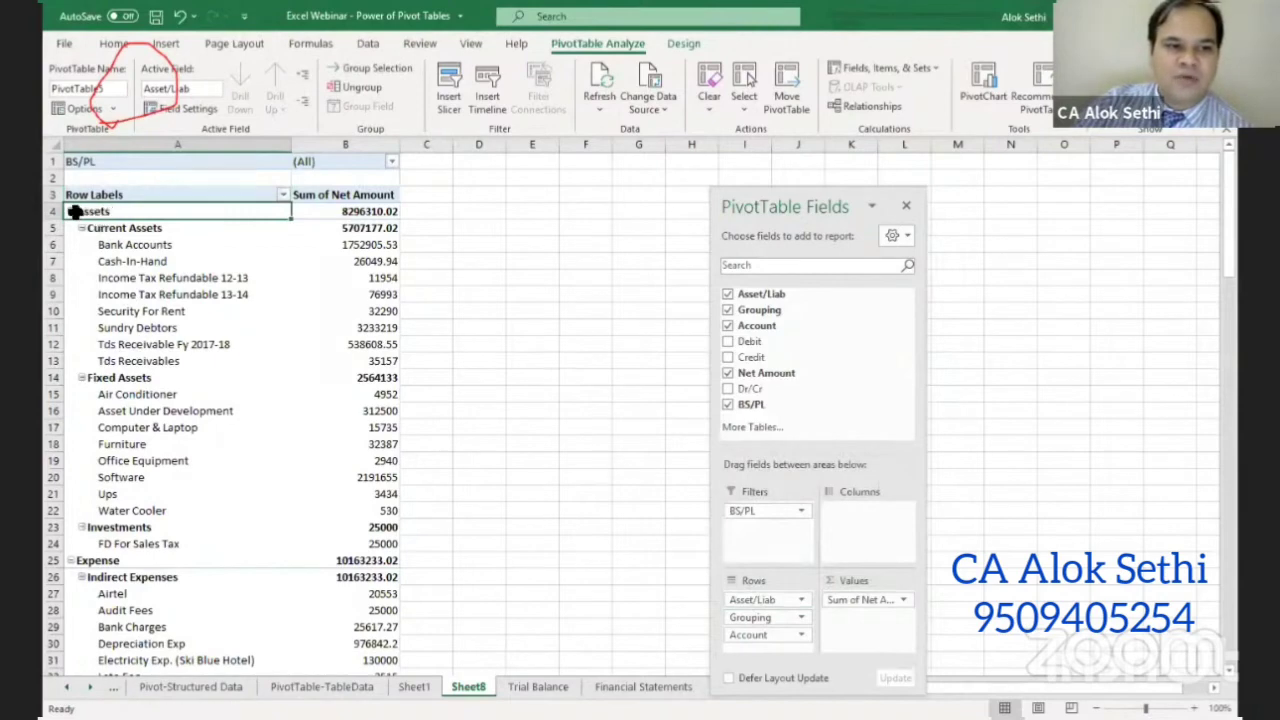
{"action": "left_click", "coordinate": [75, 211]}
{"action": "left_click", "coordinate": [71, 228]}
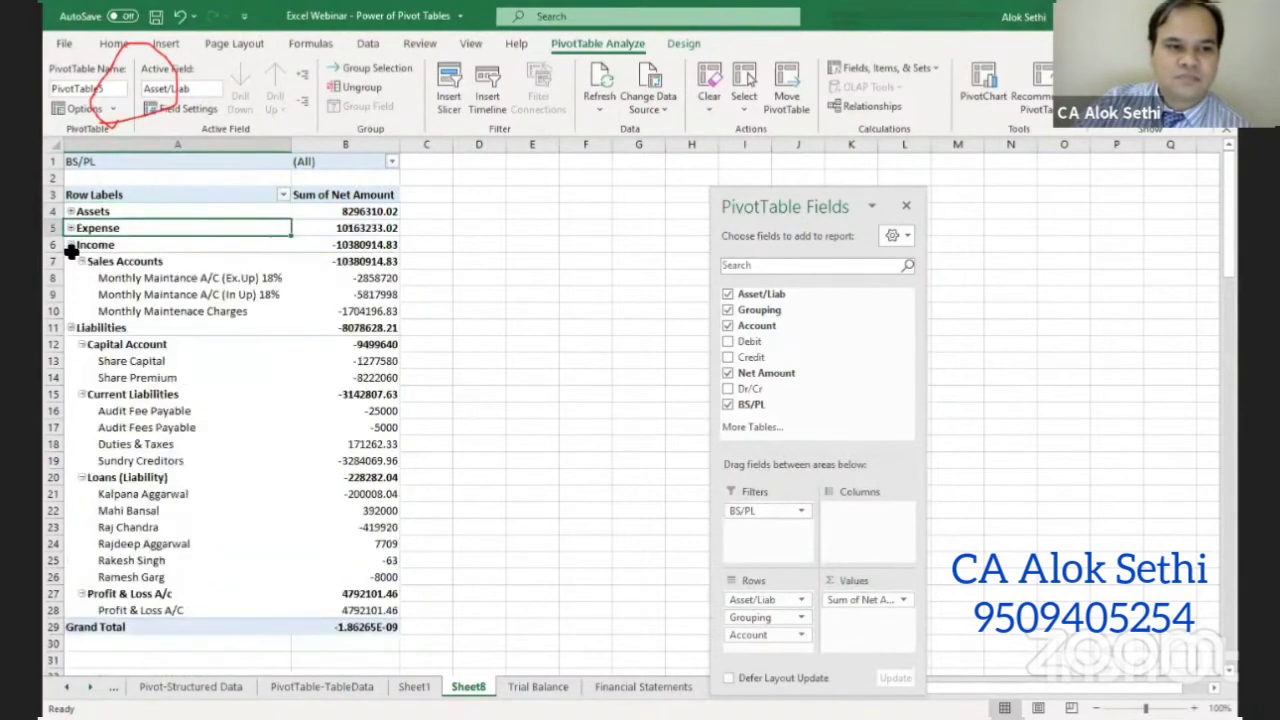
{"action": "left_click", "coordinate": [70, 245]}
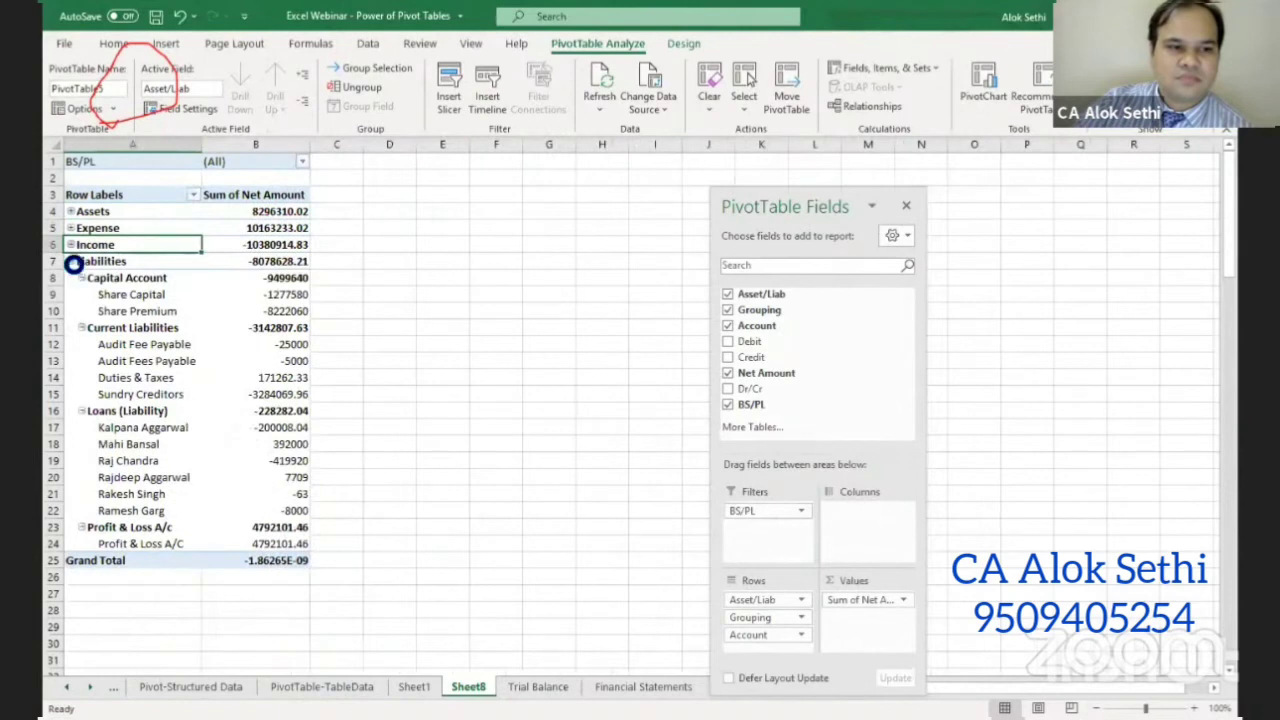
{"action": "left_click", "coordinate": [72, 262]}
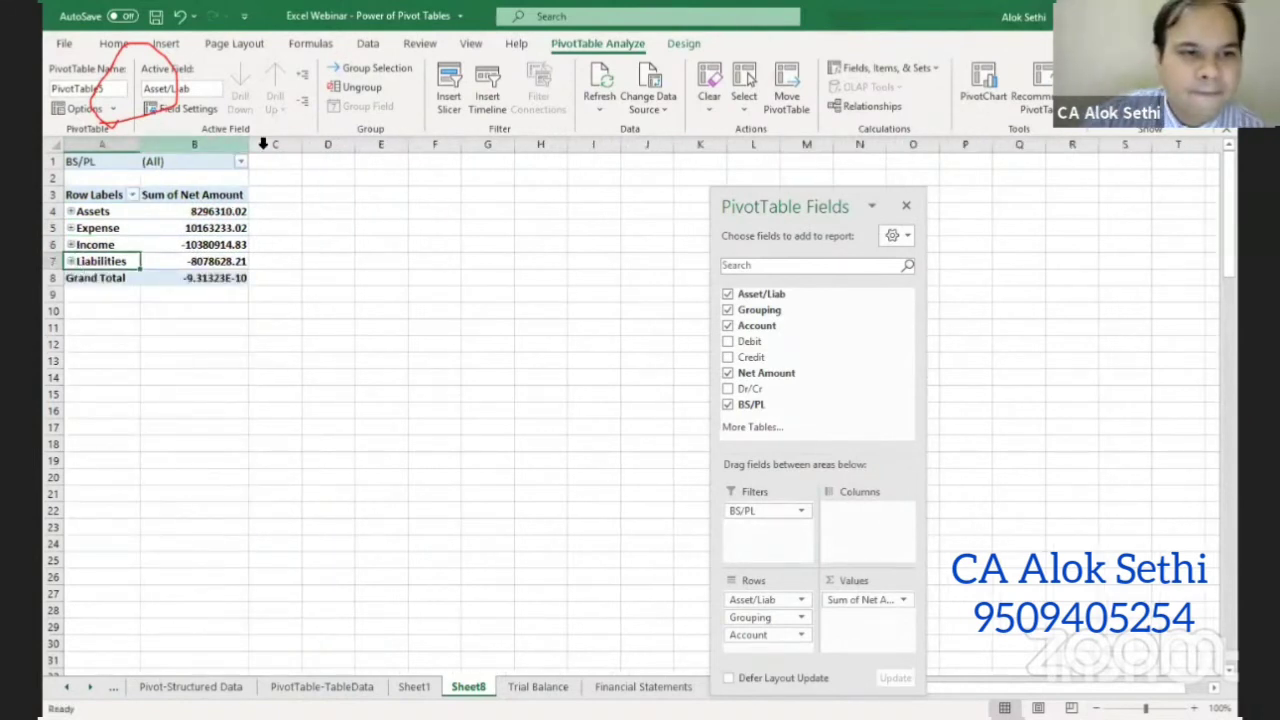
{"action": "left_click_drag", "start_coordinate": [247, 145], "coordinate": [279, 145]}
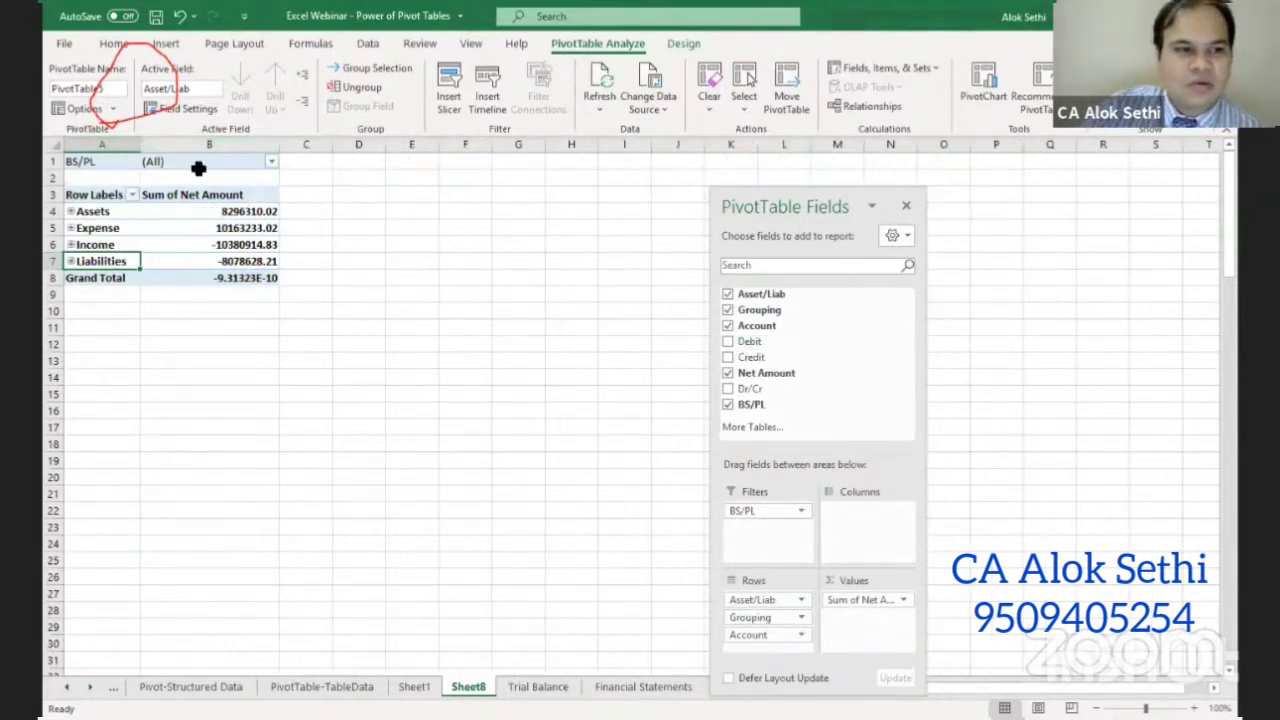
- Allow multiple selections in the BS/PL report filter and show only the BS items
{"action": "left_click_drag", "start_coordinate": [772, 622], "coordinate": [777, 638]}
{"action": "left_click", "coordinate": [775, 619]}
{"action": "left_click", "coordinate": [267, 160]}
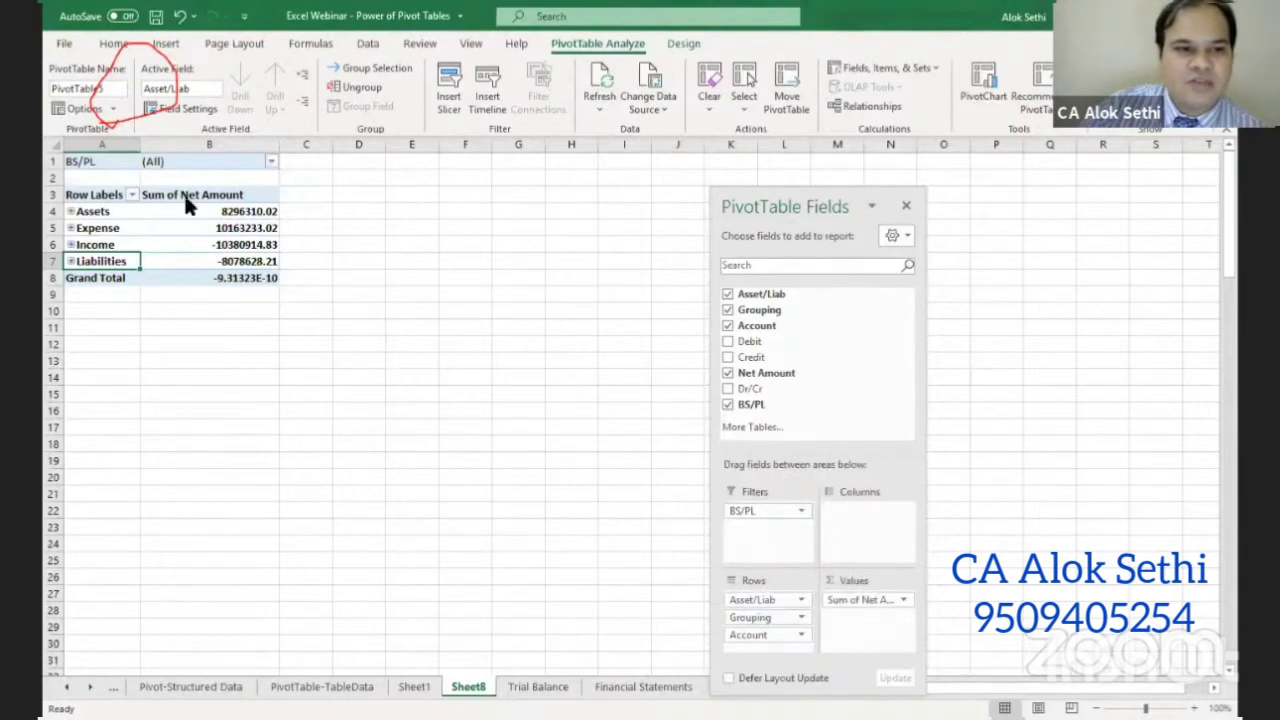
{"action": "left_click", "coordinate": [271, 161]}
{"action": "left_click", "coordinate": [88, 345]}
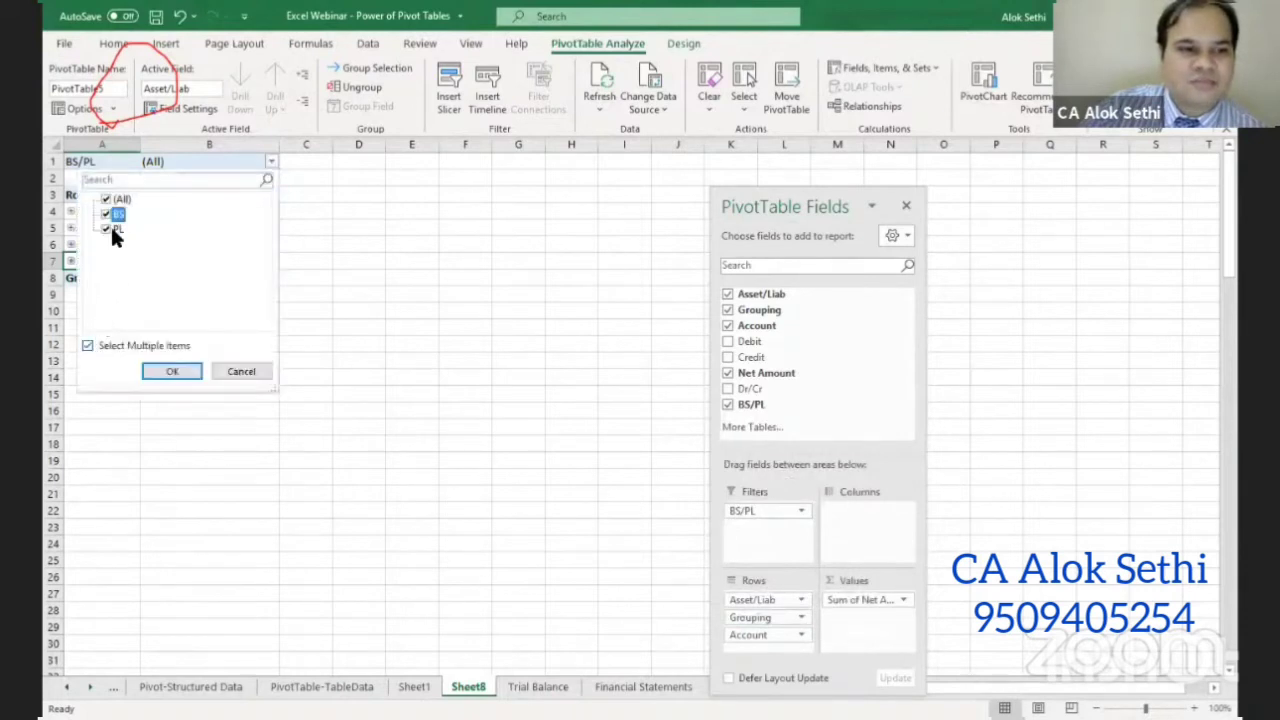
{"action": "left_click", "coordinate": [106, 229]}
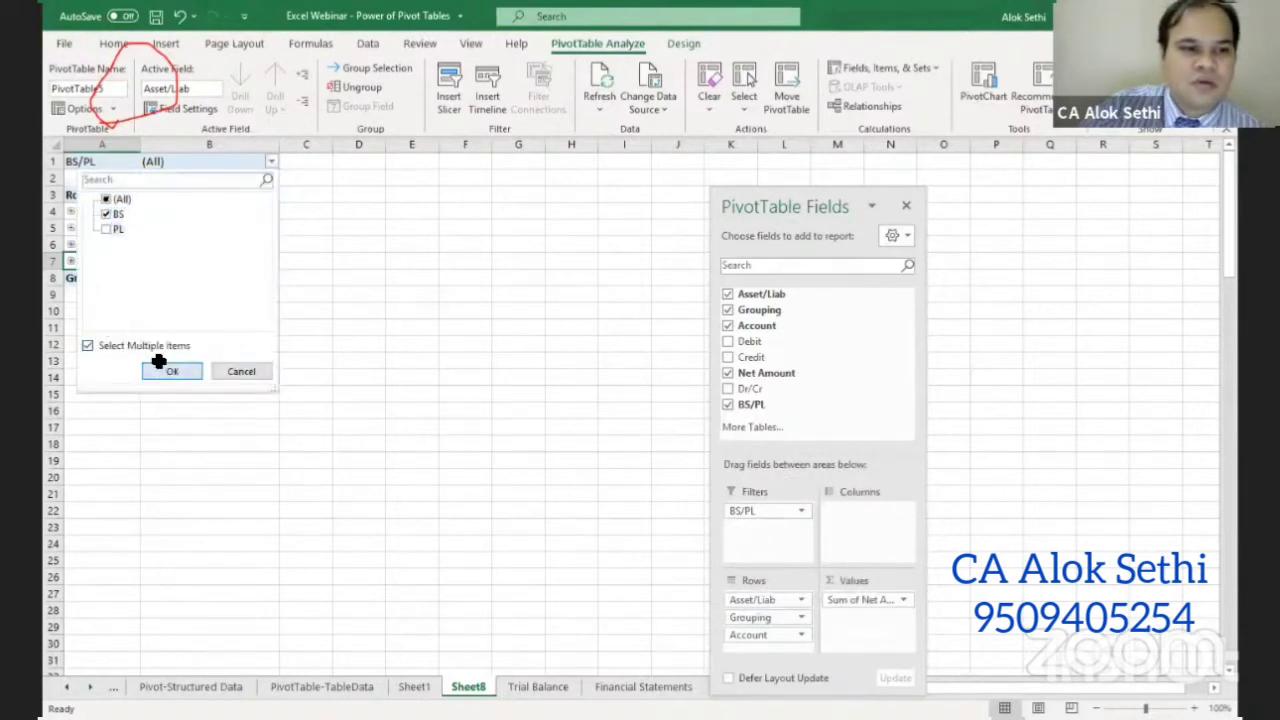
{"action": "key", "text": "Return"}
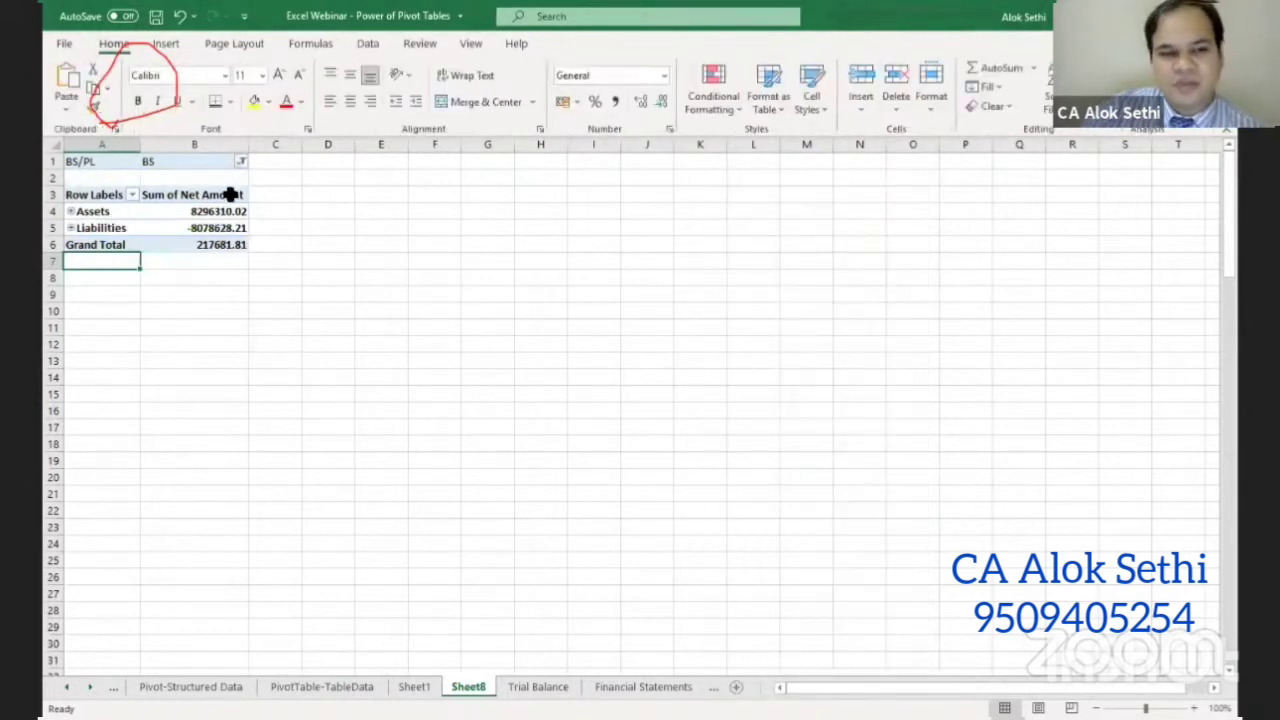
- Apply the comma number style to the pivot's net amounts, including the grand total
{"action": "left_click_drag", "start_coordinate": [203, 209], "coordinate": [230, 250]}
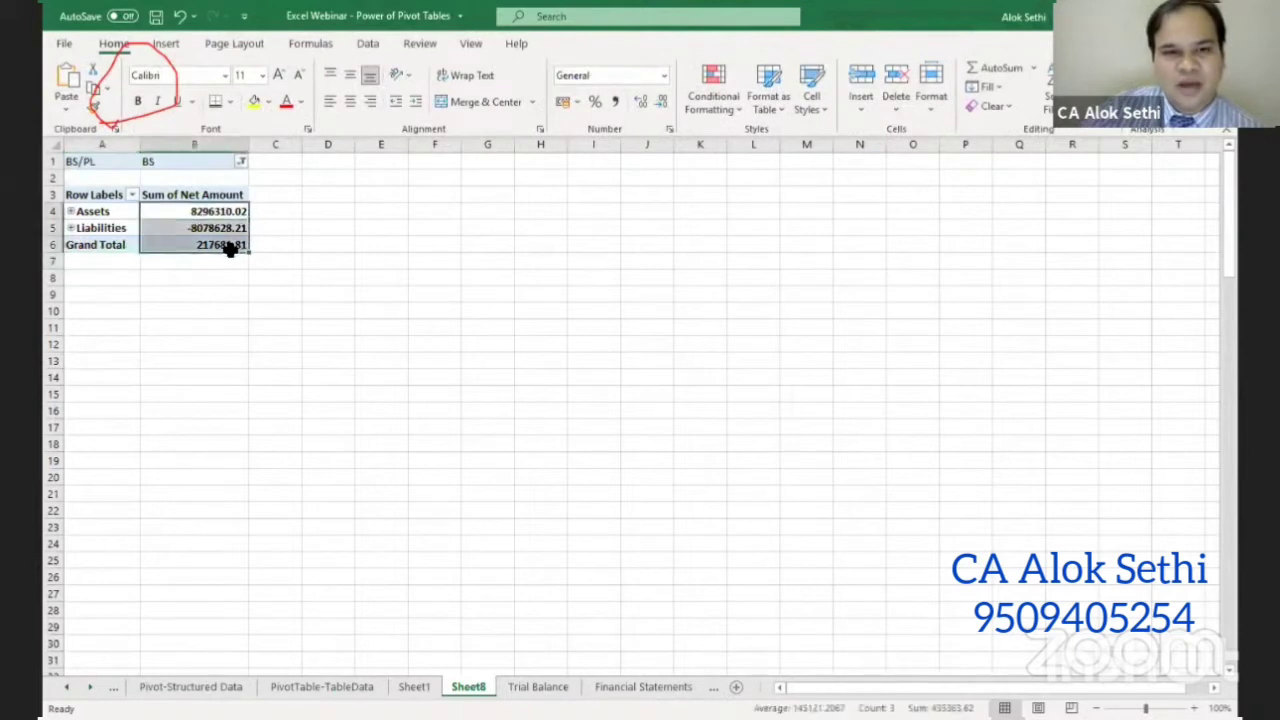
{"action": "left_click", "coordinate": [613, 101]}
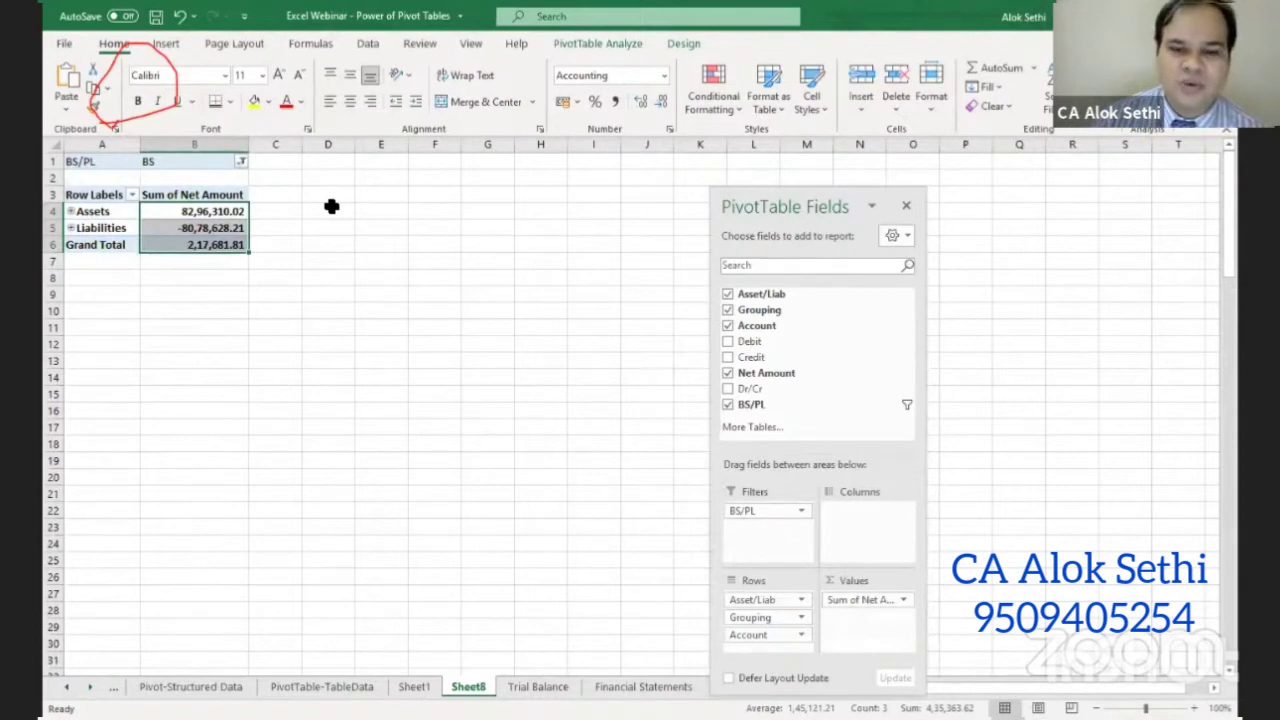
{"action": "left_click", "coordinate": [588, 38]}
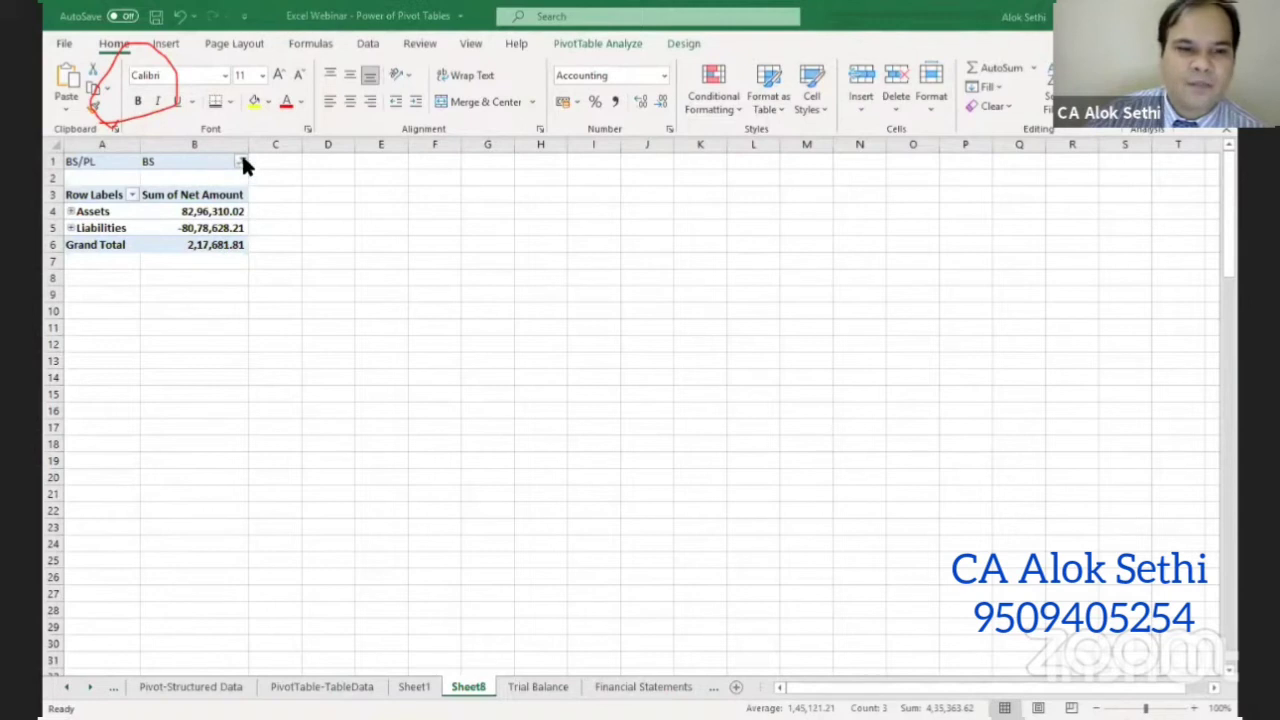
{"action": "left_click", "coordinate": [621, 238]}
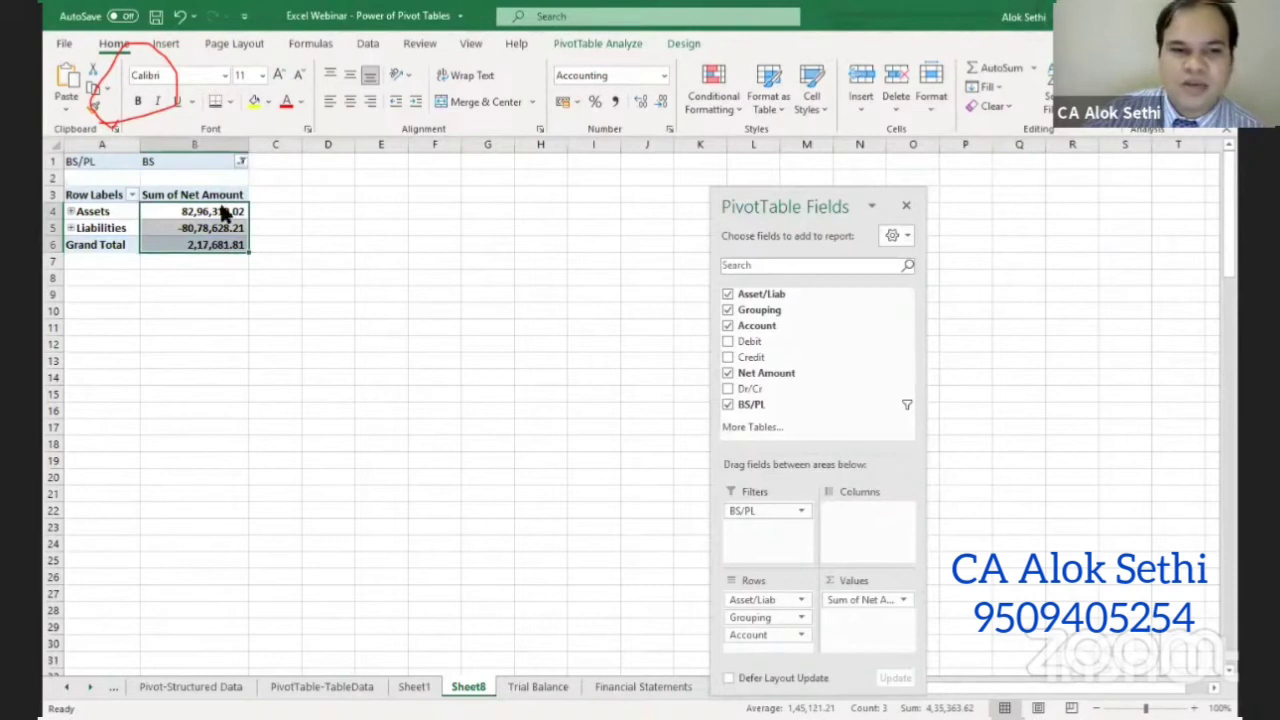
- Switch the BS/PL report filter to show only the PL items
{"action": "left_click", "coordinate": [239, 164]}
{"action": "left_click", "coordinate": [238, 166]}
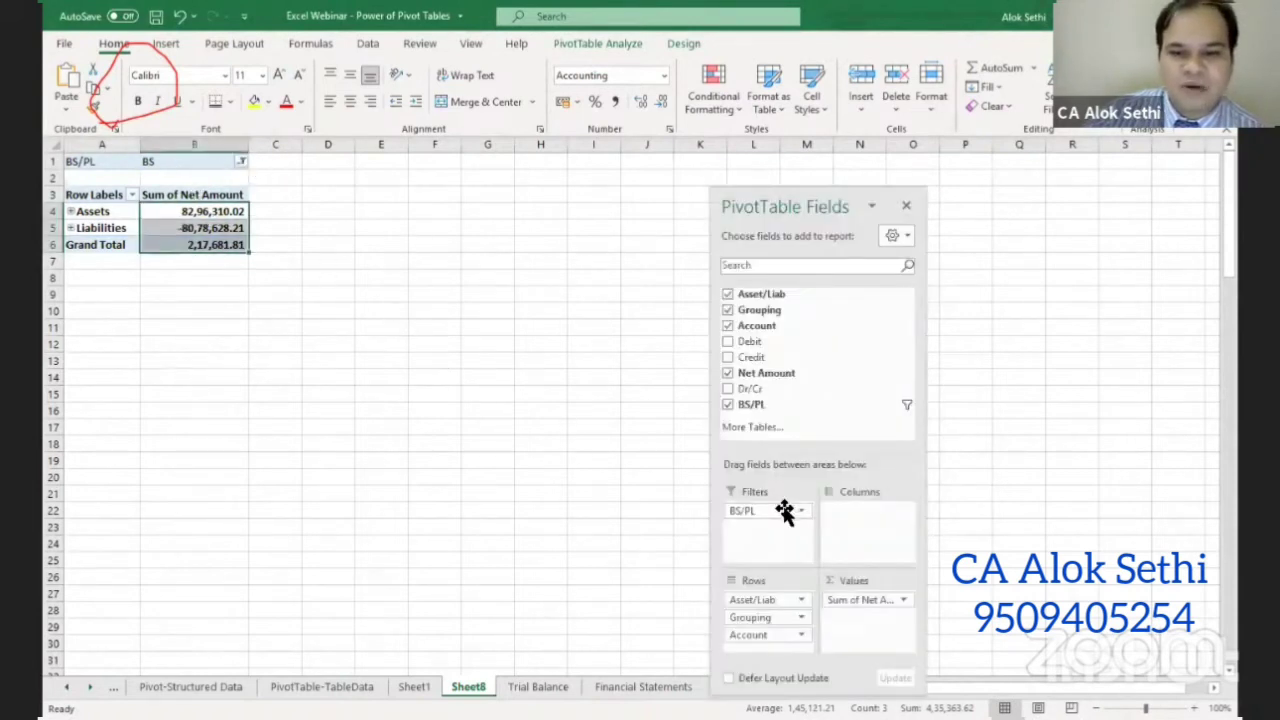
{"action": "left_click_drag", "start_coordinate": [784, 512], "coordinate": [646, 486]}
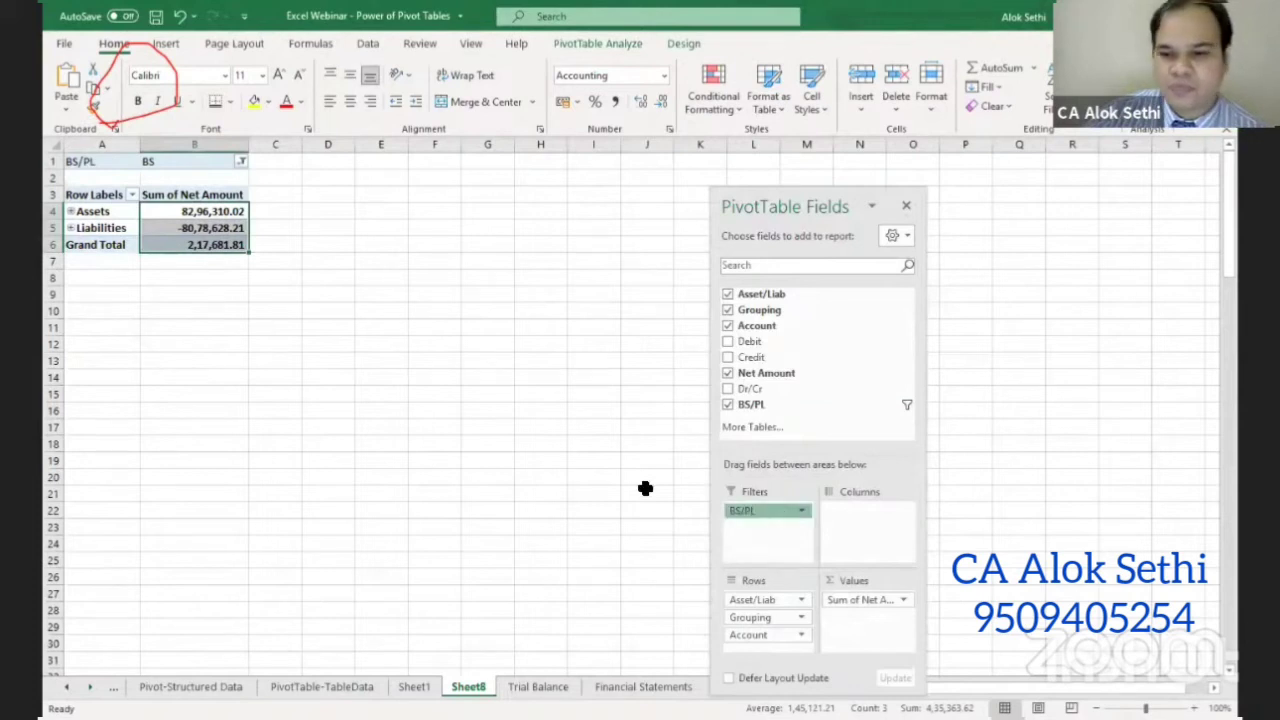
{"action": "left_click", "coordinate": [231, 160]}
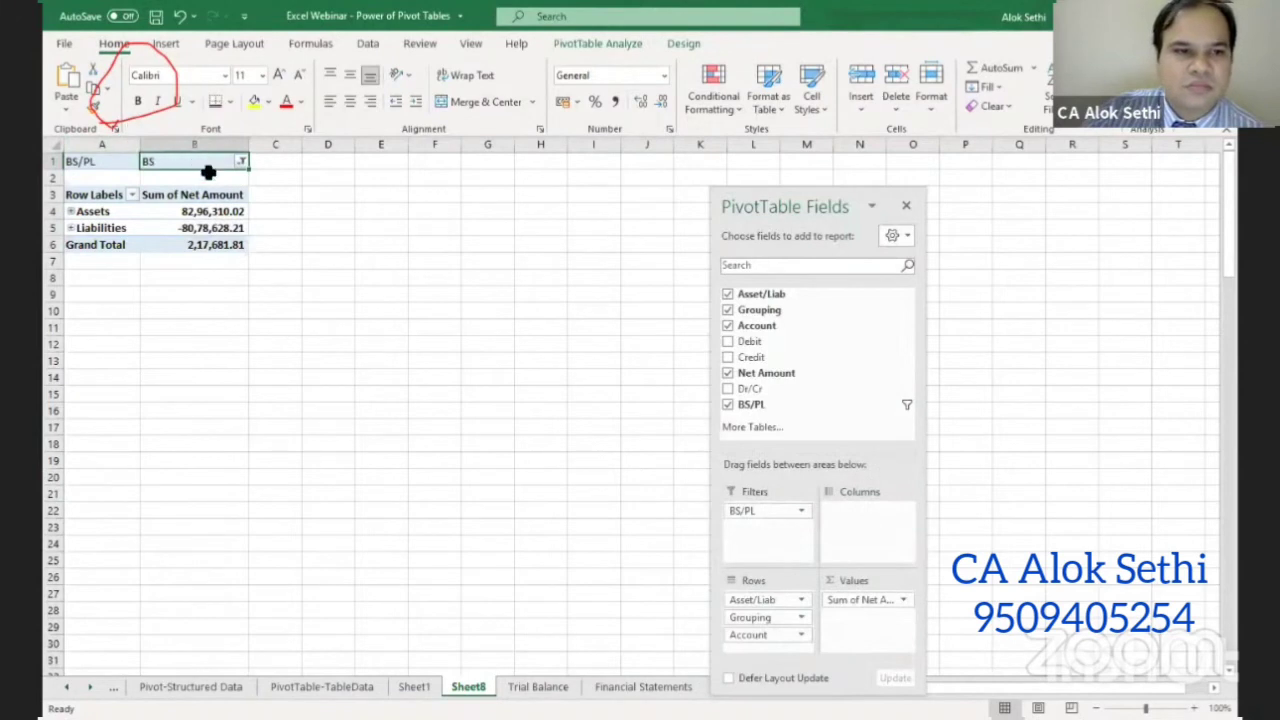
{"action": "left_click", "coordinate": [242, 162]}
{"action": "left_click", "coordinate": [76, 214]}
{"action": "left_click", "coordinate": [140, 371]}
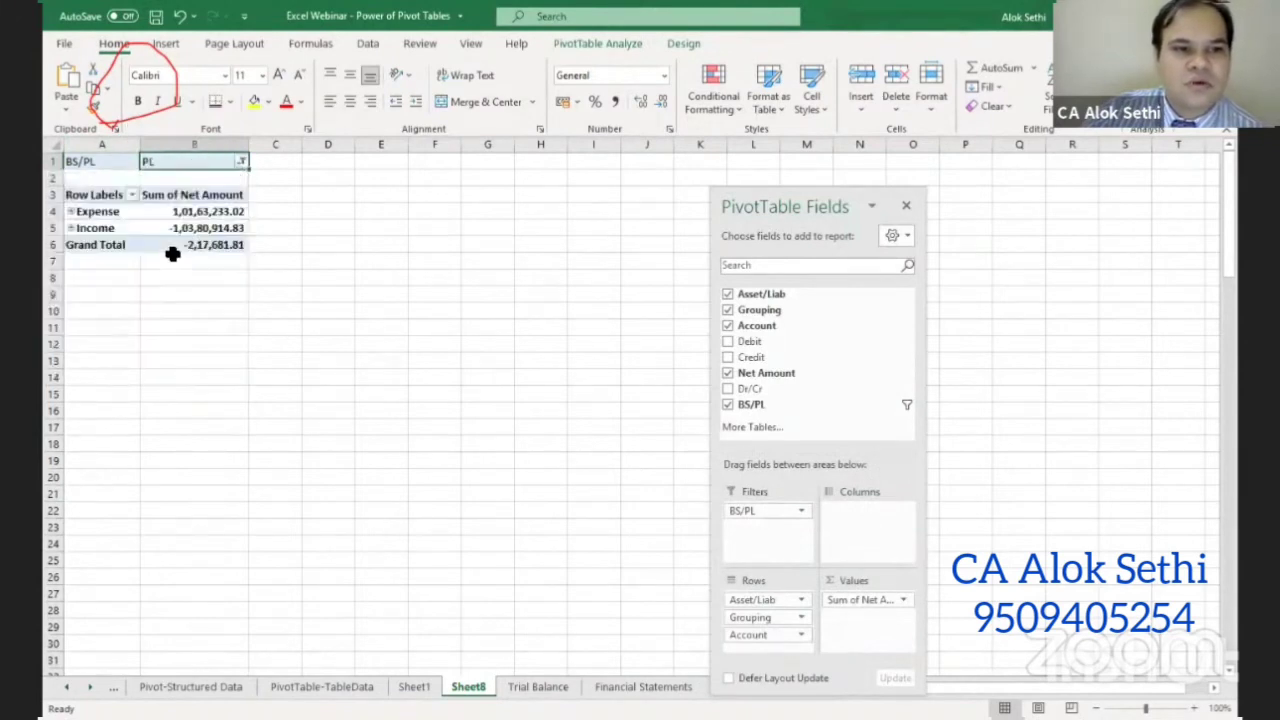
- Move the Income row above the Expense row in the pivot table
{"action": "left_click", "coordinate": [92, 230]}
{"action": "left_click_drag", "start_coordinate": [88, 228], "coordinate": [96, 198]}
{"action": "left_click", "coordinate": [184, 243]}
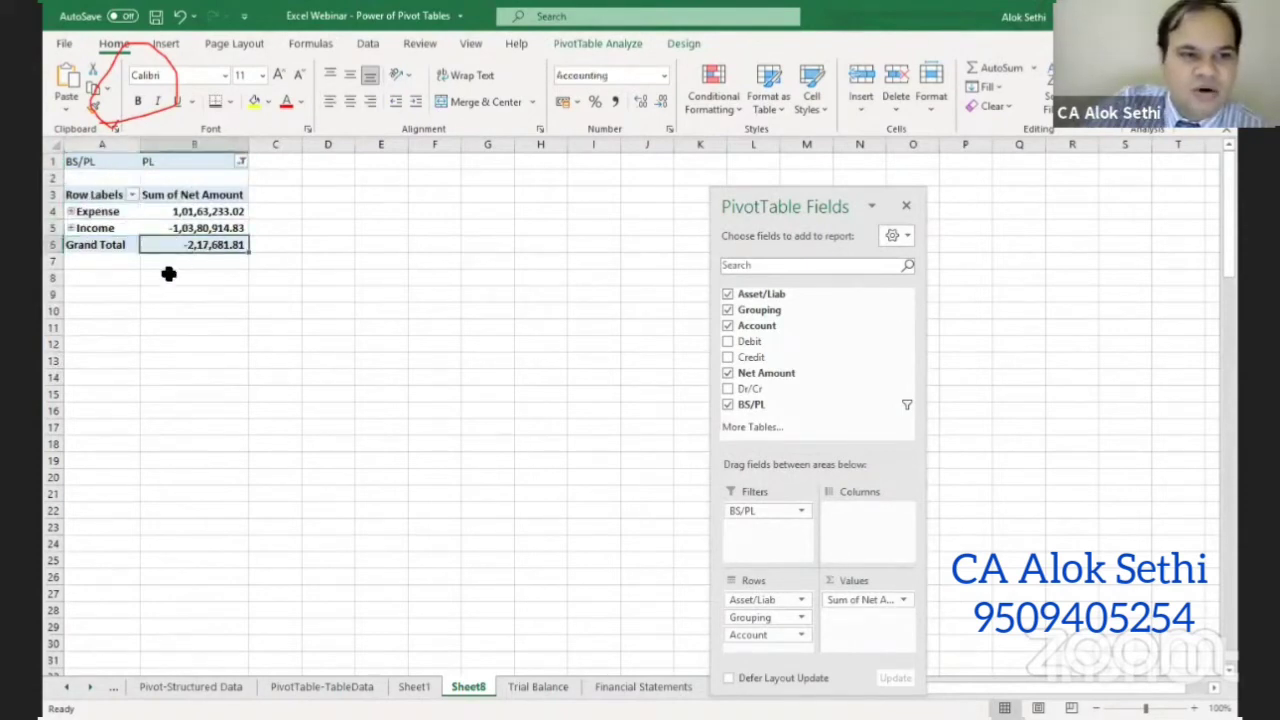
{"action": "left_click", "coordinate": [88, 228]}
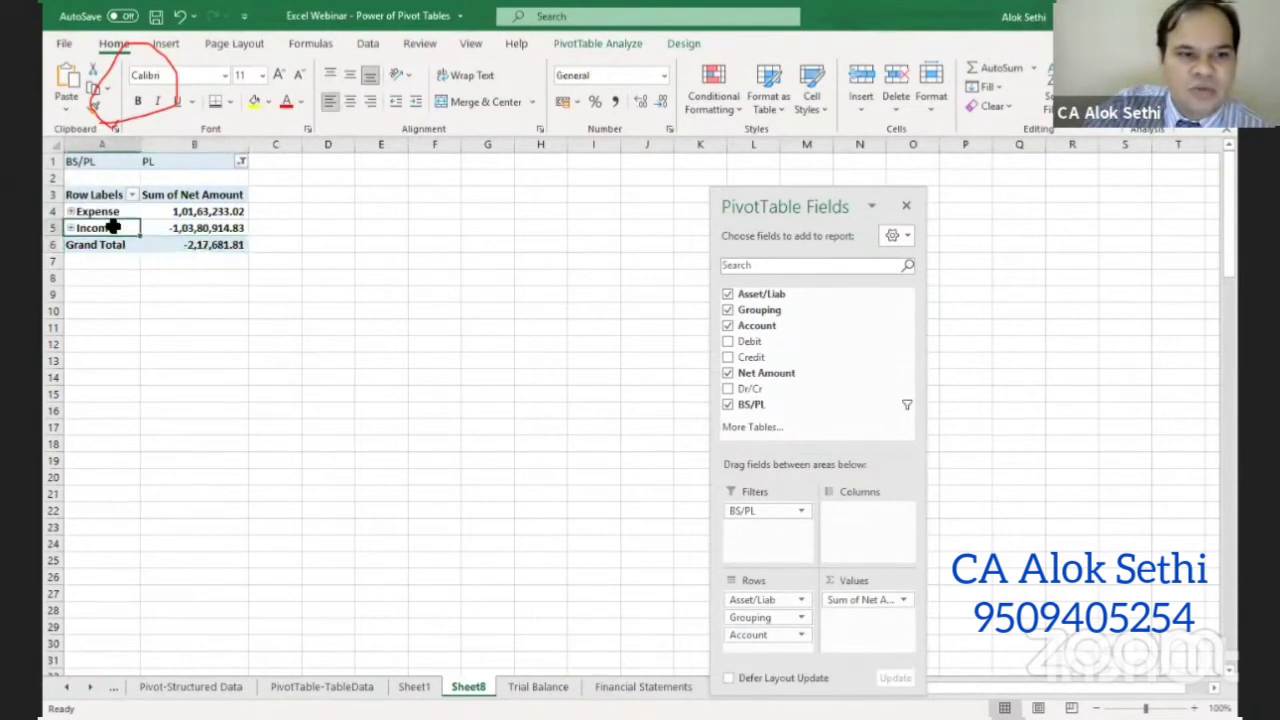
{"action": "left_click_drag", "start_coordinate": [121, 222], "coordinate": [124, 205]}
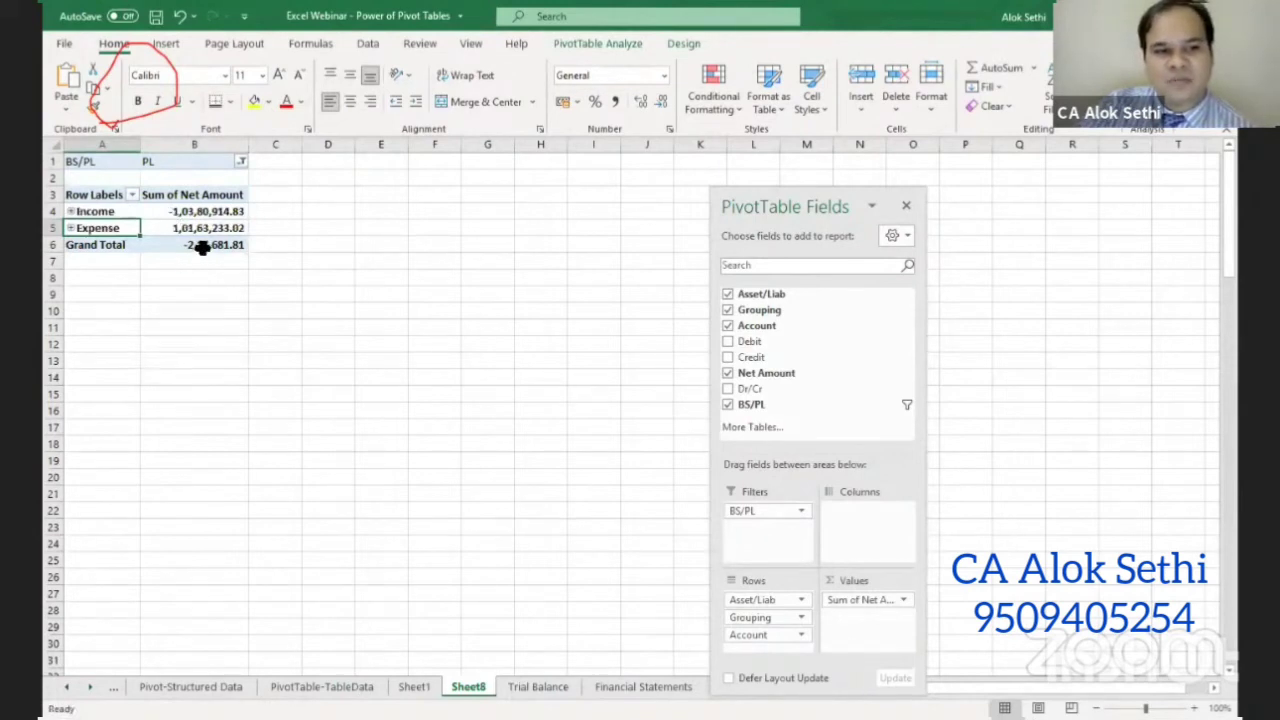
- Drill down into the records behind the Grand Total of the profit and loss pivot
{"action": "left_click", "coordinate": [202, 249]}
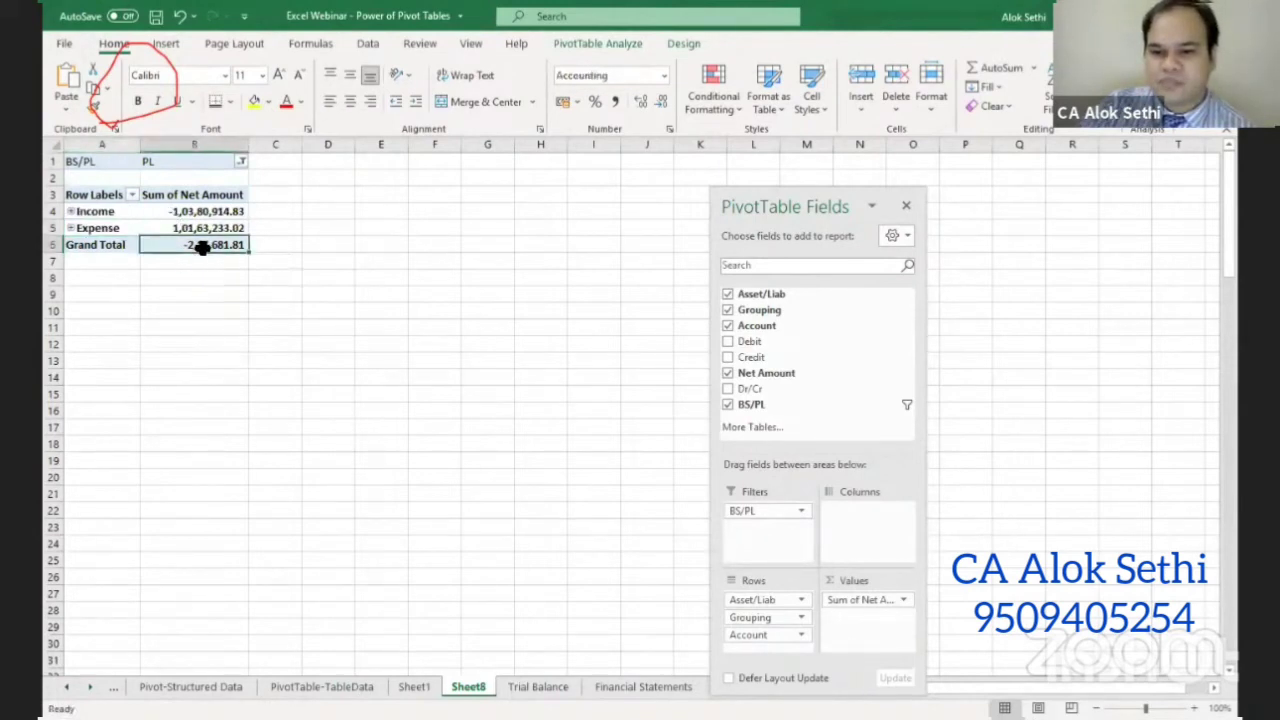
{"action": "double_click", "coordinate": [202, 248]}
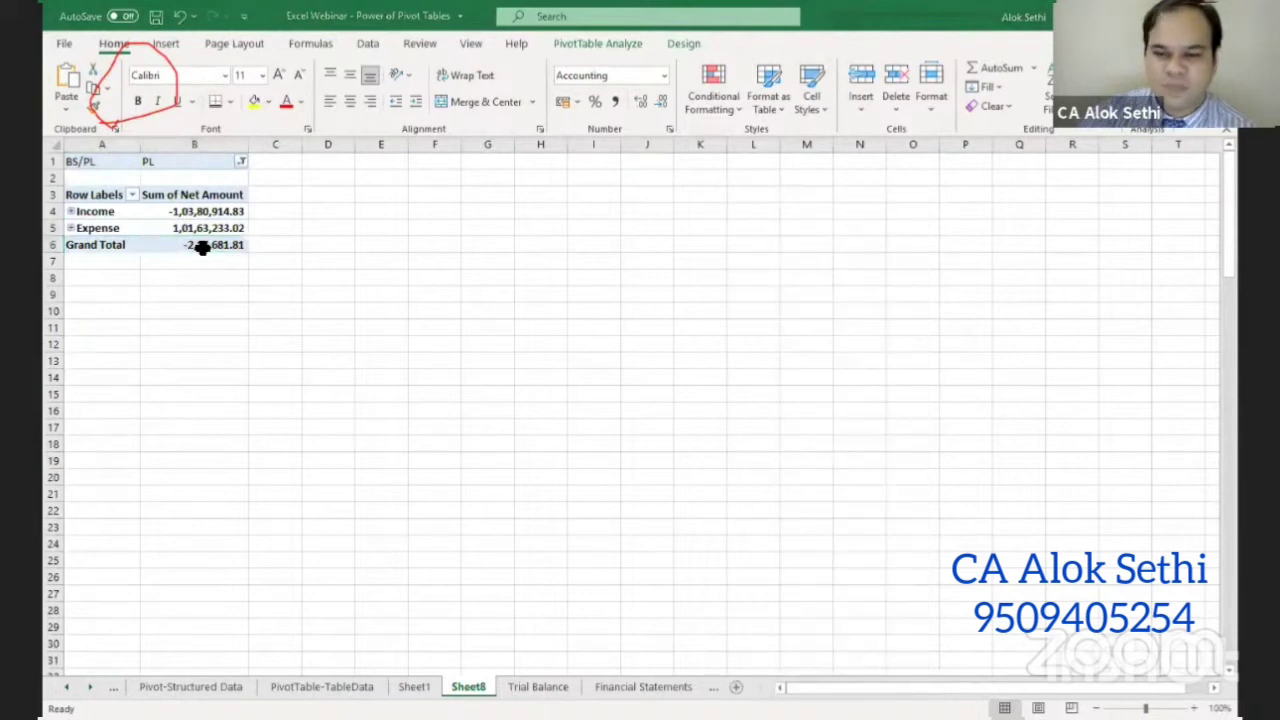